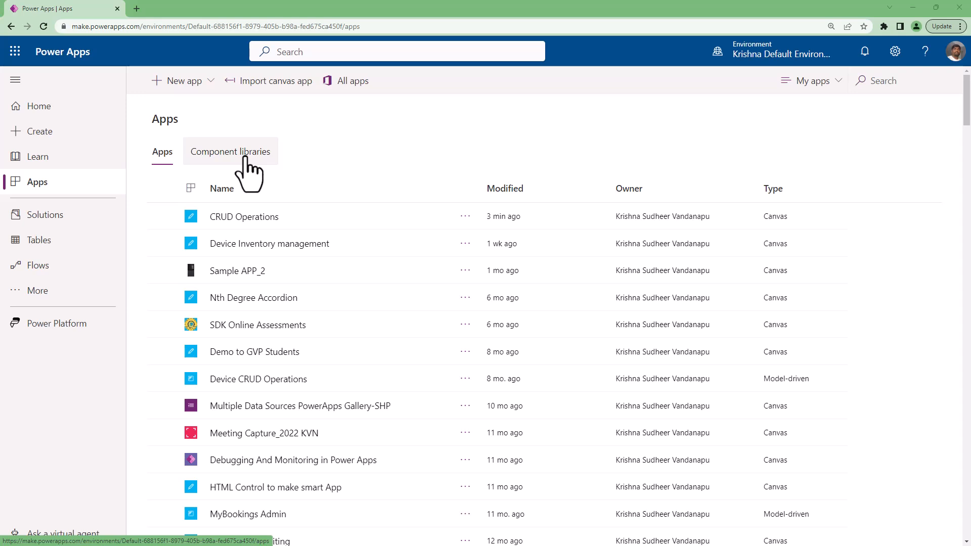
- Look at the component libraries section and return to the list of apps
left_click(245, 159)
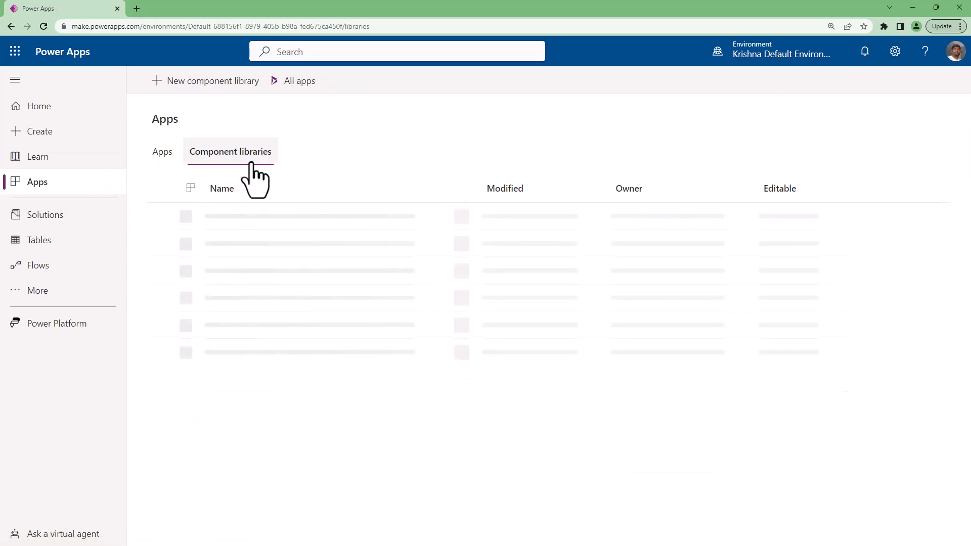
left_click(158, 158)
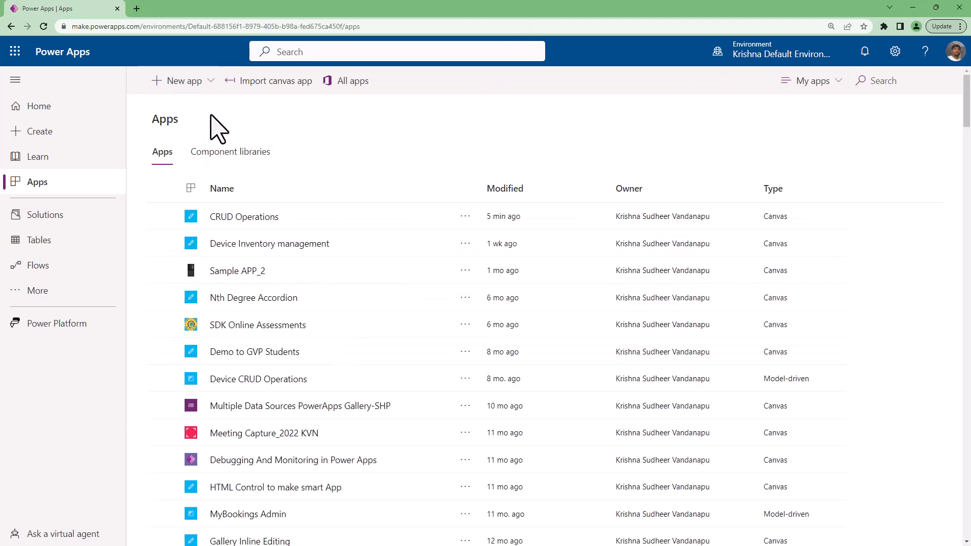
- Create a blank tablet-format canvas app named PowerApp Components
left_click(208, 85)
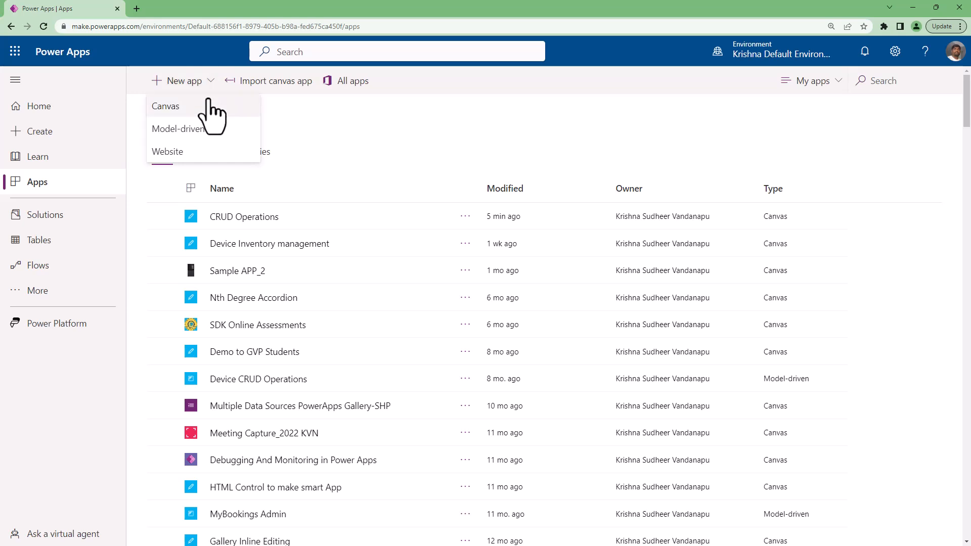
left_click(209, 107)
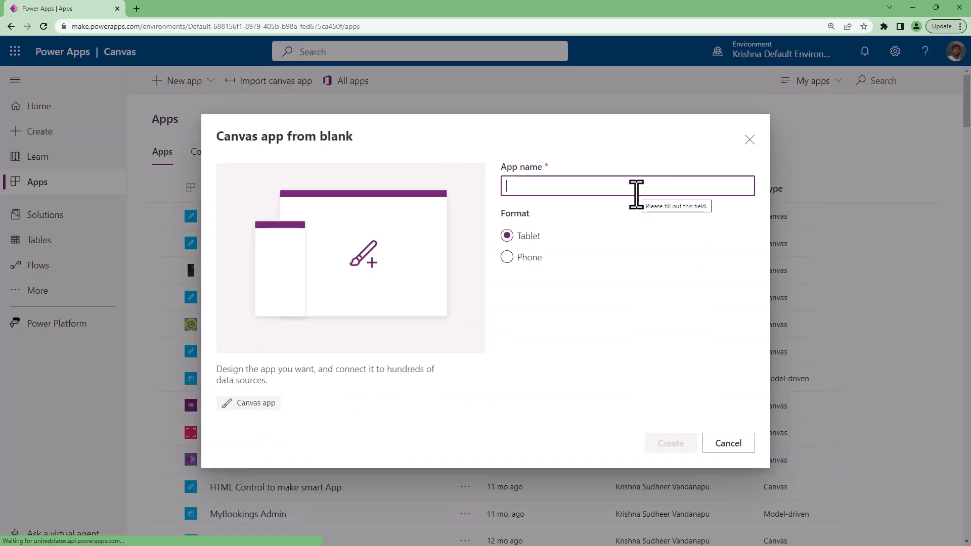
type("PowerApp")
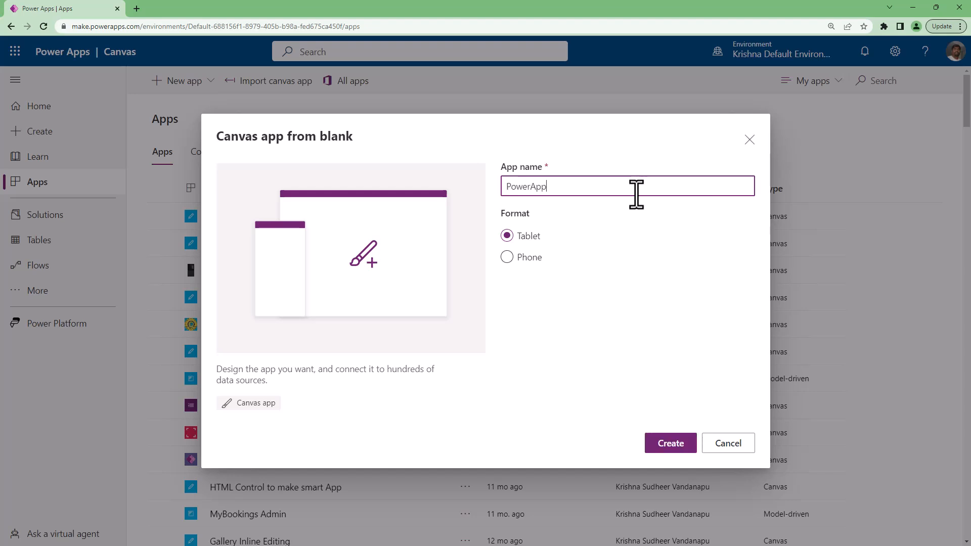
type("s Components")
left_click(678, 449)
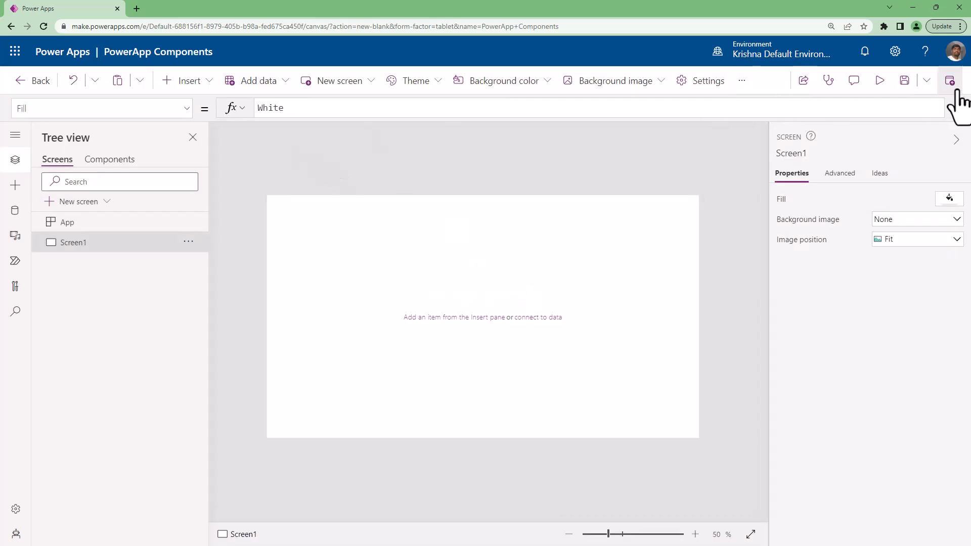
- Enlarge the browser page zoom to 150%
left_click(961, 26)
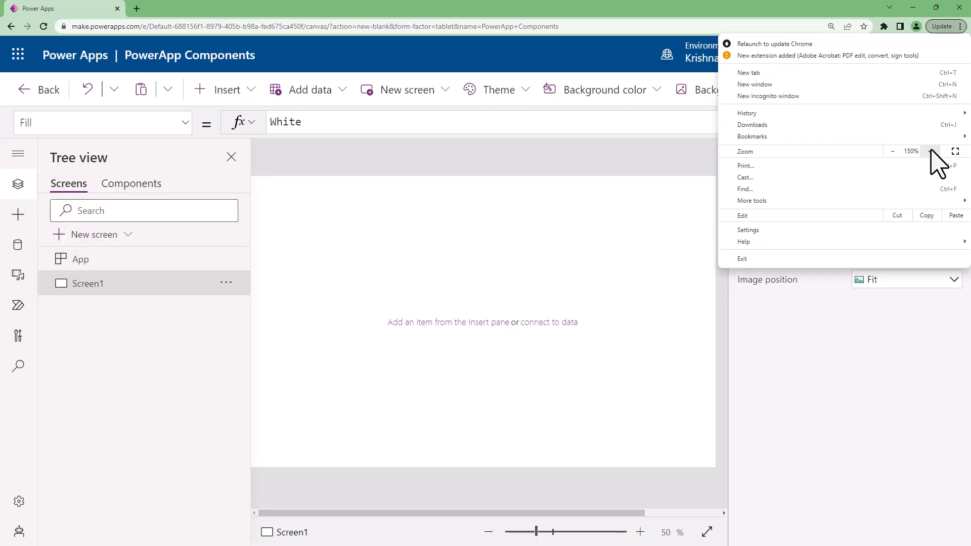
left_click(929, 152)
left_click(637, 166)
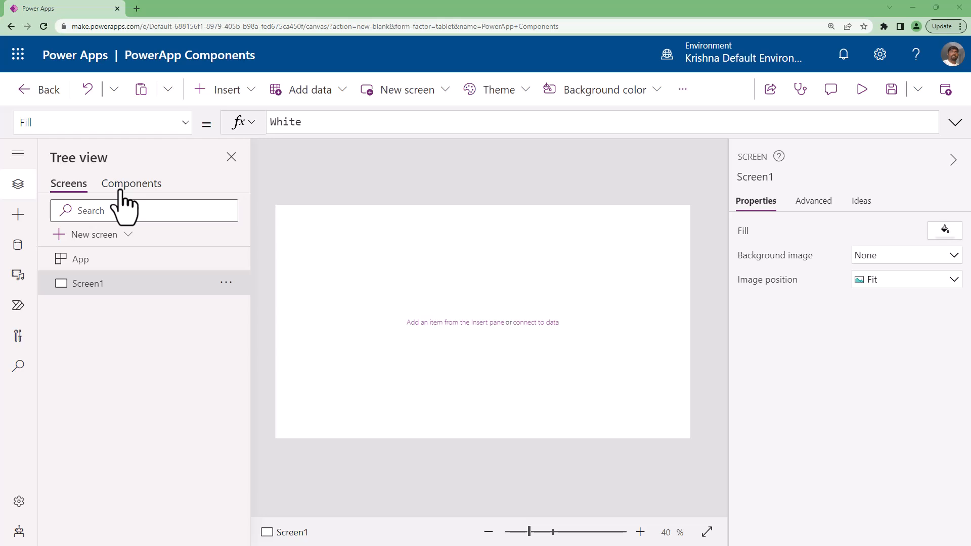
- Compare the Components view with the Screens view in the new app's tree, ending on Screens
left_click(120, 191)
left_click(70, 188)
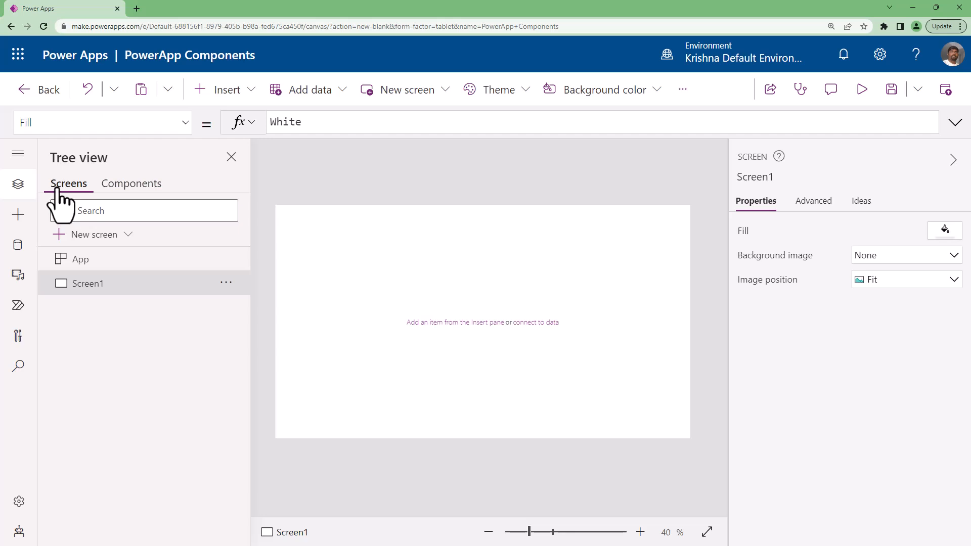
left_click(123, 191)
left_click(61, 191)
left_click(137, 189)
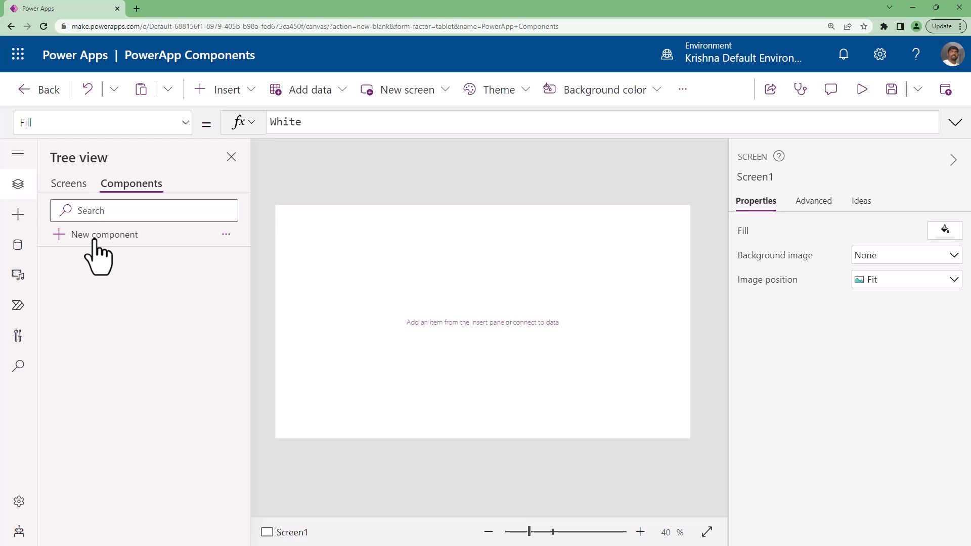
left_click(68, 185)
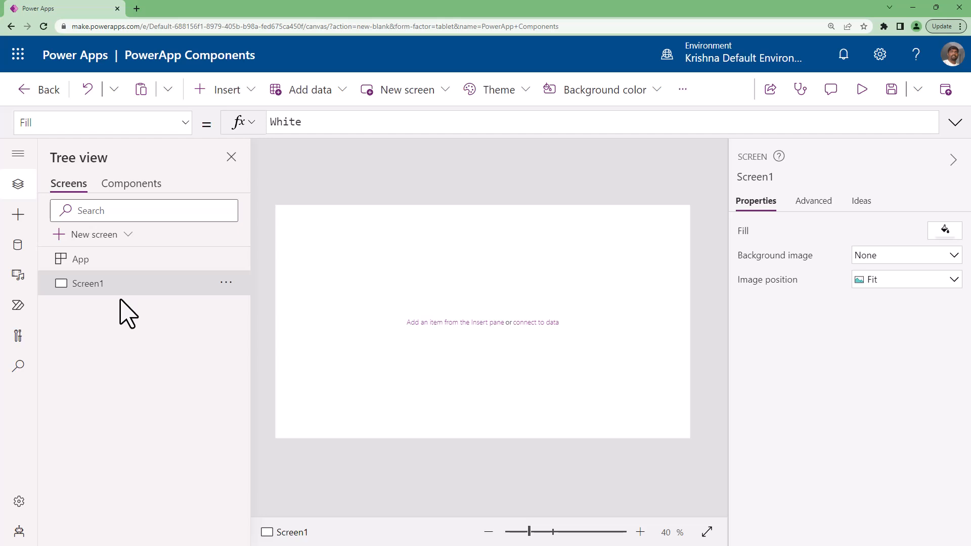
- Open make.powerapps.com in a new browser tab
left_click(137, 9)
type("make.powerautomate.com")
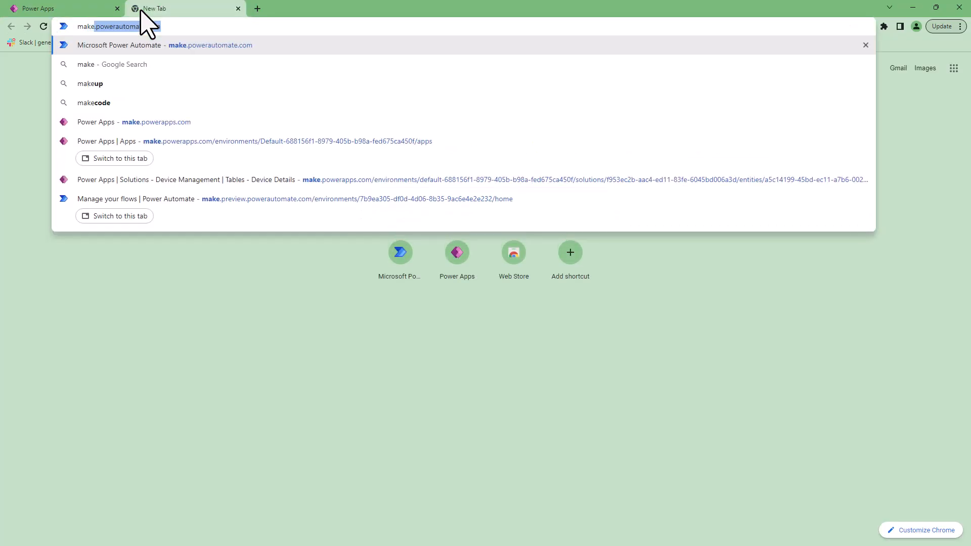
key("Right")
key("ctrl+a")
type("make")
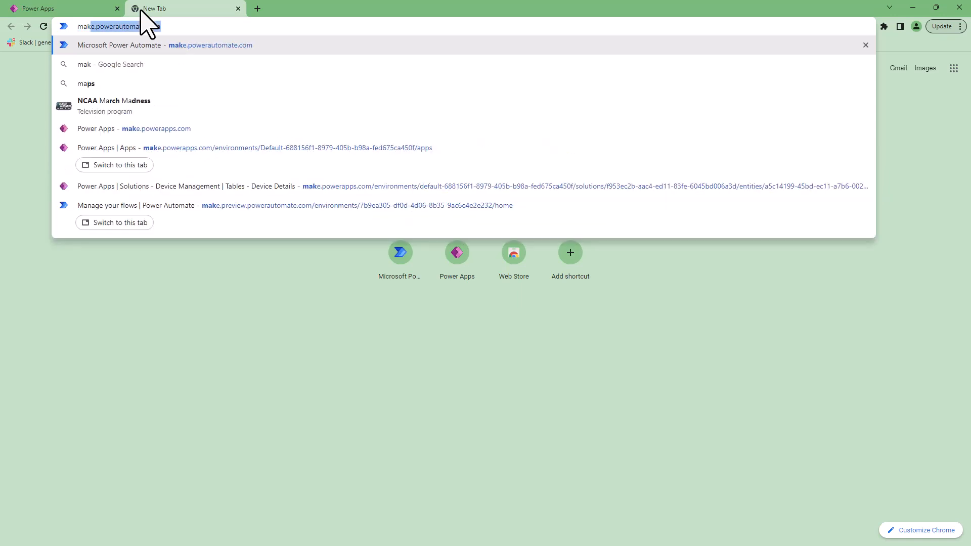
type(".powe")
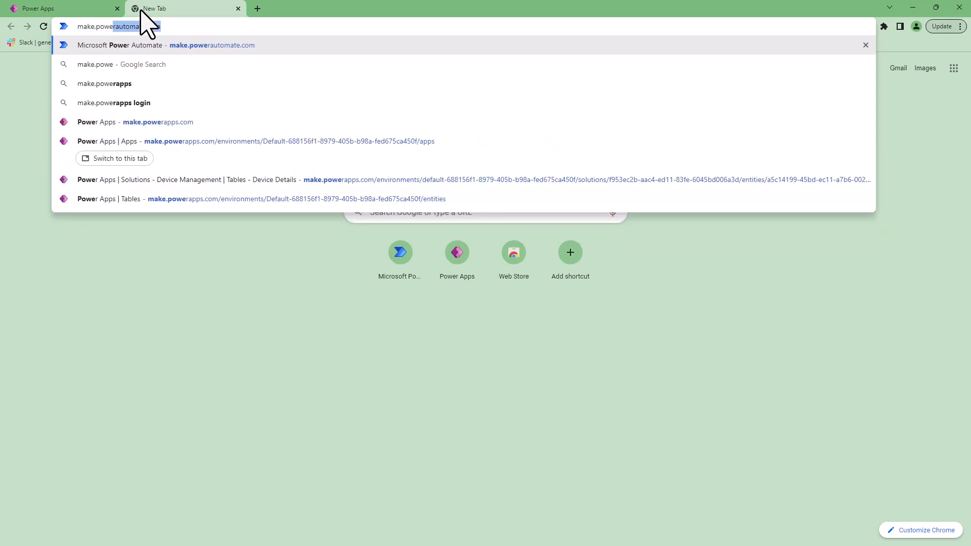
type("a")
key("BackSpace")
type("rapps.com")
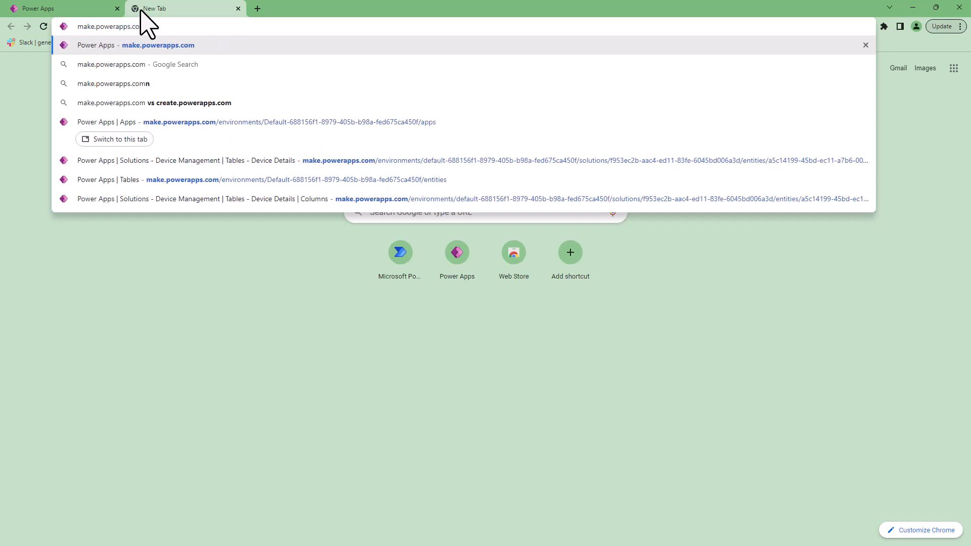
key("Return")
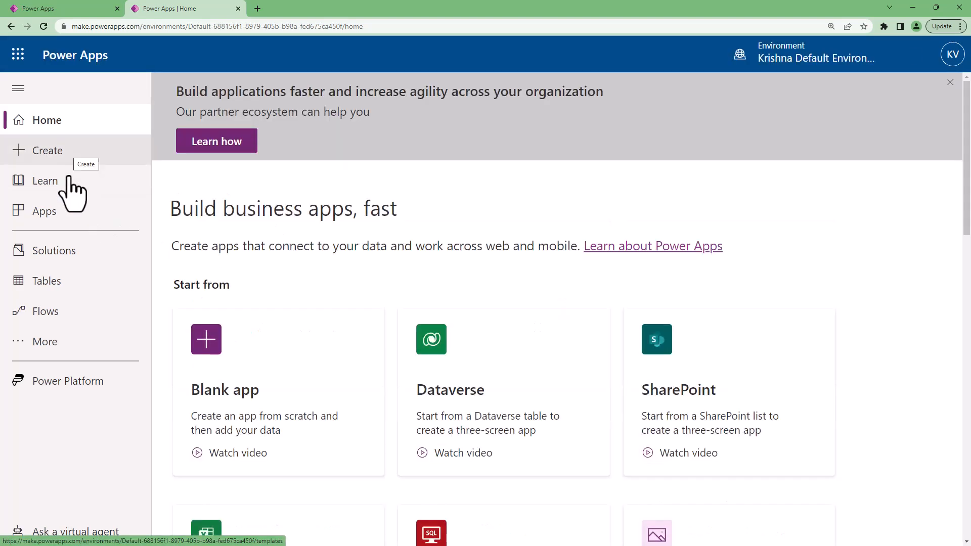
- Create a new component library named GVP 2023 Batch Components from the component libraries section of Apps
left_click(55, 211)
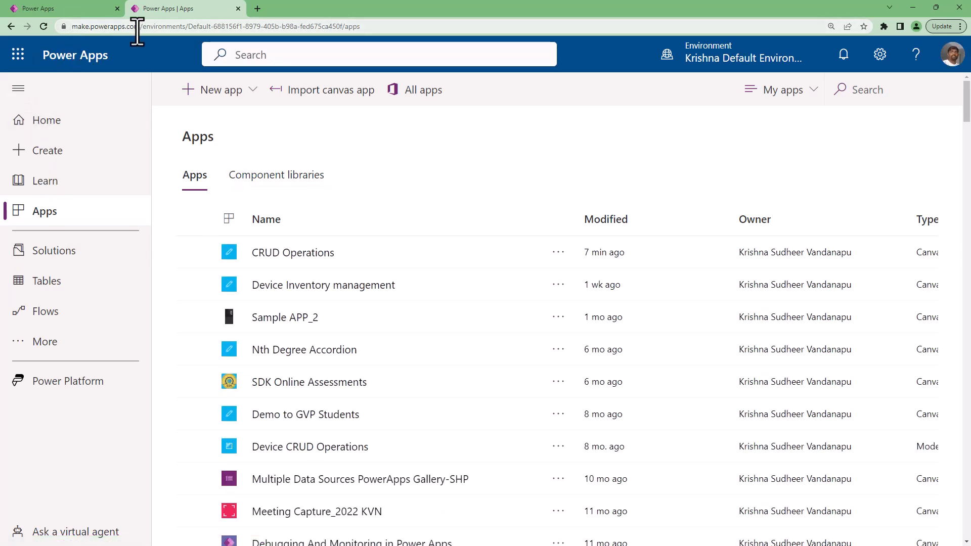
left_click(249, 176)
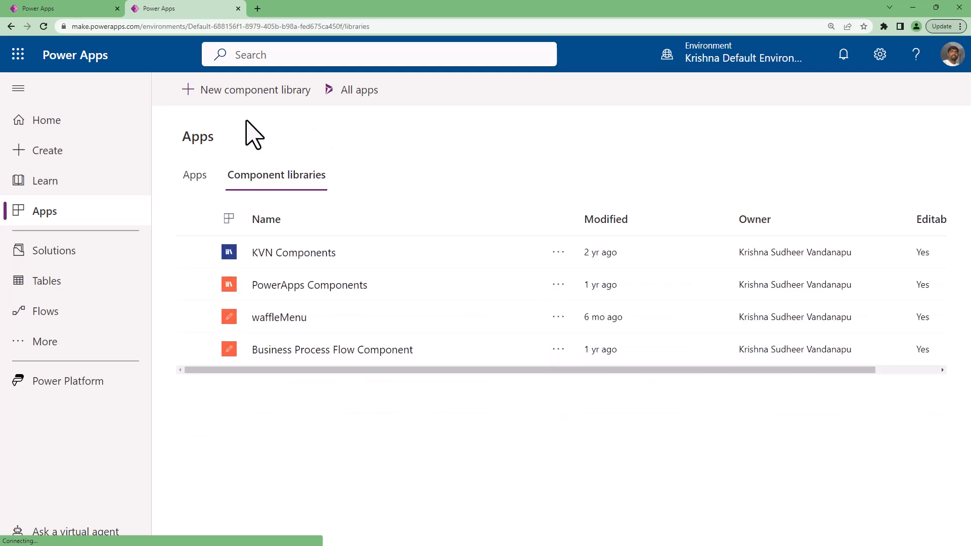
left_click(221, 94)
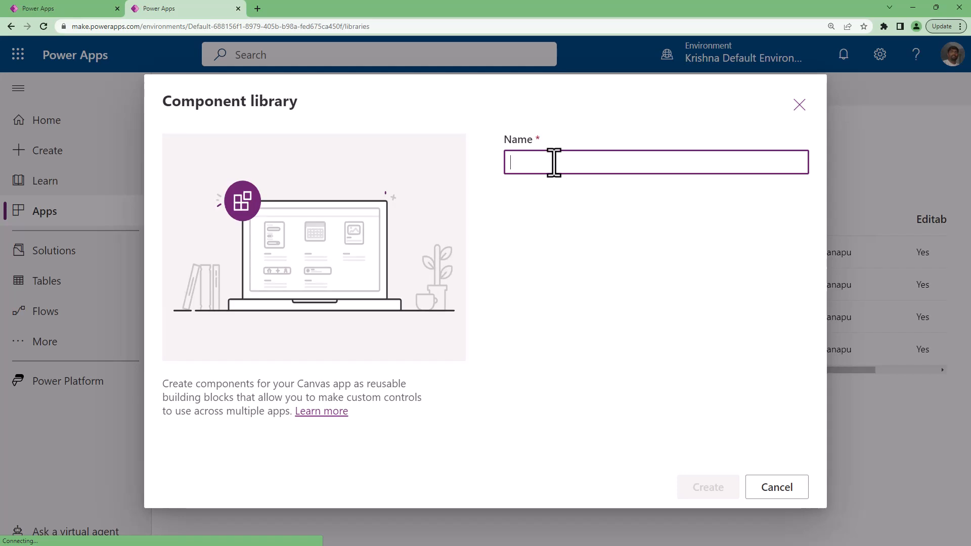
type("GVP")
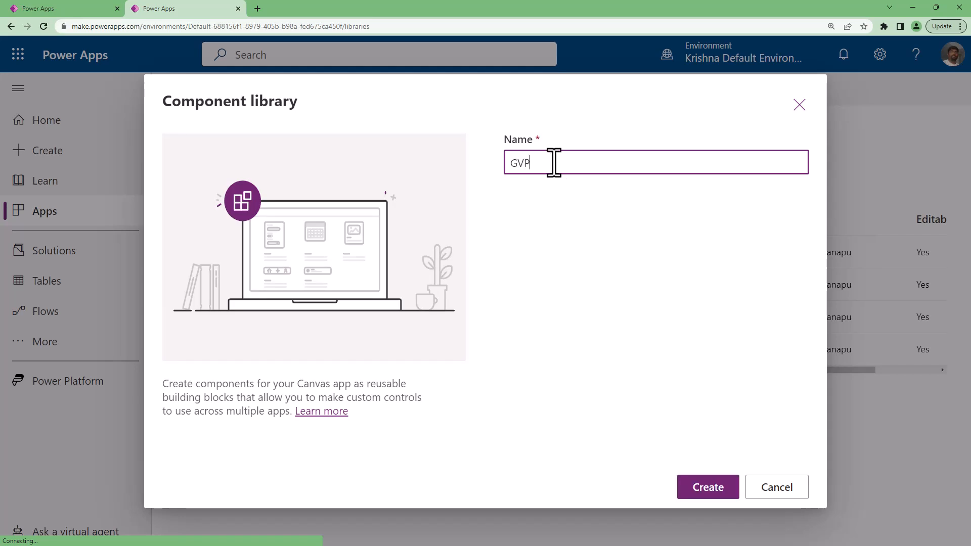
type(" 2023 Bat")
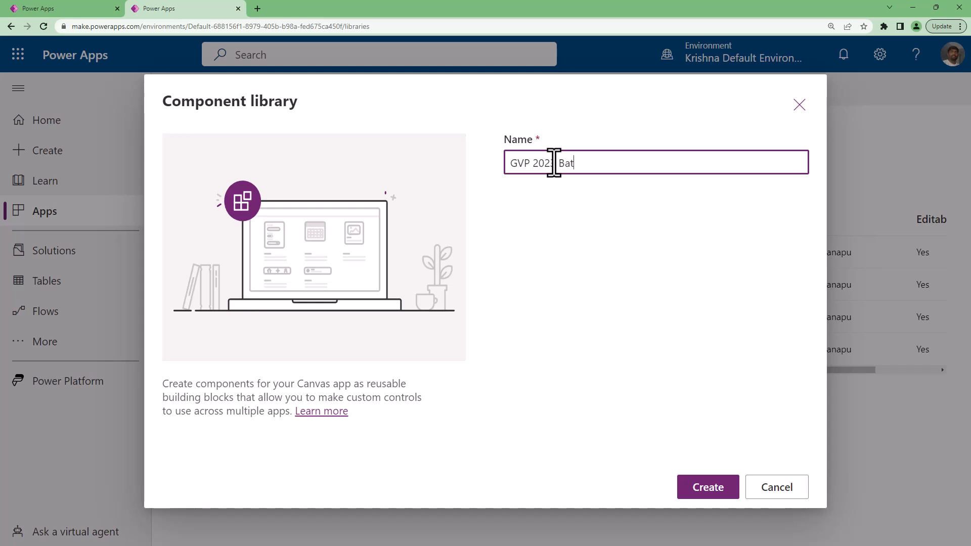
type("ch Components")
left_click(701, 496)
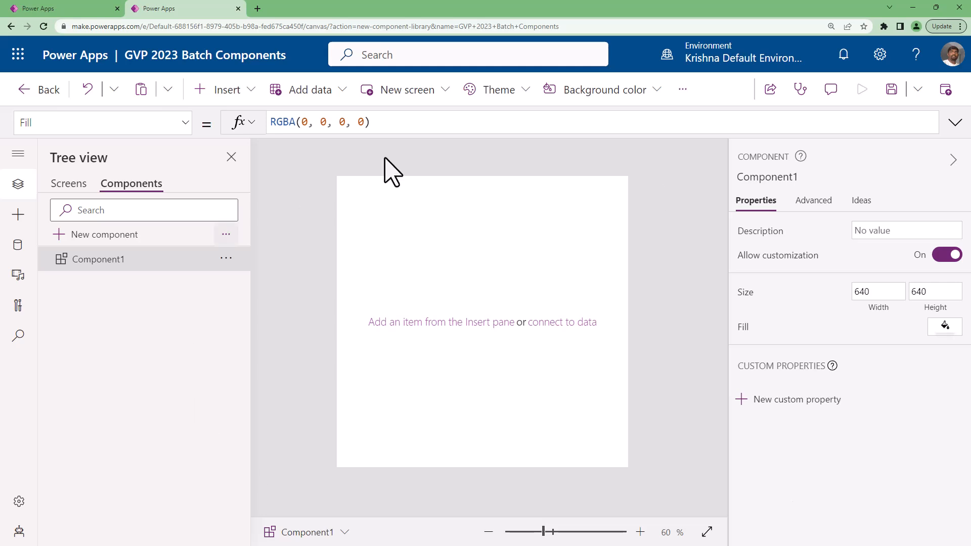
- Look at the PowerApp Components canvas app for comparison and return to the GVP 2023 Batch Components library
left_click(80, 10)
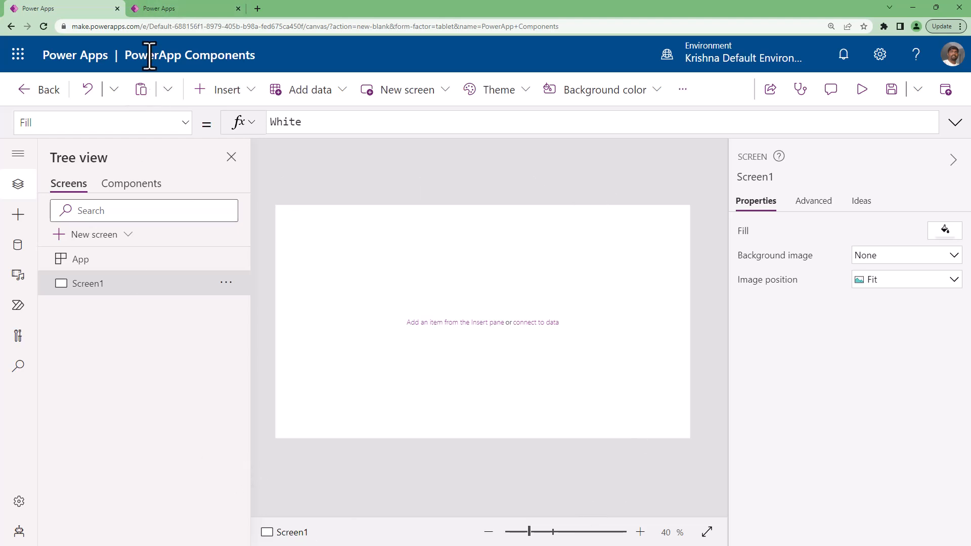
left_click(162, 9)
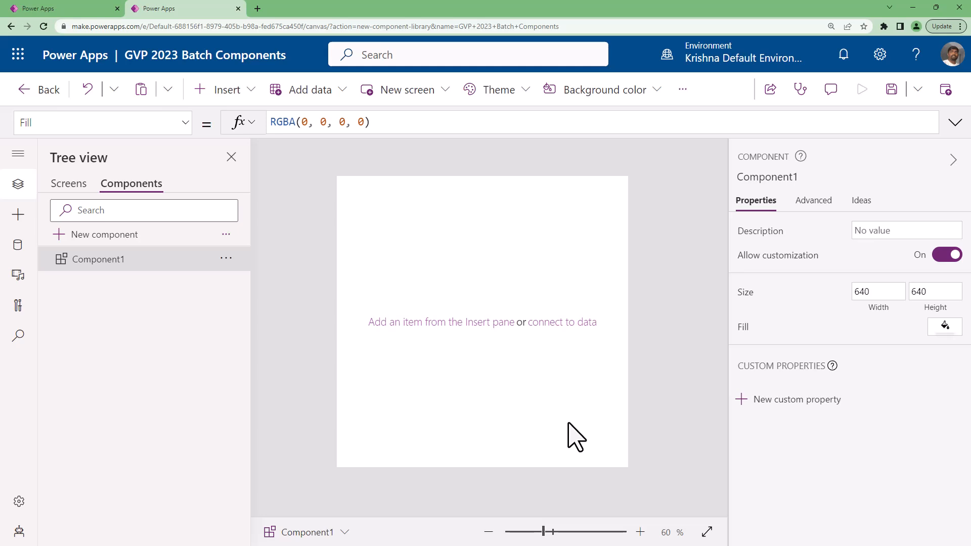
- Set Component1's width formula to App.Width and its height formula to 70+0
left_click(884, 310)
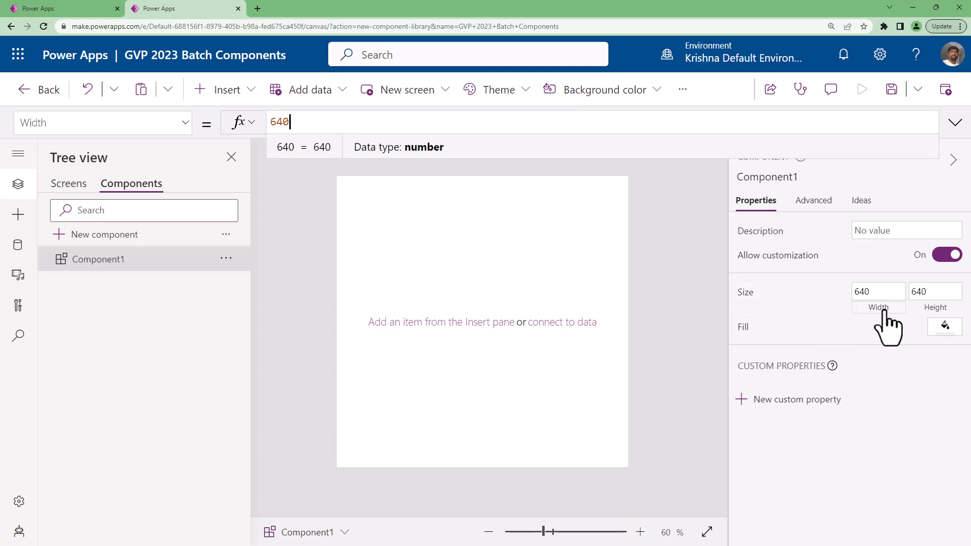
type("App.")
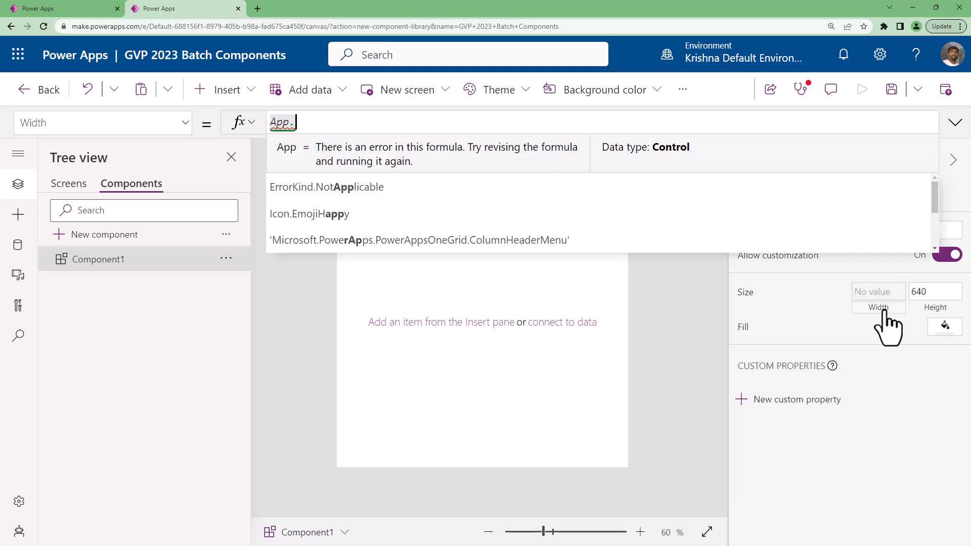
type("Width")
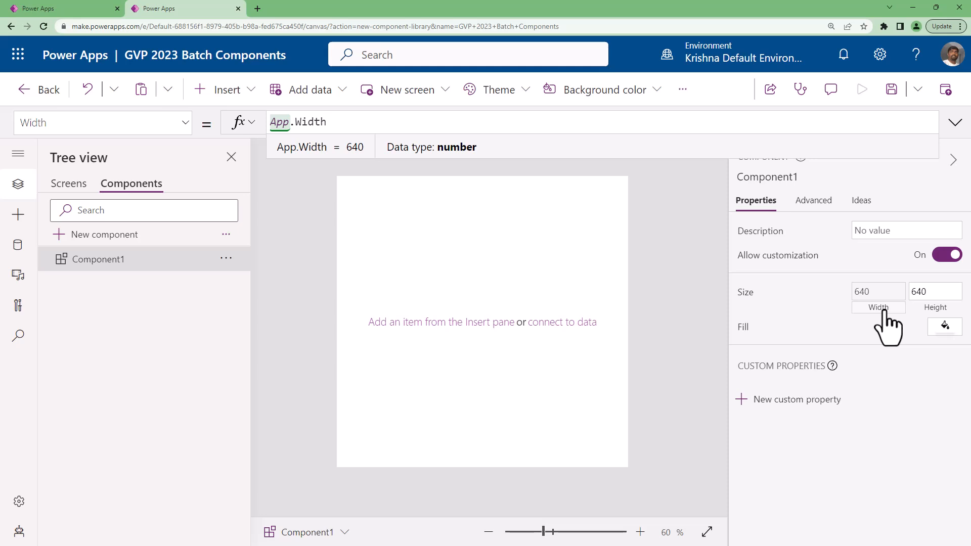
left_click(927, 309)
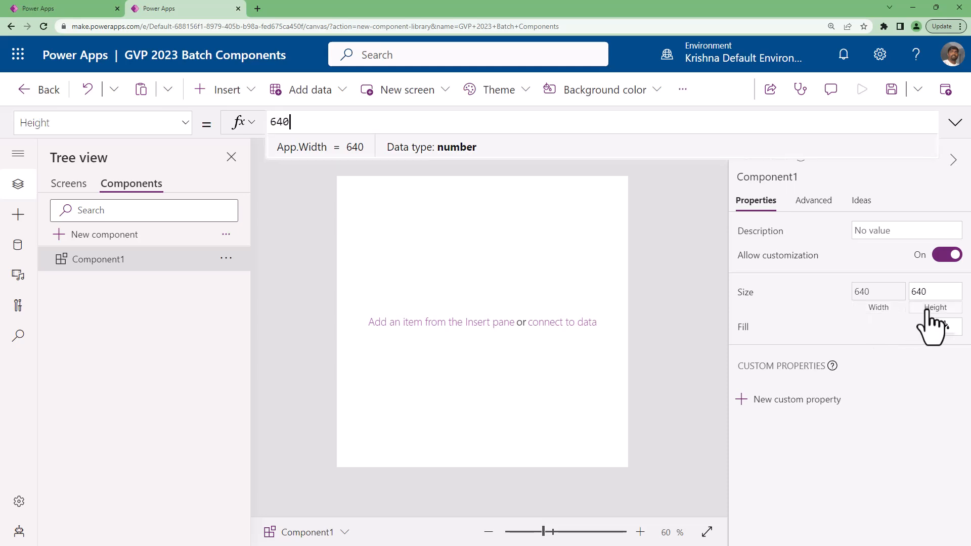
type("70")
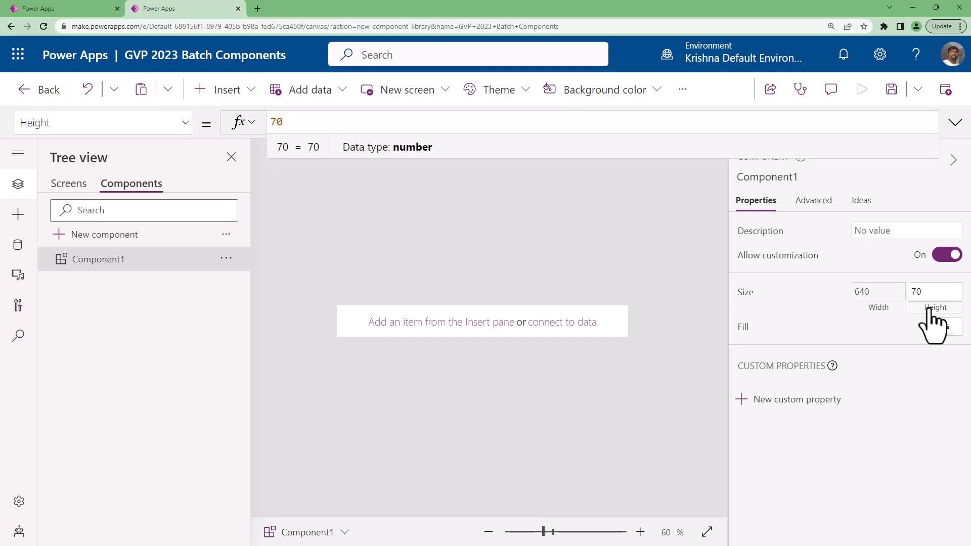
type("+0")
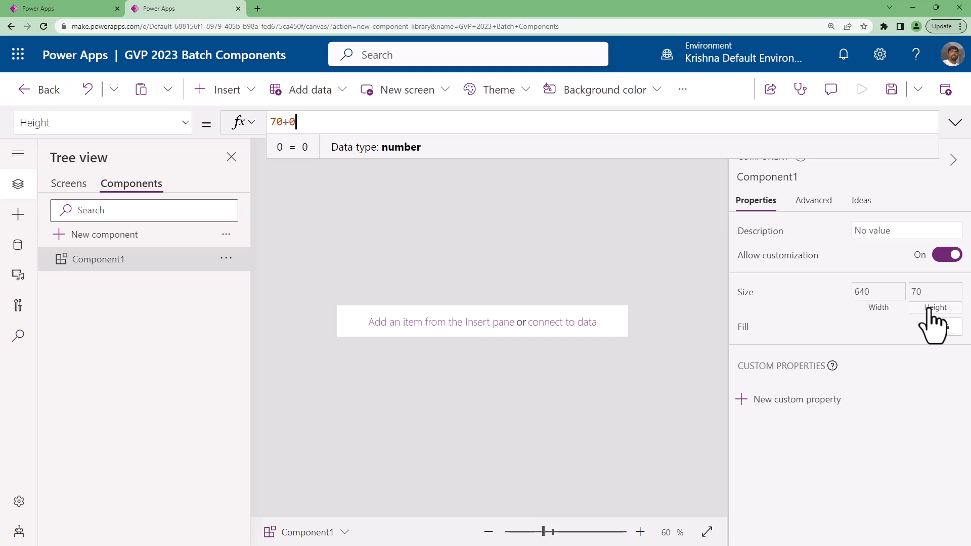
key("ctrl+a")
key("End")
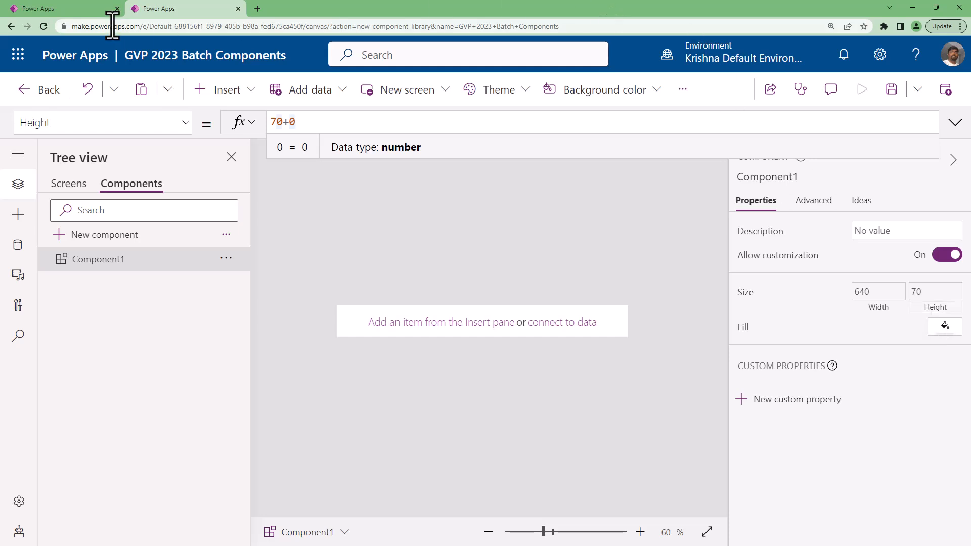
- Insert a text label on Screen1 of the PowerApp Components app and enlarge it to about 1167 wide by 87 high
left_click(61, 9)
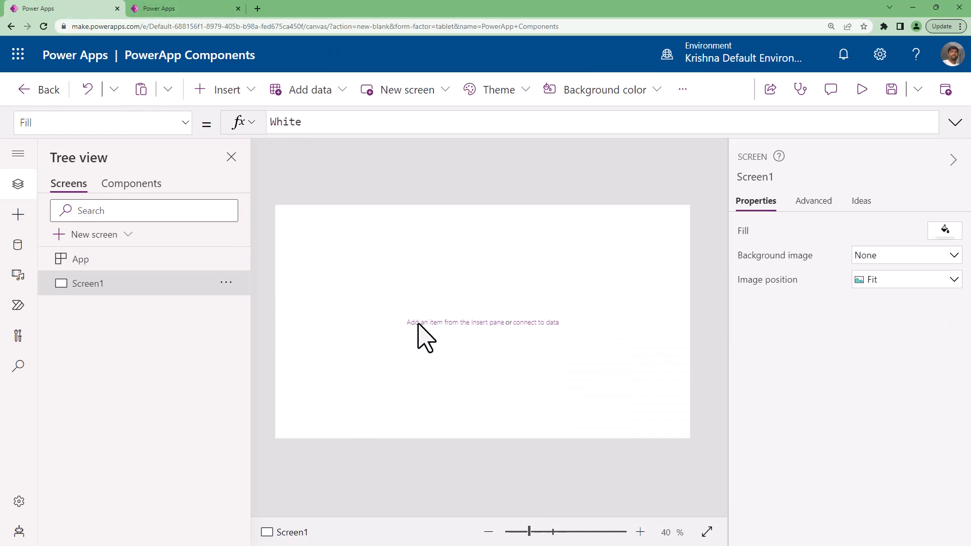
left_click(237, 92)
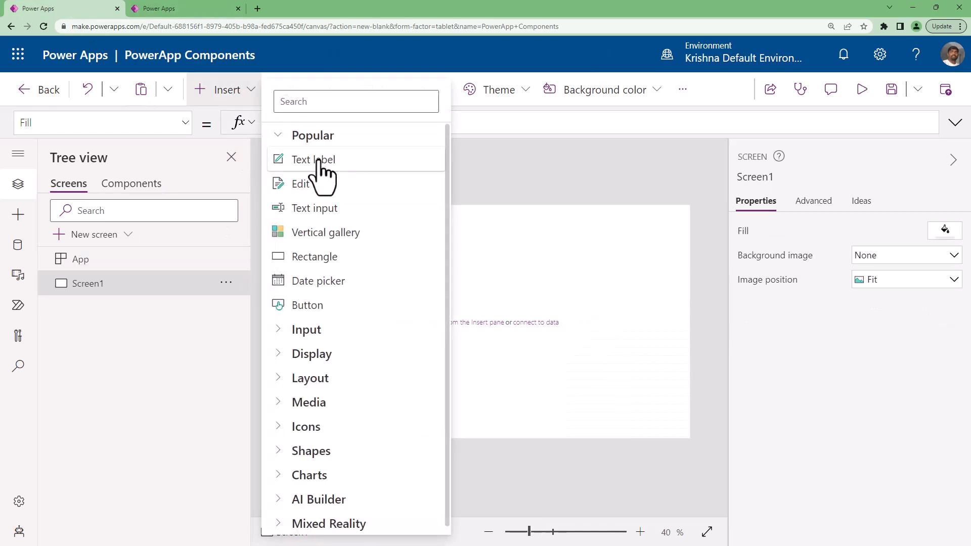
left_click(318, 161)
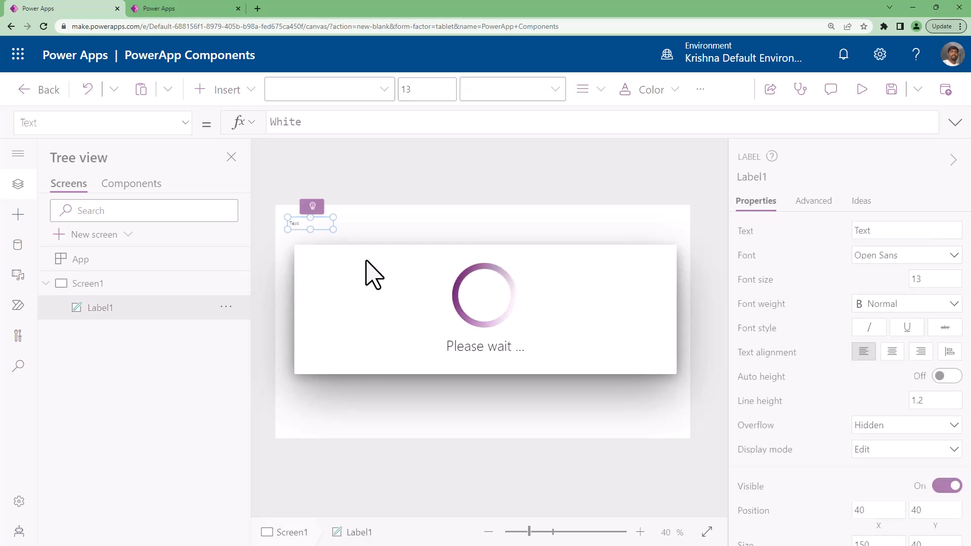
left_click_drag(621, 243, 642, 244)
scroll(833, 440, "down", 3)
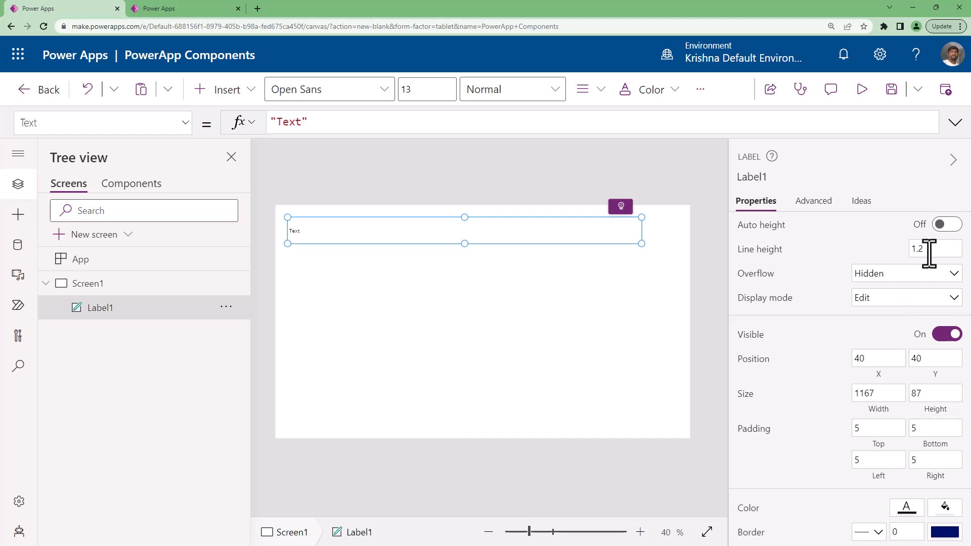
- Set the text of the label on Screen1 to Control-1
scroll(845, 395, "up", 3)
left_click(889, 230)
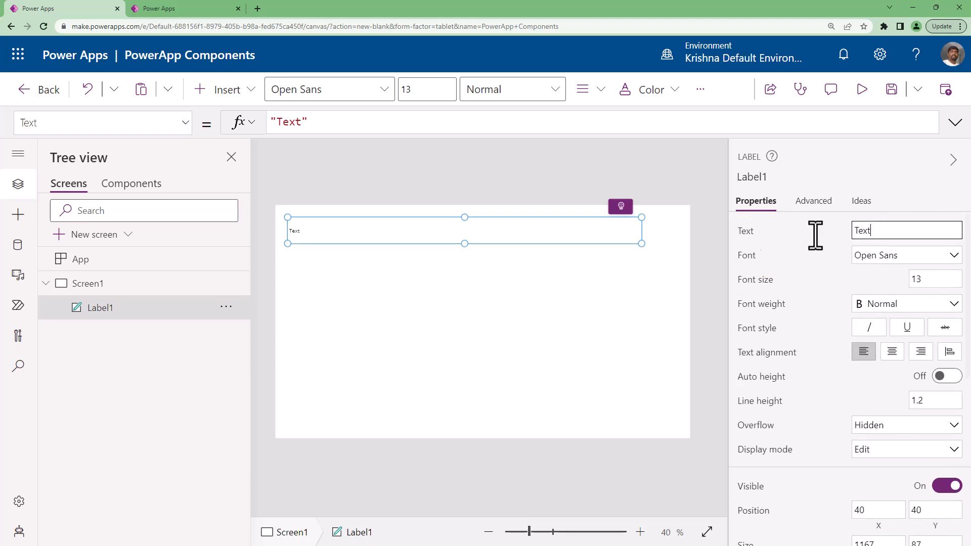
type("Control-1")
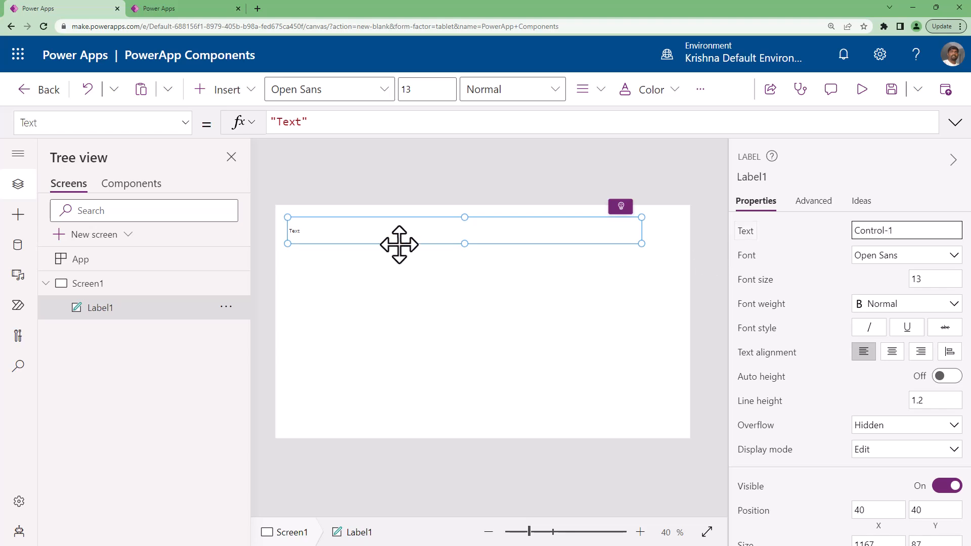
left_click(343, 304)
left_click(326, 238)
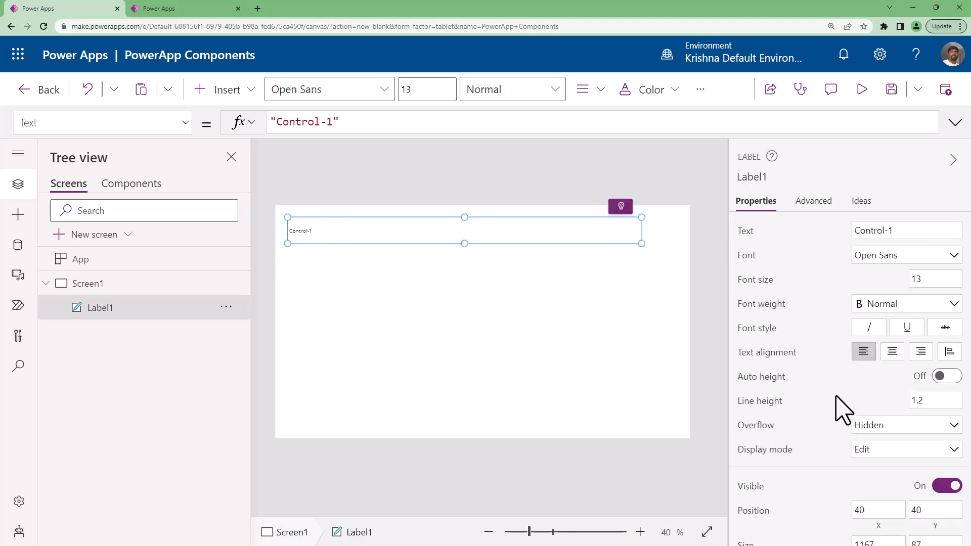
- Give the Control-1 label a solid border of thickness 1 and center its text
scroll(841, 408, "down", 4)
left_click(896, 480)
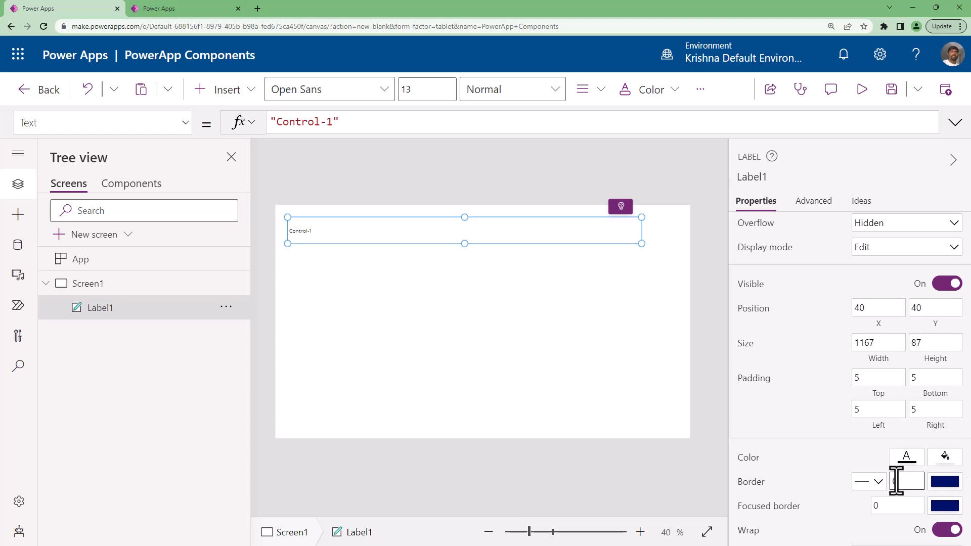
type("1")
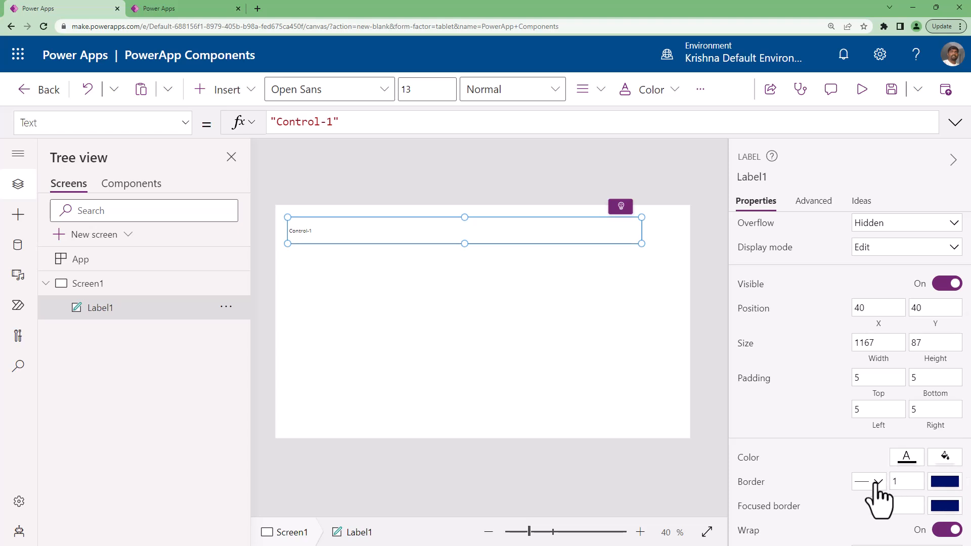
left_click(879, 483)
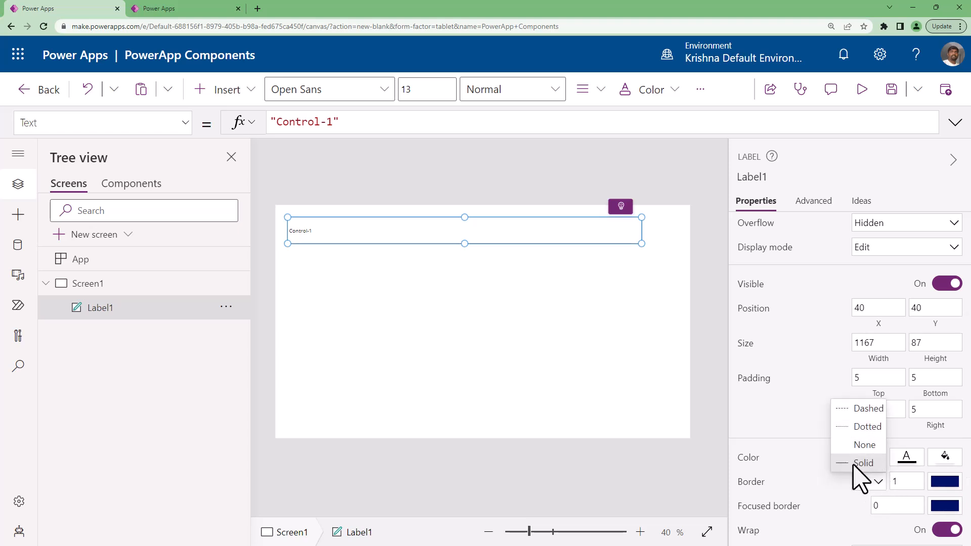
left_click(862, 465)
left_click(449, 335)
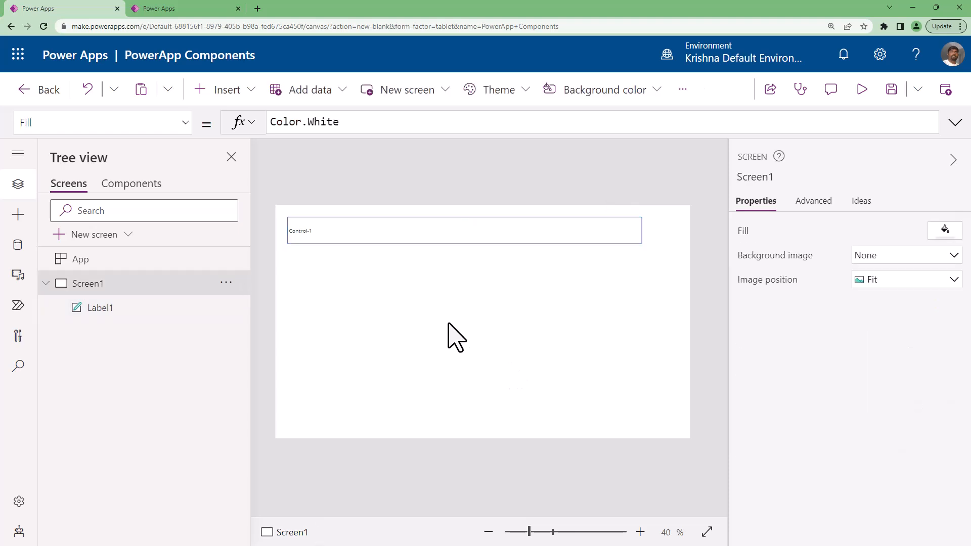
left_click(346, 235)
left_click(892, 352)
left_click(379, 328)
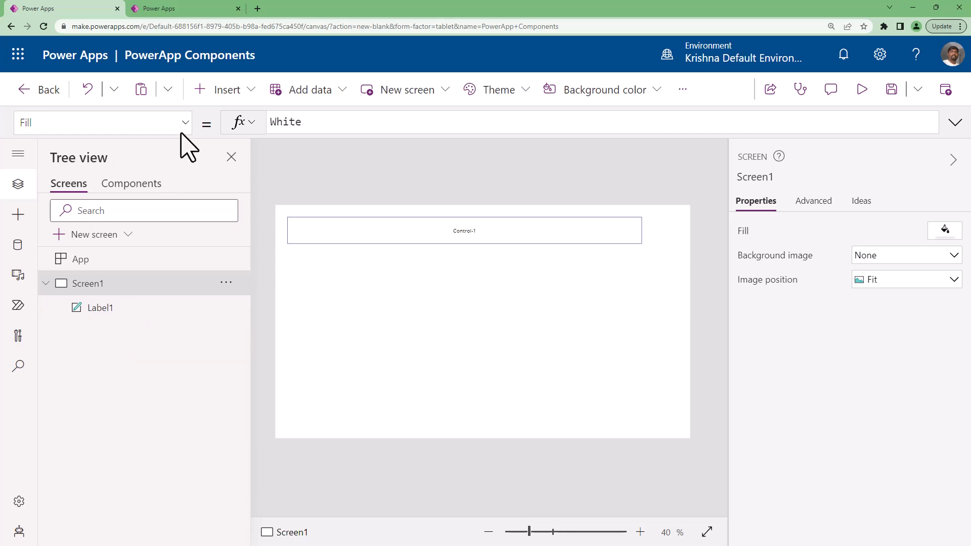
- Insert a second text label below Control-1, about 1167 wide by 72 high, with the text Control-2
left_click(223, 98)
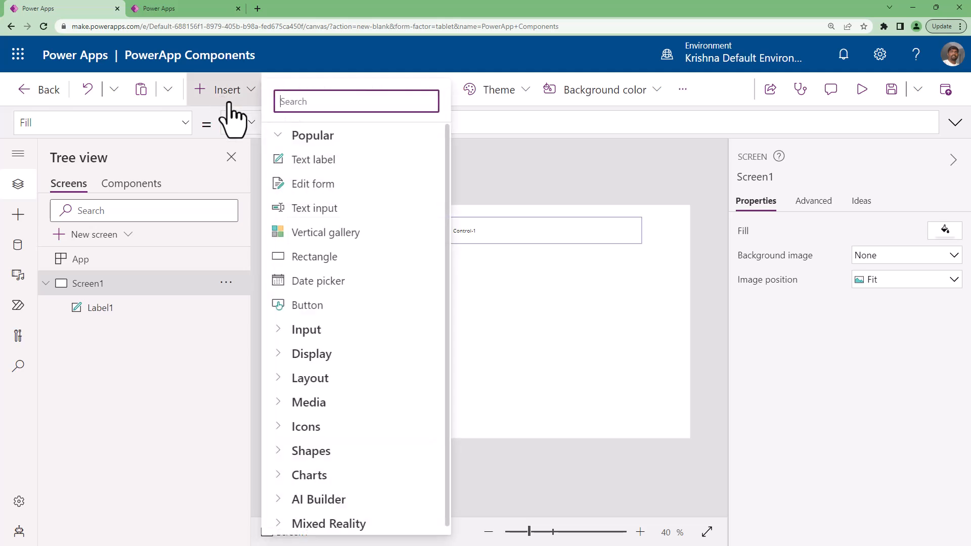
left_click(330, 168)
left_click_drag(329, 234, 641, 283)
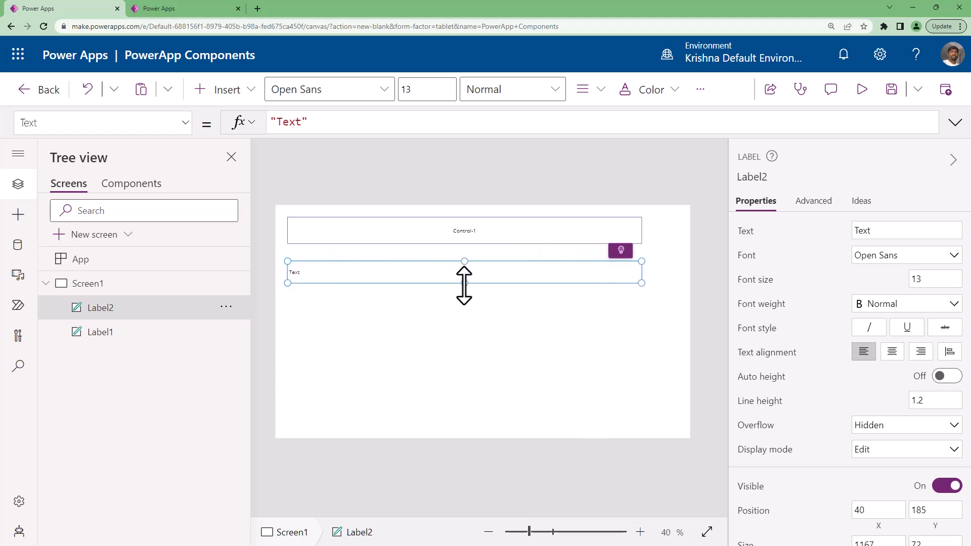
double_click(871, 230)
type("Control-2")
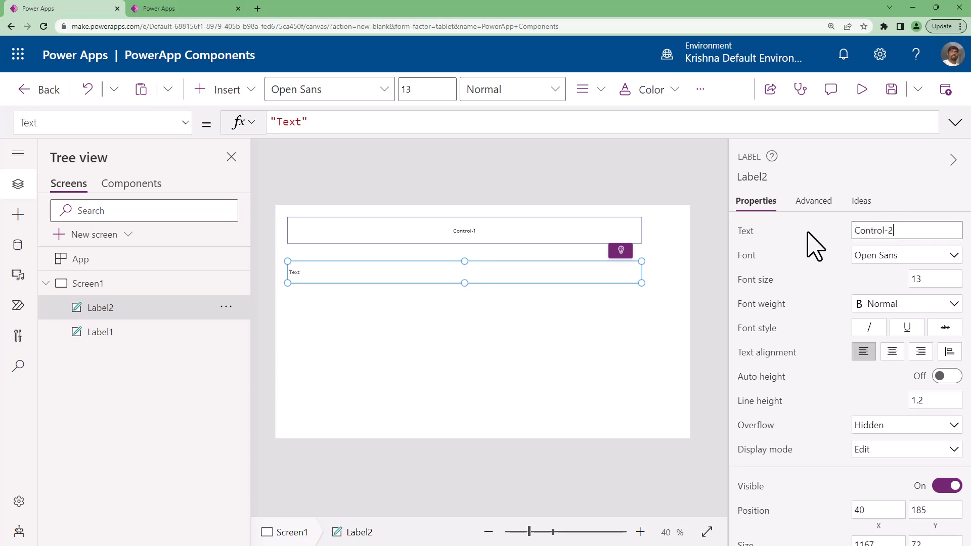
left_click(462, 291)
- Format the Control-1 and Control-2 labels together with font size 25, bold weight, centered text and a border thickness of 1
left_click(451, 275)
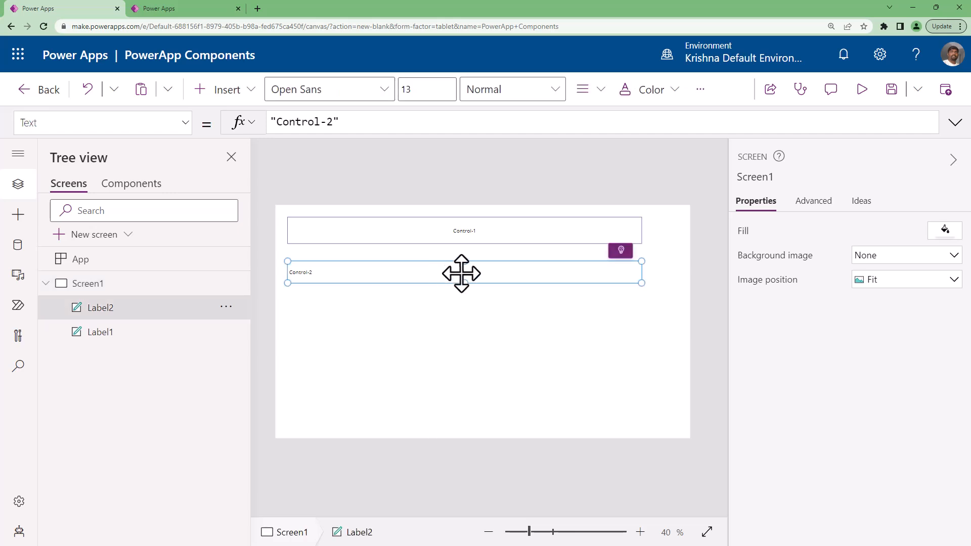
left_click(478, 238, "shift")
double_click(939, 281)
type("25")
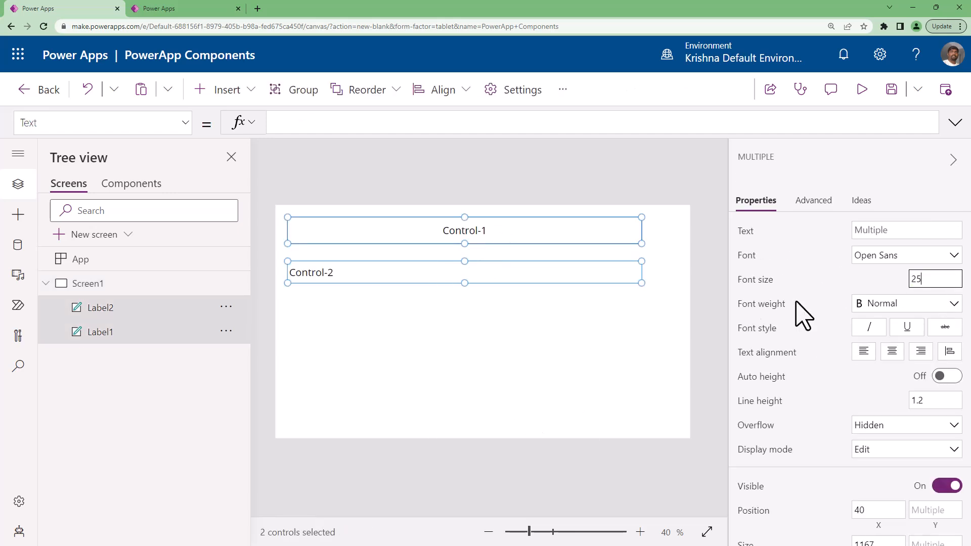
left_click(903, 349)
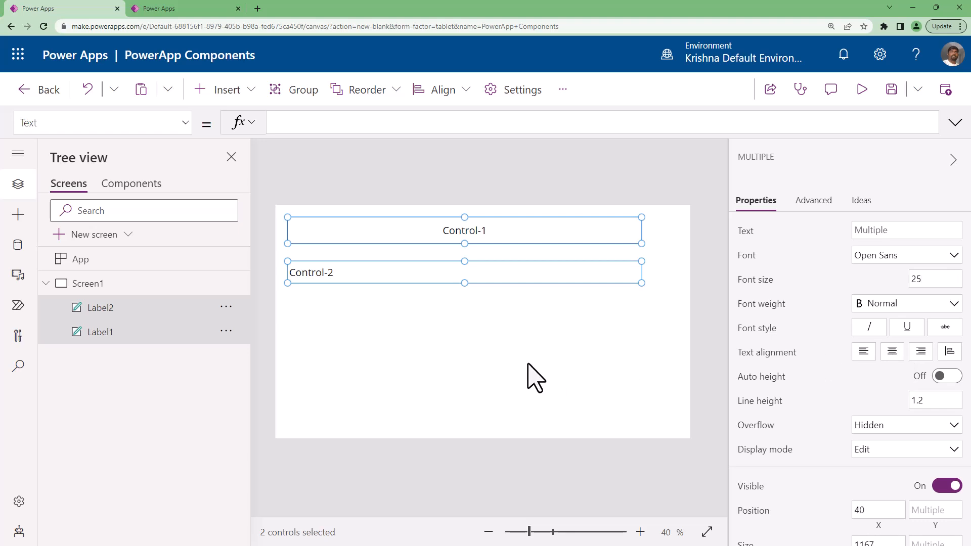
left_click(908, 304)
left_click(889, 324)
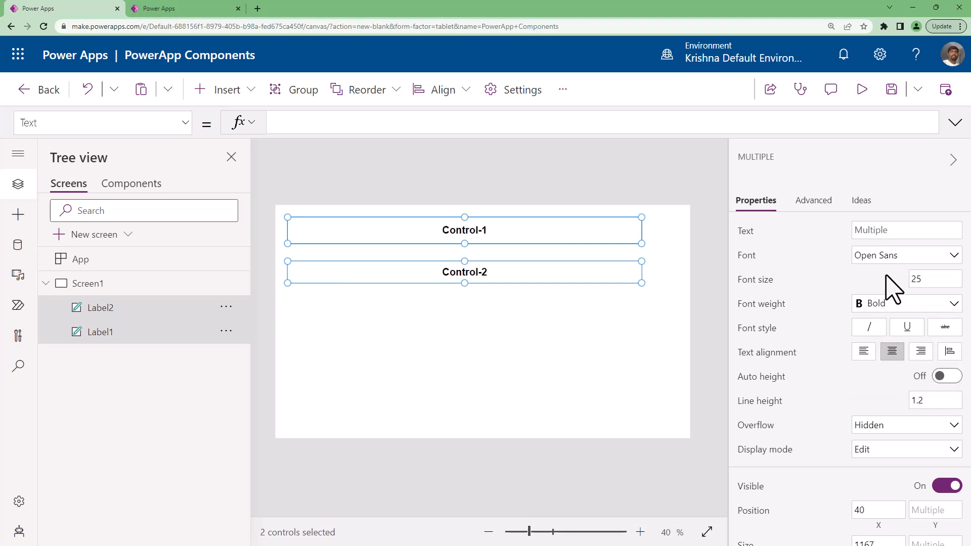
scroll(875, 515, "down", 5)
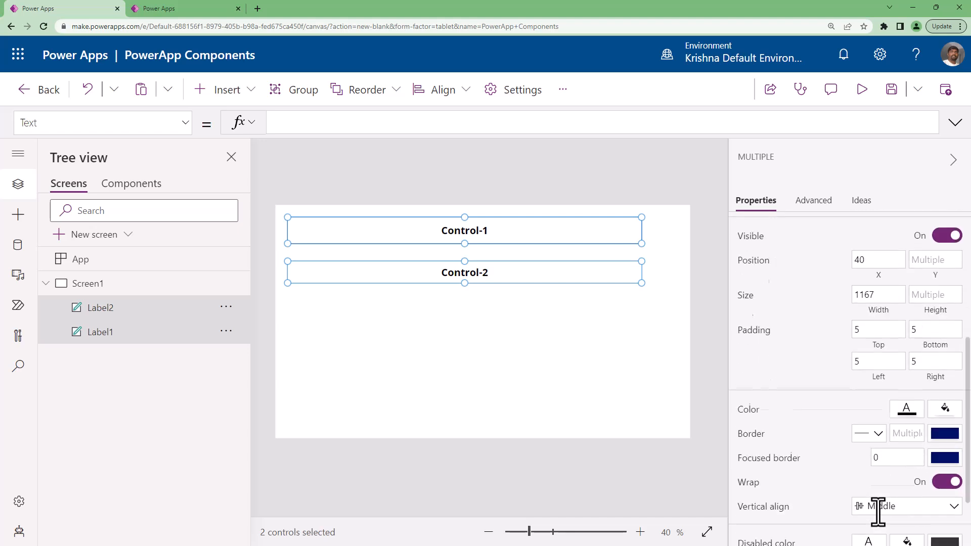
left_click(433, 412)
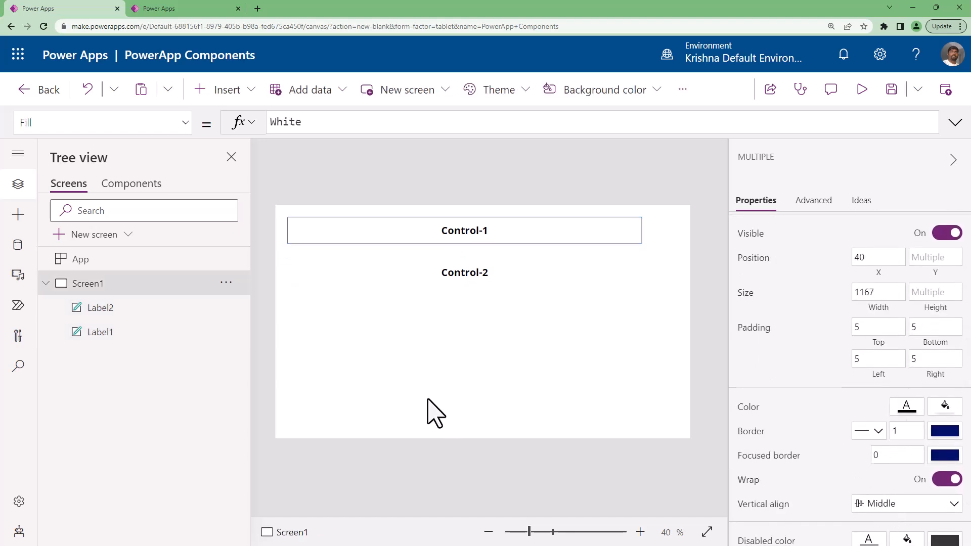
- Set the Control-2 label's X formula to 20+0 and its Y position formula to 200
left_click(418, 279)
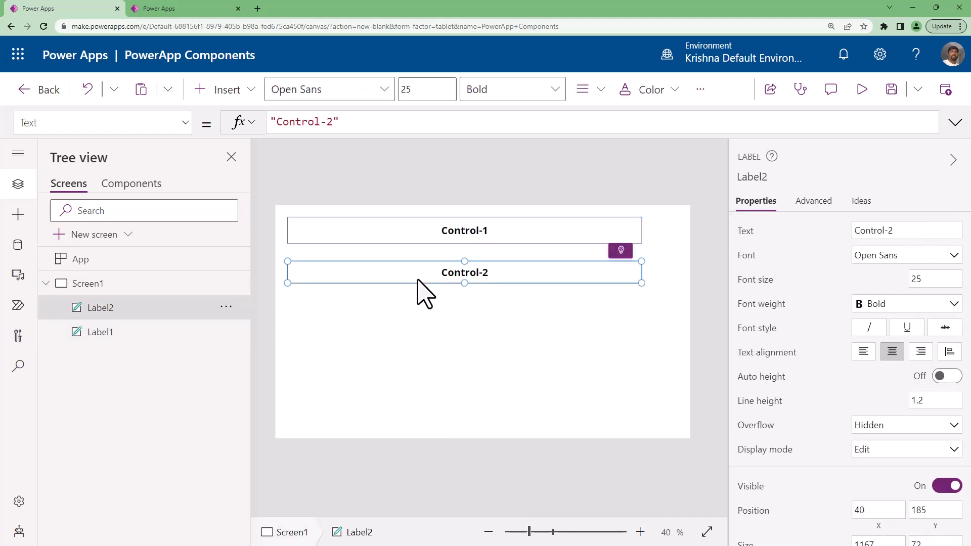
scroll(855, 496, "down", 5)
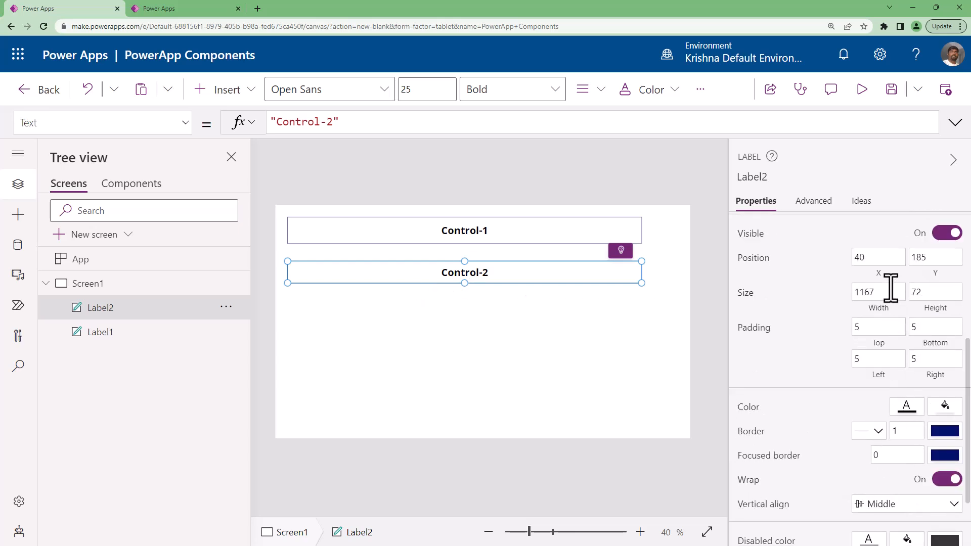
left_click(875, 274)
type("20+0")
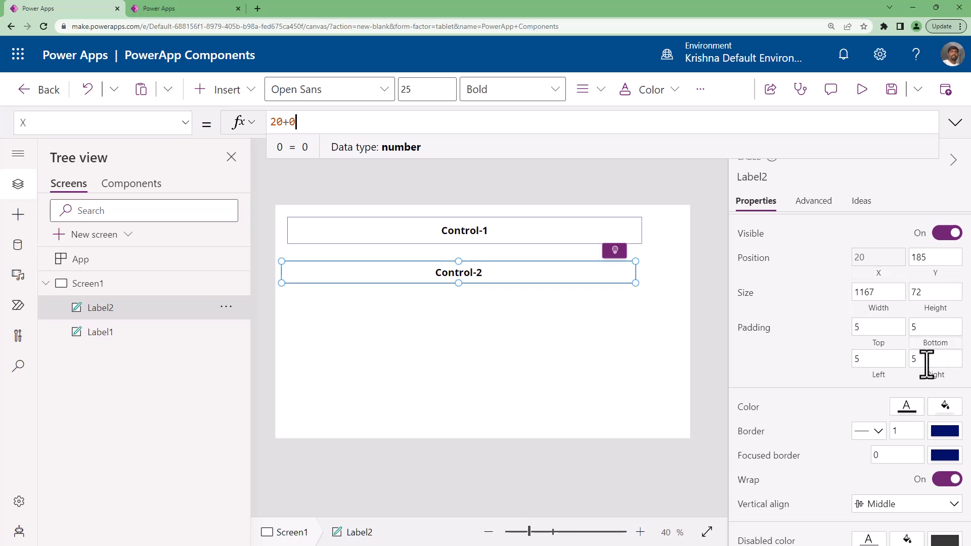
left_click(935, 272)
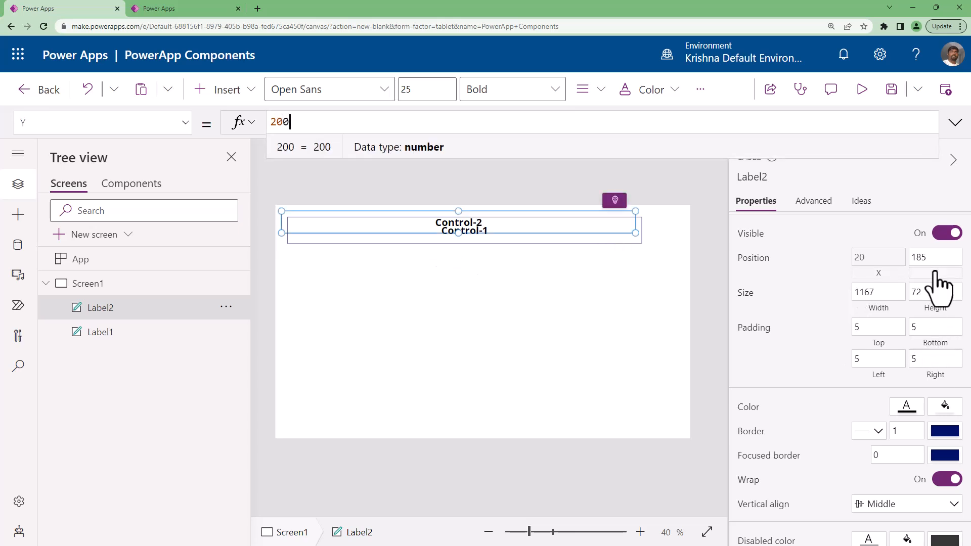
- Set the Control-2 label's width formula to App.Width and its X formula to 0+0
left_click(879, 311)
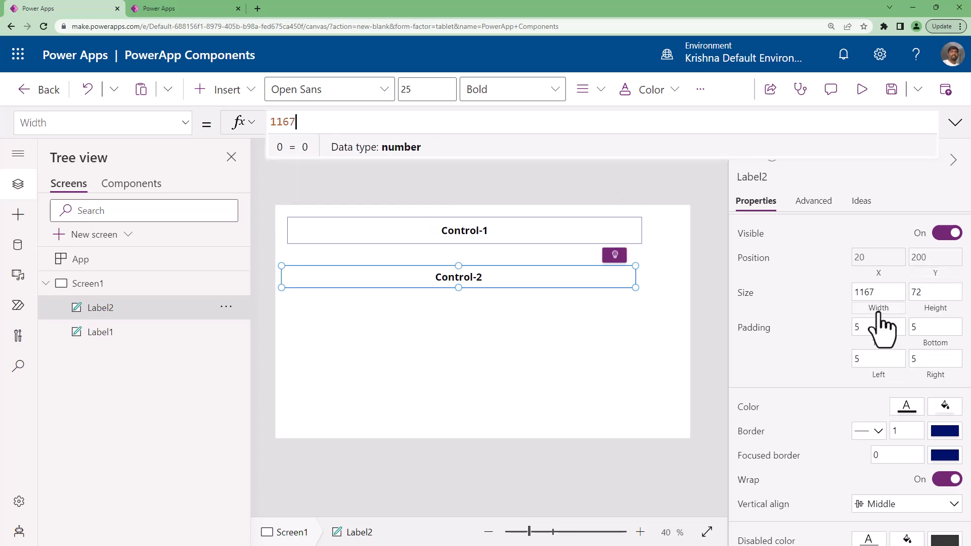
type("App.W")
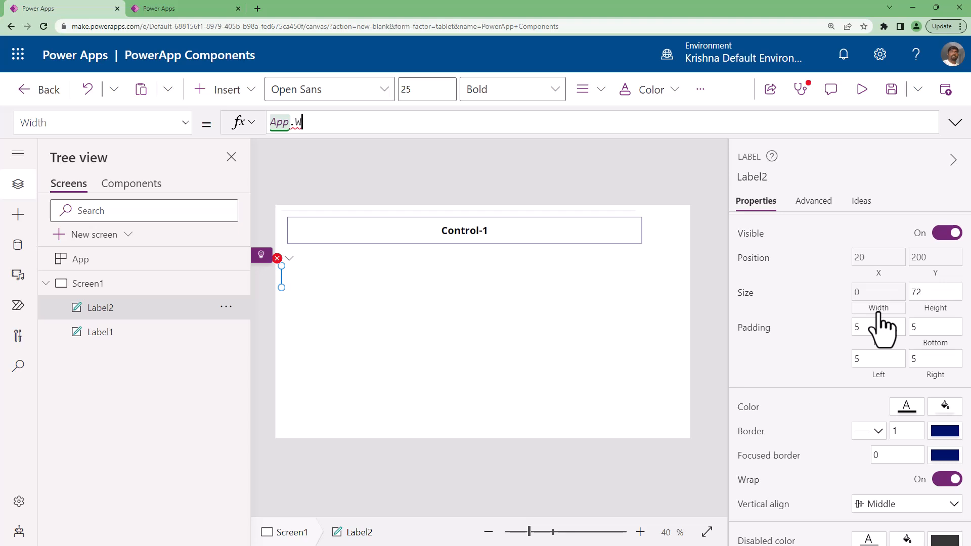
type("Qi")
key("Tab")
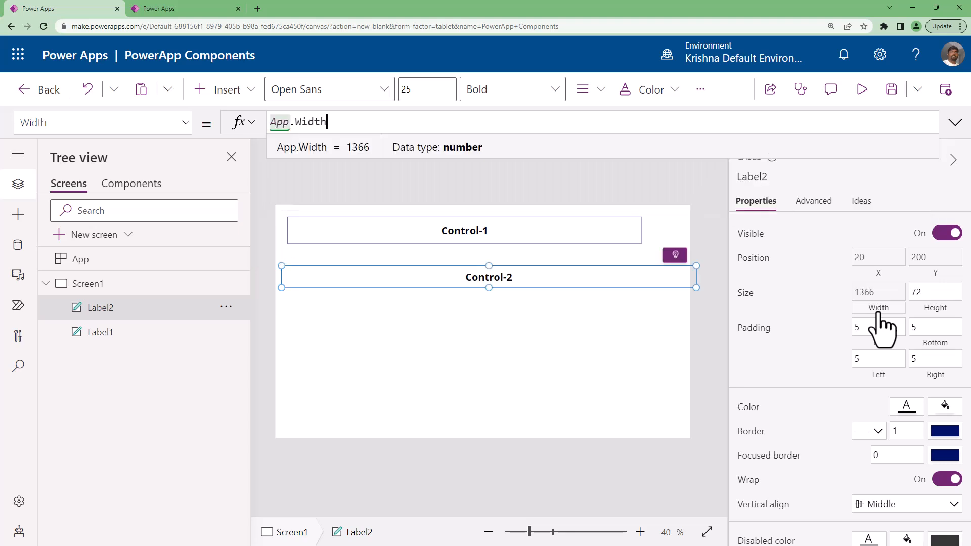
left_click(880, 264)
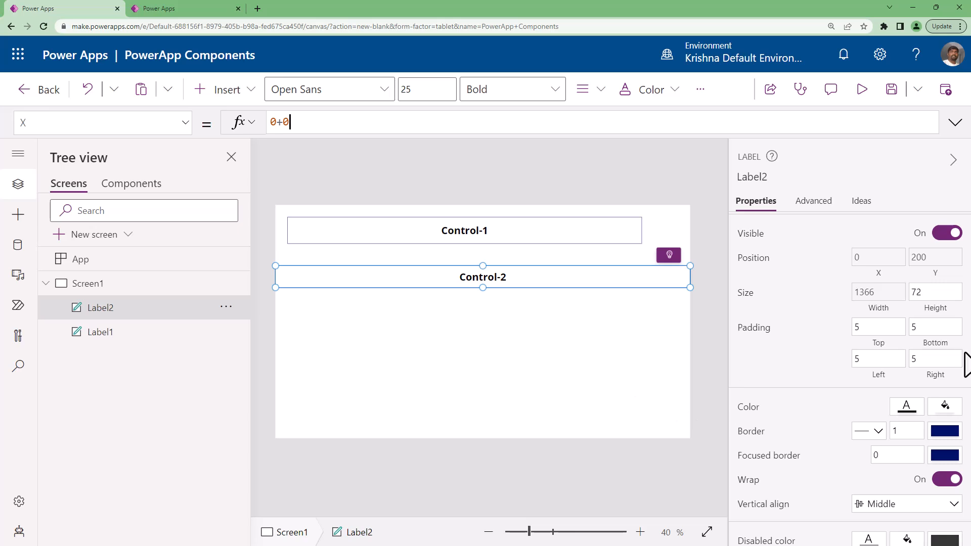
- Set the Control-2 label's height formula to 72+0
left_click(939, 314)
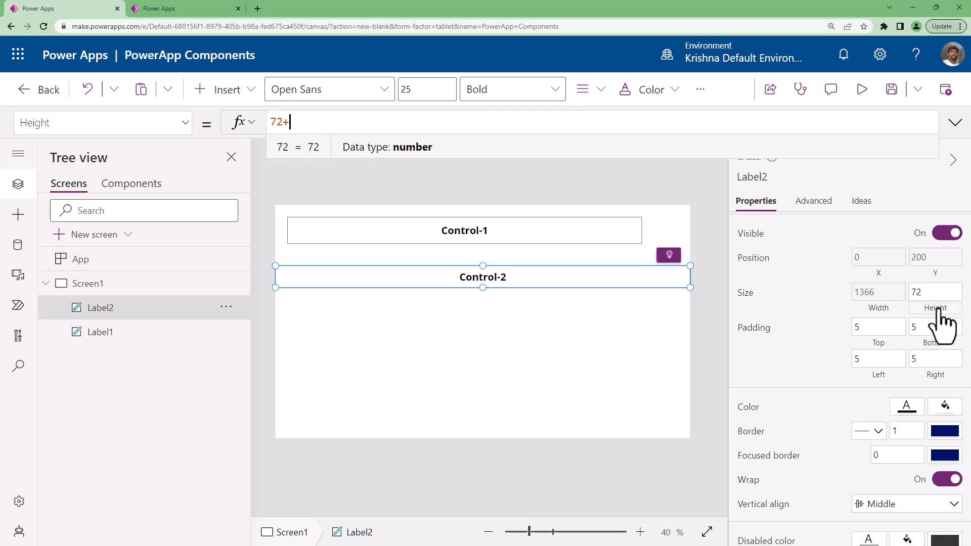
type("+8")
left_click(492, 340)
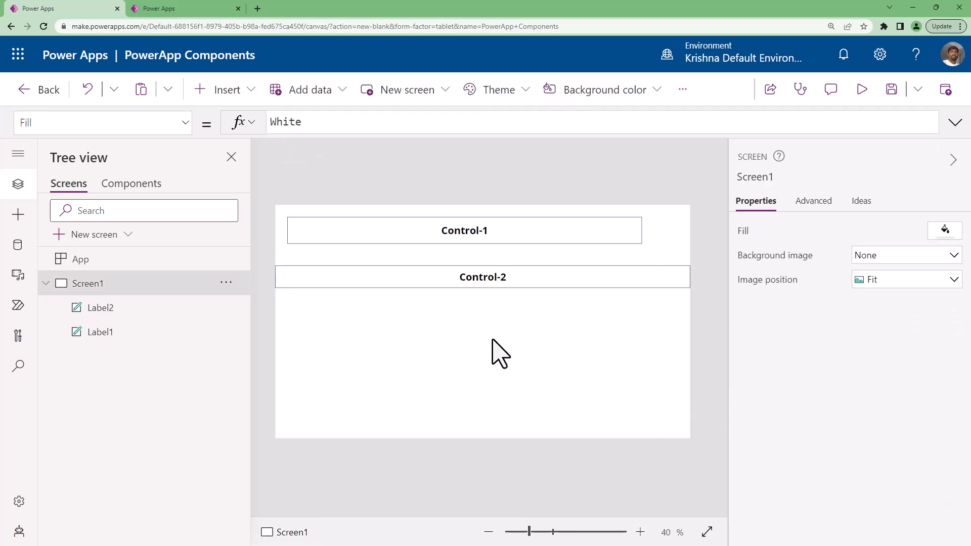
- Add a new blank screen and copy both the Control-1 and Control-2 labels from Screen1 onto it
left_click(117, 234)
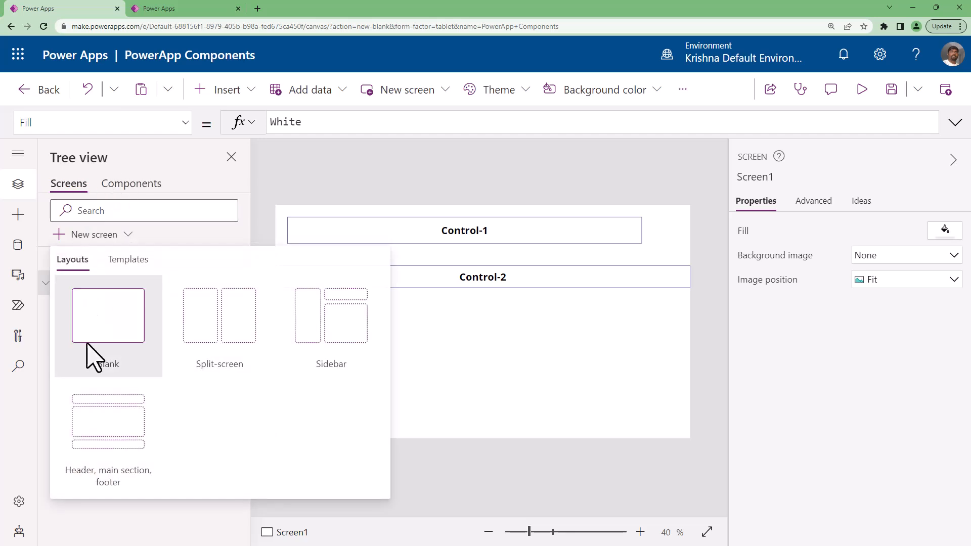
left_click(92, 351)
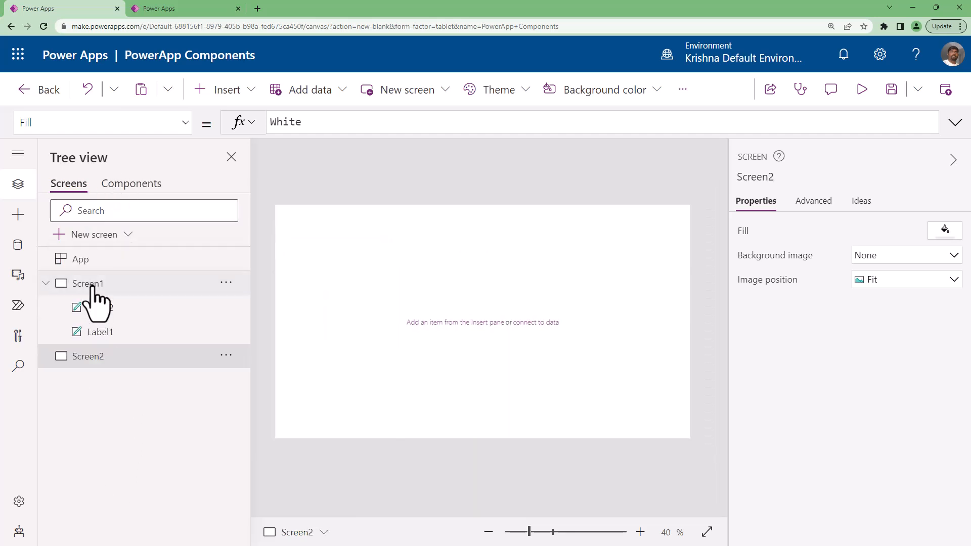
left_click(88, 283)
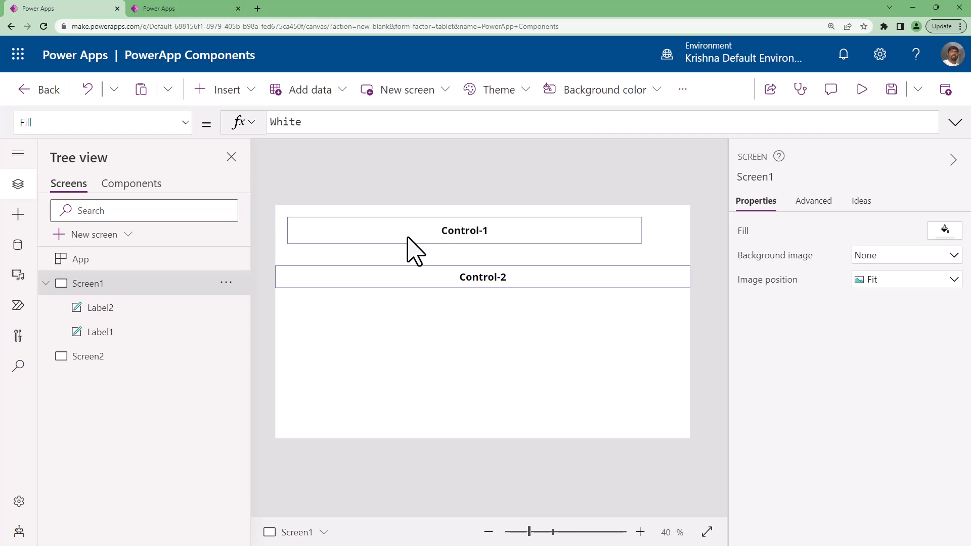
left_click(407, 237)
left_click(389, 278, "shift")
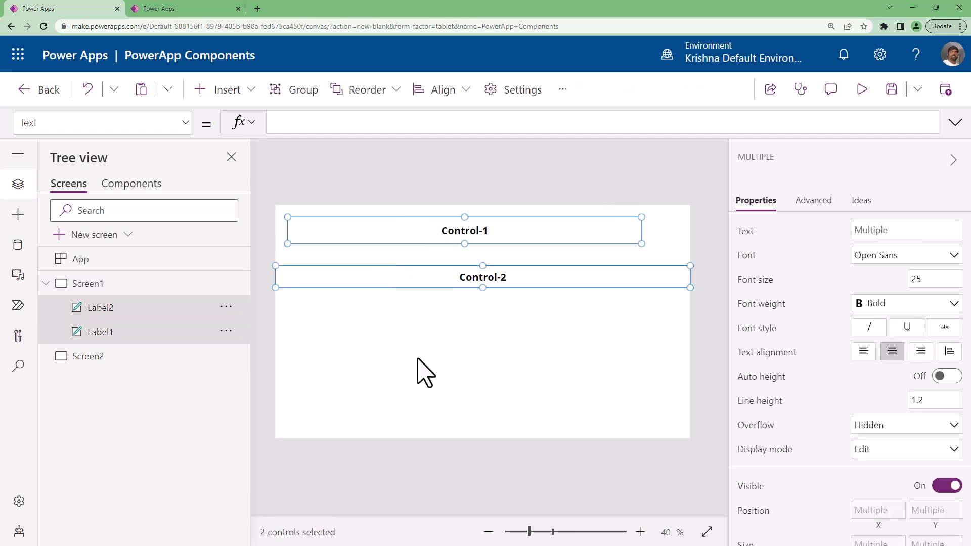
left_click(102, 356)
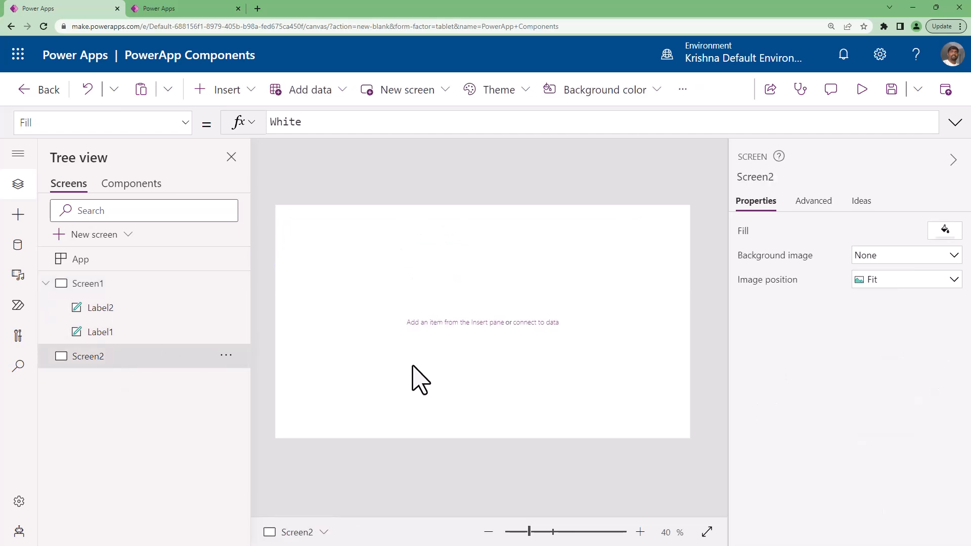
key("ctrl+v")
left_click(448, 262)
- Compare the position and size properties of the copied Control-1 label with those of the Control-2 label on Screen1
left_click(451, 237)
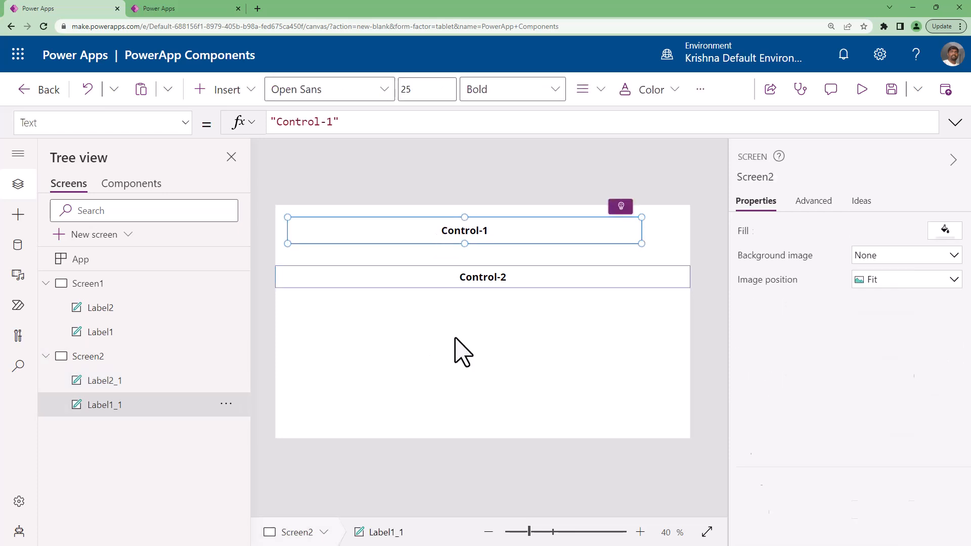
scroll(789, 401, "down", 4)
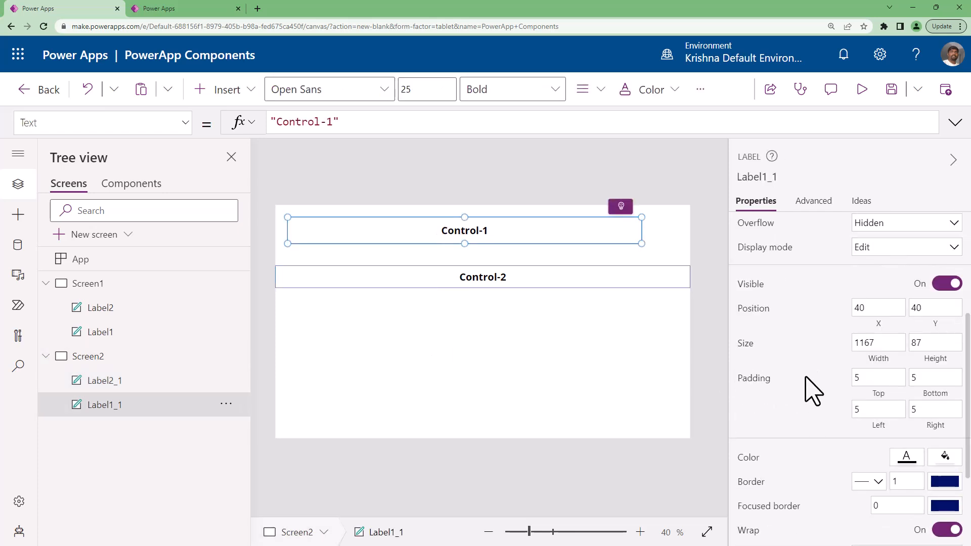
left_click(140, 329)
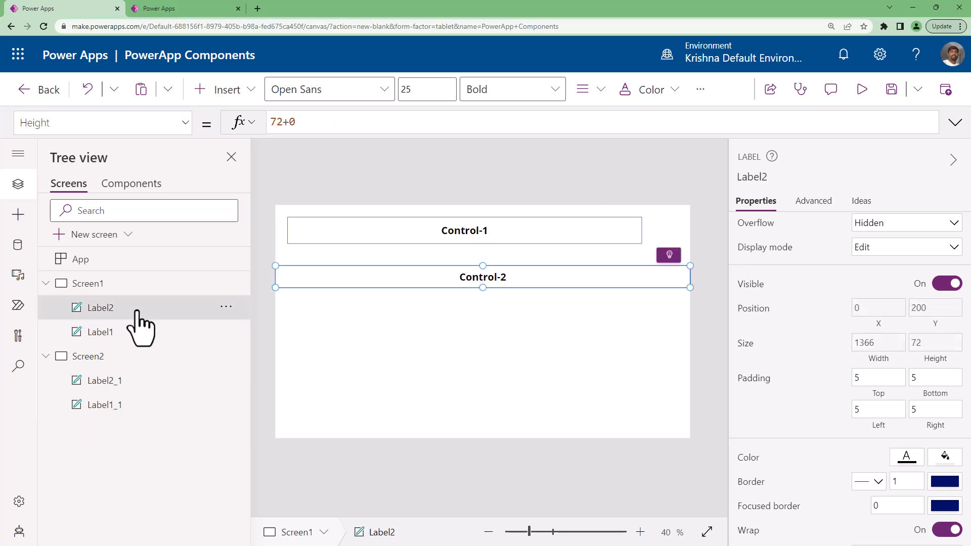
- Compare the position and size properties of the Control-1 label on Screen1 with those of its copy on Screen2
left_click(130, 332)
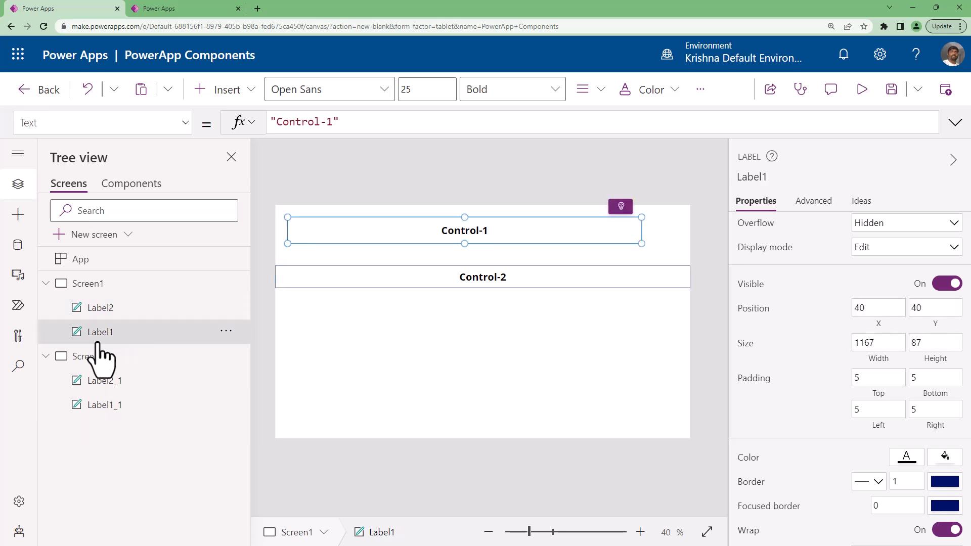
left_click(104, 405)
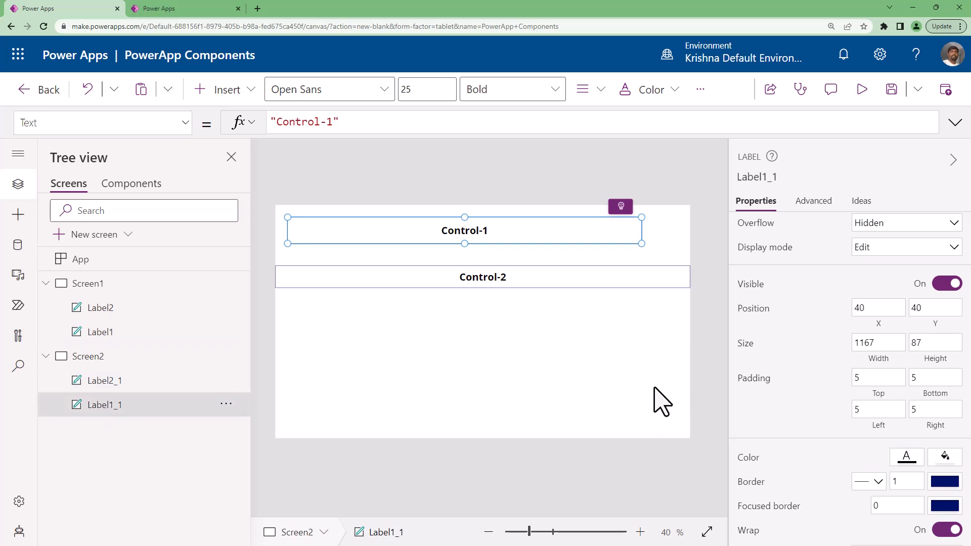
- Insert a gallery on Screen2
left_click(69, 360)
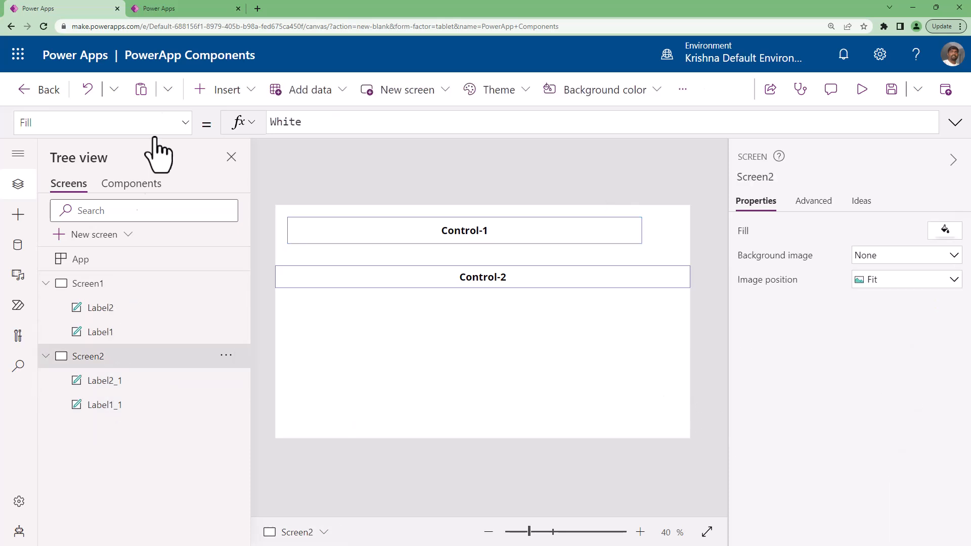
left_click(267, 95)
left_click(247, 94)
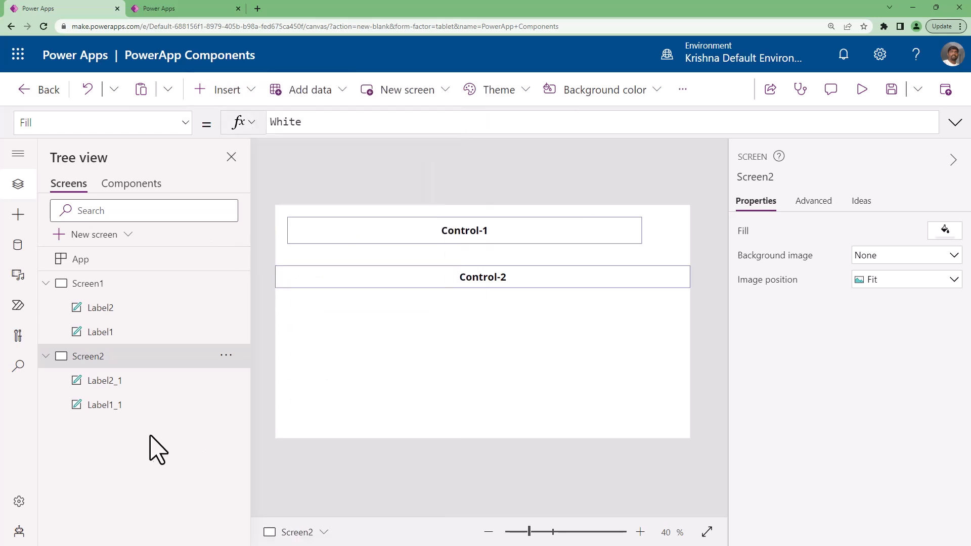
- Insert a gallery on Screen1 with Accounts as its data source, and fit it below Control-2 at about Y 316, about 1195 wide
left_click(90, 288)
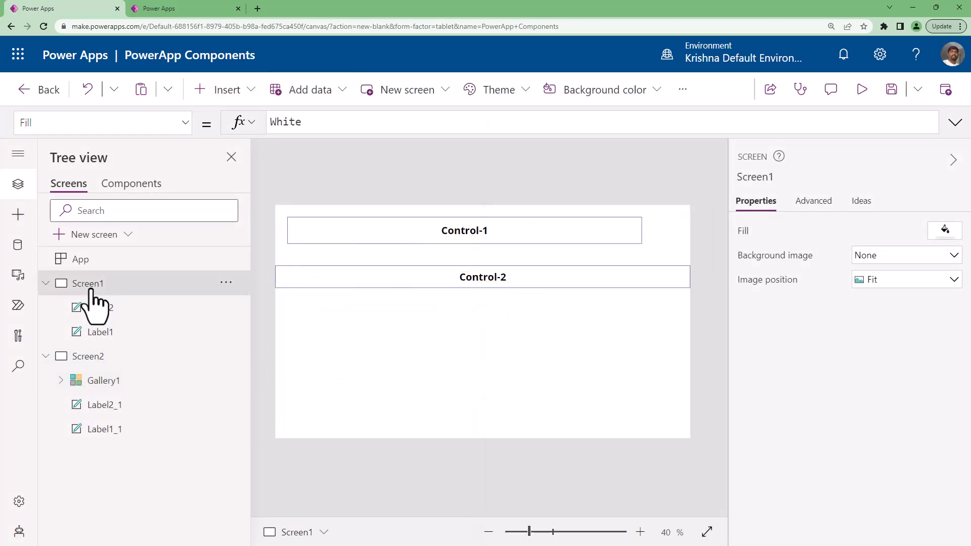
left_click(247, 94)
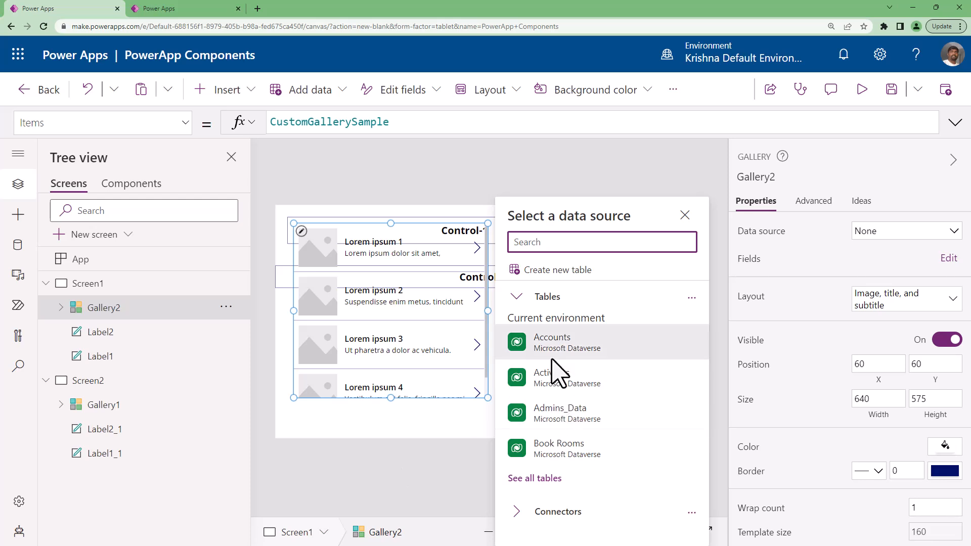
left_click(500, 340)
mouse_move(500, 372)
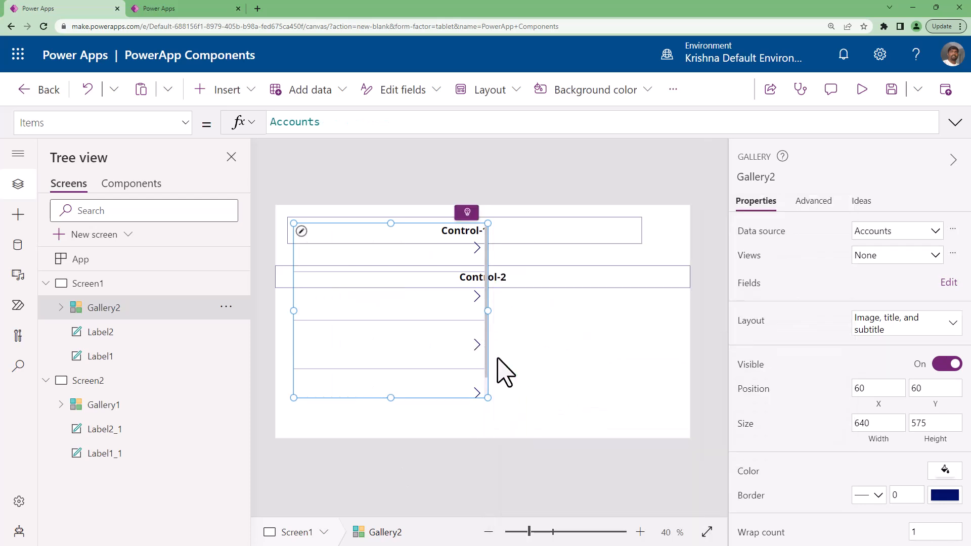
left_click_drag(391, 223, 387, 306)
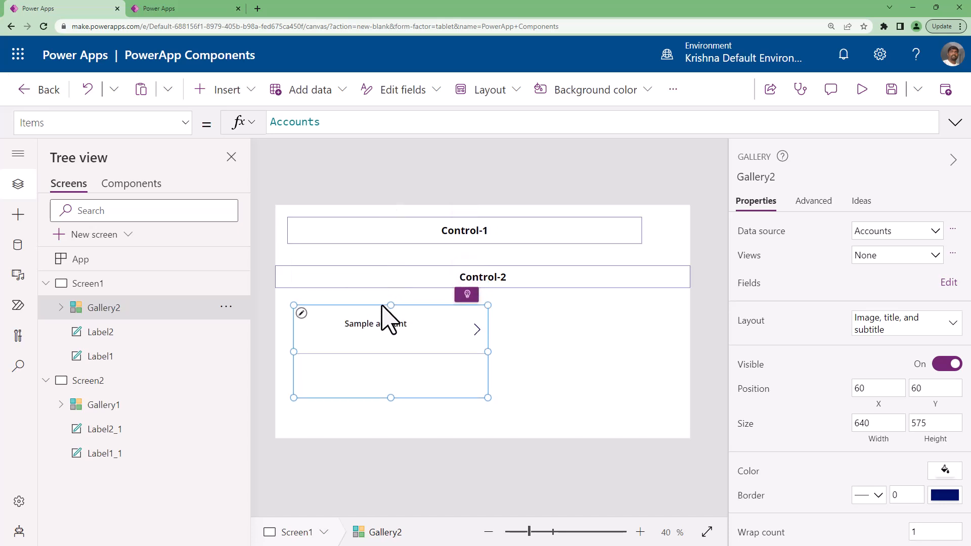
left_click_drag(537, 347, 656, 341)
- Move the gallery's account name label to about X 16, Y 50 and resize it to about 295 by 60
left_click(375, 324)
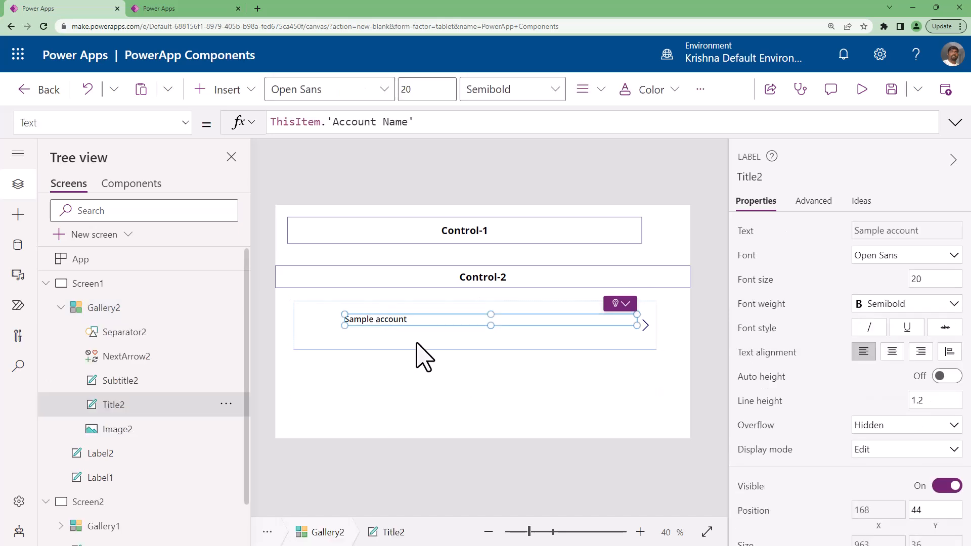
left_click_drag(459, 321, 413, 327)
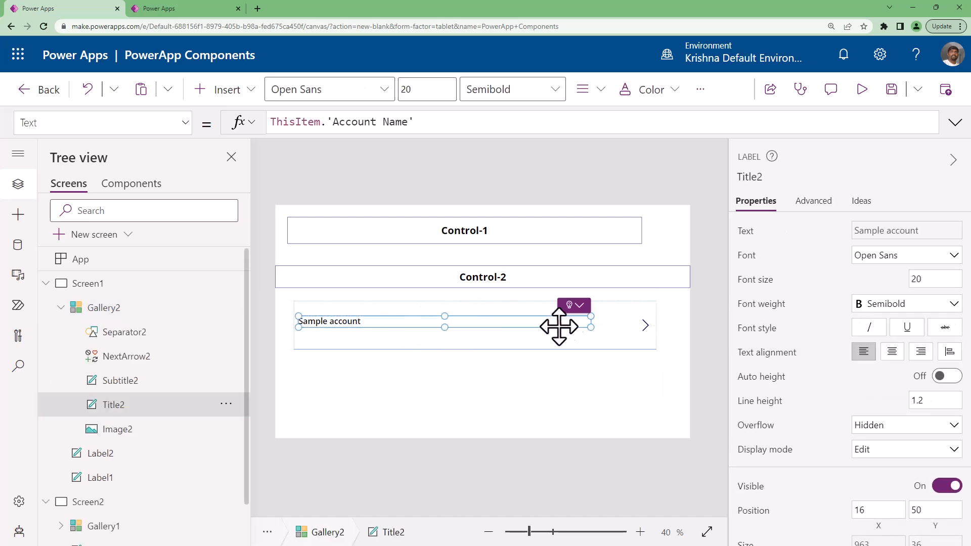
left_click_drag(591, 327, 388, 334)
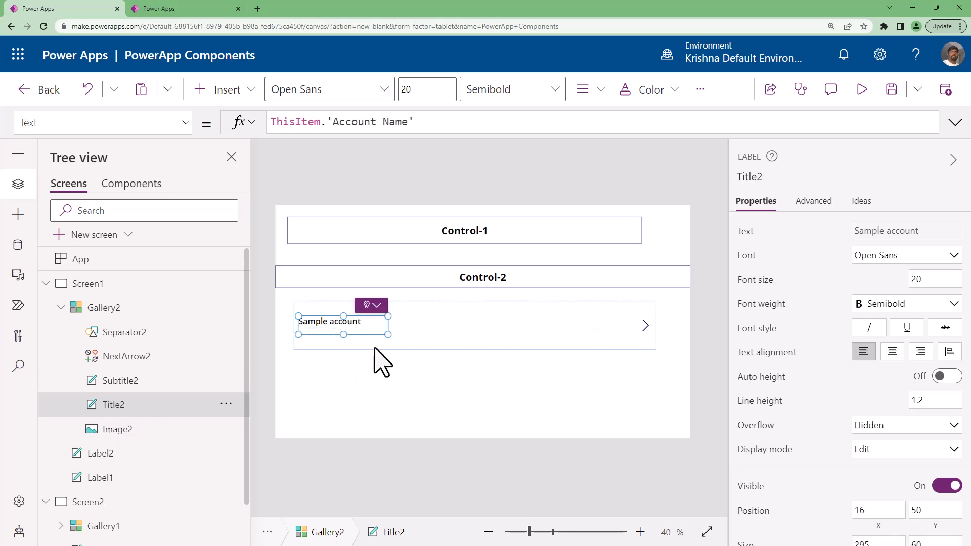
- Duplicate the account name label in the gallery, place the copy beside it at about X 297, Y 50, and check its position
key("ctrl+v")
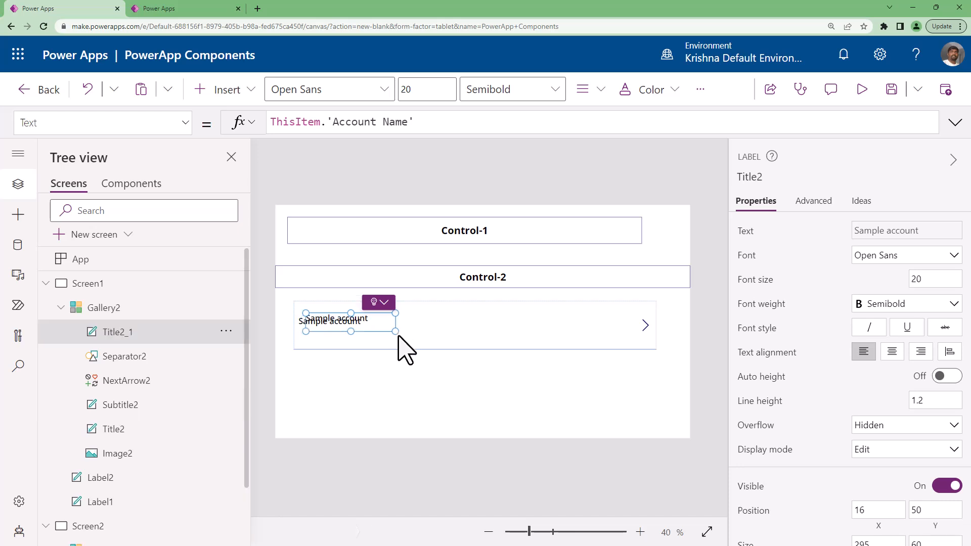
left_click_drag(343, 321, 432, 324)
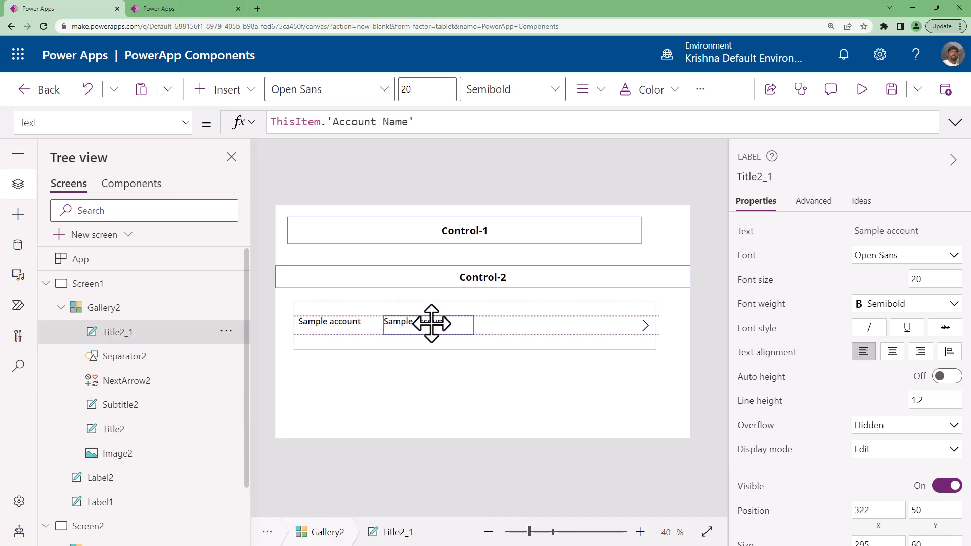
left_click(334, 323)
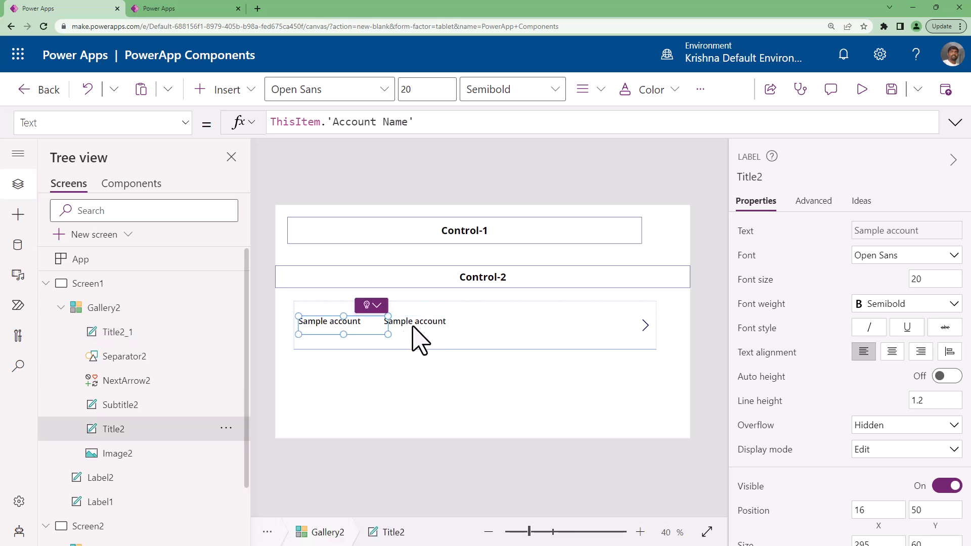
left_click(419, 340)
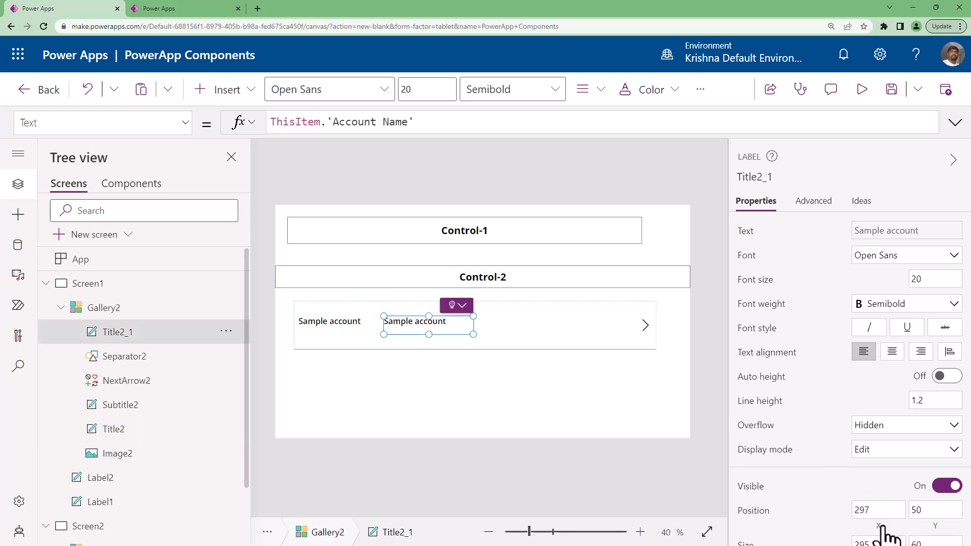
scroll(885, 534, "down", 3)
left_click(361, 326)
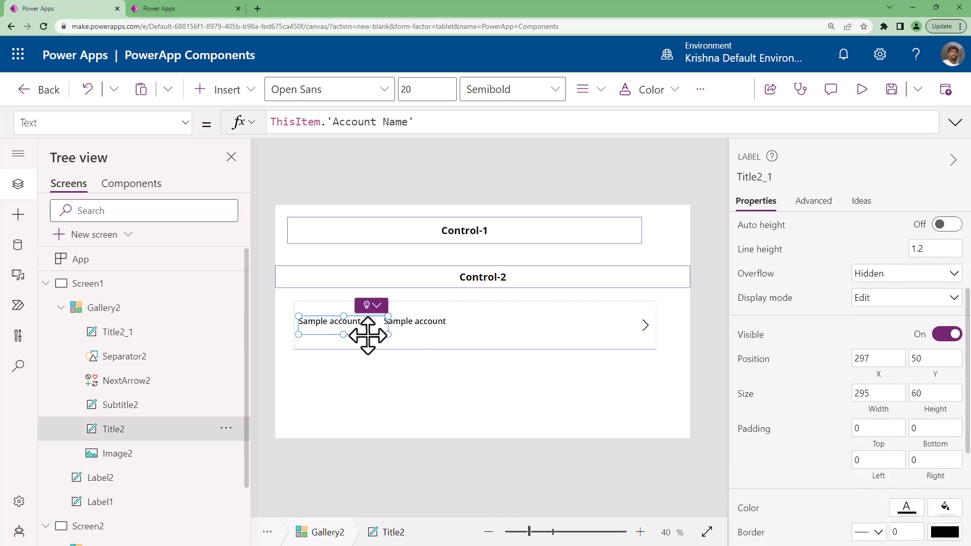
left_click(411, 328)
- Shorten the Accounts gallery to about 170 high and place a duplicate of it below at about X 60, Y 531
left_click(362, 392)
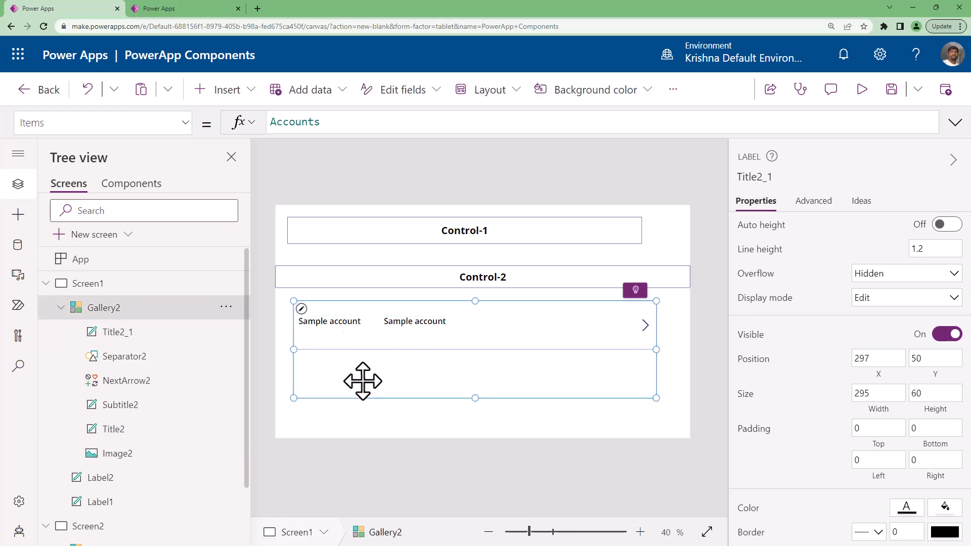
left_click_drag(474, 398, 489, 352)
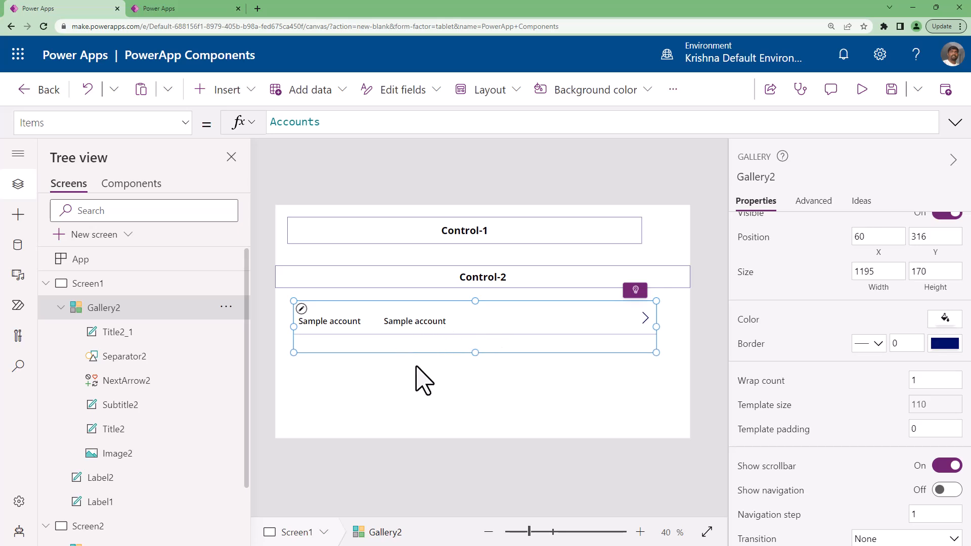
key("ctrl+c")
key("ctrl+v")
left_click_drag(416, 362, 418, 410)
- Set the X formula of the second label in the duplicated gallery to Title2_2.X + Title2_2.Width
left_click(417, 397)
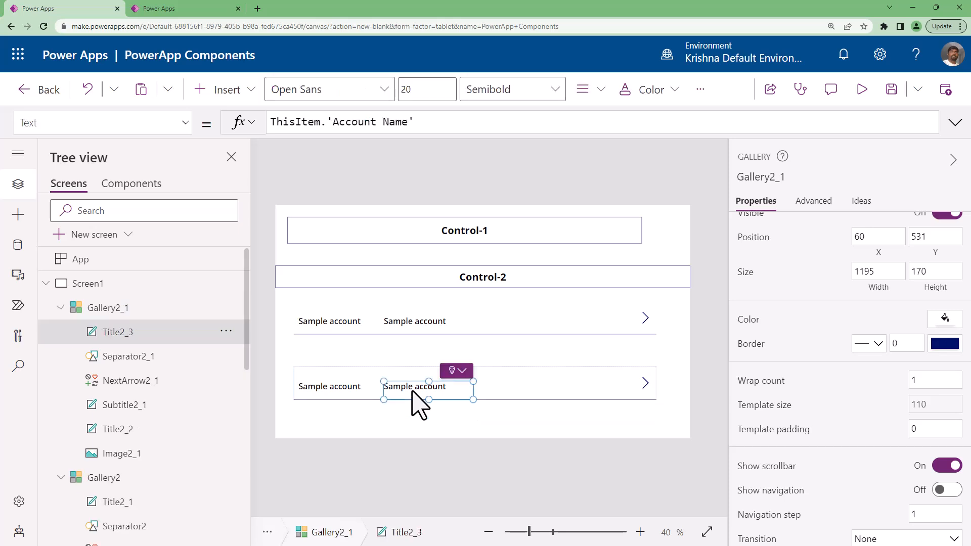
left_click(347, 398)
left_click(326, 390)
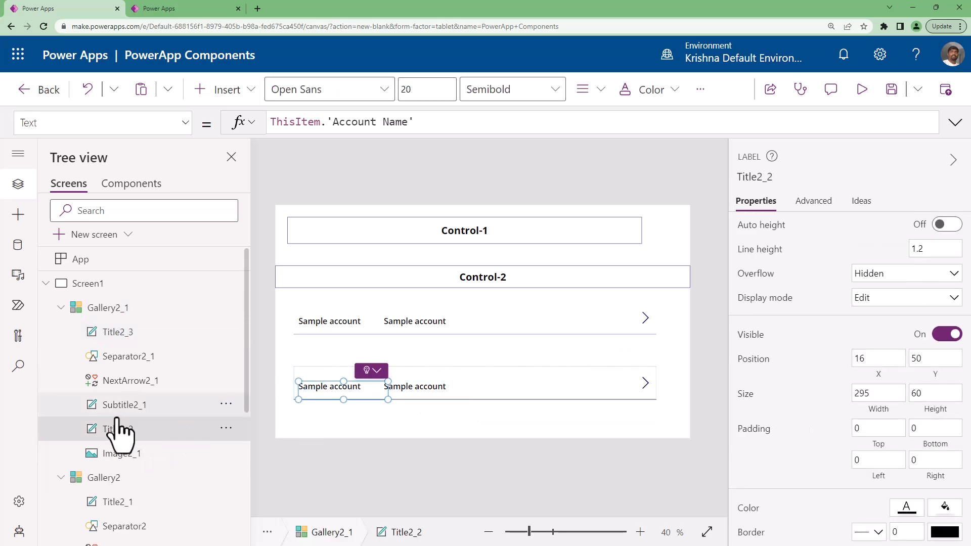
double_click(137, 430)
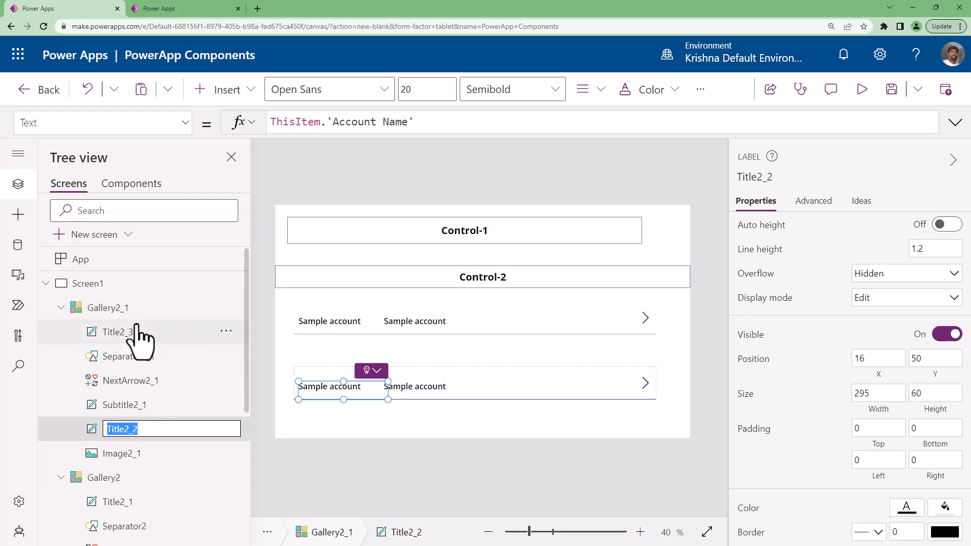
left_click(167, 332)
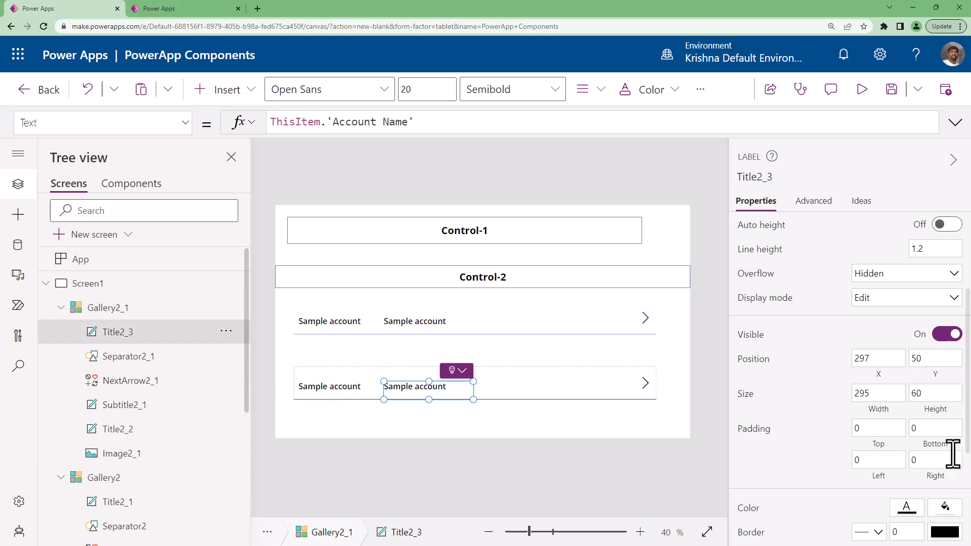
left_click(878, 374)
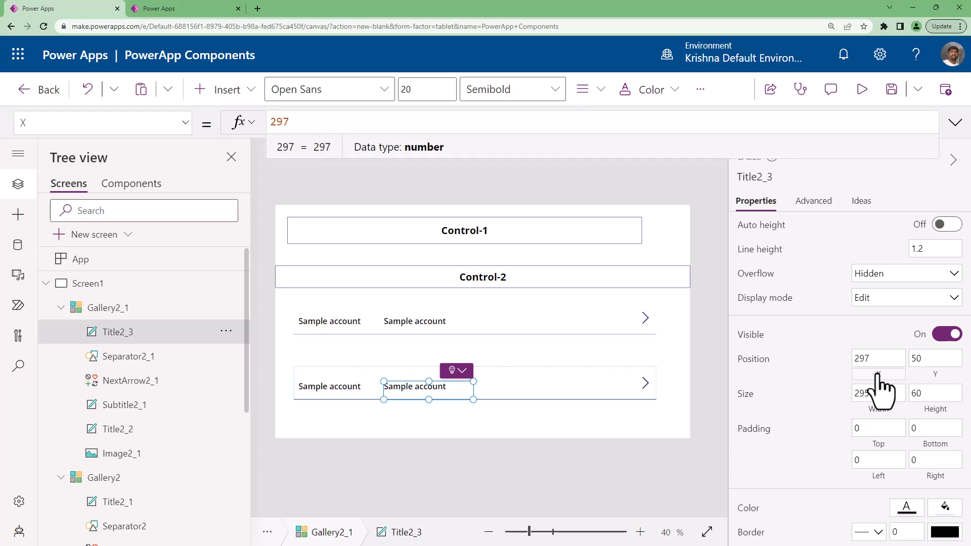
type("Title2_2.X + Title2_2")
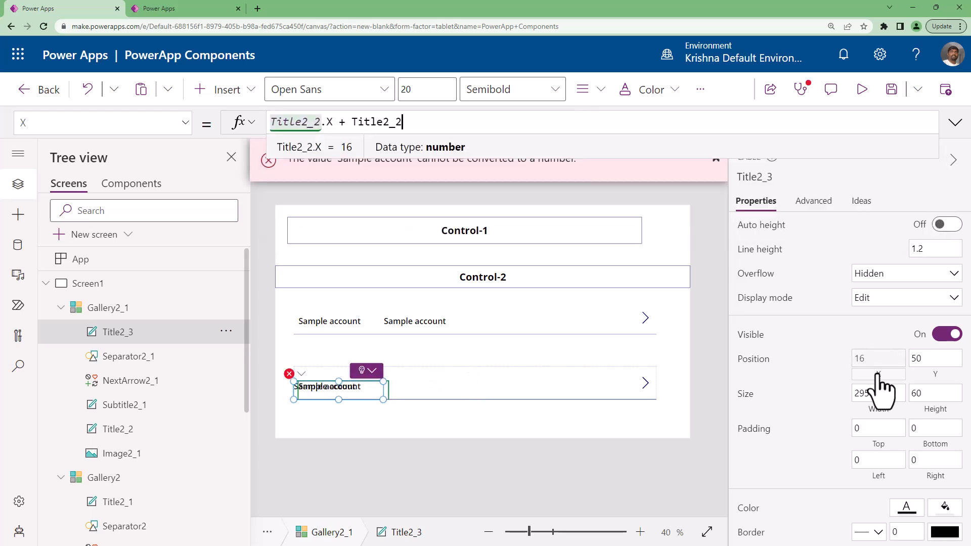
type(".Width")
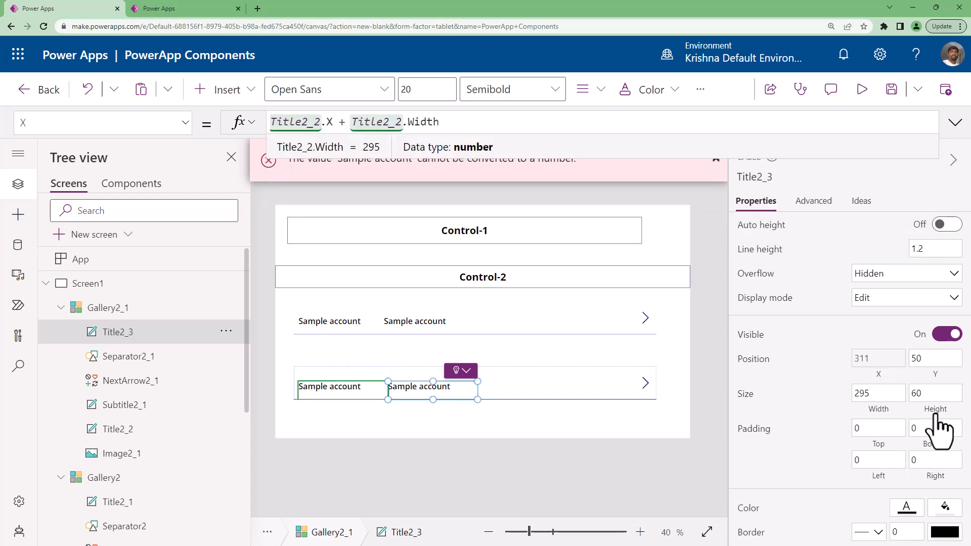
- Make the second label's Y, width and height formula-based by appending +0, with Y as 50+0 and height as 60+0
left_click(936, 377)
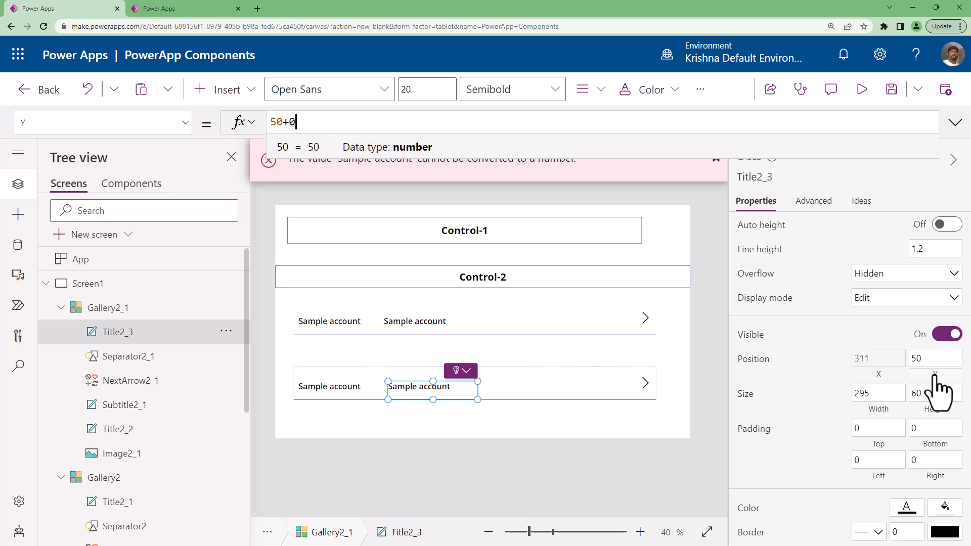
left_click(878, 411)
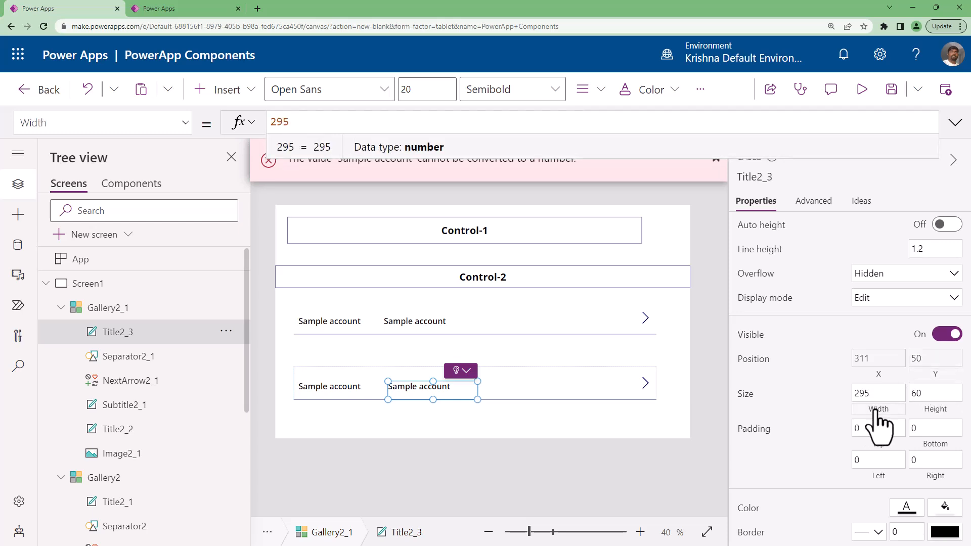
left_click(926, 411)
type("+0")
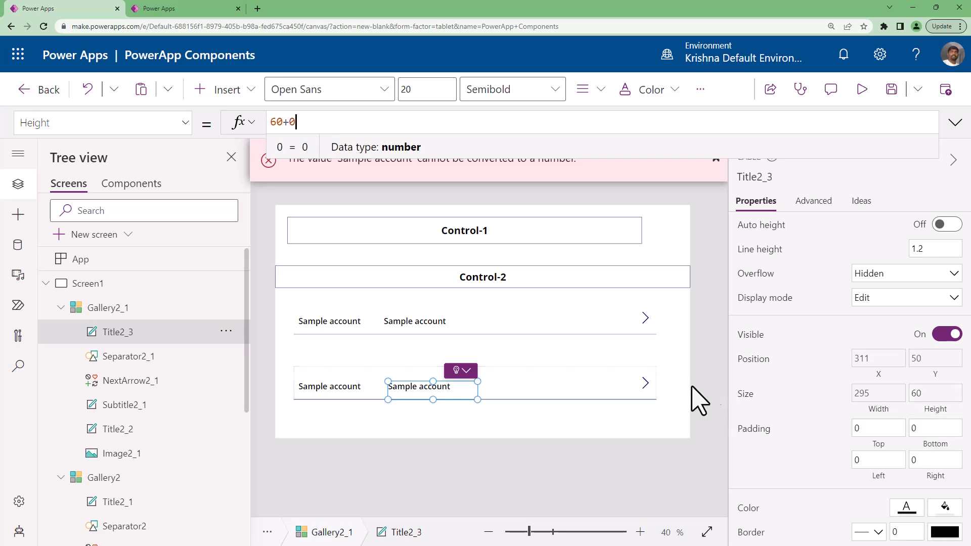
left_click(711, 400)
left_click(405, 396)
left_click(506, 408)
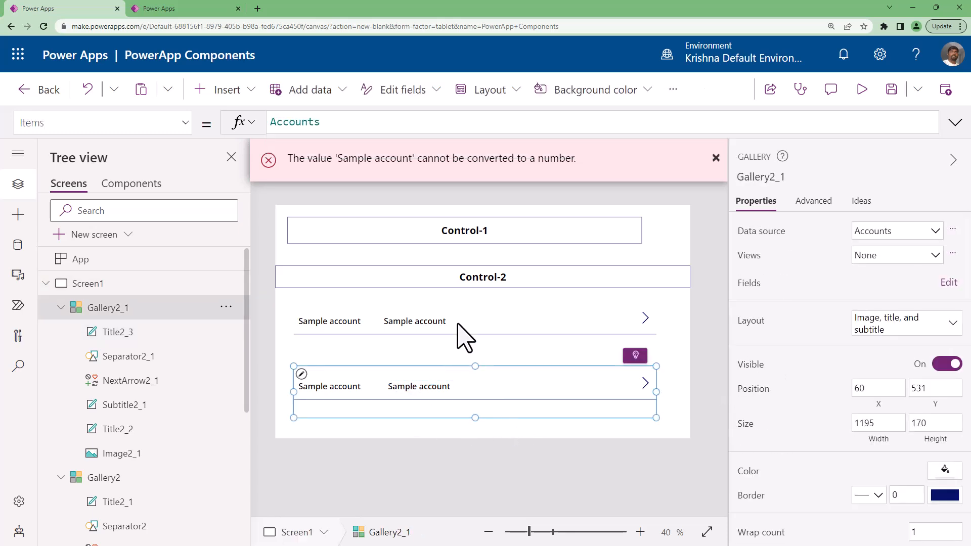
- Delete the unconfigured sample gallery from Screen2
left_click(173, 476, "ctrl")
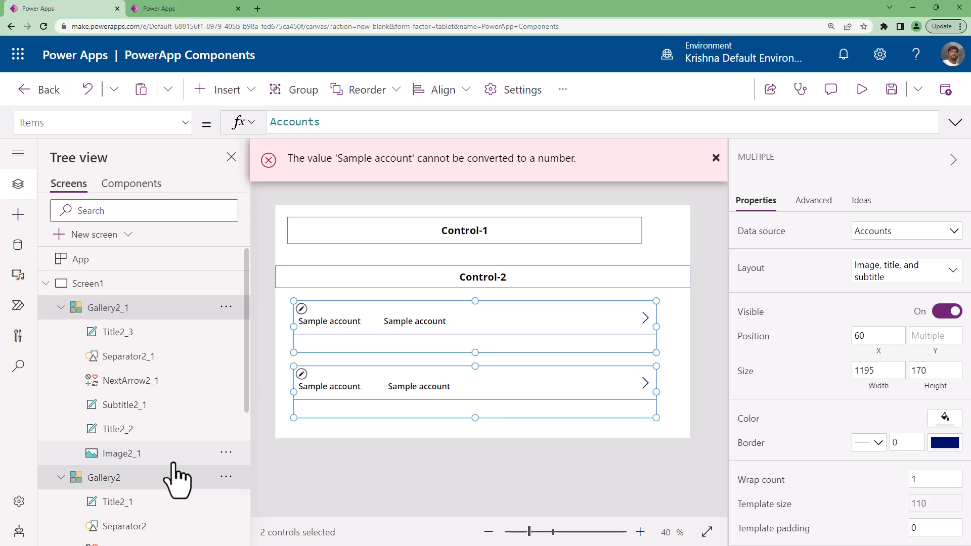
left_click(47, 285)
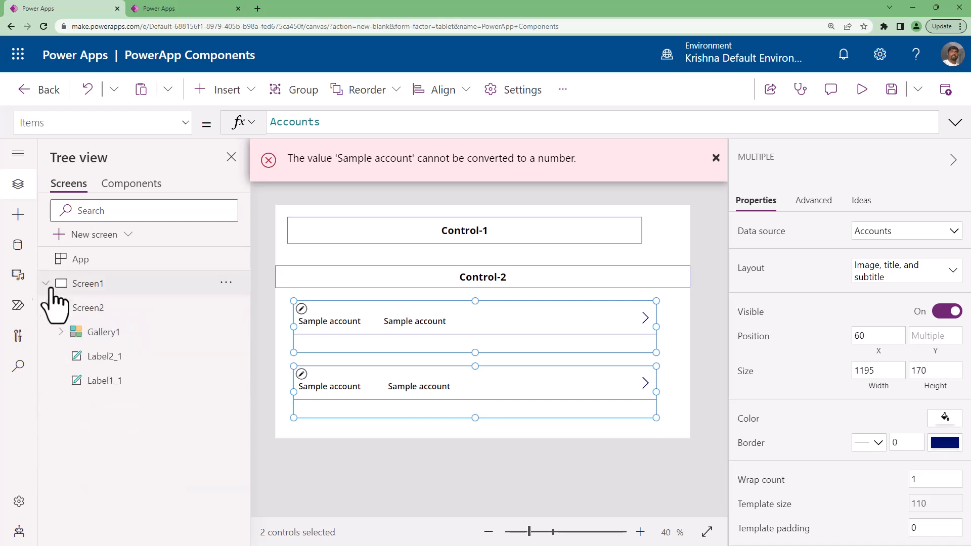
left_click(88, 308)
left_click(167, 332)
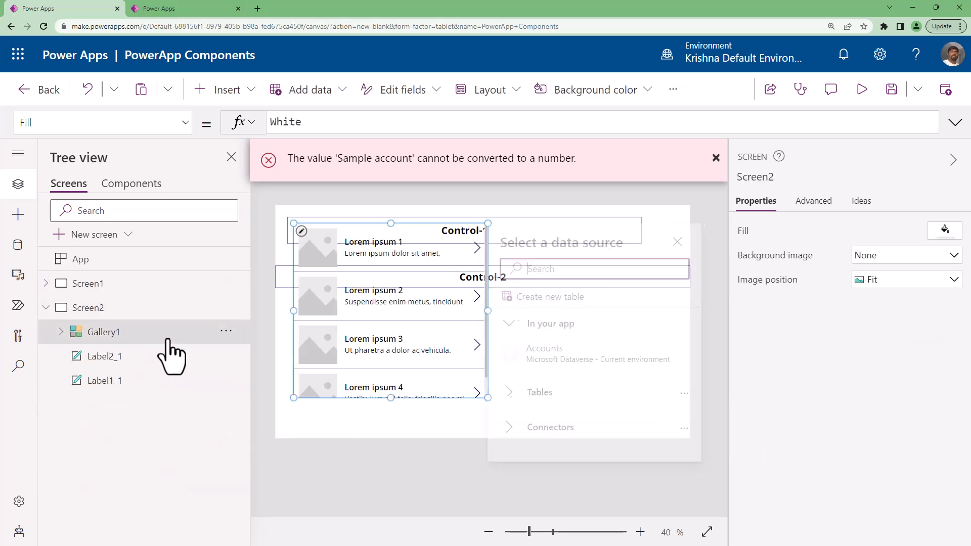
right_click(248, 344)
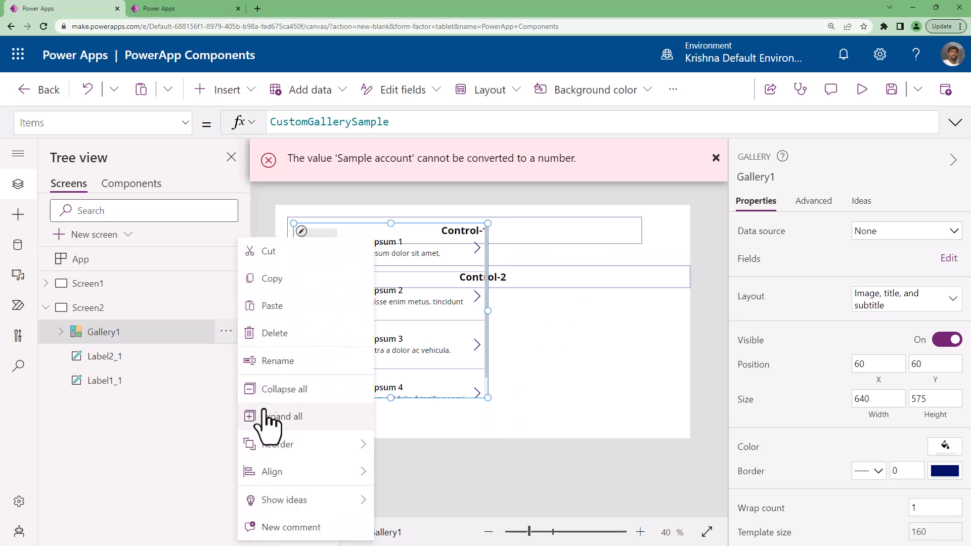
left_click(275, 333)
- Copy both Accounts galleries from Screen1 and paste them into Screen2
left_click(136, 284)
left_click(375, 323)
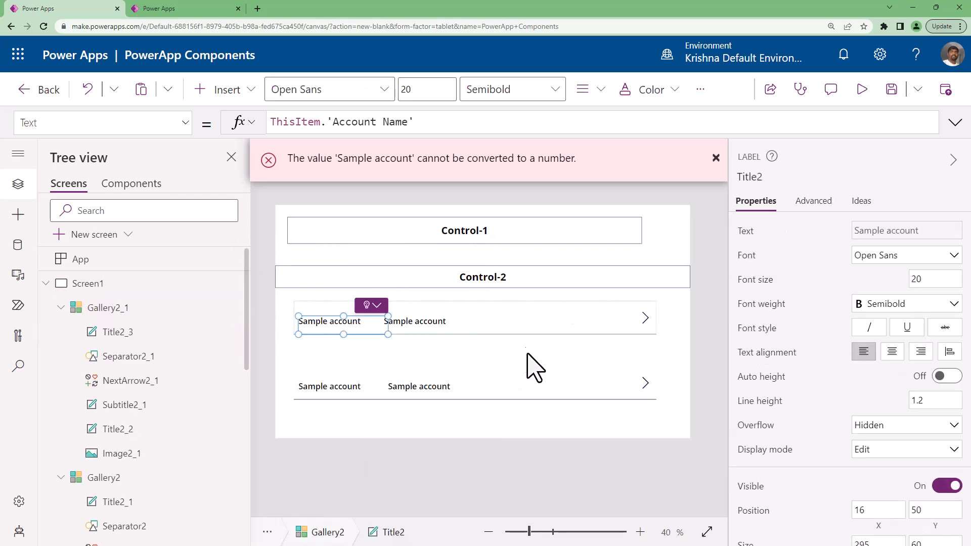
left_click(104, 307)
left_click(104, 485, "ctrl")
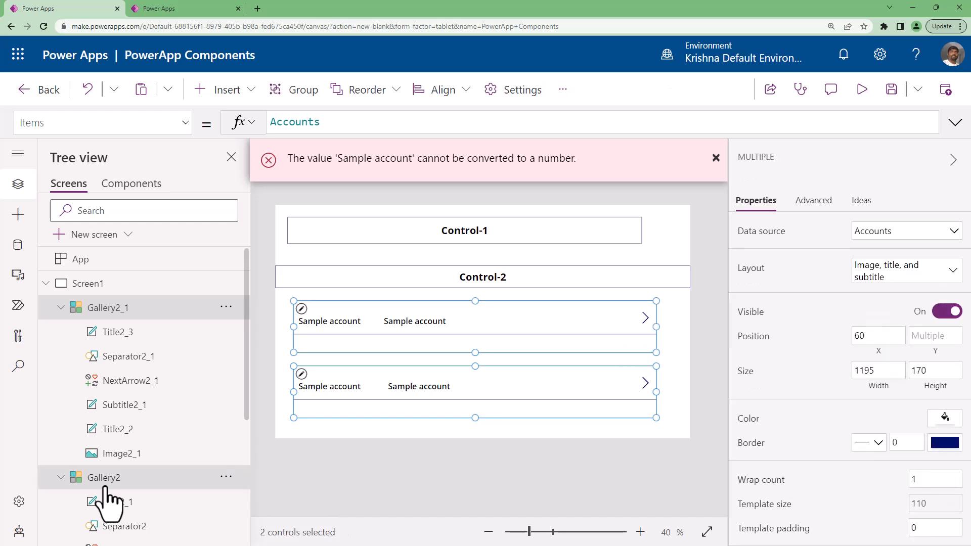
left_click(71, 284)
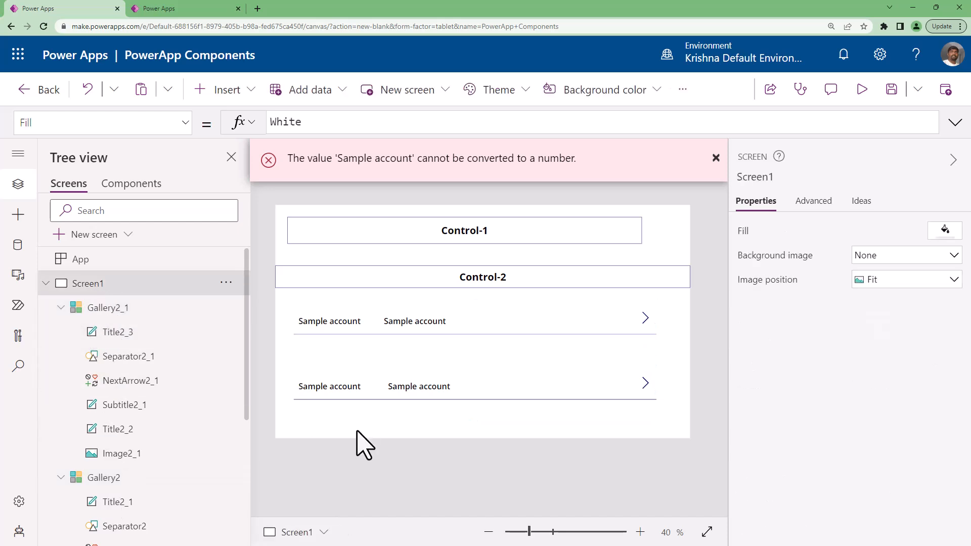
left_click(66, 283)
left_click(84, 308)
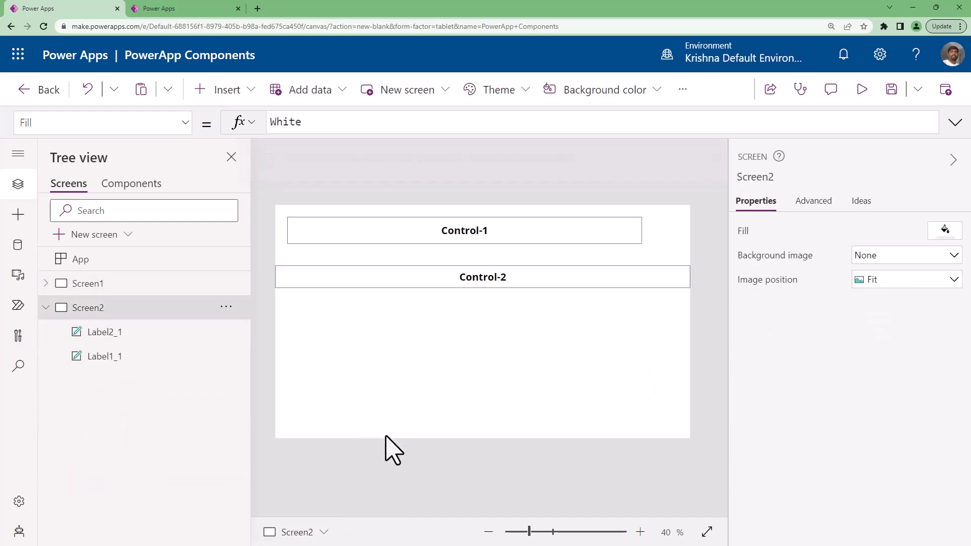
key("ctrl+v")
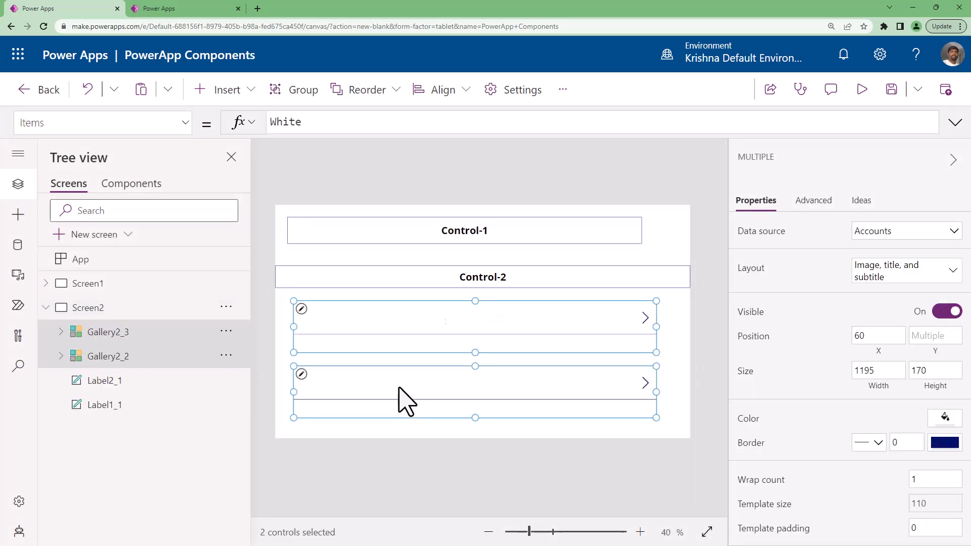
left_click(402, 488)
- Examine the labels in the galleries pasted on Screen2, checking the position and size of both title labels in the upper one
left_click(338, 386)
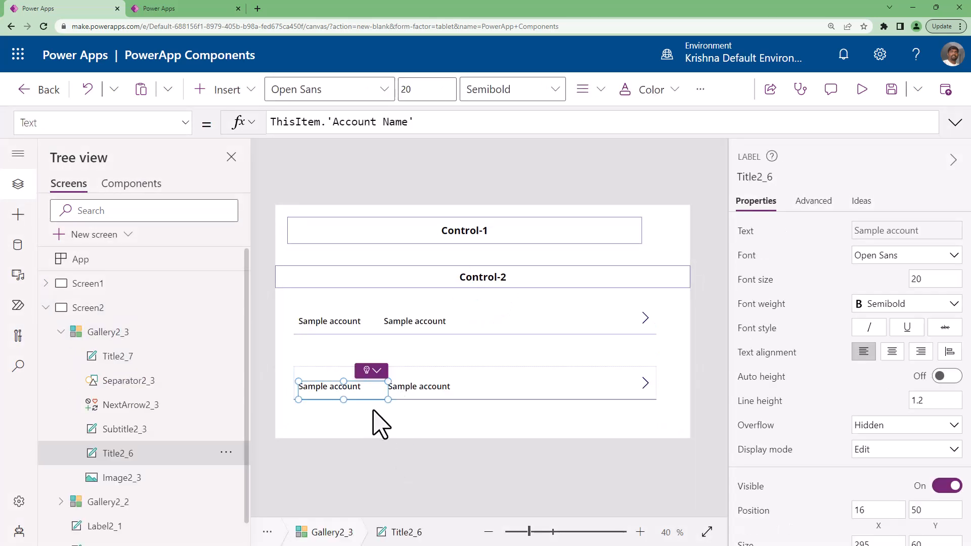
left_click(340, 328)
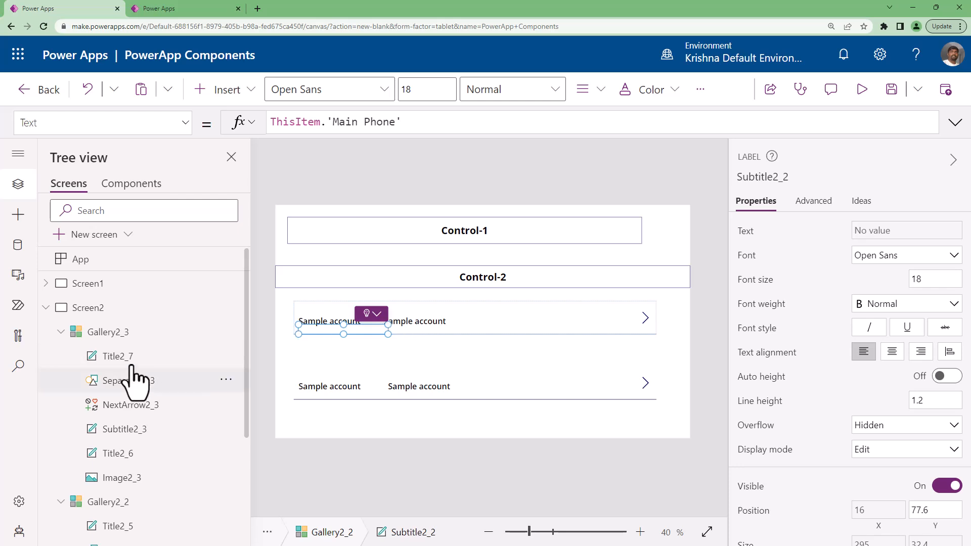
scroll(115, 506, "down", 4)
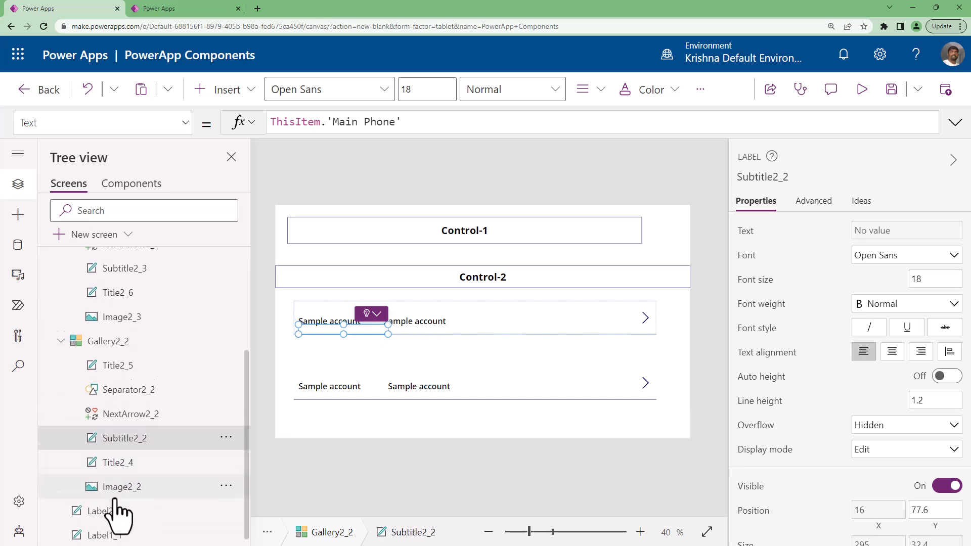
left_click(98, 334)
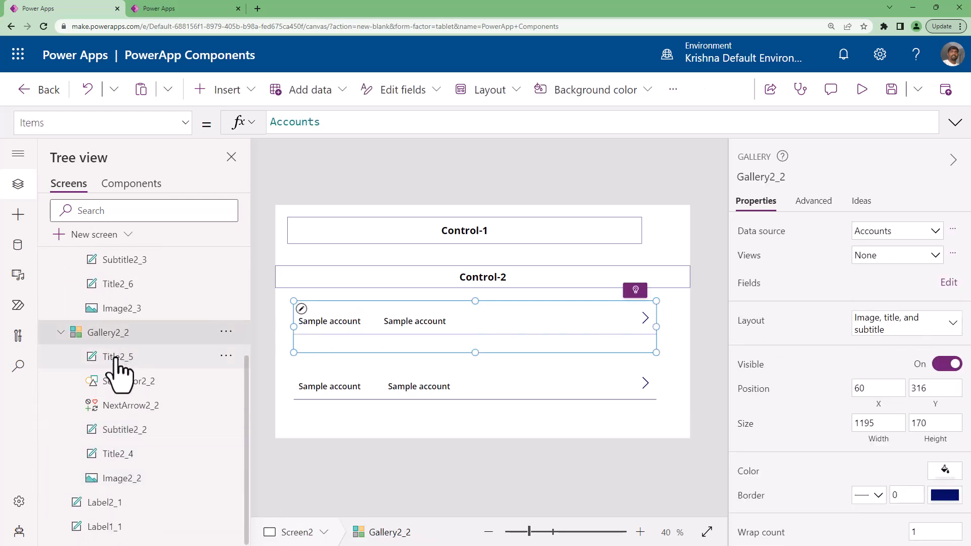
left_click(122, 454)
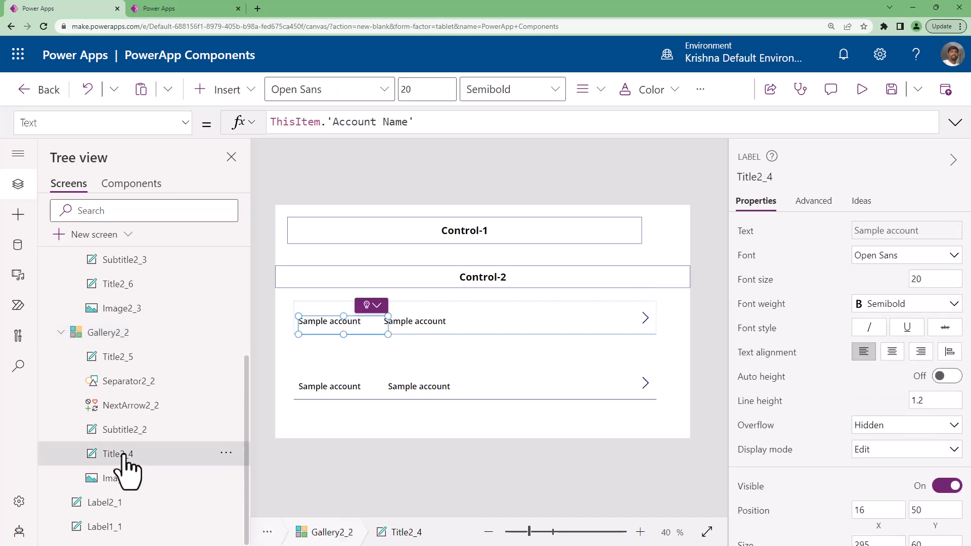
scroll(921, 498, "down", 3)
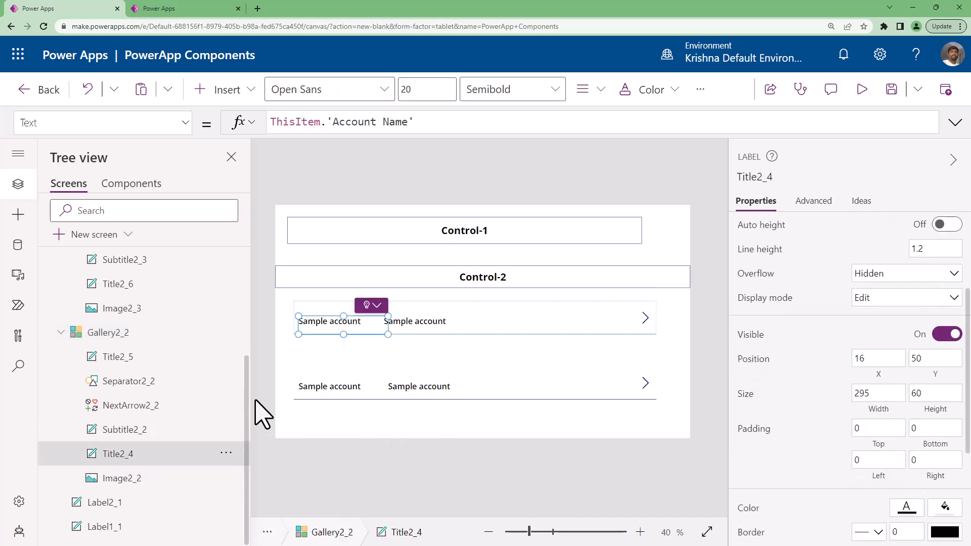
left_click(121, 358)
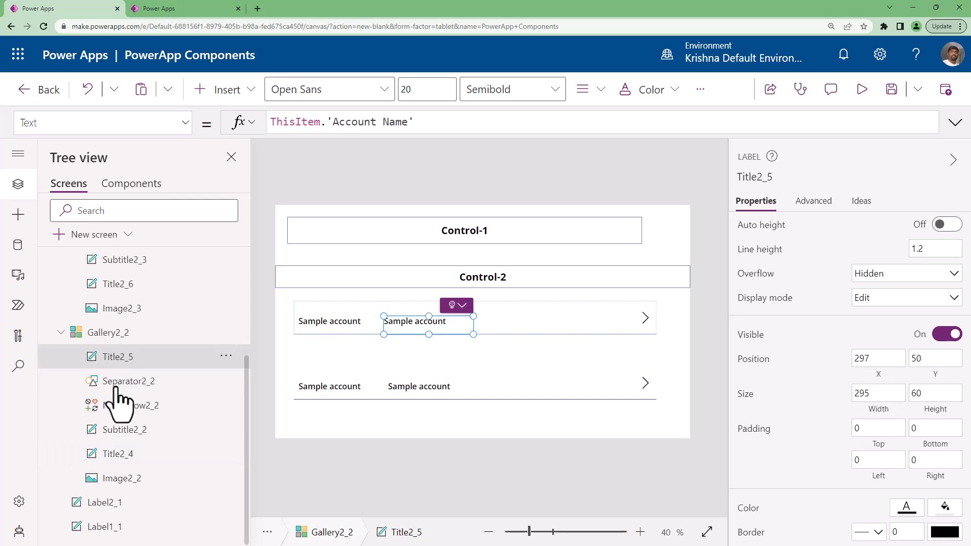
- Compare the position and size of the second title label in Screen1's upper gallery with its copy on Screen2
scroll(98, 412, "up", 5)
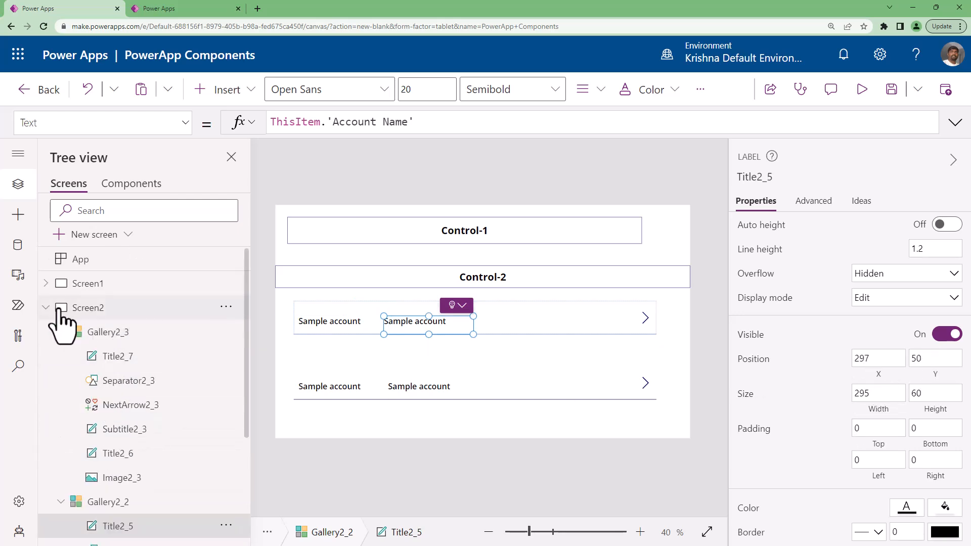
left_click(46, 284)
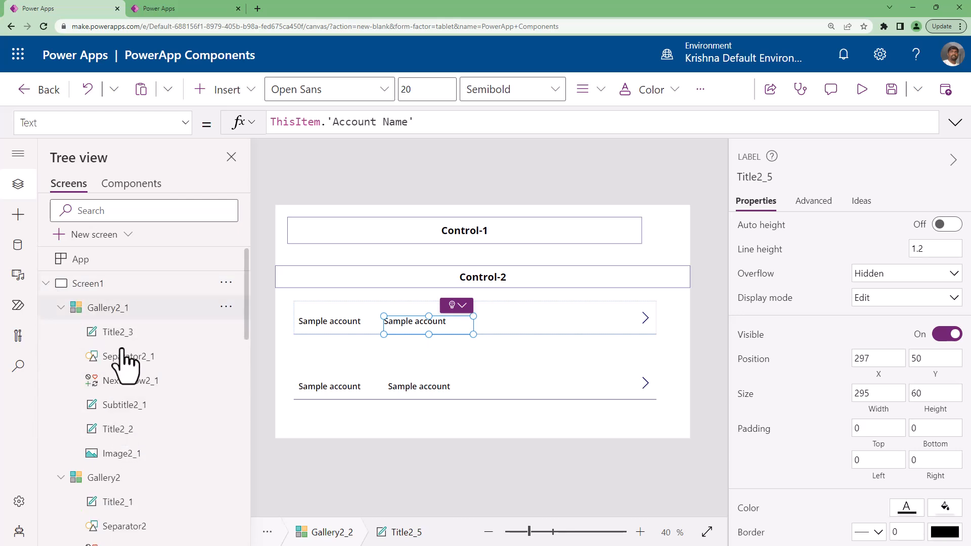
left_click(127, 504)
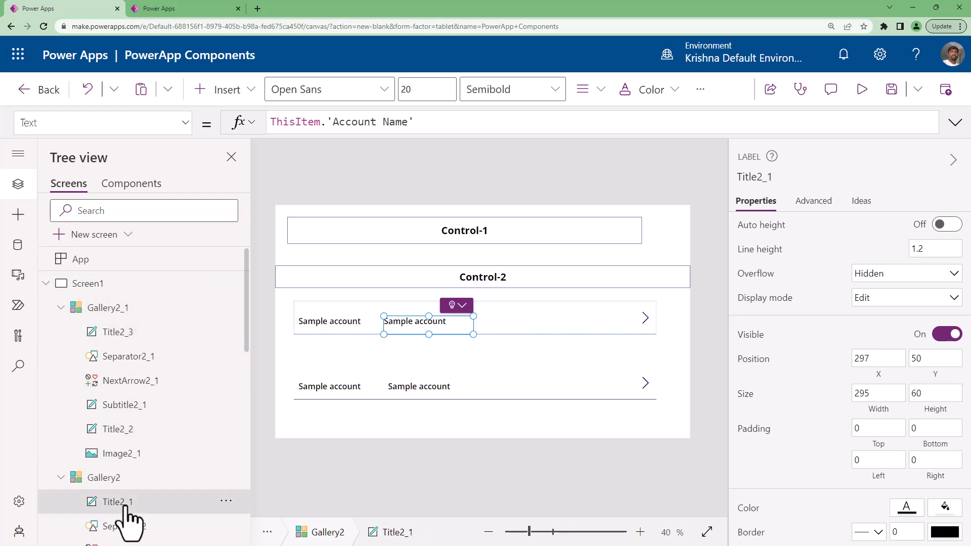
left_click(118, 309)
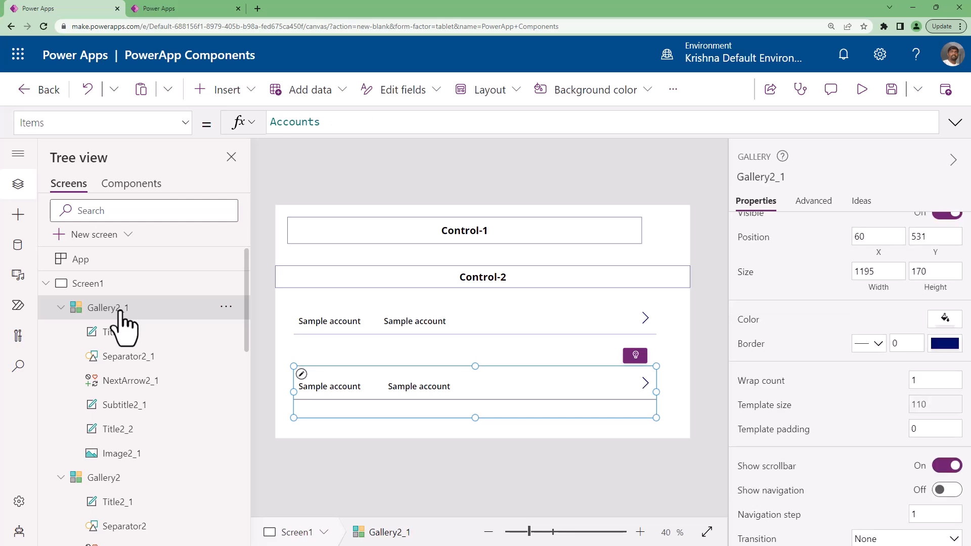
left_click(119, 504)
scroll(146, 511, "down", 2)
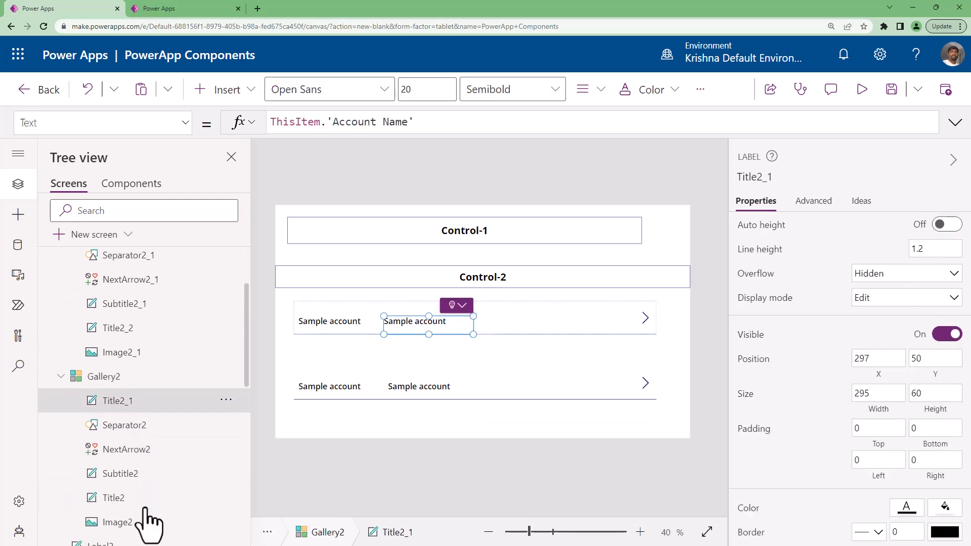
scroll(148, 523, "down", 2)
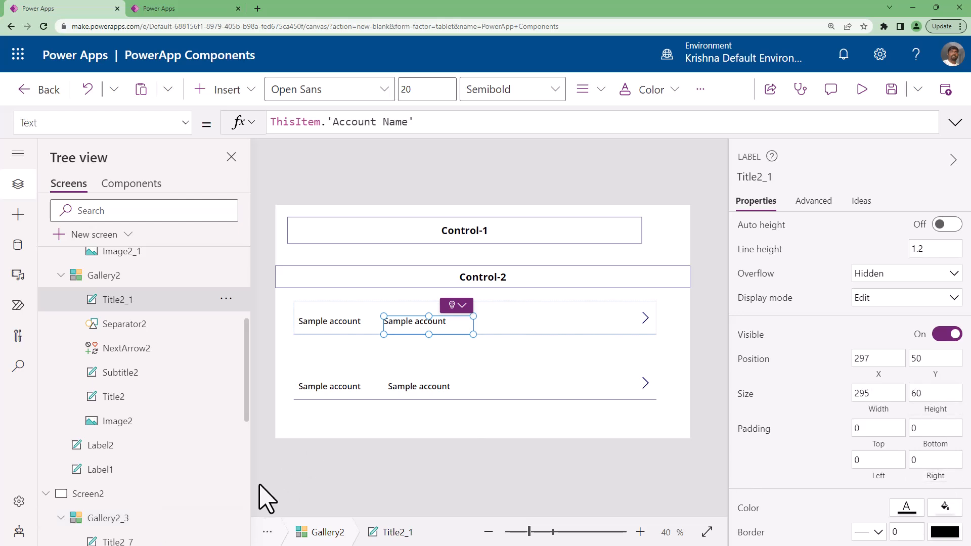
scroll(102, 516, "down", 4)
left_click(108, 511)
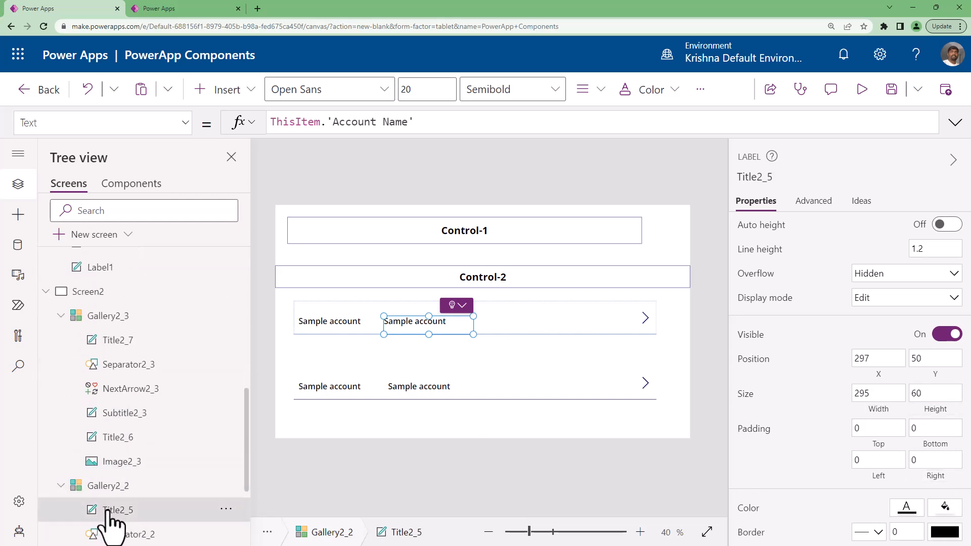
left_click(116, 534)
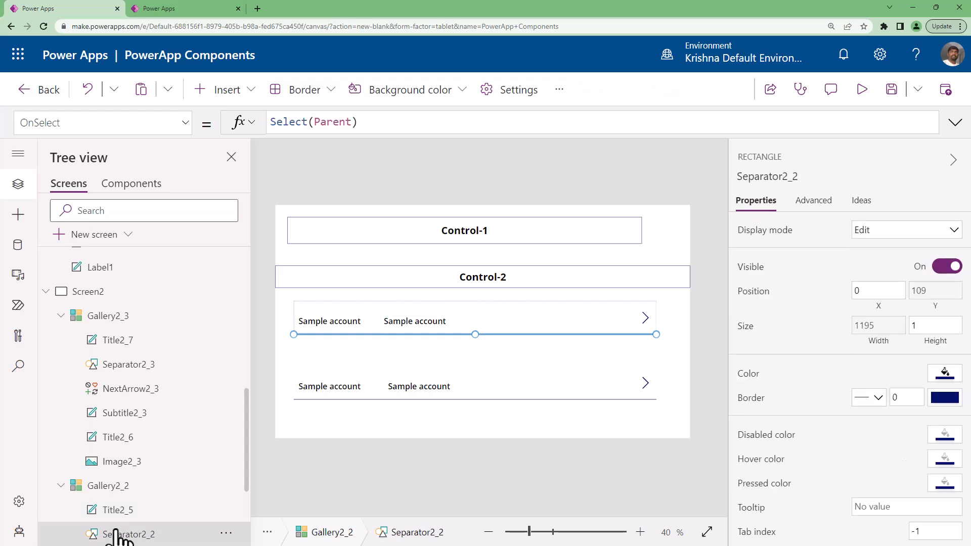
left_click(118, 515)
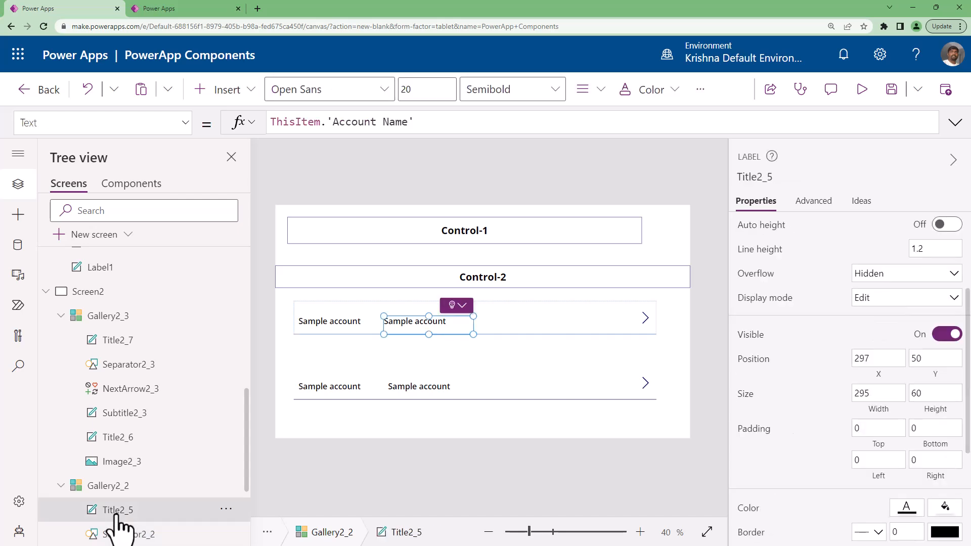
- Review the two source galleries on Screen1 and the fixed position and size of the upper gallery's second title label
scroll(118, 516, "down", 2)
scroll(101, 385, "up", 4)
scroll(100, 429, "up", 5)
left_click(119, 259)
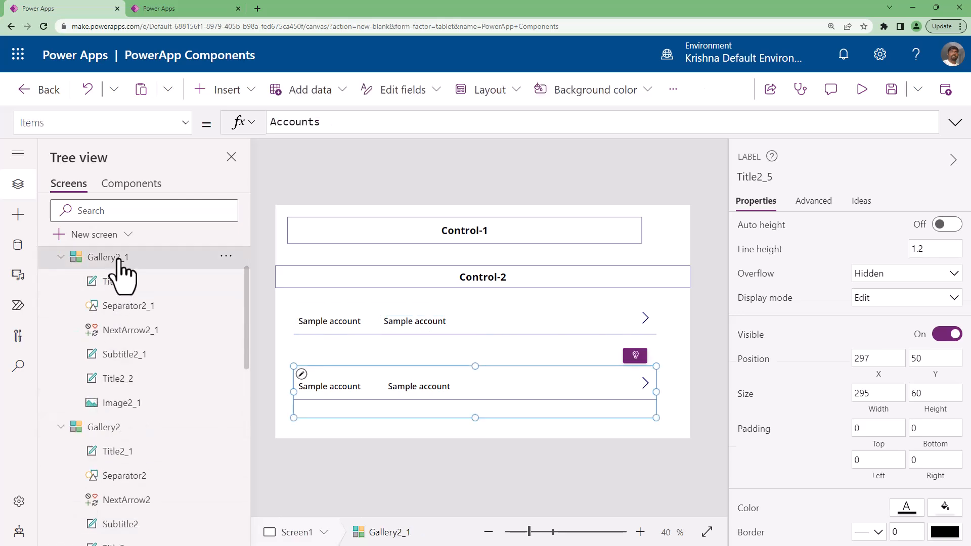
left_click(96, 435)
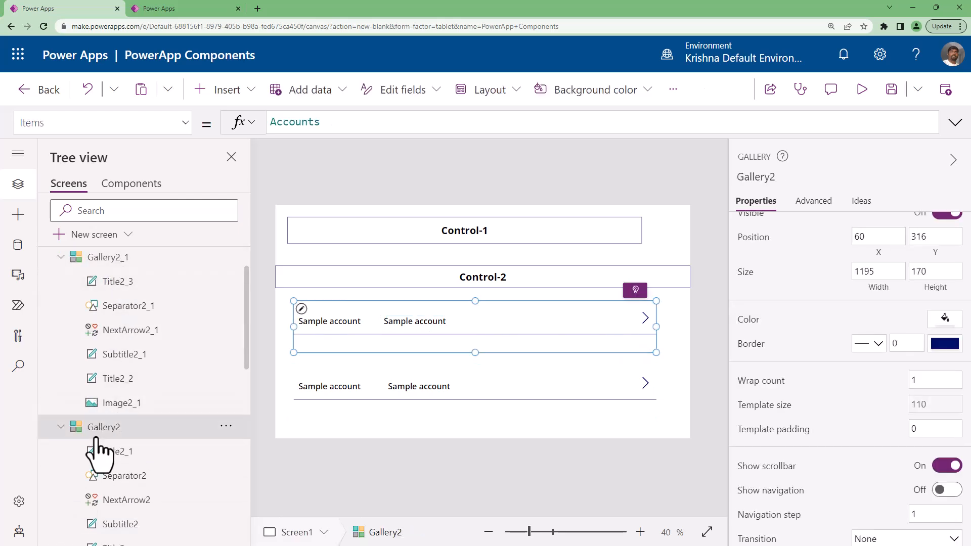
left_click(131, 452)
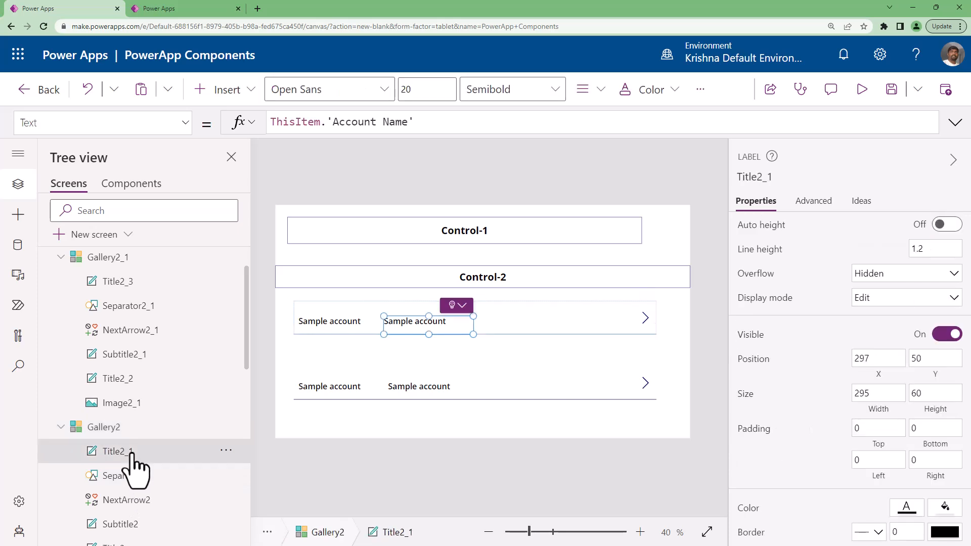
scroll(134, 468, "down", 2)
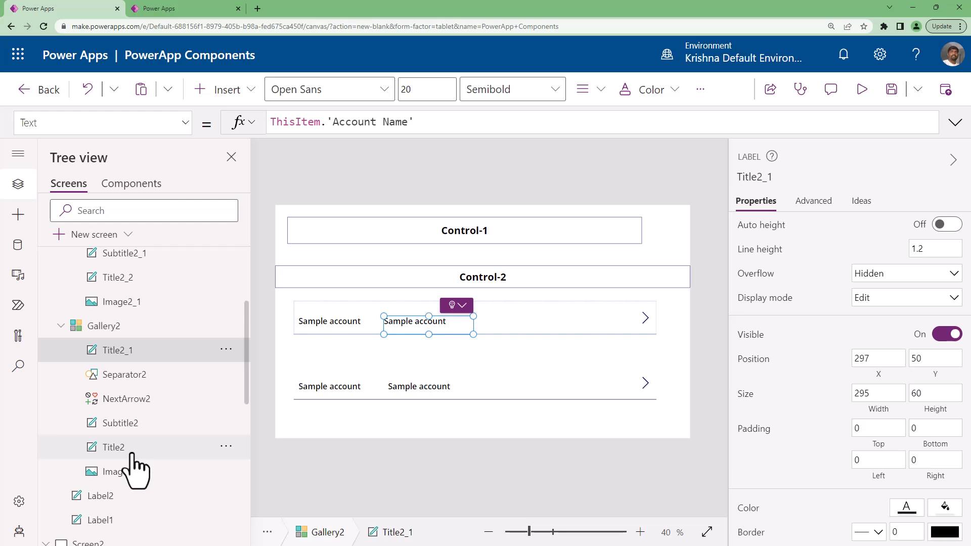
left_click(355, 310)
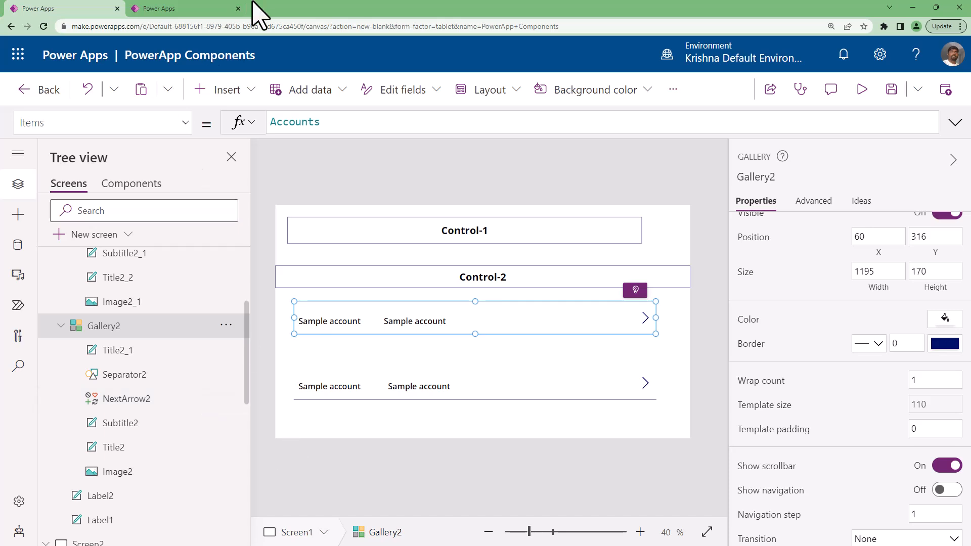
left_click(184, 9)
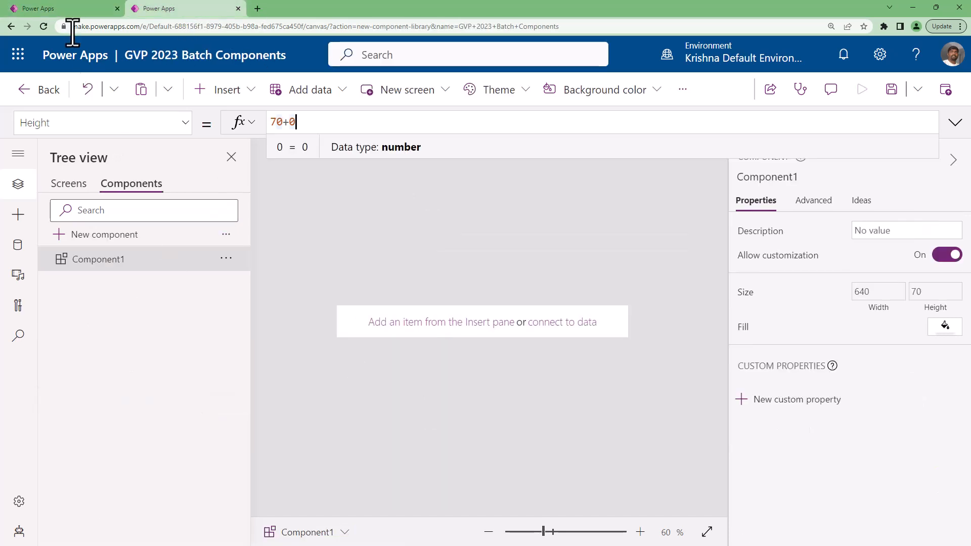
left_click(48, 9)
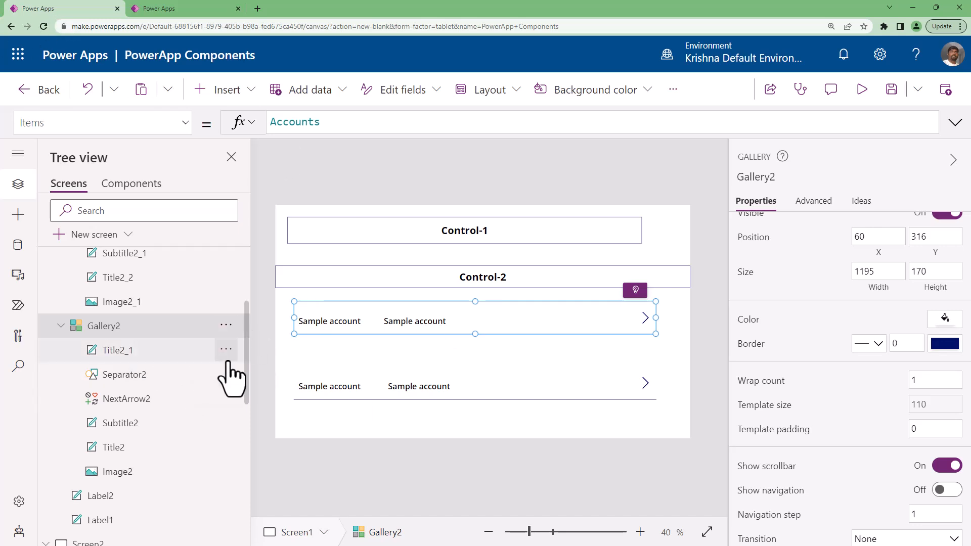
- Check Title2_1's position on Screen1, and inspect the X formula of the second title label in Screen2's lower gallery
left_click(108, 352)
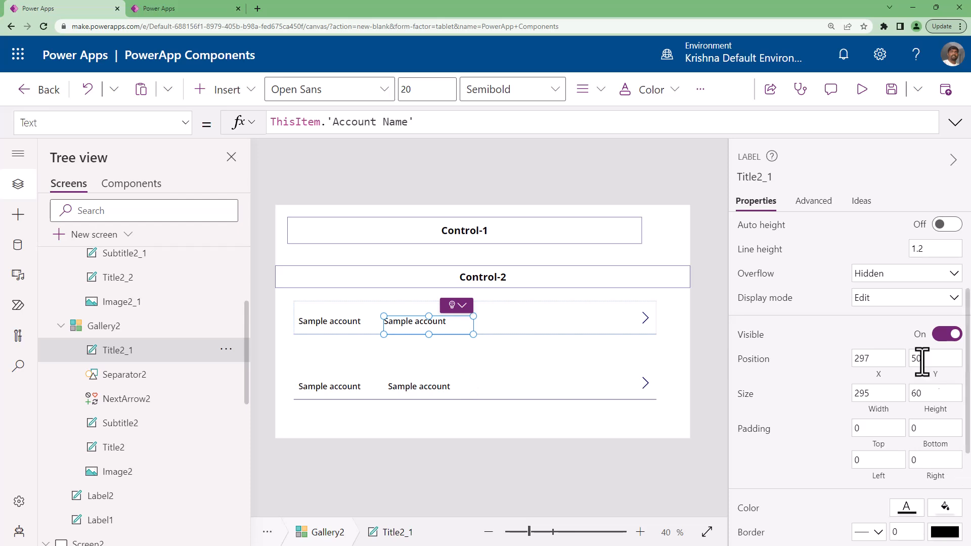
scroll(120, 473, "down", 1)
scroll(119, 473, "up", 4)
scroll(119, 471, "down", 5)
left_click(119, 420)
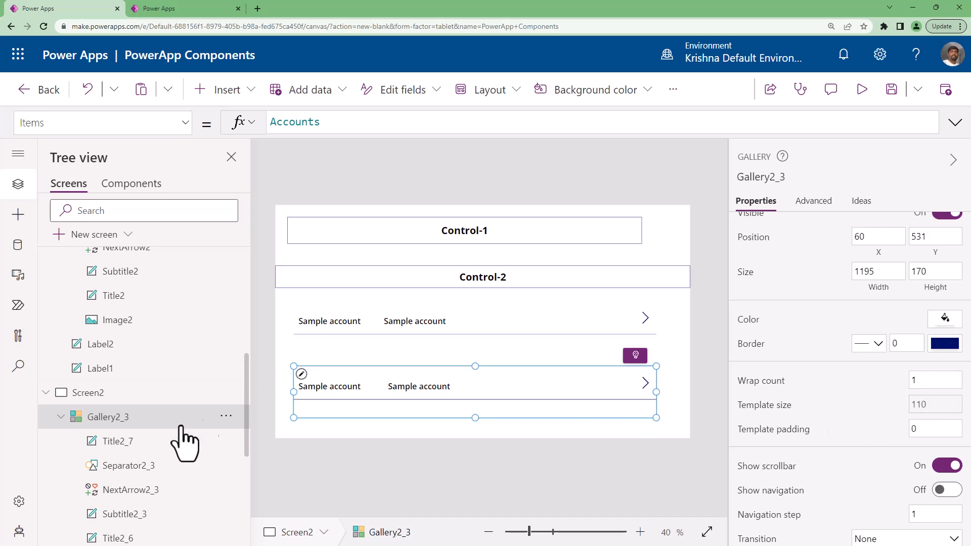
left_click(359, 396)
left_click(425, 394)
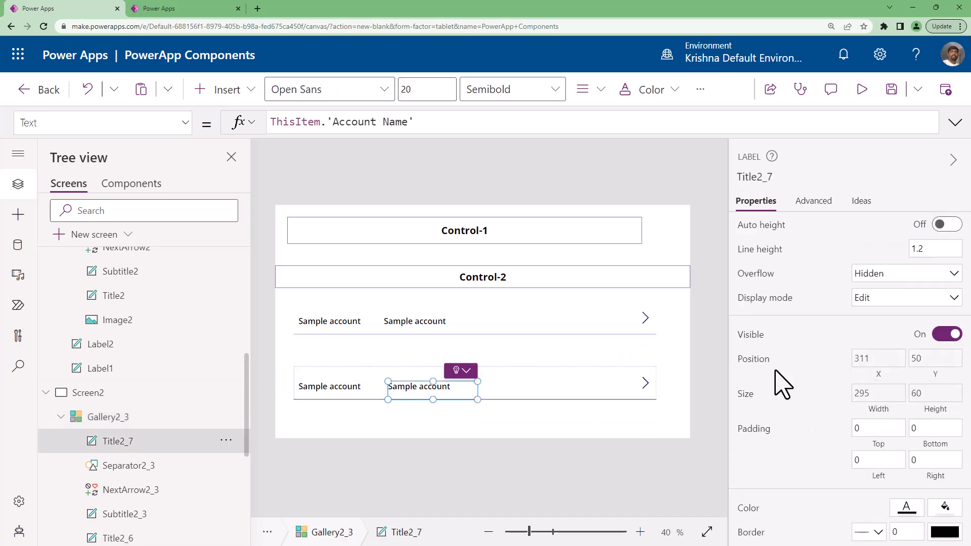
left_click(875, 360)
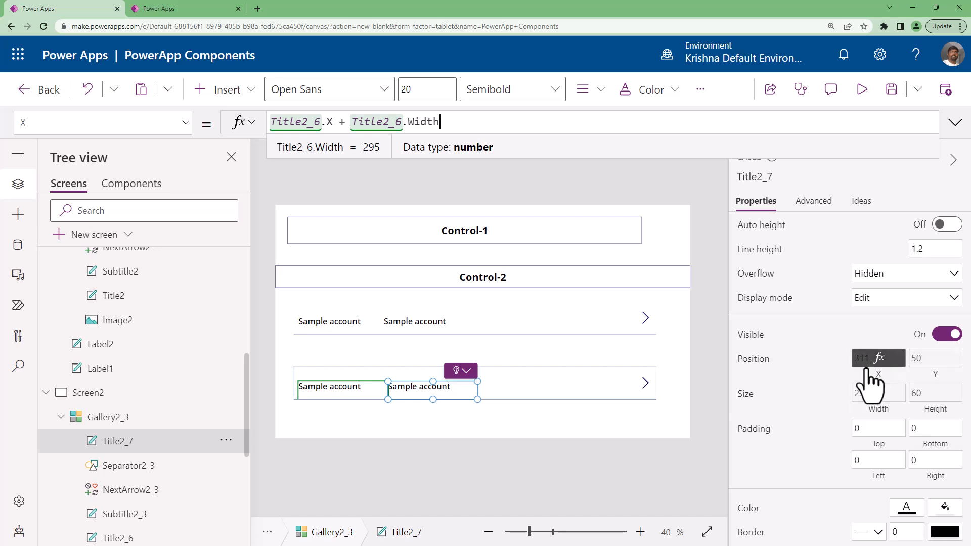
- Recheck the position and size of both title labels in Screen1's upper gallery
scroll(144, 380, "up", 5)
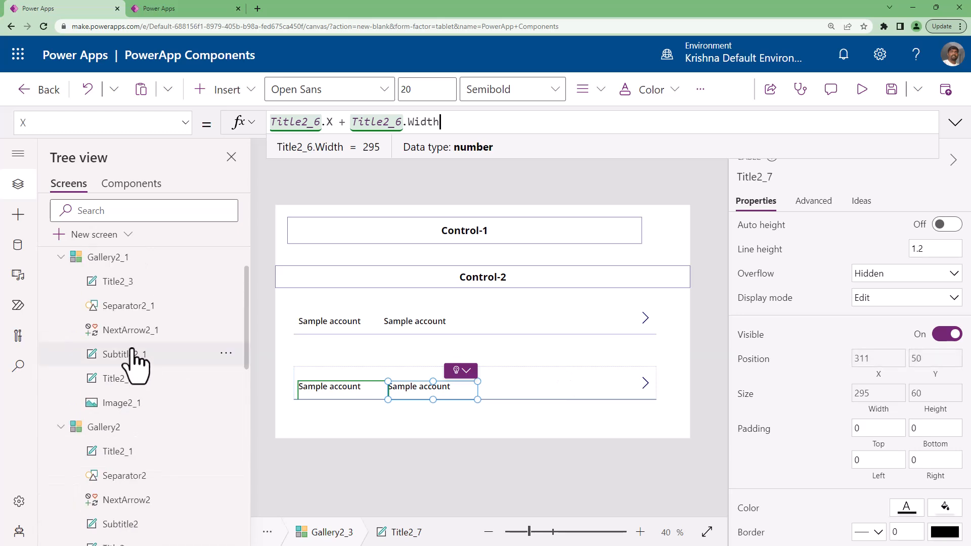
left_click(124, 465)
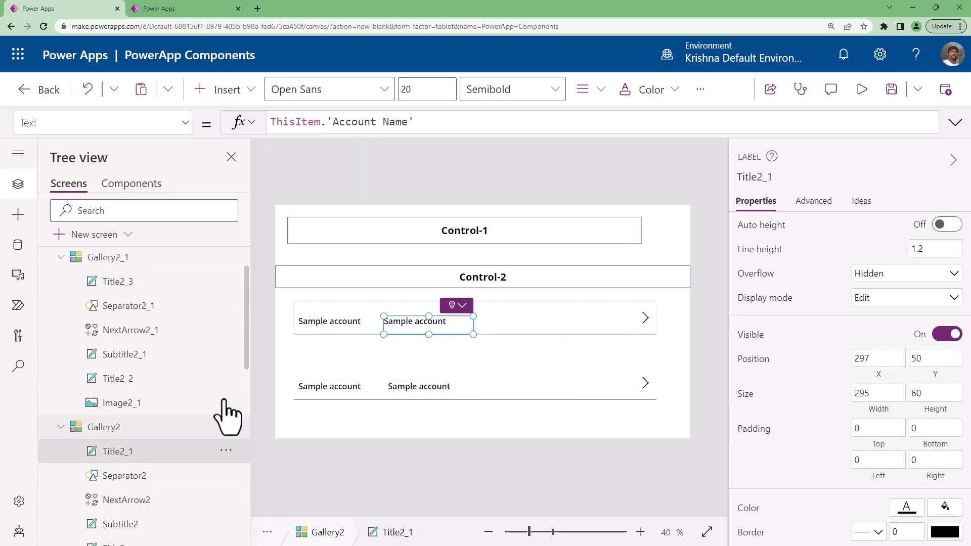
left_click(351, 330)
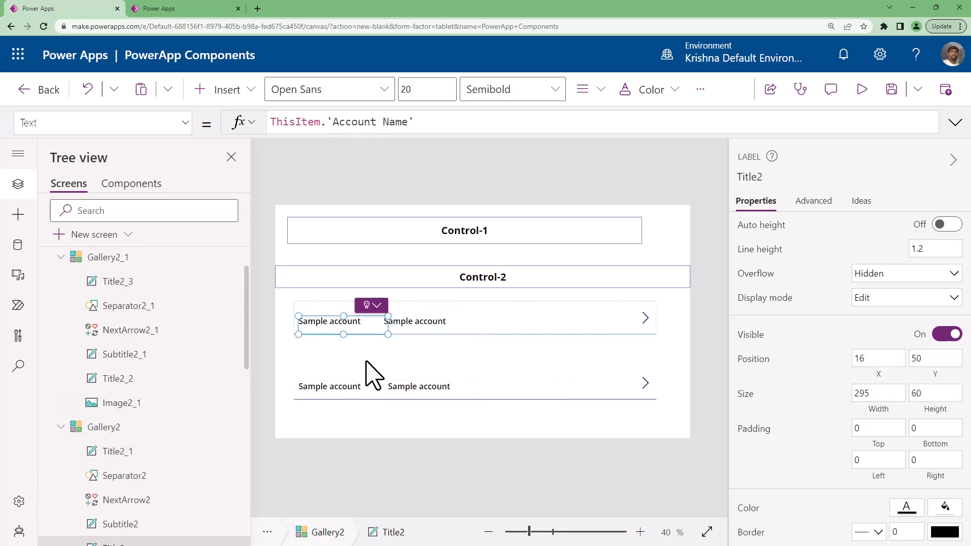
- Select Screen1's upper gallery, then switch to the GVP 2023 Batch Components library and inspect Component1's width and height formulas
left_click(102, 429)
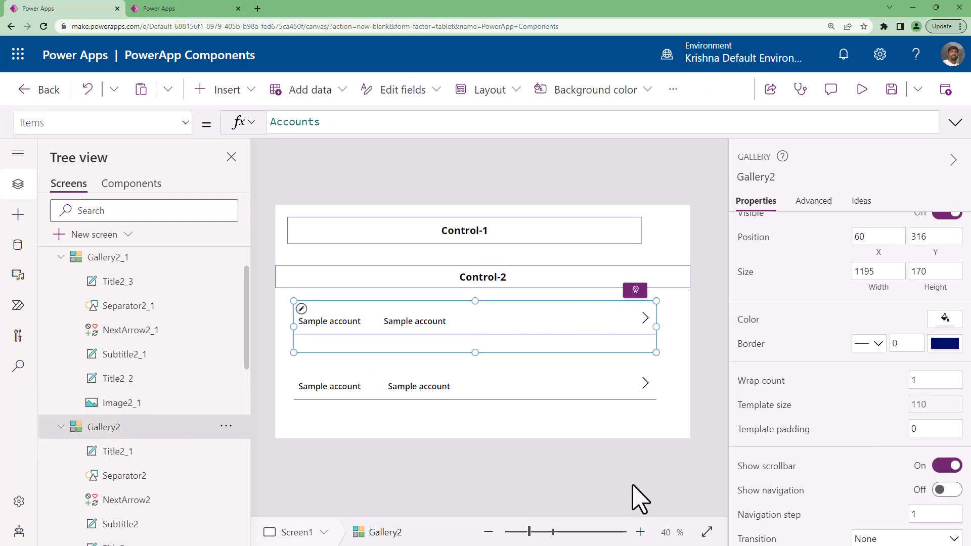
left_click(640, 499)
left_click(176, 9)
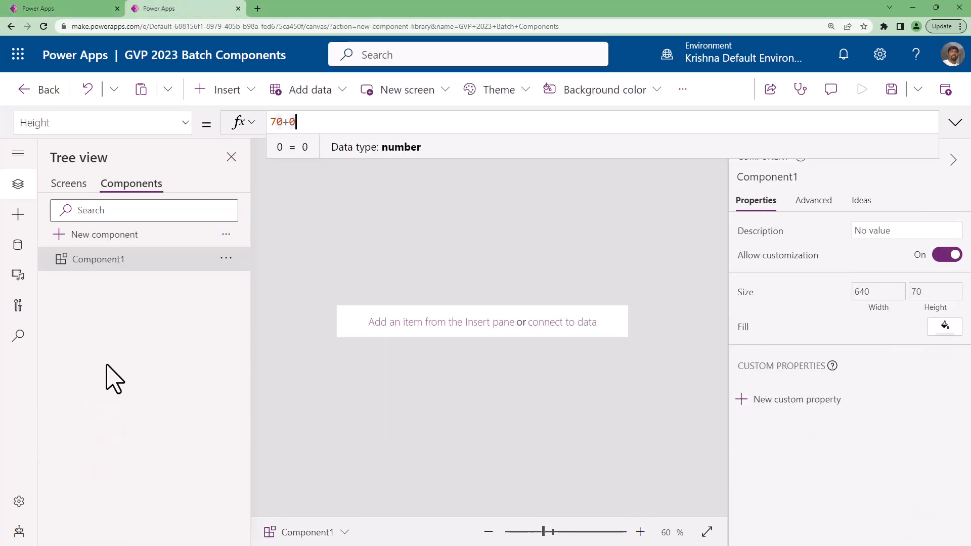
left_click(879, 294)
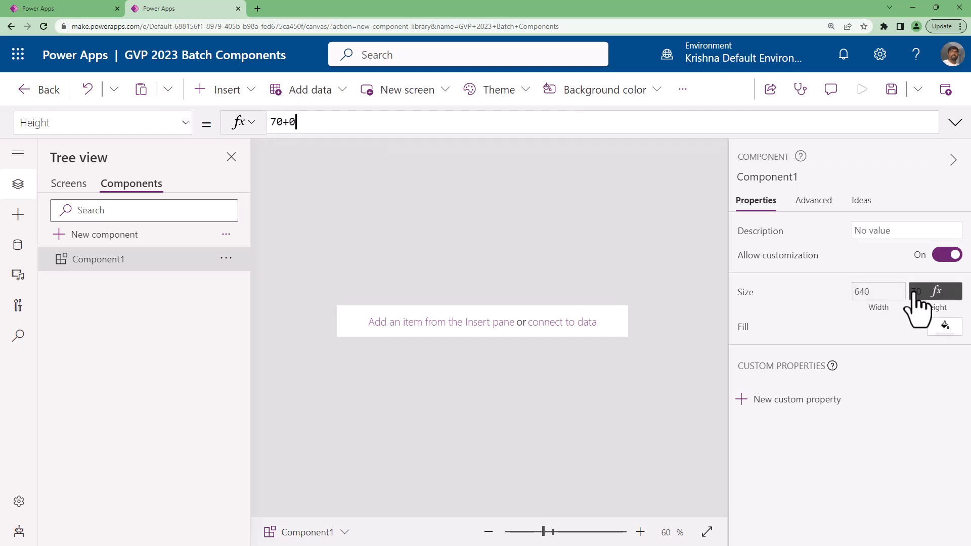
left_click(936, 293)
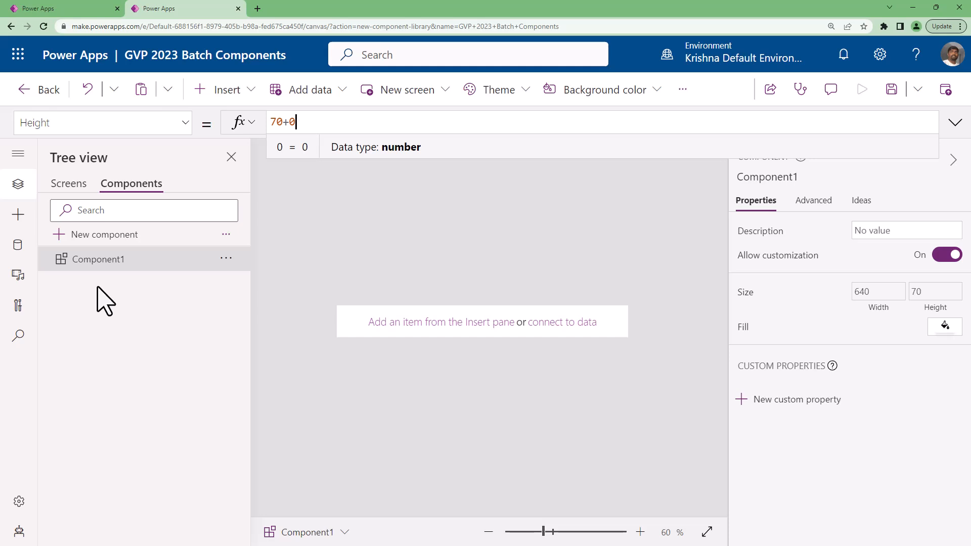
- Rename Component1 as cmpHeader in the component library
double_click(113, 260)
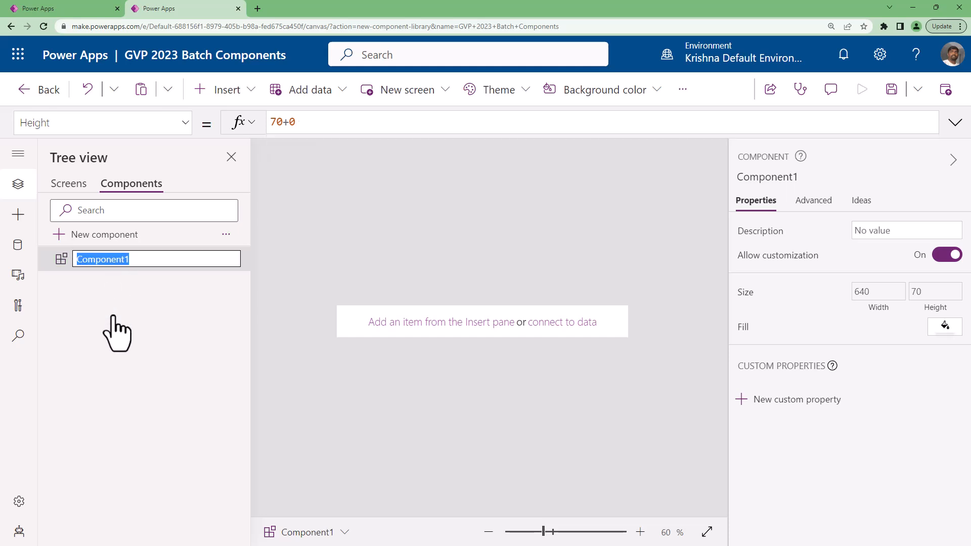
type("cm")
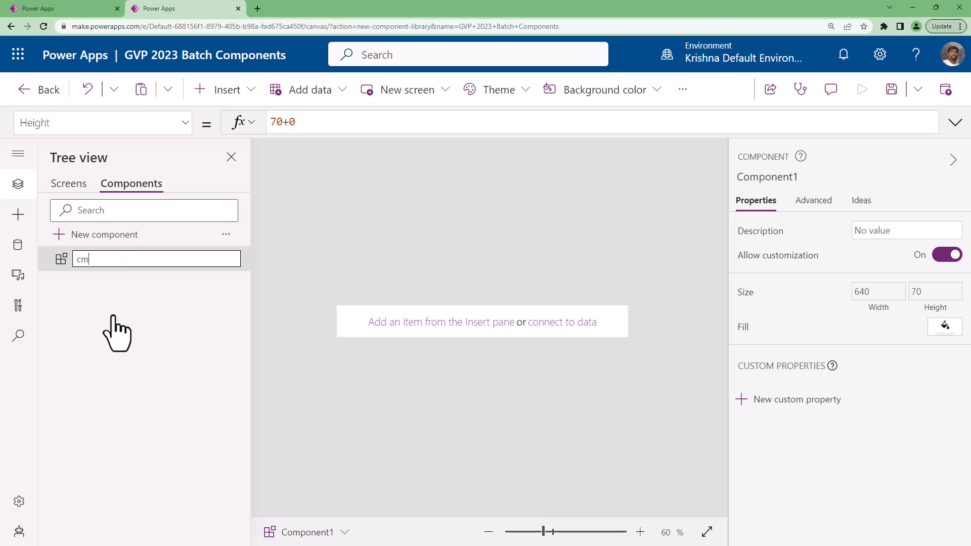
type("pHeader")
left_click(113, 317)
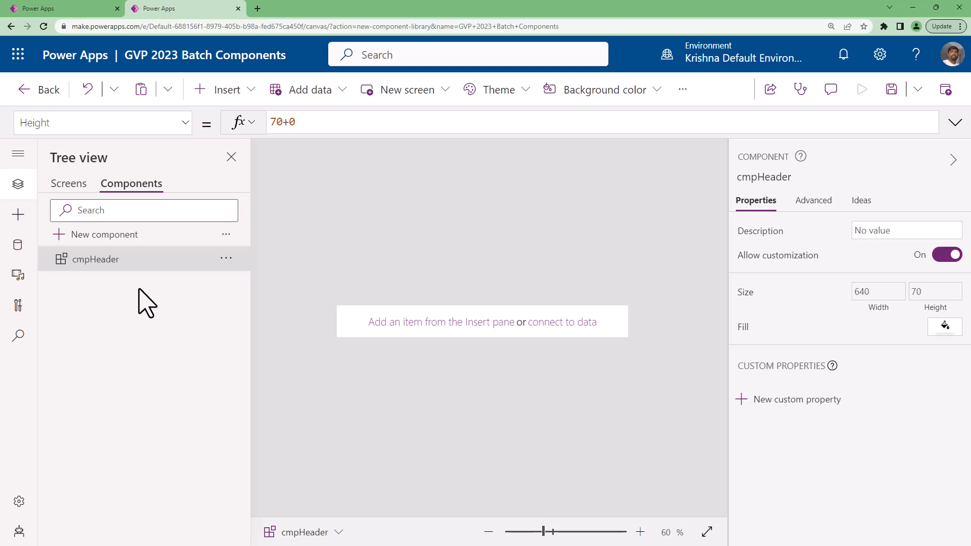
- Insert a text label into cmpHeader and set its position to Parent.X and Parent.Y
left_click(247, 94)
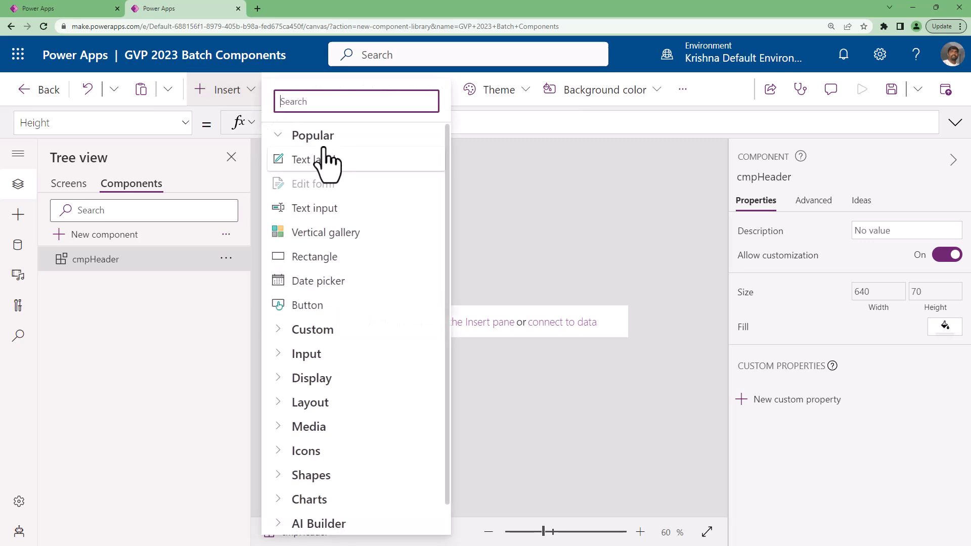
left_click(326, 158)
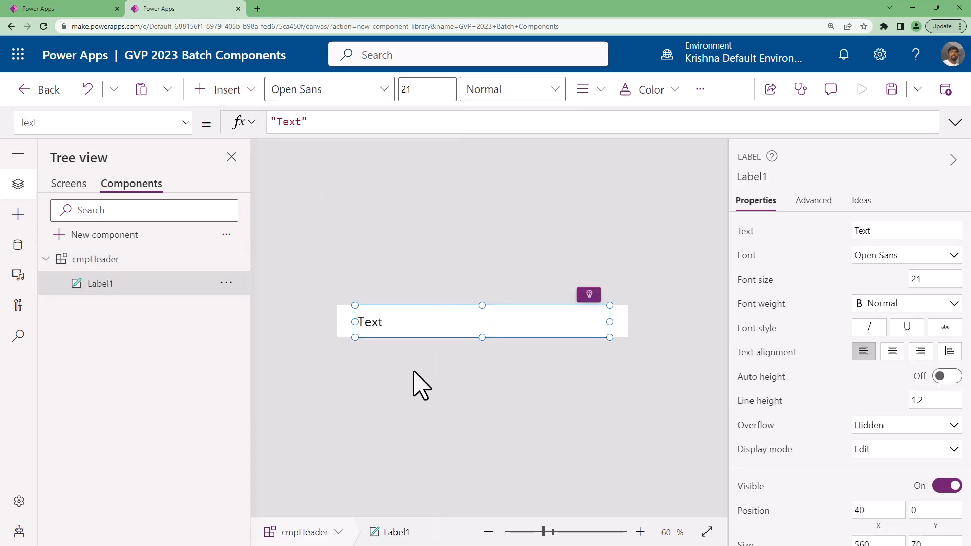
left_click(880, 527)
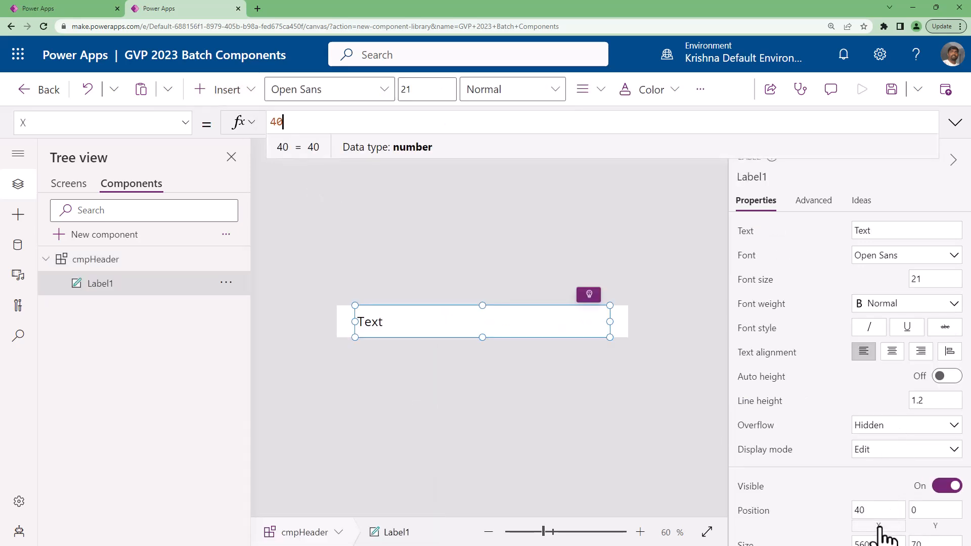
key("BackSpace")
key("BackSpace")
type("pare")
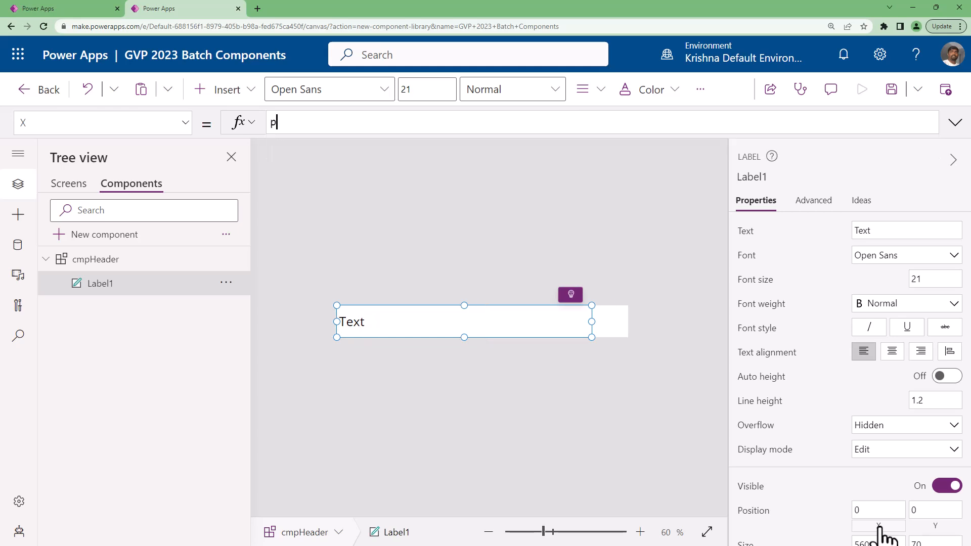
key("Tab")
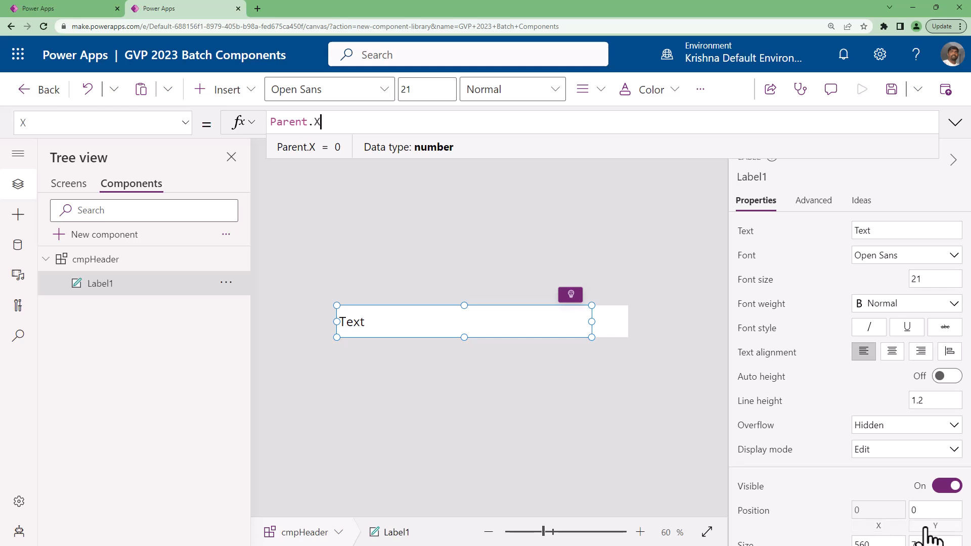
scroll(926, 531, "down", 2)
left_click(935, 430)
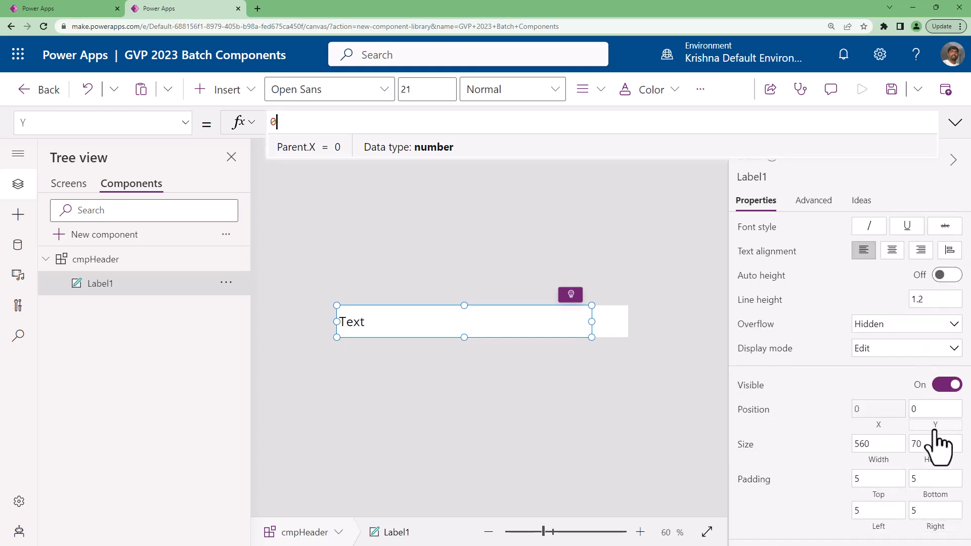
type("Pare")
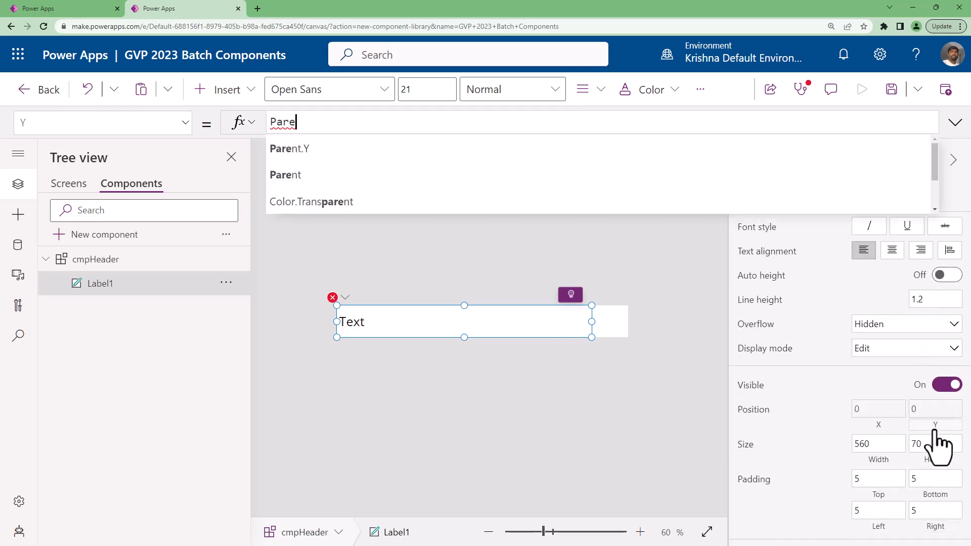
key("Tab")
- Set the label's width to Parent.Width and its height to Parent.Height
left_click(886, 462)
type("pare")
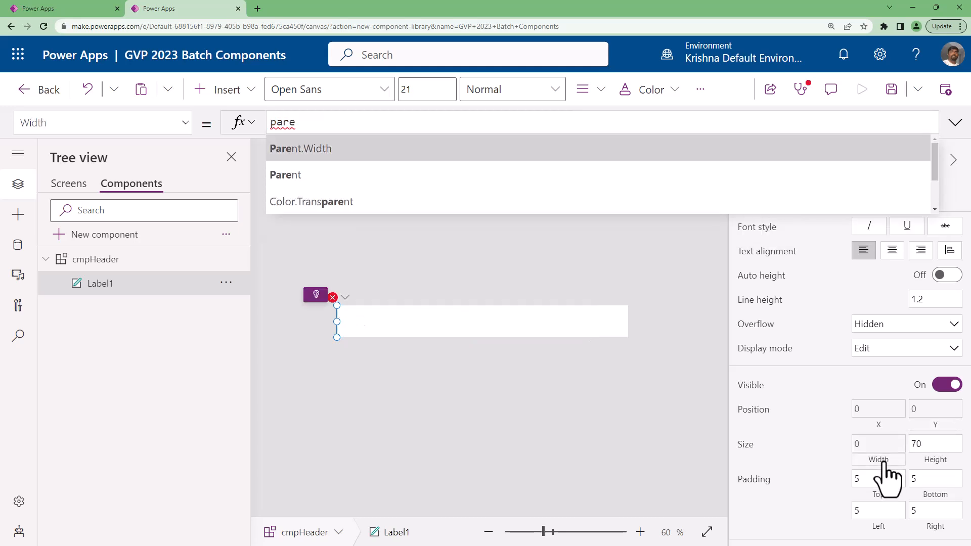
key("Tab")
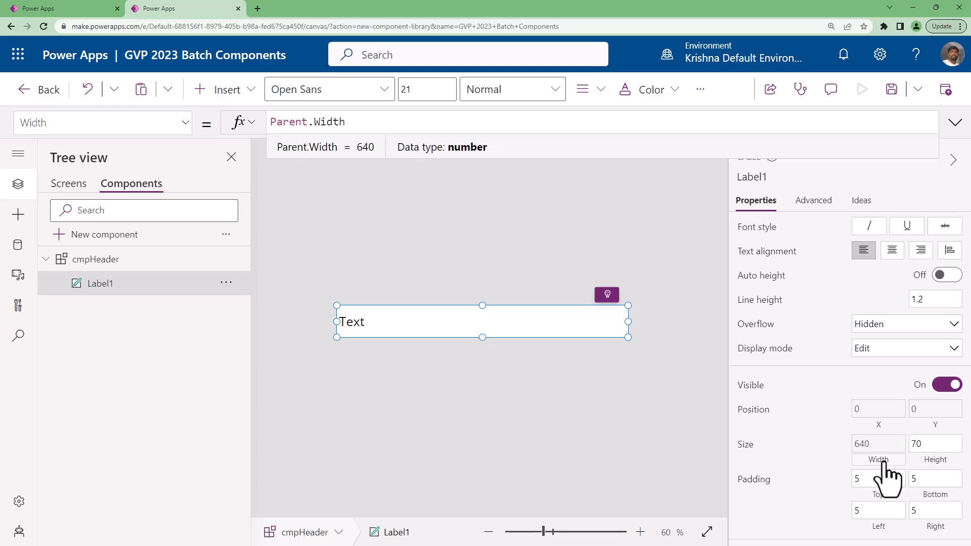
left_click(922, 464)
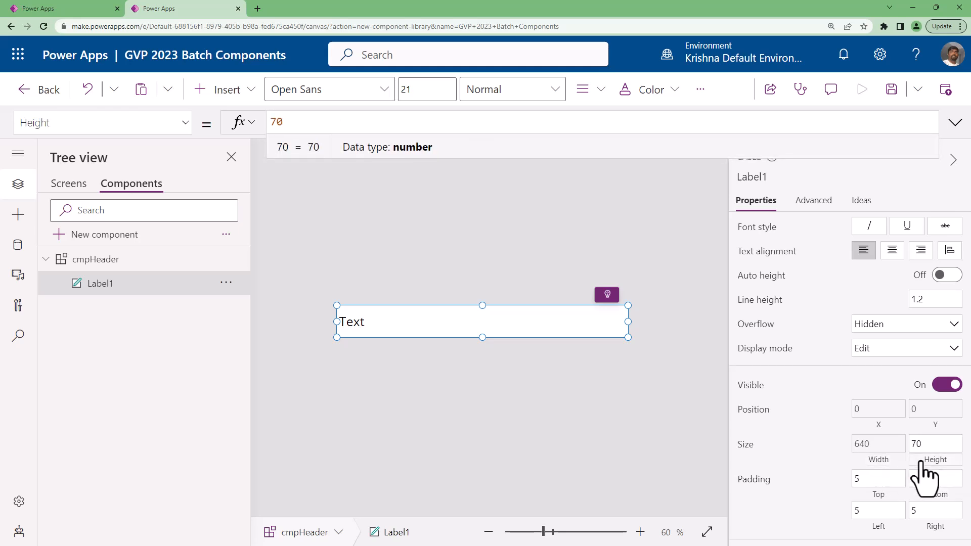
type("Pare")
key("Tab")
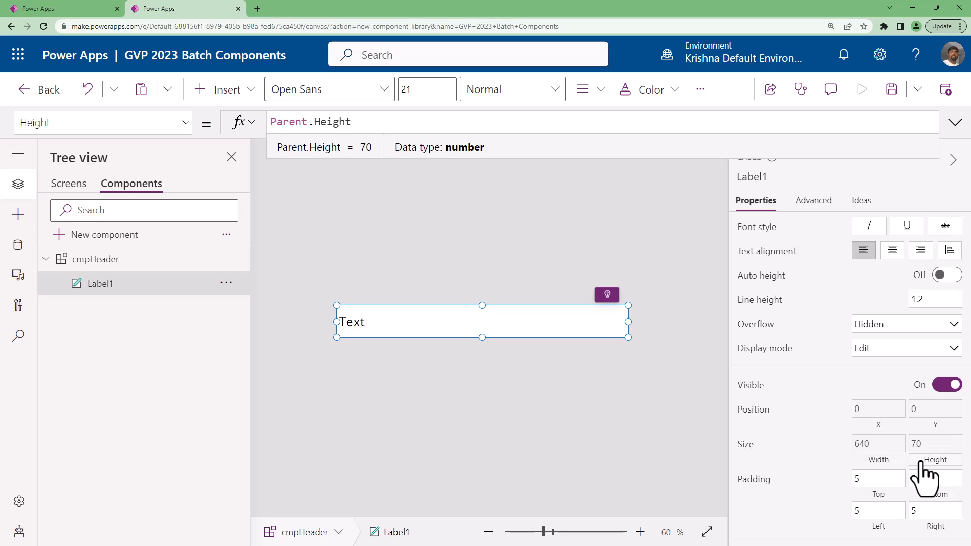
- Rename the label inside cmpHeader as lblHeaderValue
scroll(819, 347, "up", 2)
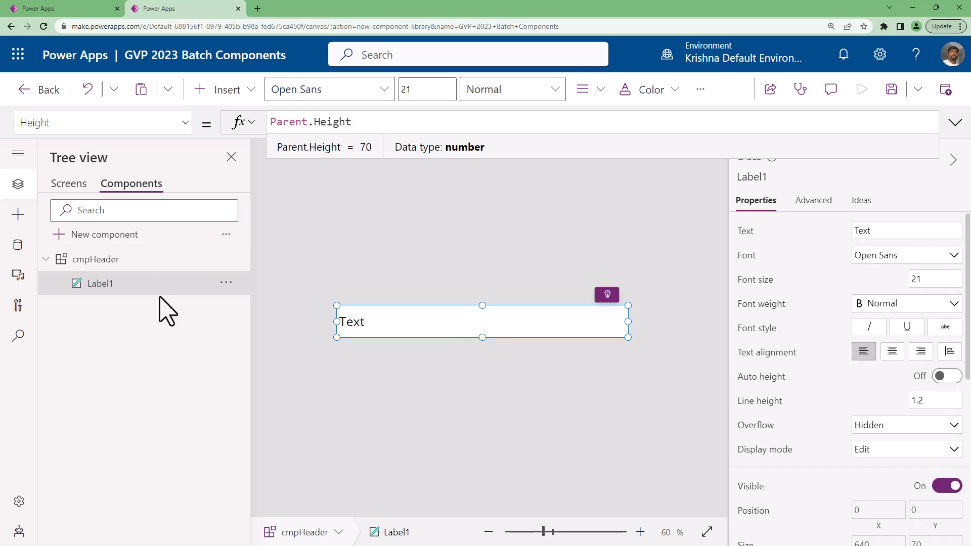
double_click(129, 293)
type("lbl")
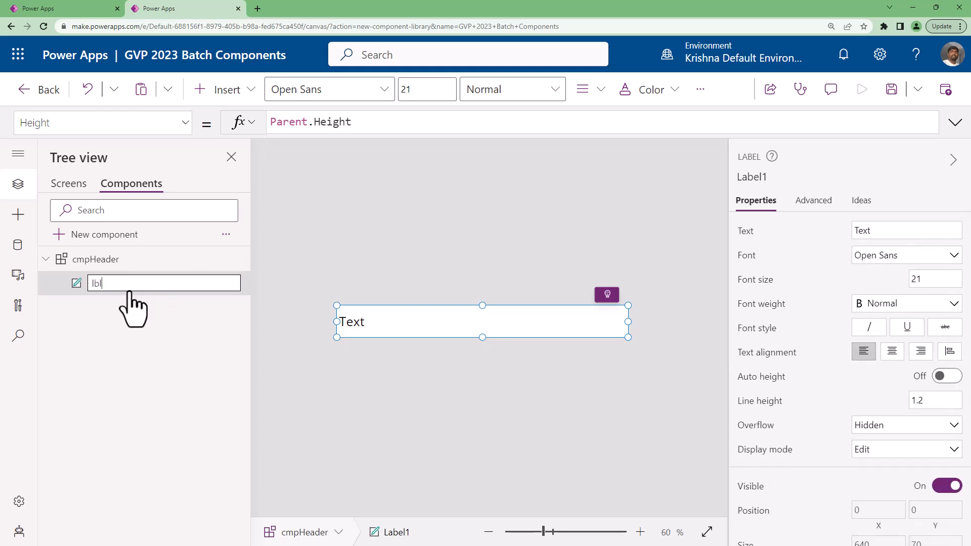
type("HeaderValue")
key("Return")
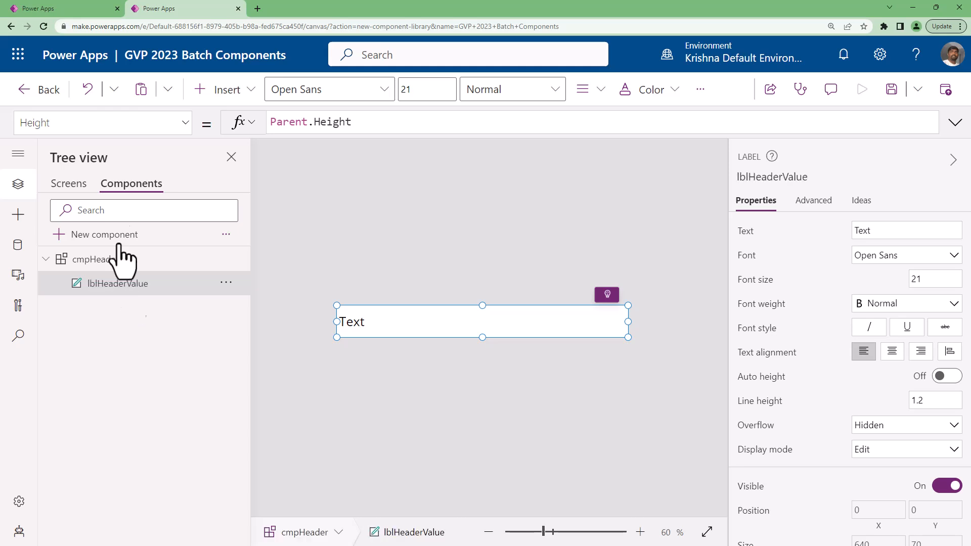
- Set the text of lblHeaderValue to "Welcome To Power Apps"
left_click(927, 235)
key("BackSpace")
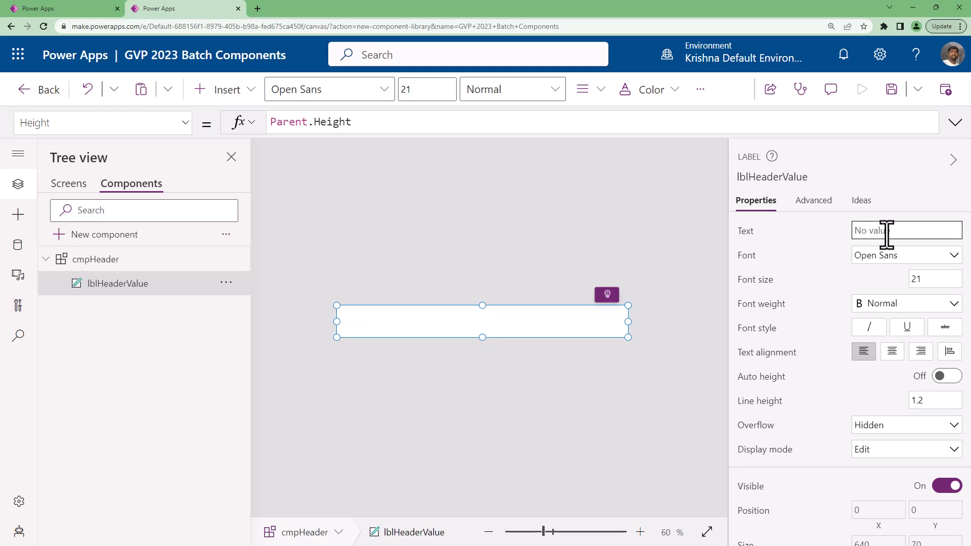
type("Welcome To power App")
key("Delete")
type("P")
- Format the header label's text as bold, size 23 and centre-aligned
left_click(903, 307)
left_click(917, 322)
left_click(927, 280)
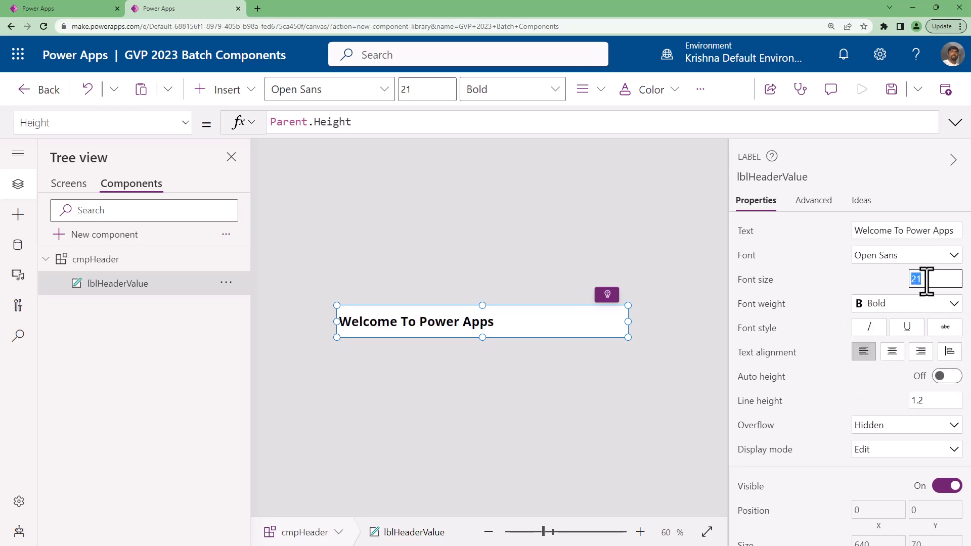
type("23")
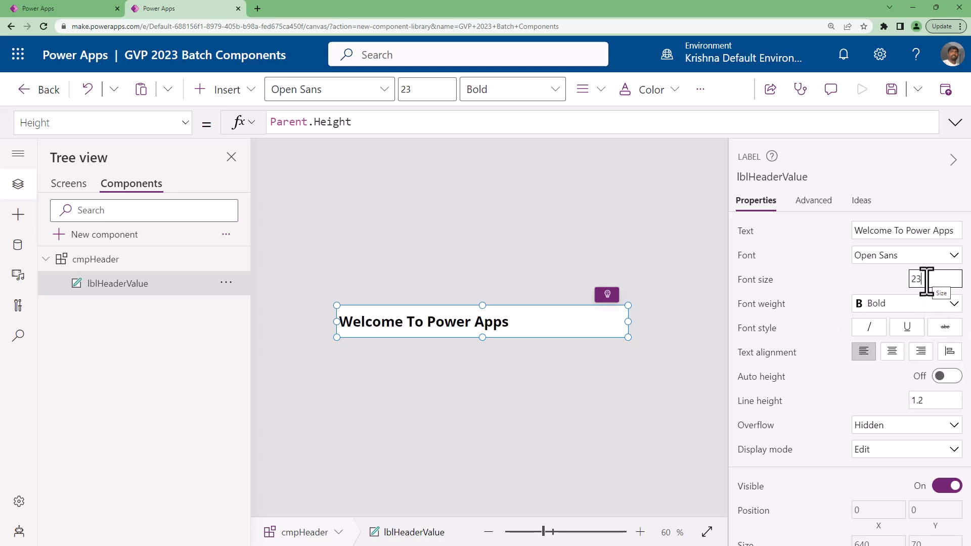
left_click(892, 353)
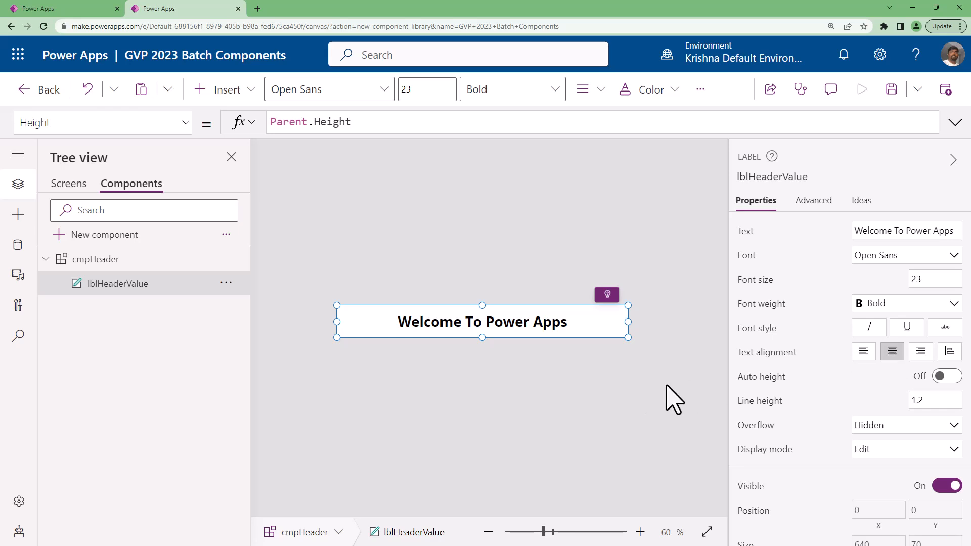
left_click(582, 399)
- Give the header label a dark blue fill and white text
left_click(509, 332)
scroll(906, 486, "down", 5)
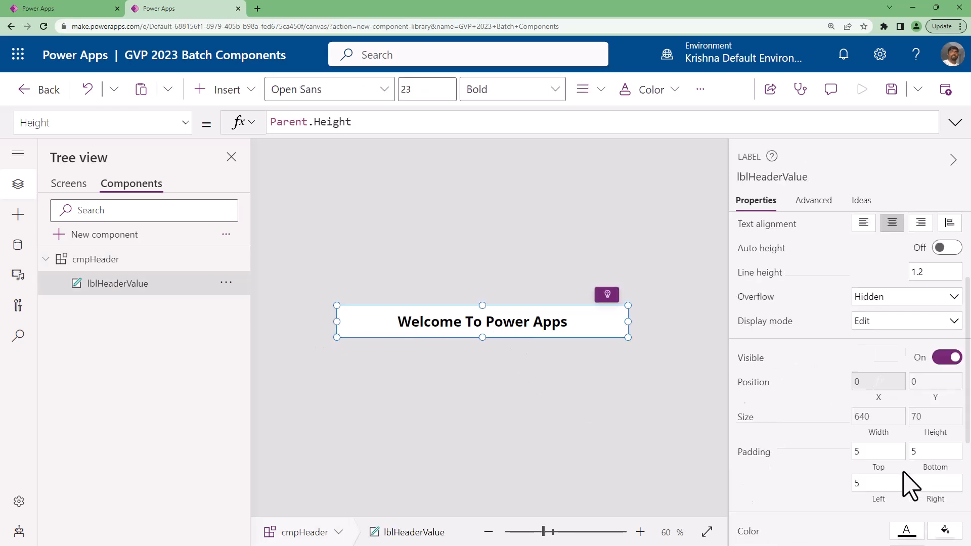
left_click(945, 407)
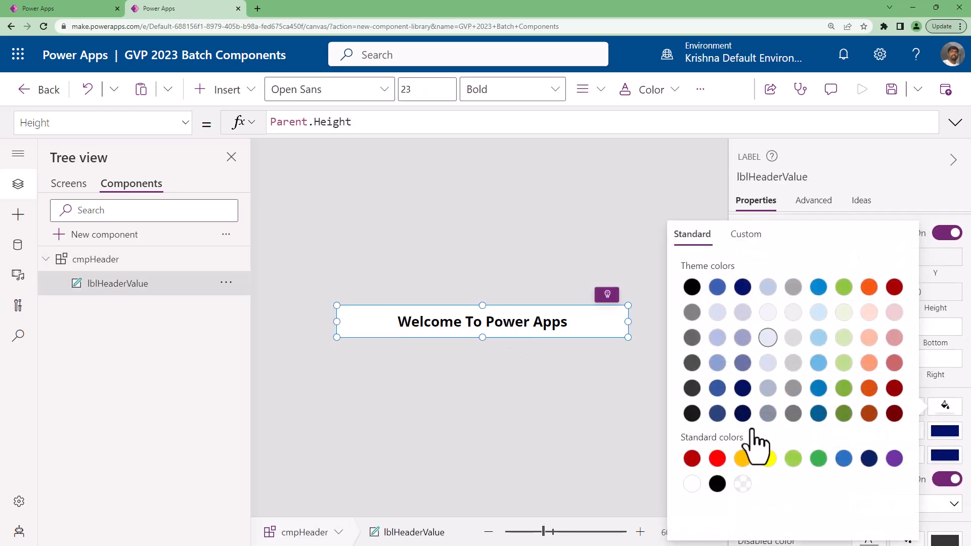
left_click(717, 413)
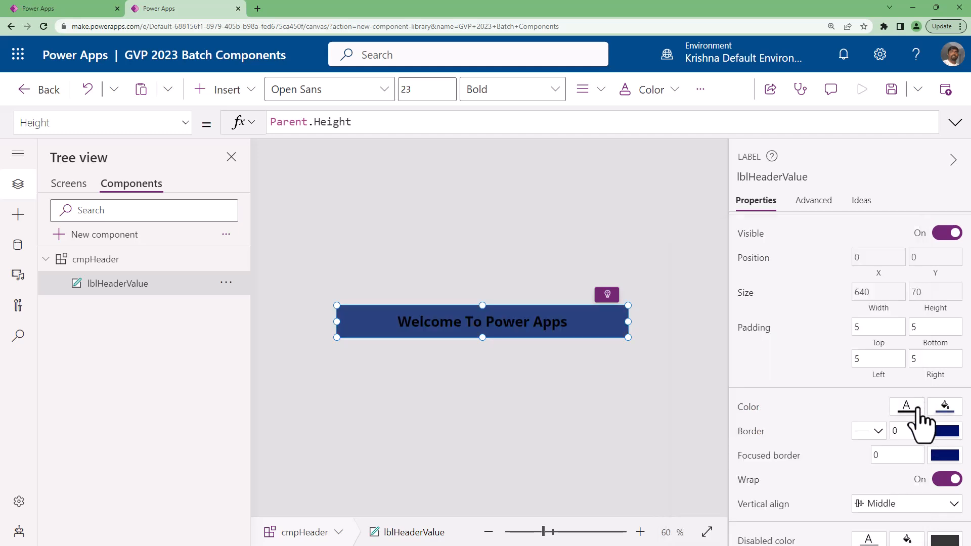
left_click(907, 406)
left_click(653, 484)
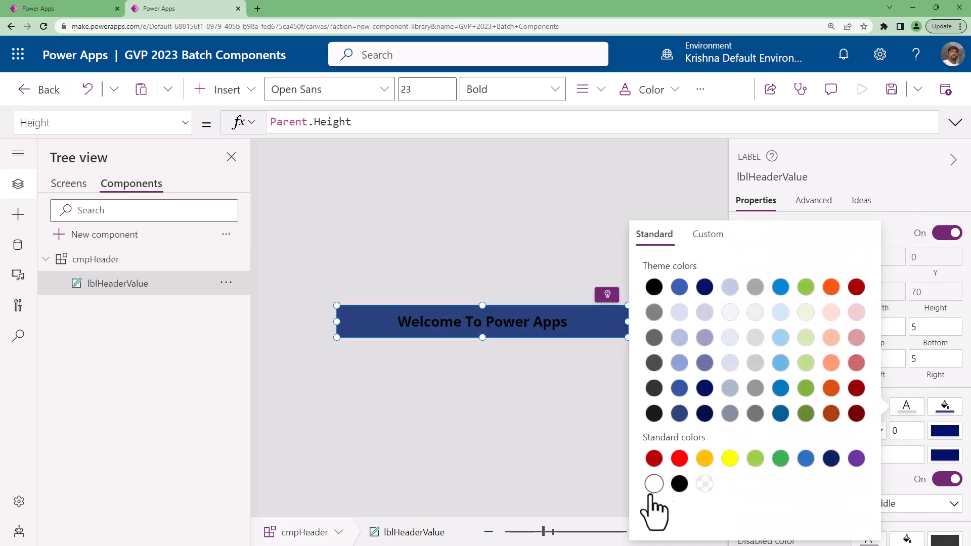
left_click(525, 458)
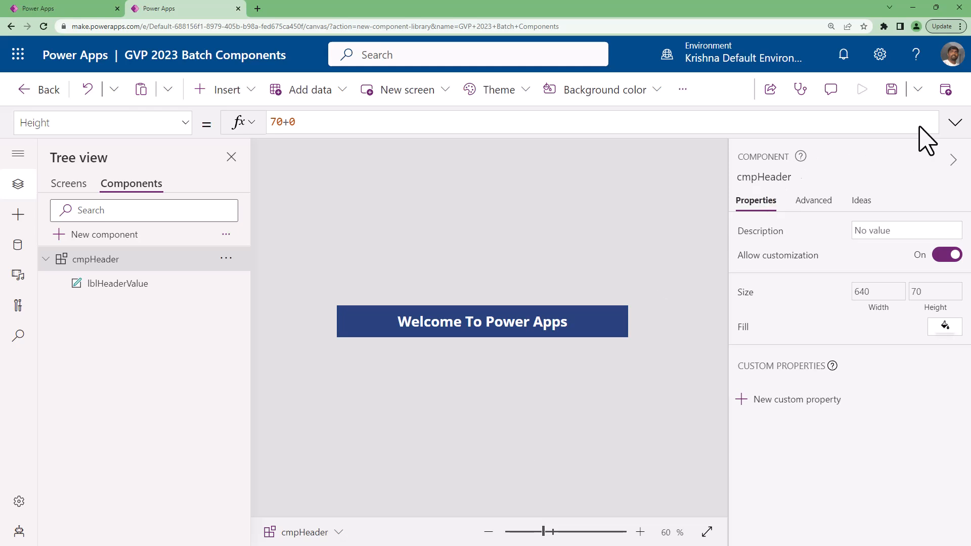
- Publish the component library and switch to the PowerApp Components canvas app
left_click(946, 91)
left_click(55, 9)
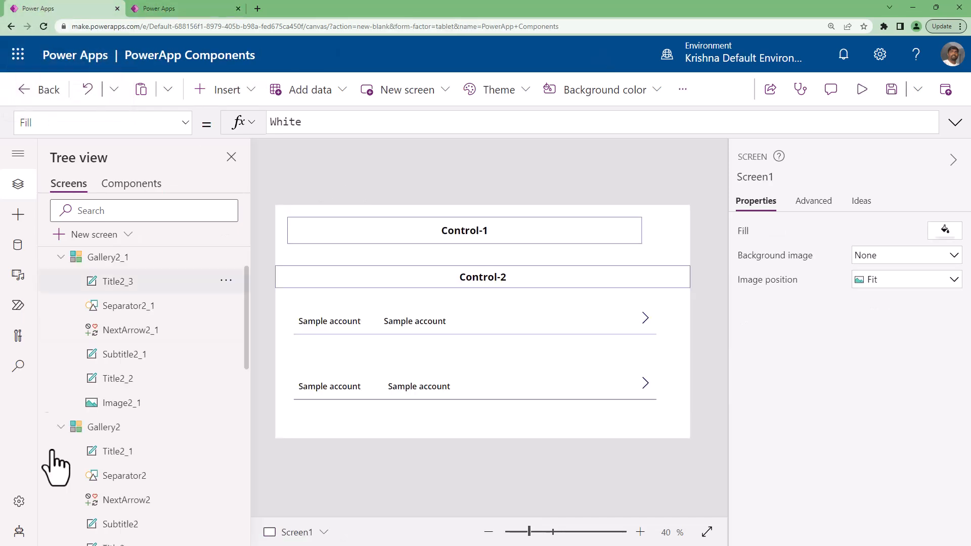
- Check the importable component libraries for GVP 2023 Batch Components, close the list without importing, and return to the component library
left_click(18, 216)
scroll(162, 412, "down", 3)
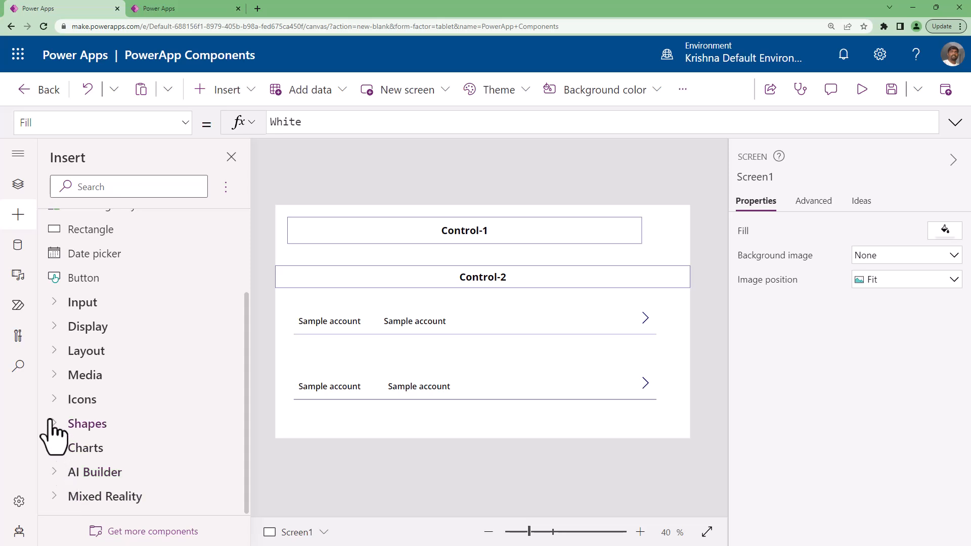
left_click(57, 378)
left_click(56, 375)
left_click(127, 533)
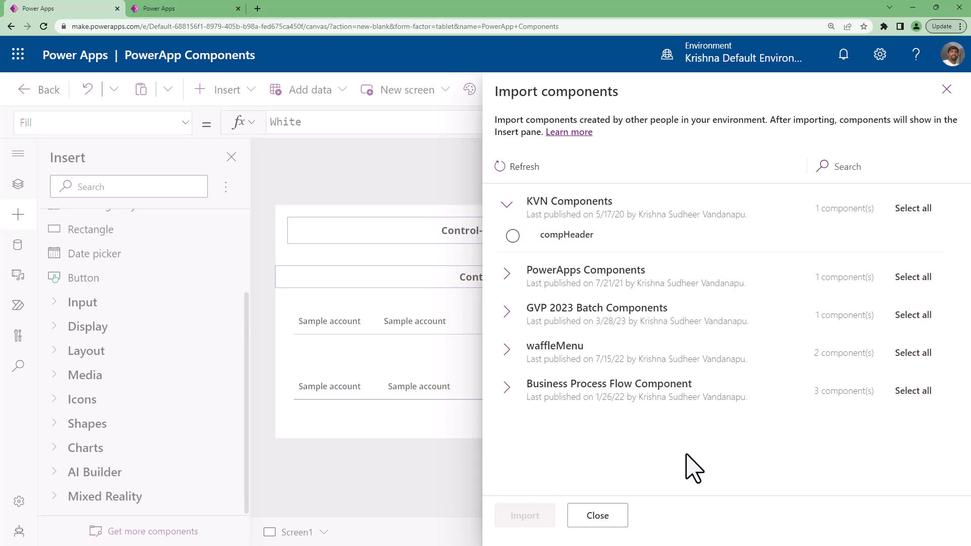
left_click(617, 513)
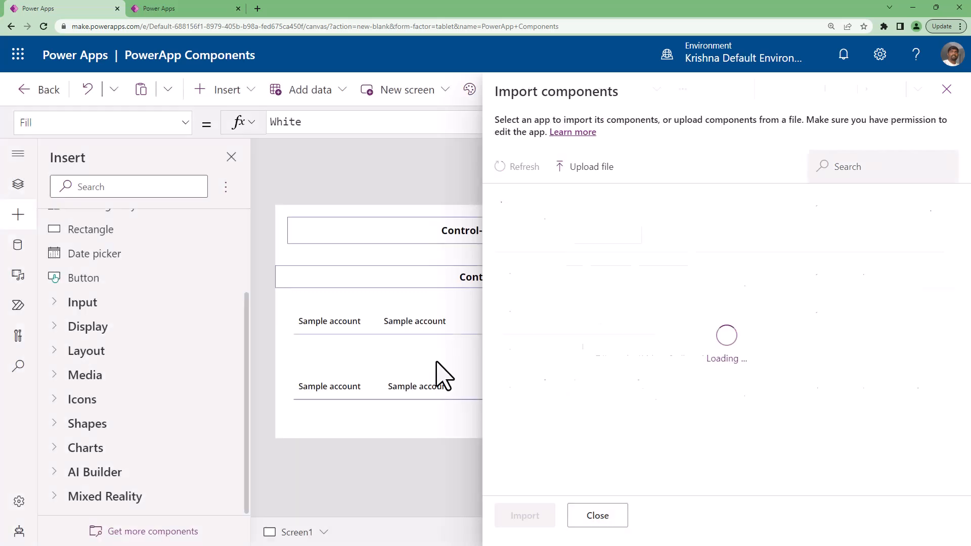
left_click(173, 3)
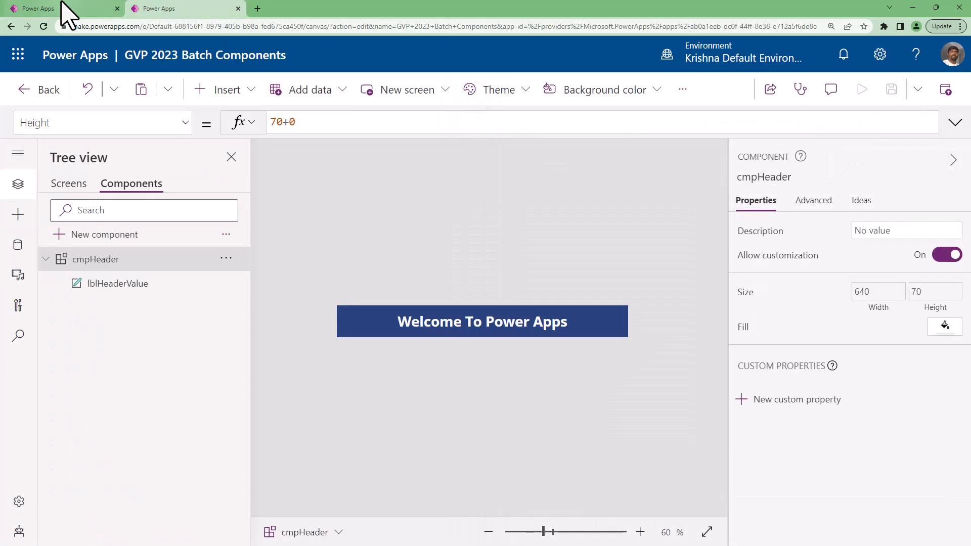
- Switch to the PowerApp Components canvas app and import cmpHeader from the GVP 2023 Batch Components library
left_click(63, 3)
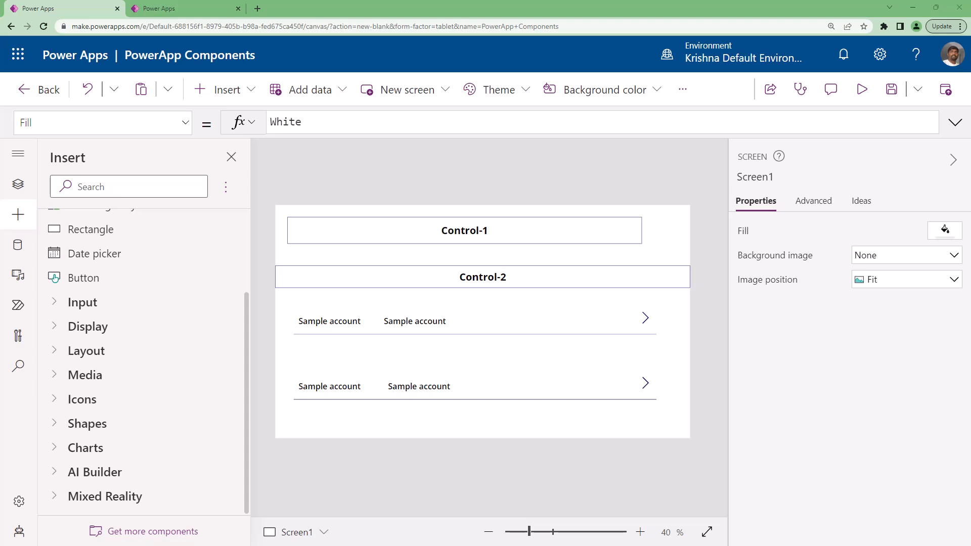
left_click(135, 531)
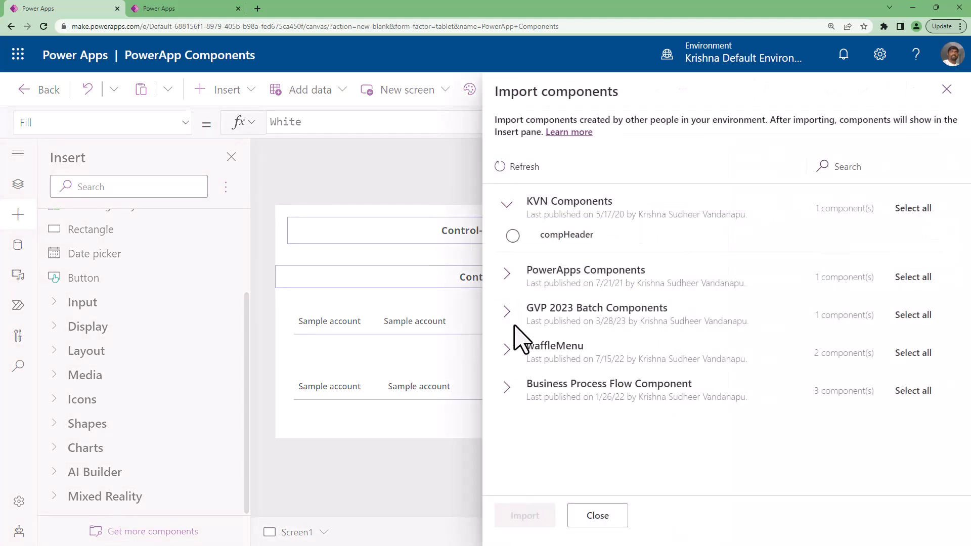
left_click(504, 312)
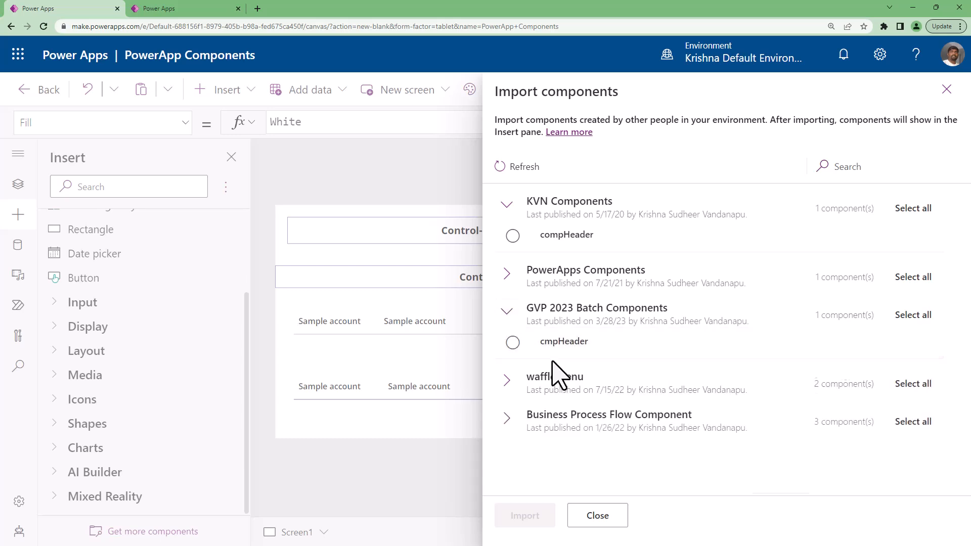
left_click(512, 343)
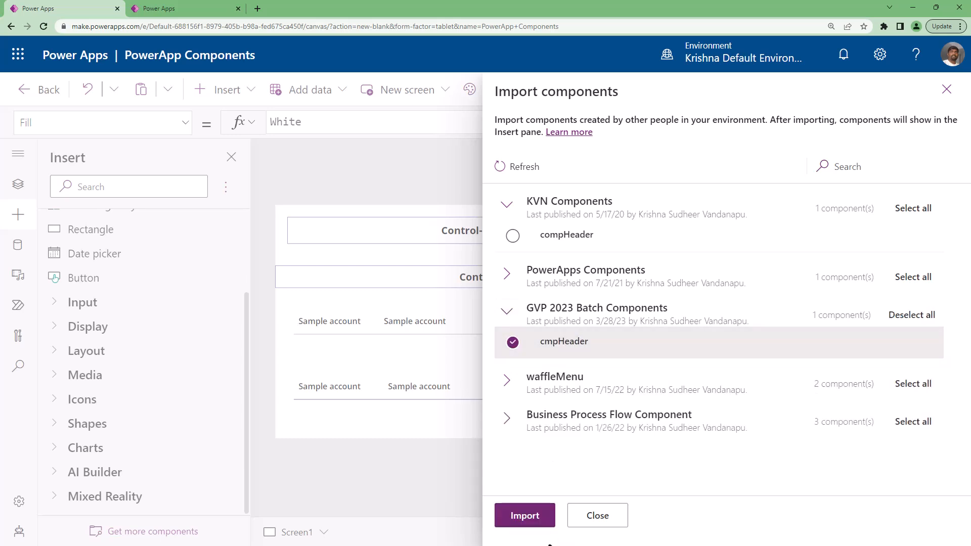
left_click(551, 519)
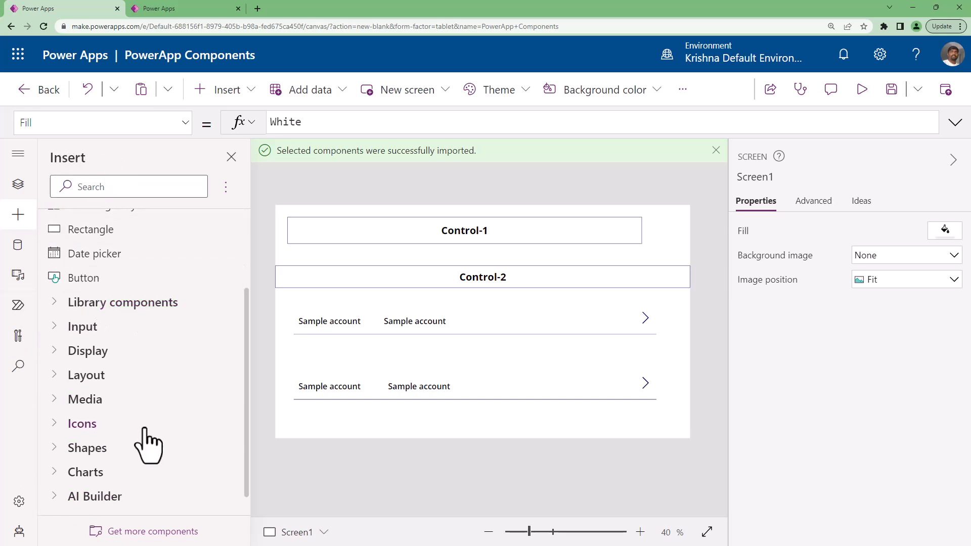
- Insert the cmpHeader library component on Screen1
left_click(53, 302)
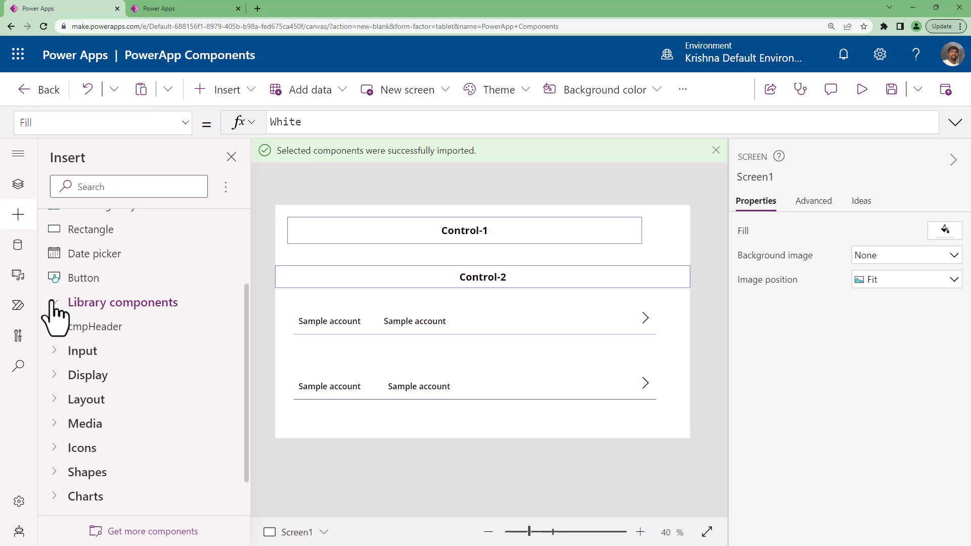
left_click(80, 328)
scroll(109, 210, "up", 3)
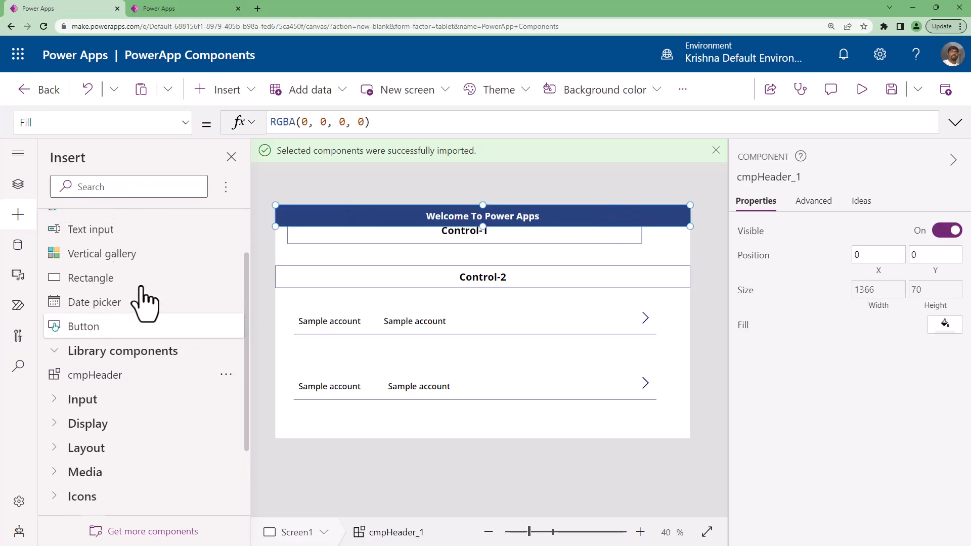
- Examine the app's own component list and where the header instance sits among Screen1's controls, collapsing the galleries on both screens
left_click(18, 184)
left_click(136, 184)
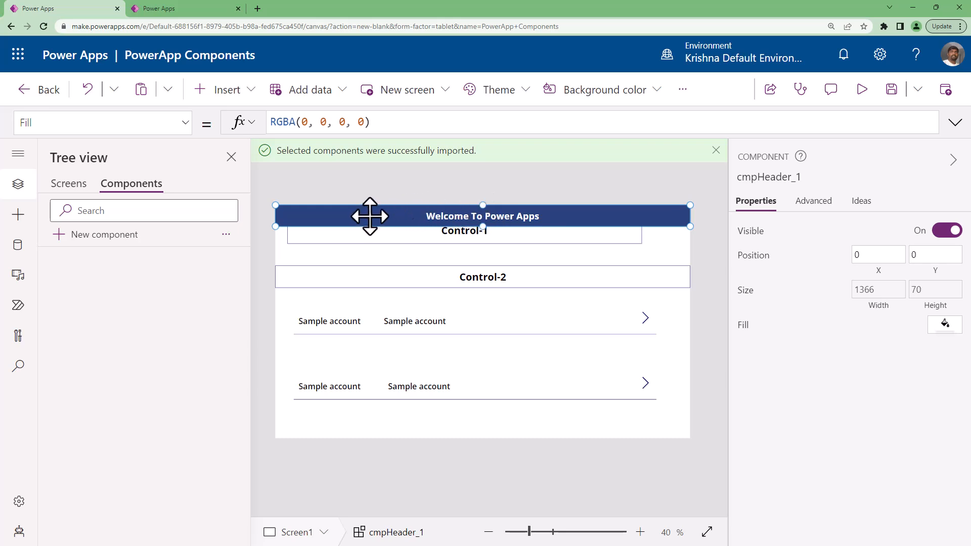
left_click(69, 184)
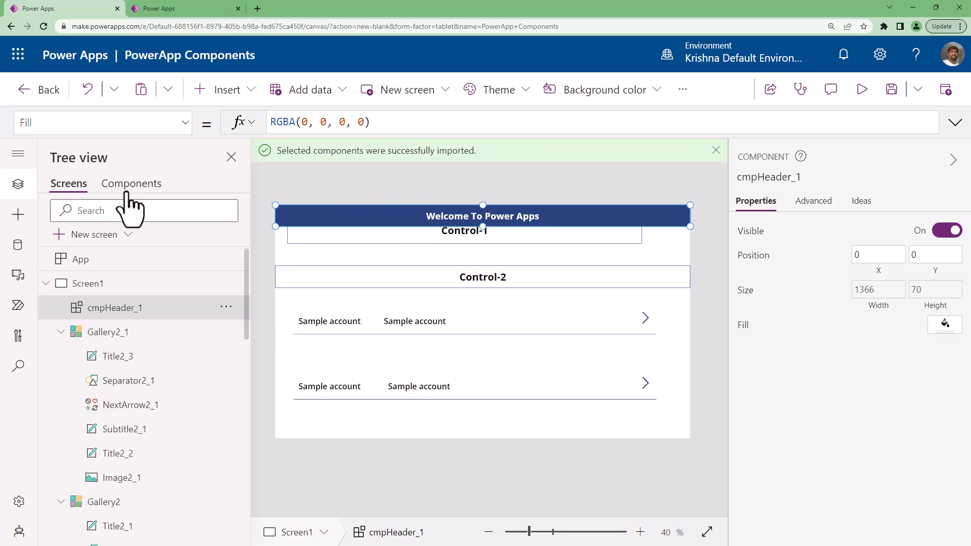
left_click(61, 332)
left_click(61, 356)
left_click(61, 453)
left_click(61, 477)
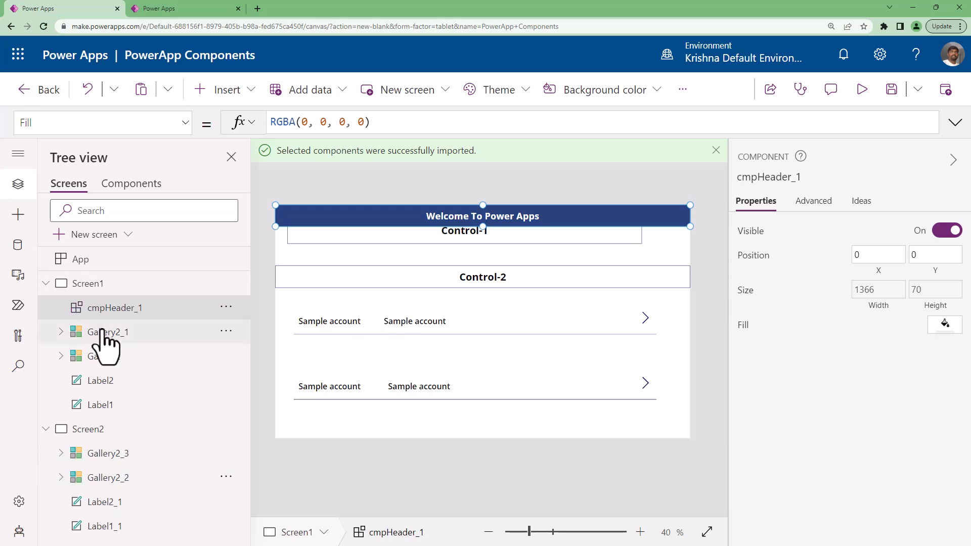
left_click(582, 181)
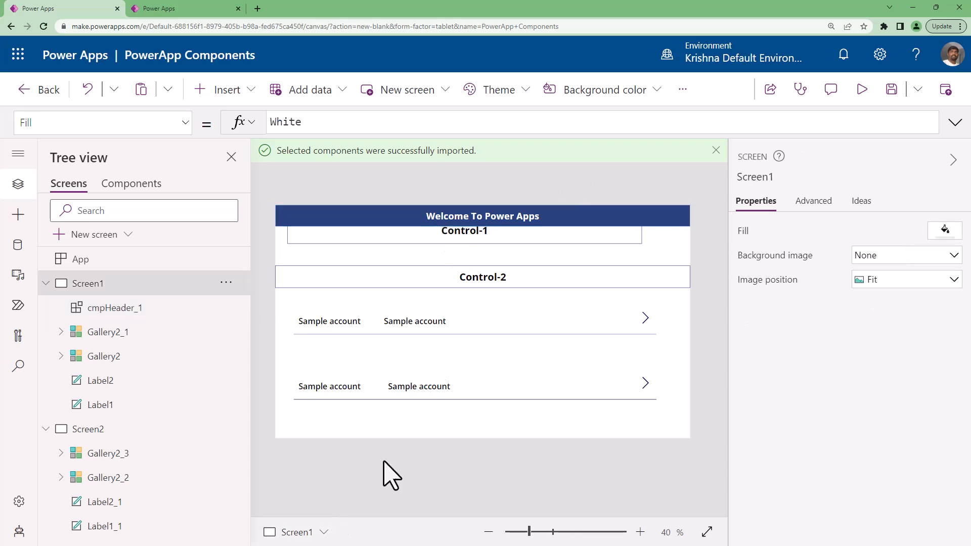
left_click(98, 315)
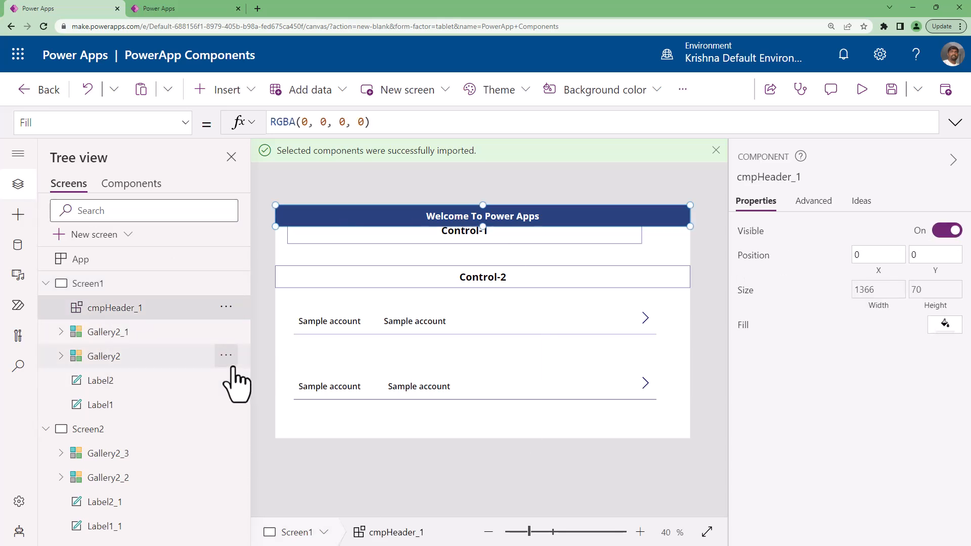
left_click(124, 185)
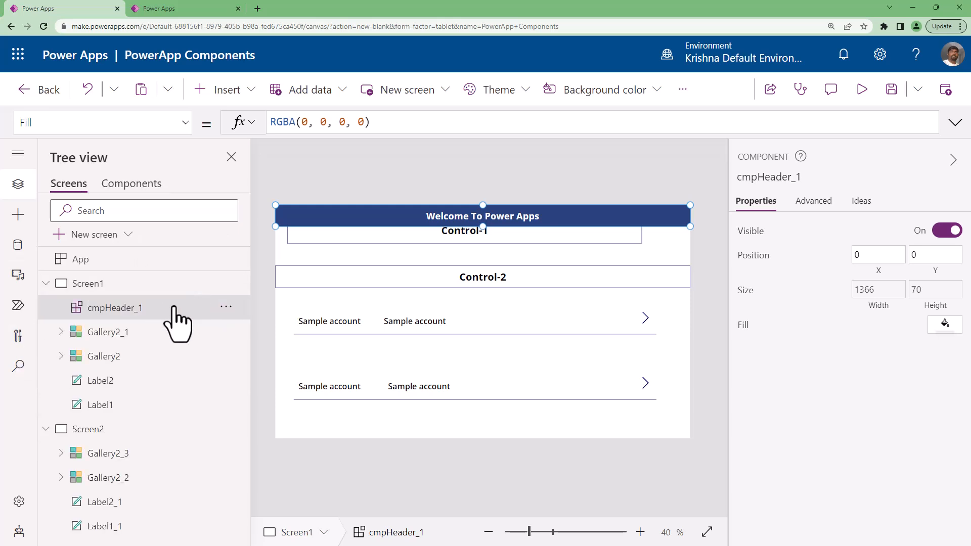
double_click(177, 319)
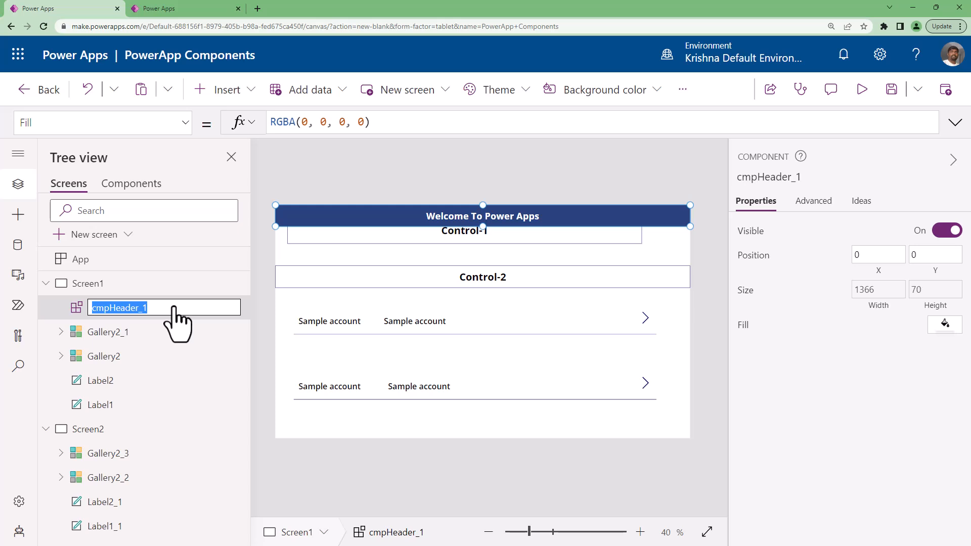
type("cmp")
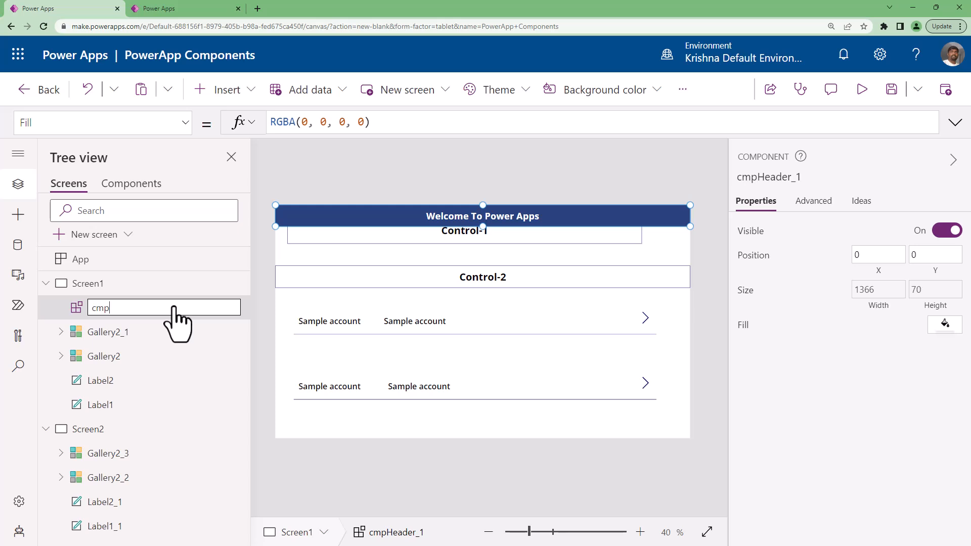
key("Escape")
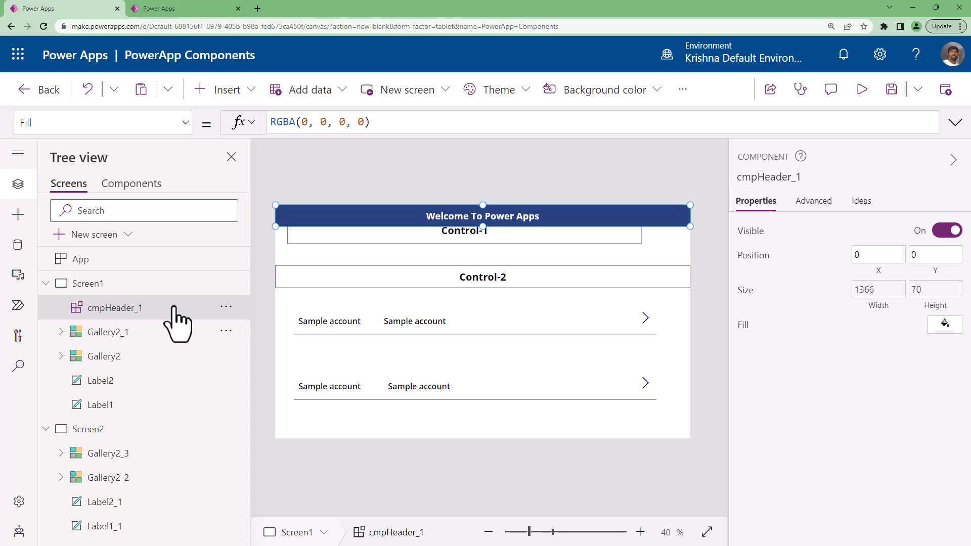
double_click(177, 328)
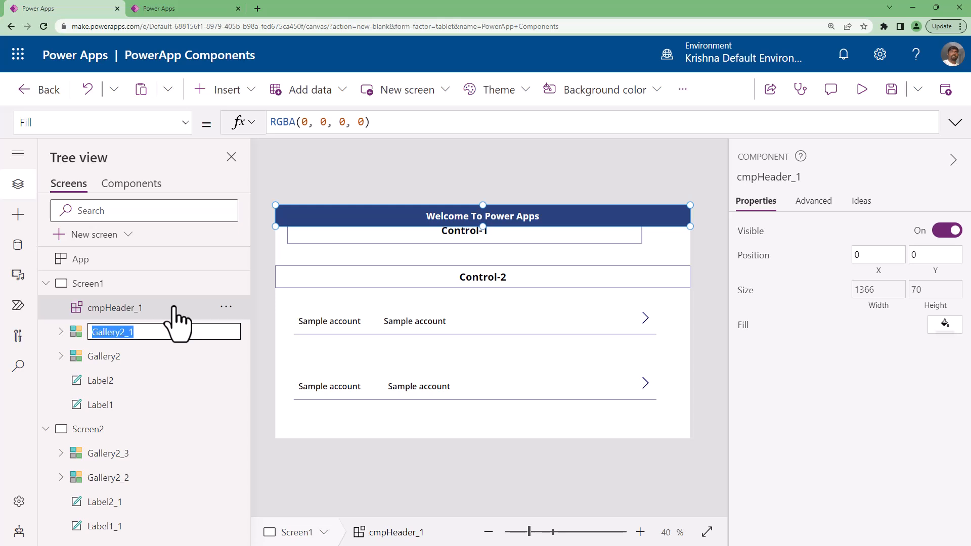
- Rename the header component instance on Screen1 as cmpHeaderLngPage
double_click(173, 308)
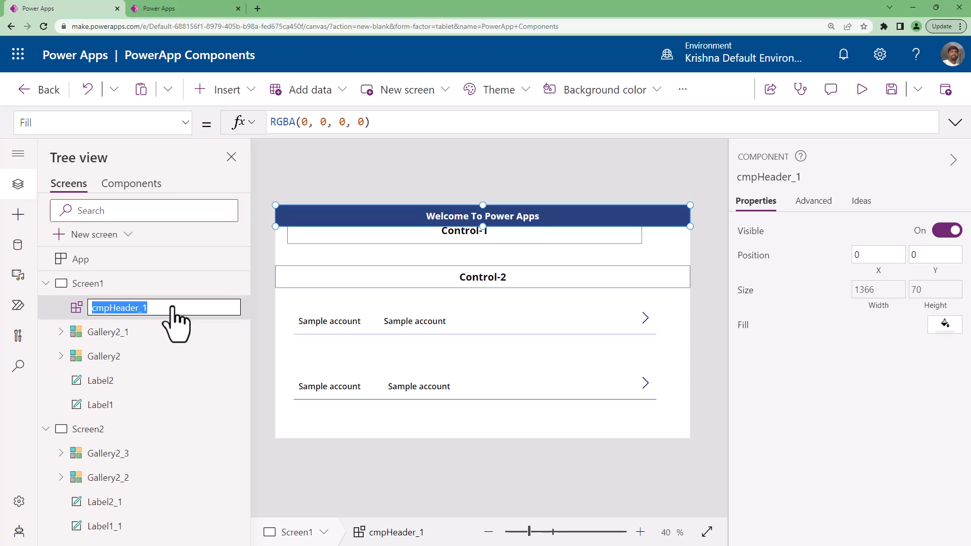
type("cmpH")
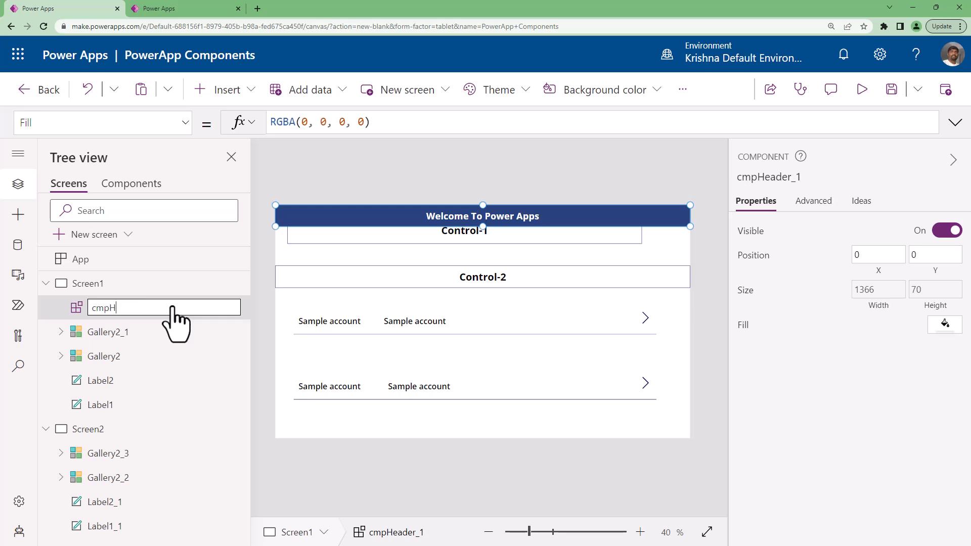
type("eaderLngPage")
key("Return")
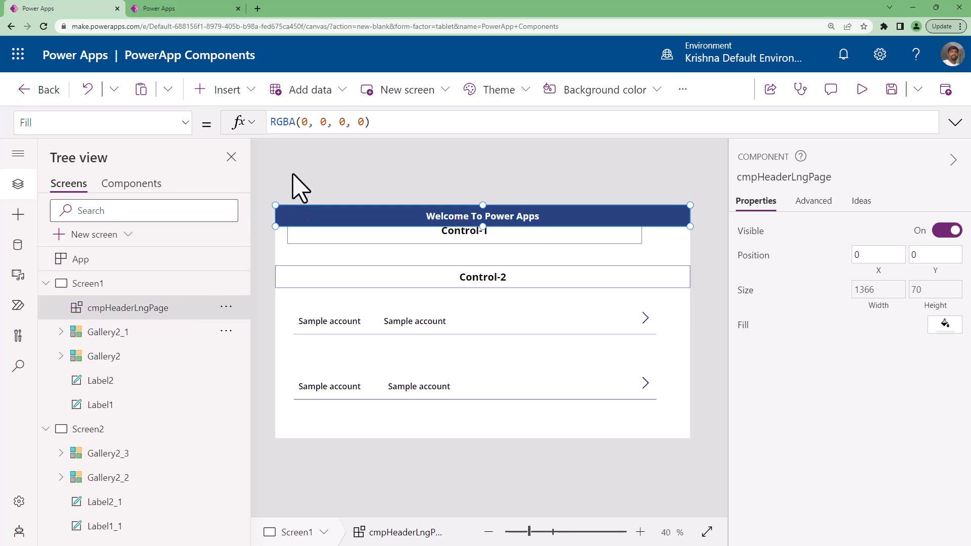
left_click(299, 190)
- Switch to the GVP 2023 Batch Components library and start a new cmpHeader custom property with the display name Header Value
left_click(165, 8)
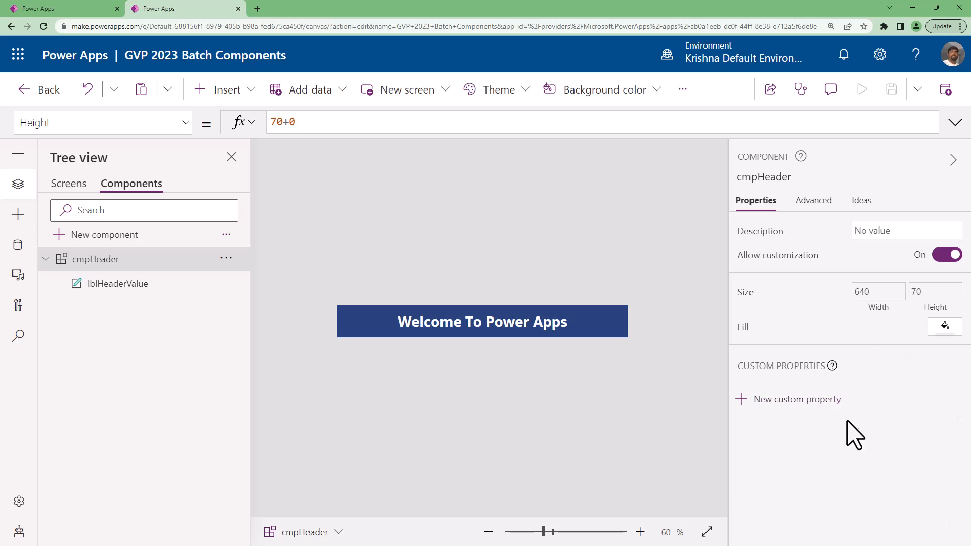
left_click(805, 403)
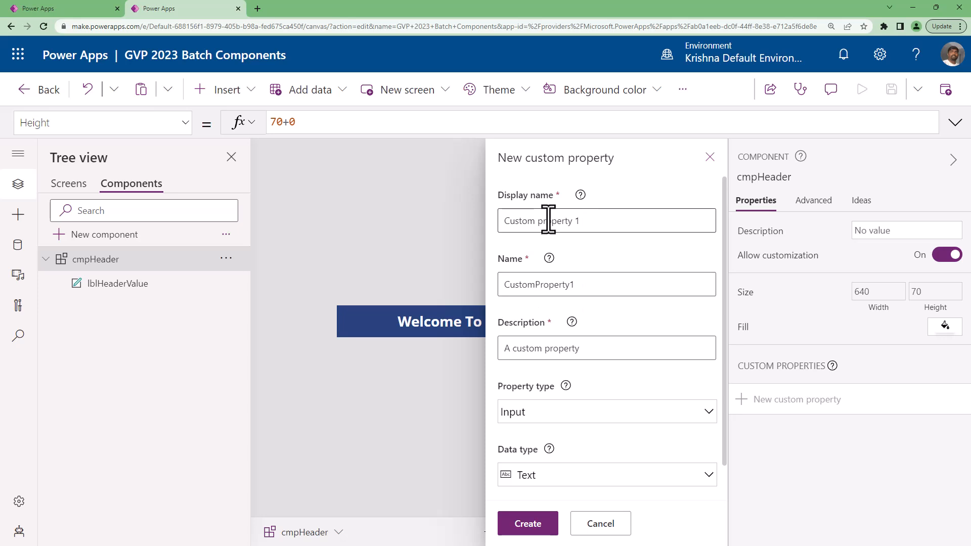
left_click(587, 227)
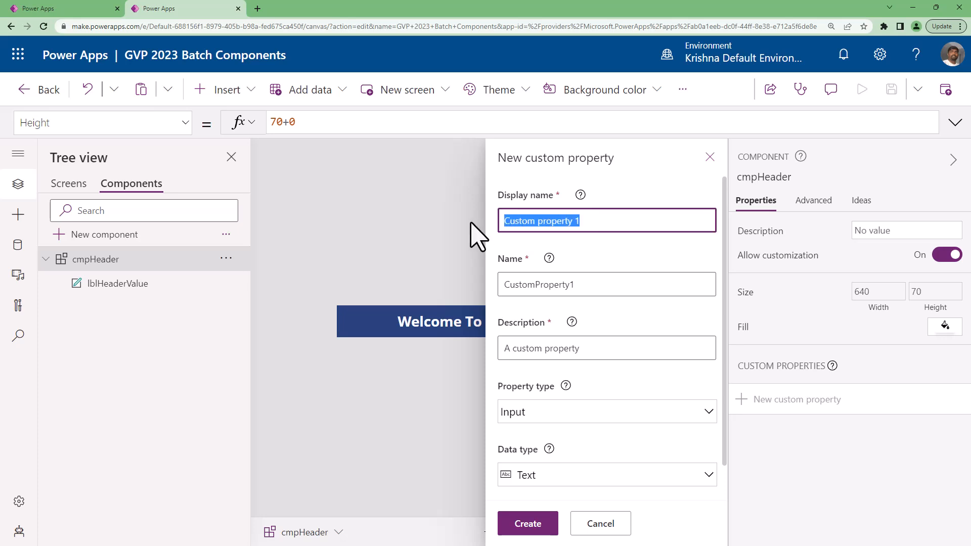
left_click(572, 283)
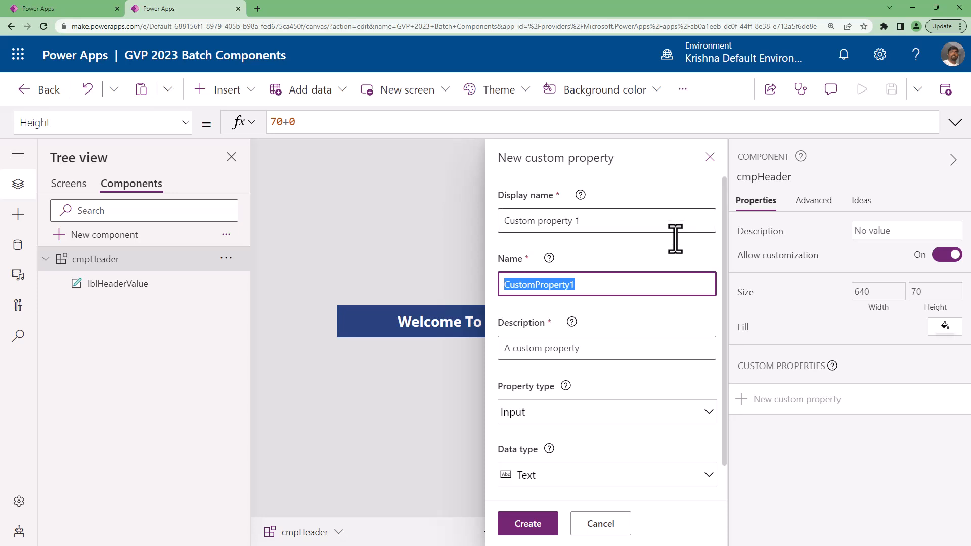
left_click_drag(647, 226, 476, 229)
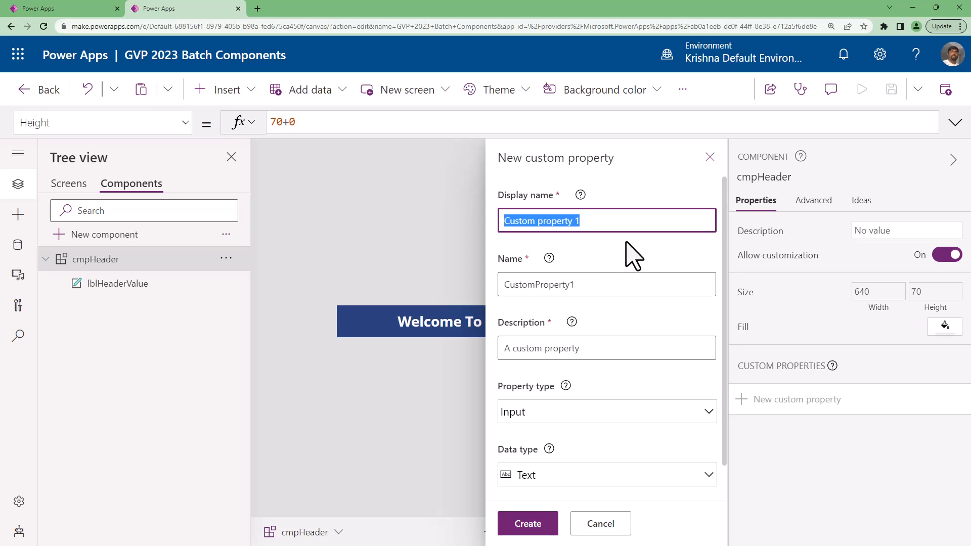
type("Header")
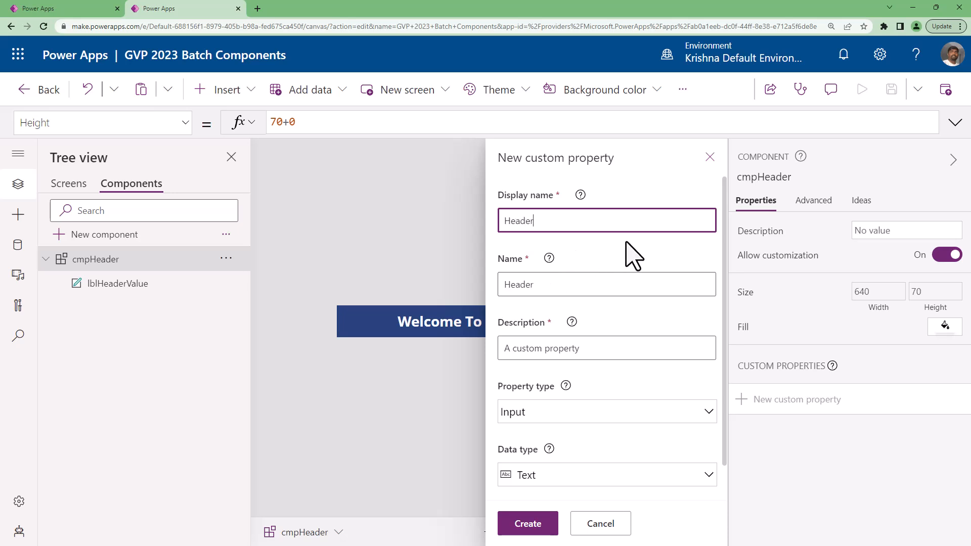
type(" Value")
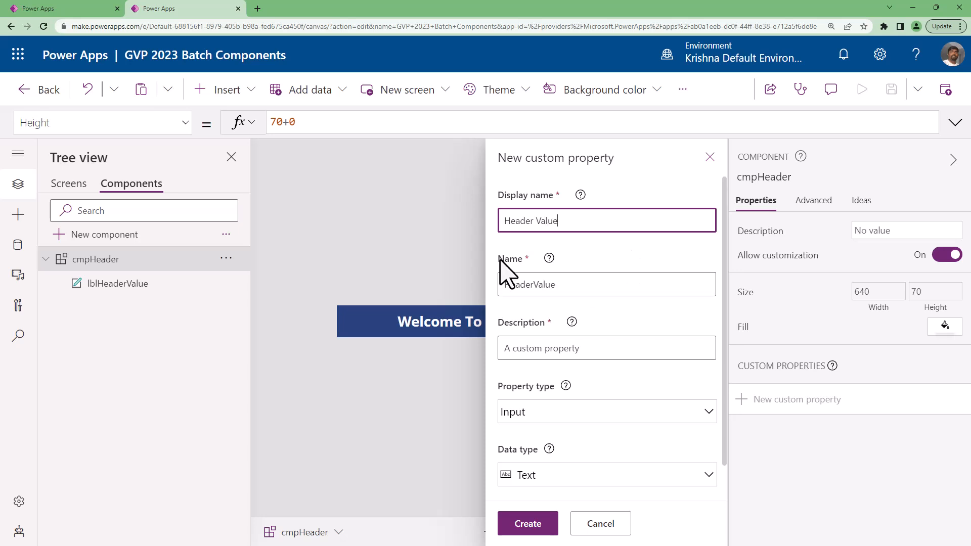
- Set the custom property's description to "This is the header value for my component"
double_click(541, 285)
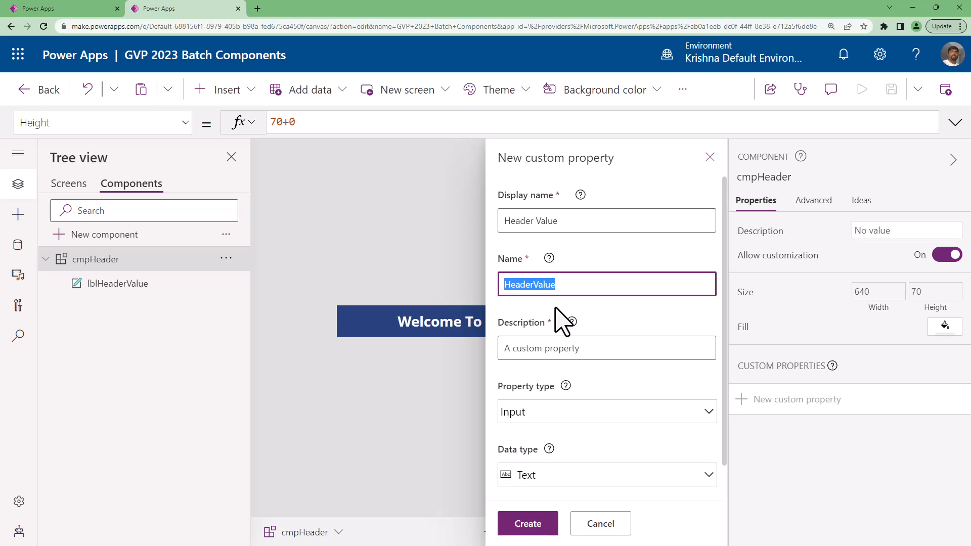
left_click(591, 352)
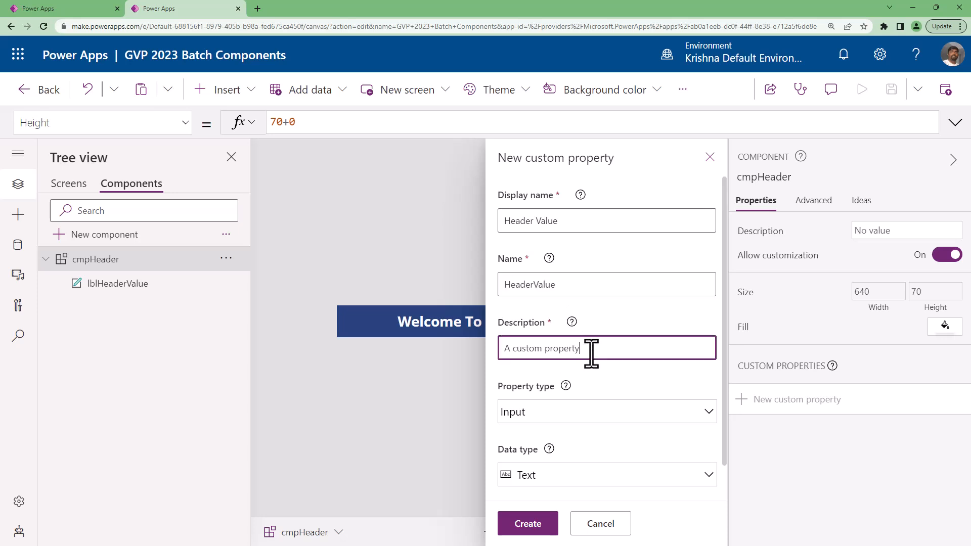
key("ctrl+a")
type("this is the")
key("Home")
key("Delete")
type("T")
key("End")
type("header value for my component")
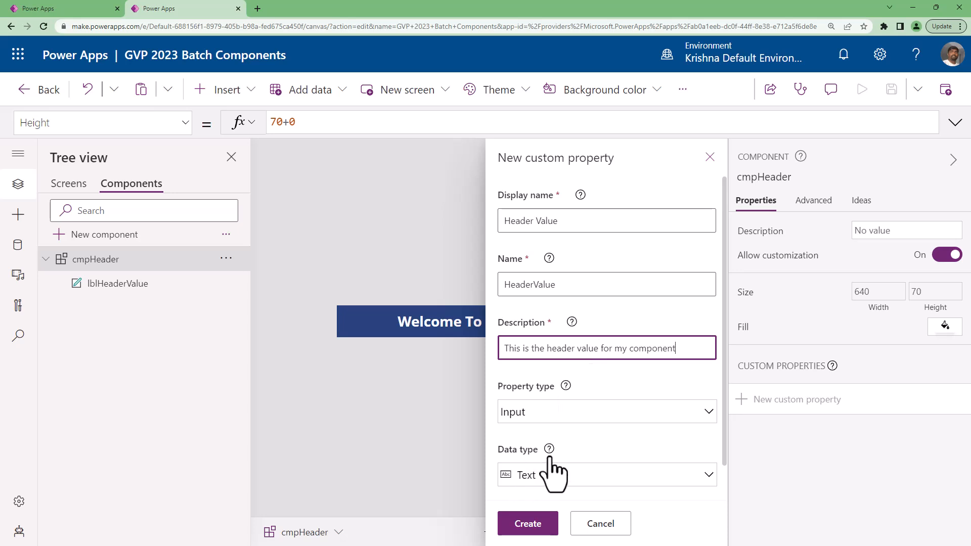
- Set the new custom property's type to Input and its data type to Text
scroll(554, 473, "down", 1)
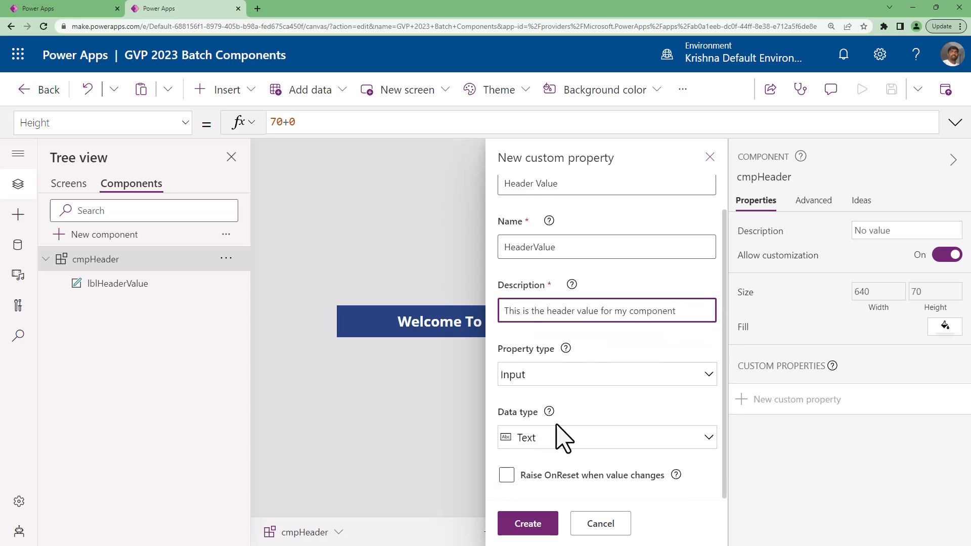
left_click(543, 377)
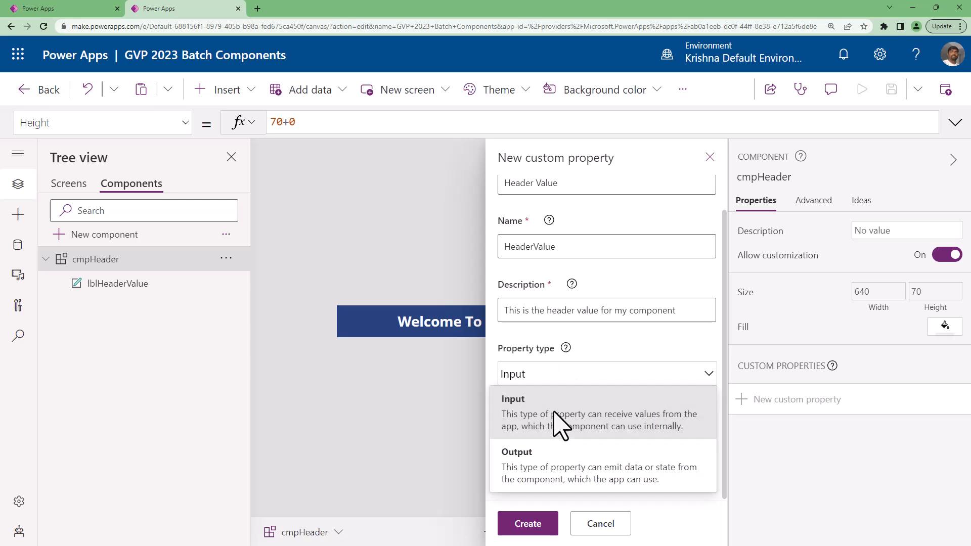
left_click(560, 422)
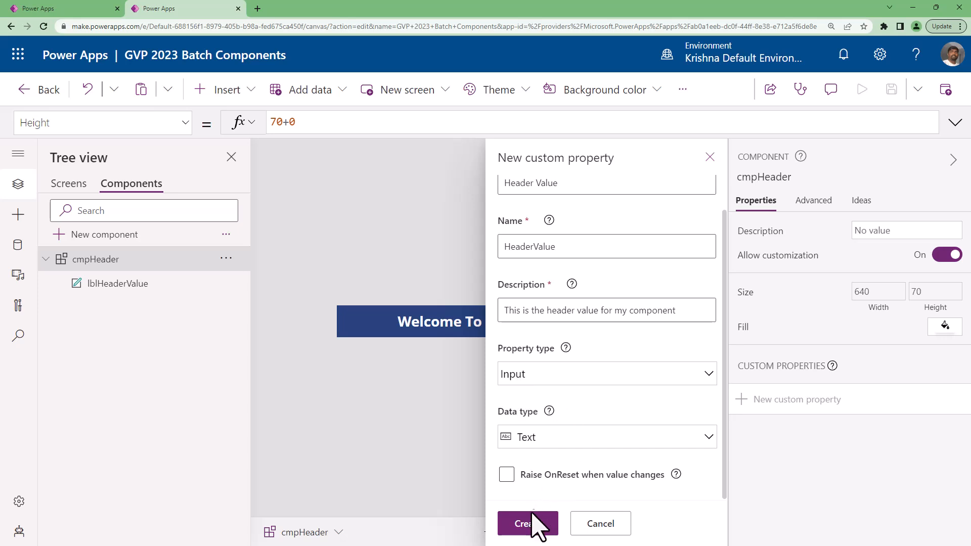
left_click(556, 439)
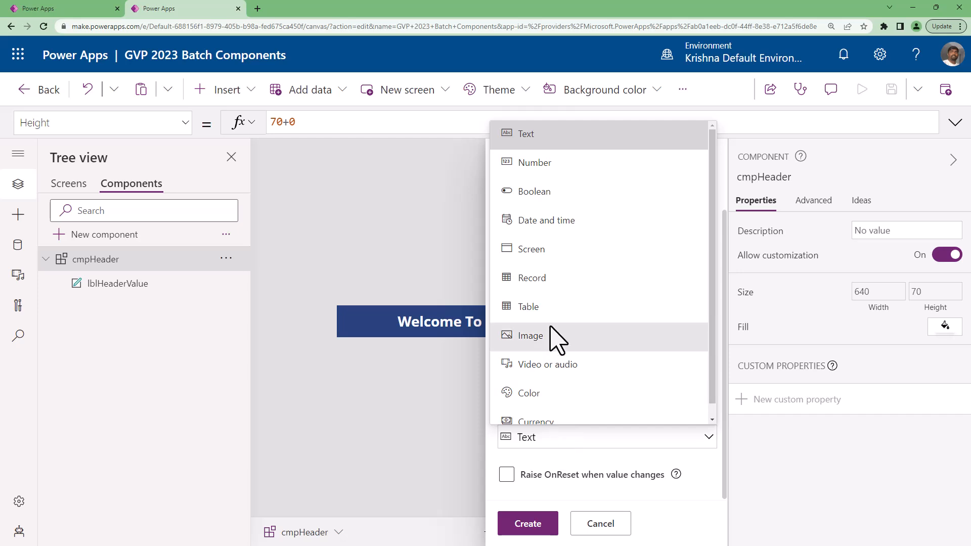
scroll(553, 334, "down", 1)
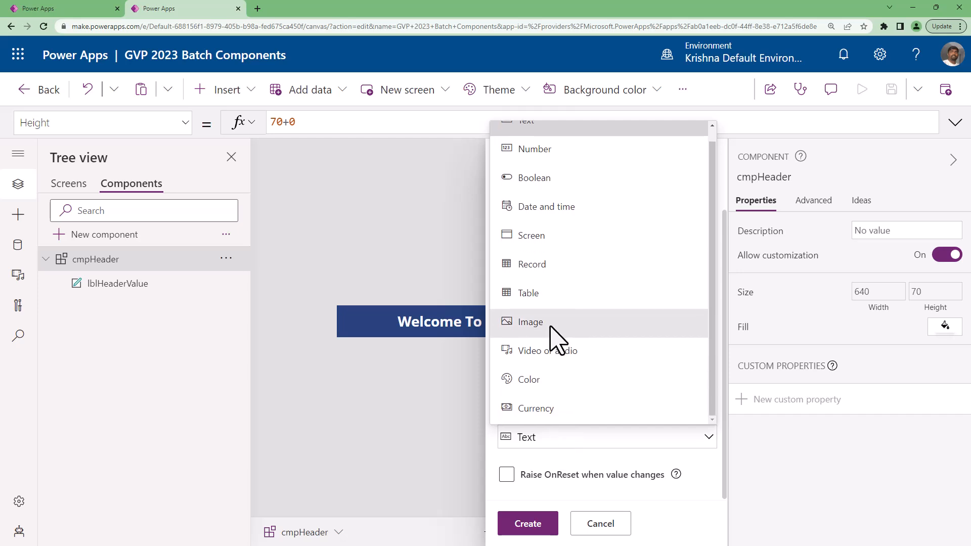
scroll(550, 326, "up", 1)
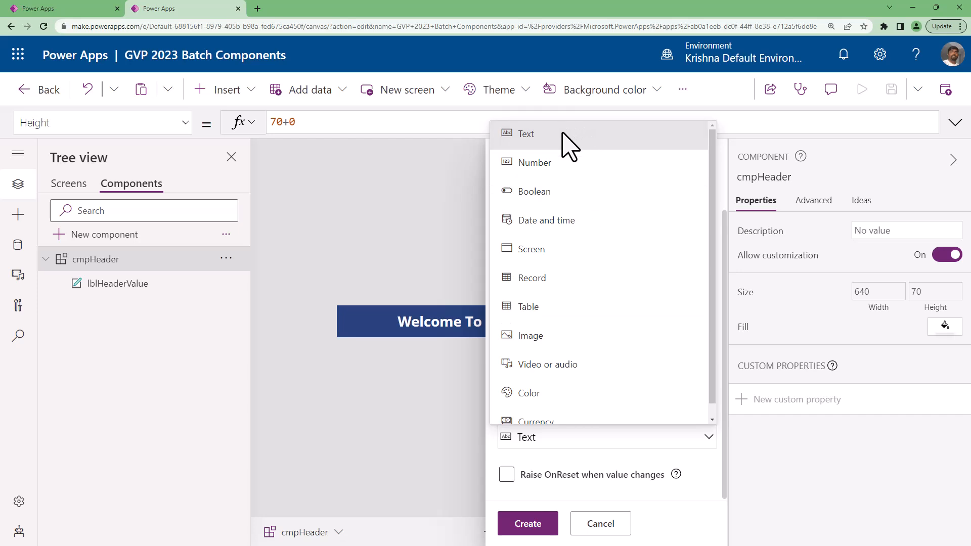
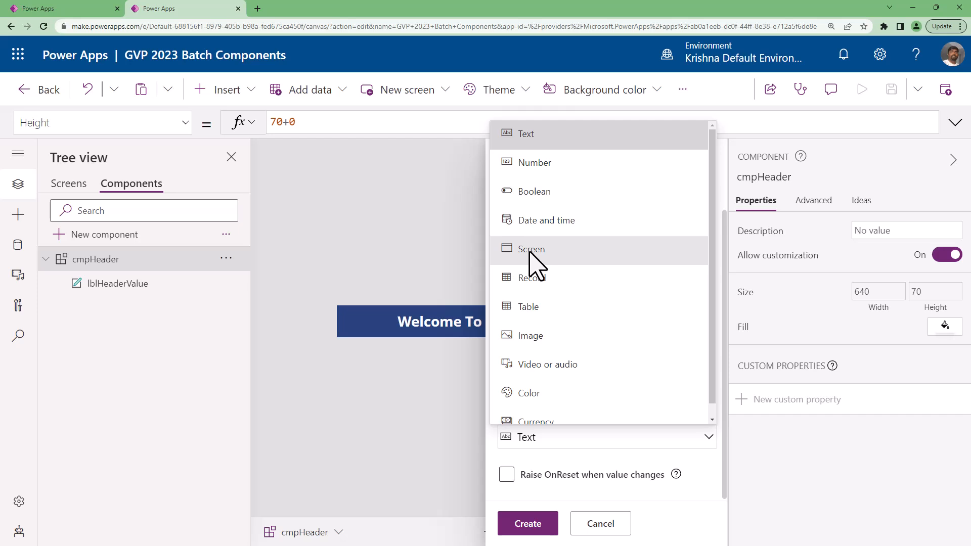
left_click(537, 142)
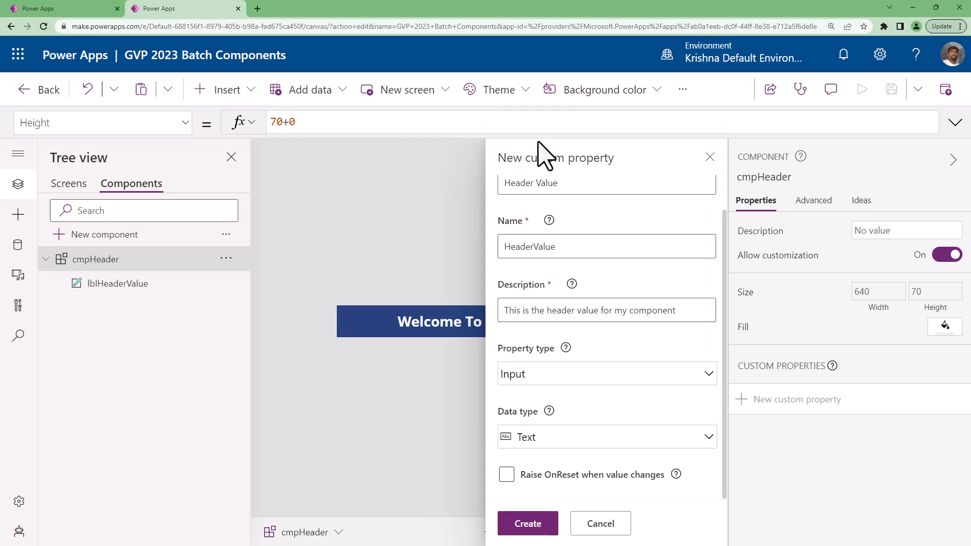
- Enable Raise OnReset when value changes and create the Header Value custom property
left_click(551, 480)
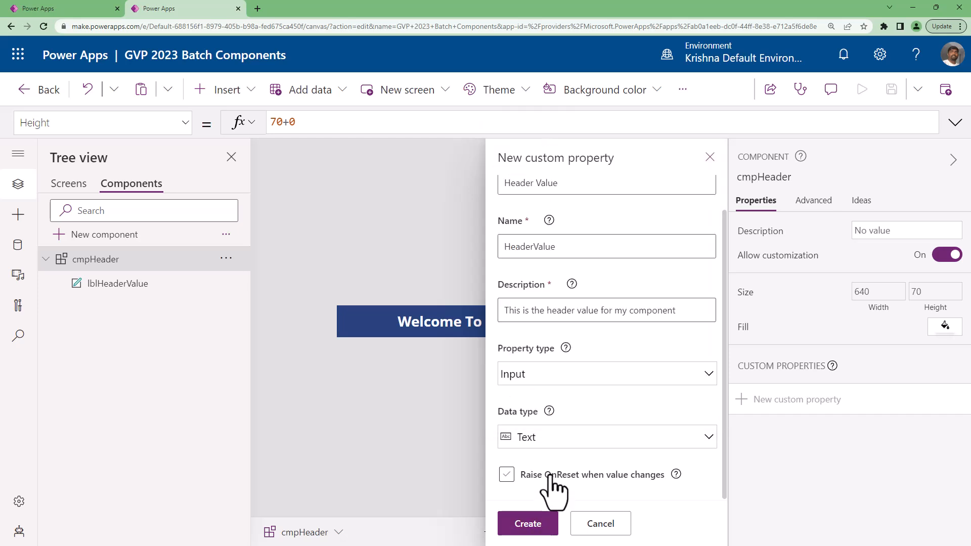
left_click(582, 482)
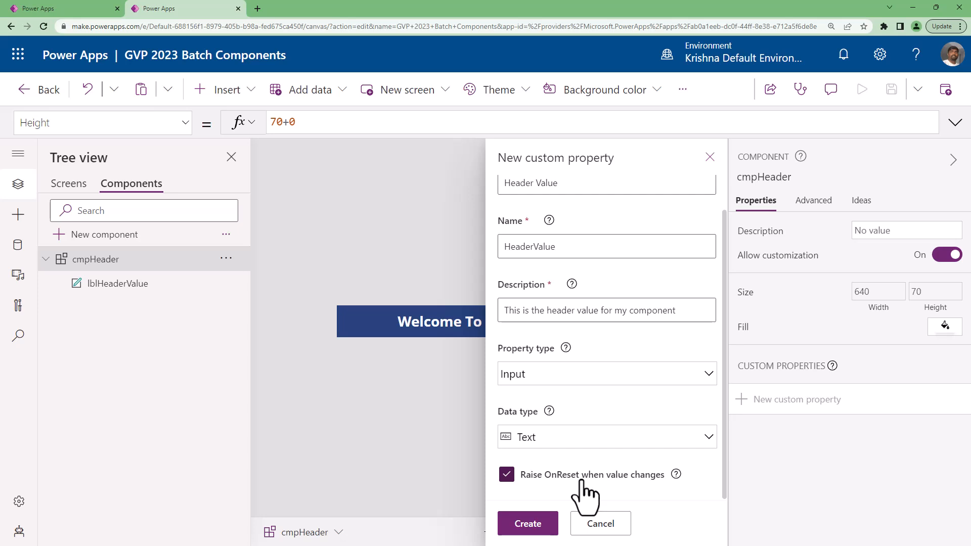
left_click(553, 523)
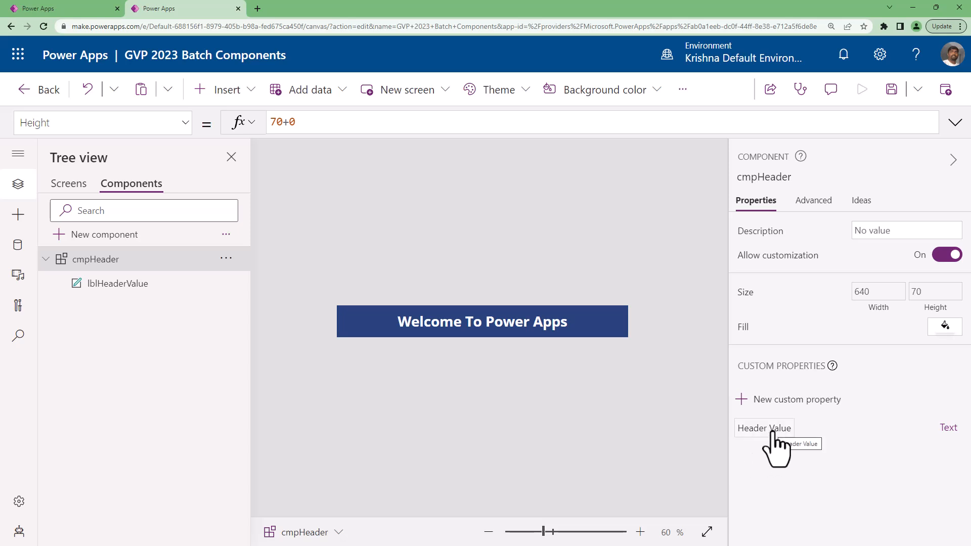
- Set the Text property of lblHeaderValue to the formula cmpHeader.HeaderValue
left_click(419, 337)
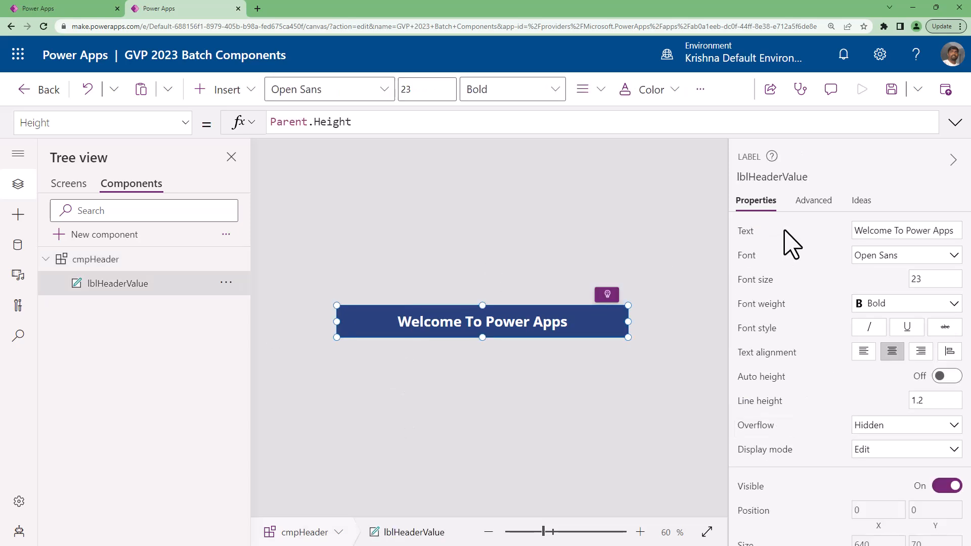
left_click(748, 233)
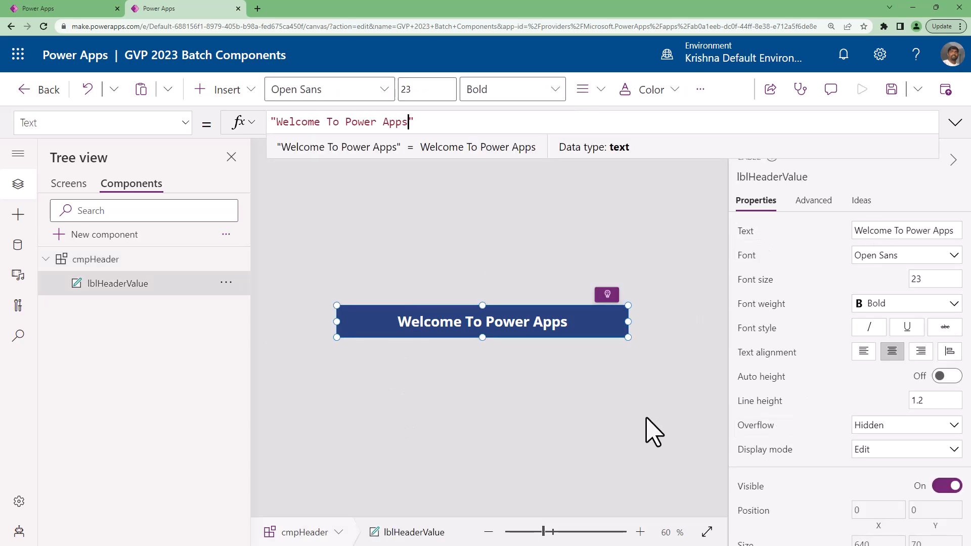
key("ctrl+a")
type("cmp")
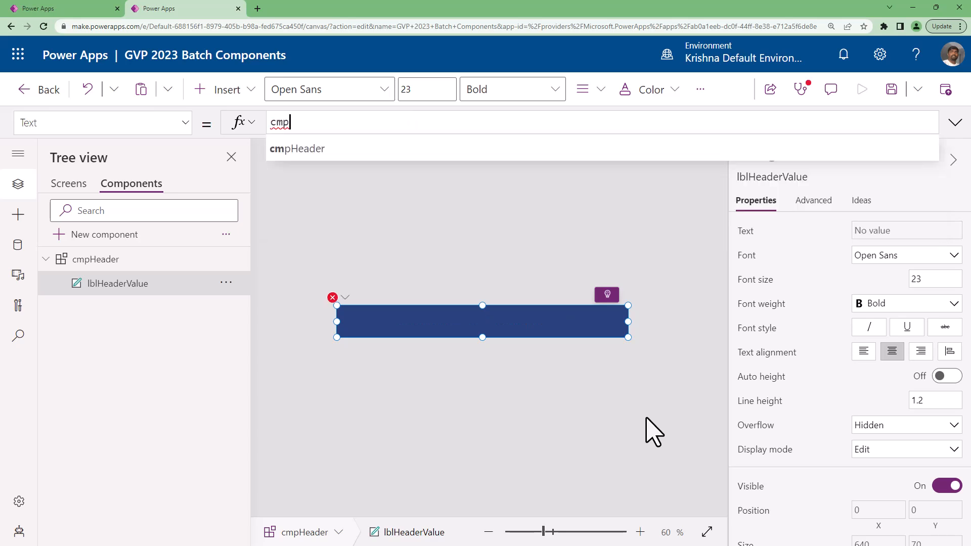
key("Tab")
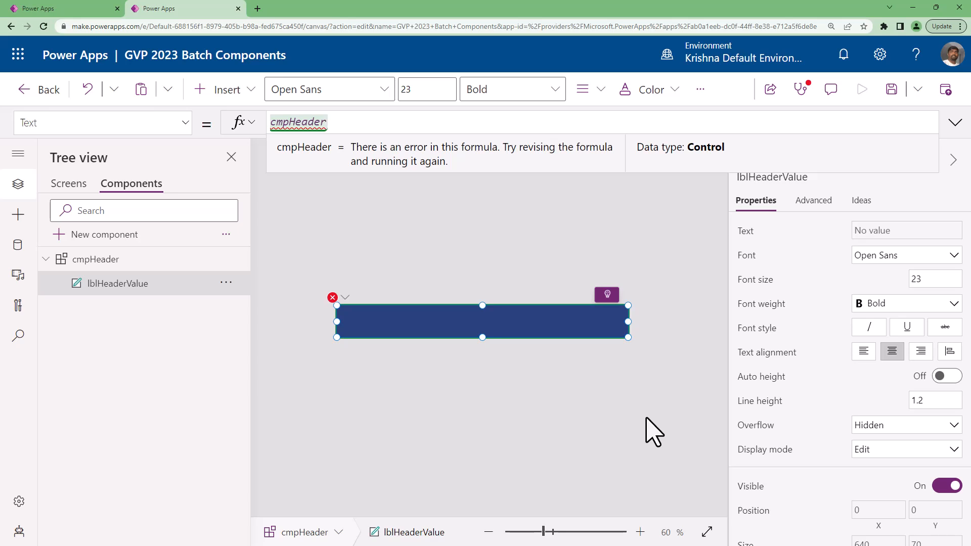
type(".")
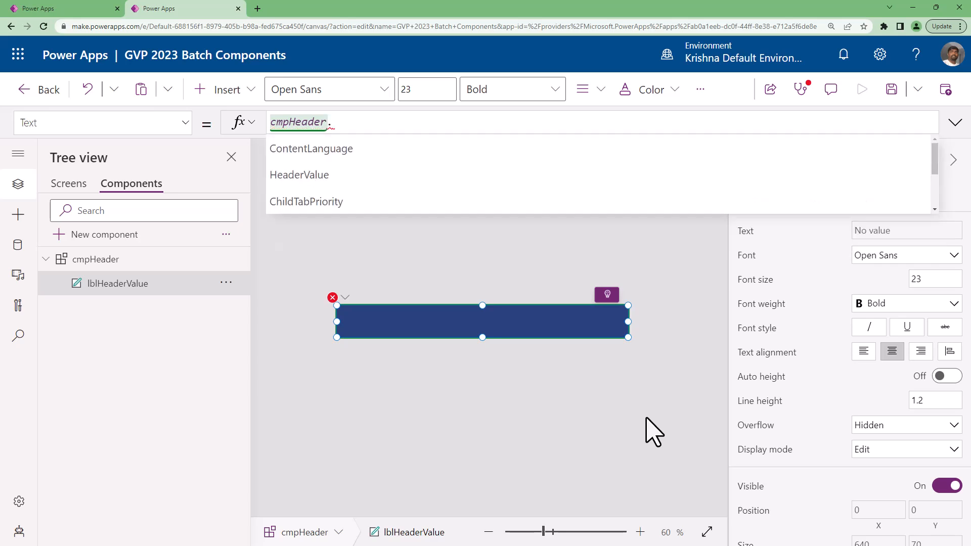
key("Down")
key("Down")
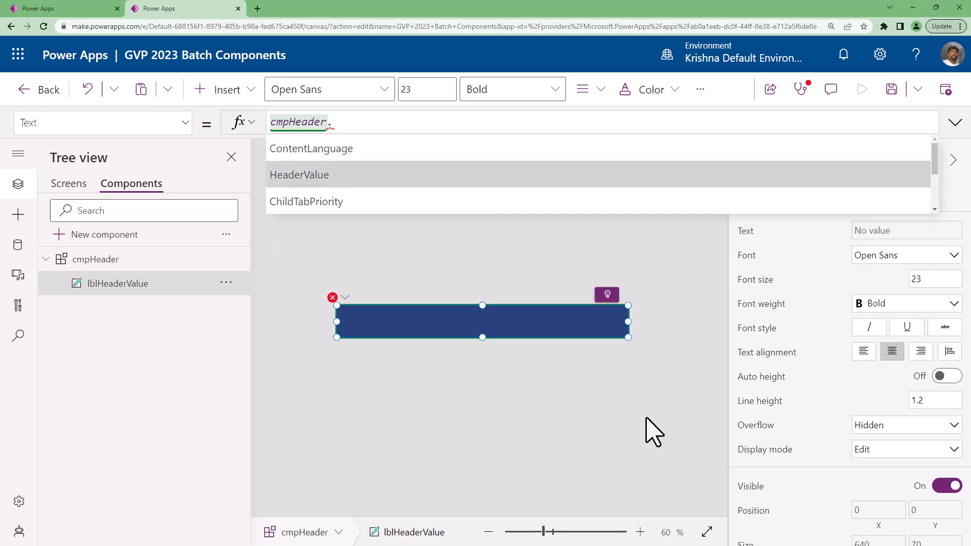
key("Tab")
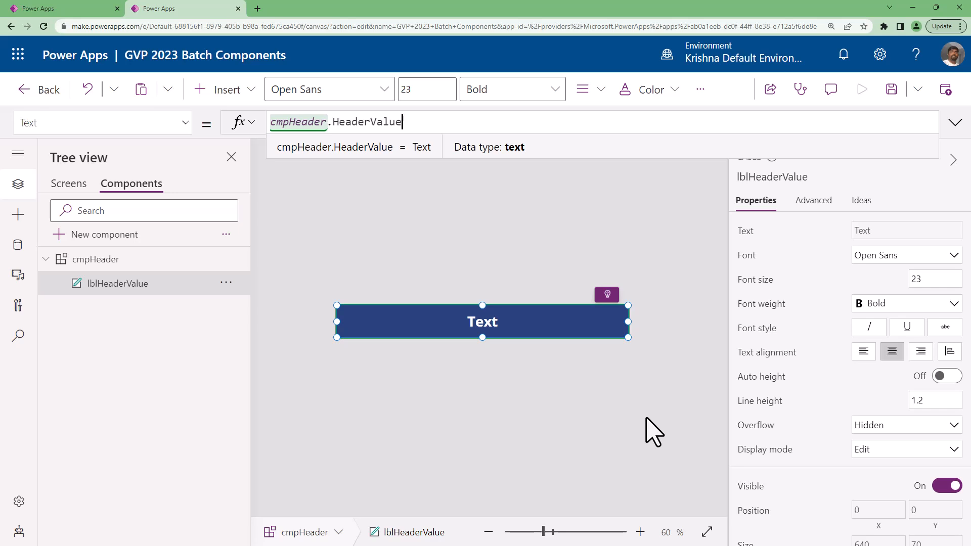
- Rename cmpHeader's Header Value custom property to varHeaderValue, keeping its display name, and save the change
left_click(105, 268)
left_click(769, 428)
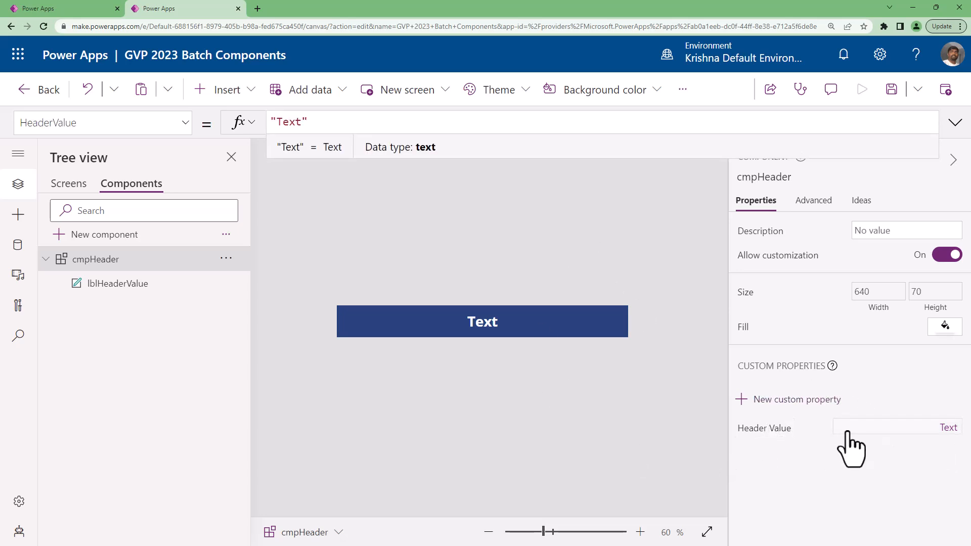
left_click(852, 449)
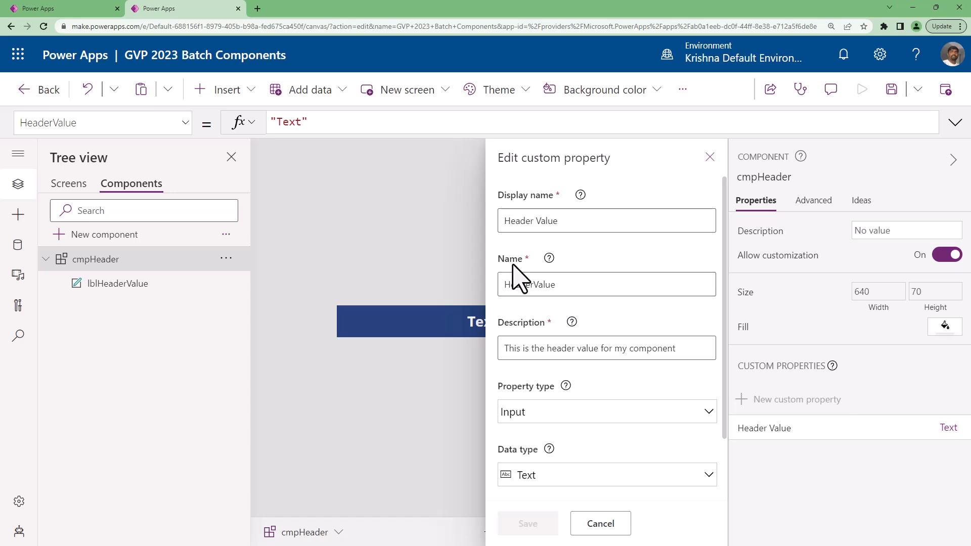
double_click(528, 283)
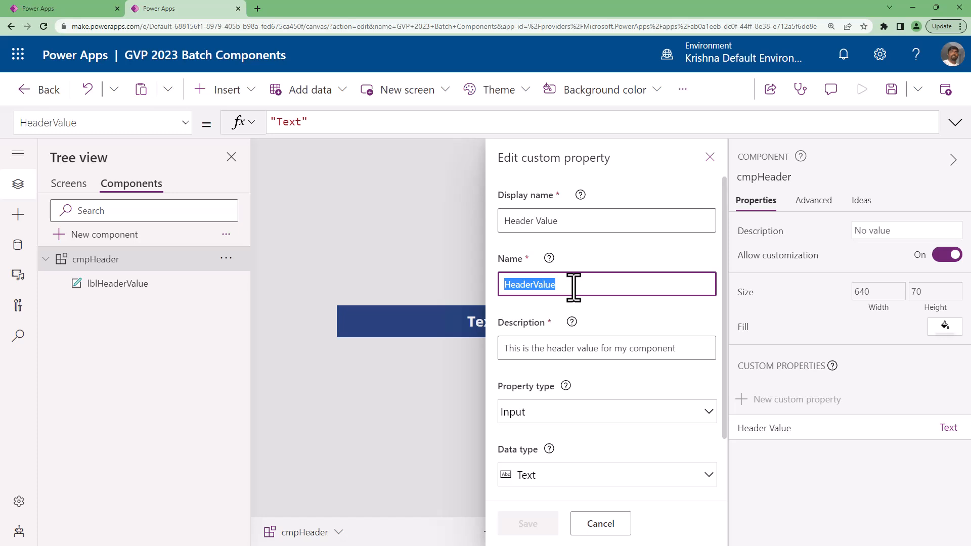
key("Home")
type("var")
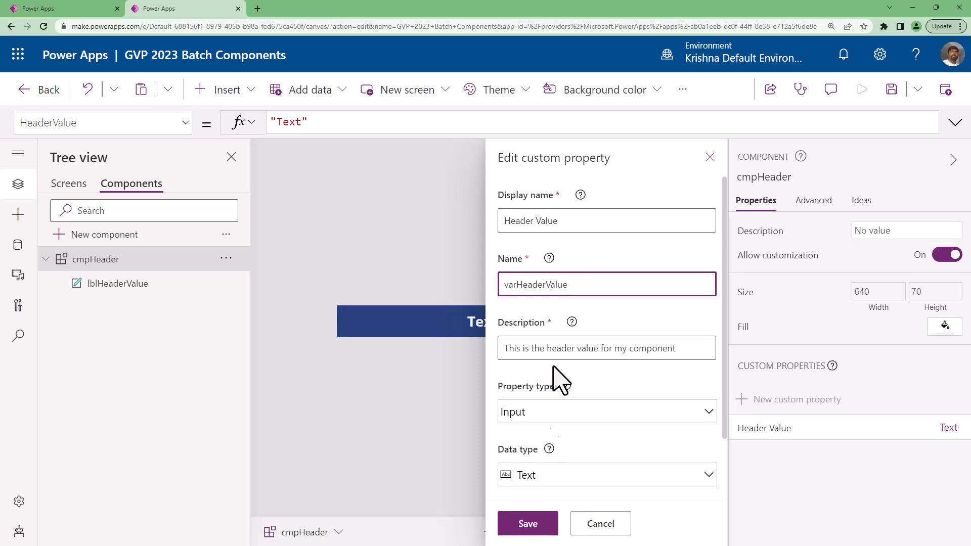
left_click(529, 522)
left_click(531, 360)
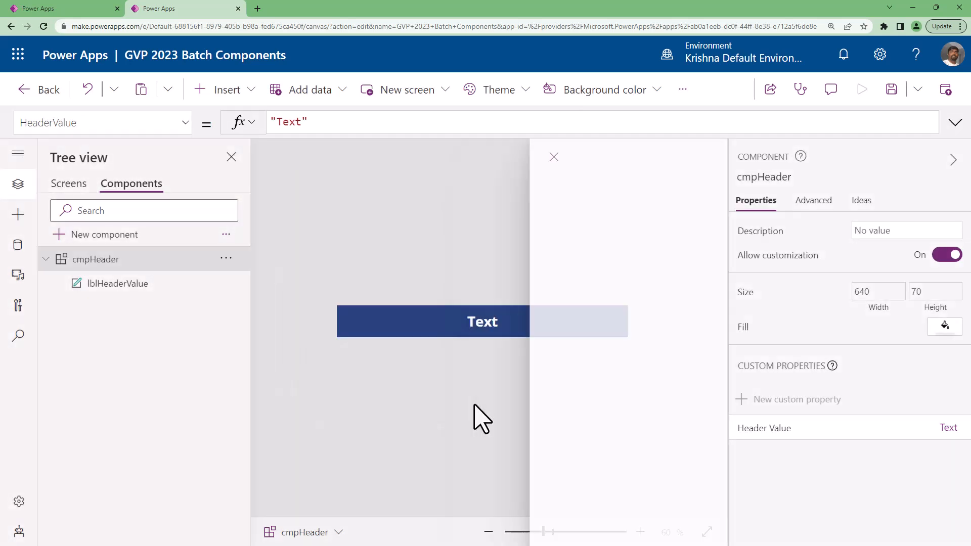
- Update the Text formula of lblHeaderValue to cmpHeader.varHeaderValue
left_click(449, 326)
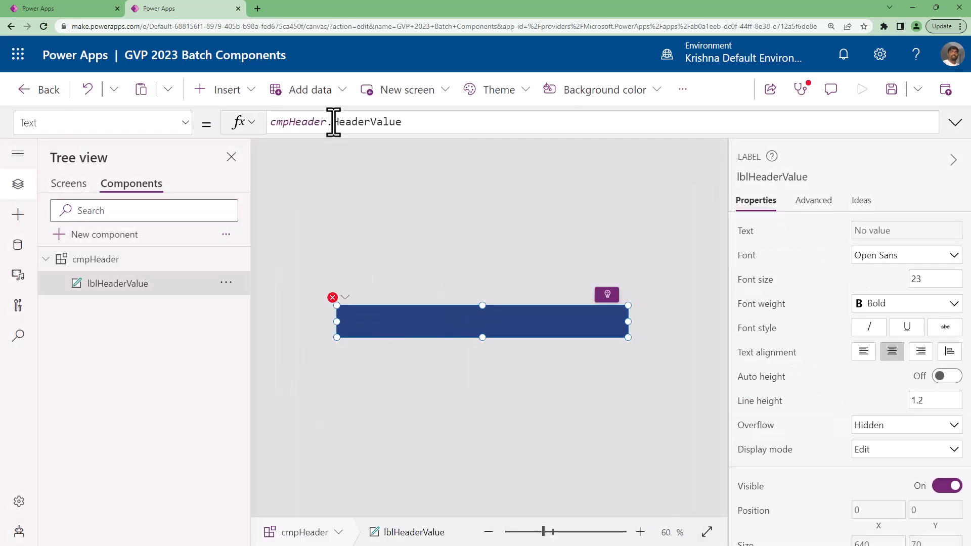
left_click_drag(327, 122, 466, 126)
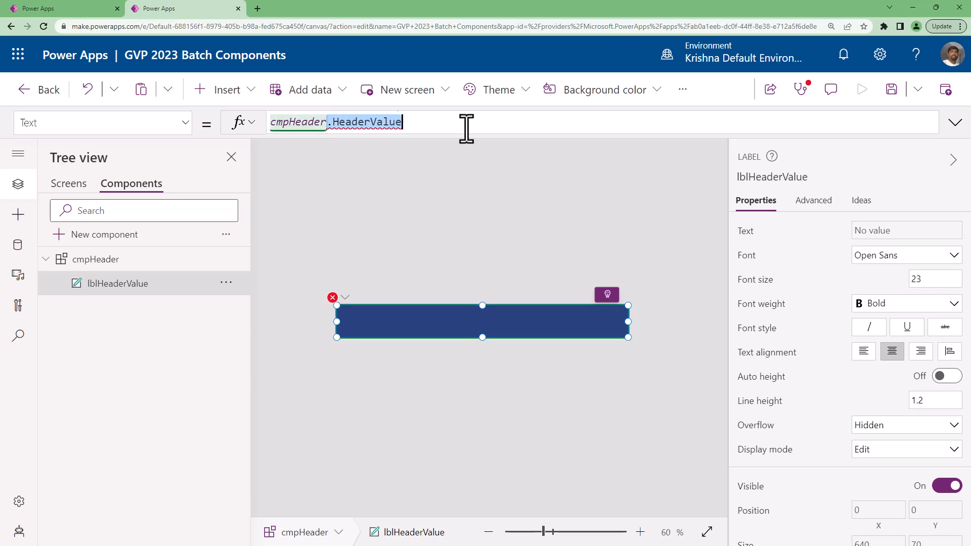
type(".var")
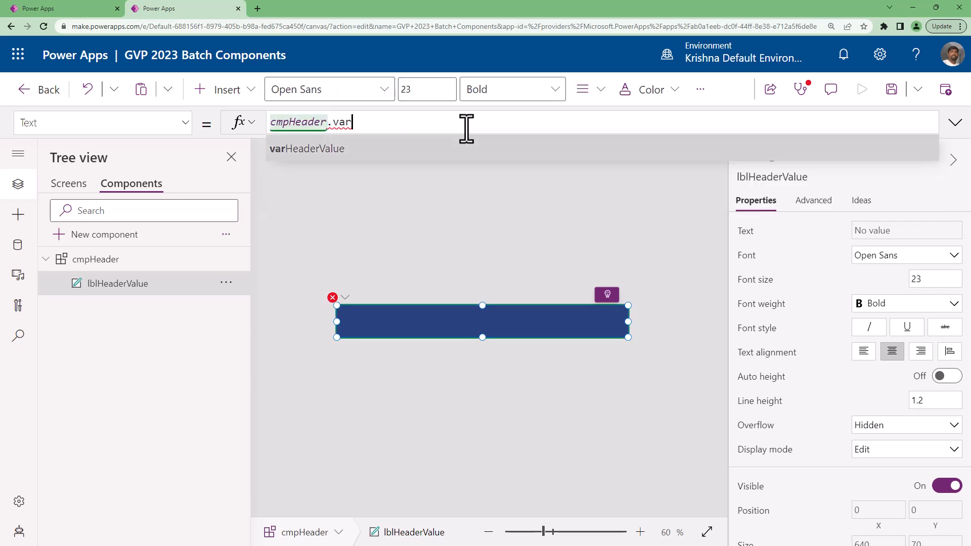
key("Tab")
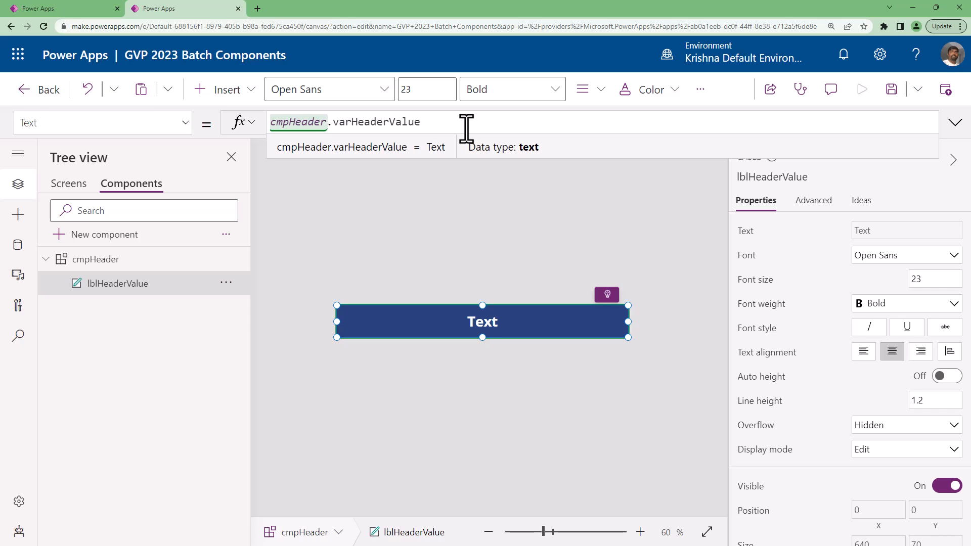
- Set the default value of cmpHeader's varHeaderValue property to "Welcome To Power Apps"
left_click(96, 261)
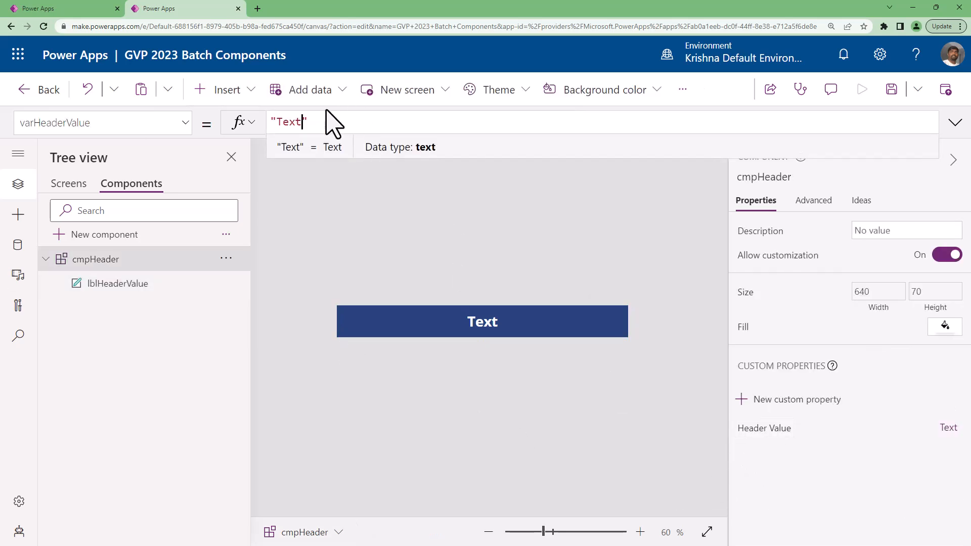
left_click_drag(319, 122, 245, 123)
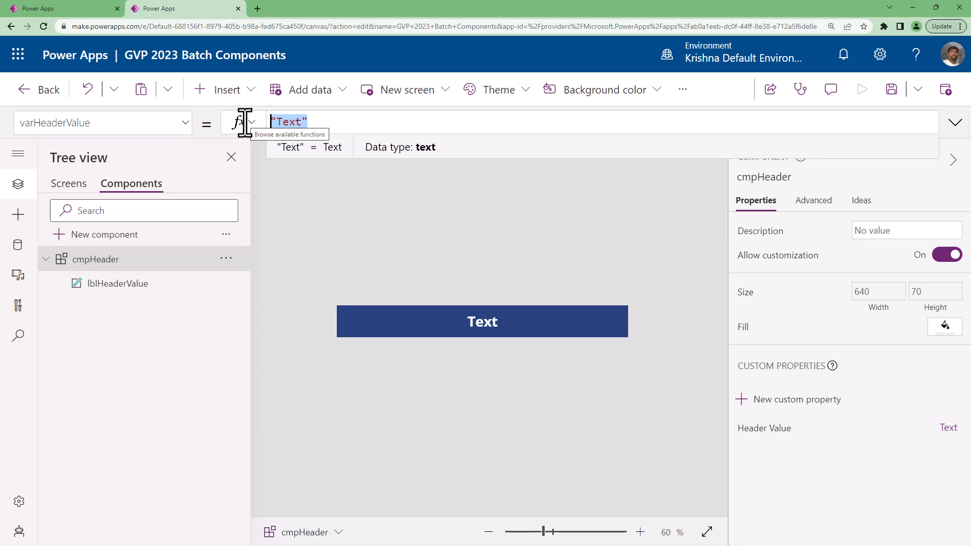
key("Left")
key("Right")
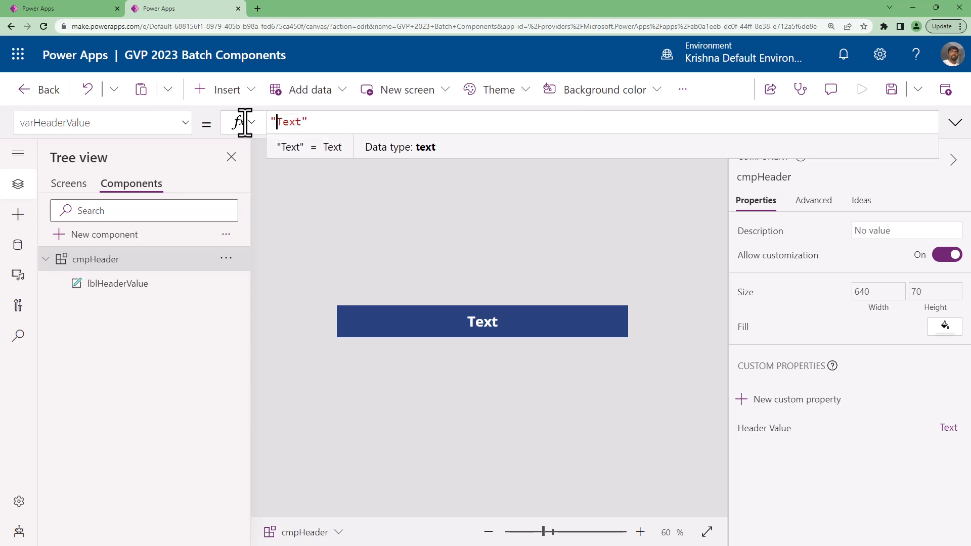
key("ctrl+shift+Right")
type("Welcome To ")
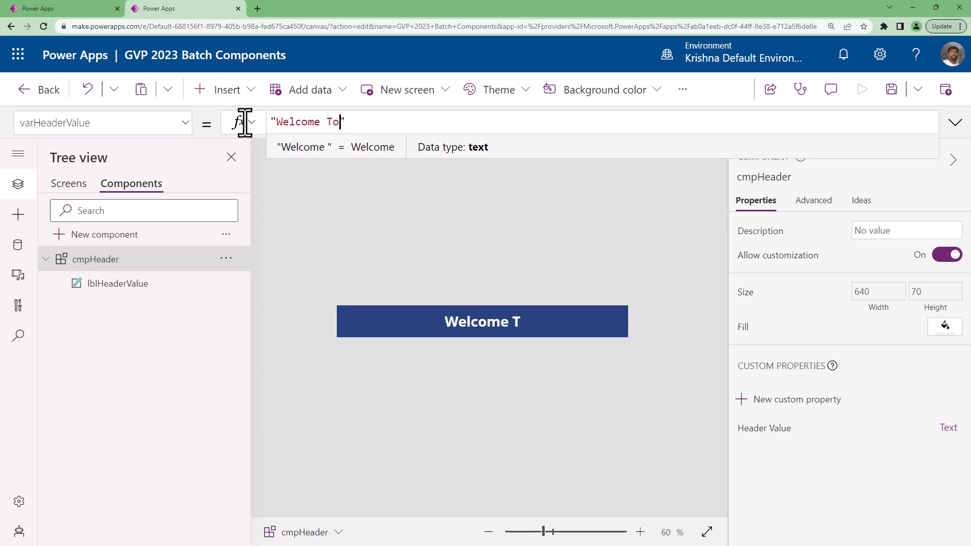
type("Power Apps")
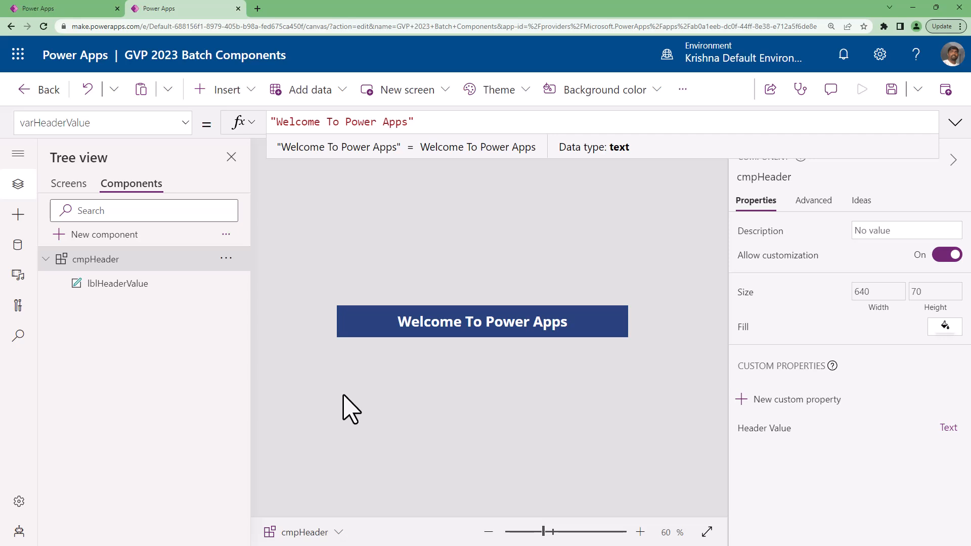
- Publish this version of the component library and switch to the PowerApp Components app
left_click(945, 91)
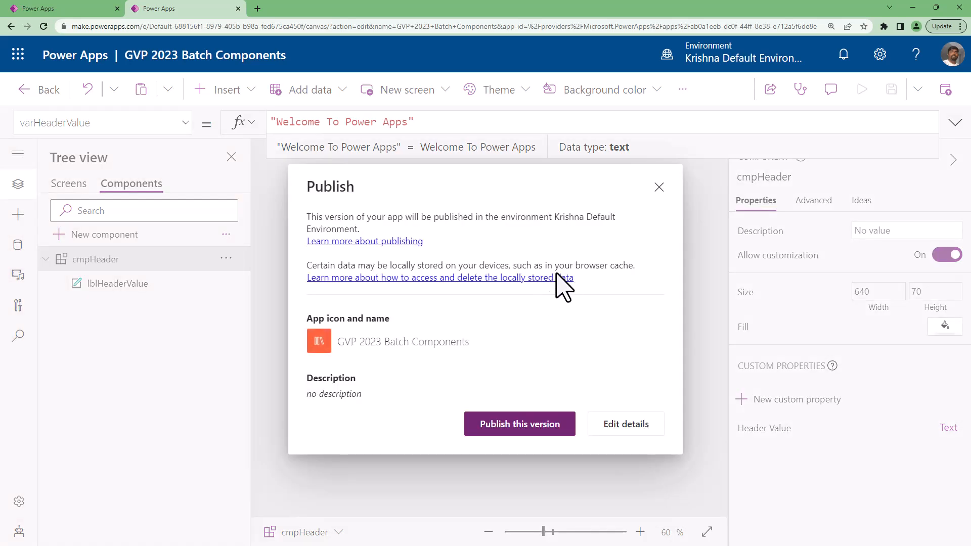
left_click(514, 430)
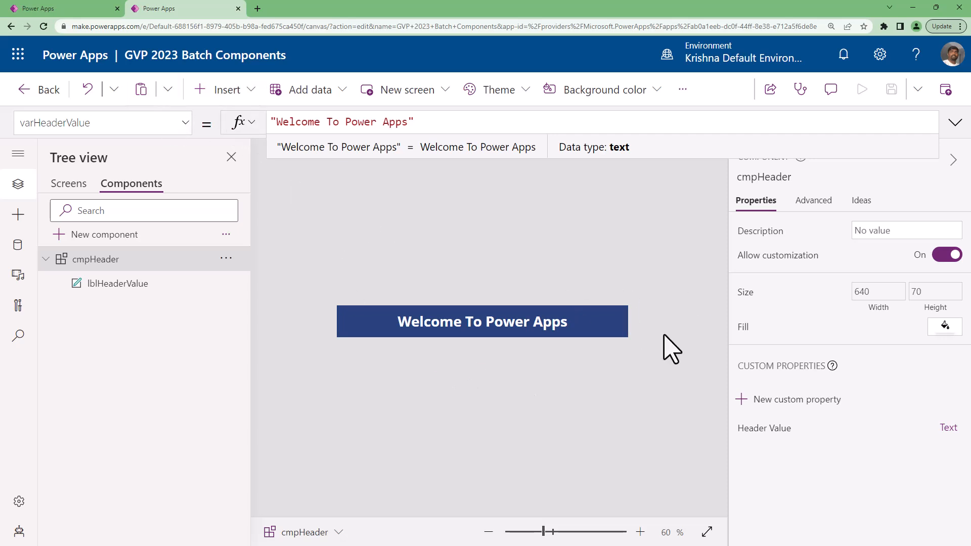
left_click(74, 9)
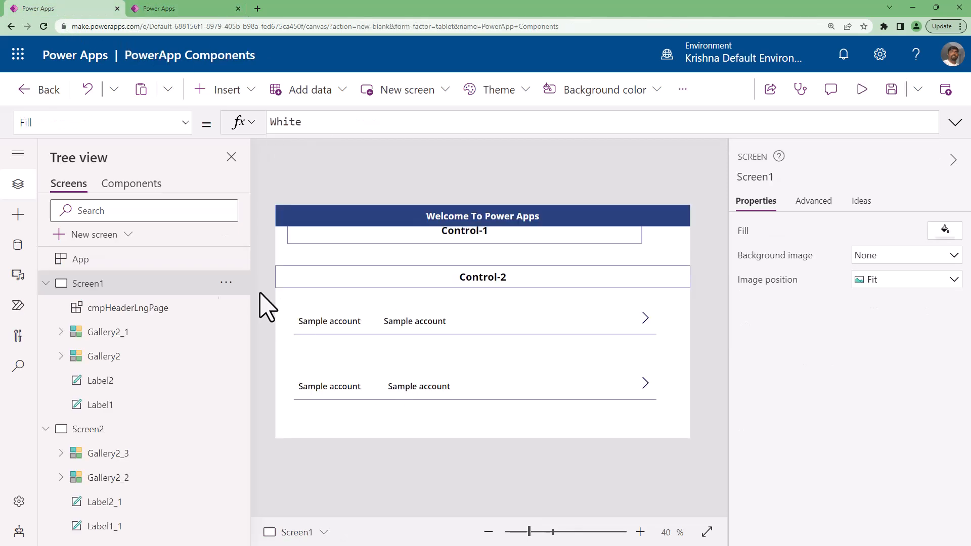
- Remove the outdated cmpHeader library component from the app, including its instance on Screen1
left_click(224, 309)
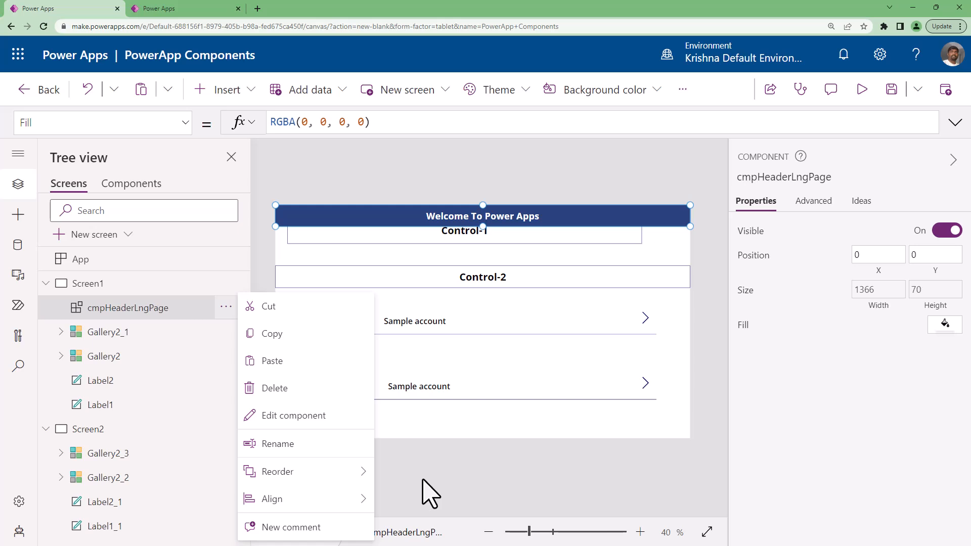
left_click(387, 435)
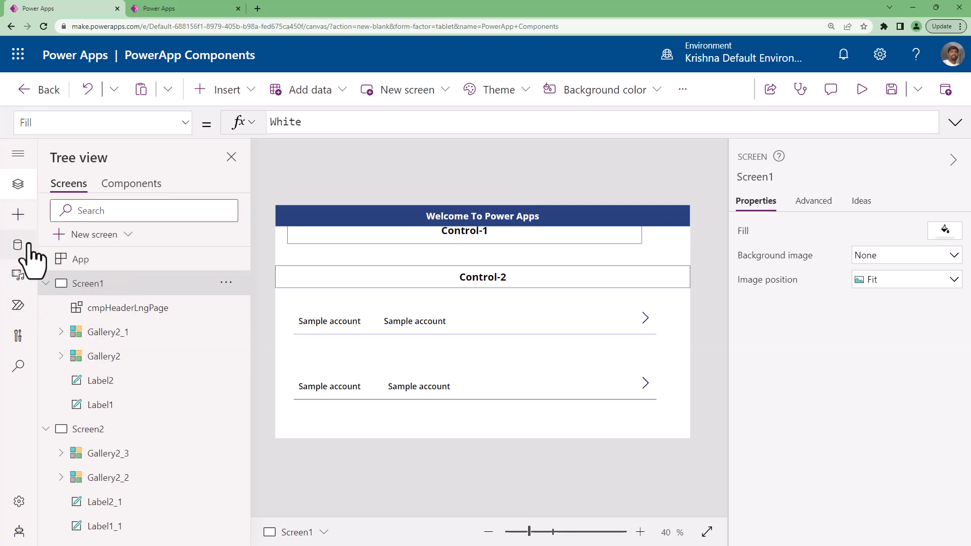
left_click(18, 215)
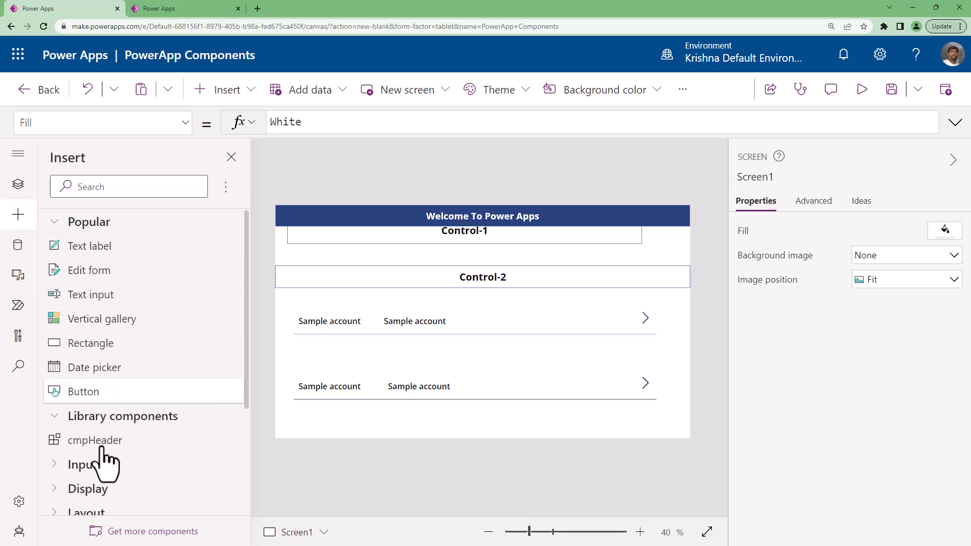
left_click(226, 441)
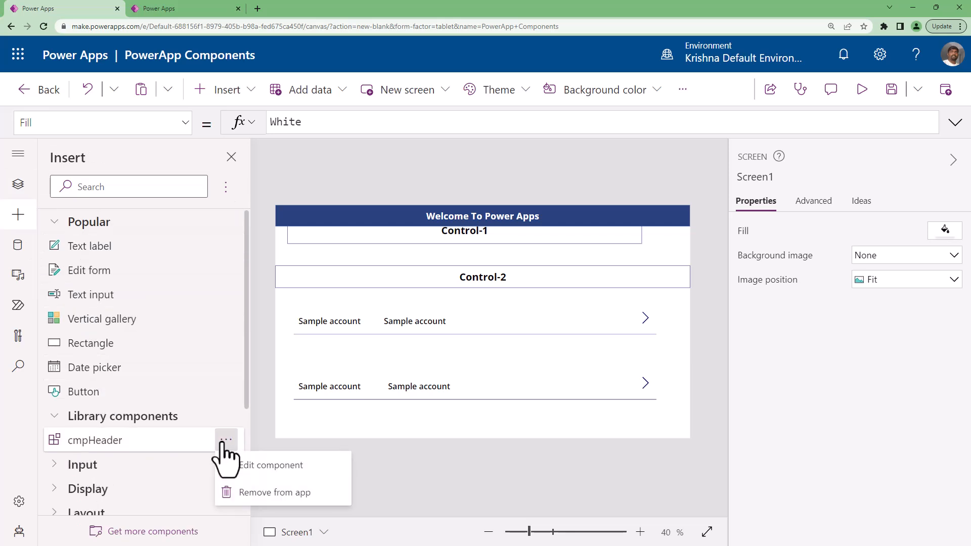
left_click(238, 494)
left_click(544, 356)
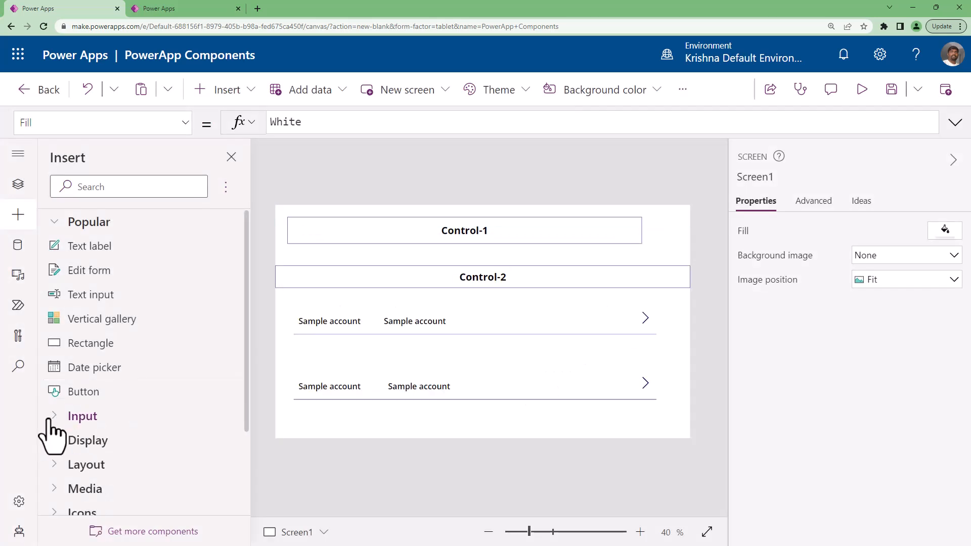
- Import the cmpHeader component from the GVP 2023 Batch Components library into the app
left_click(52, 418)
left_click(53, 418)
left_click(137, 538)
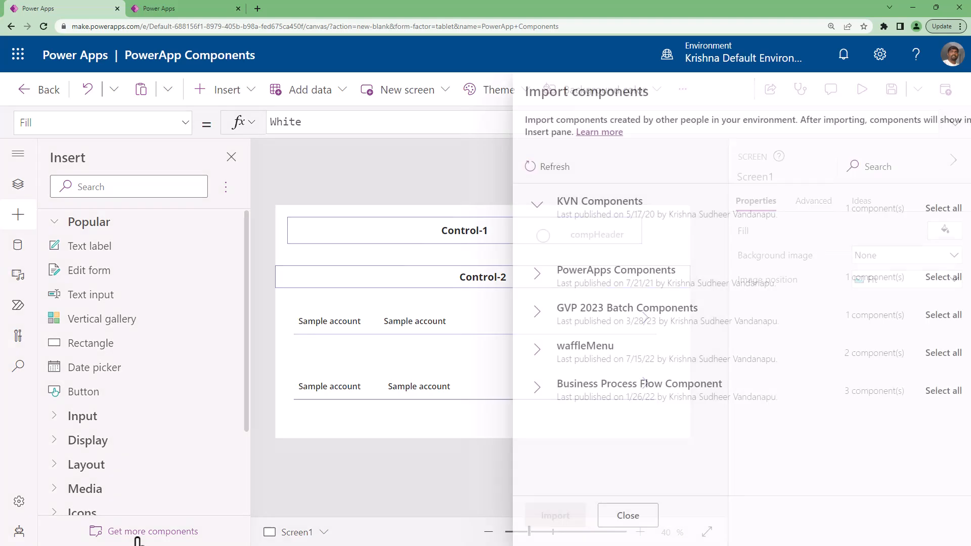
left_click(509, 309)
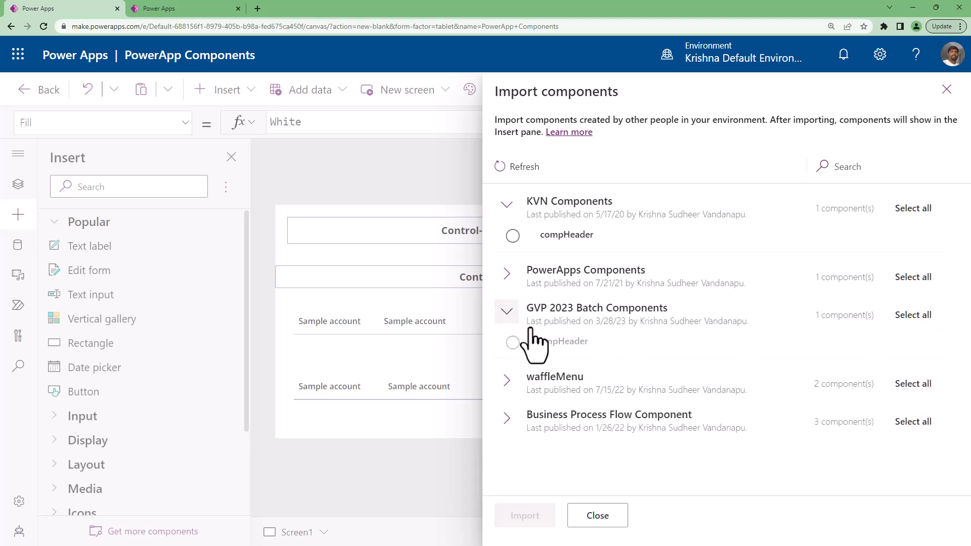
left_click(559, 343)
left_click(511, 521)
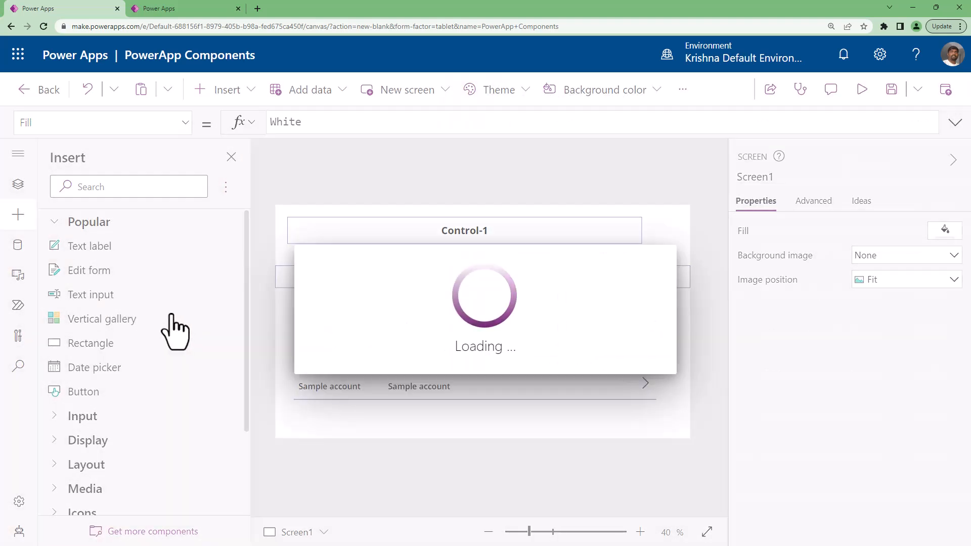
- Insert the cmpHeader library component on Screen1 and rename the instance to cmpHeaderLngPage
left_click(137, 445)
left_click(17, 183)
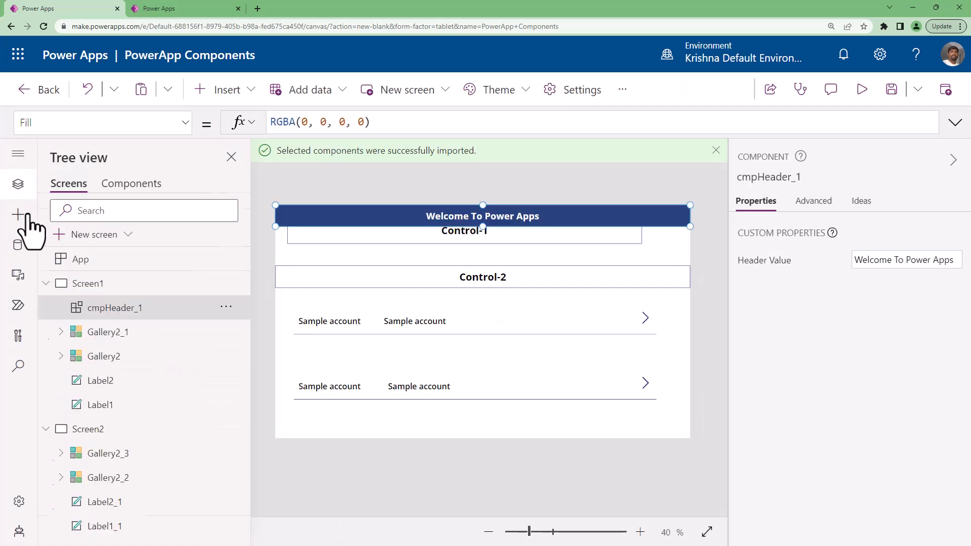
double_click(147, 309)
left_click(189, 308)
type("LogPage")
key("Return")
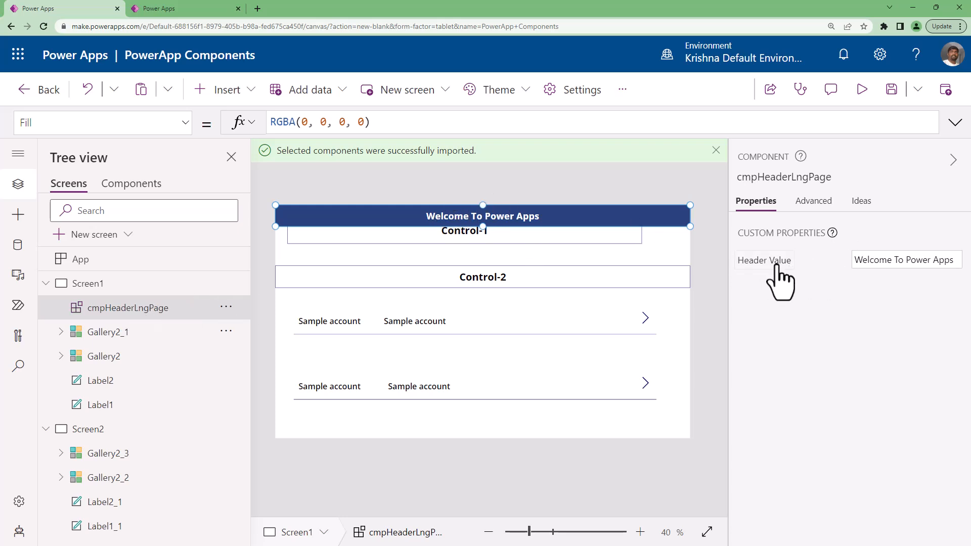
- Set the Header Value of cmpHeaderLngPage to "Demo on Components" and check its varHeaderValue formula
left_click(957, 262)
key("ctrl+a")
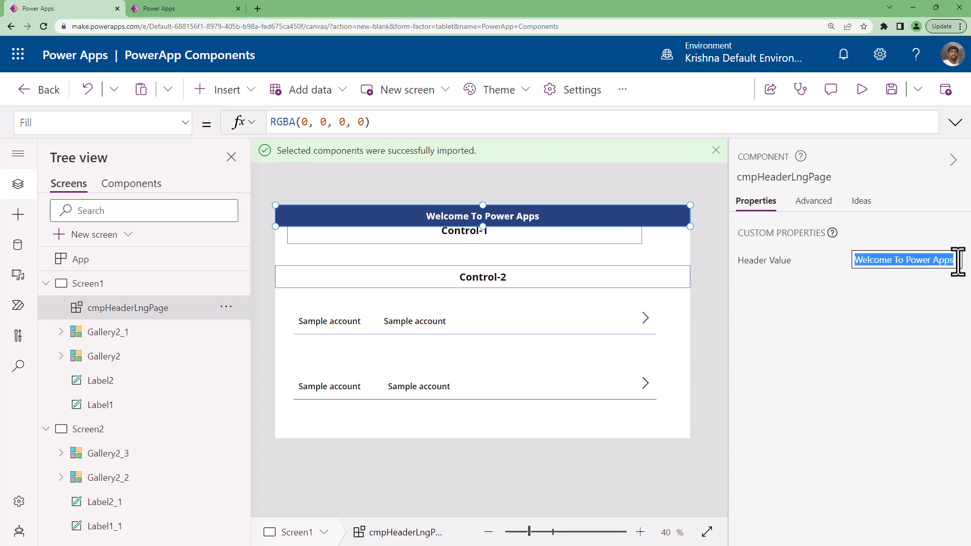
type("Demo")
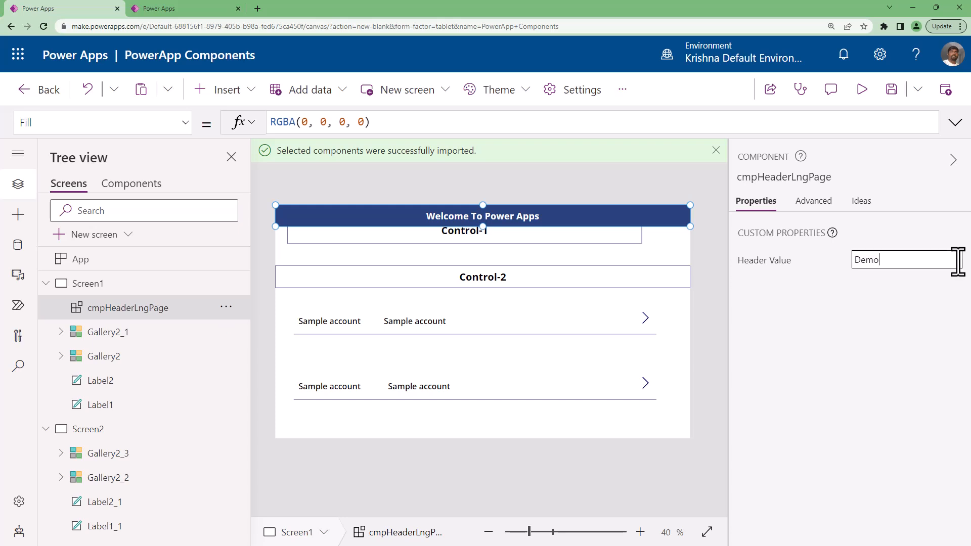
type(" on Components")
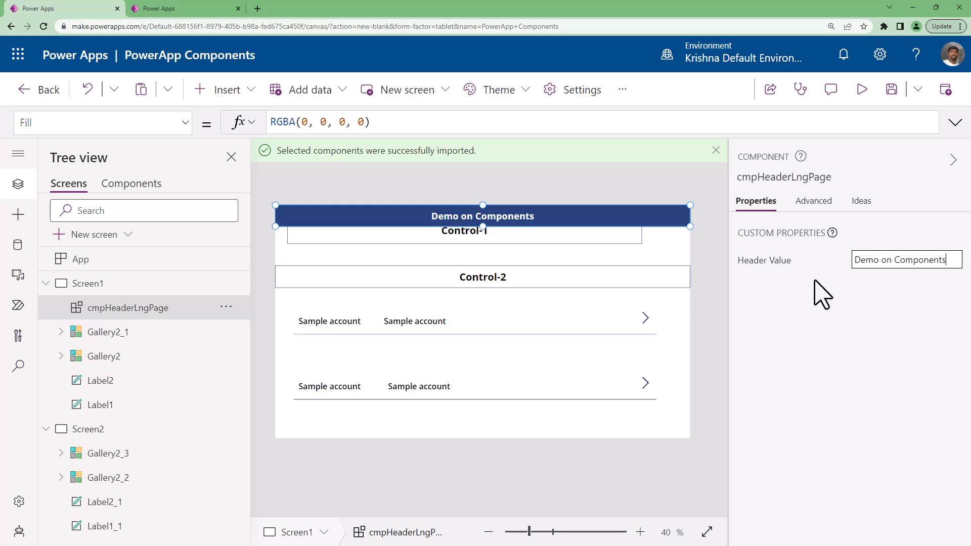
left_click(787, 260)
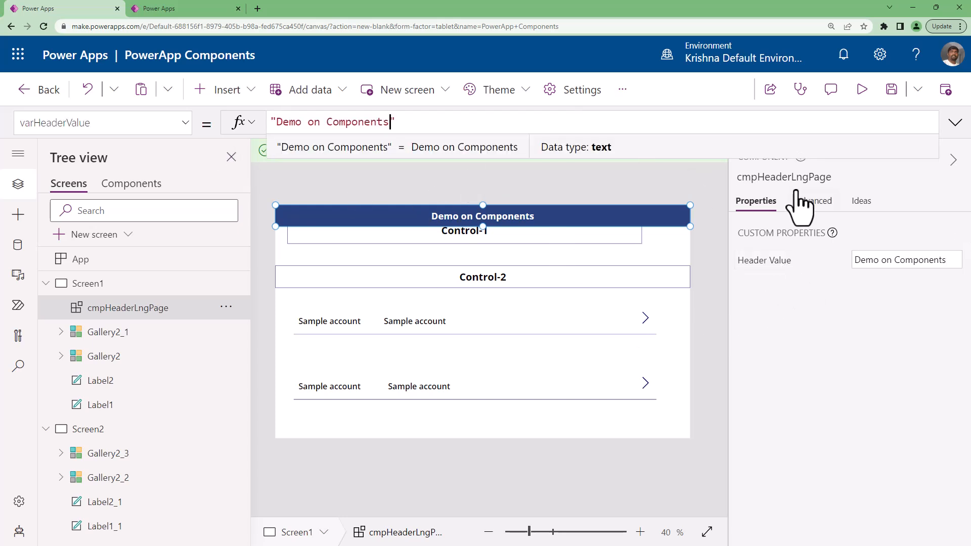
left_click(702, 194)
left_click(557, 218)
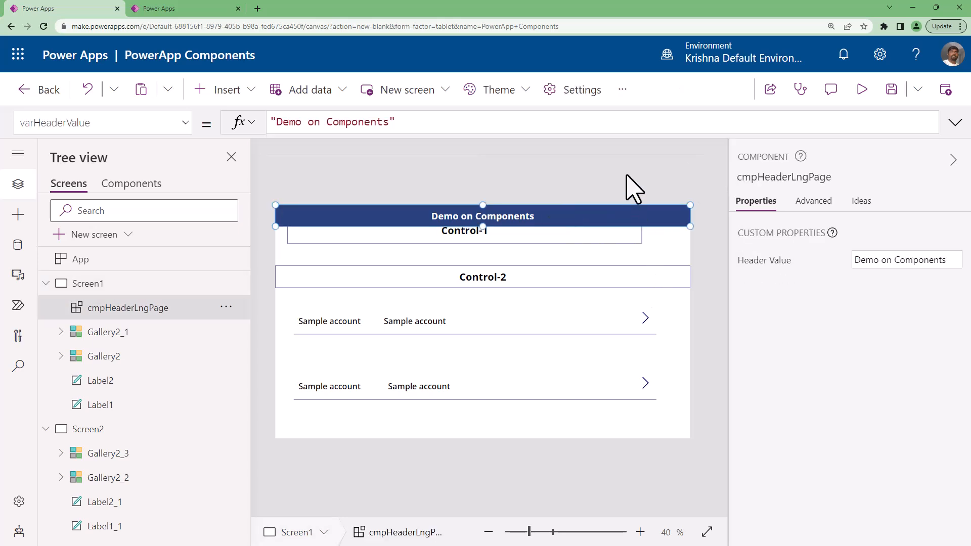
- Insert the cmpHeader library component on Screen2
left_click(46, 283)
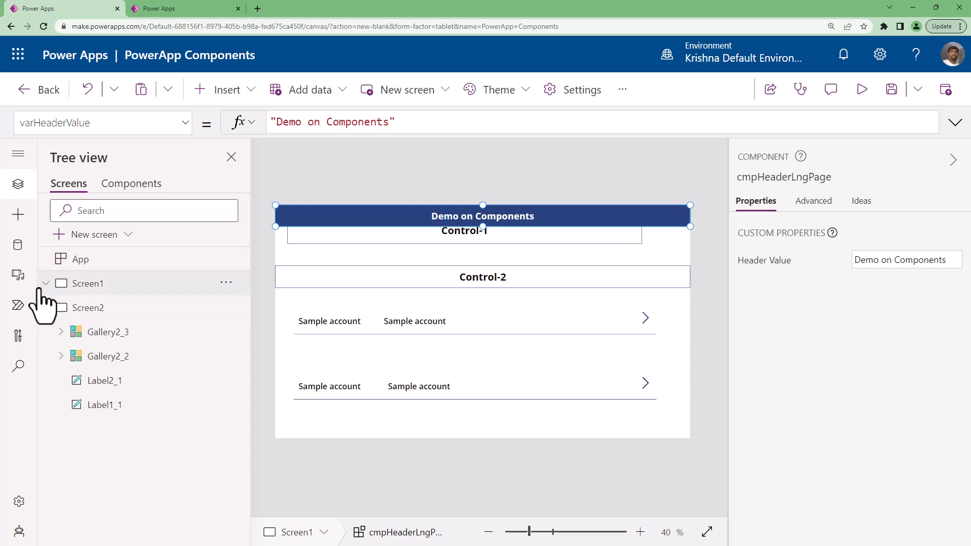
left_click(100, 310)
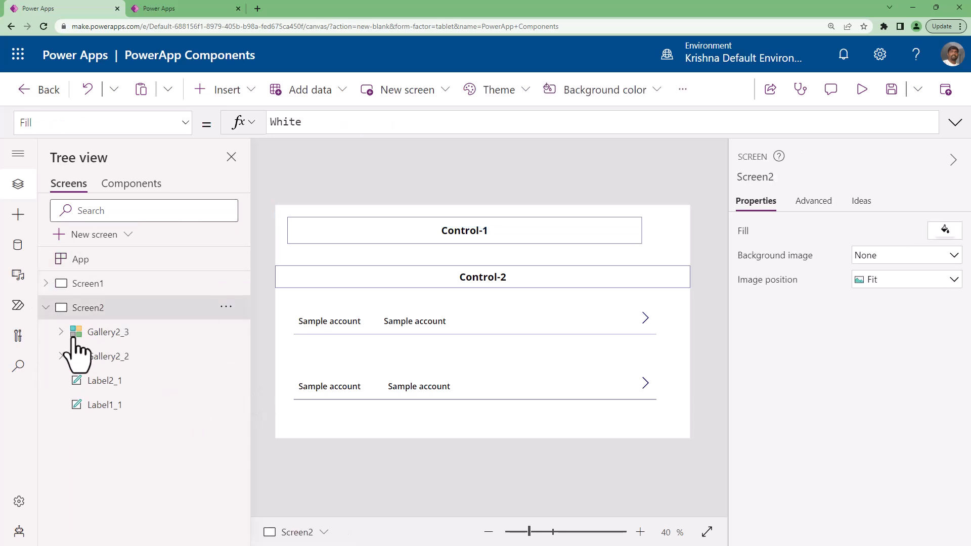
left_click(17, 214)
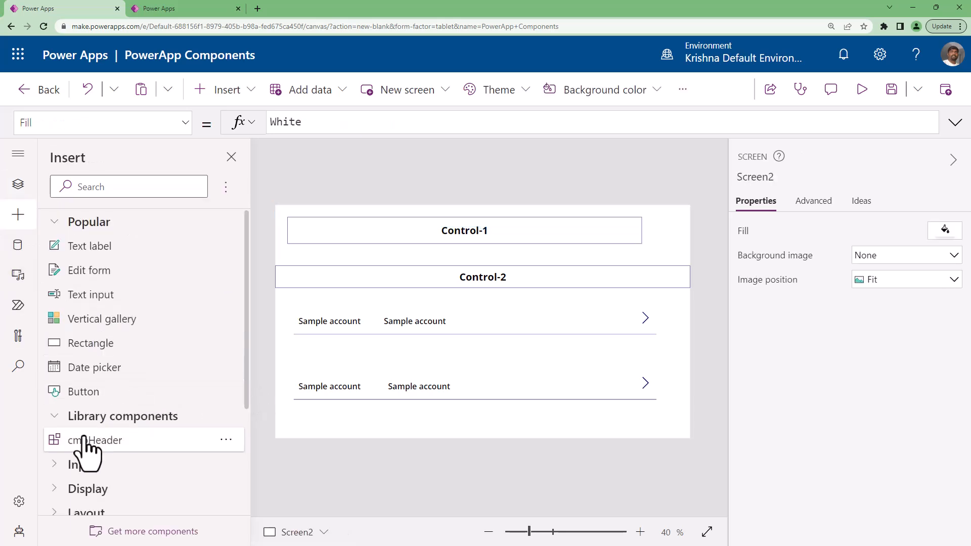
left_click(19, 185)
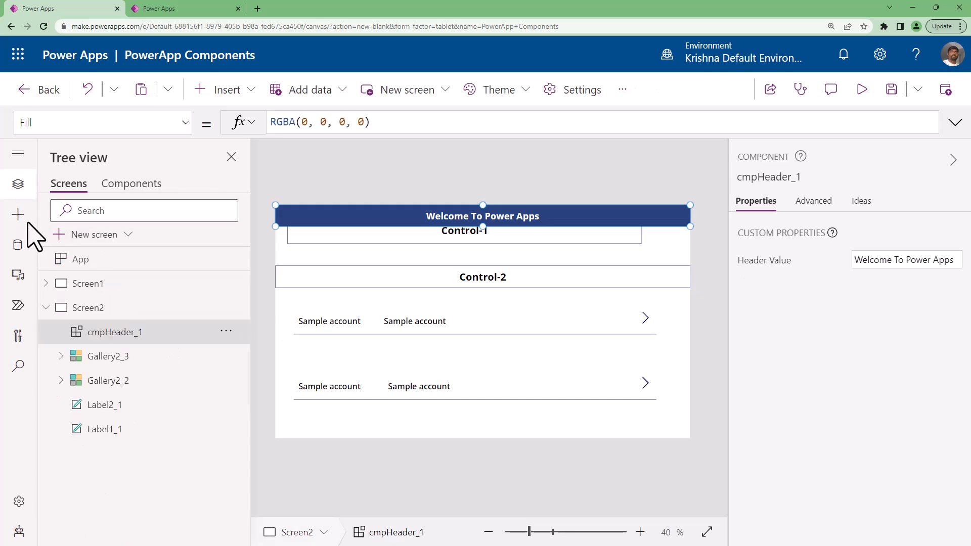
- Set the Header Value of the header component on Screen2 to "Screen 2 Value"
left_click(929, 260)
key("ctrl+a")
type("Scr")
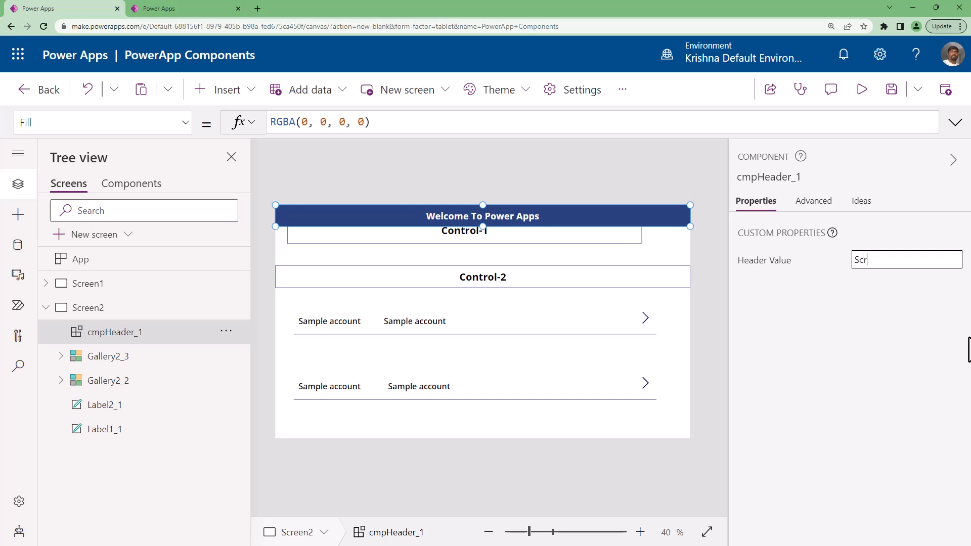
type("een 2 Value")
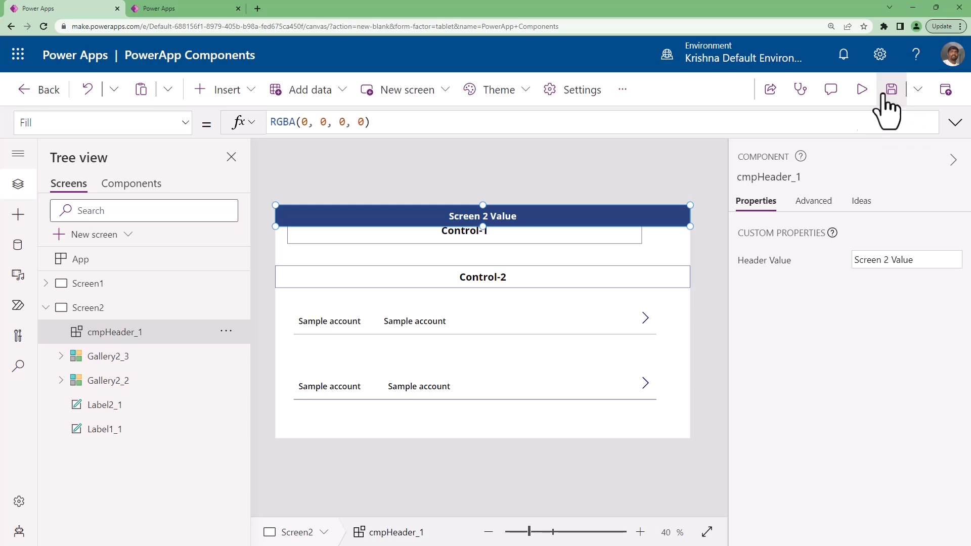
- Switch to the GVP 2023 Batch Components library and start a new cmpHeader custom property with the display name "Background Color"
left_click(195, 10)
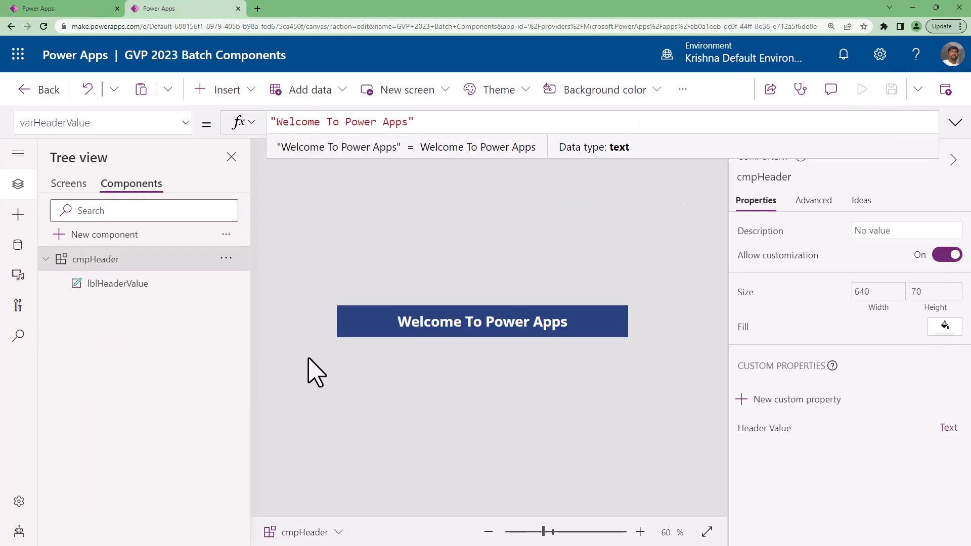
left_click(782, 405)
left_click(605, 221)
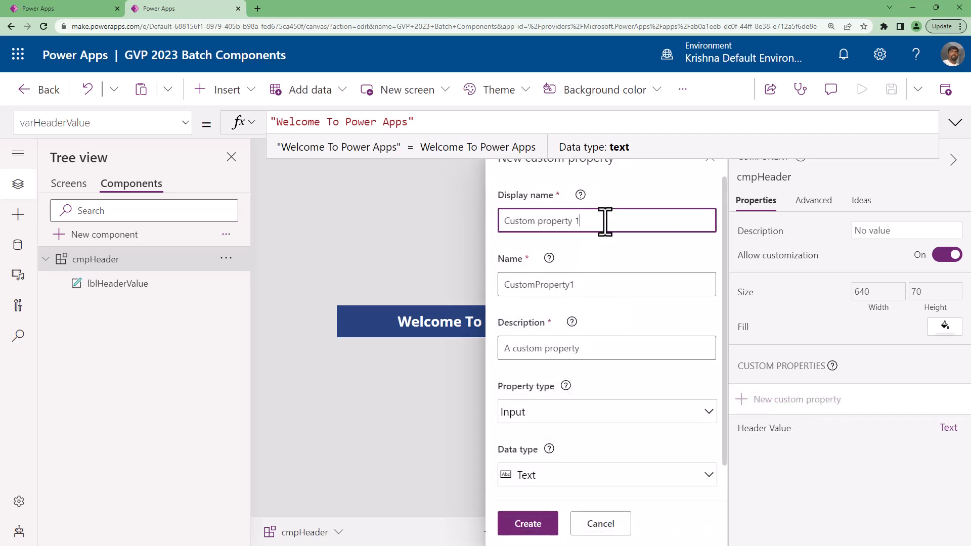
key("ctrl+a")
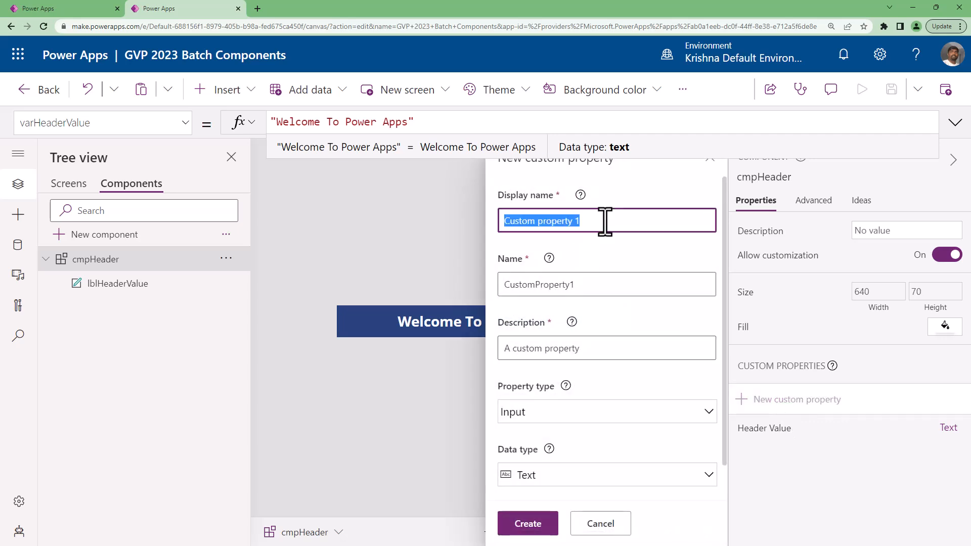
type("Background Col")
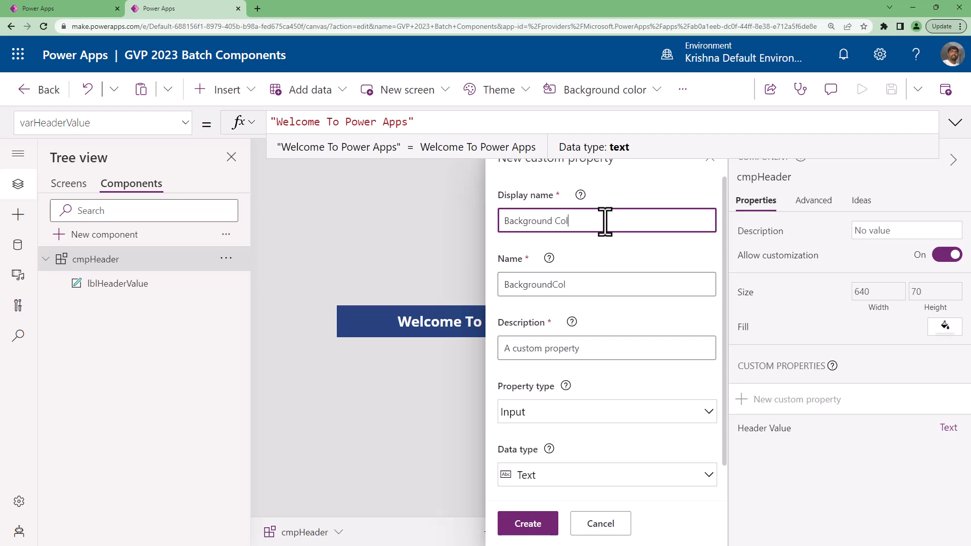
type("ot=")
key("BackSpace")
key("BackSpace")
key("BackSpace")
- Change the new custom property's name to varBgColor
left_click(553, 284)
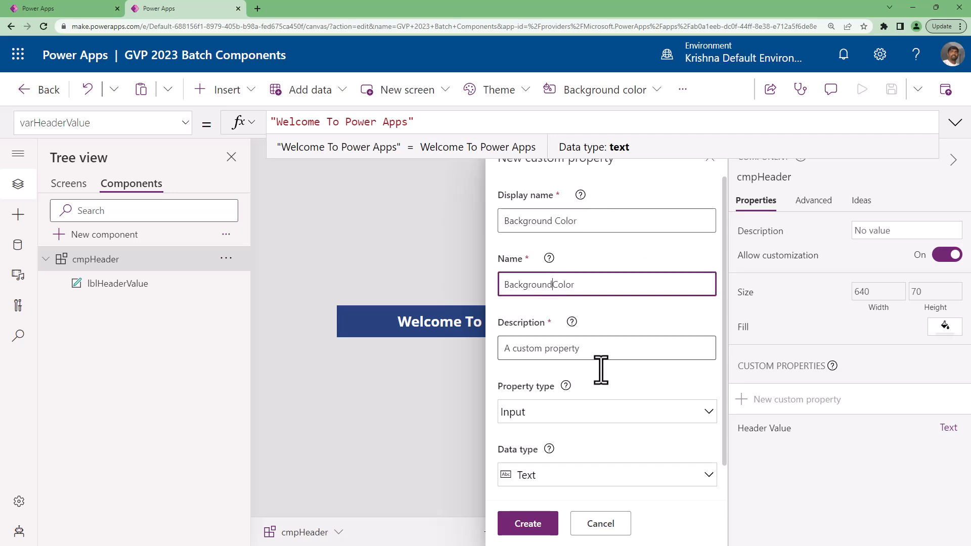
key("BackSpace")
key("BackSpace")
key("BackSpace")
key("BackSpace")
key("BackSpace")
key("BackSpace")
key("BackSpace")
key("BackSpace")
key("BackSpace")
type("g")
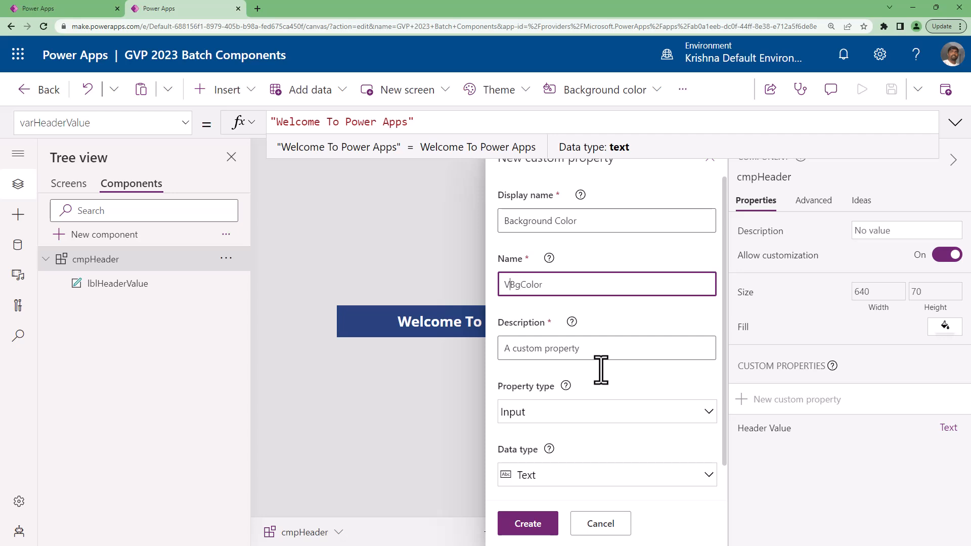
type("var")
- Set the data type of the Background Color property to Color and create it as an input property
left_click(576, 481)
left_click(576, 482)
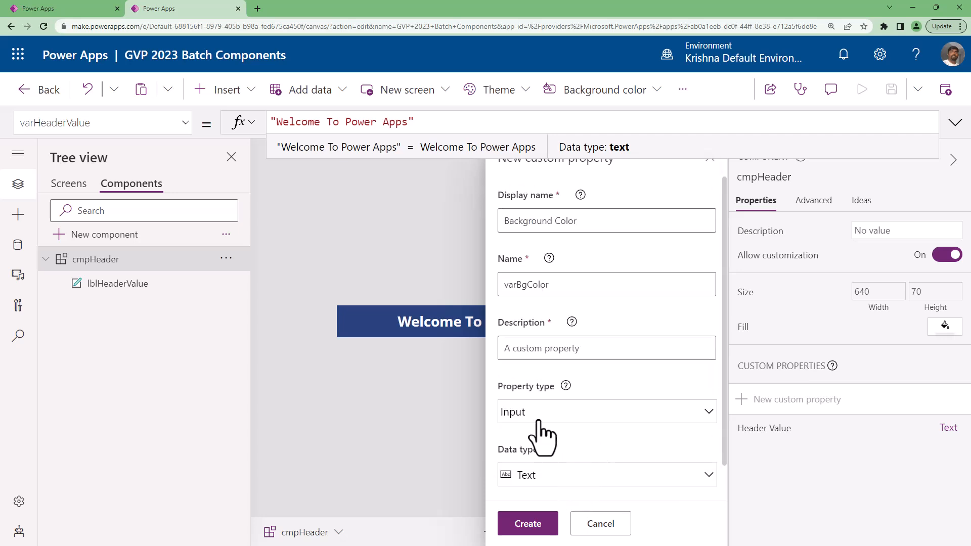
left_click(558, 482)
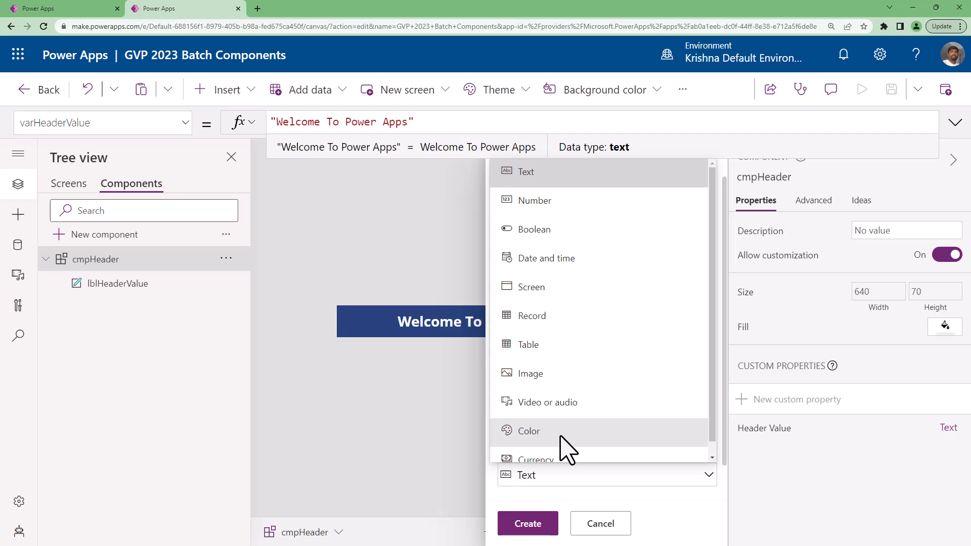
left_click(565, 444)
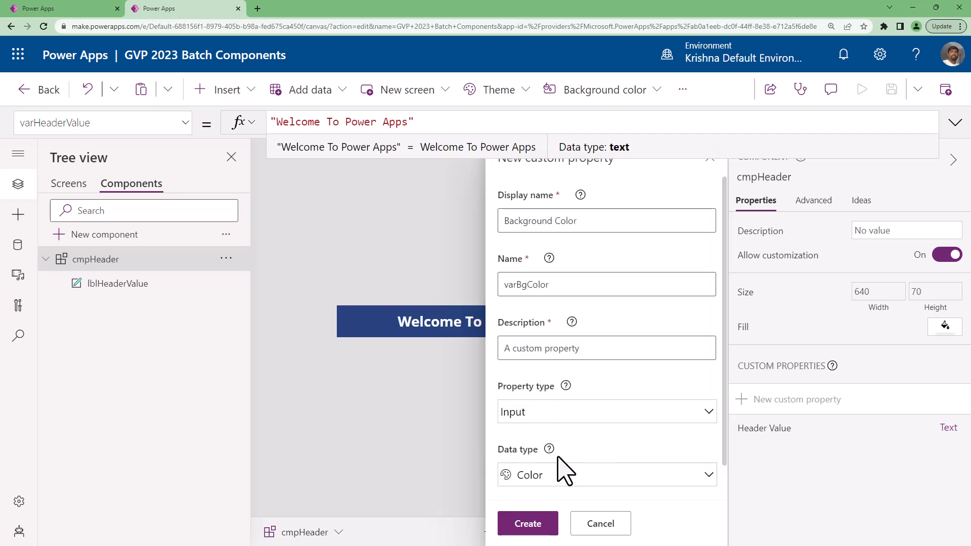
scroll(591, 453, "down", 1)
left_click(506, 474)
left_click(528, 523)
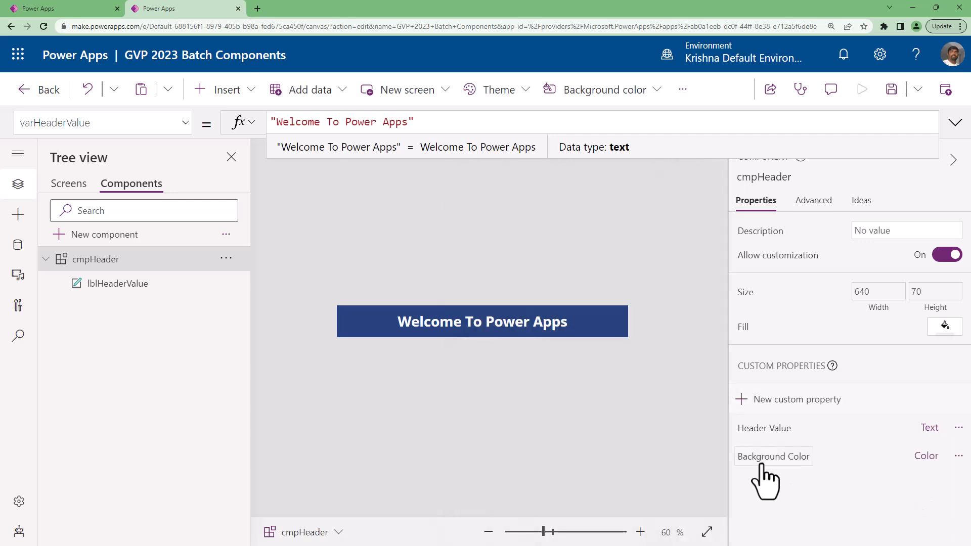
- Set the default value of cmpHeader's varBgColor property to RGBA(255, 0, 0, 1)
left_click(800, 458)
left_click(303, 126)
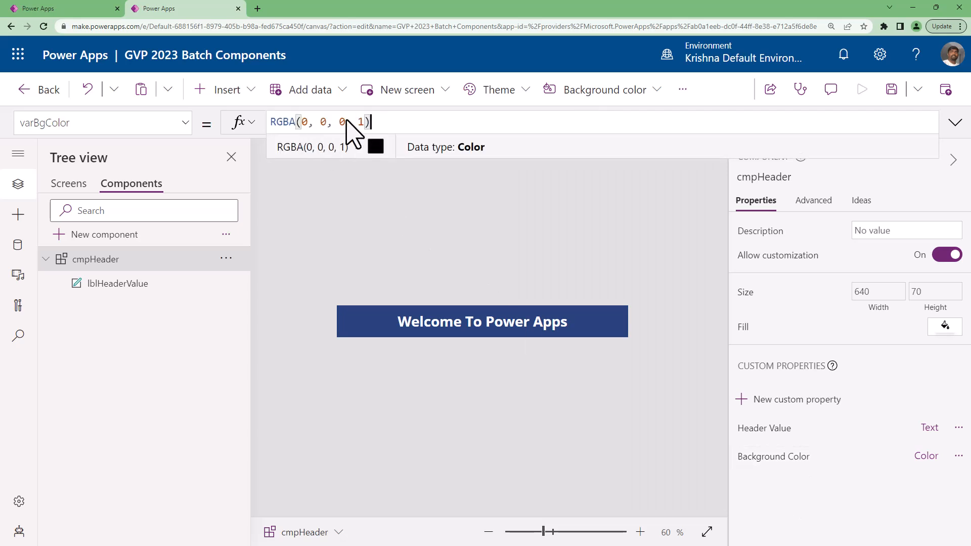
left_click(302, 123)
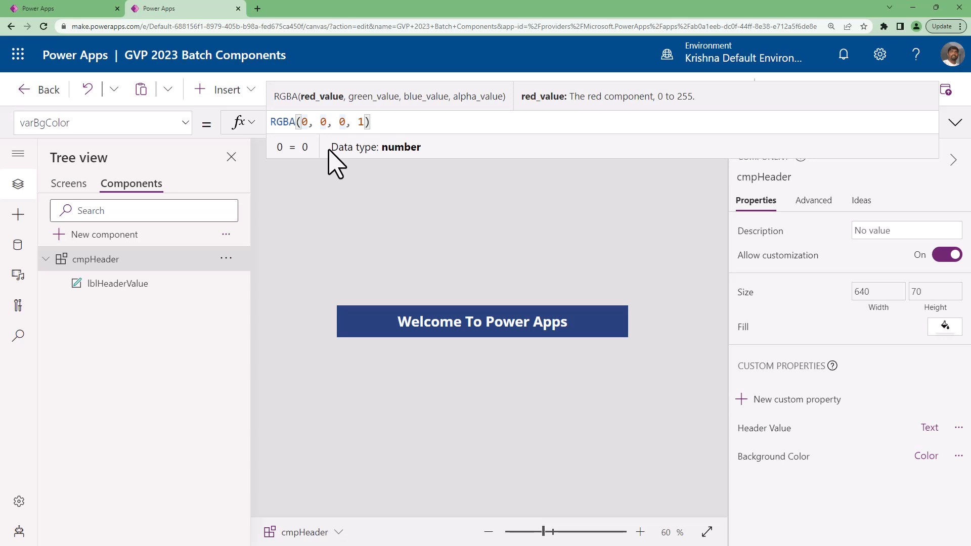
key("Delete")
type("255")
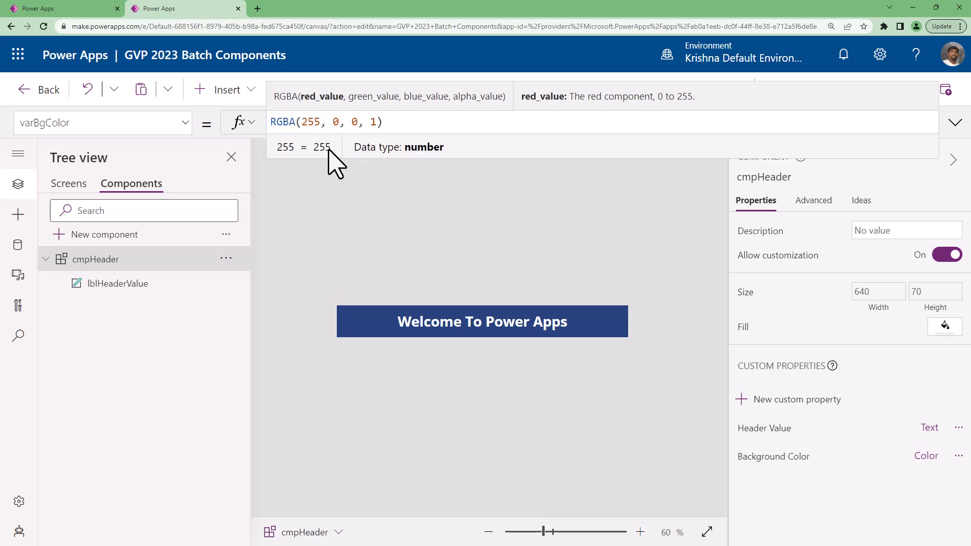
key("End")
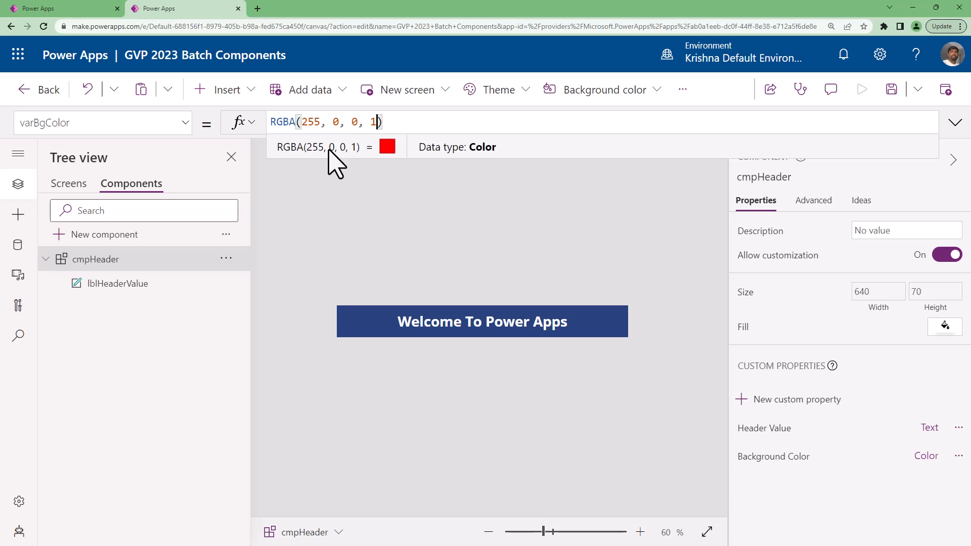
- Try yellow as the default of cmpHeader's varBgColor property by changing the green value to 255, giving RGBA(255, 255, 0, 1)
key("Left")
key("Left")
key("Left")
key("Left")
key("Left")
key("Left")
key("Left")
key("Left")
key("Left")
key("Left")
key("Left")
key("Left")
key("Left")
key("Right")
key("Right")
key("Right")
key("Right")
key("Right")
key("Right")
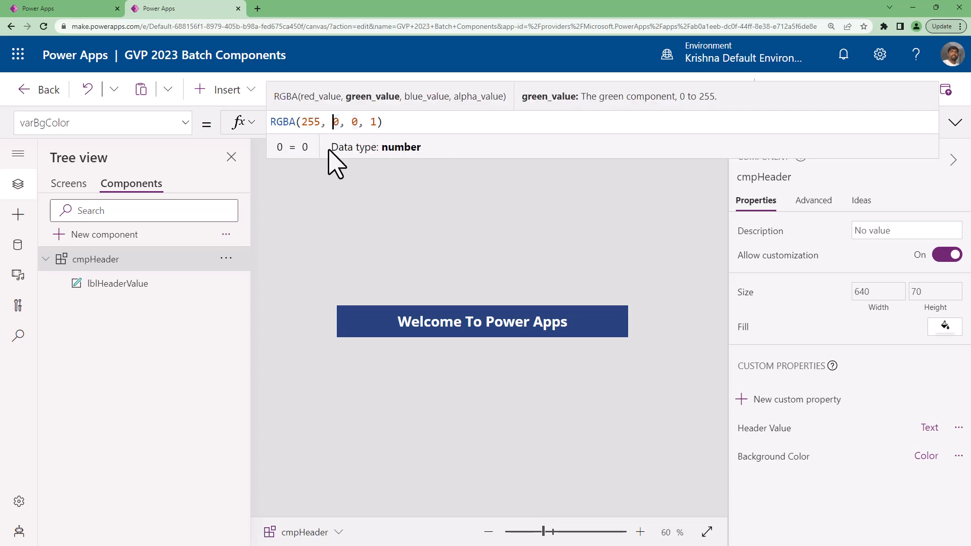
key("Delete")
type("255")
key("End")
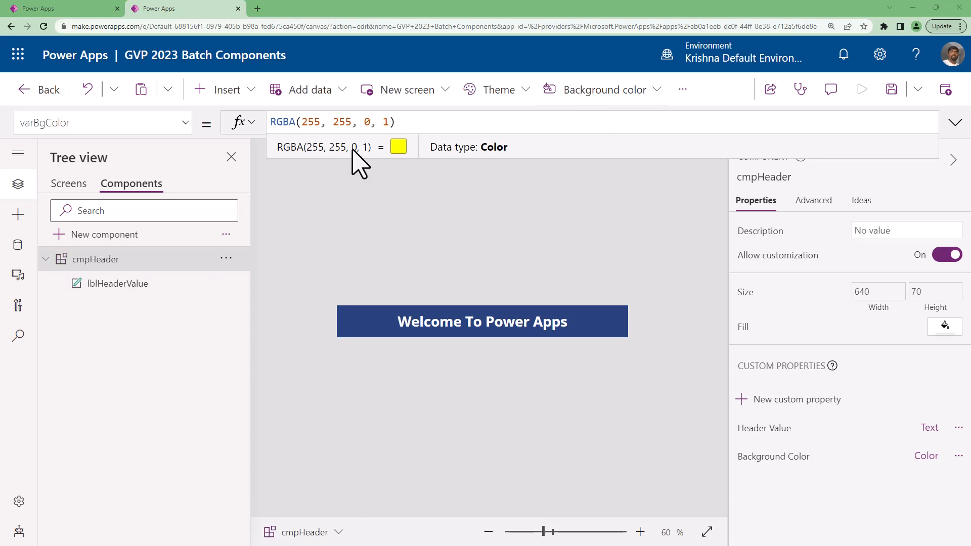
- Try a semi-transparent red default for varBgColor by setting alpha to .5 and the green value to 0
double_click(386, 122)
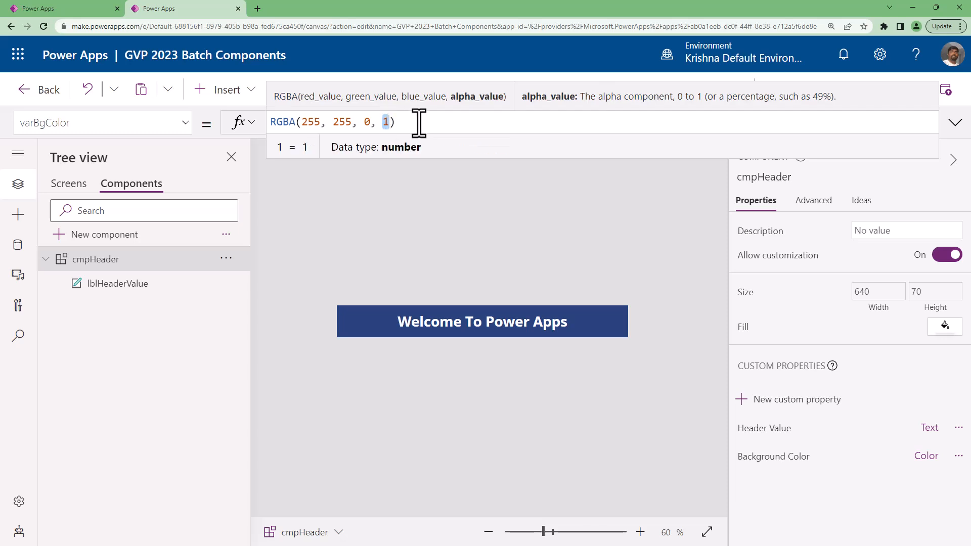
type(".5")
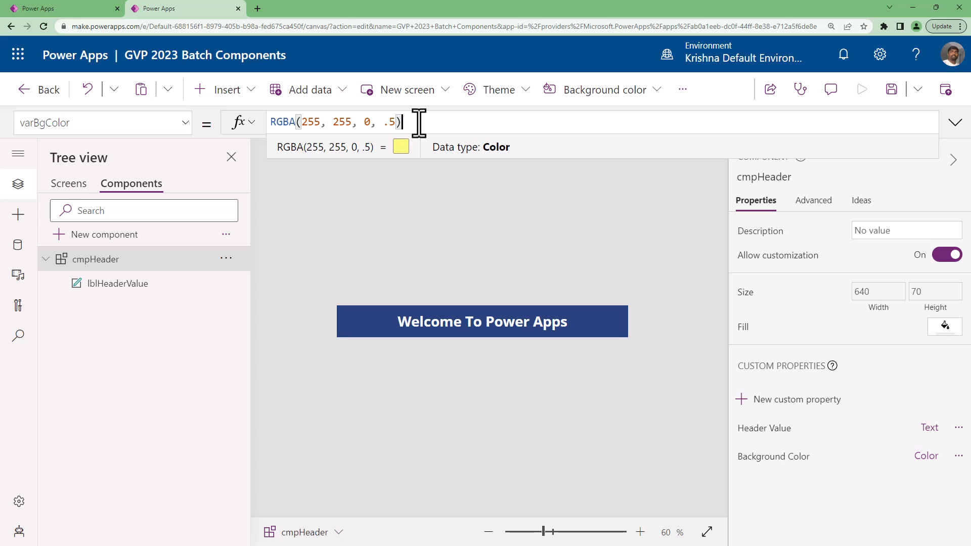
double_click(342, 122)
type("0")
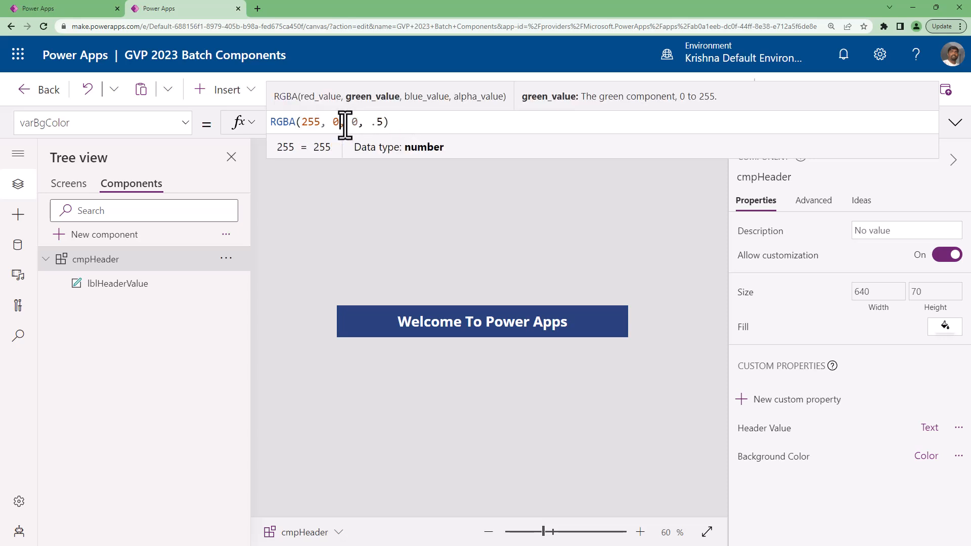
key("End")
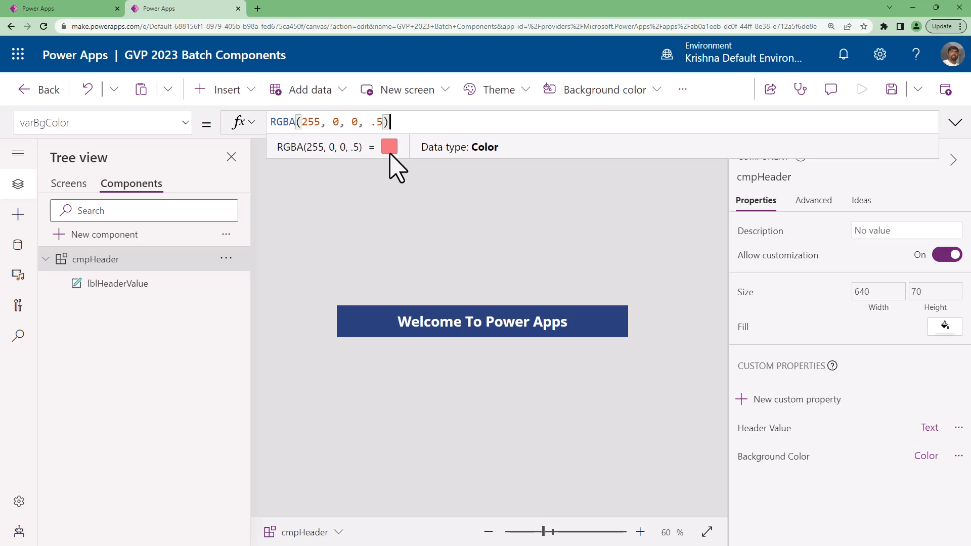
- Try alpha .1 in the varBgColor default and restore it to RGBA(255, 0, 0, 1)
double_click(375, 122)
type("1")
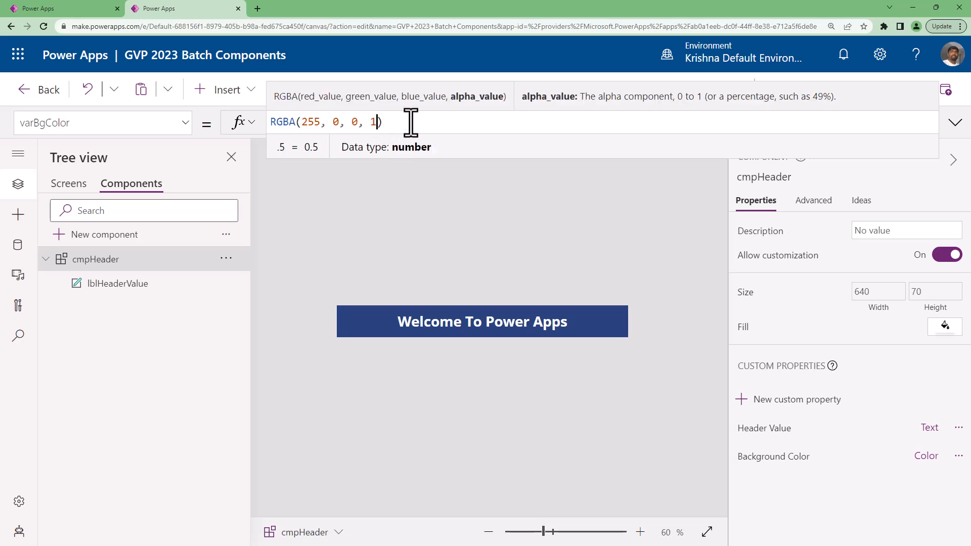
left_click(370, 123)
type(".")
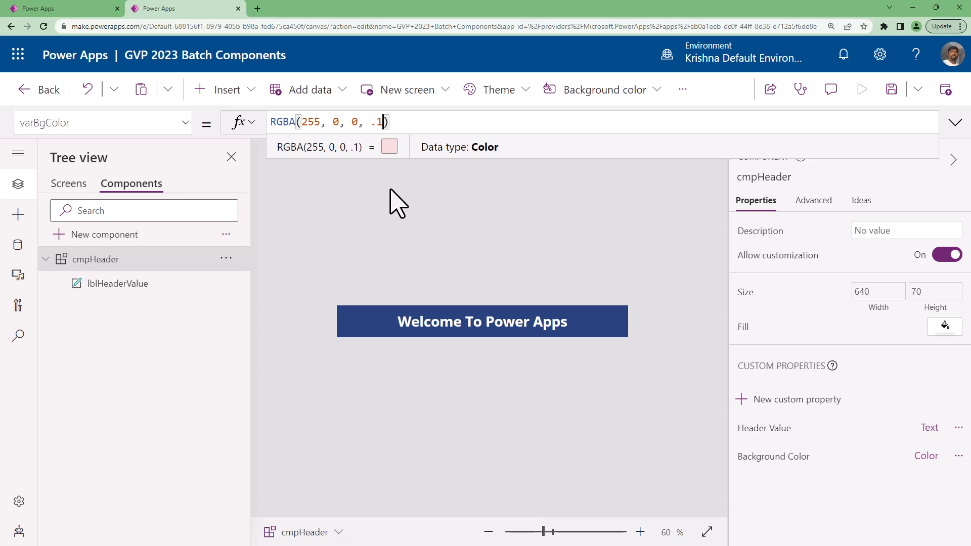
key("Left")
key("Left")
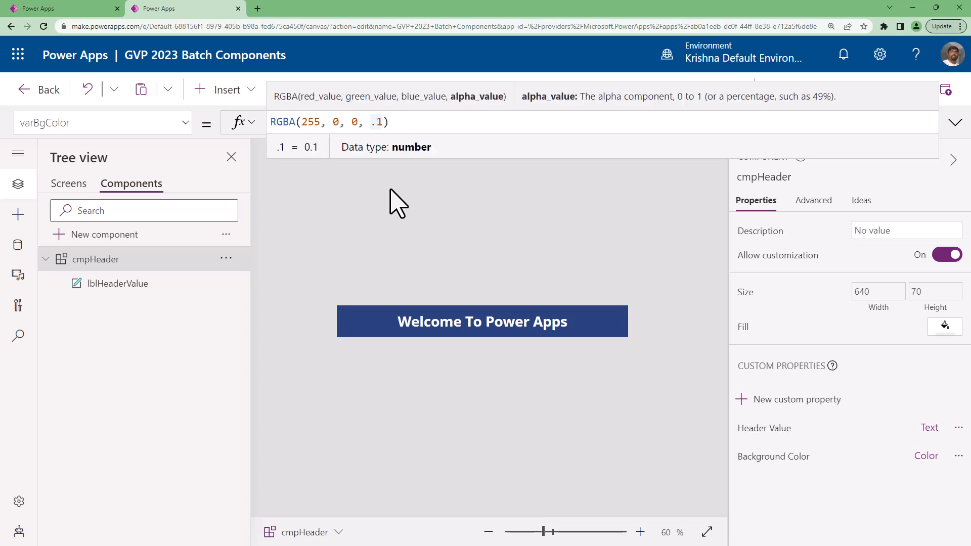
key("BackSpace")
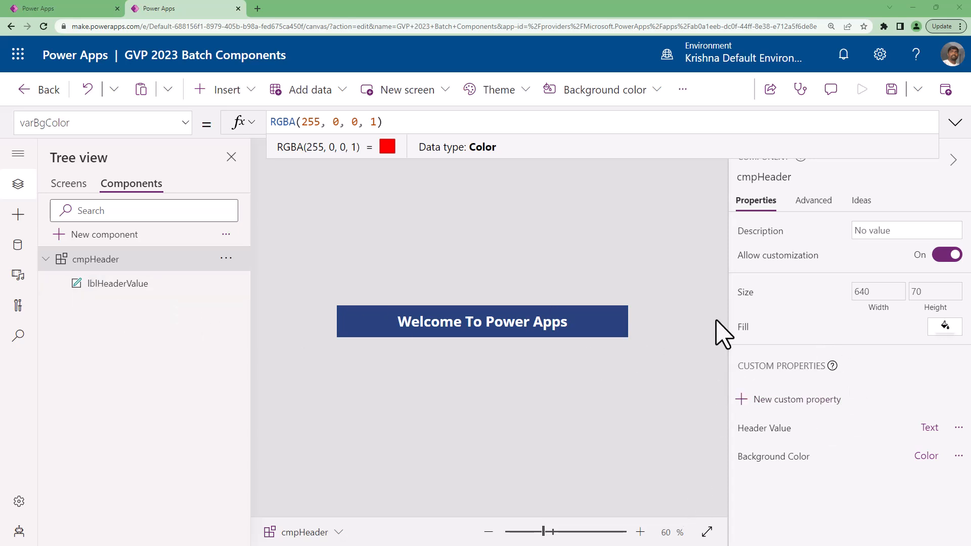
- Set the Fill property of the cmpHeader component to the formula cmpHeader.varBgColor
left_click(744, 329)
key("ctrl+a")
type("cmp")
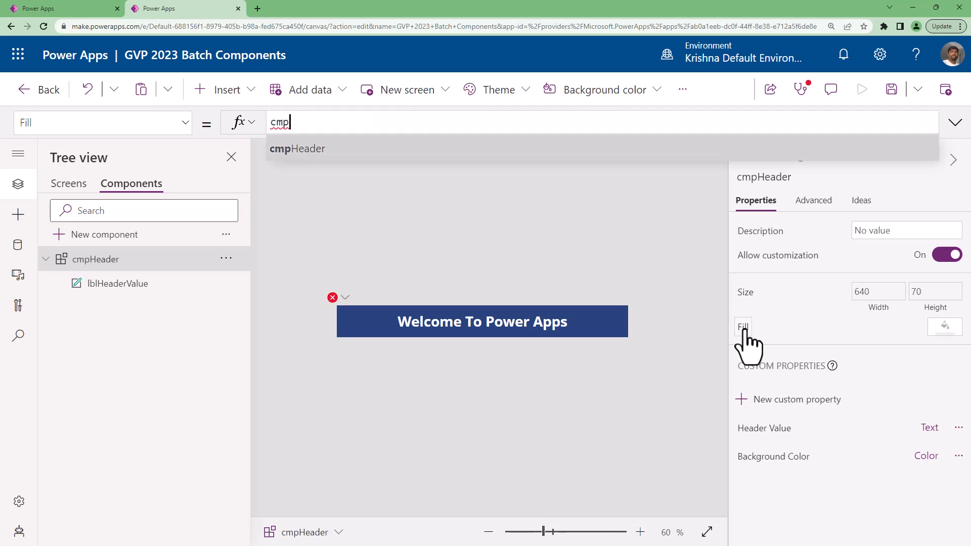
key("Tab")
type(".va")
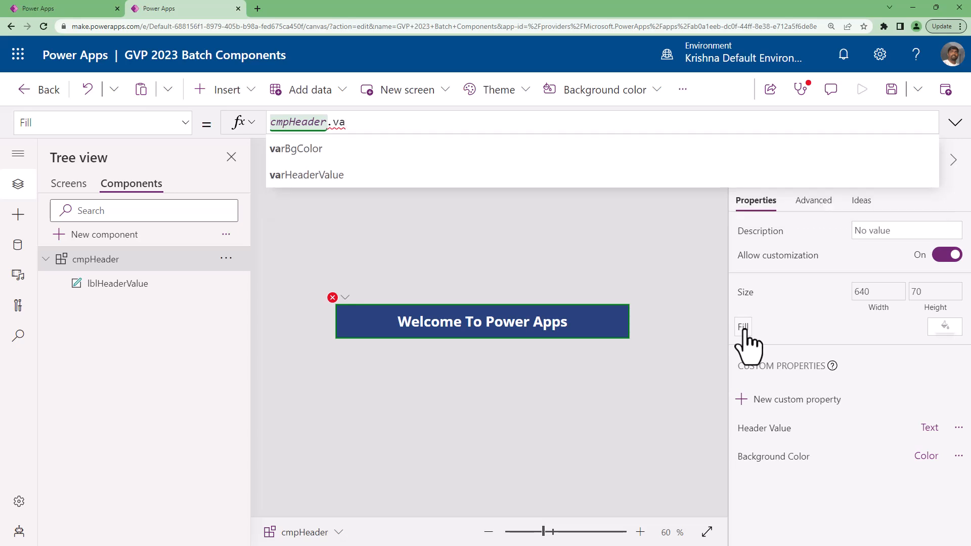
key("Tab")
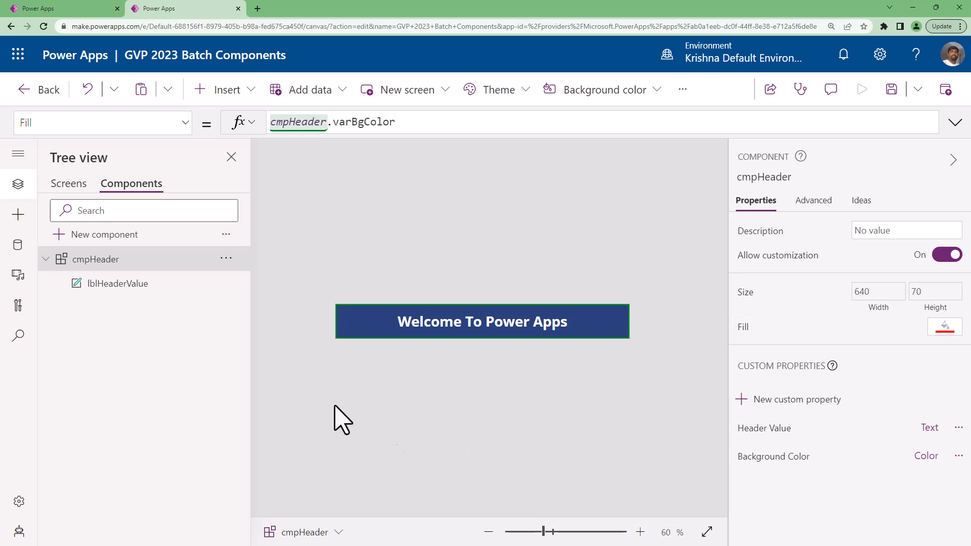
- Make the fill color of the lblHeaderValue label transparent so the component's own fill shows through
left_click(123, 284)
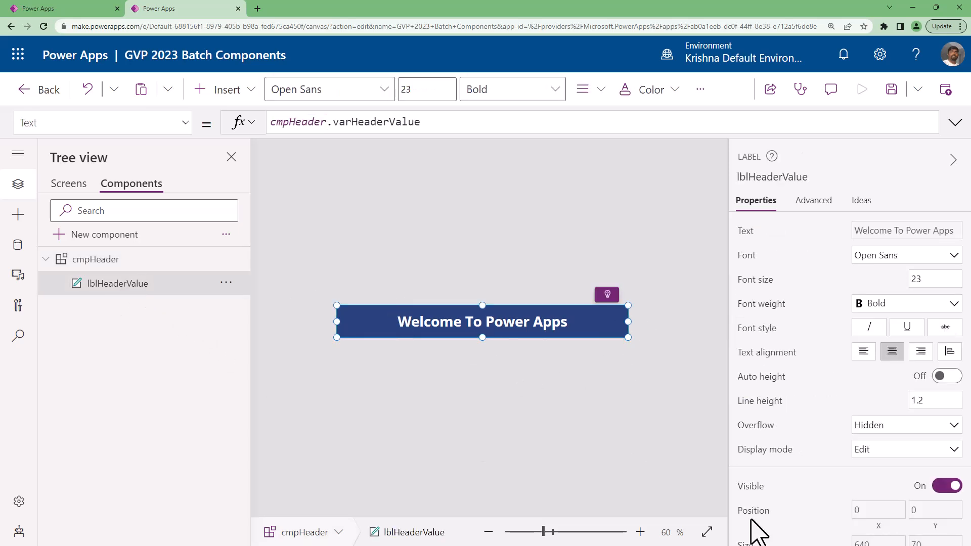
scroll(808, 474, "down", 1)
scroll(807, 473, "down", 5)
left_click(945, 327)
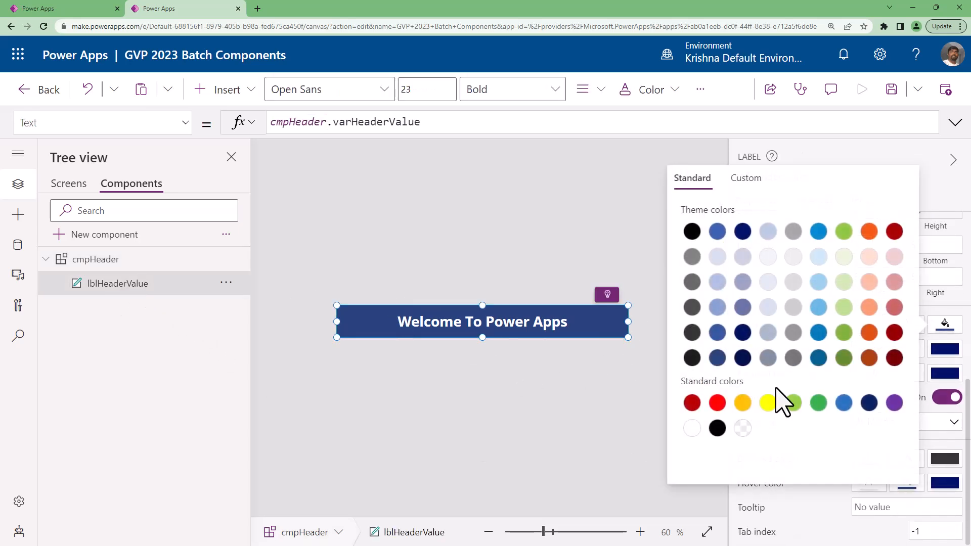
left_click(743, 428)
left_click(522, 449)
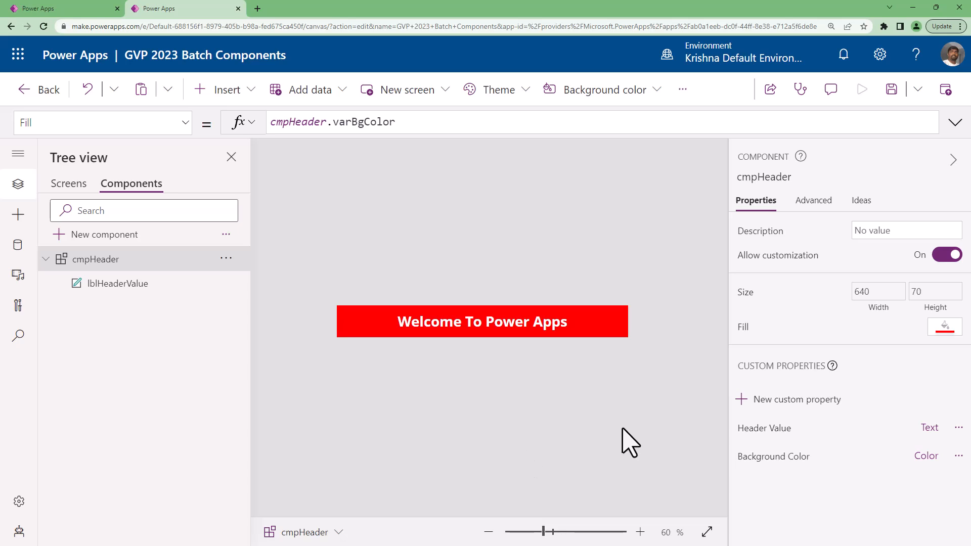
left_click(167, 297)
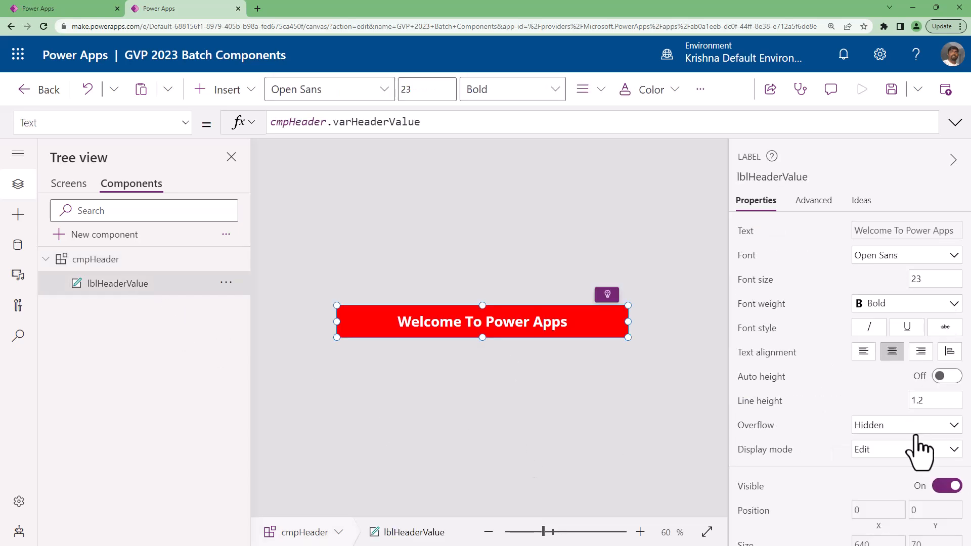
scroll(919, 448, "down", 5)
left_click(952, 411)
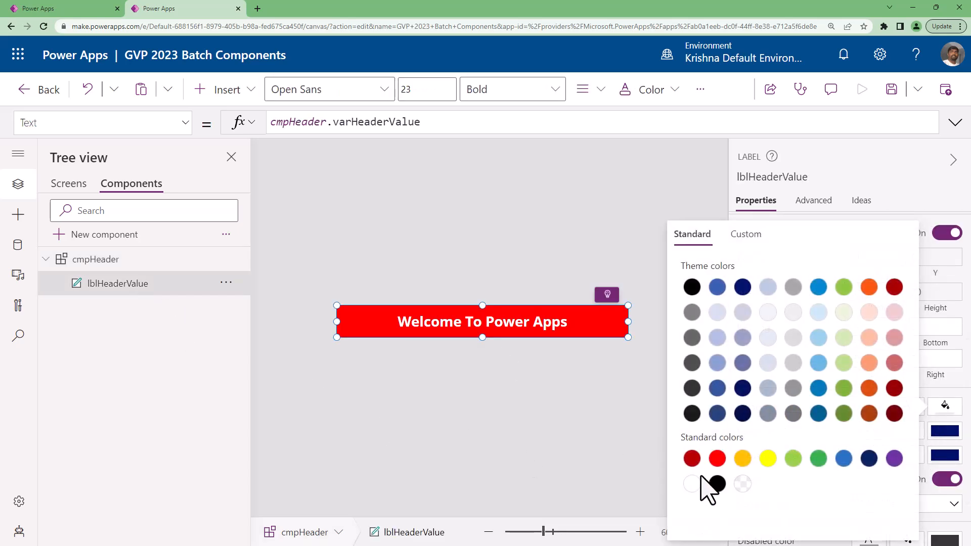
left_click(743, 484)
left_click(477, 471)
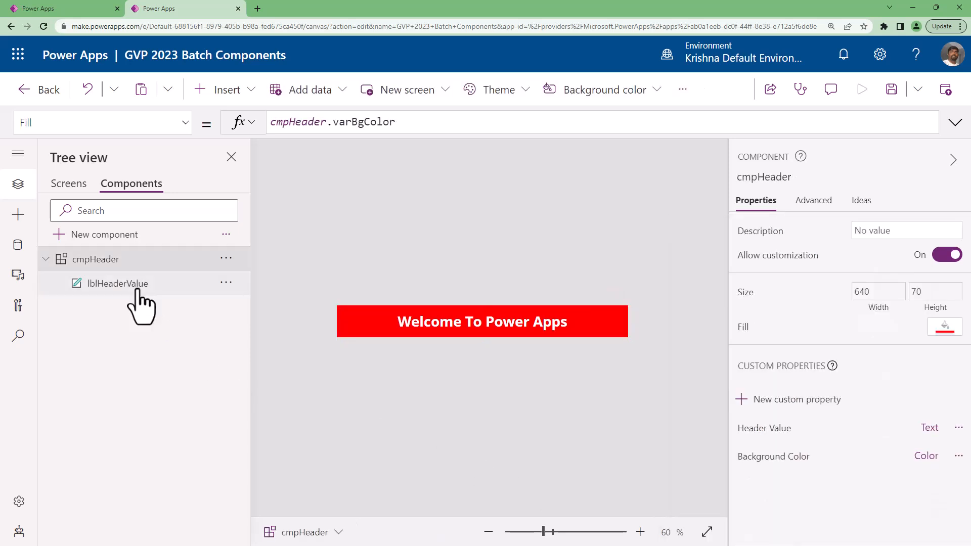
- Test the header background by changing the Background Color default to RGBA(255, 255, 0, 1) and RGBA(255, 255, 255, 1)
left_click(777, 460)
double_click(336, 122)
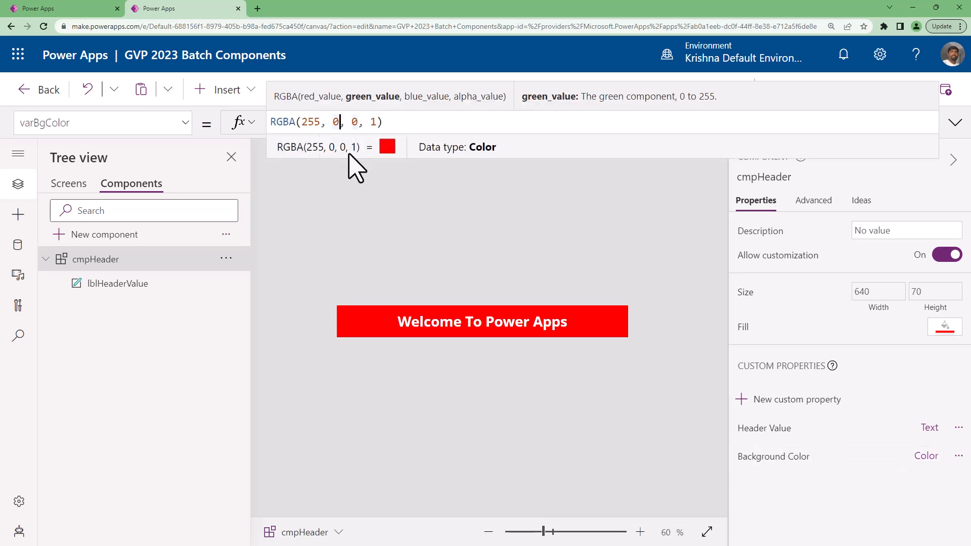
type("255")
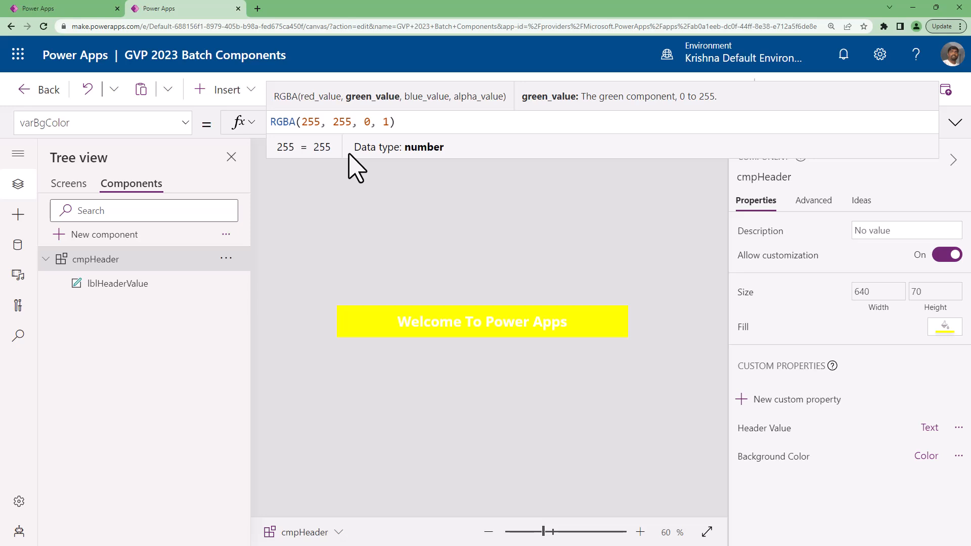
key("Right")
key("Right")
key("Delete")
type("255")
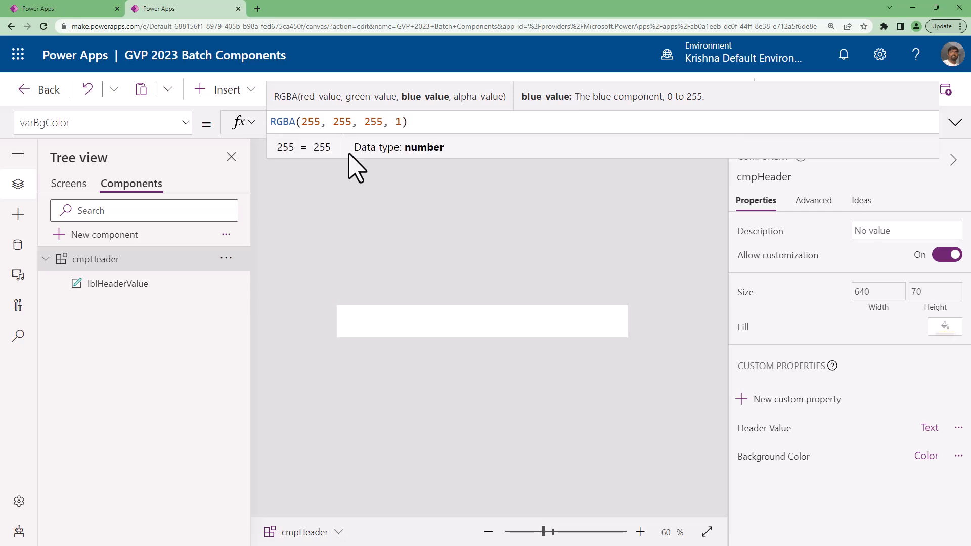
- Return the Background Color property's default value to RGBA(255, 0, 0, 1)
key("BackSpace")
key("BackSpace")
key("BackSpace")
type("0")
key("Left")
key("Left")
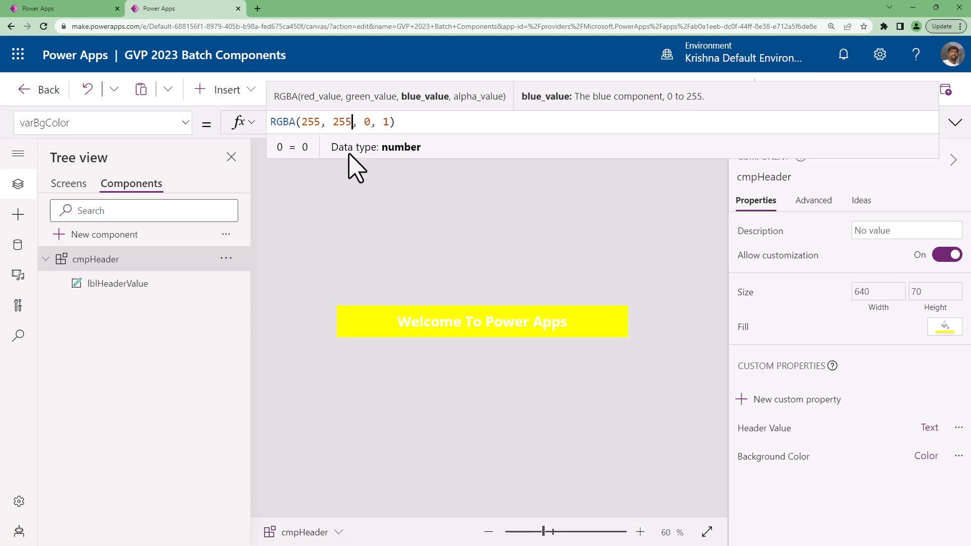
key("Left")
key("shift+Left")
key("shift+Left")
key("shift+Left")
type("0")
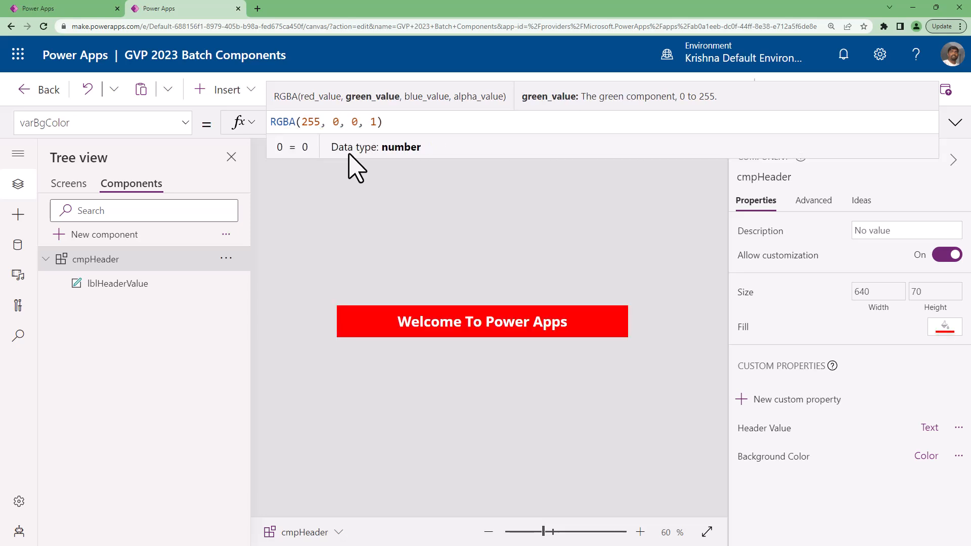
key("End")
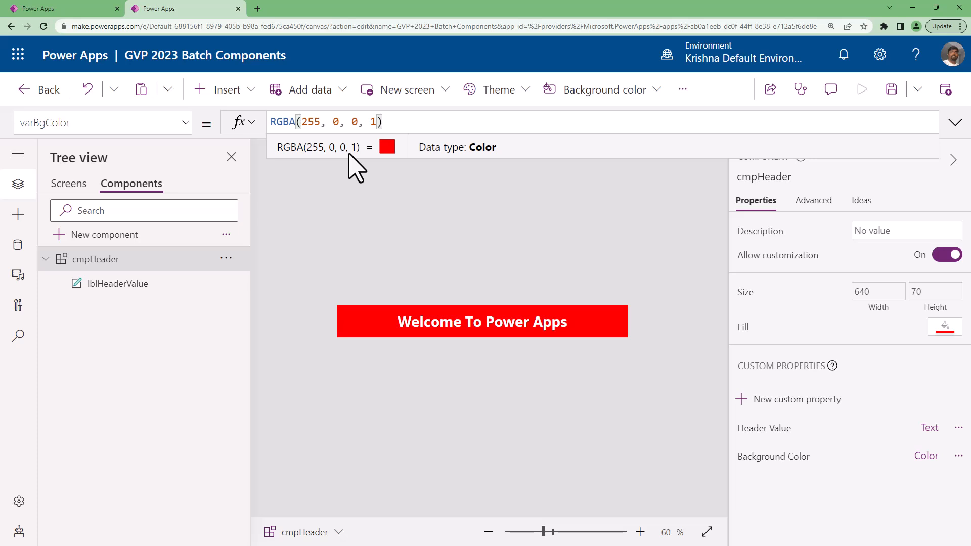
key("Home")
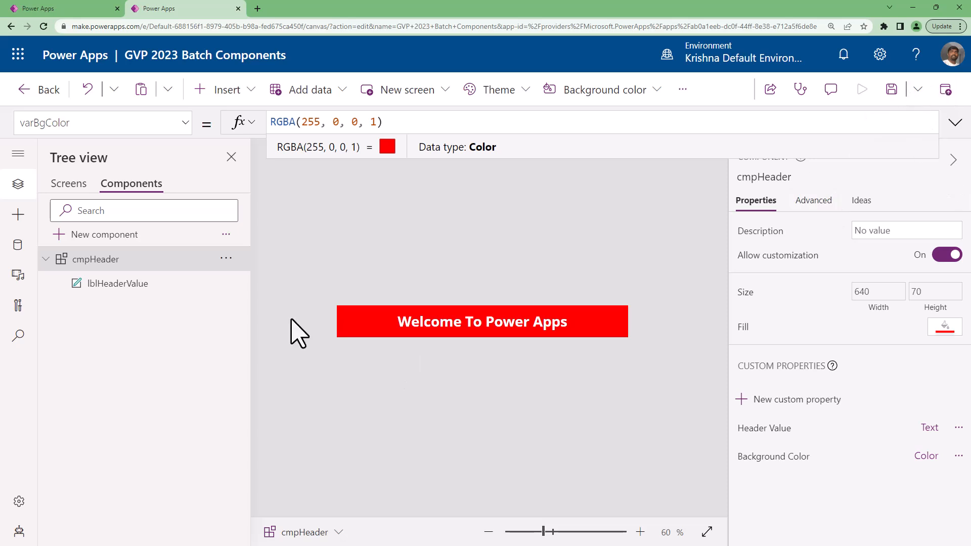
- Start a new custom property for cmpHeader and set its data type to Screen
left_click(767, 406)
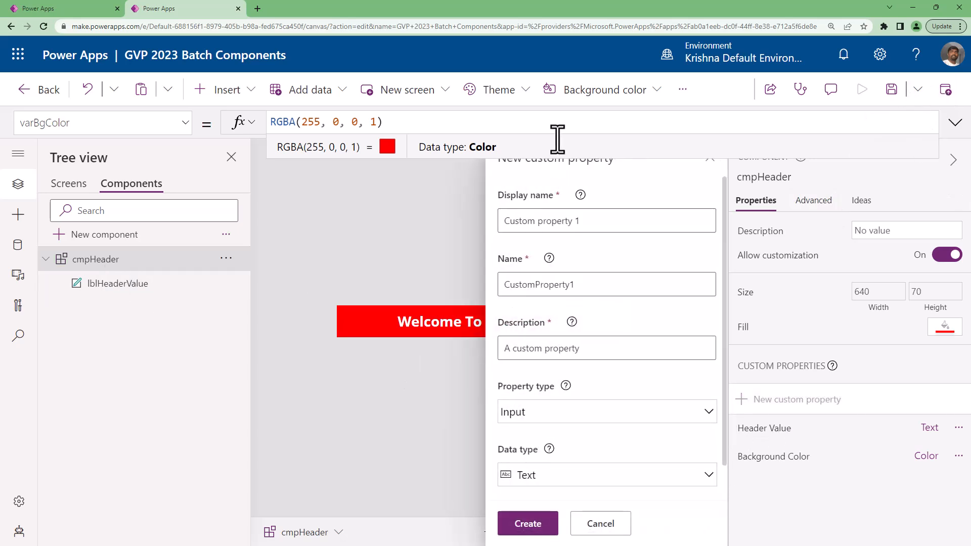
left_click_drag(602, 223, 387, 223)
left_click(570, 493)
scroll(614, 402, "down", 1)
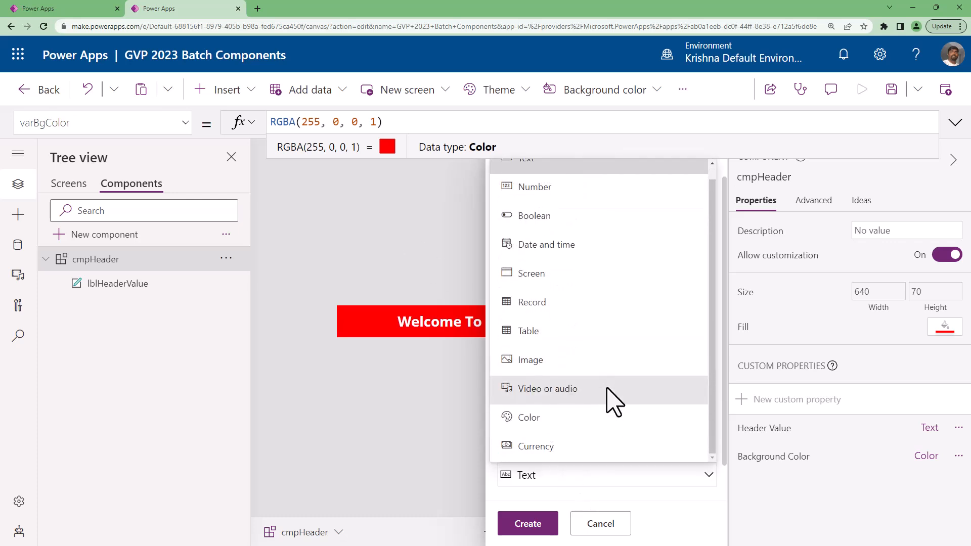
scroll(615, 402, "up", 1)
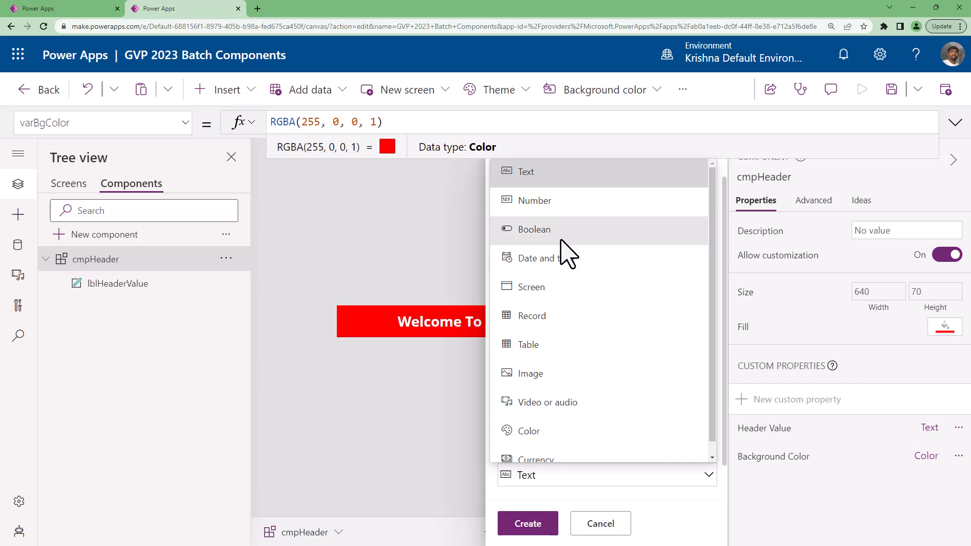
left_click(558, 291)
- Give the new custom property the display name "Screen Name" and the name varScrName
left_click(590, 220)
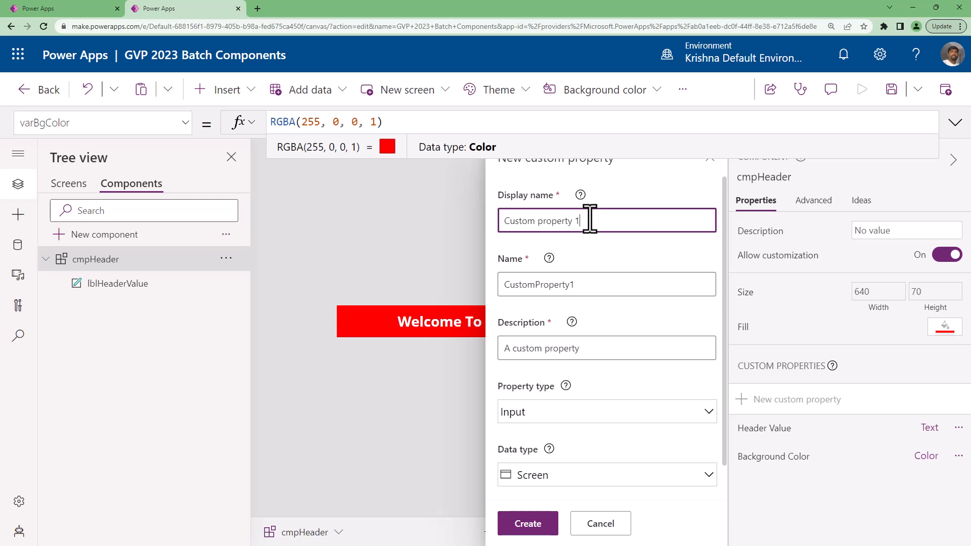
triple_click(590, 221)
type("Sc")
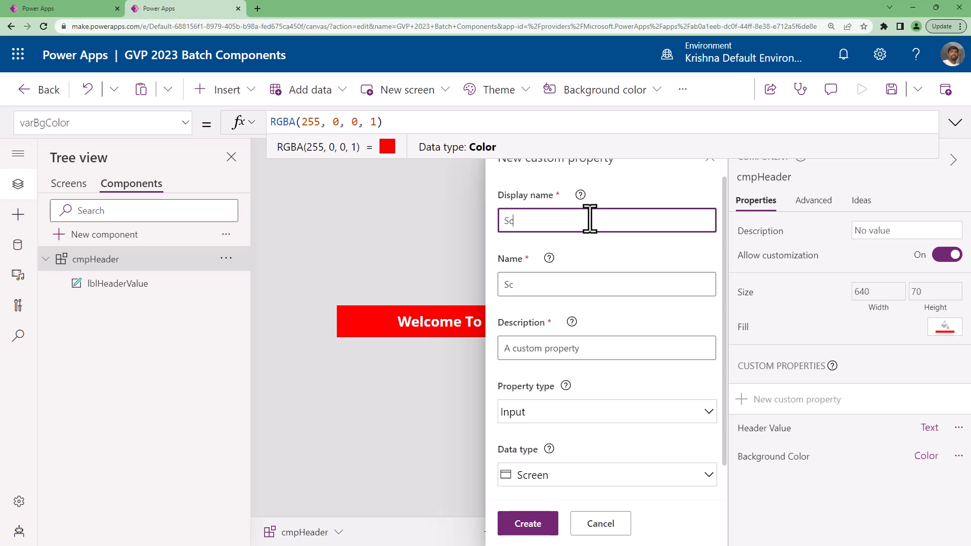
type("reen Name")
left_click(581, 285)
type("var")
key("Right")
key("Delete")
key("Delete")
key("Delete")
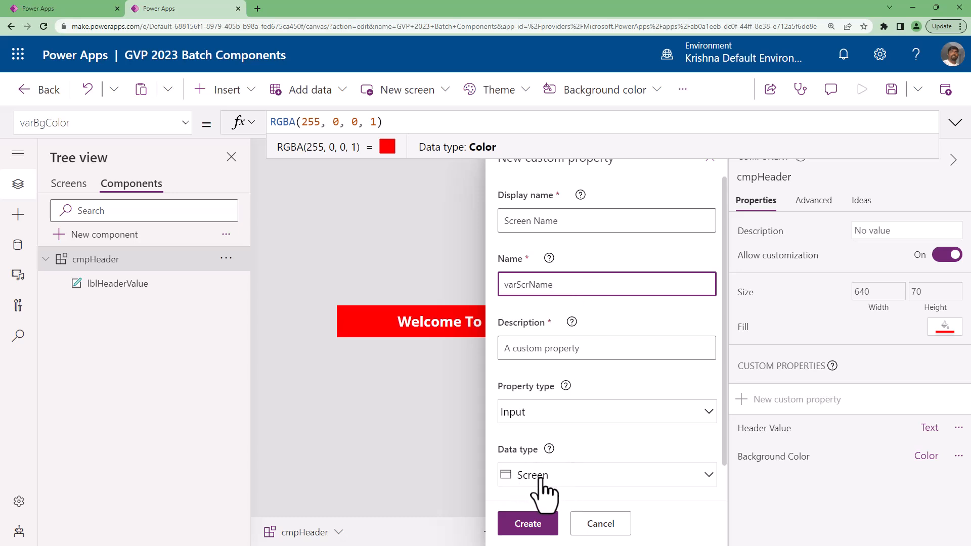
- Enable Raise OnReset when value changes, create the Screen Name input property, and open its default formula
scroll(579, 458, "down", 1)
left_click(507, 477)
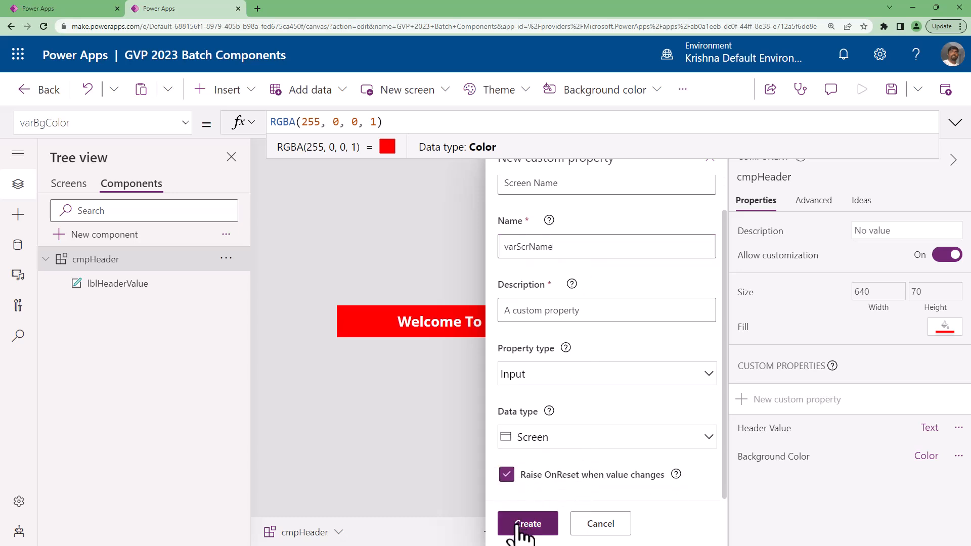
left_click(520, 526)
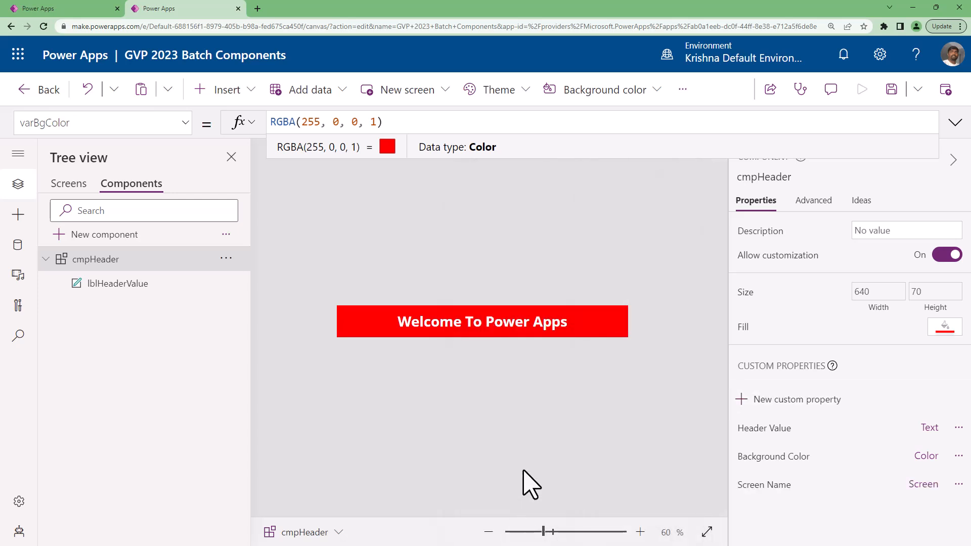
left_click(769, 487)
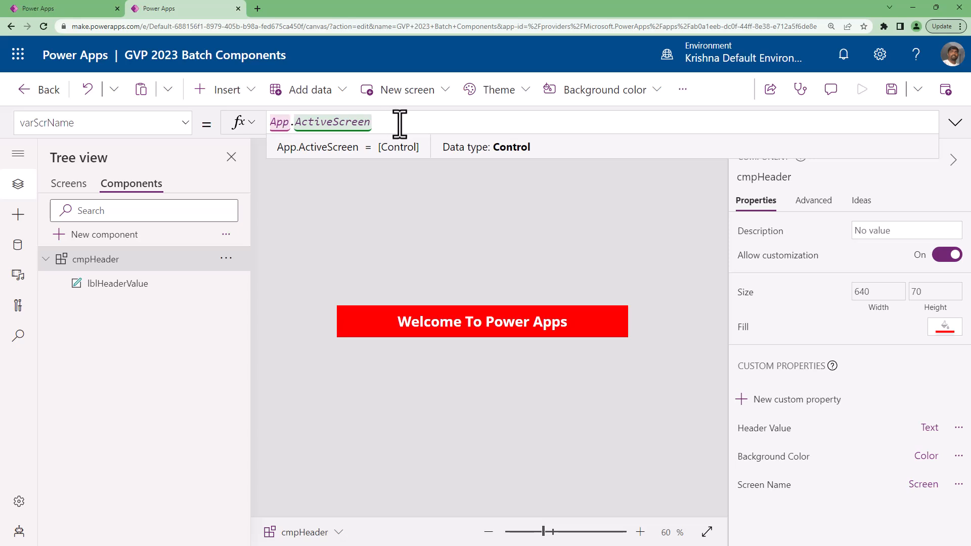
- Save the GVP 2023 Batch Components library with App.ActiveScreen as the varScrName default and publish this version
left_click_drag(400, 123, 238, 129)
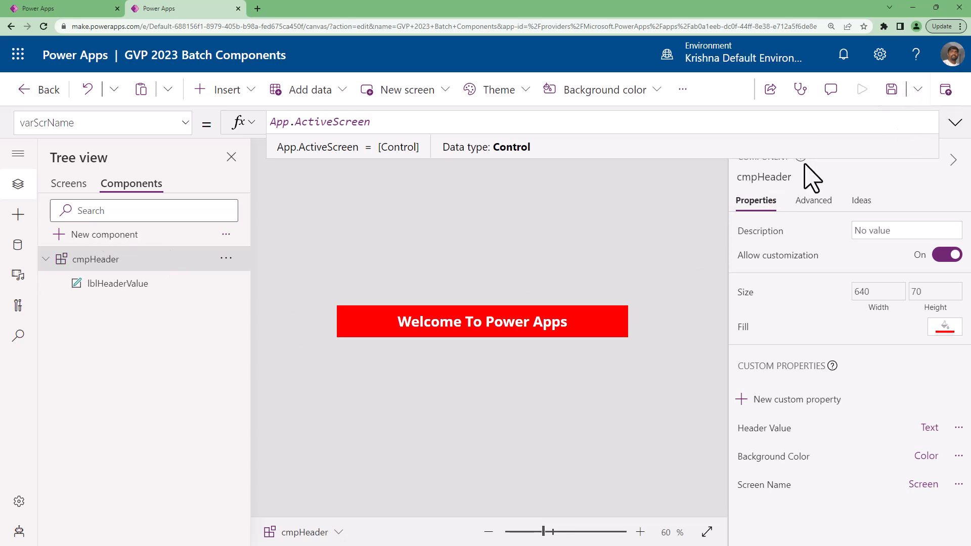
key("ctrl+s")
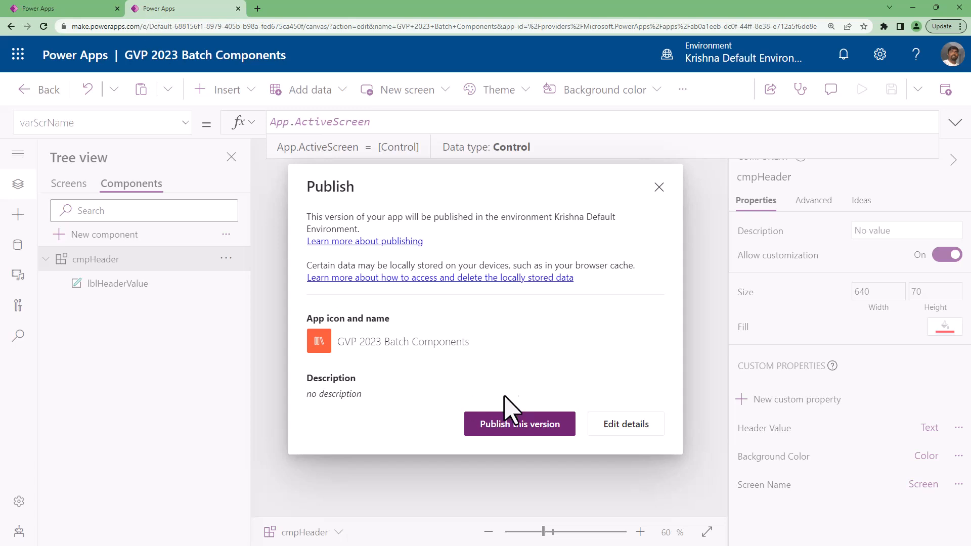
left_click(498, 425)
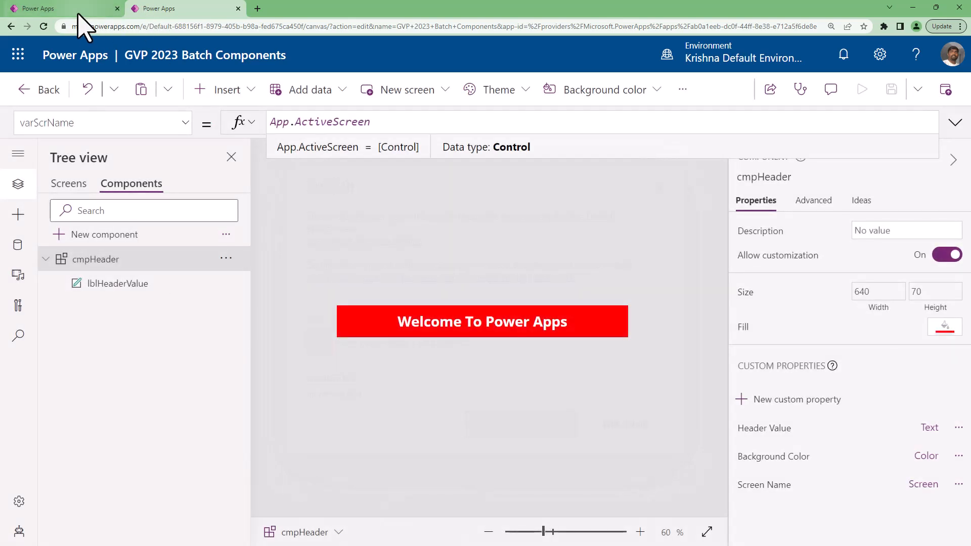
- Switch to the PowerApp Components canvas app and publish its current version
left_click(78, 8)
left_click(466, 175)
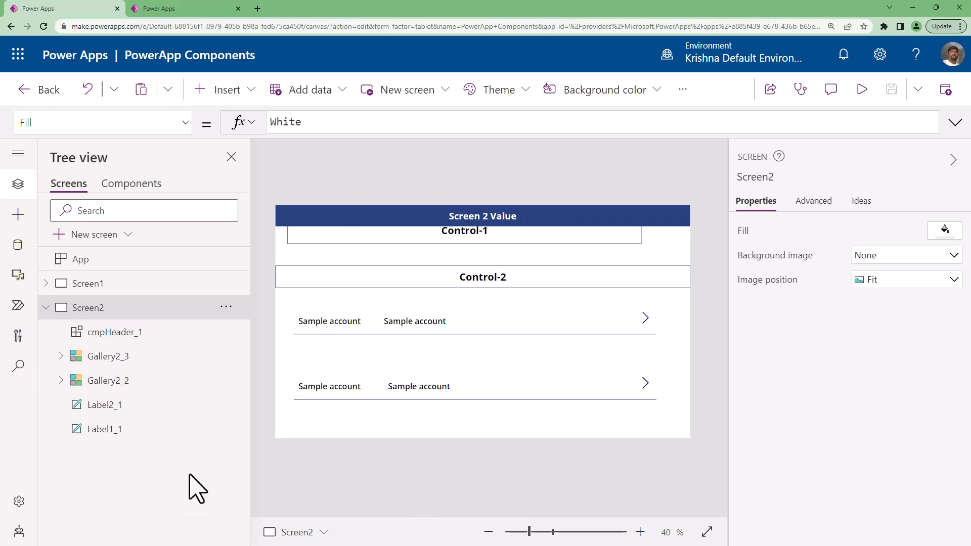
left_click(946, 91)
left_click(508, 424)
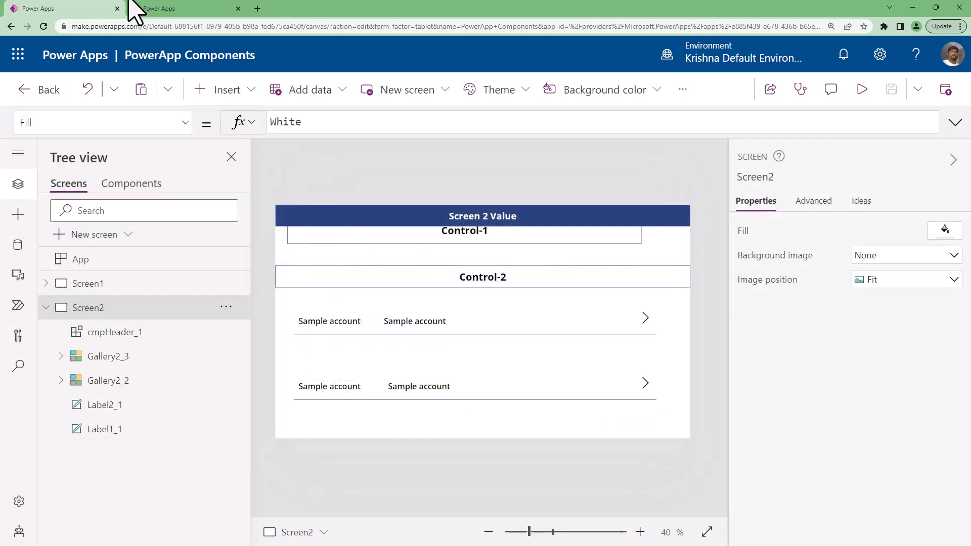
- Reload the PowerApp Components app in the browser and override its locked editing session
left_click(188, 8)
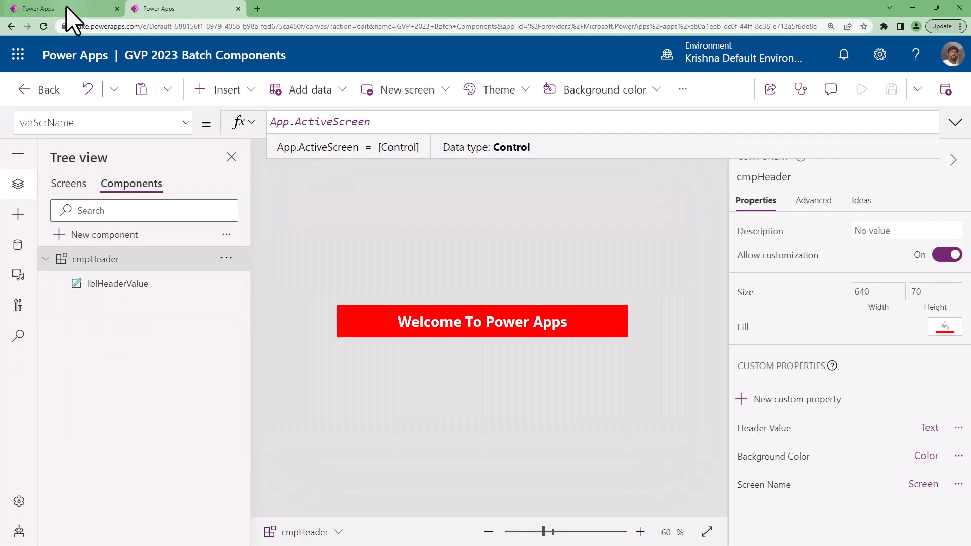
mouse_move(72, 18)
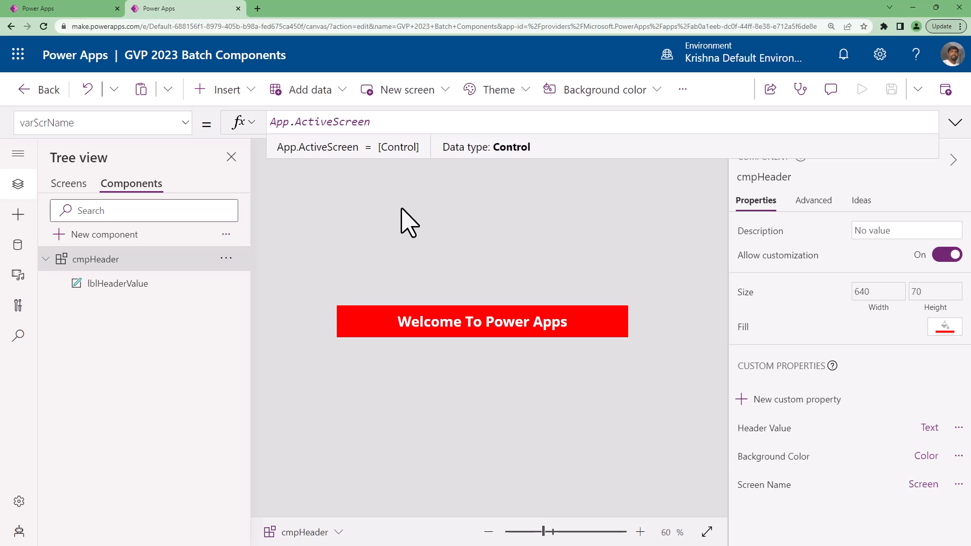
left_click(63, 8)
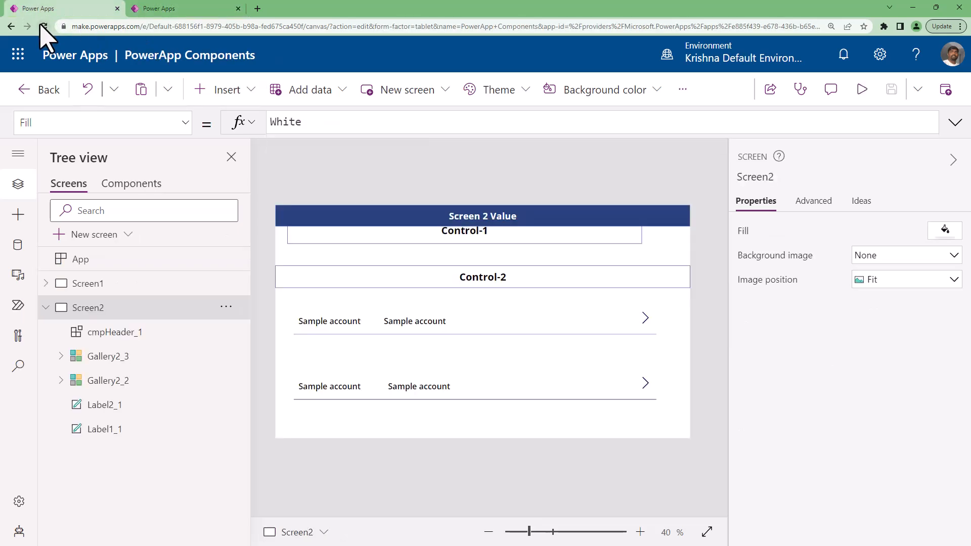
left_click(43, 27)
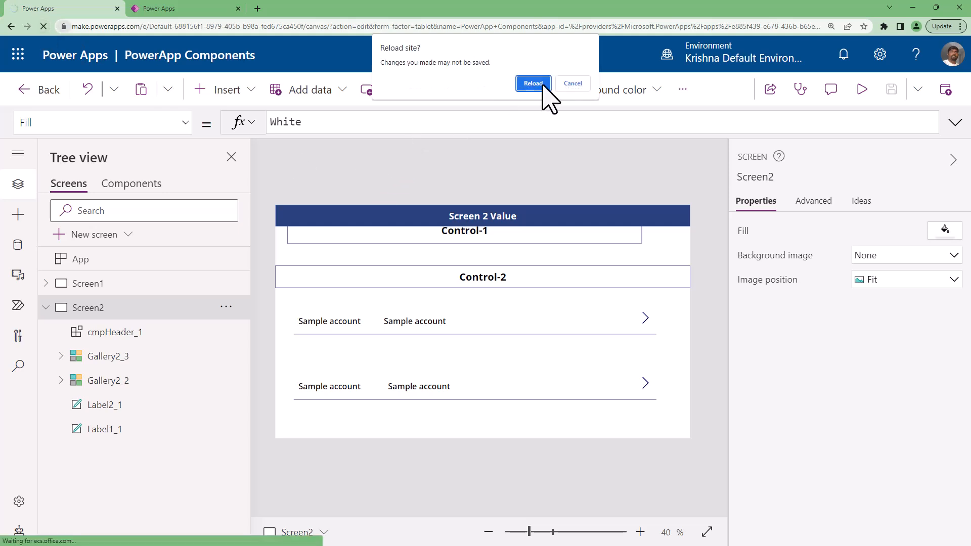
left_click(536, 83)
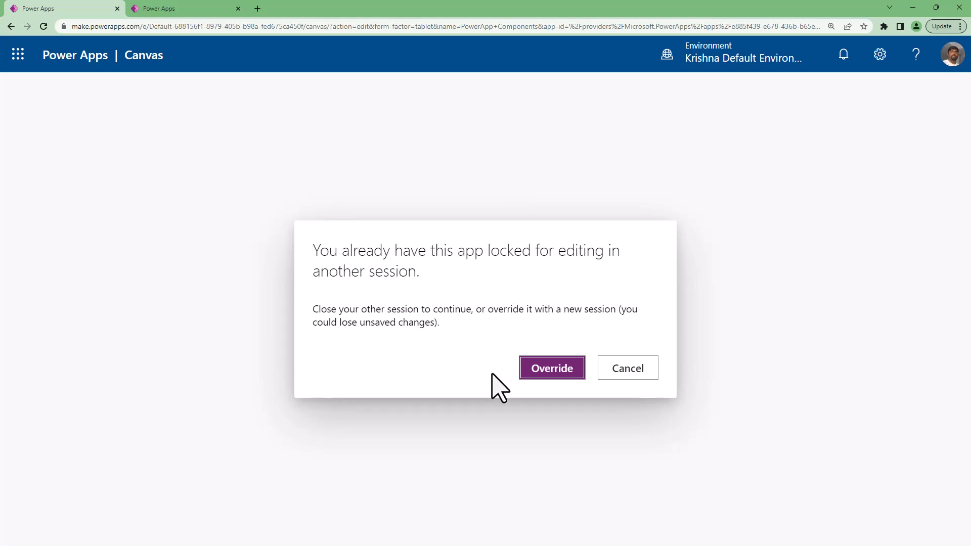
left_click(537, 374)
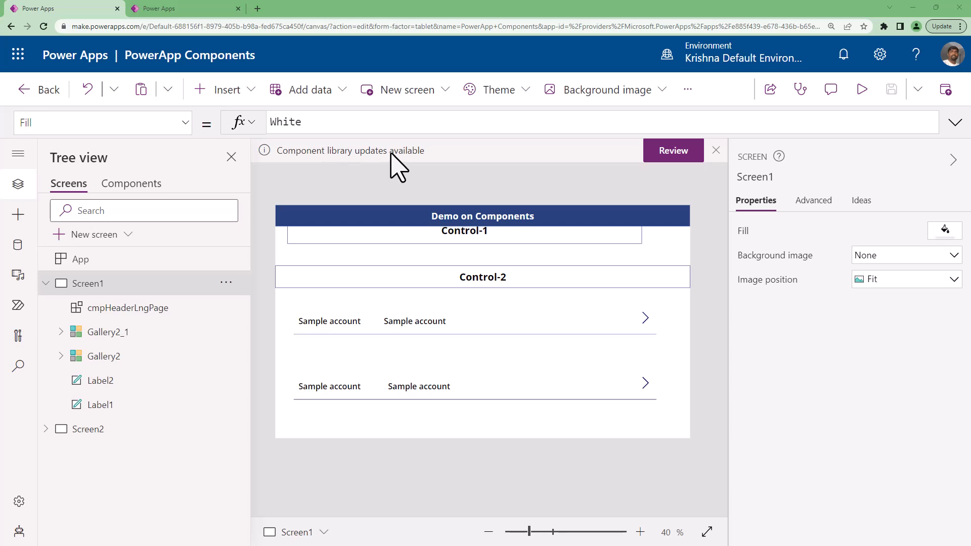
- Review the available component library updates and apply the GVP 2023 Batch Components update to the app
left_click(144, 310)
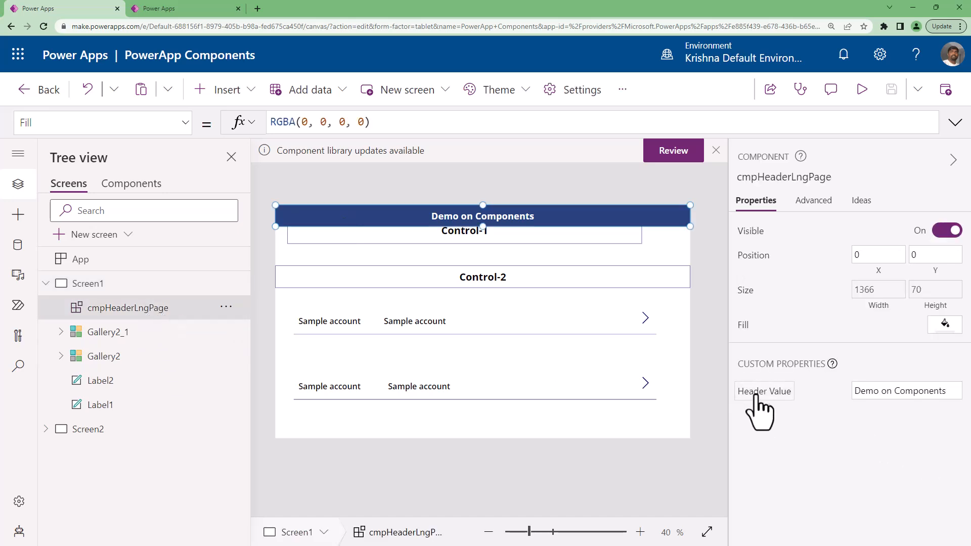
left_click(663, 150)
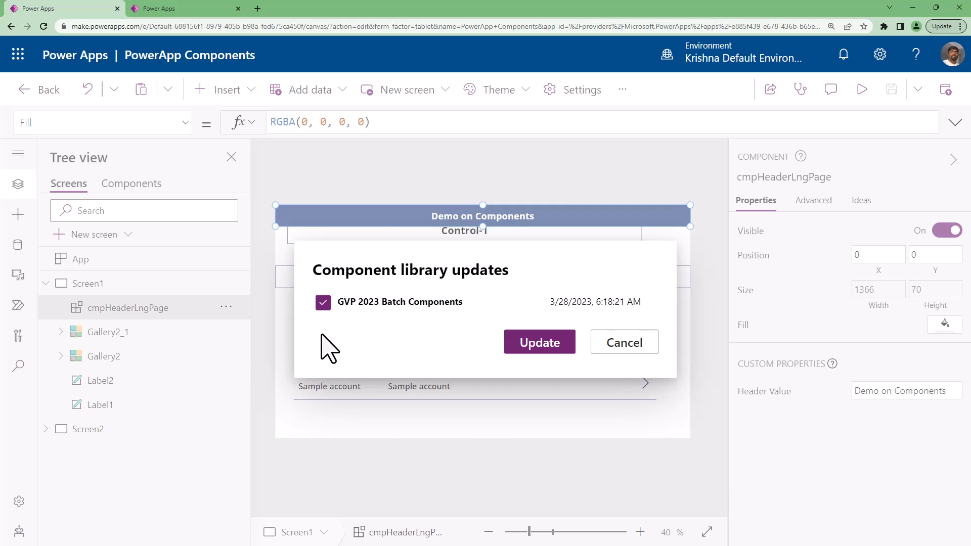
left_click(539, 345)
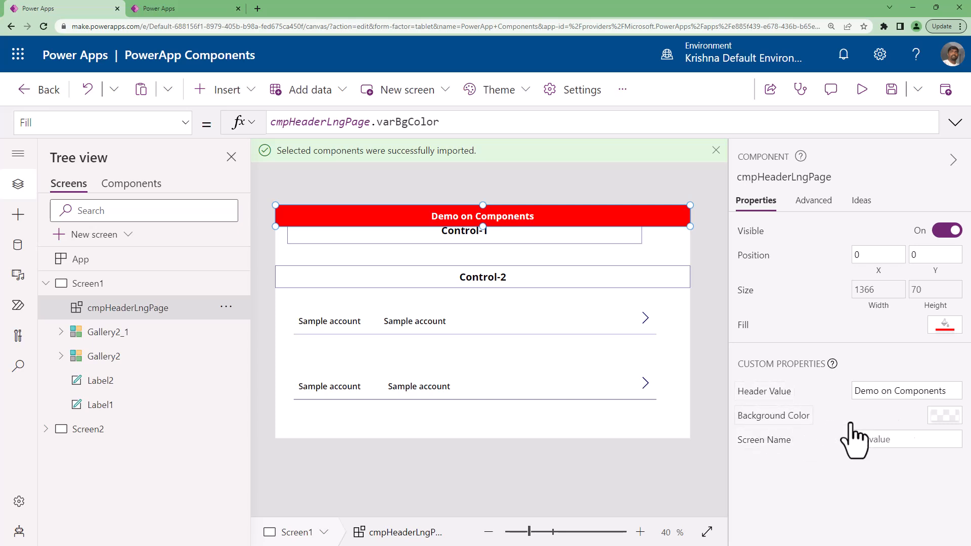
- Set the Background Color property of cmpHeaderLngPage on Screen1 to the darkest shade of the blue theme color
left_click(942, 417)
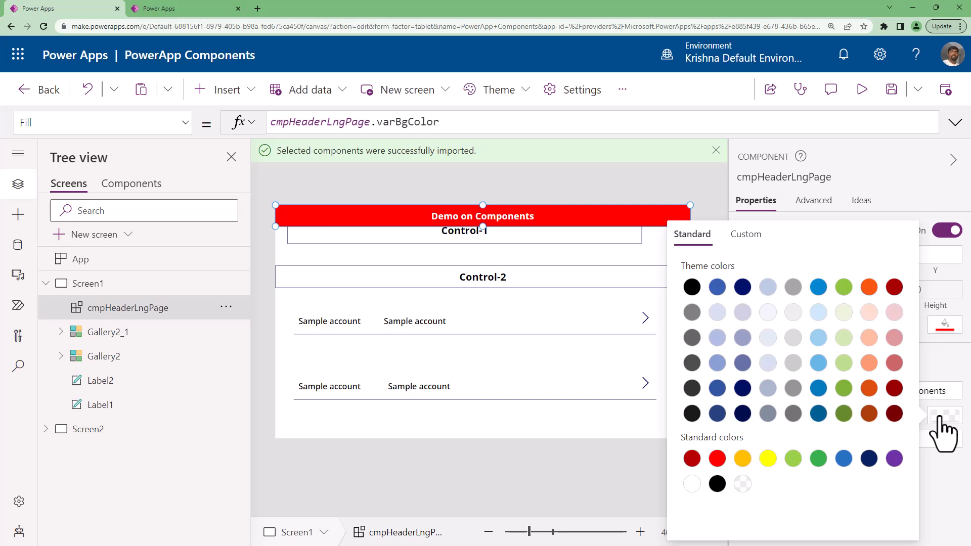
left_click(718, 414)
left_click(954, 466)
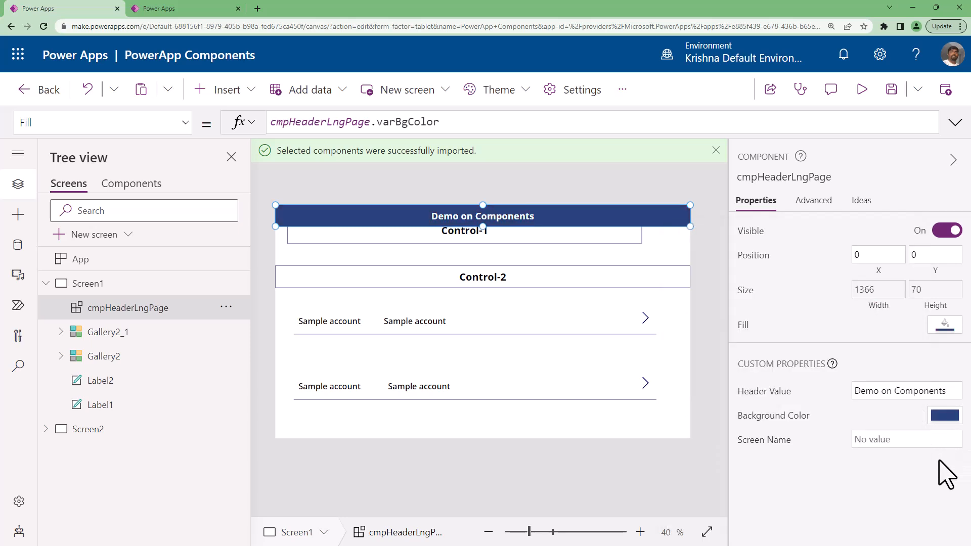
- Set the Background Color property of cmpHeader_1 on Screen2 to a light blue theme color
left_click(45, 429)
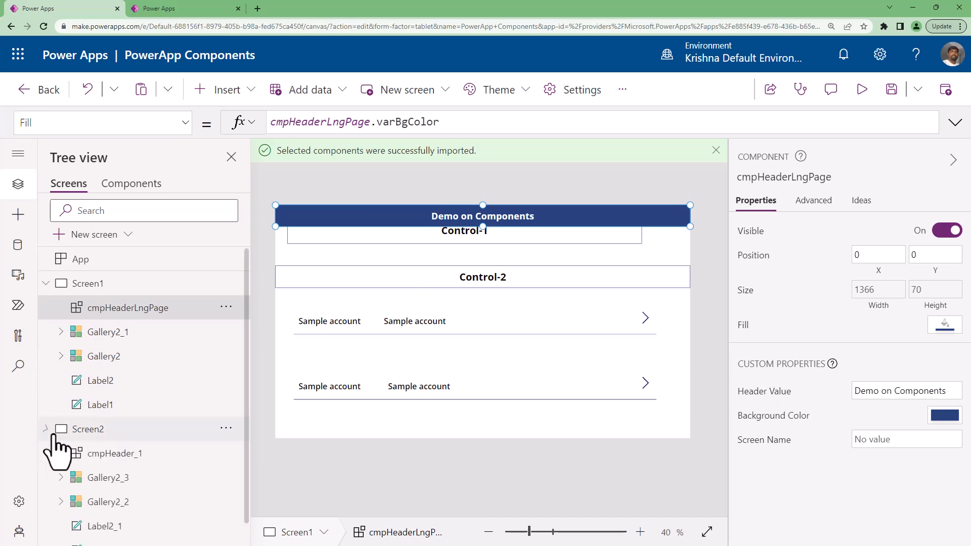
left_click(88, 429)
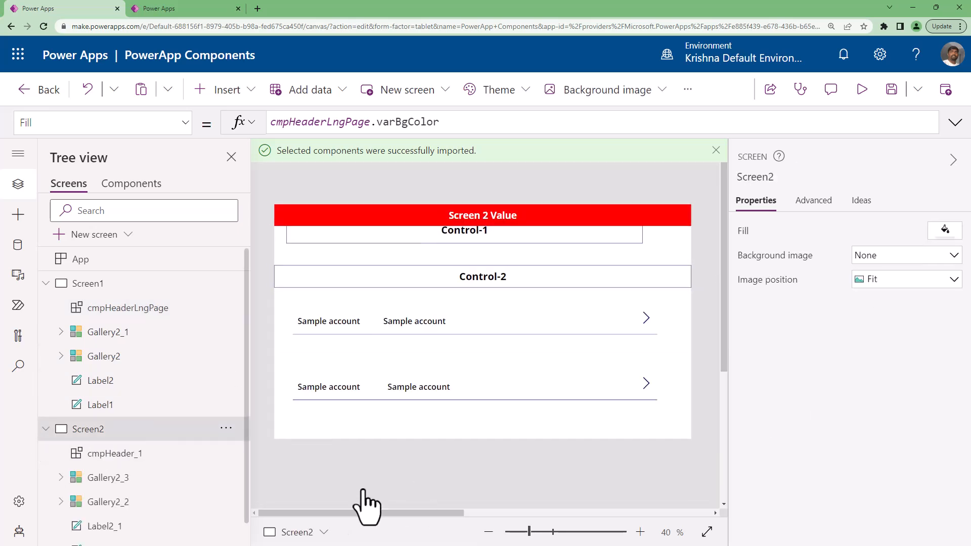
left_click(529, 222)
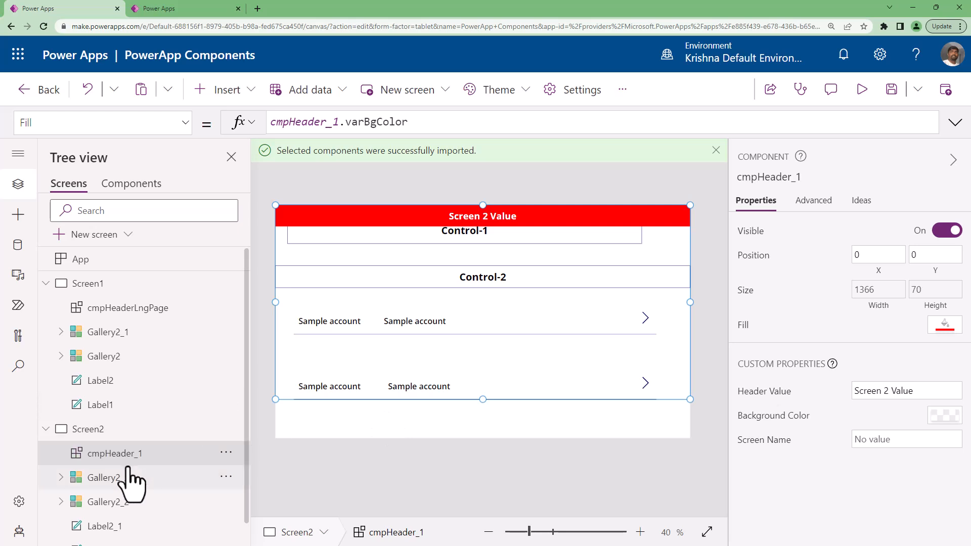
left_click(945, 416)
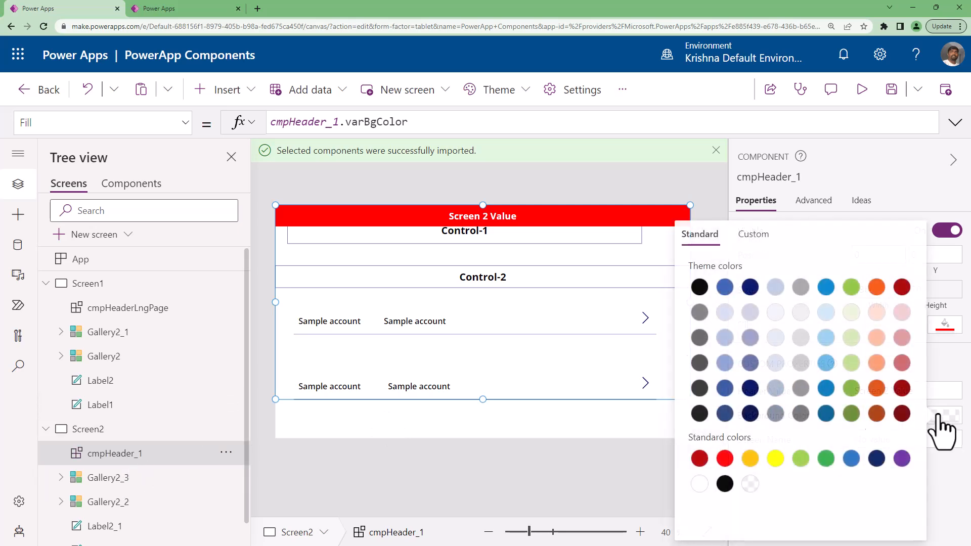
left_click(718, 337)
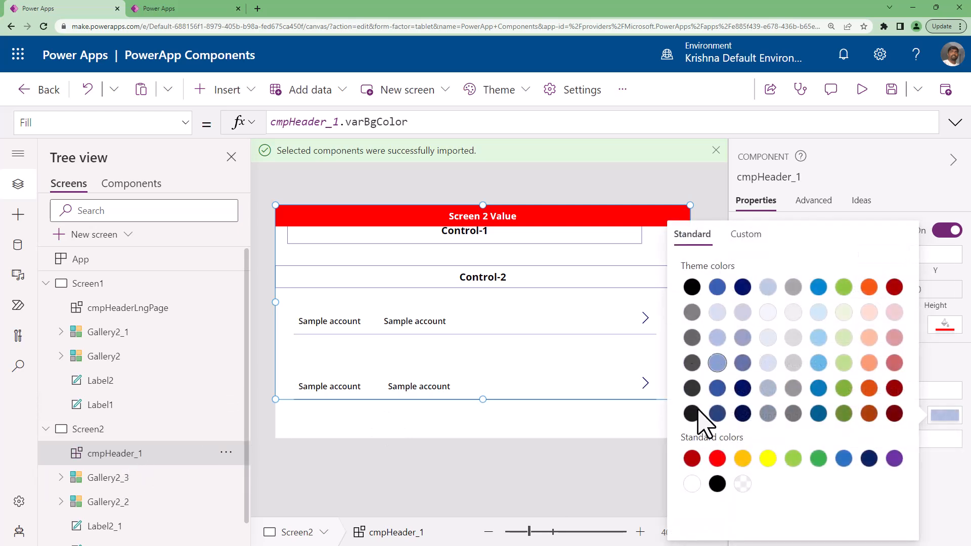
left_click(641, 175)
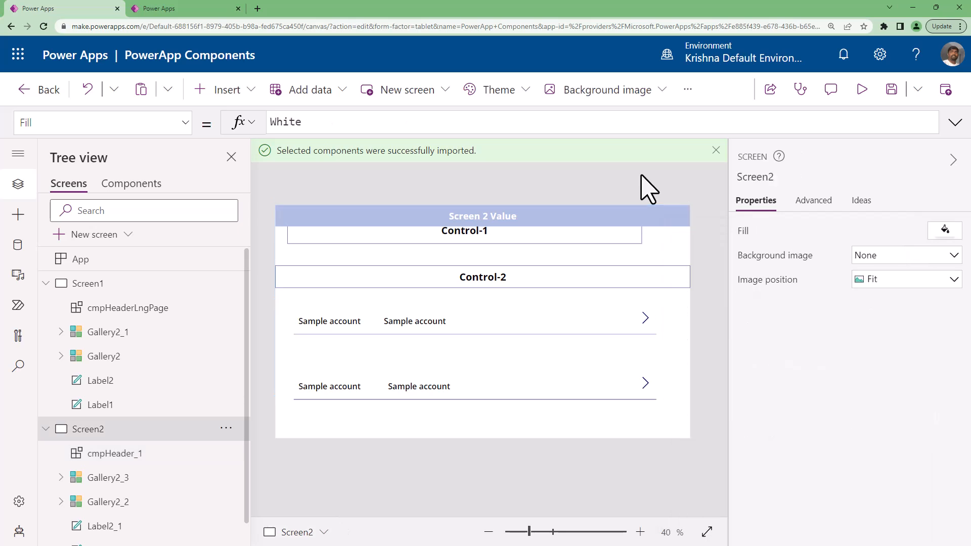
- Reduce the height of cmpHeader_1 on Screen2 to 70 so its frame fits the header bar
left_click(108, 454)
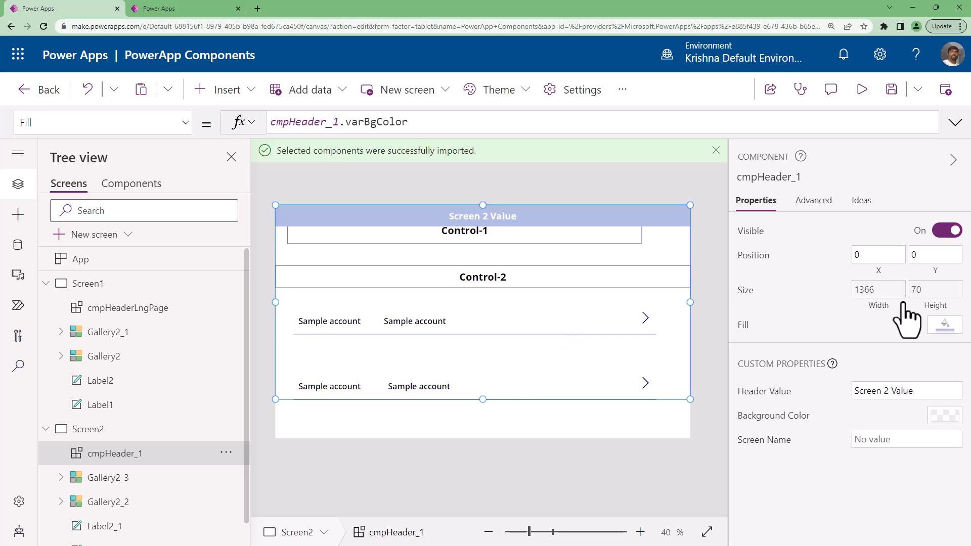
left_click(930, 290)
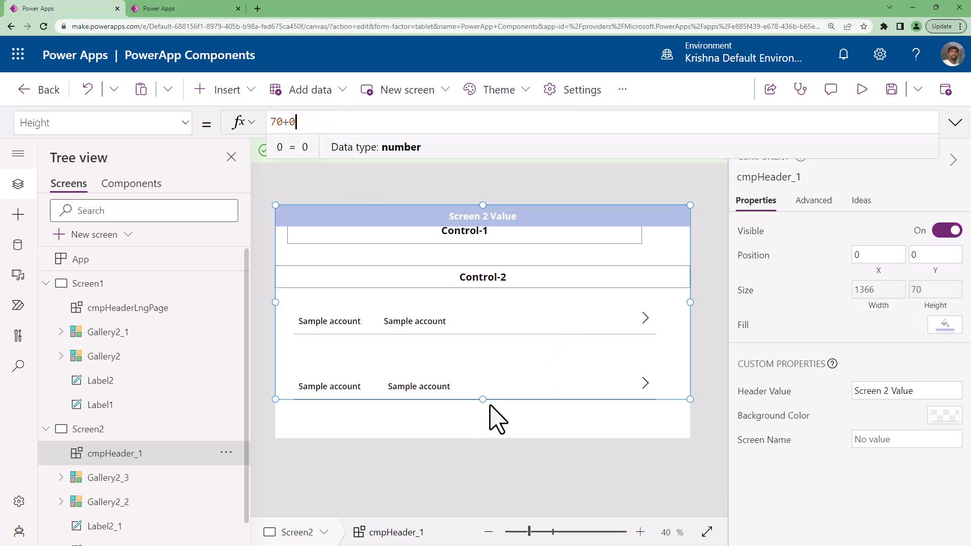
left_click_drag(482, 398, 512, 226)
left_click(144, 188)
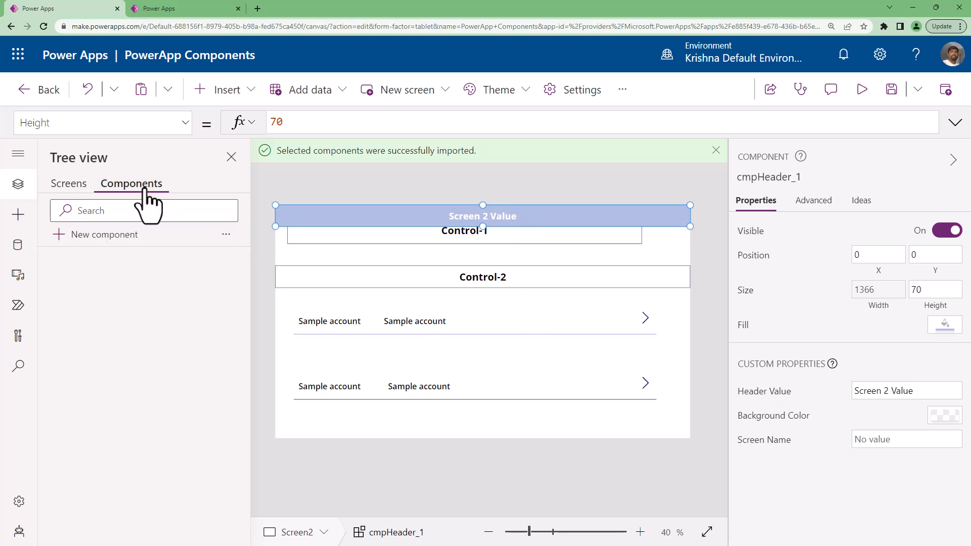
left_click(67, 187)
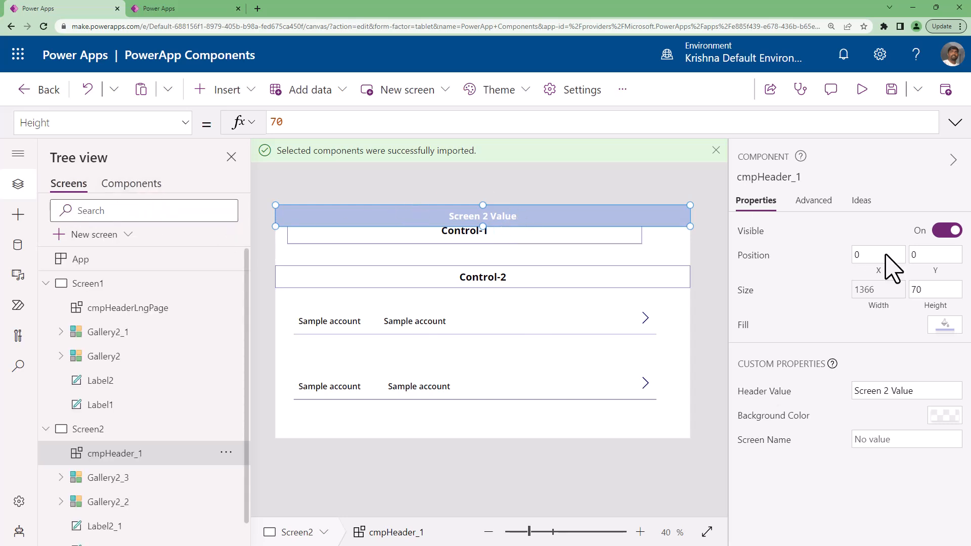
left_click(503, 182)
- Set the Screen Name property of cmpHeader_1 to Screen1 in place of App.ActiveScreen
left_click(790, 450)
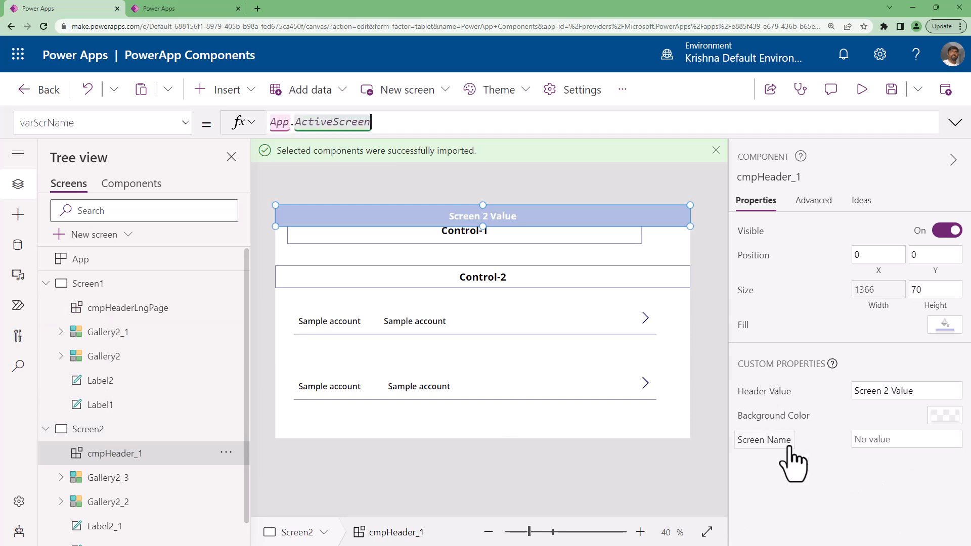
double_click(329, 122)
left_click(432, 125)
key("shift+Home")
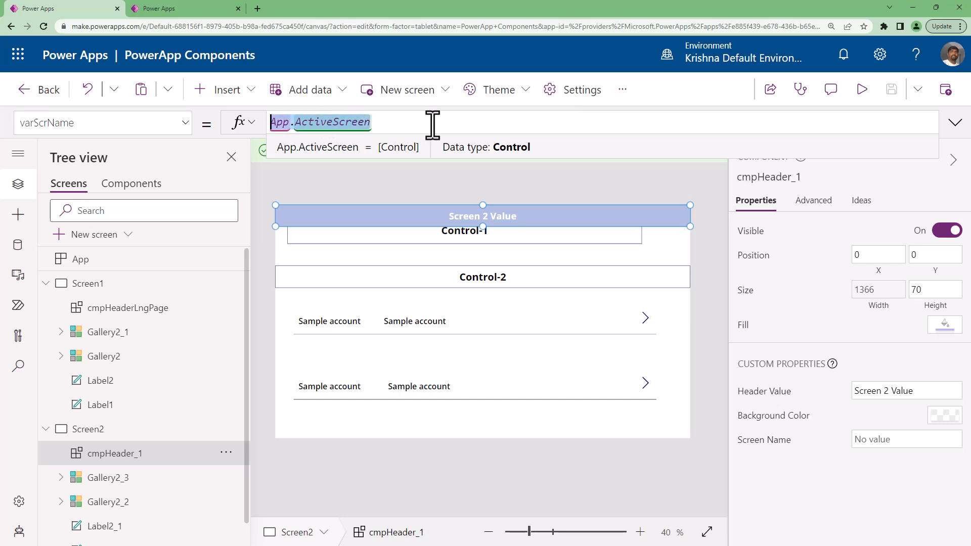
type("screen1")
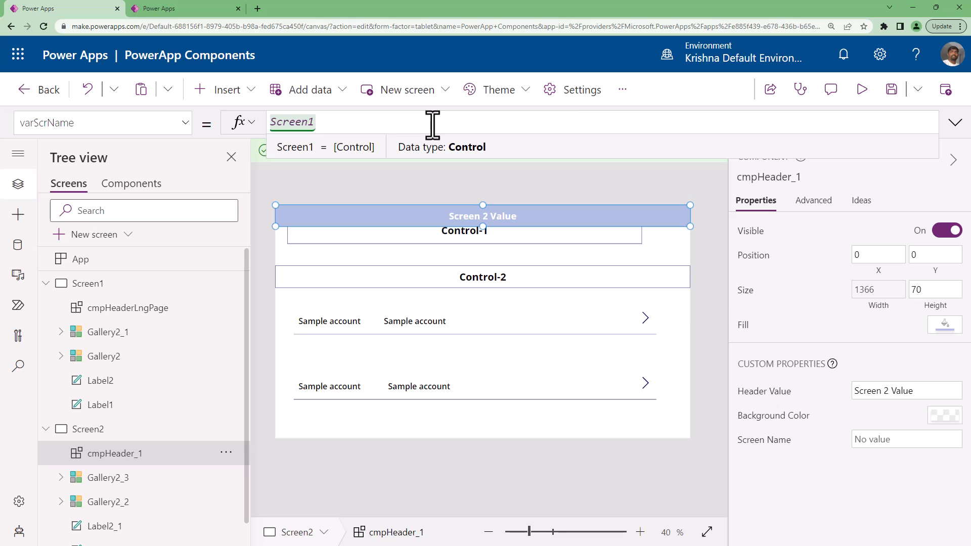
- Try the Screen Name value as quoted text "Screen1", restore it to unquoted Screen1, and dismiss the import notification
type("\"")
key("Home")
type("\"")
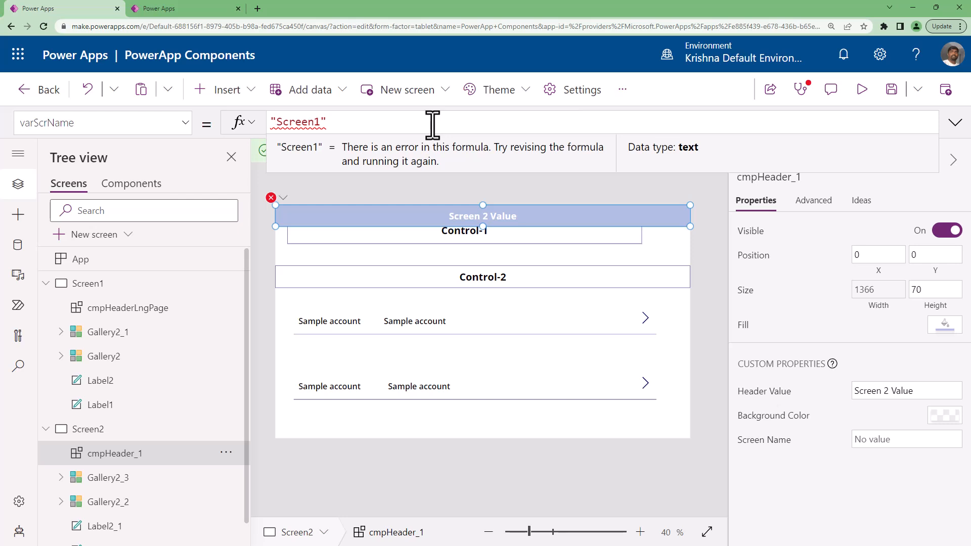
key("Delete")
key("End")
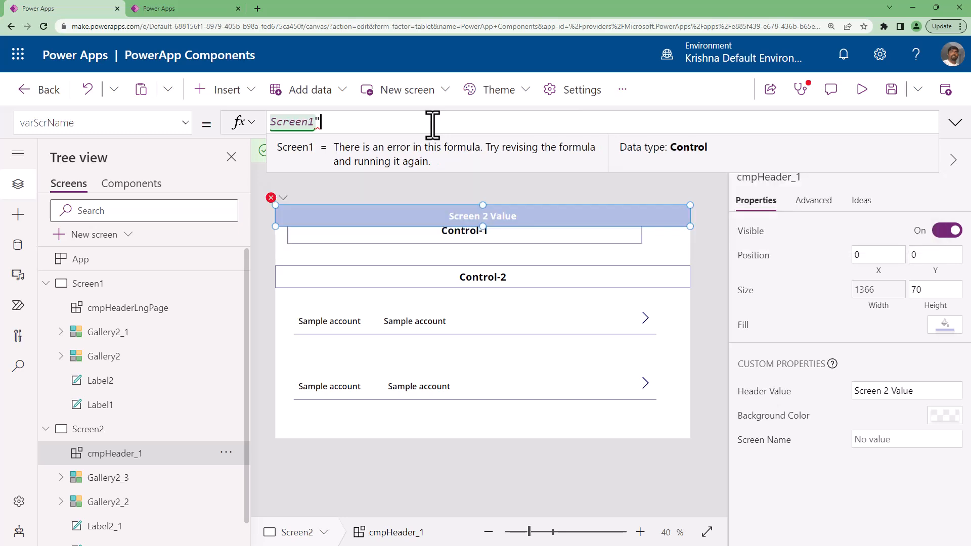
key("BackSpace")
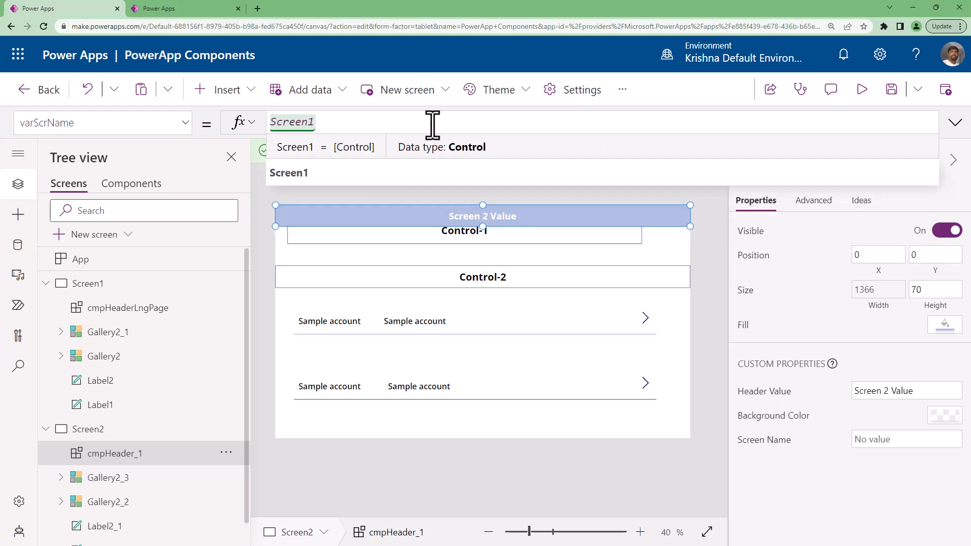
left_click(420, 493)
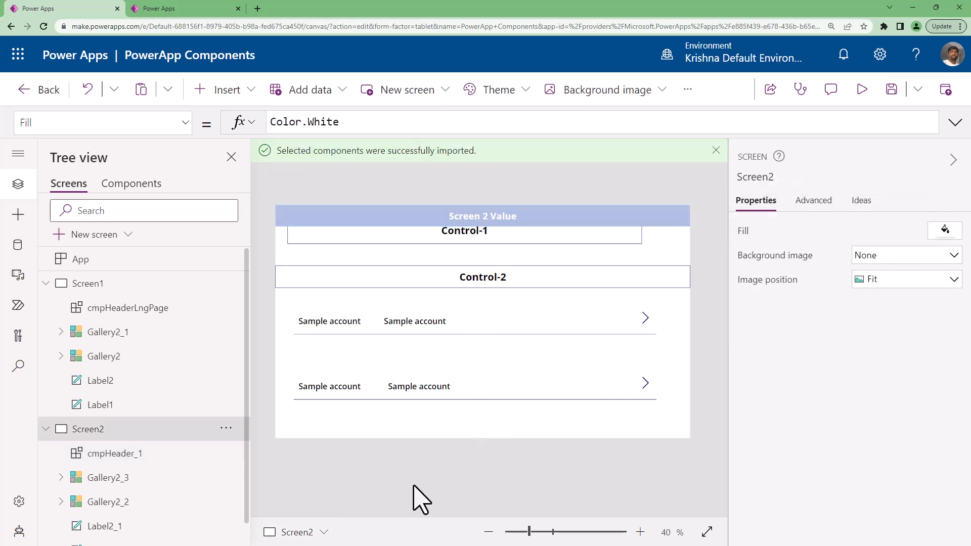
left_click(715, 152)
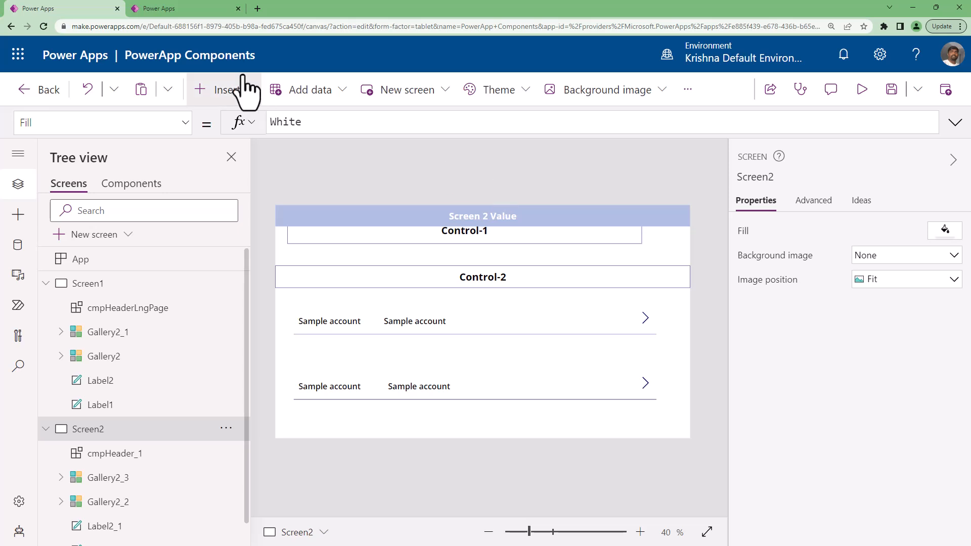
- Switch back to the component library, insert a button into cmpHeader and set its width to 40
left_click(202, 9)
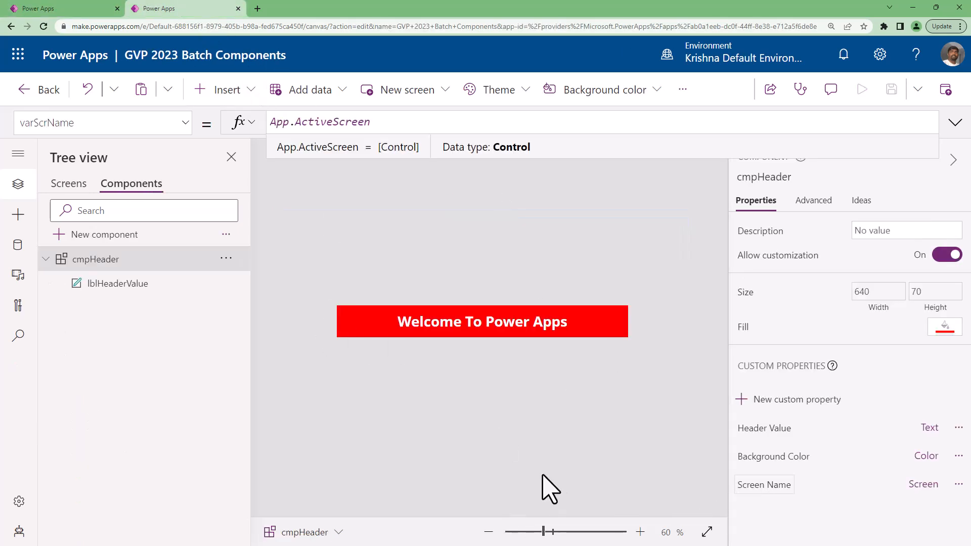
left_click(229, 97)
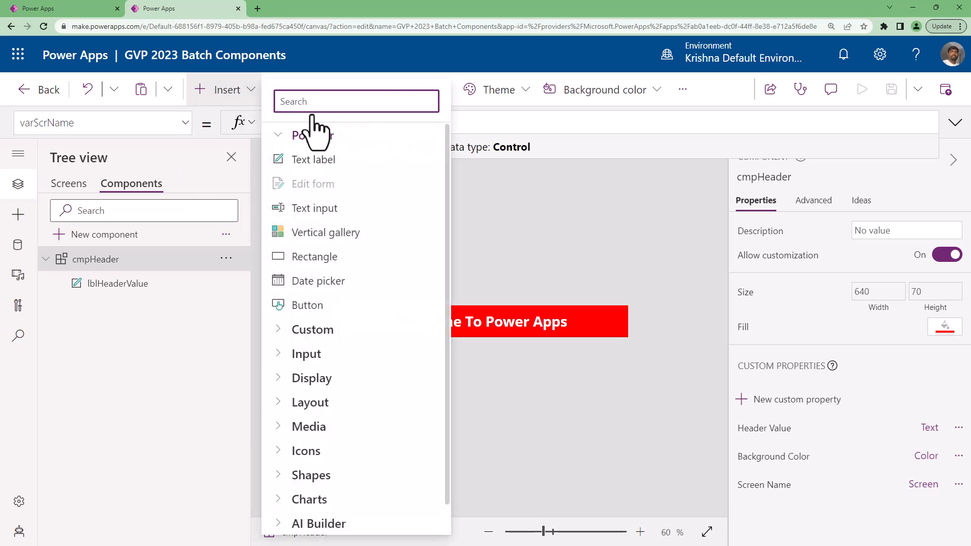
left_click(306, 305)
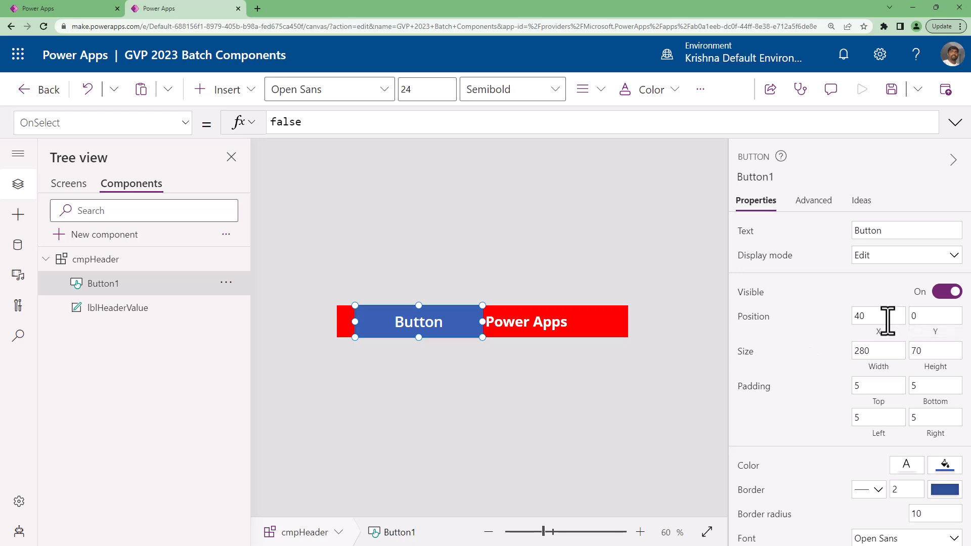
left_click(888, 352)
double_click(888, 351)
type("40")
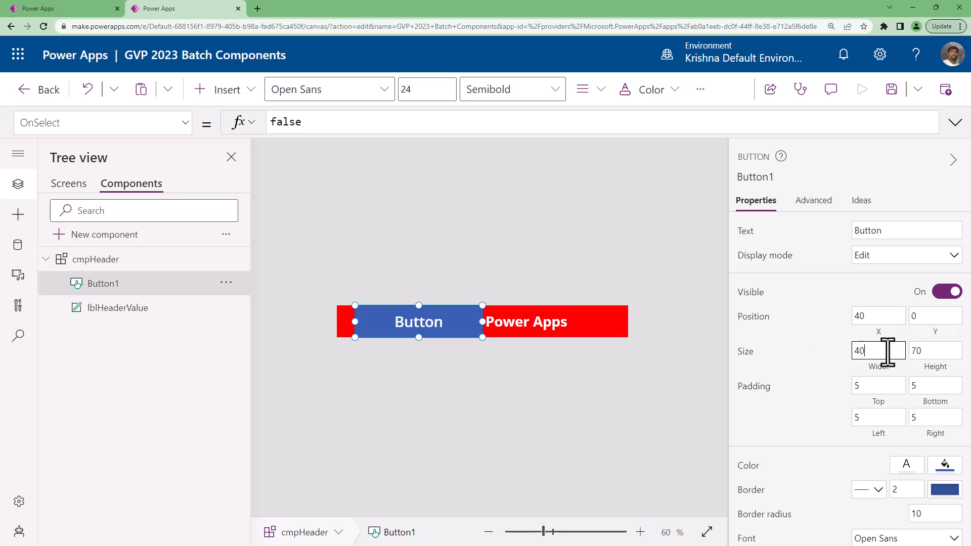
- Size the button to 100 wide and 25 high, and place it at the header's right end, about X 540, Y 22
key("Tab")
type("25")
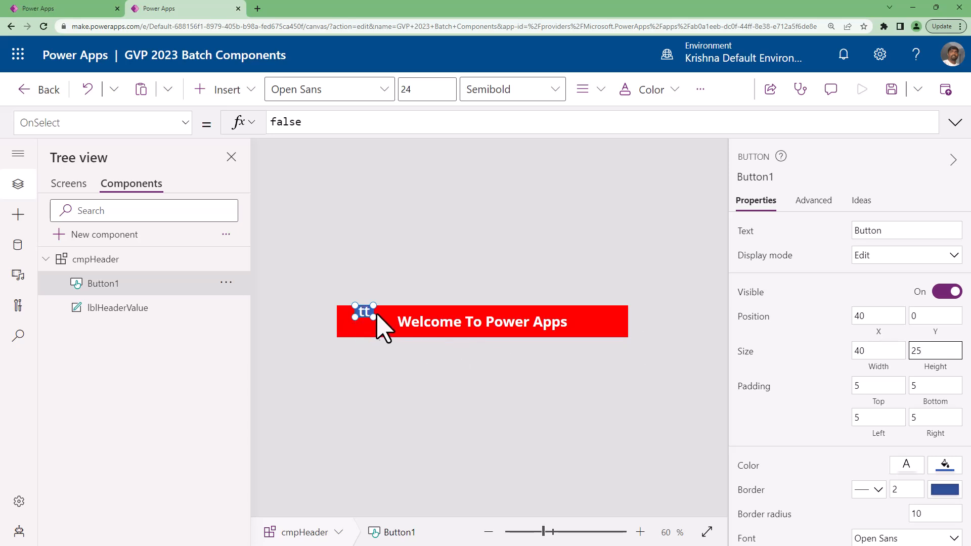
left_click_drag(362, 309, 612, 313)
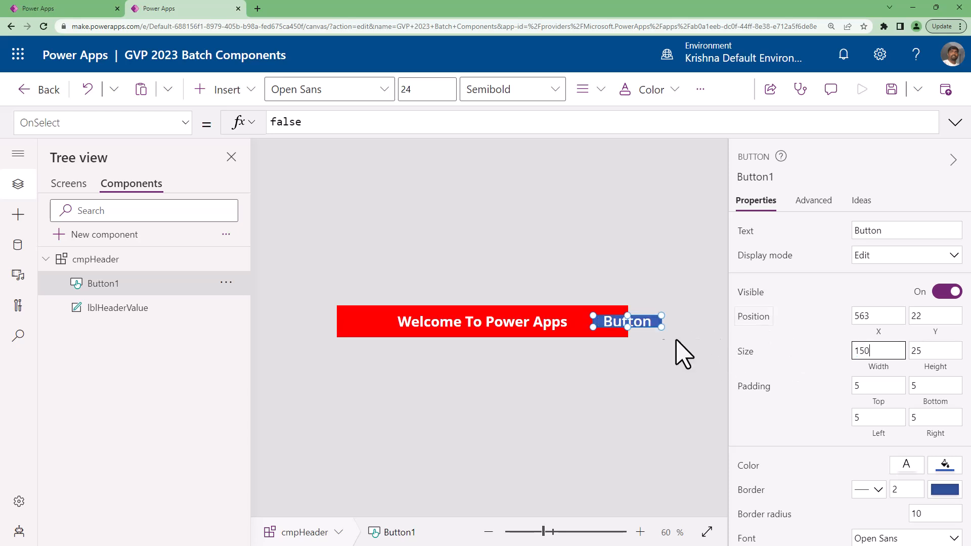
left_click(893, 349)
type("100")
left_click_drag(614, 321, 600, 322)
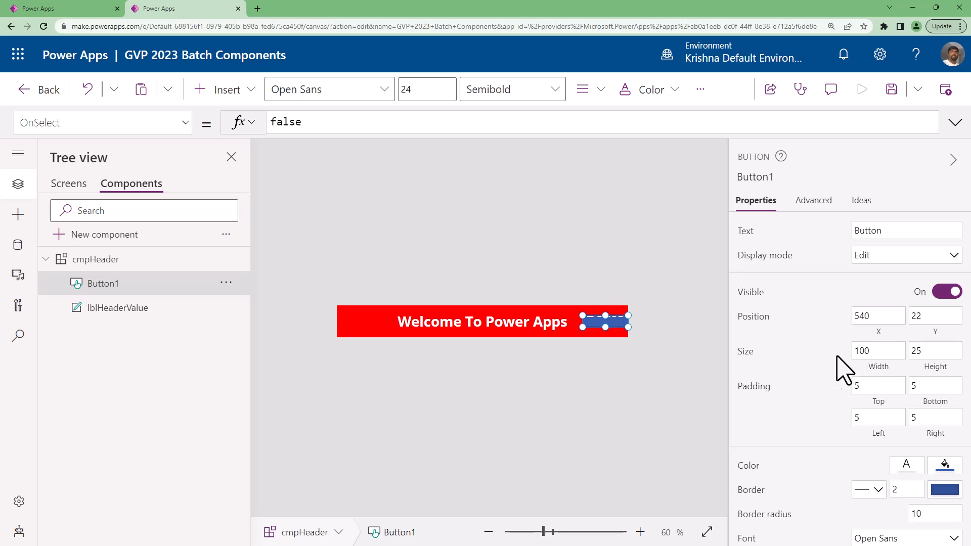
- Set the button's X position formula to Parent.Width - Self.Width -20
left_click(863, 366)
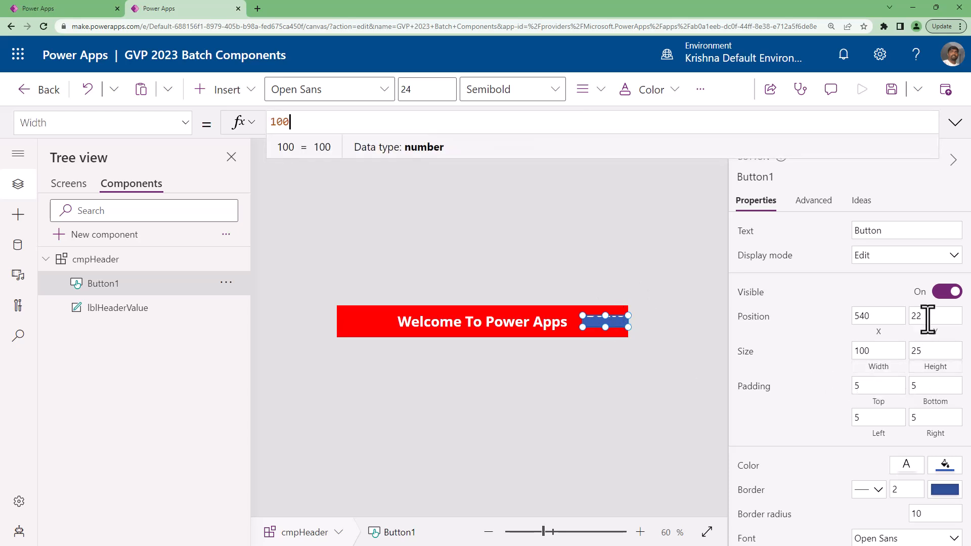
left_click(880, 331)
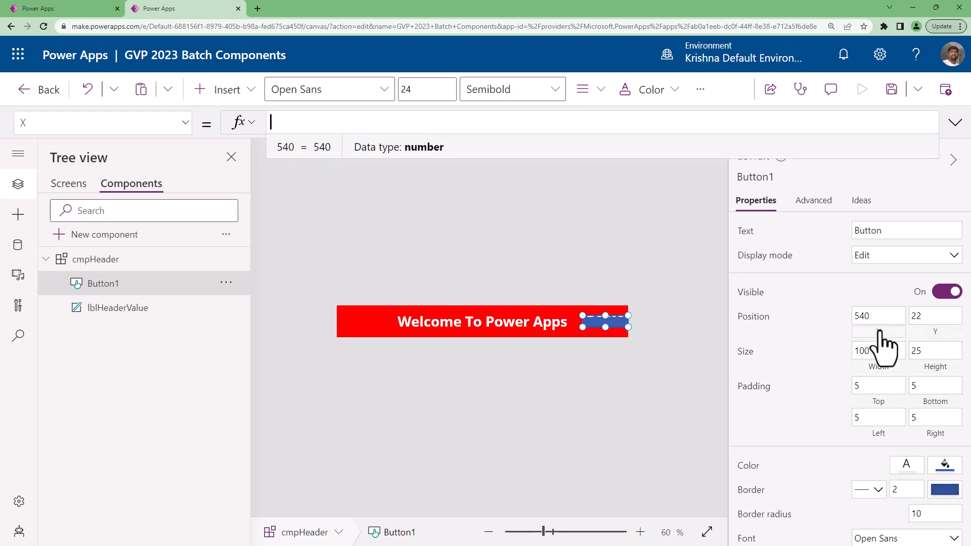
key("BackSpace")
key("BackSpace")
key("BackSpace")
type("parent")
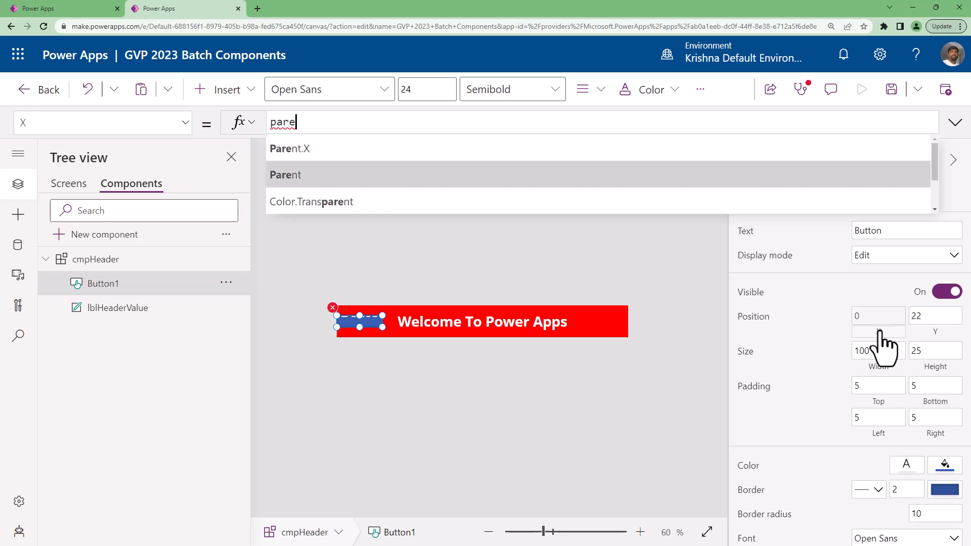
type(".Width")
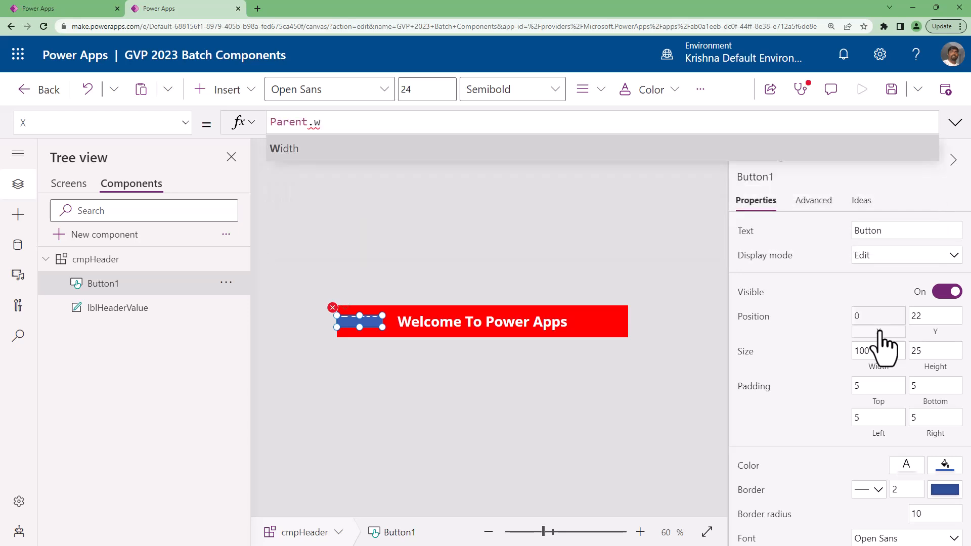
type(" - ns")
key("BackSpace")
key("BackSpace")
type("sel")
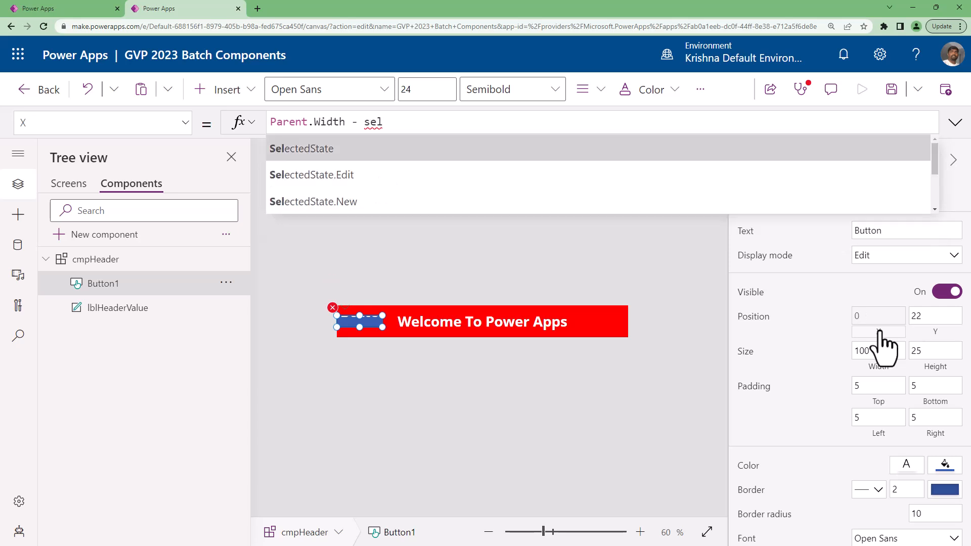
type("f.w")
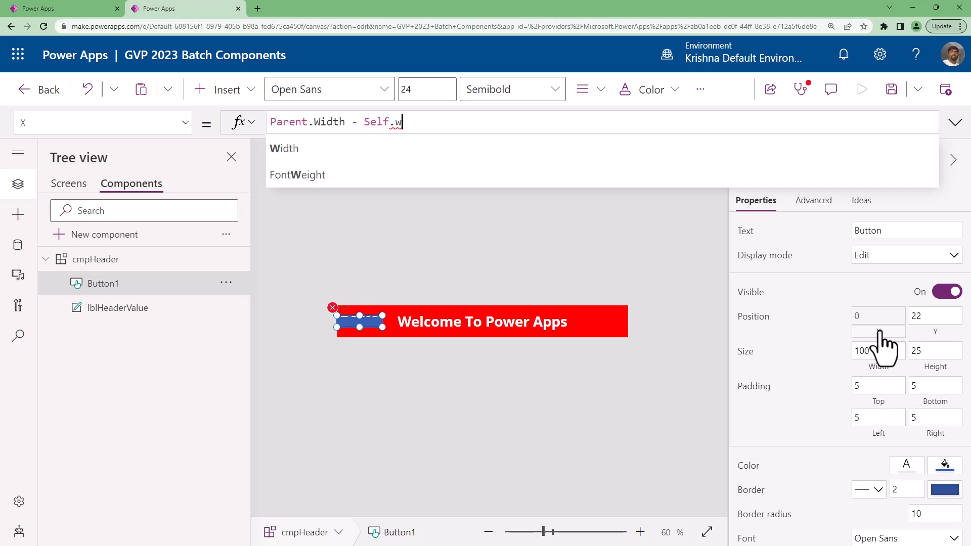
key("Tab")
type("-20")
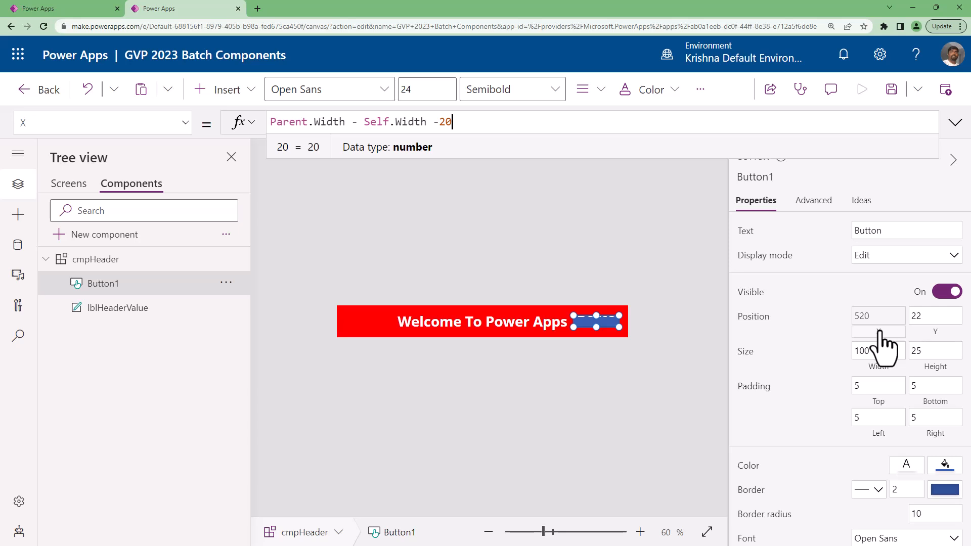
- Change the button's text to Select
left_click(905, 232)
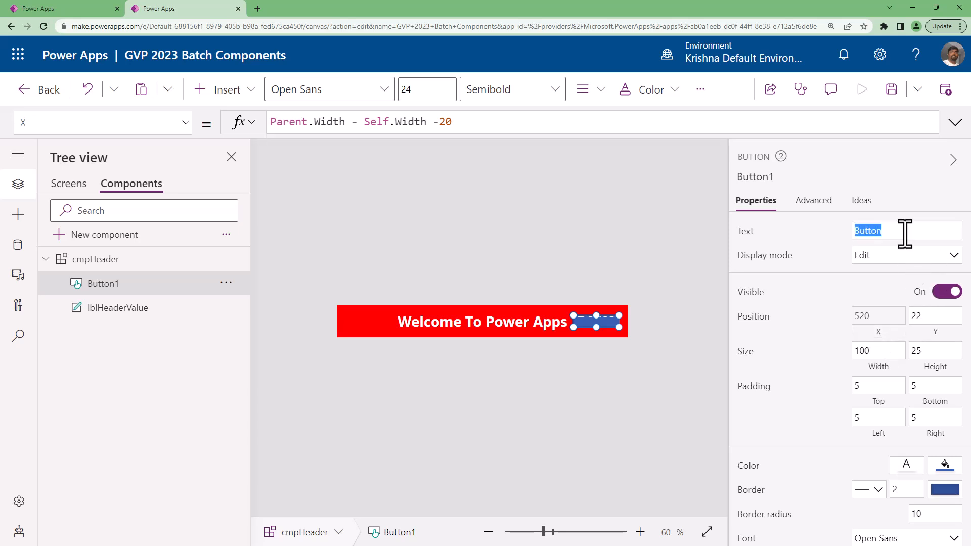
type("Select")
scroll(892, 501, "down", 2)
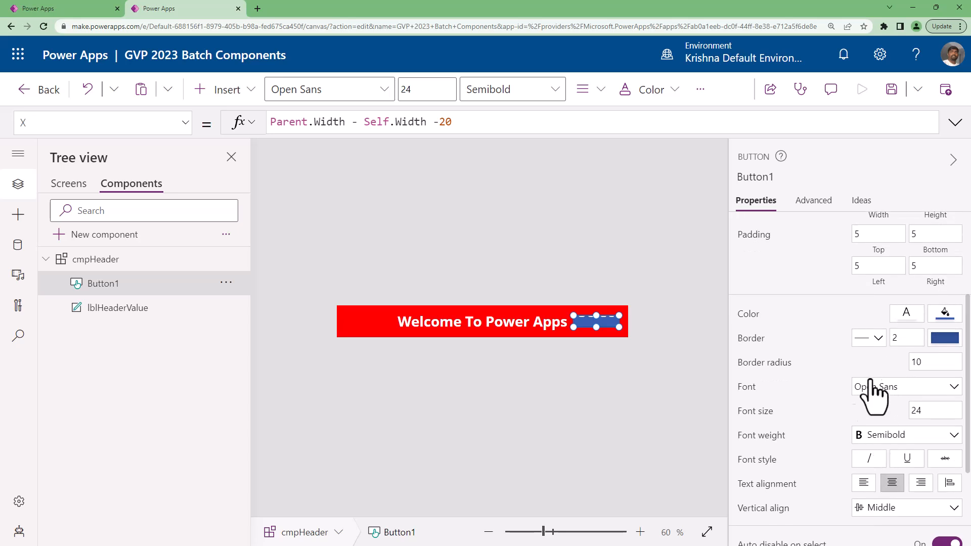
scroll(852, 362, "up", 3)
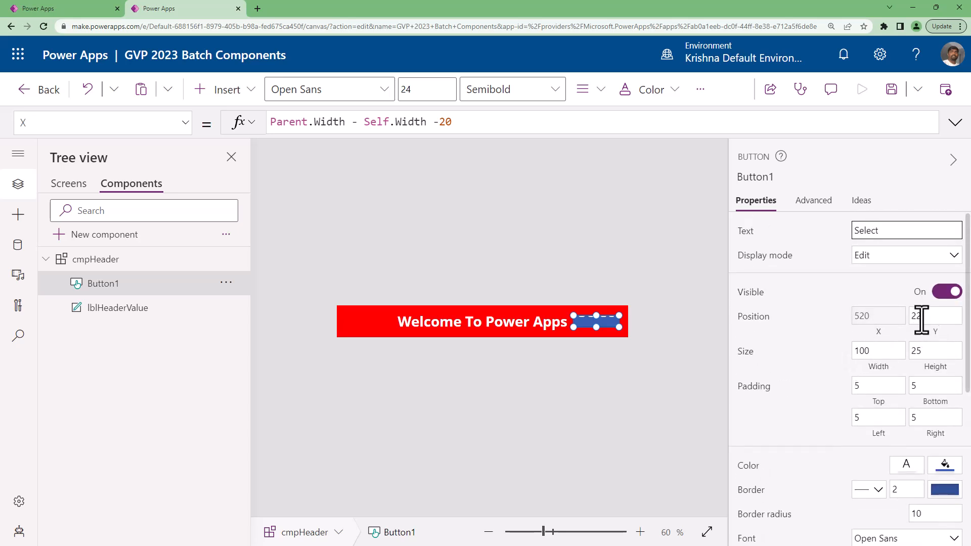
- Enlarge the button's height to 36 and set its font size to 13
left_click_drag(595, 327, 596, 332)
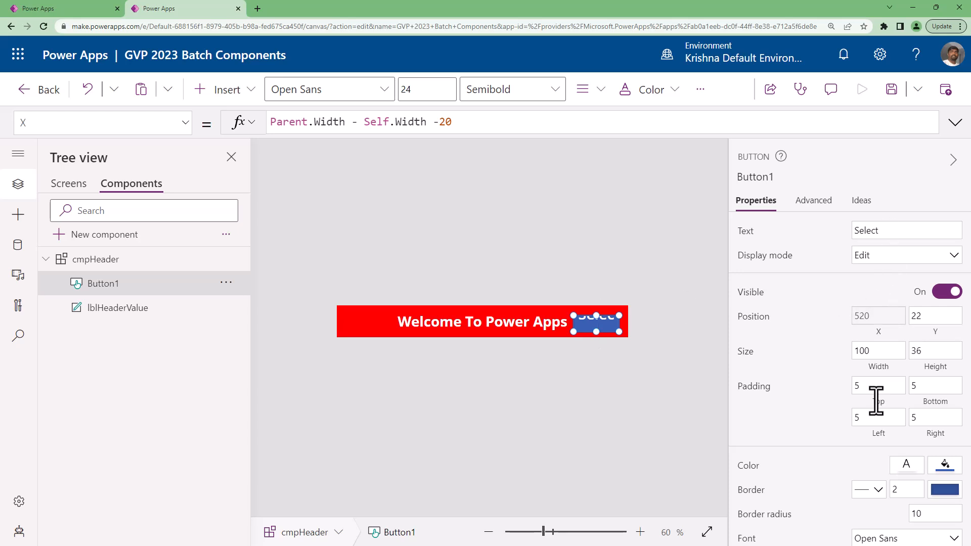
scroll(885, 386, "down", 3)
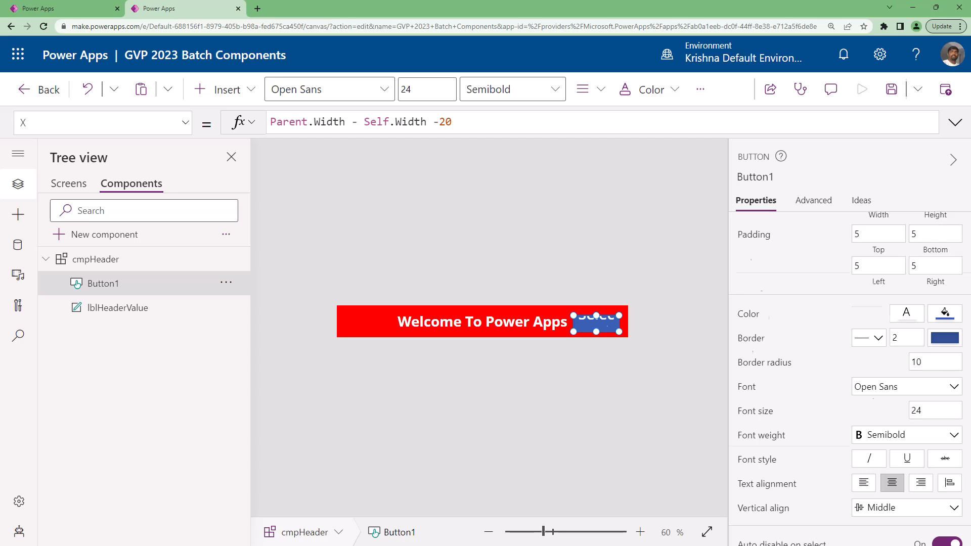
key("ctrl+z")
- Replace the button's OnSelect formula with Navigate(cmpHeader.varScrName)
left_click(493, 123)
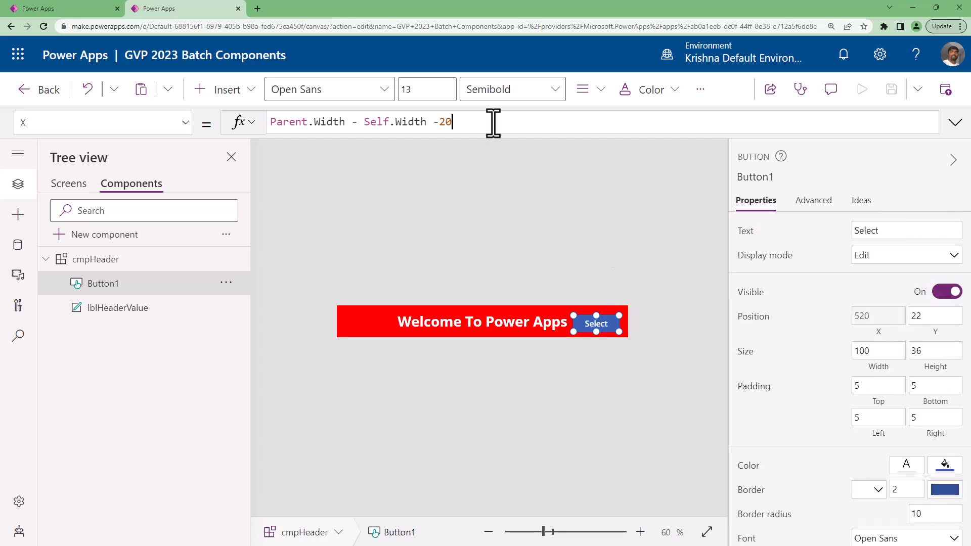
left_click(102, 123)
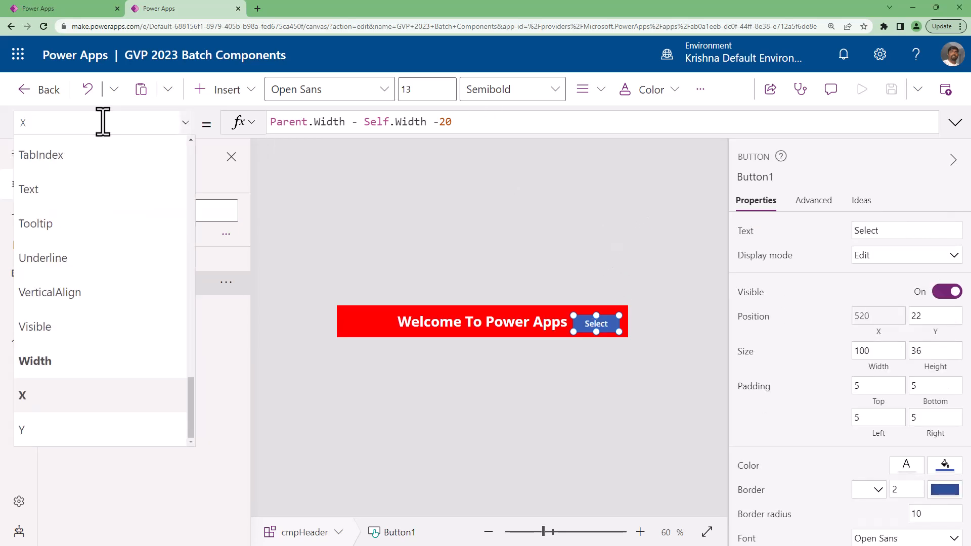
scroll(101, 410, "up", 5)
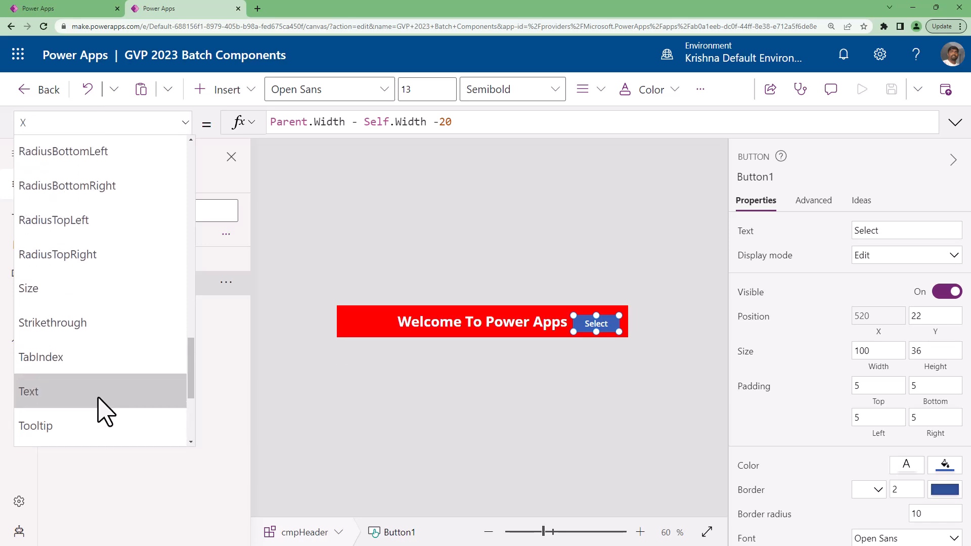
scroll(104, 412, "up", 6)
left_click(69, 264)
double_click(361, 124)
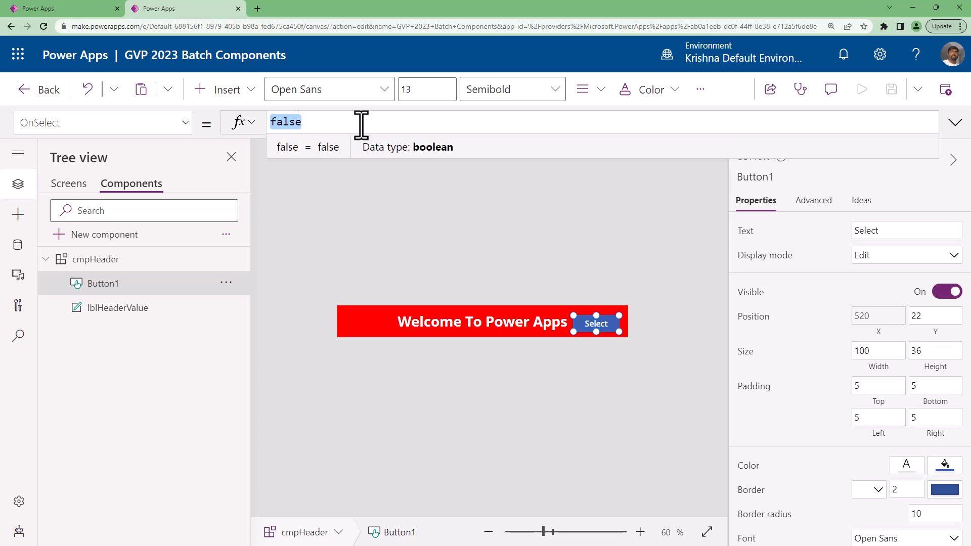
type("Navigate(")
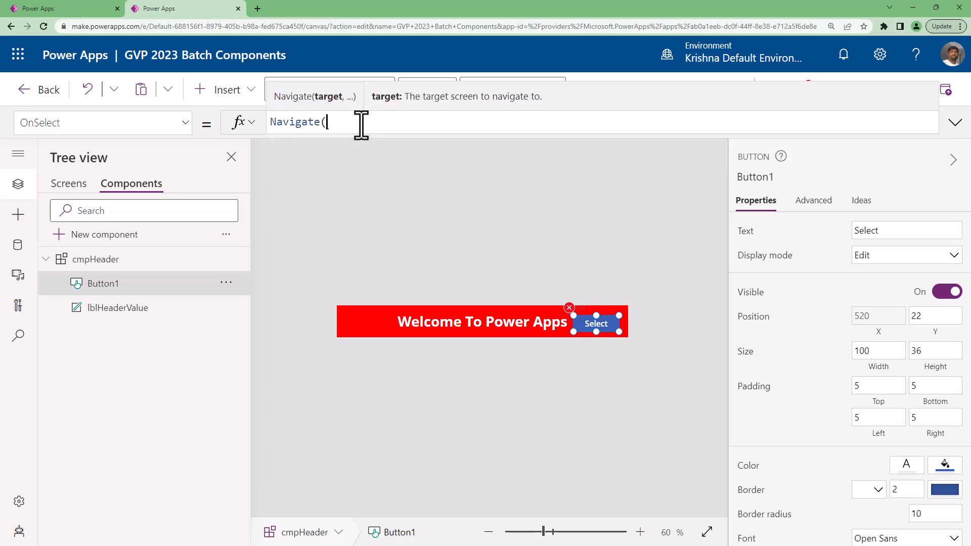
type("cmp")
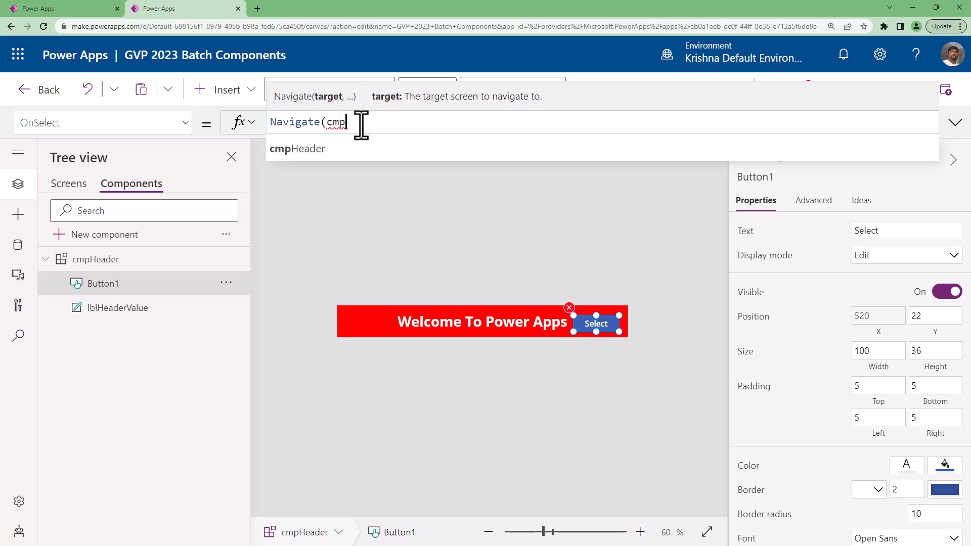
key("Tab")
type(".v")
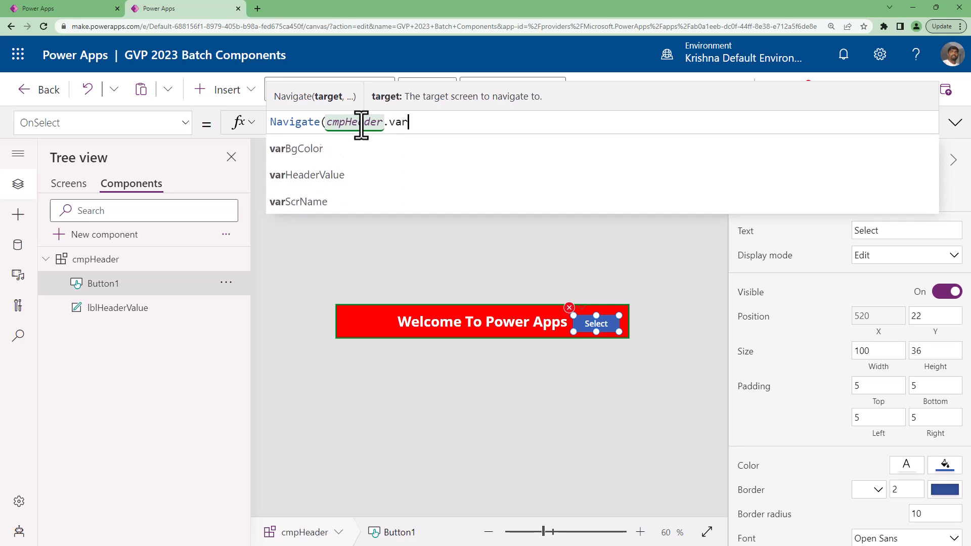
type("ar")
key("Down")
key("Down")
key("Tab")
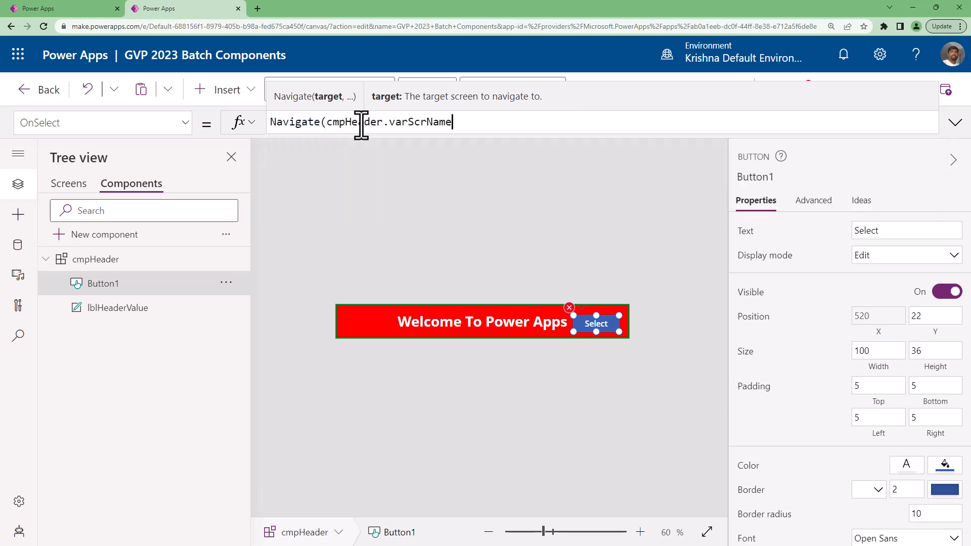
key("BackSpace")
type(")")
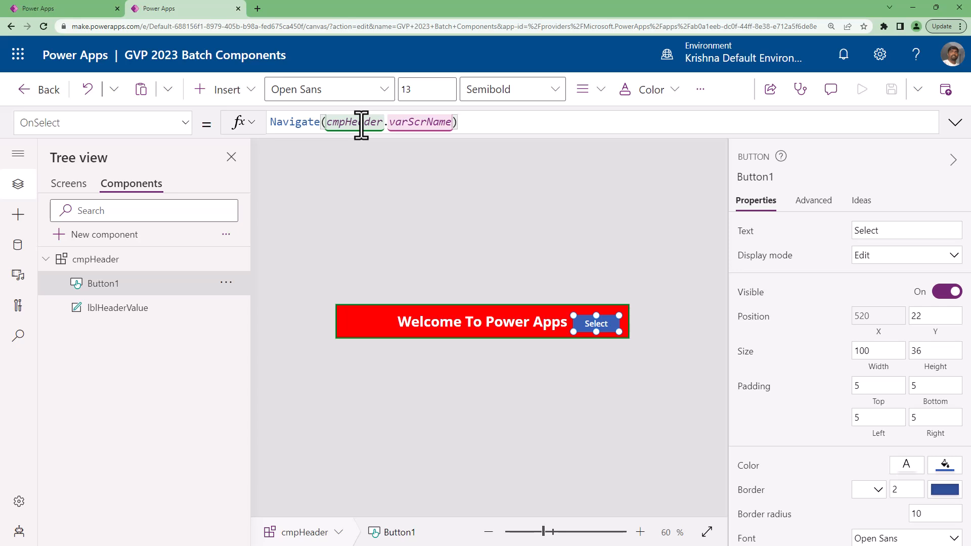
- Rename the button as btnScrNav and publish the component library
double_click(124, 284)
type("btnScrNav")
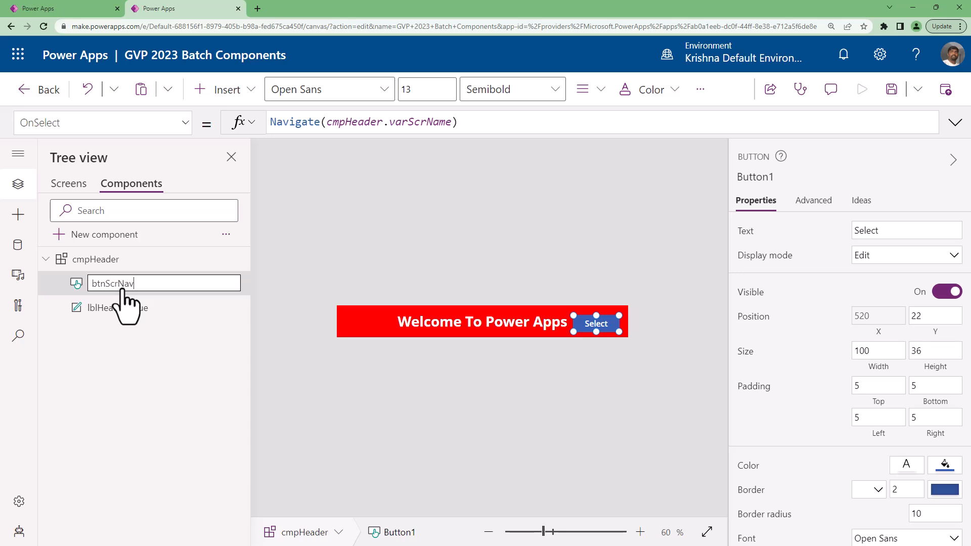
key("Return")
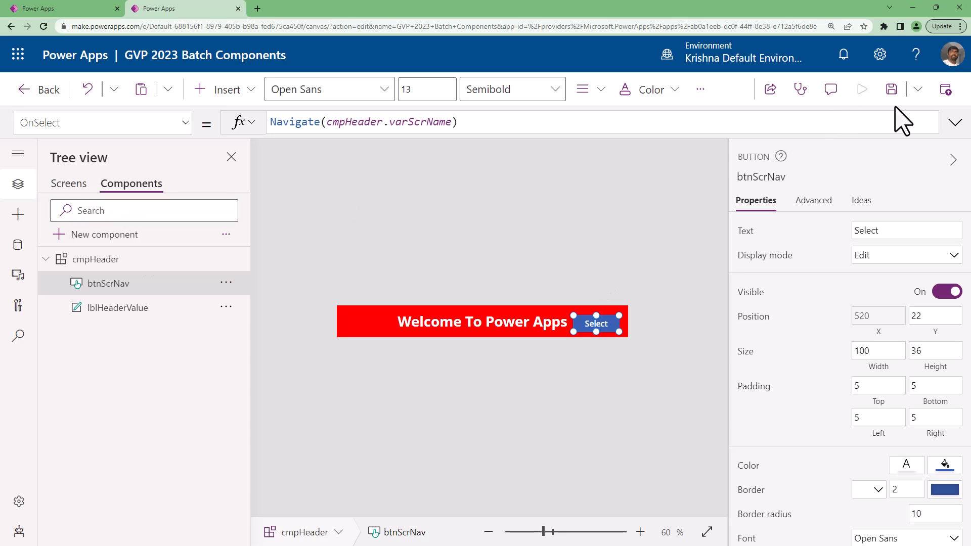
left_click(946, 90)
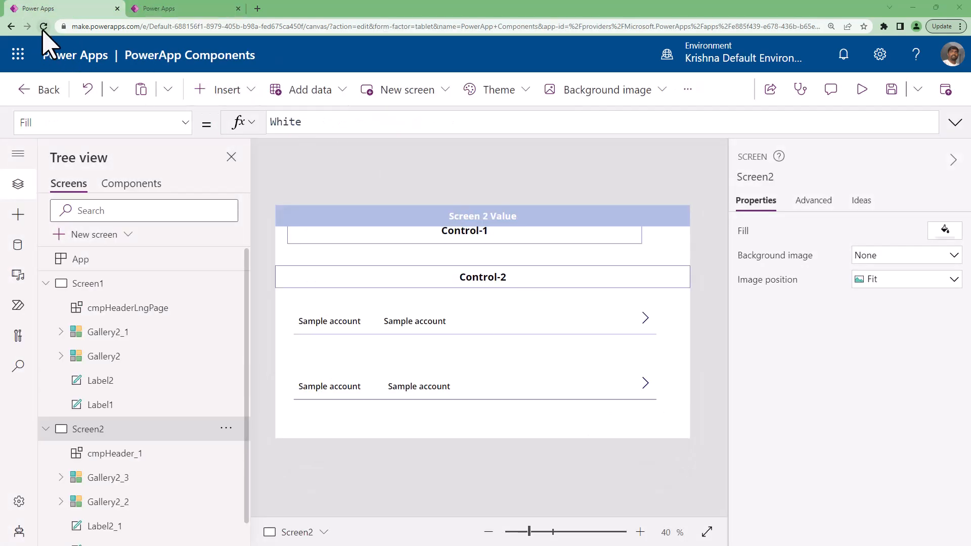
- Reload the PowerApp Components app to apply the GVP 2023 Batch Components library update, and preview Screen1
left_click(43, 28)
left_click(538, 84)
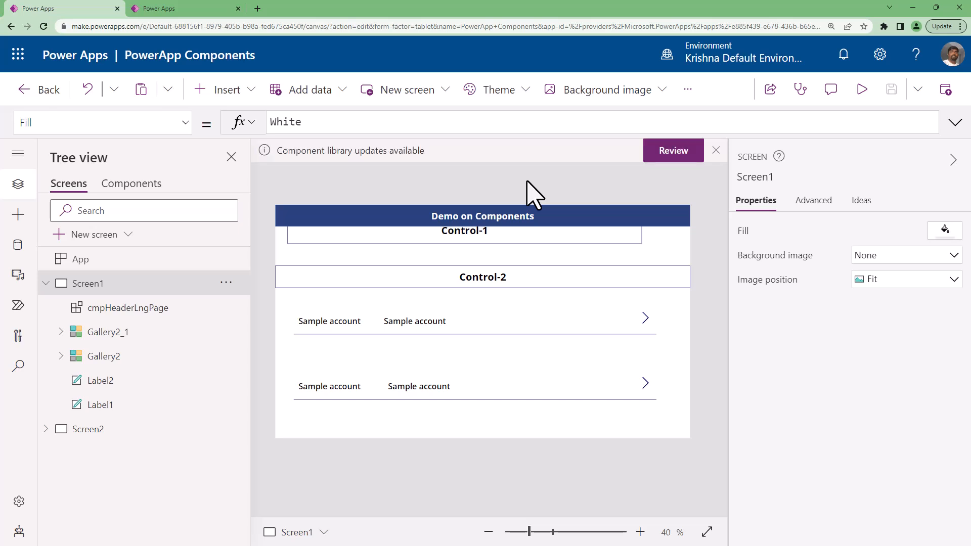
left_click(674, 151)
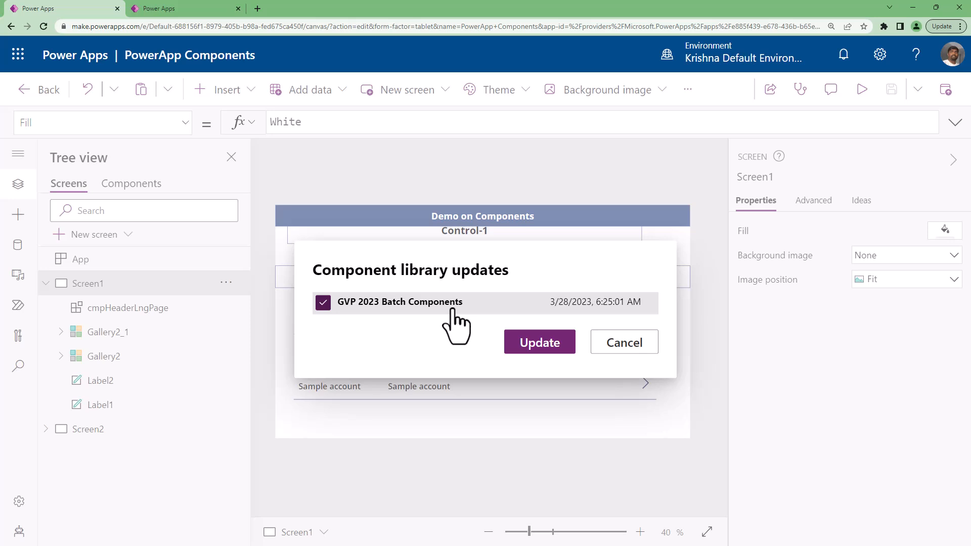
left_click(539, 349)
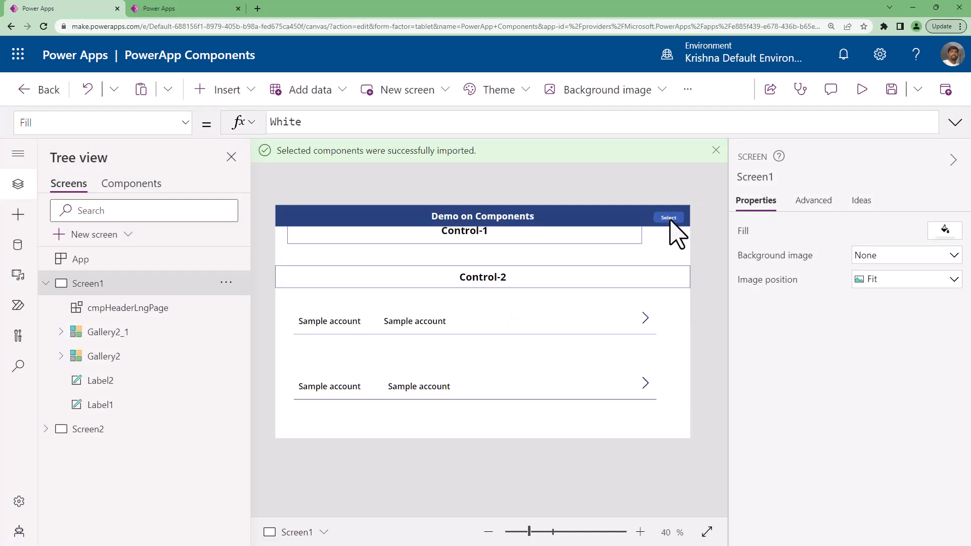
left_click(863, 90)
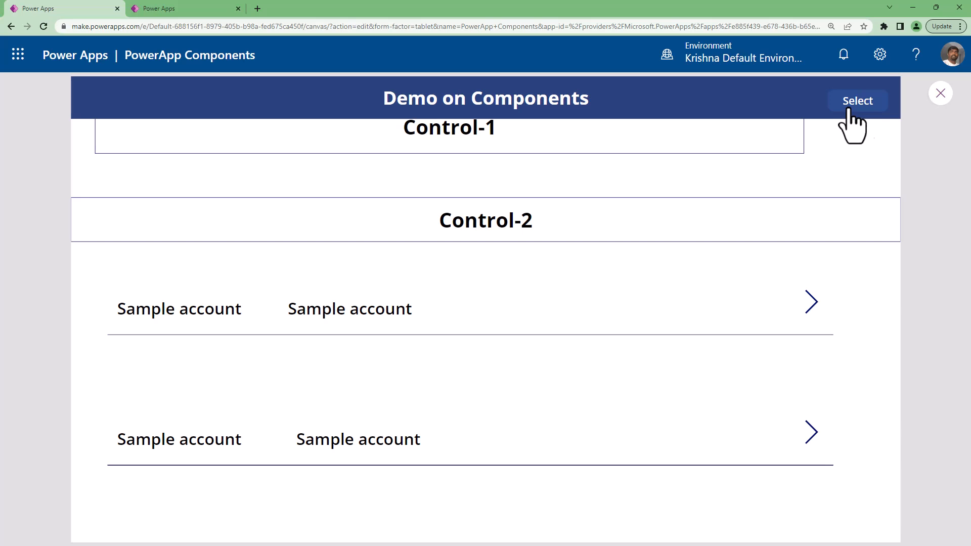
left_click(941, 93)
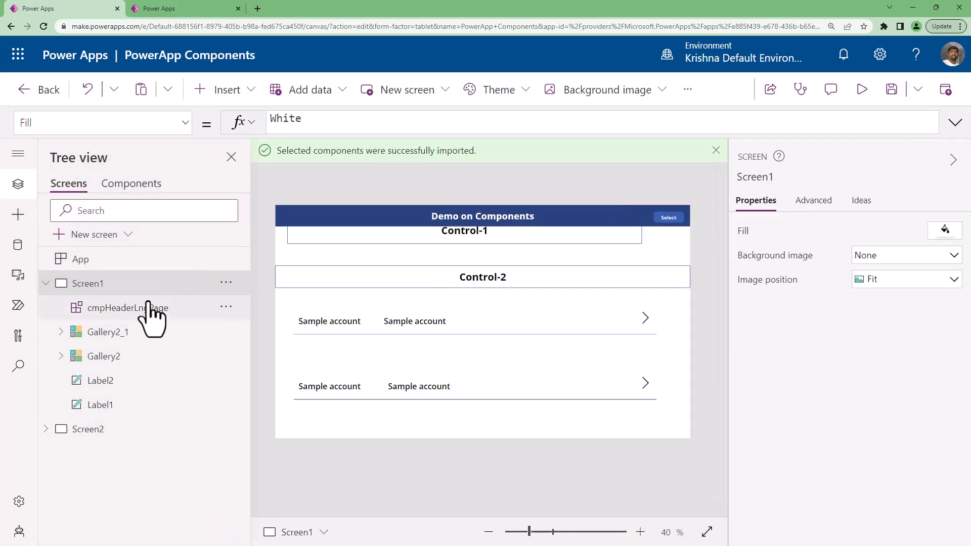
- Set the Screen Name property of cmpHeaderLngPage on Screen1 to Screen2
left_click(151, 304)
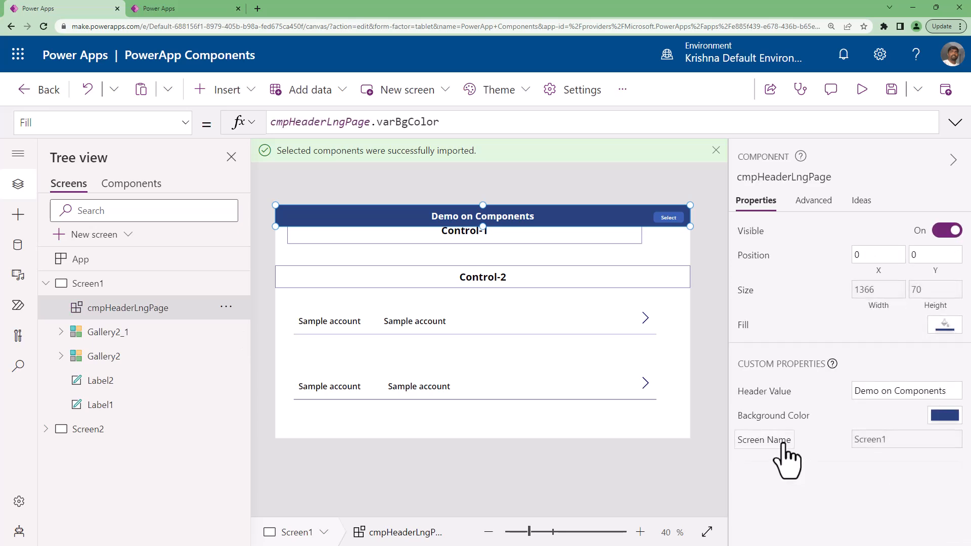
left_click(783, 443)
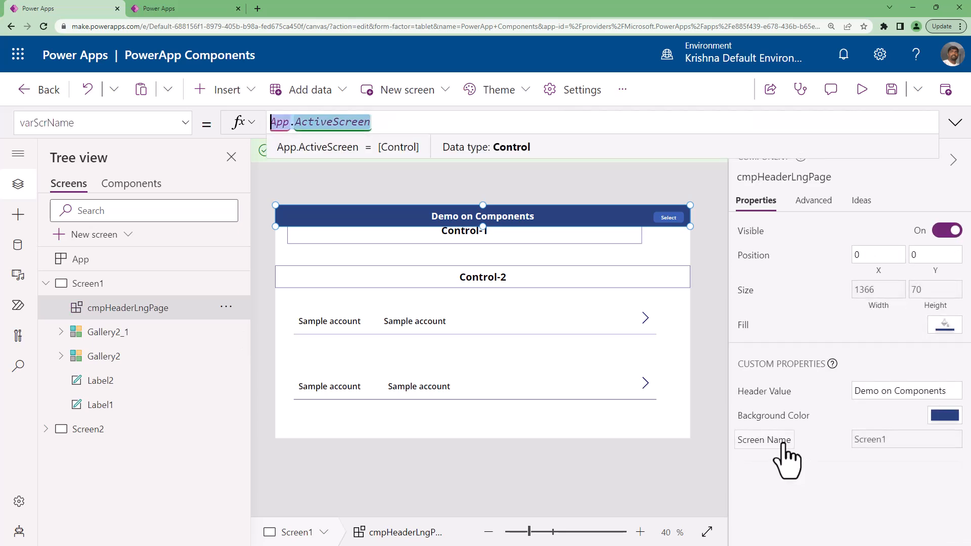
type("scre")
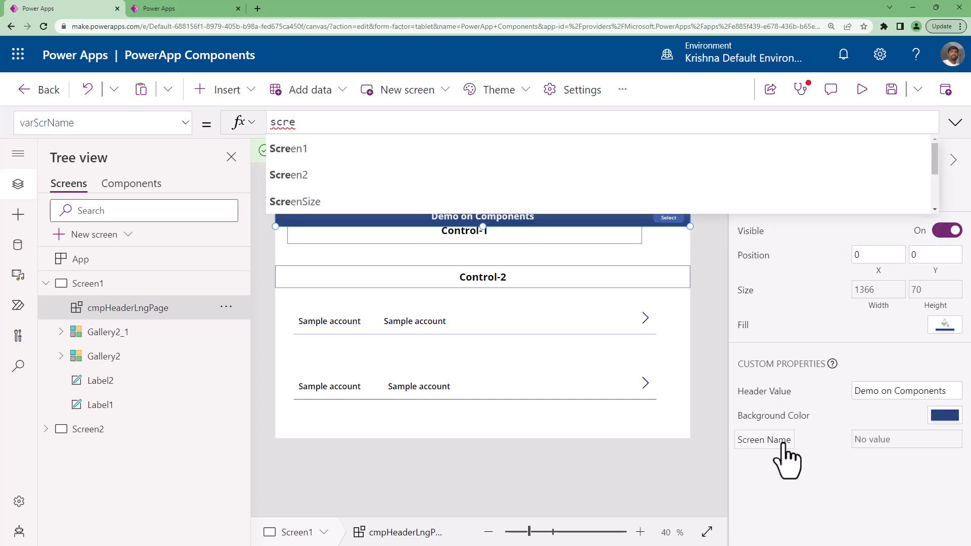
key("Tab")
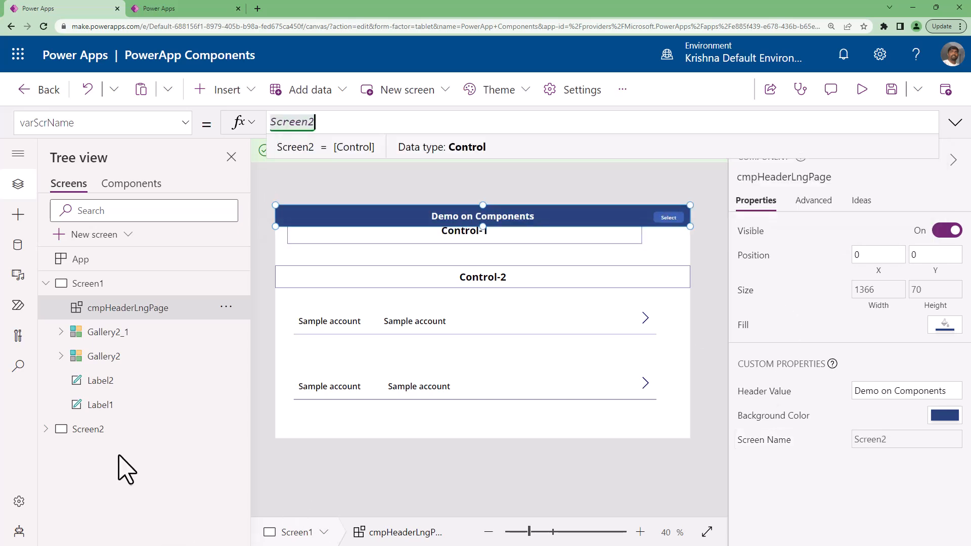
- Set the Screen Name property of cmpHeader_1 on Screen2 to Screen1
left_click(107, 436)
left_click(529, 223)
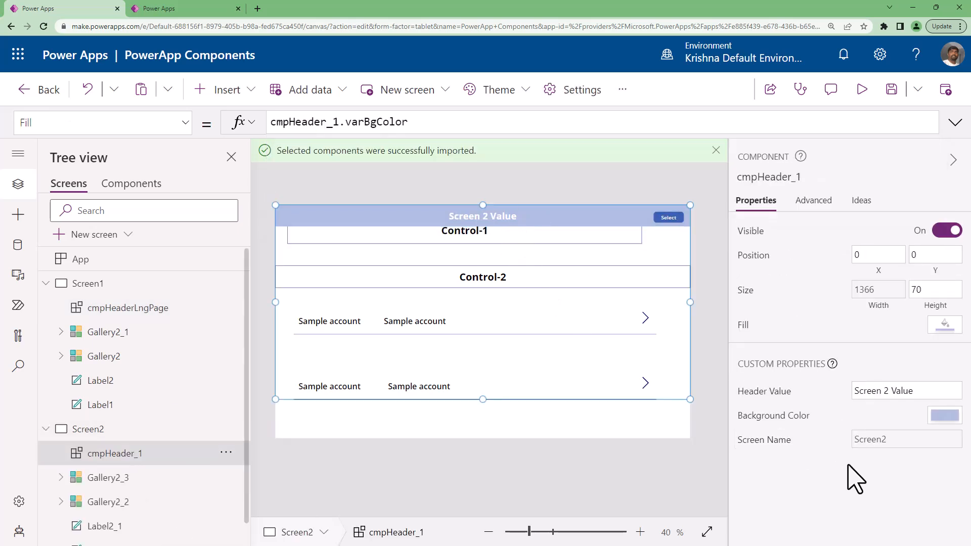
left_click(880, 439)
left_click_drag(397, 123, 154, 124)
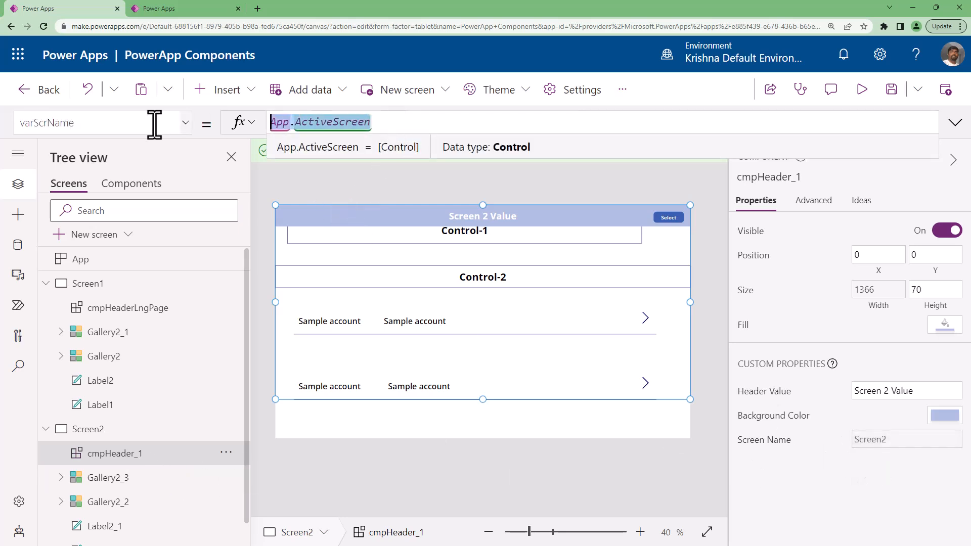
type("scre")
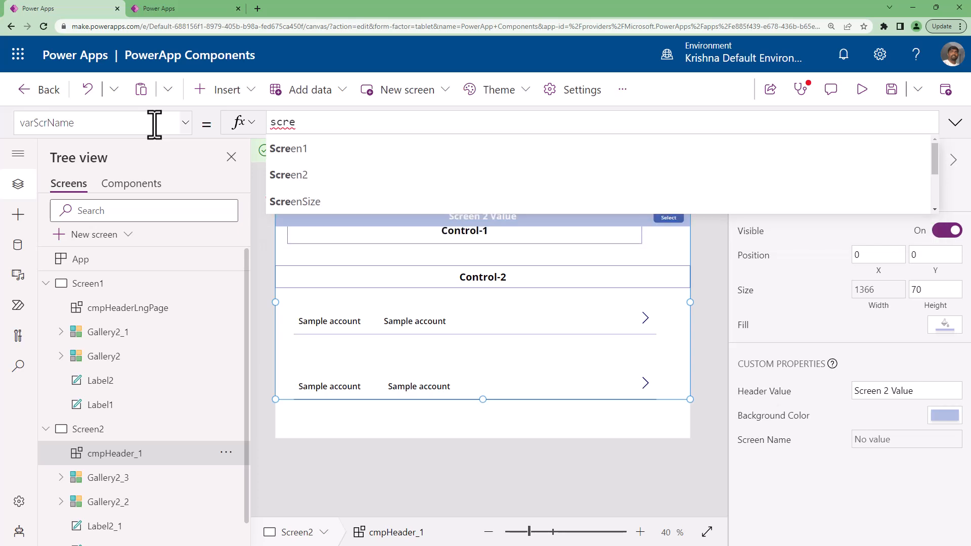
key("Tab")
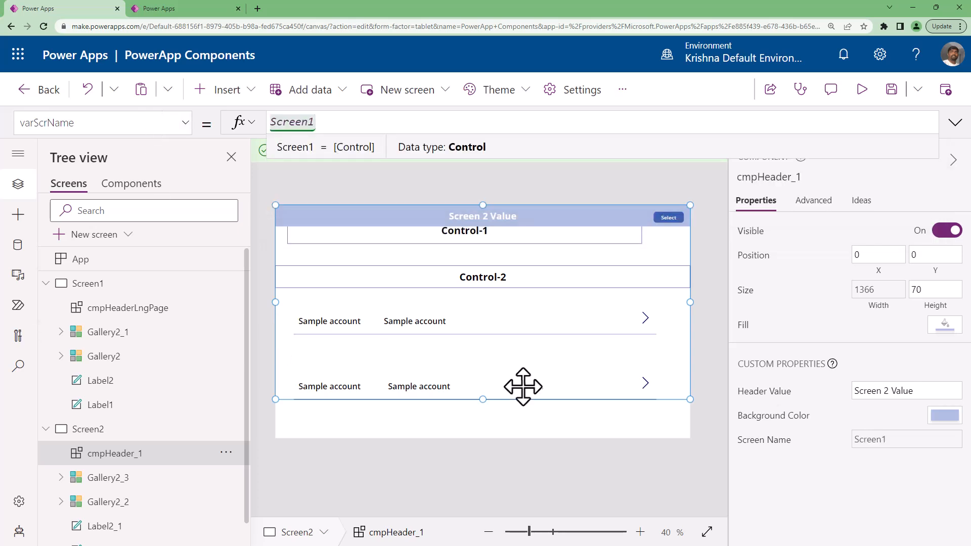
left_click(929, 290)
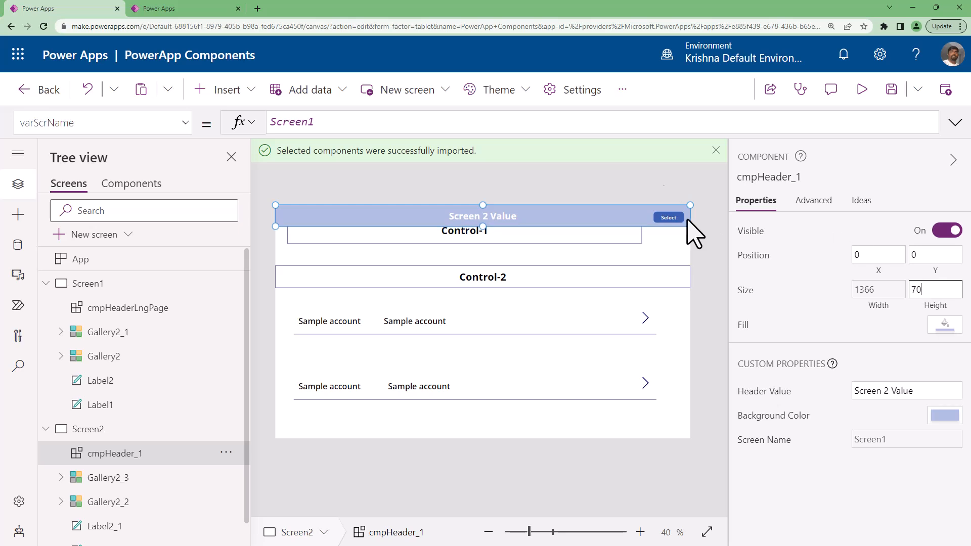
left_click(622, 195)
- Preview the app from Screen1, test the header's Select button in both directions, and close the preview
left_click(105, 305)
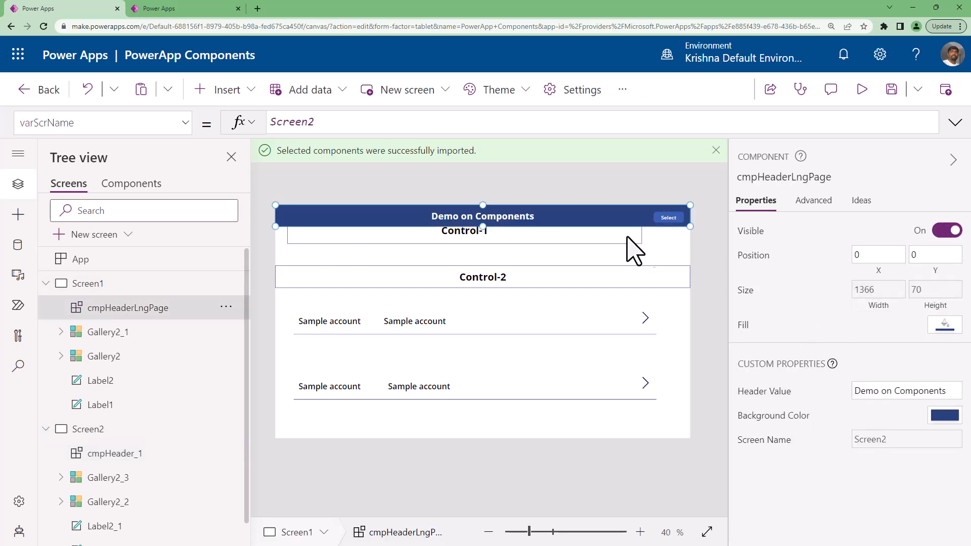
left_click(862, 90)
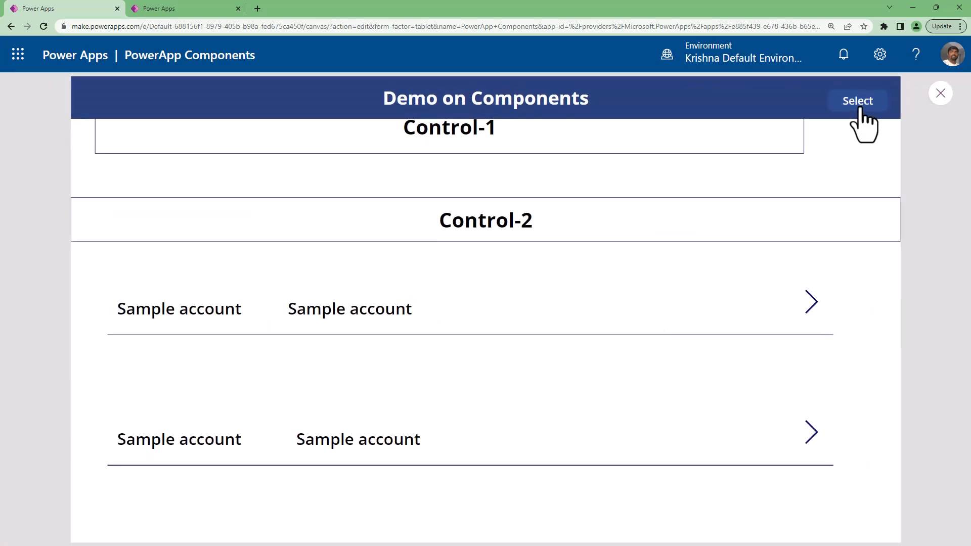
left_click(858, 102)
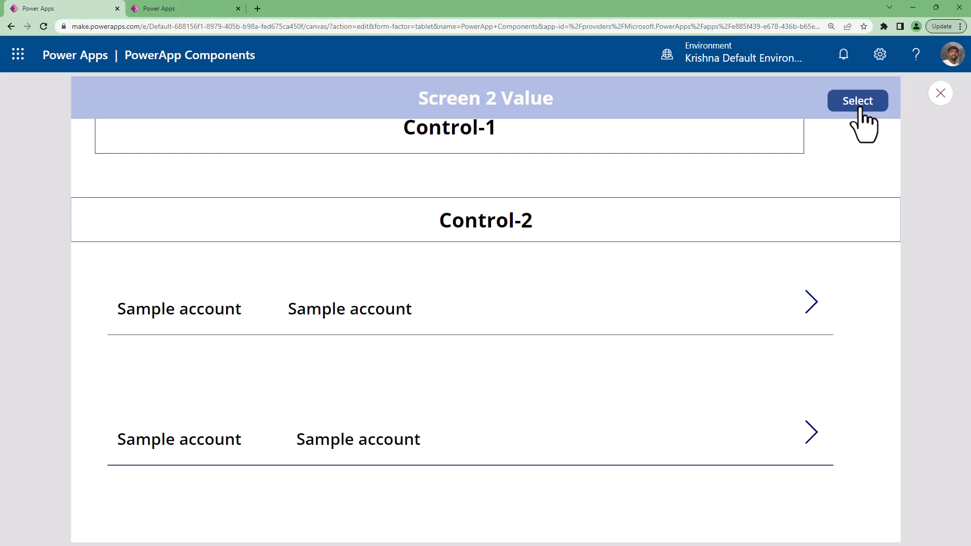
left_click(860, 104)
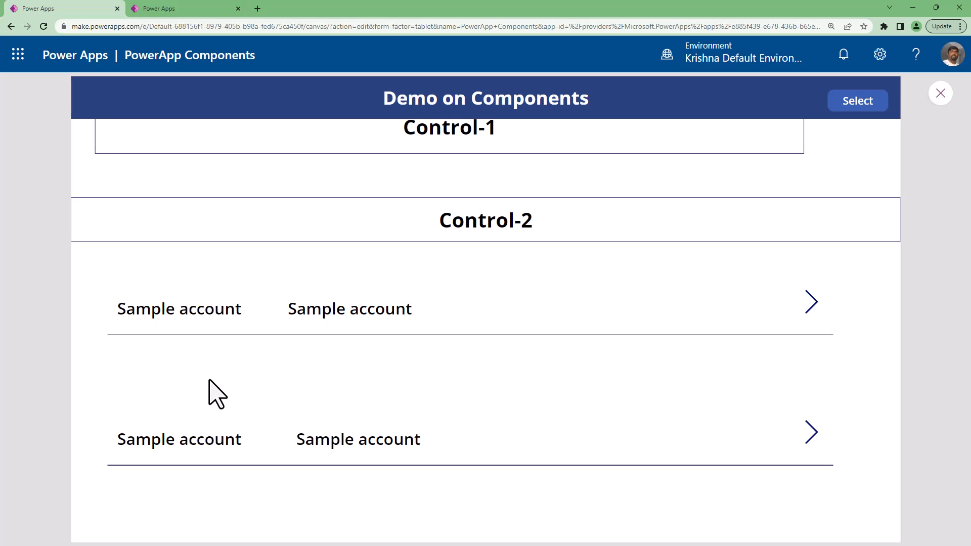
left_click(942, 94)
- Switch to the GVP 2023 Batch Components library and insert a Home icon into cmpHeader
left_click(182, 9)
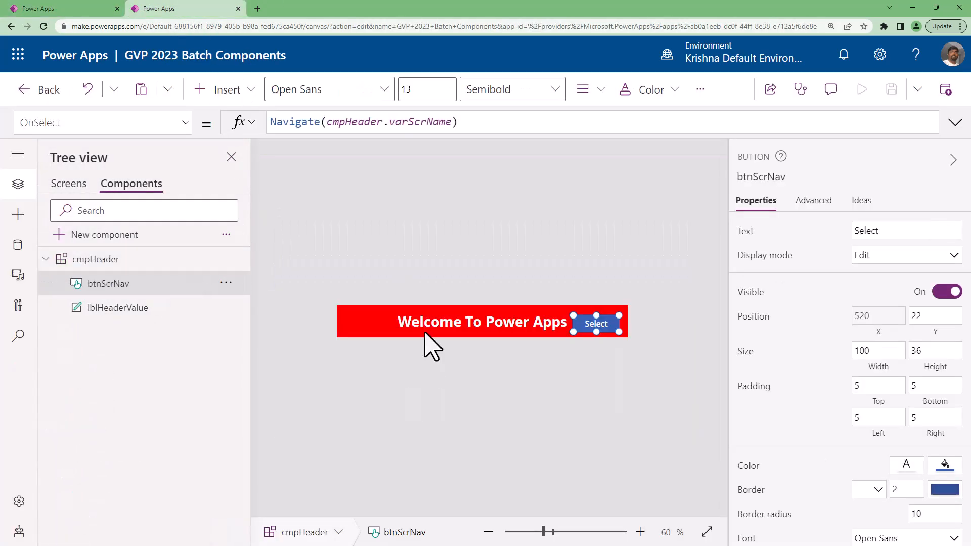
left_click(288, 349)
left_click(230, 93)
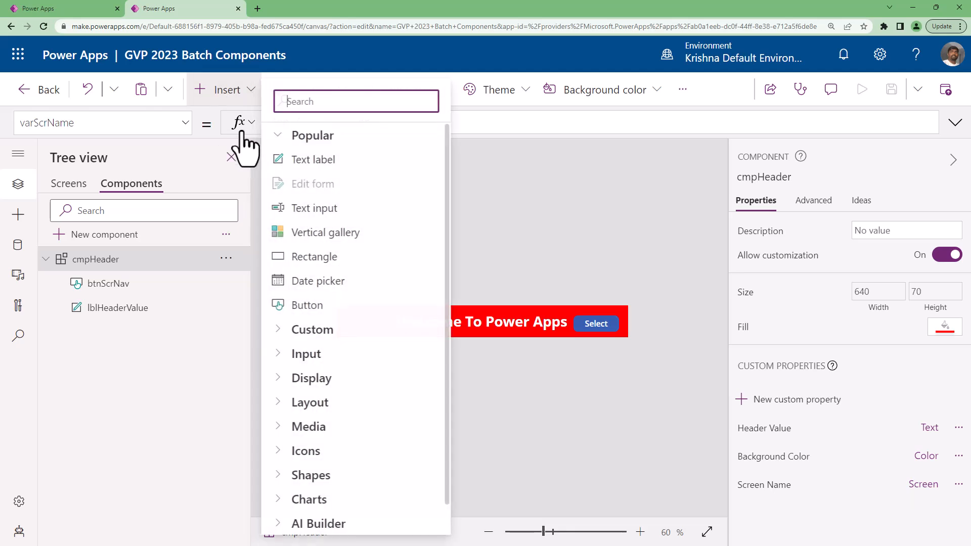
type("icon")
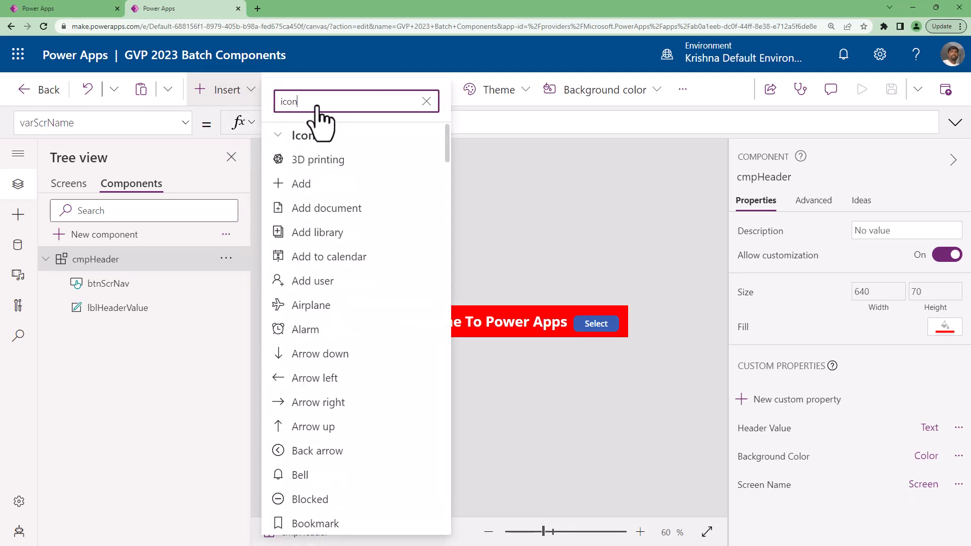
scroll(324, 356, "down", 4)
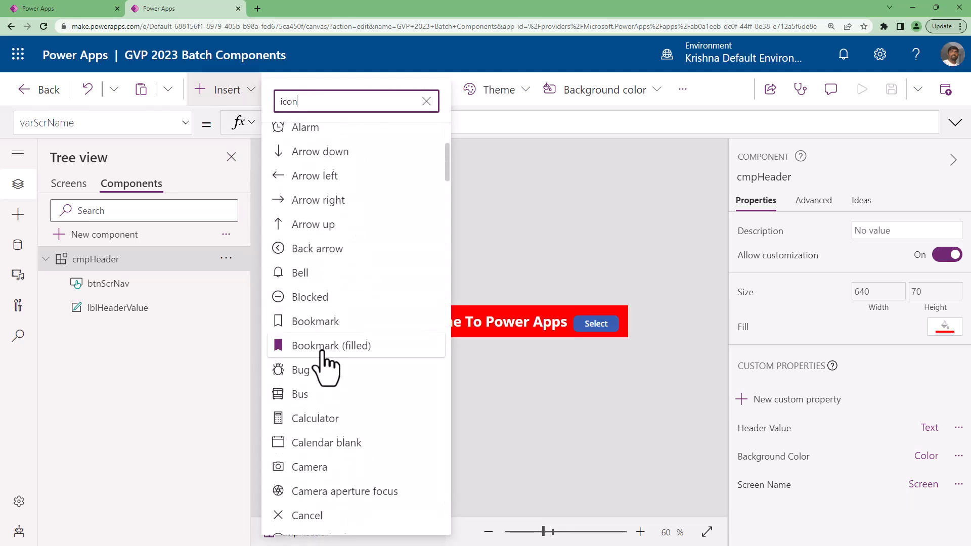
scroll(324, 357, "down", 7)
type("n")
key("ctrl+a")
type("home")
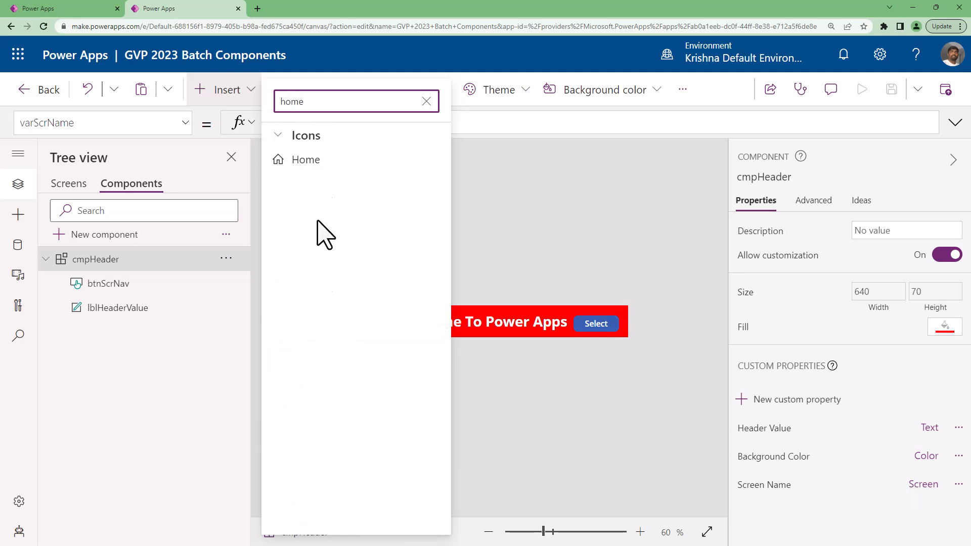
left_click(306, 161)
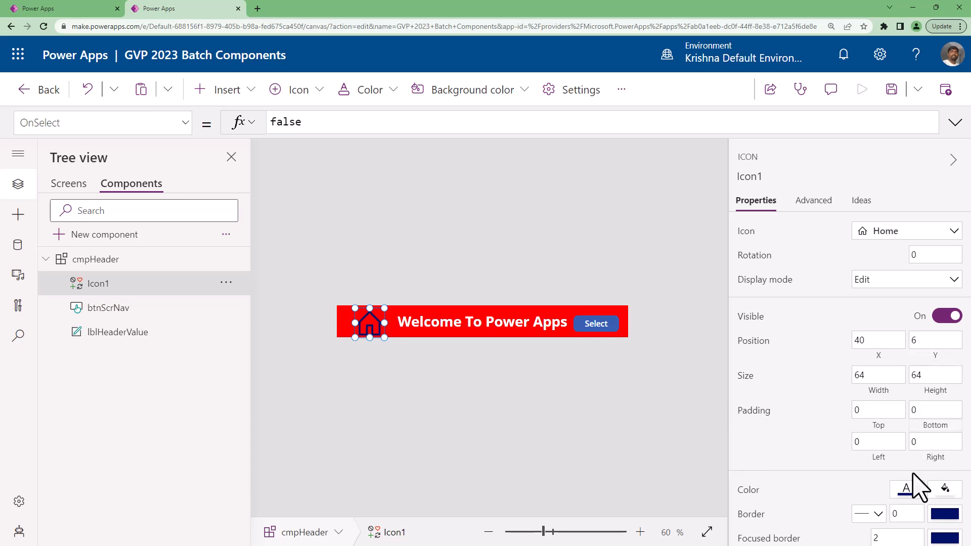
- Color the home icon white and move it to the header's left edge, at about X 4, Y 0
left_click(904, 490)
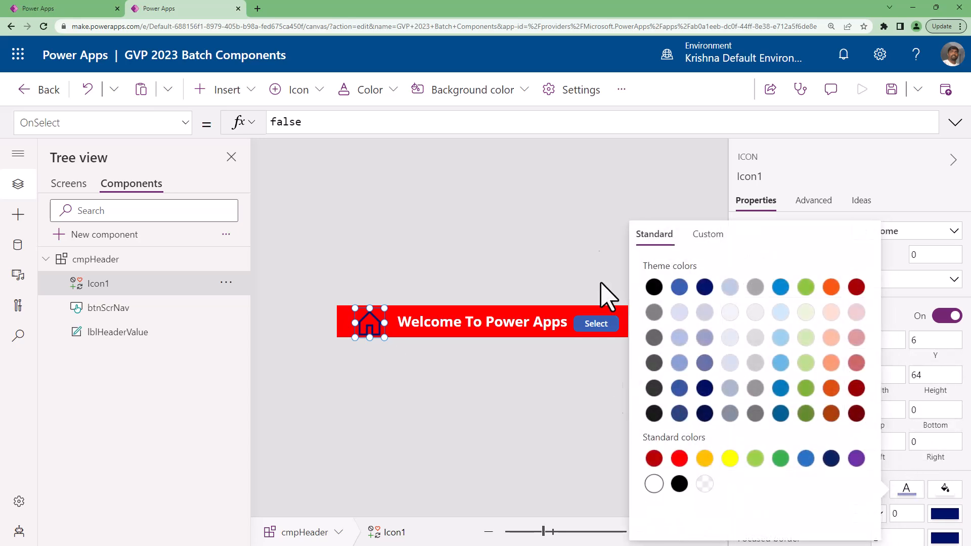
left_click(494, 209)
left_click(370, 321)
key("Left")
key("Left")
key("Left")
key("Left")
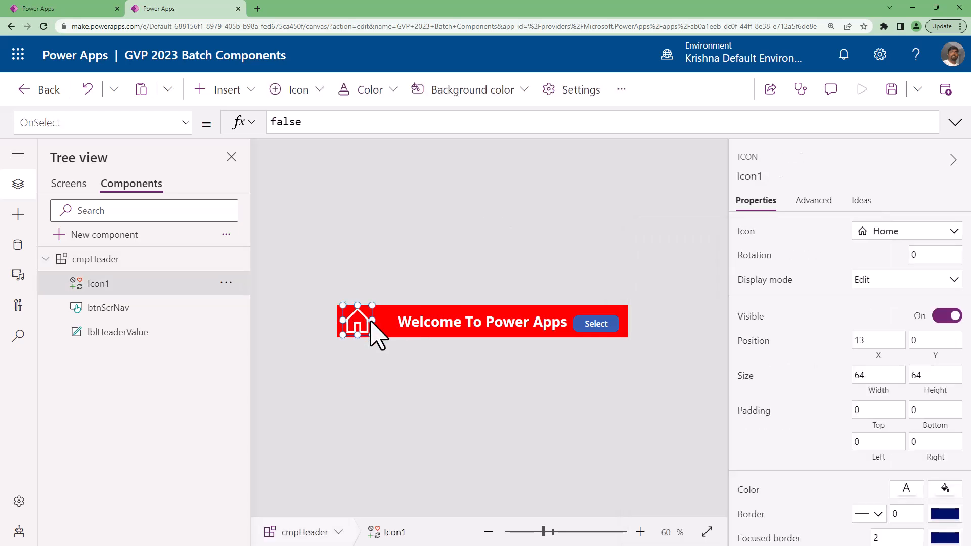
key("Left")
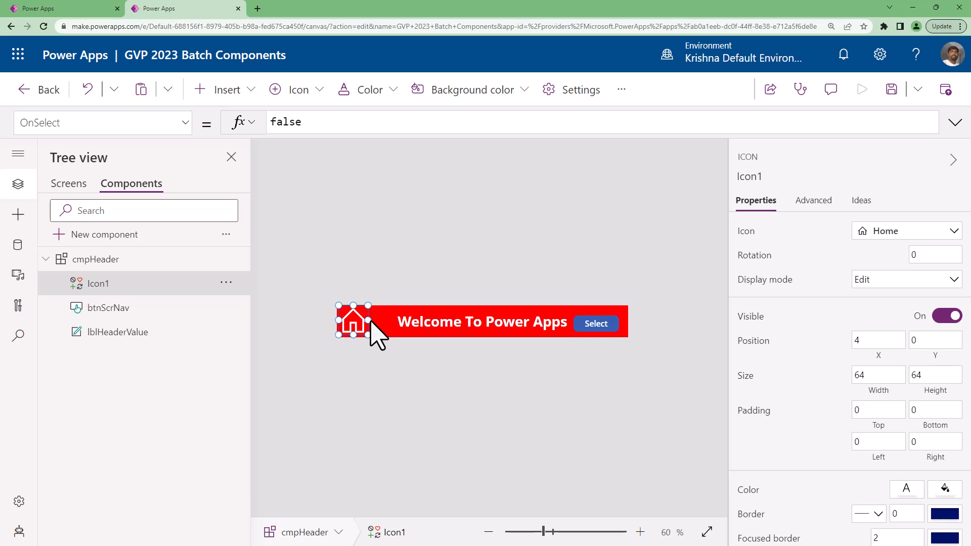
- Resize the home icon to 45 by 45 and reposition it at X 12, Y 12
left_click(876, 376)
type("45")
key("Tab")
type("45")
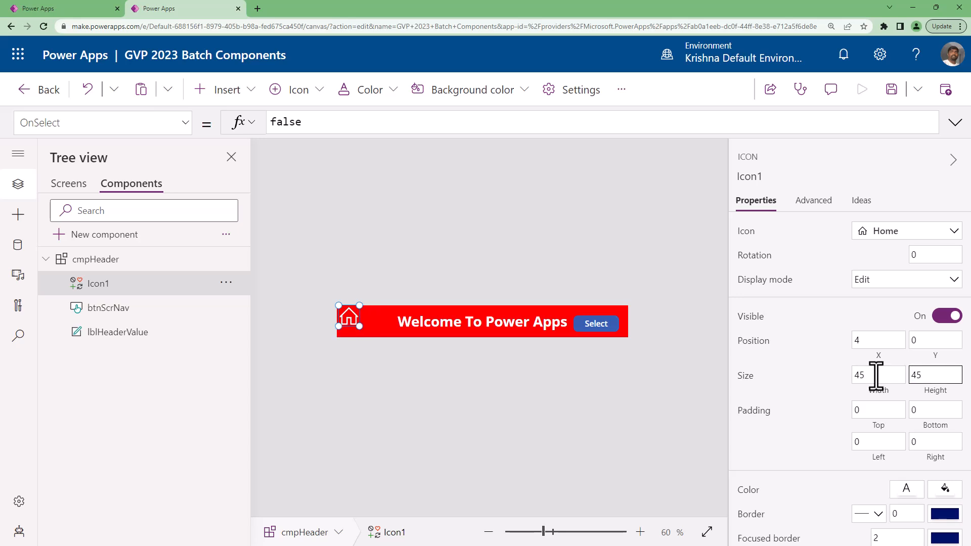
left_click(346, 315)
left_click_drag(346, 315, 350, 320)
left_click(404, 262)
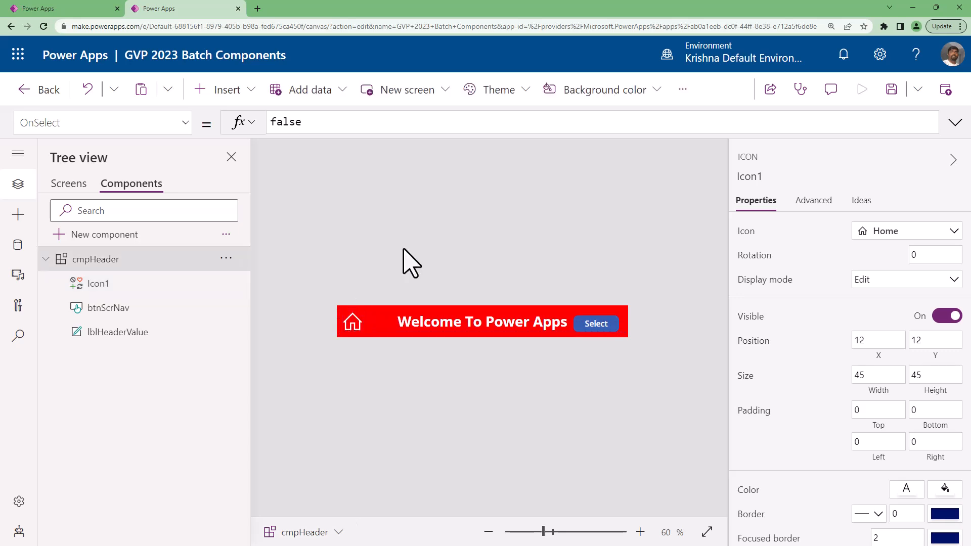
- Replace the home icon's OnSelect formula with Navigate(cmpHeader.varScrName)
left_click(344, 333)
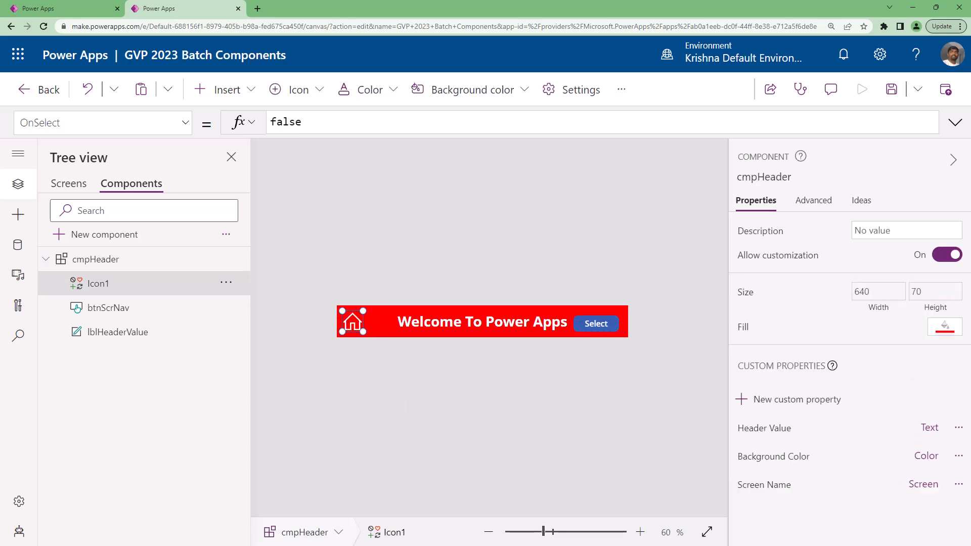
double_click(336, 122)
type("Navigate(")
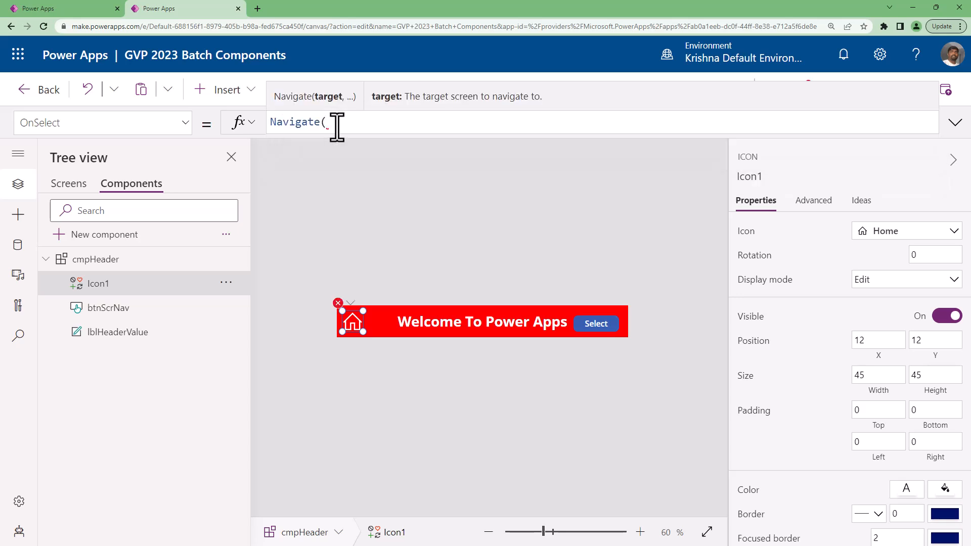
type("cmp")
key("Tab")
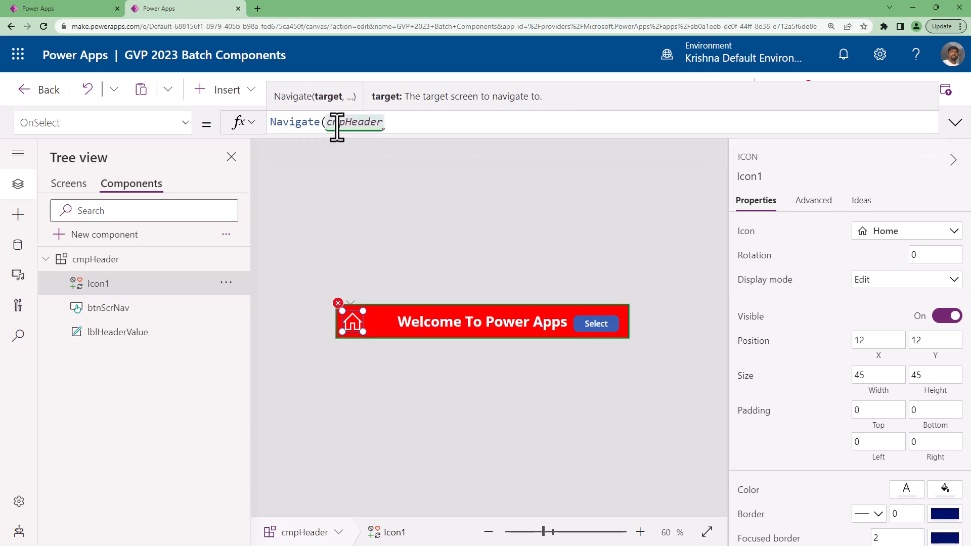
type(".var")
key("Down")
key("Down")
key("Tab")
type(")")
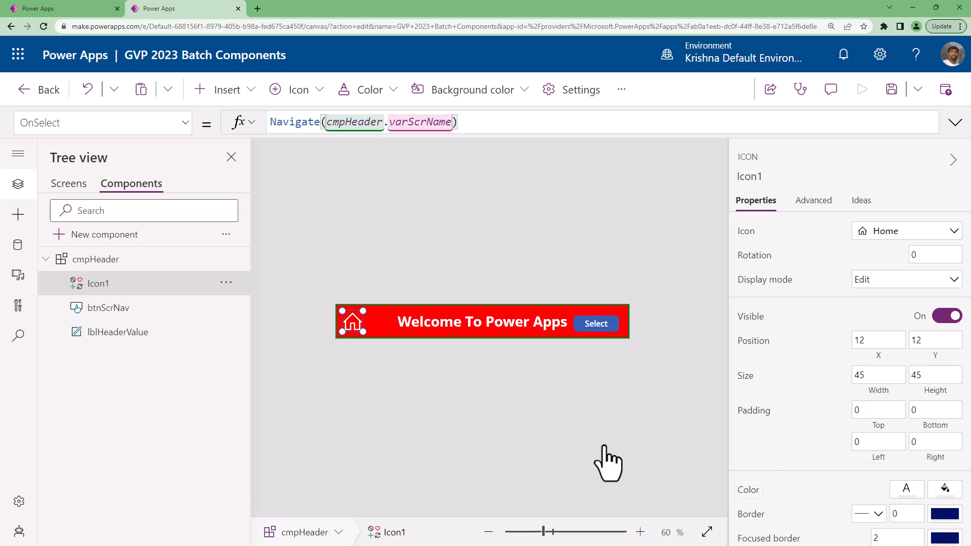
- Set the home icon's Color formula to cmpHeader.varBgColor
left_click(175, 124)
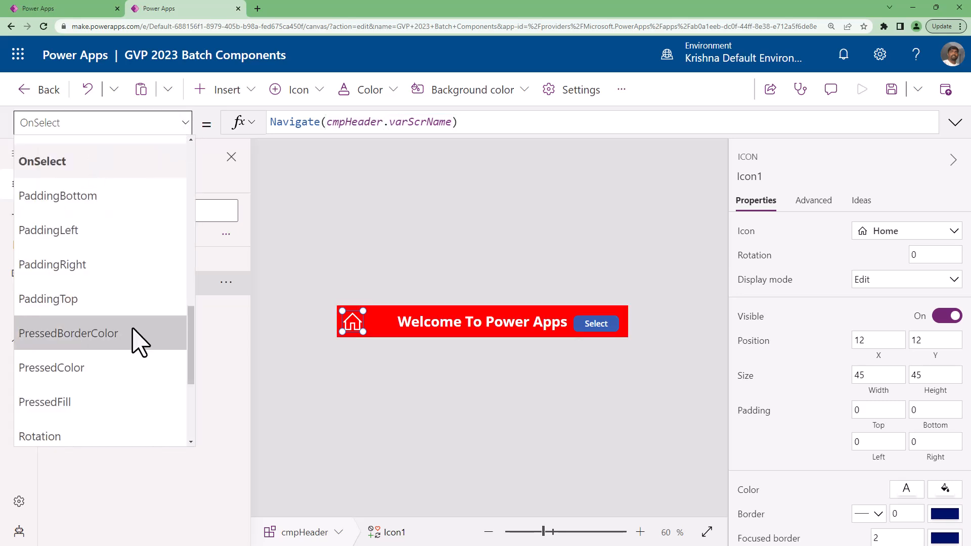
scroll(137, 341, "down", 3)
scroll(137, 341, "up", 8)
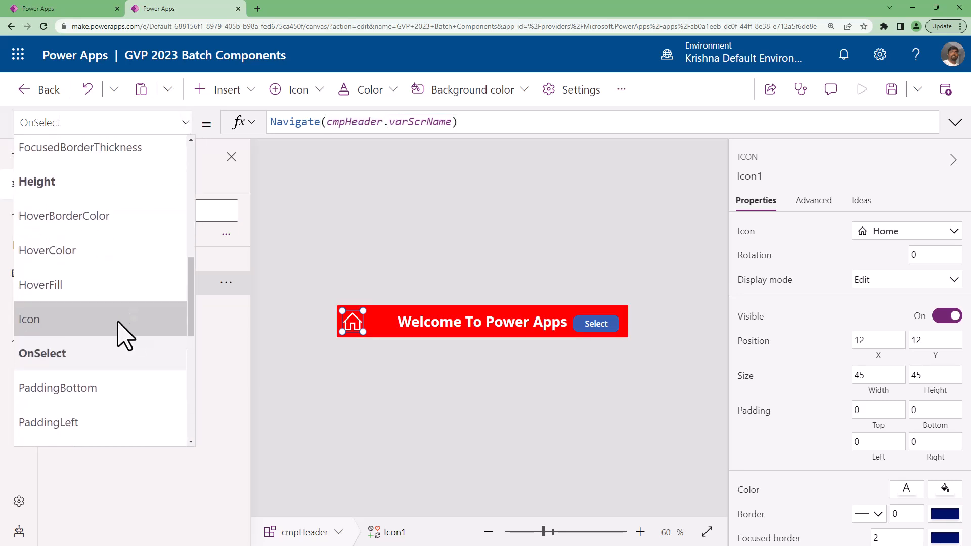
scroll(124, 335, "up", 5)
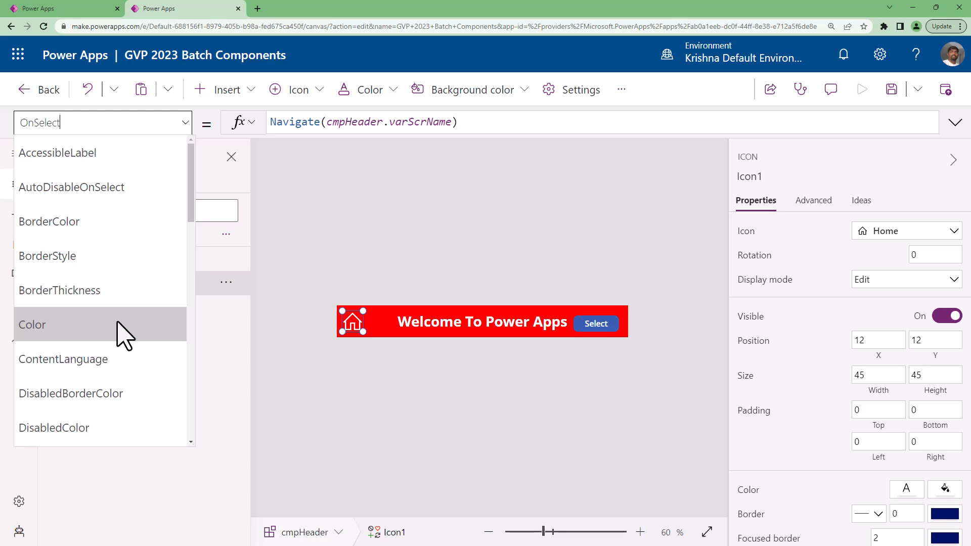
left_click(124, 335)
left_click(423, 126)
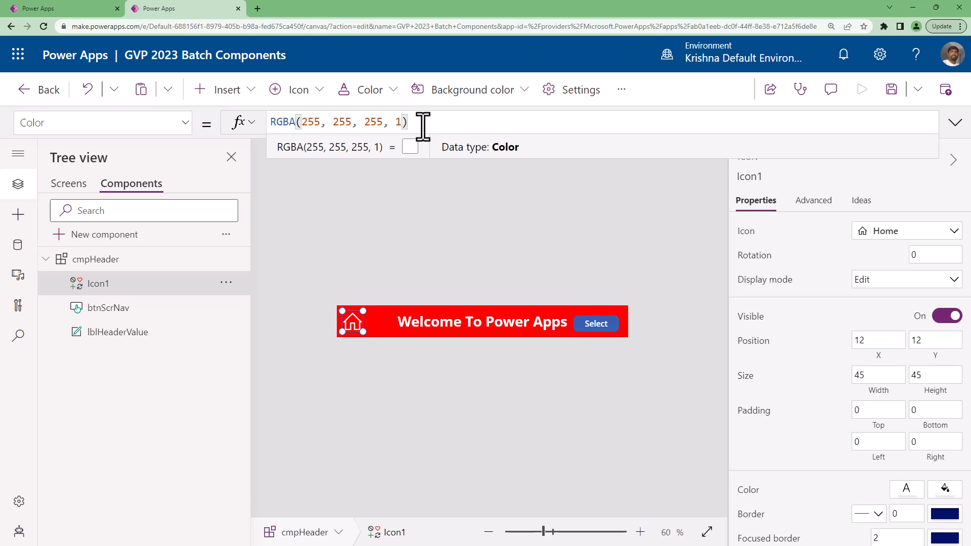
key("ctrl+a")
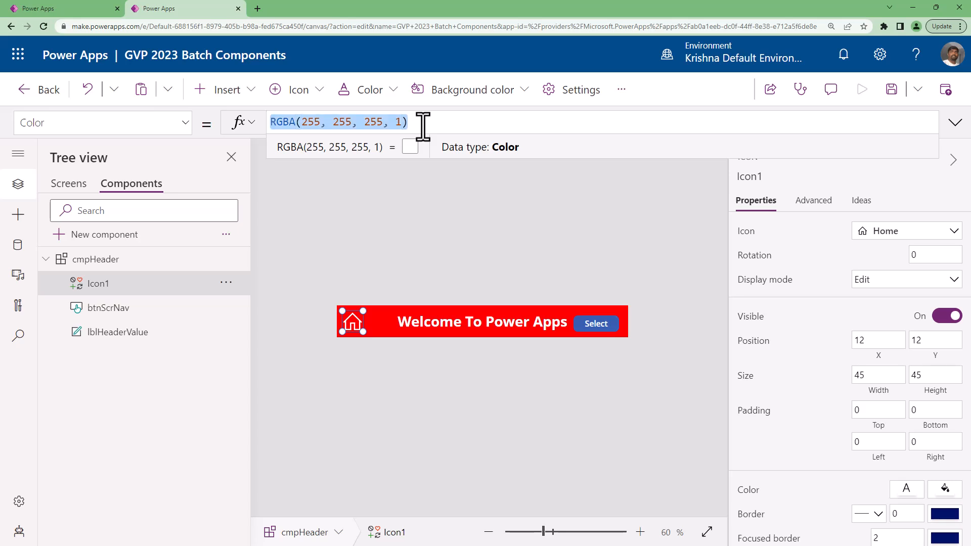
type("cmp")
key("Tab")
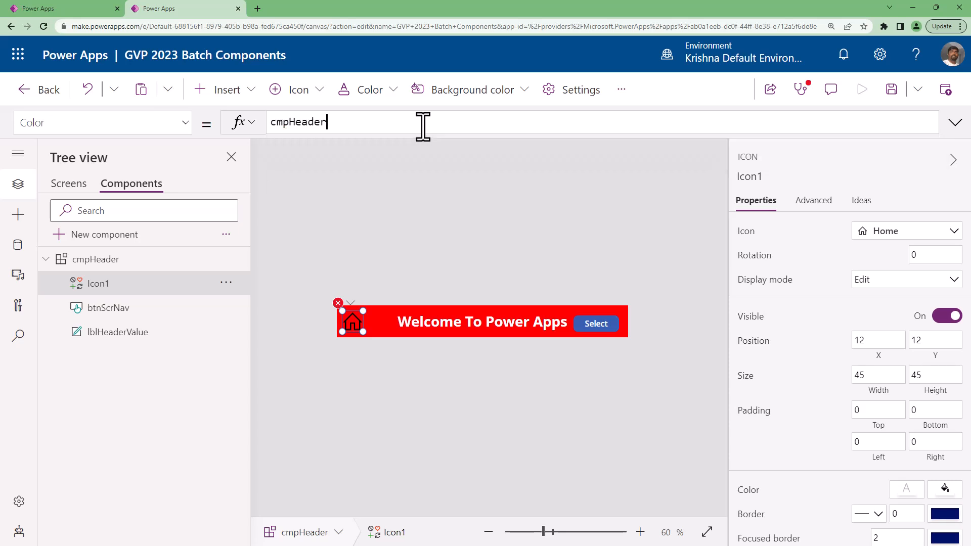
type(".var")
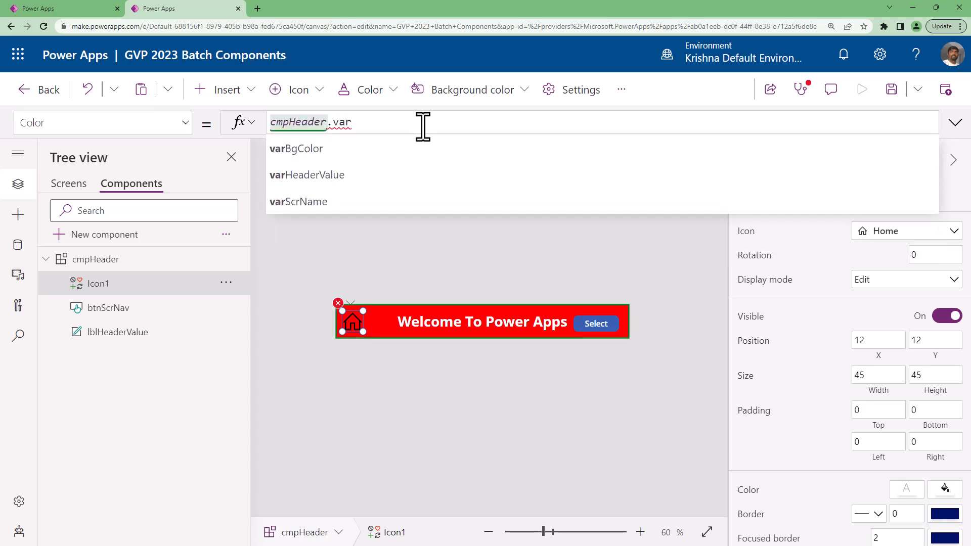
key("Tab")
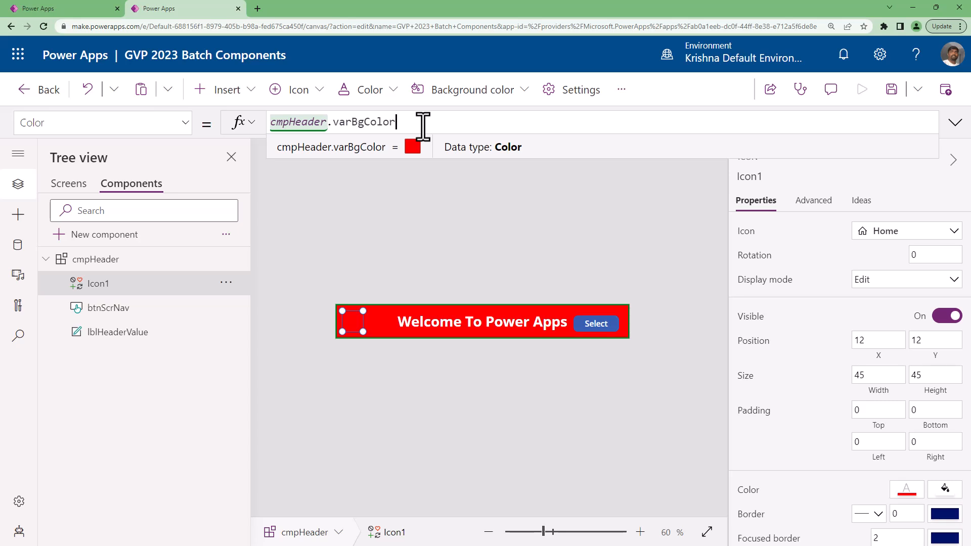
- Start a new custom property on cmpHeader with display name Icon Color and name varIcnColor
left_click(114, 262)
left_click(773, 402)
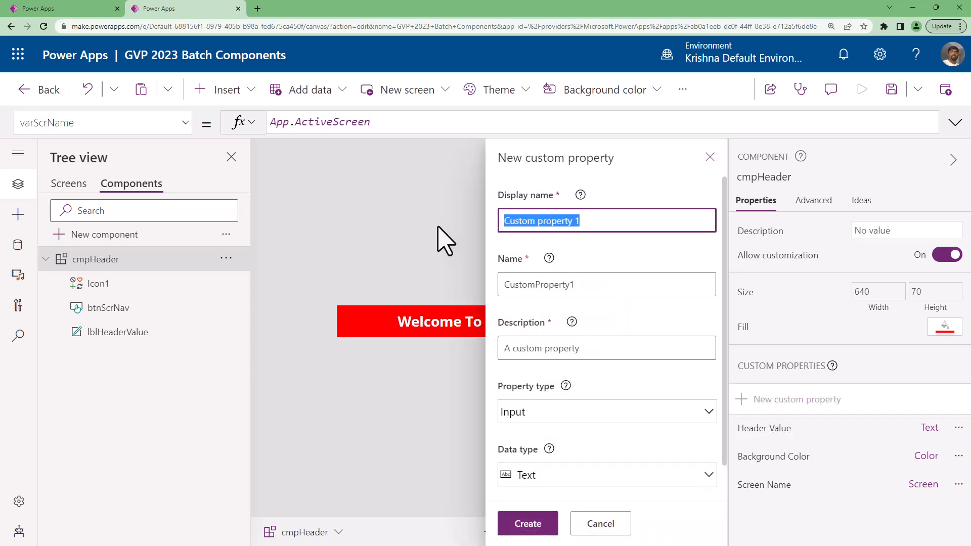
type("Icon Colot")
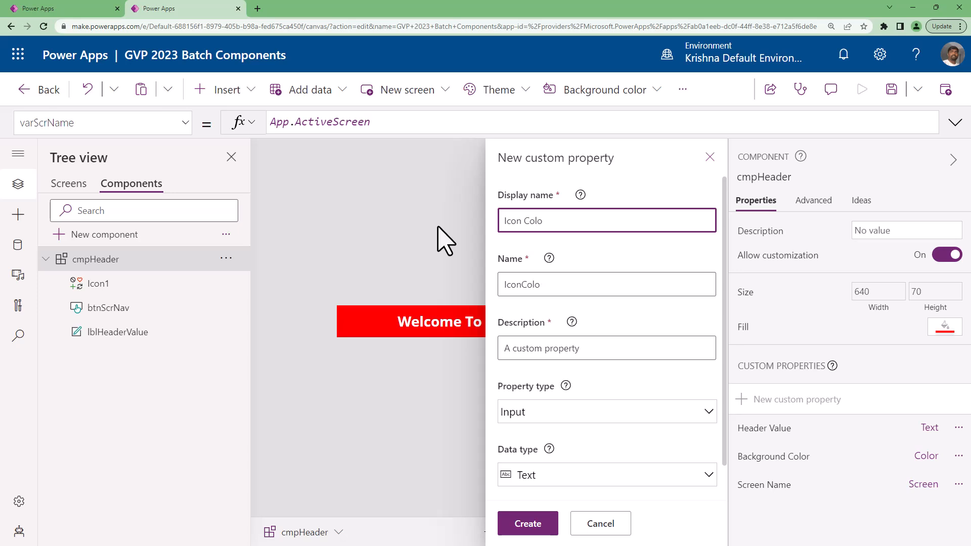
key("Tab")
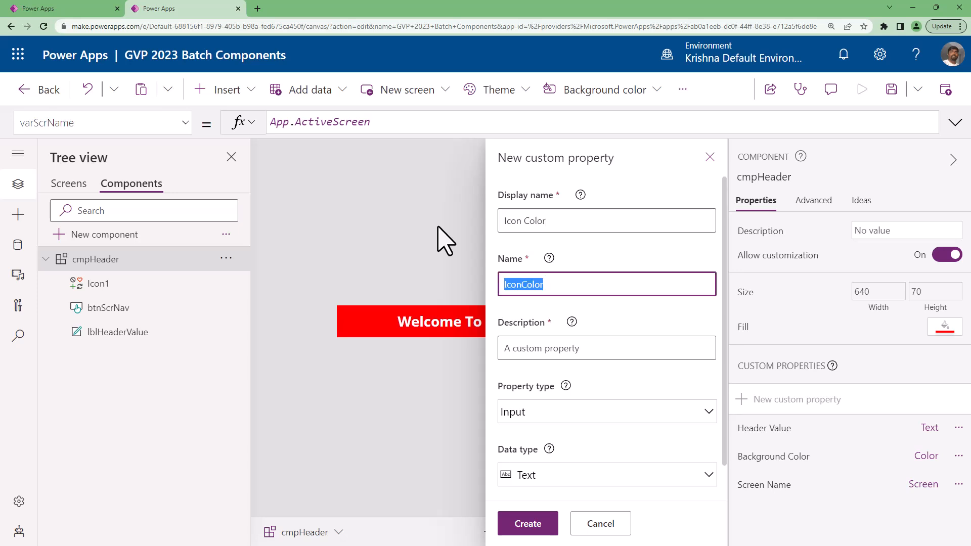
key("Home")
type("var")
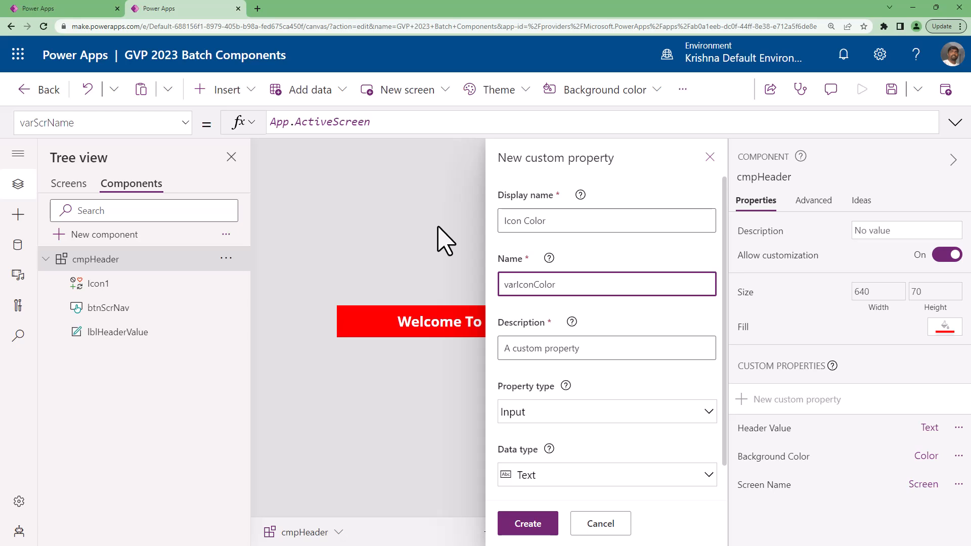
key("Right")
key("Right")
key("Right")
key("BackSpace")
- Describe the property as "This is the property to set Icon Colors", choose data type Color, enable Raise OnReset when value changes, and create it
left_click(629, 347)
key("ctrl+a")
type("This is the")
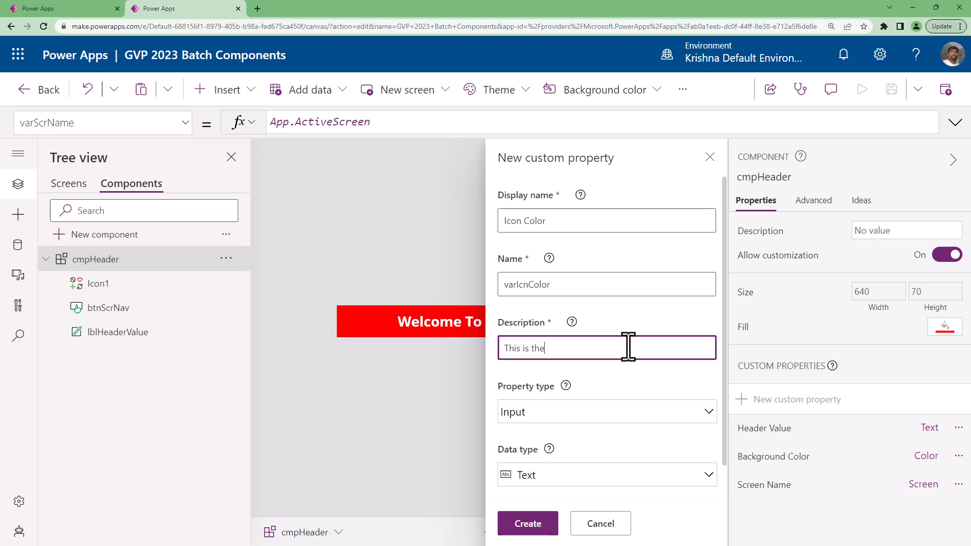
type(" propertt")
type(" to set")
type(" Icon Colors")
left_click(575, 481)
left_click(531, 435)
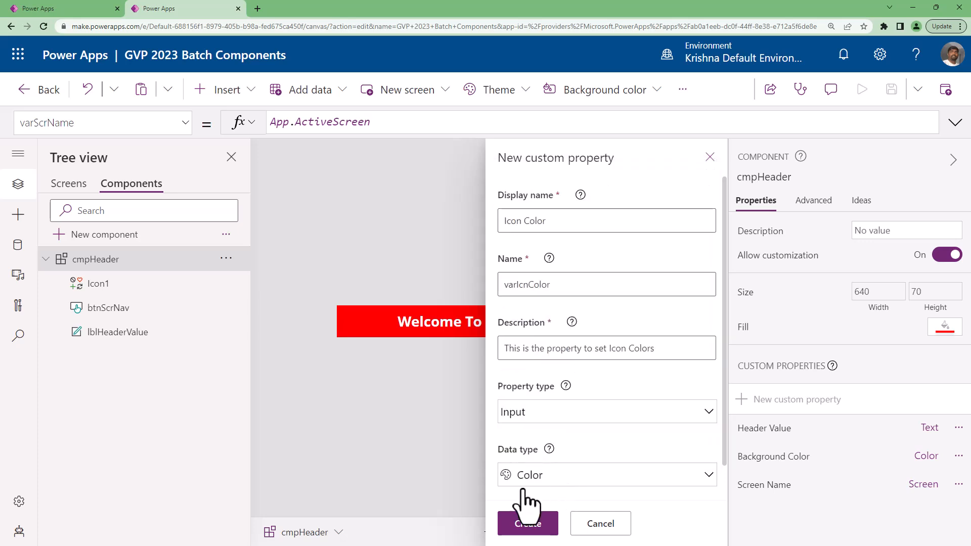
scroll(592, 462, "down", 1)
left_click(506, 473)
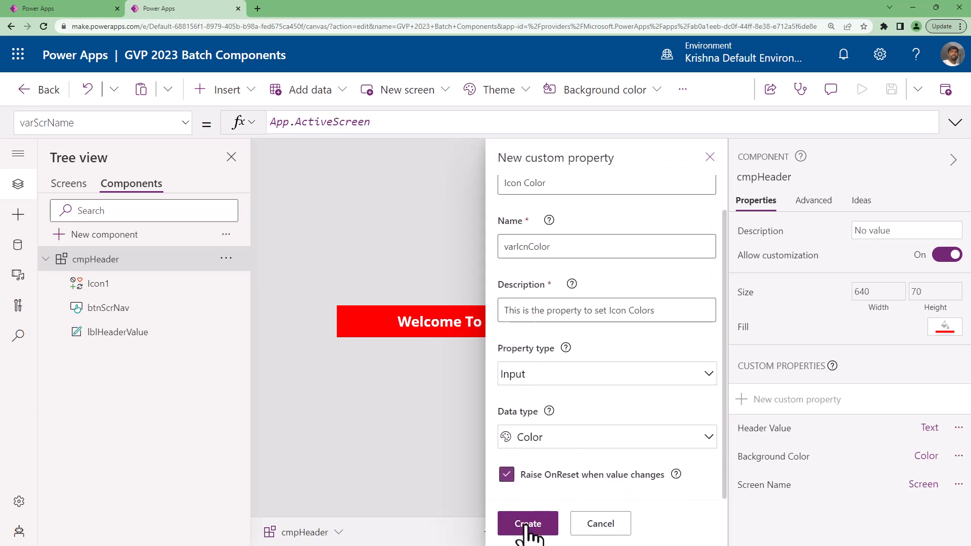
left_click(528, 526)
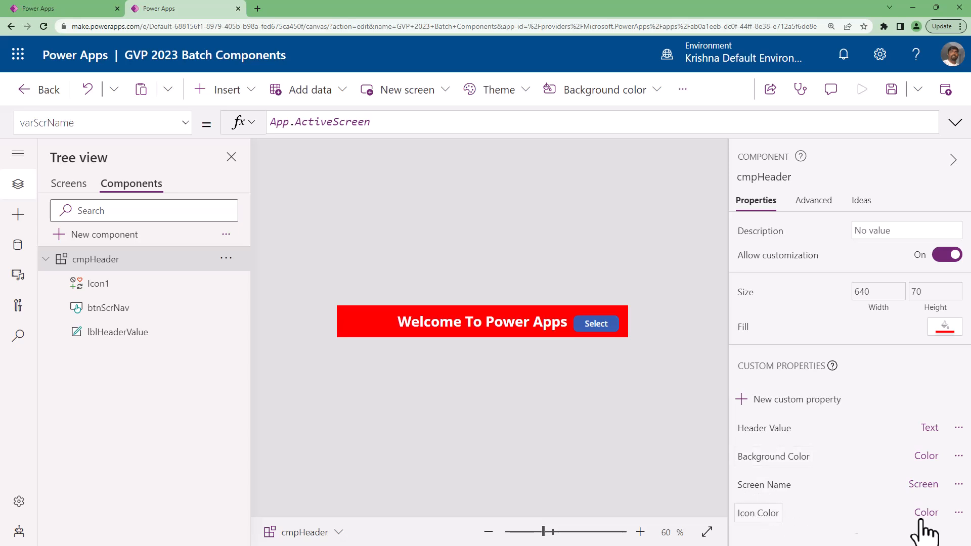
- Set the default value of cmpHeader's Icon Color property to RGBA(255, 255, 255, 1)
left_click(758, 515)
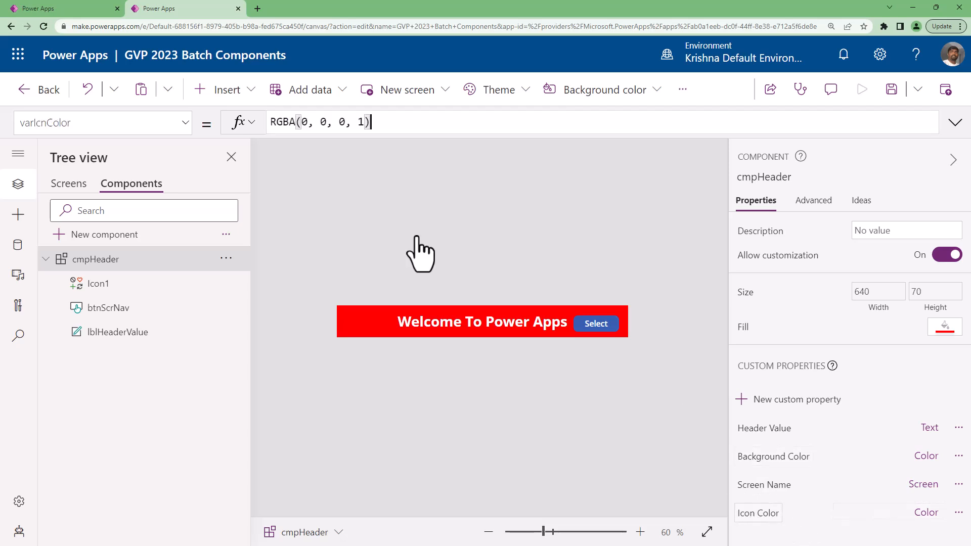
double_click(304, 122)
key("BackSpace")
type("255")
key("Right")
key("Right")
key("Right")
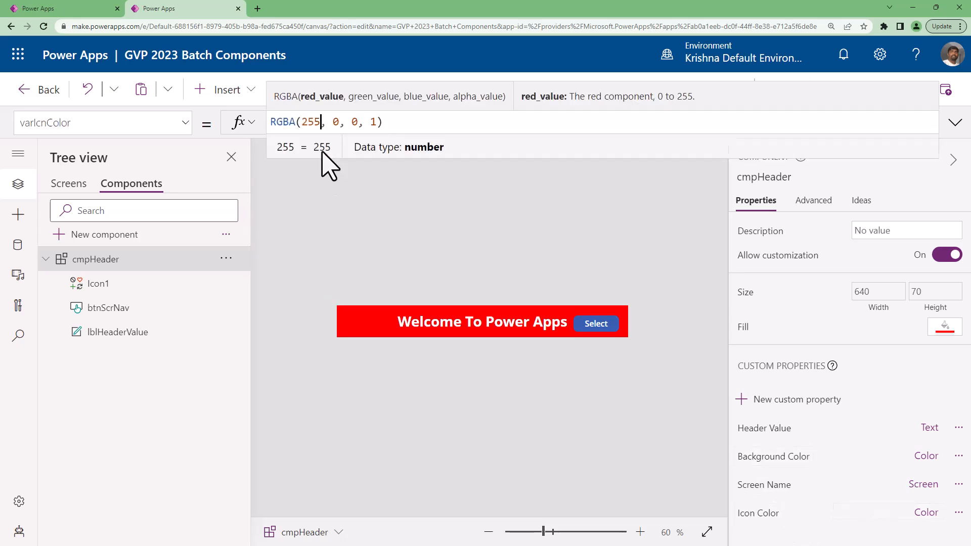
key("BackSpace")
type("255")
key("Right")
key("Right")
key("Right")
key("BackSpace")
type("255")
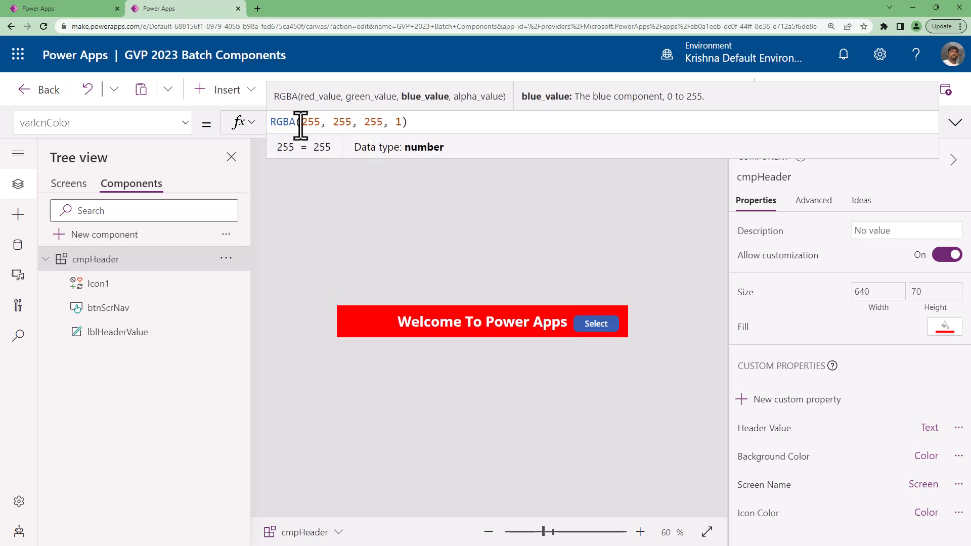
- Replace the home icon's Color formula with cmpHeader.varIcnColor
left_click(110, 308)
left_click(175, 283)
double_click(382, 122)
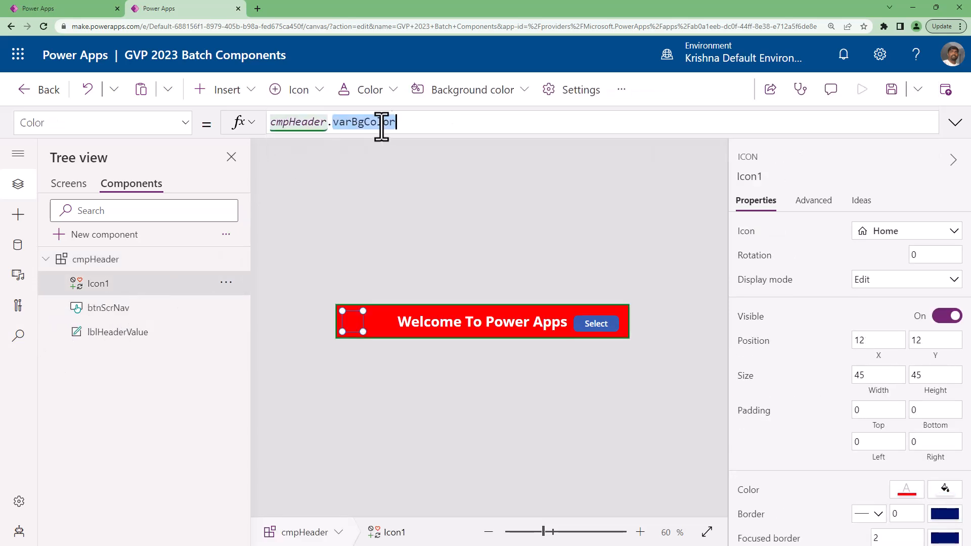
type("var")
key("Down")
key("Tab")
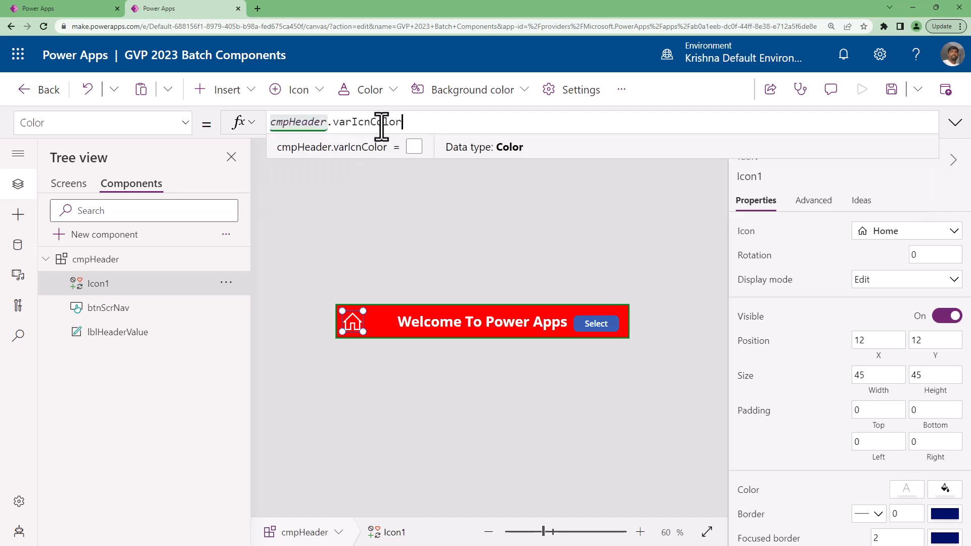
left_click(412, 241)
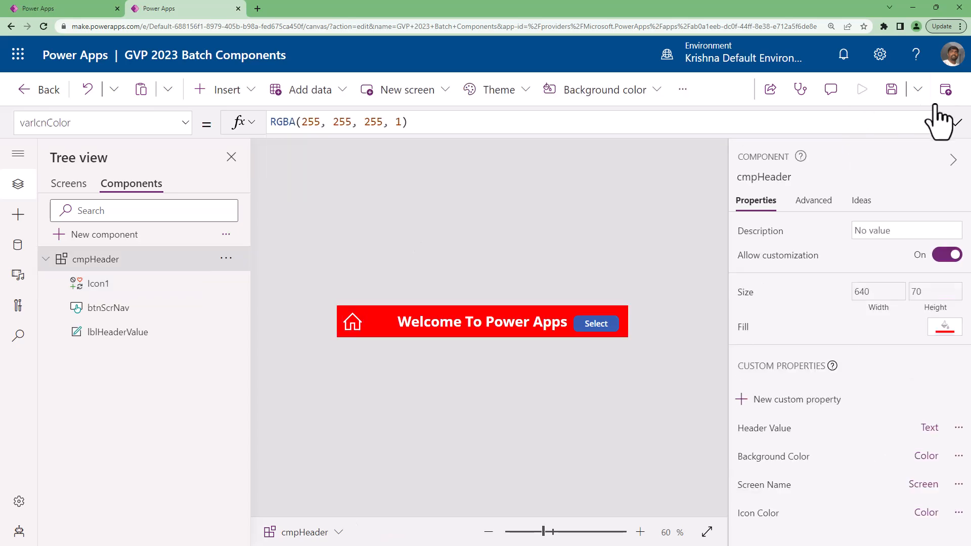
- Save the component library, then switch to the PowerApp Components app and reload it to pick up the updated header
key("ctrl+s")
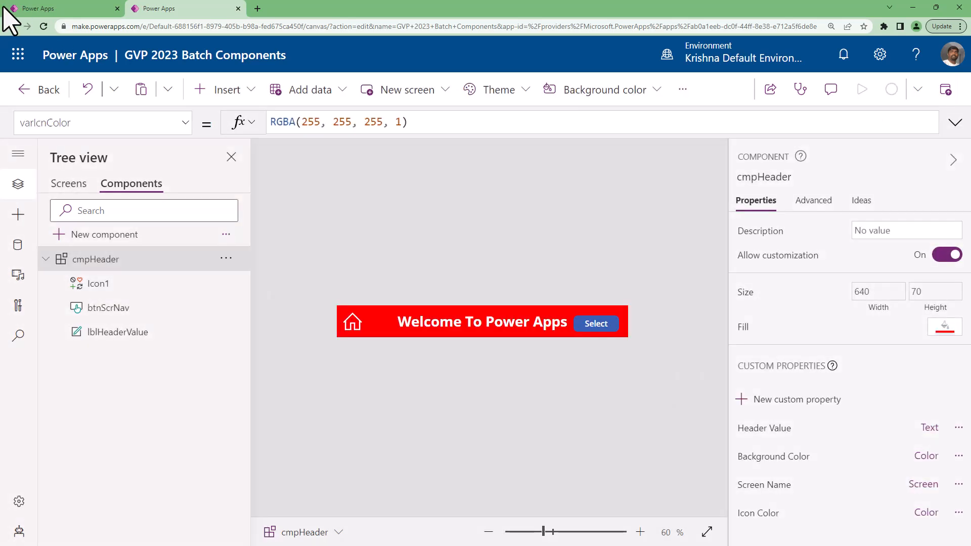
left_click(56, 9)
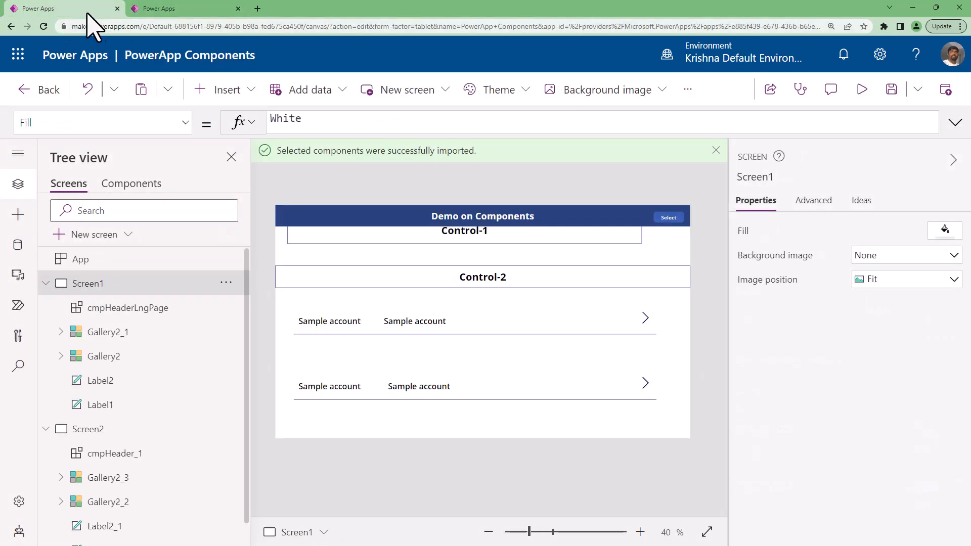
left_click(716, 151)
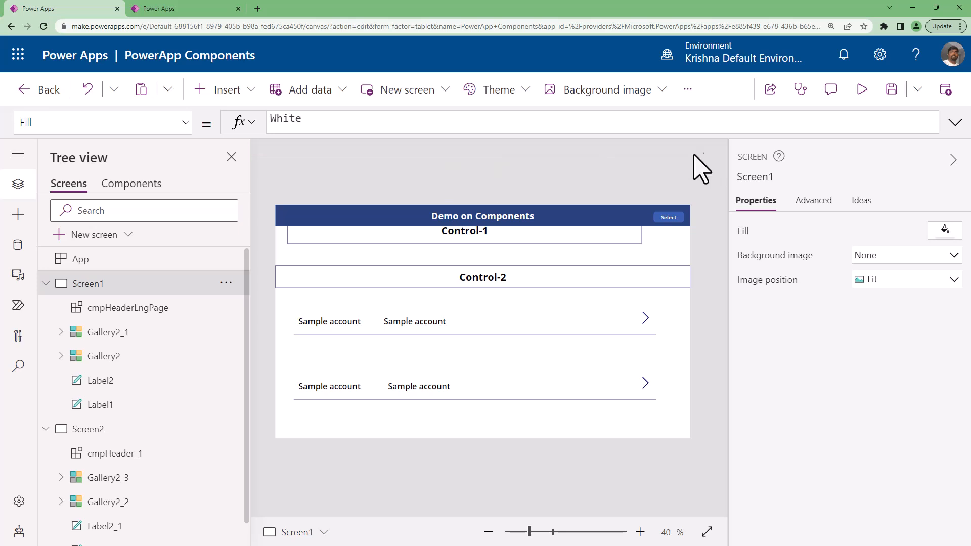
left_click(44, 26)
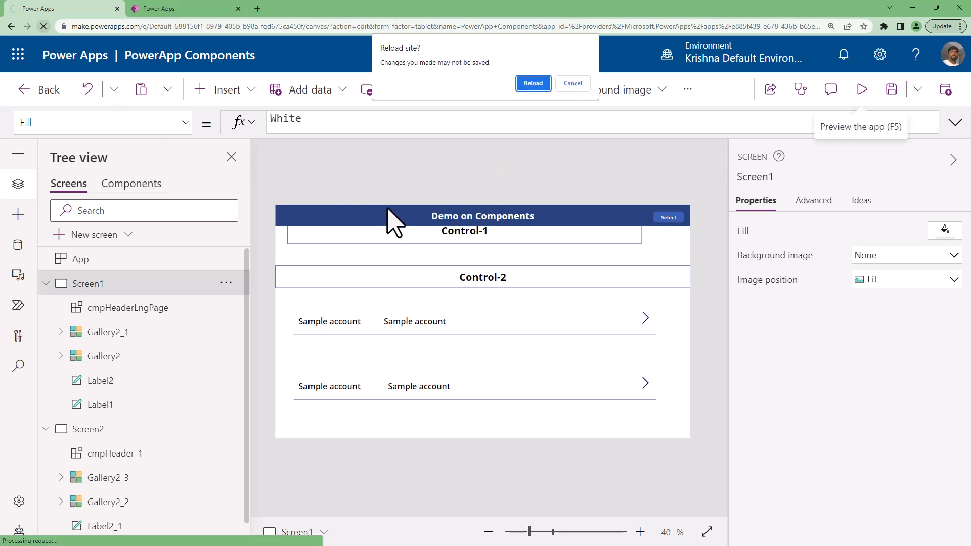
left_click(534, 84)
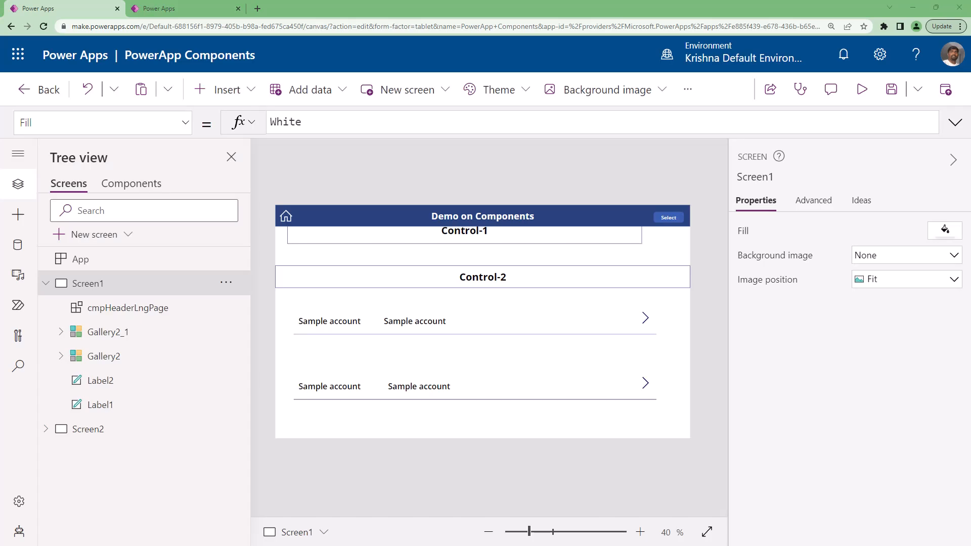
- Set the Screen Name property of cmpHeaderLngPage on Screen1 to Screen2
left_click(287, 220)
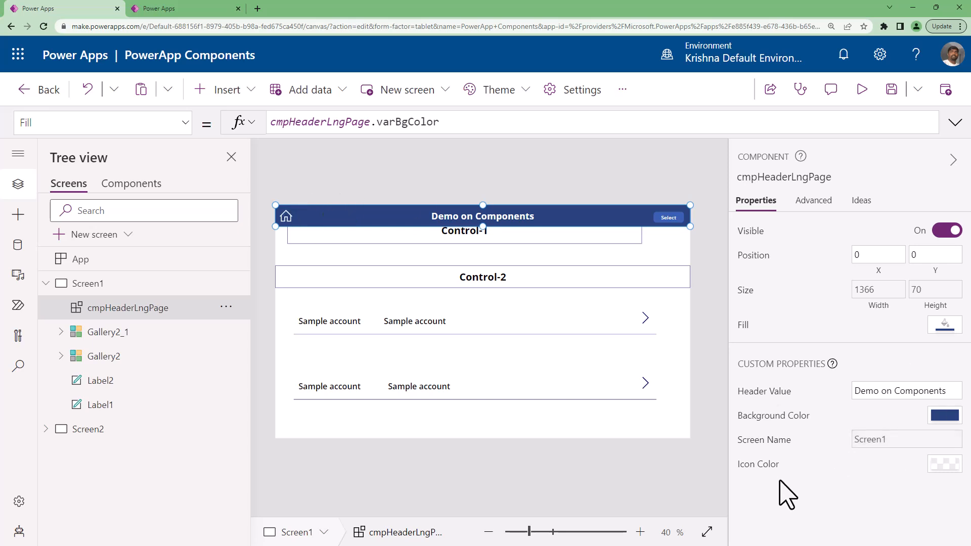
left_click(877, 439)
left_click_drag(390, 123, 210, 124)
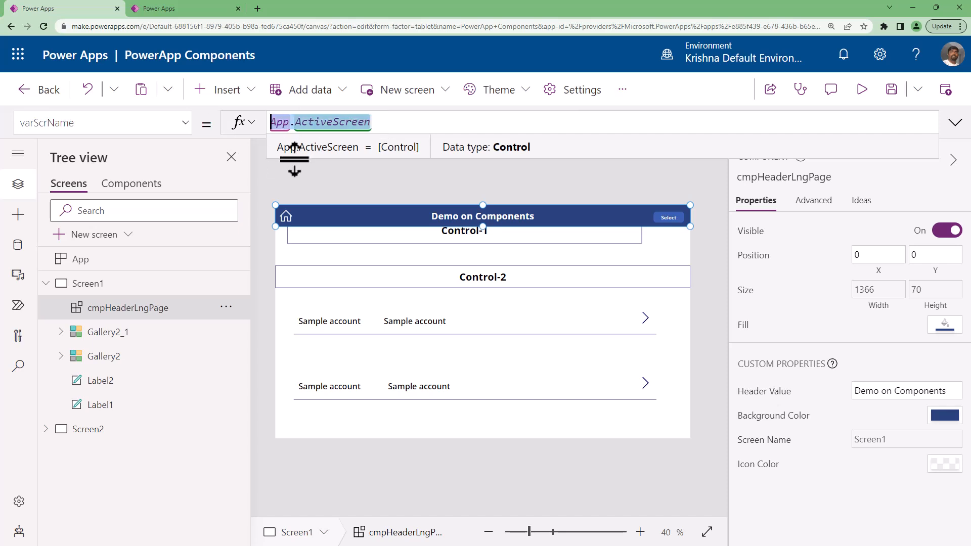
type("scree")
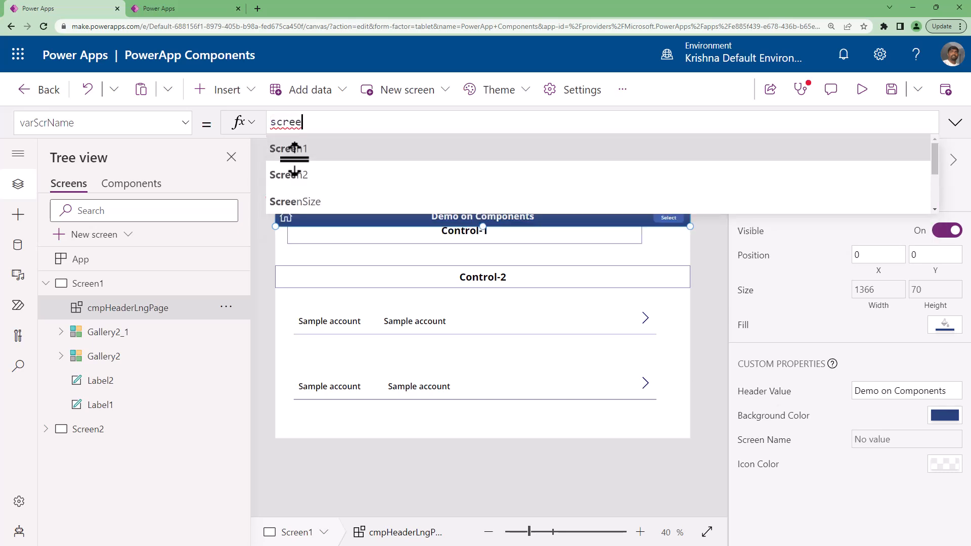
left_click(293, 174)
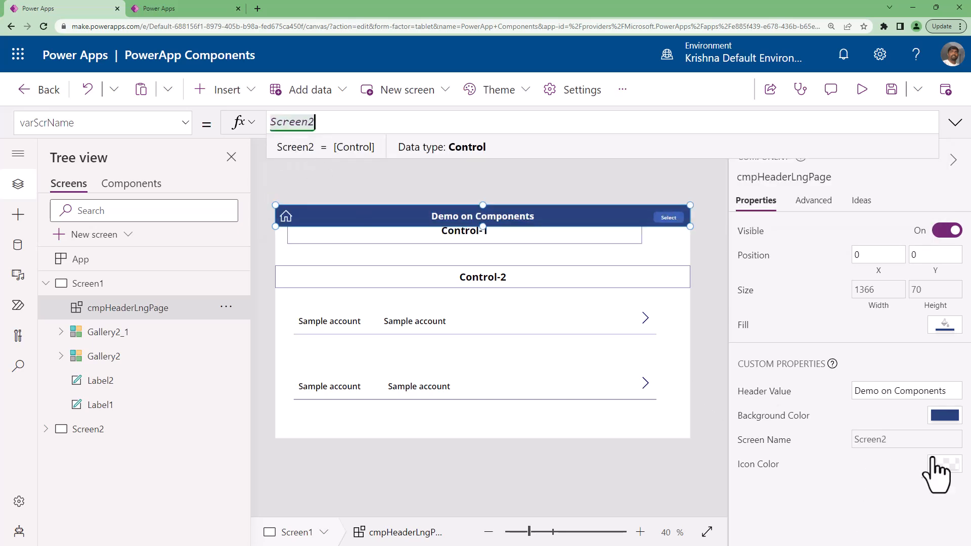
- Set the Icon Color of cmpHeaderLngPage to dark green, RGBA(99, 139, 44, 1)
left_click(759, 466)
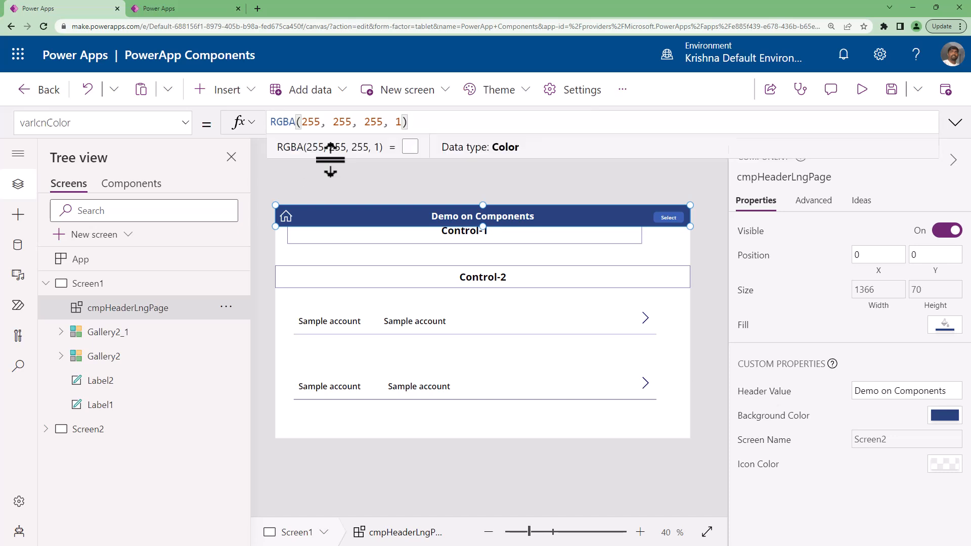
left_click(945, 464)
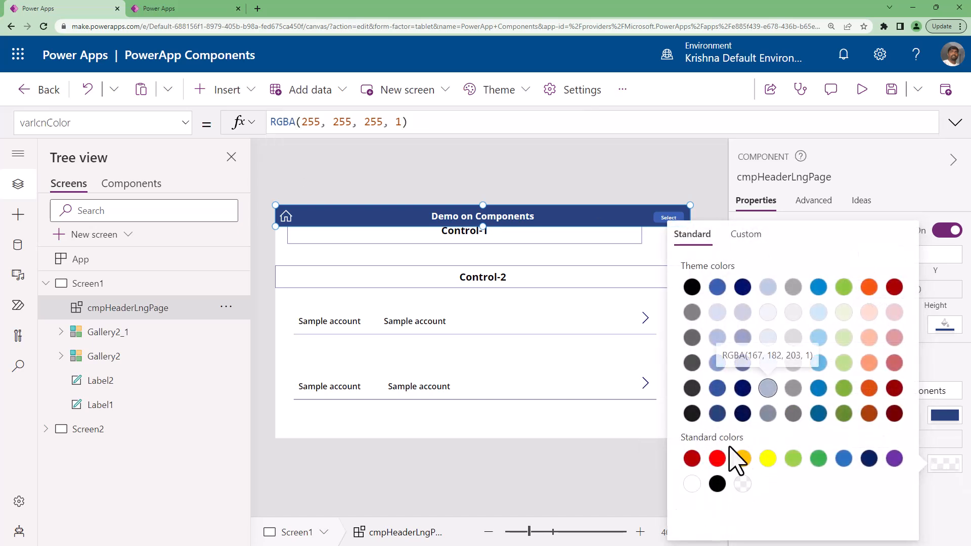
left_click(768, 388)
left_click(844, 388)
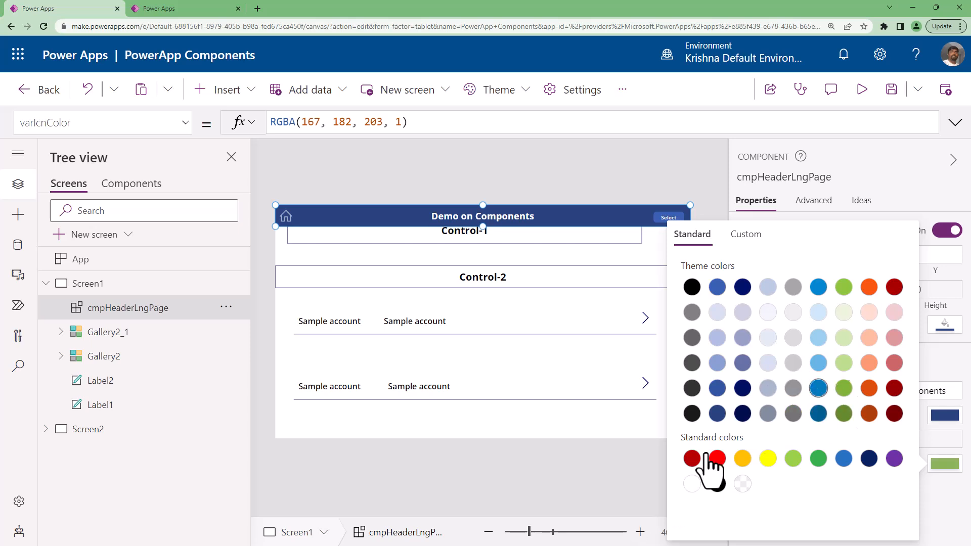
left_click(843, 413)
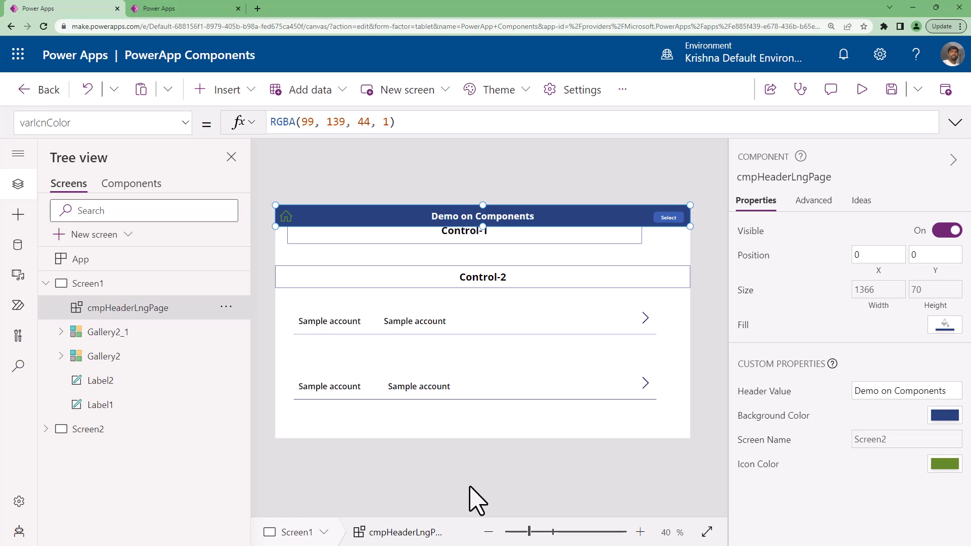
- Preview Screen1 to check its header and home icon, then close the preview
left_click(469, 501)
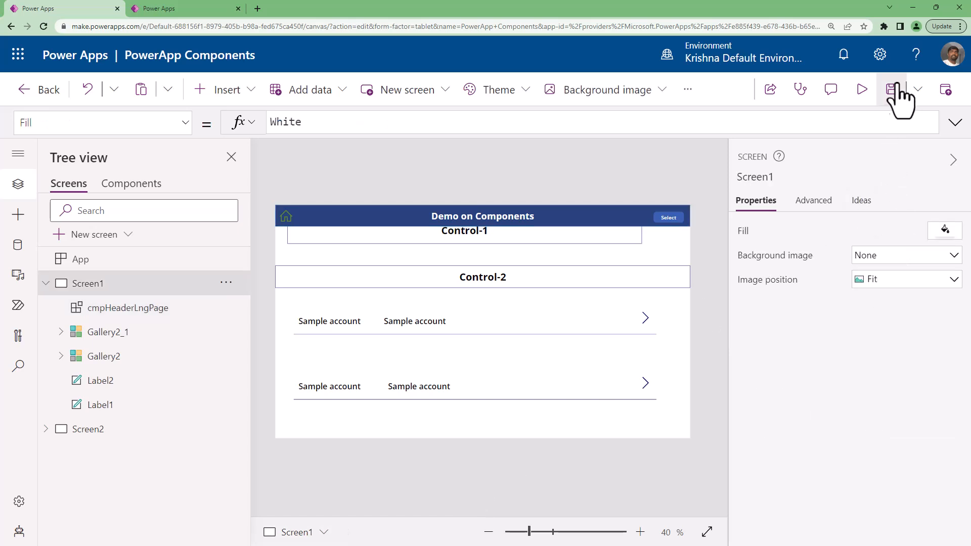
left_click(862, 89)
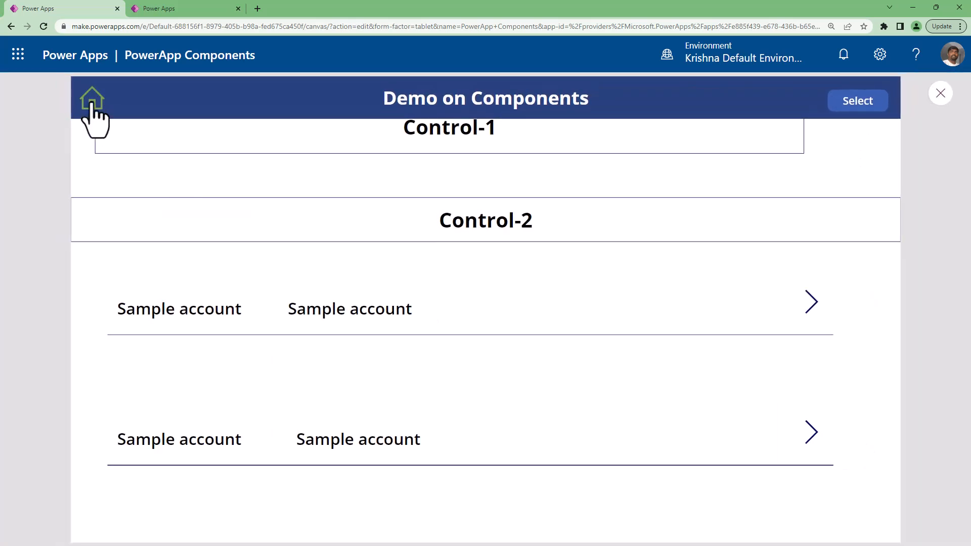
key("Escape")
- Set the height of the cmpHeader_1 header on Screen2 to 71
left_click(83, 430)
left_click(379, 217)
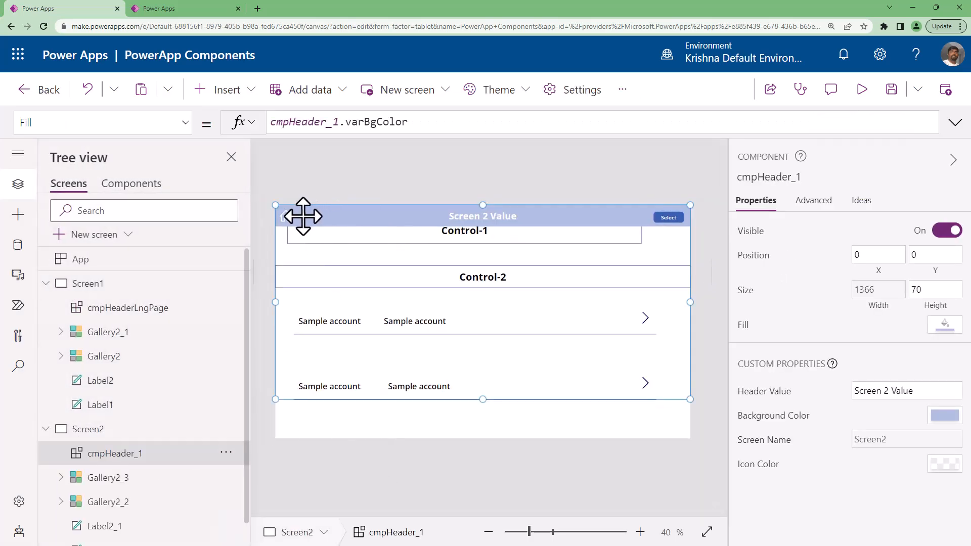
left_click(935, 289)
type("71")
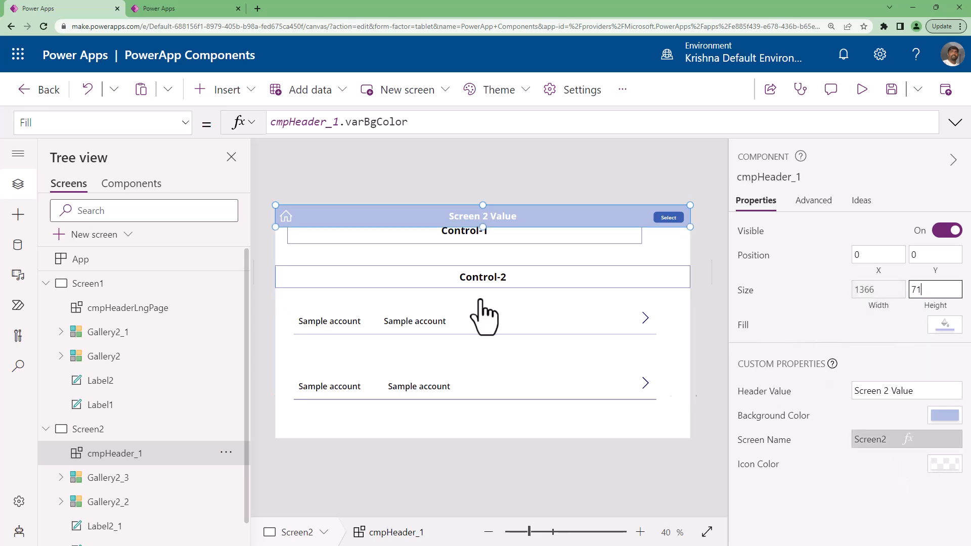
- Set the Icon Color of cmpHeader_1 to dark orange, RGBA(221, 79, 14, 1)
left_click(759, 470)
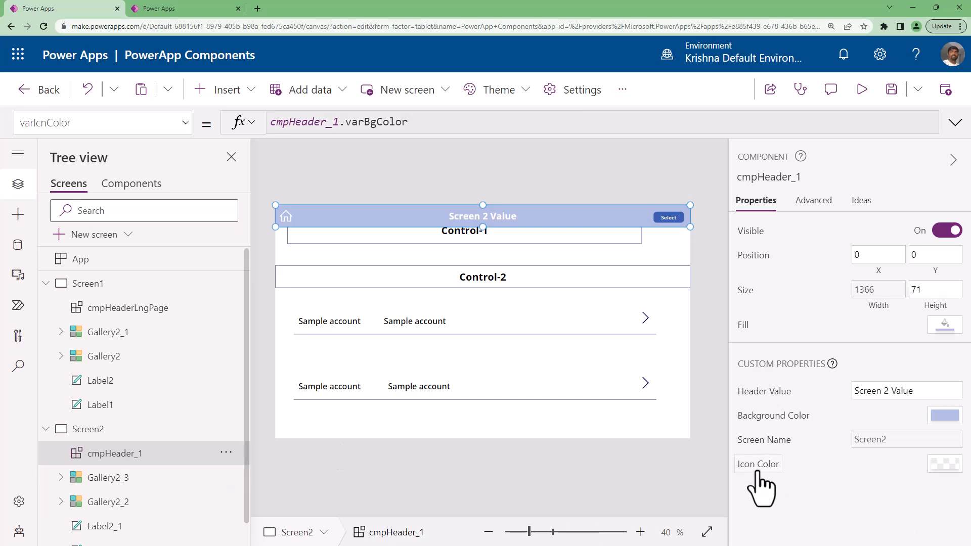
left_click(946, 468)
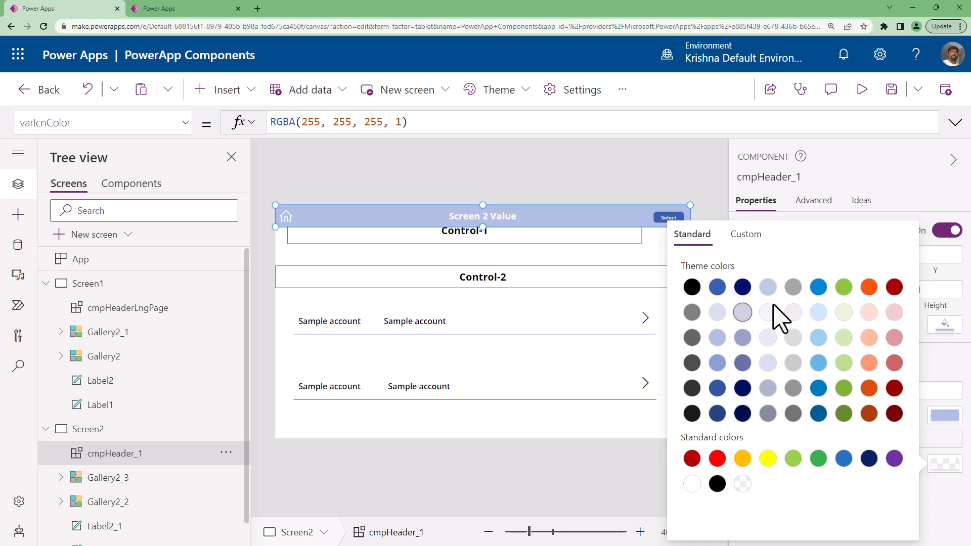
left_click(870, 388)
left_click(559, 196)
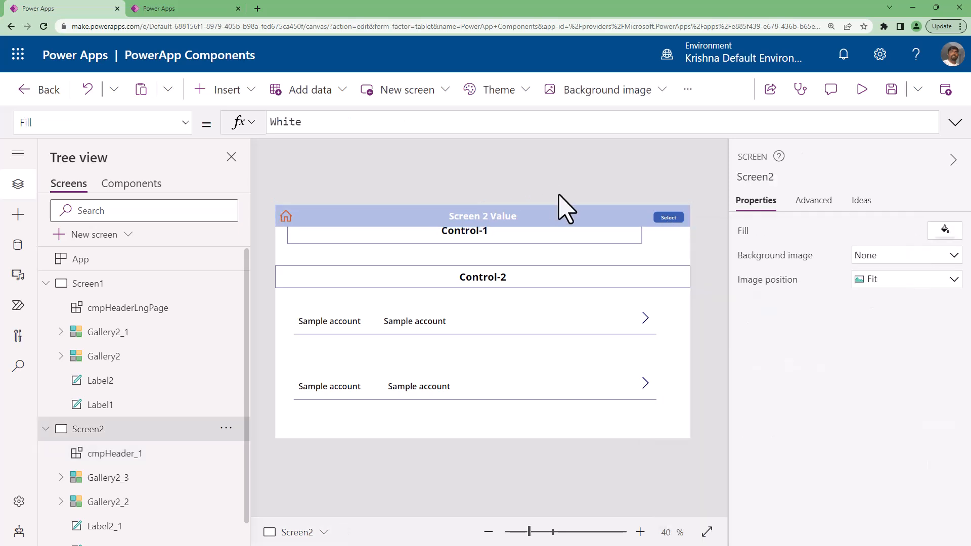
- Preview Screen2, test its header's home icon, and close the preview
left_click(862, 91)
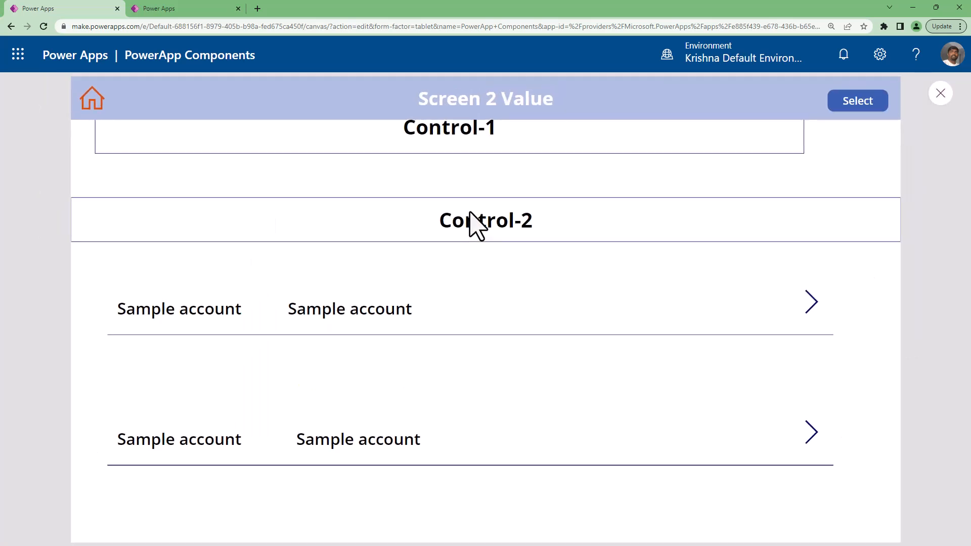
left_click(97, 104)
left_click(941, 93)
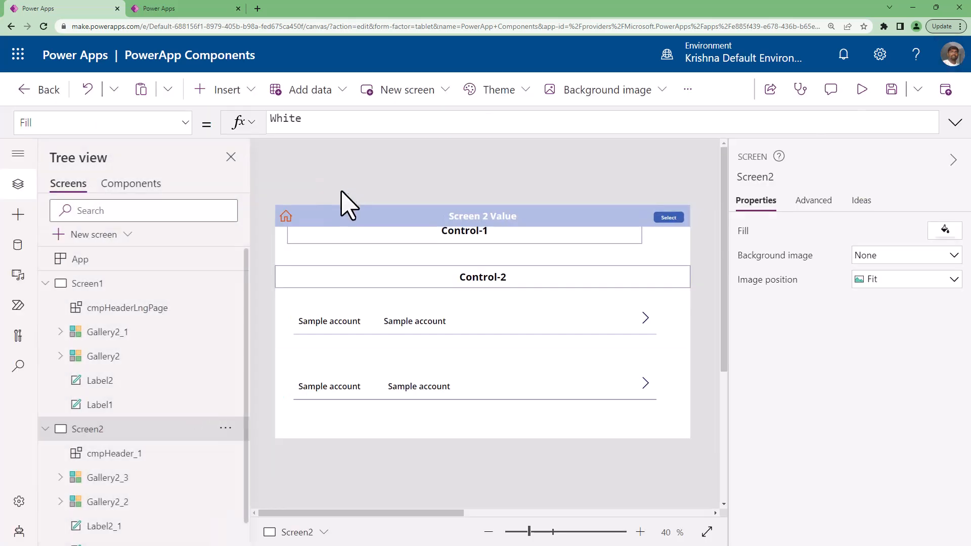
- Switch to the GVP 2023 Batch Components library and inspect the home icon's OnSelect formula in cmpHeader
left_click(293, 220)
left_click(147, 8)
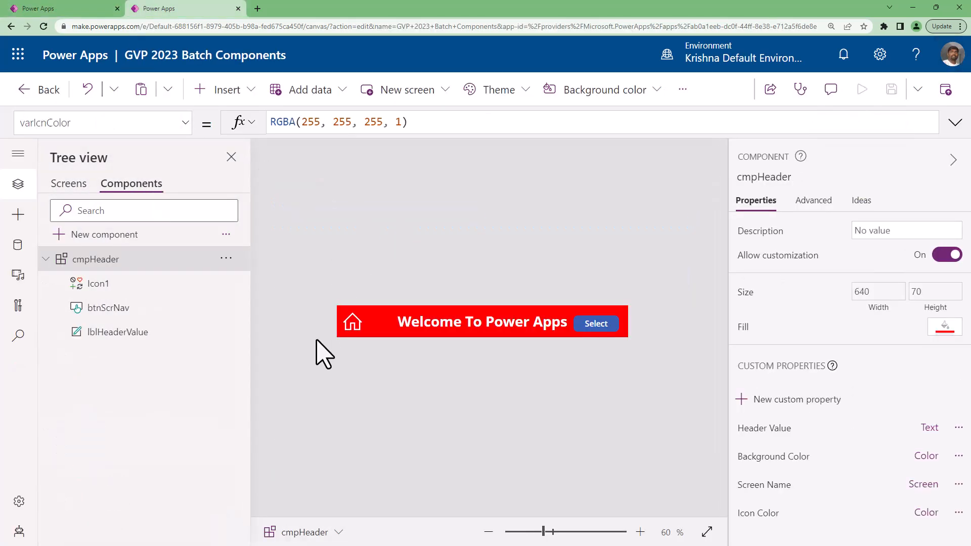
left_click(347, 326)
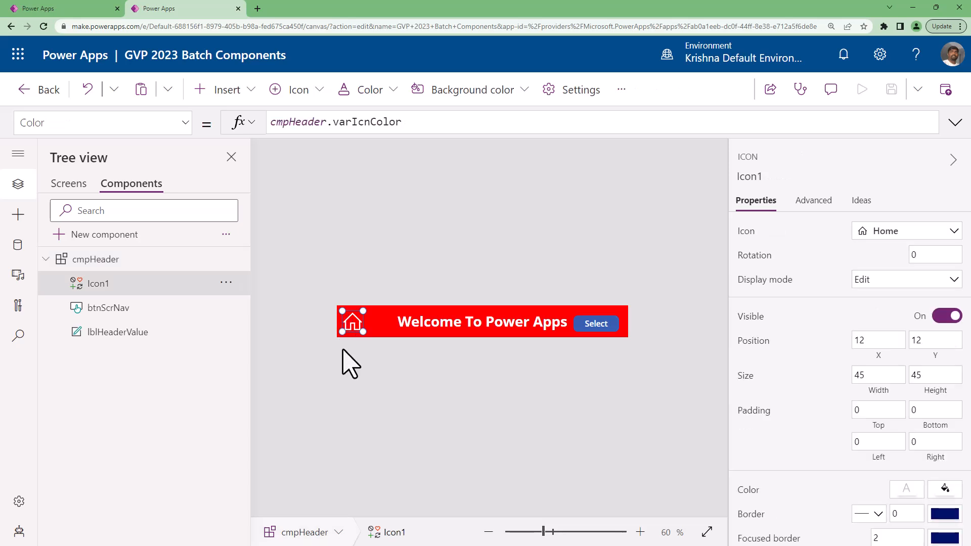
left_click(95, 122)
type("OnSelect")
key("Return")
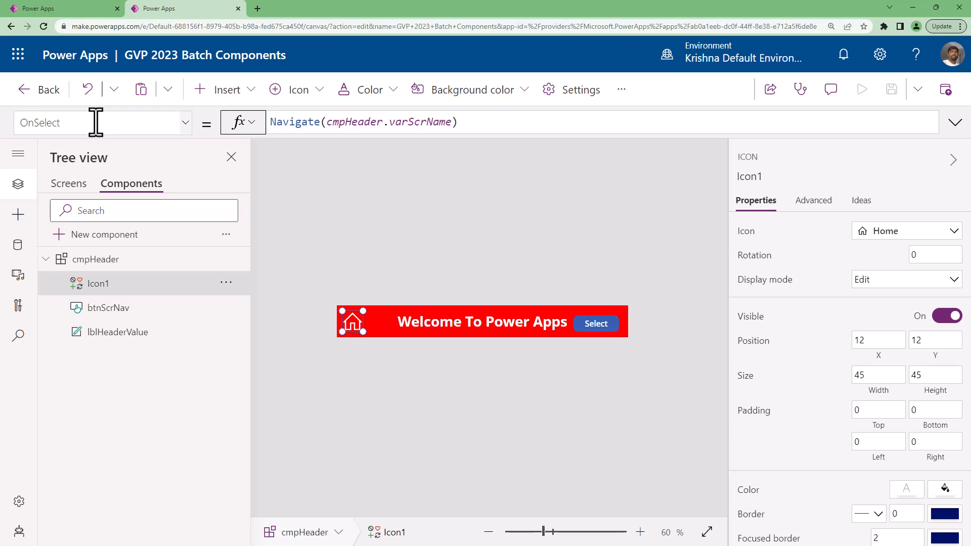
- Switch back to the PowerApp Components app and set the Screen Name property of cmpHeader_1 to Screen1
left_click(38, 9)
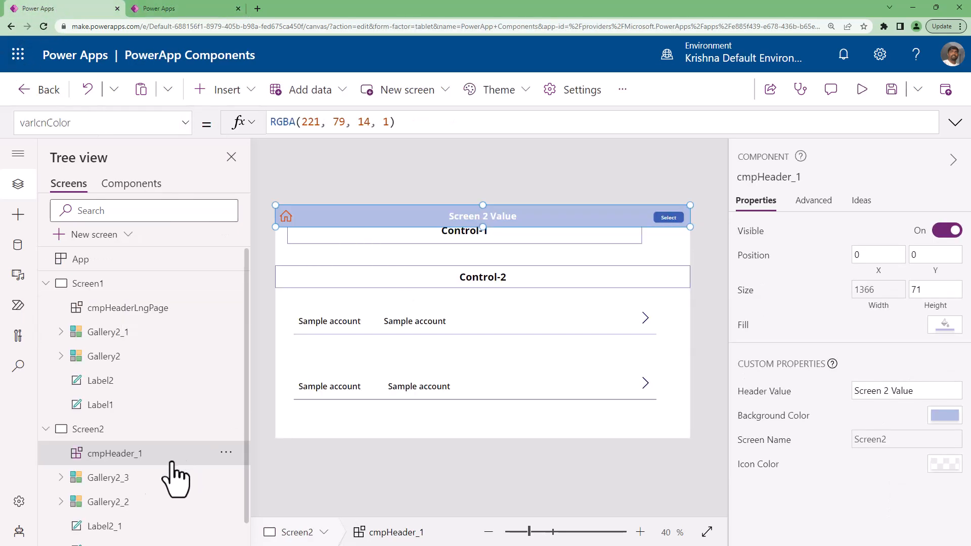
left_click(882, 444)
key("shift+Home")
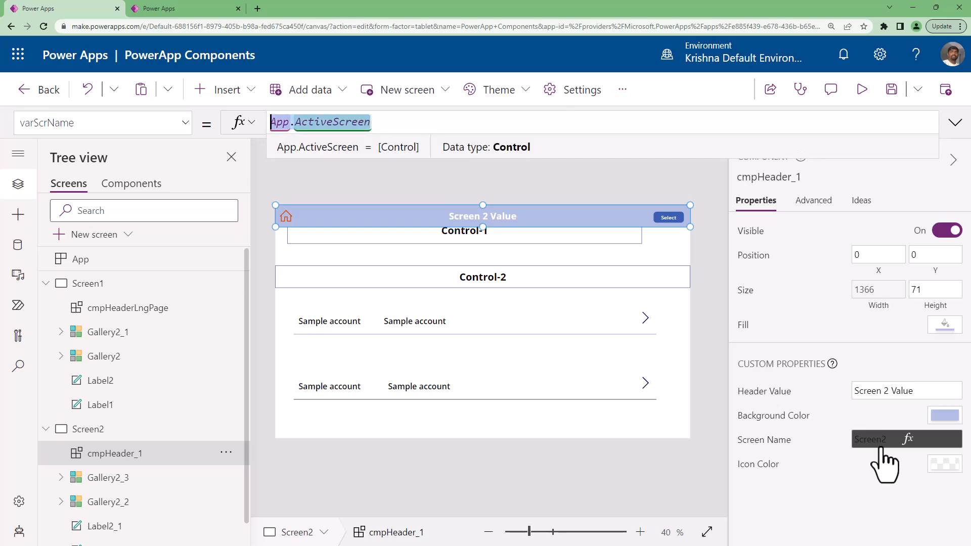
type("Screen1")
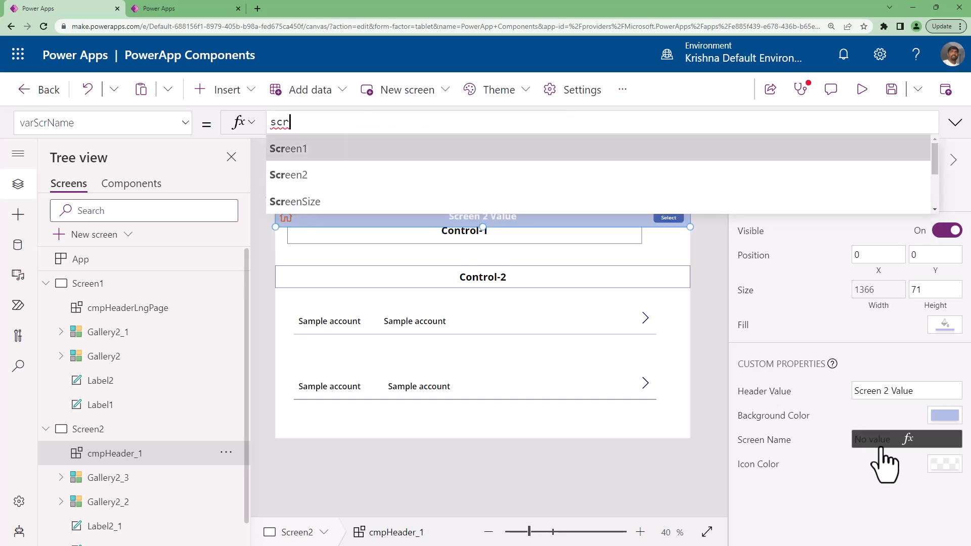
- Preview Screen2 and test home icon navigation to Screen1 and back, then exit the preview
left_click(862, 90)
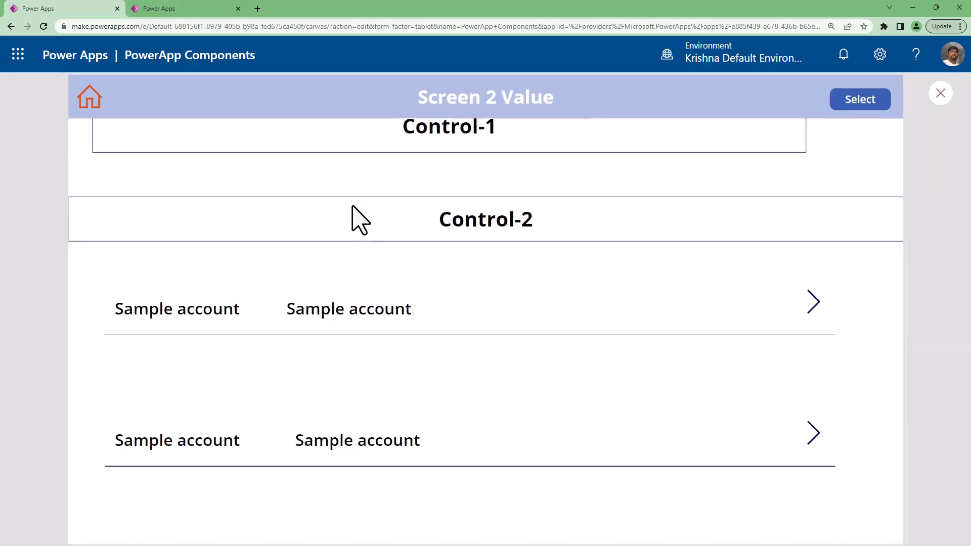
left_click(92, 100)
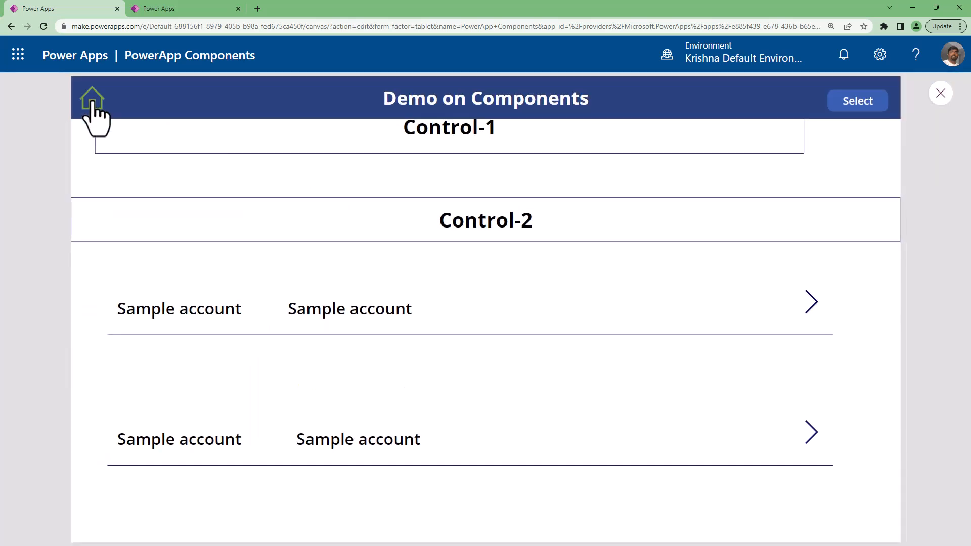
left_click(92, 101)
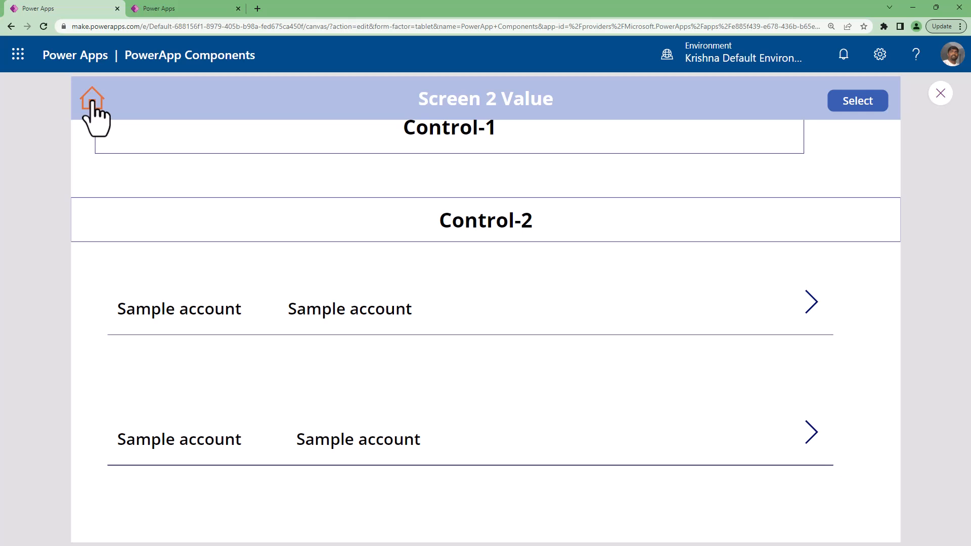
key("Escape")
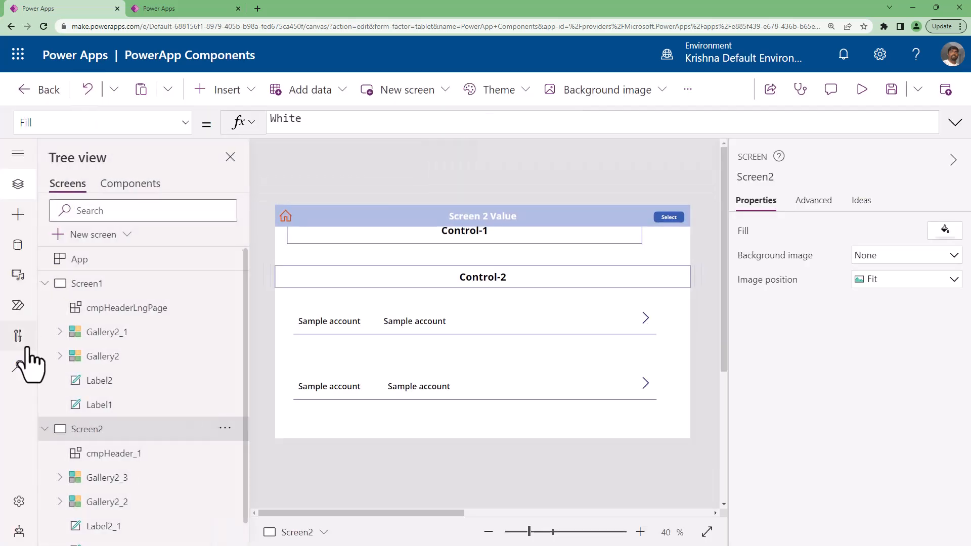
- Collapse Screen1 and Screen2 in the tree and add a new blank screen
left_click(46, 283)
left_click(45, 308)
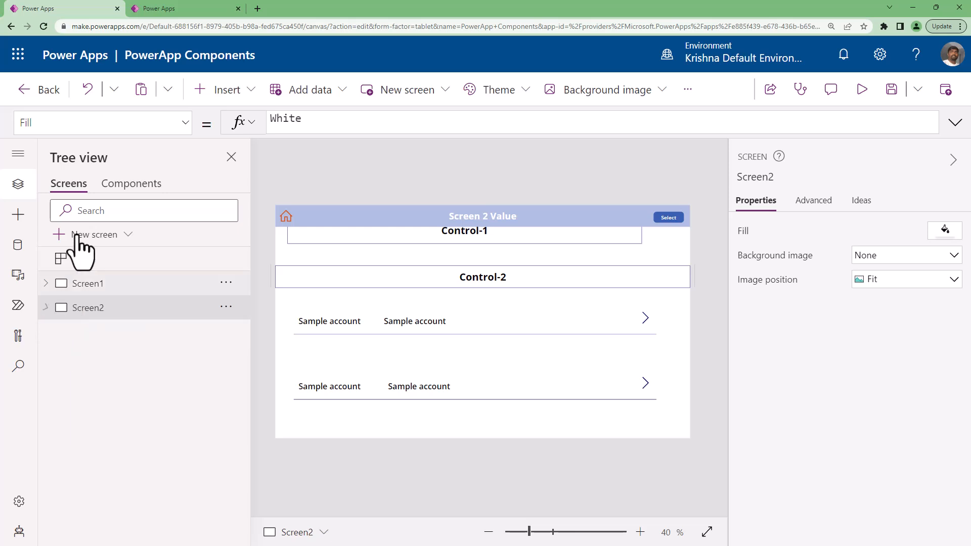
left_click(85, 237)
left_click(106, 314)
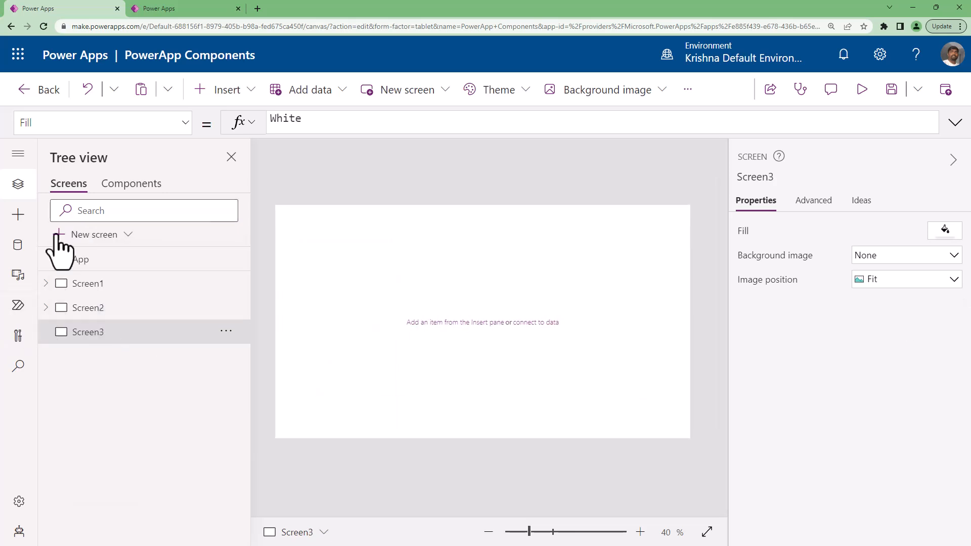
- Insert the cmpHeader library component on Screen3
left_click(16, 216)
left_click(56, 415)
left_click(120, 442)
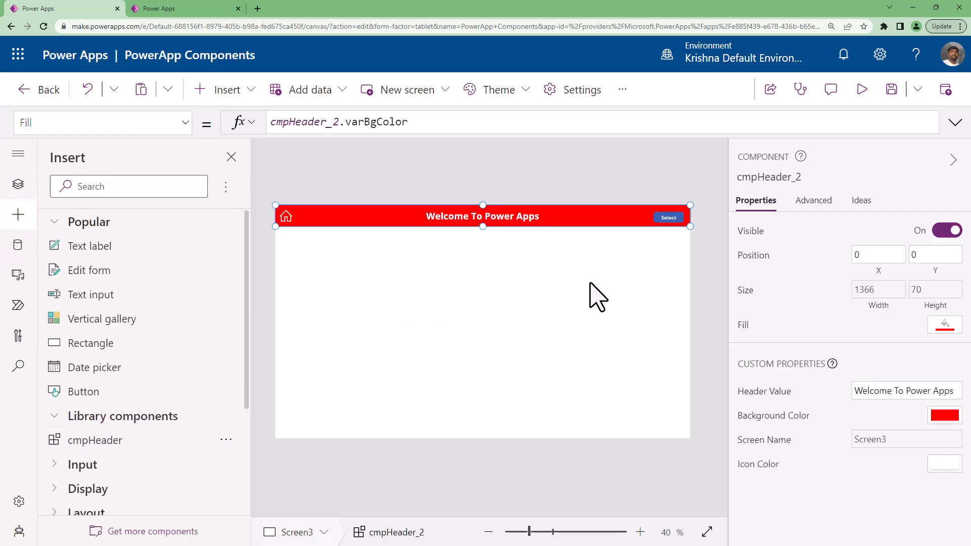
- Set the Screen Name property of the header on Screen3 to Screen1
left_click(903, 443)
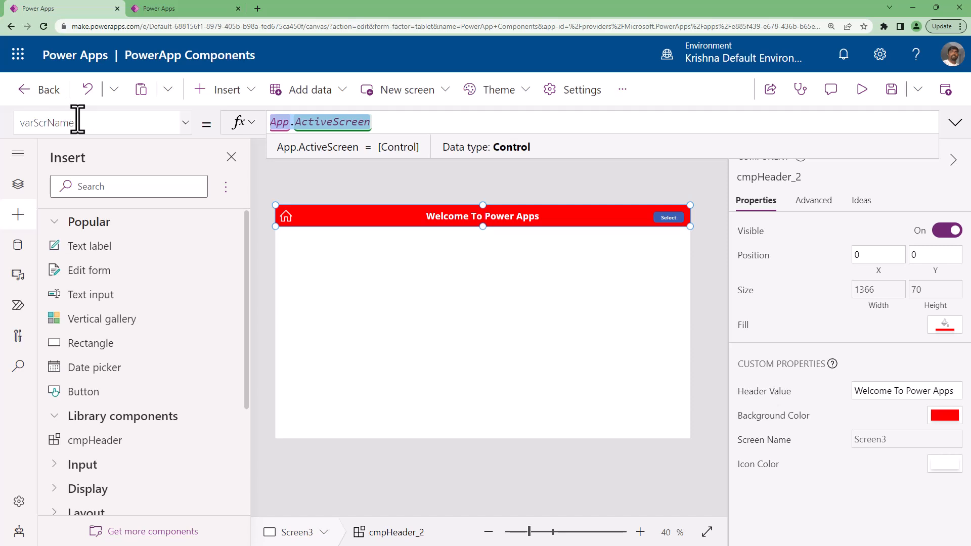
key("ctrl+a")
type("scre")
key("Tab")
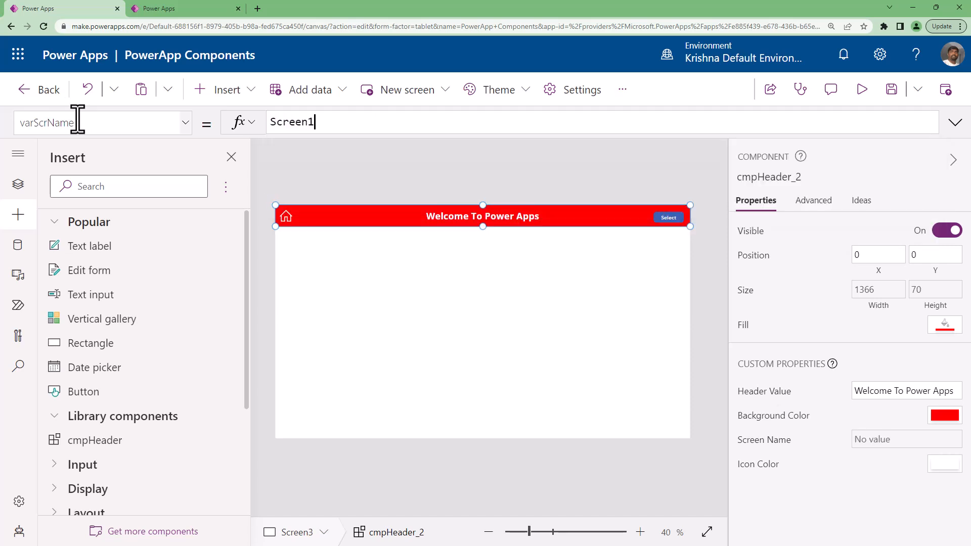
- Preview Screen3, test navigation with its home icon, and close the preview
left_click(862, 90)
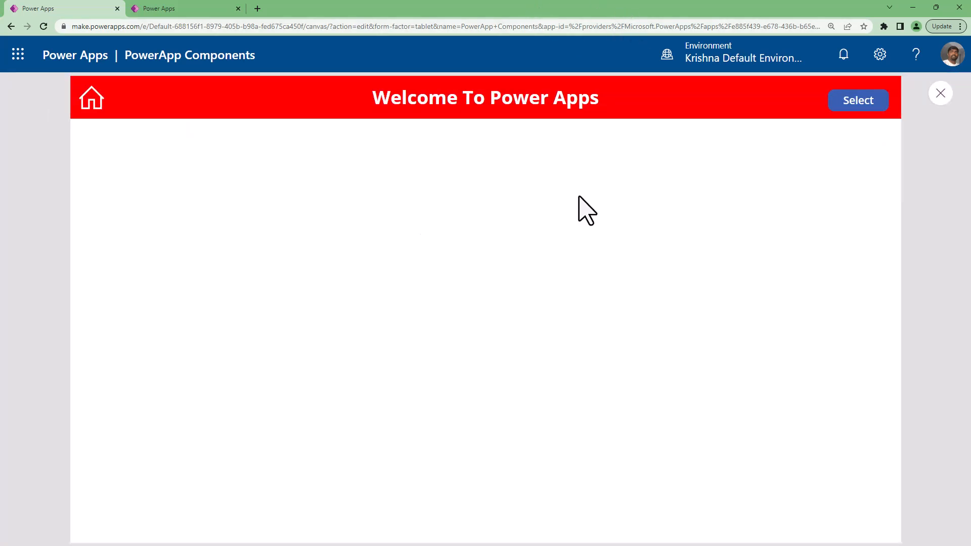
left_click(83, 104)
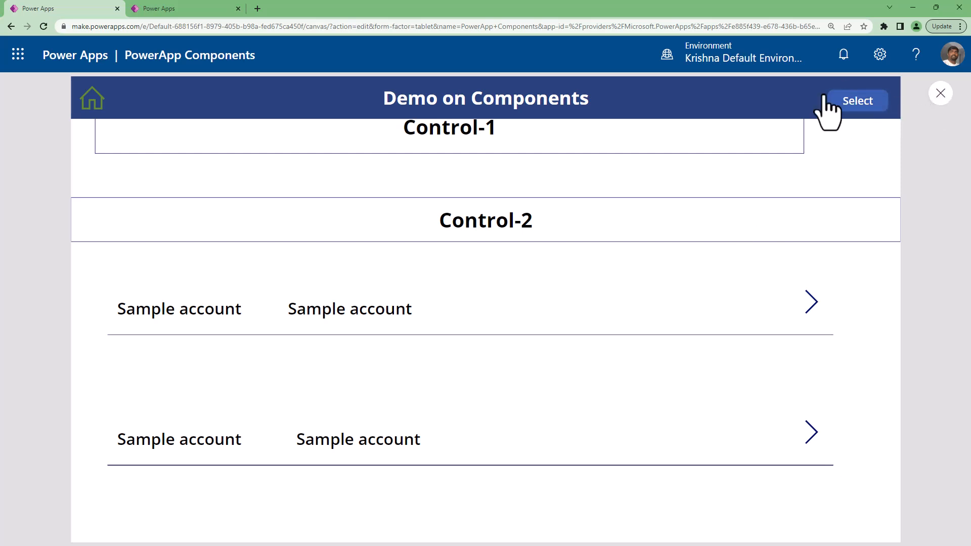
left_click(939, 95)
- Switch to the GVP 2023 Batch Components library and create a new component named cmpSpinner
left_click(170, 9)
left_click(370, 434)
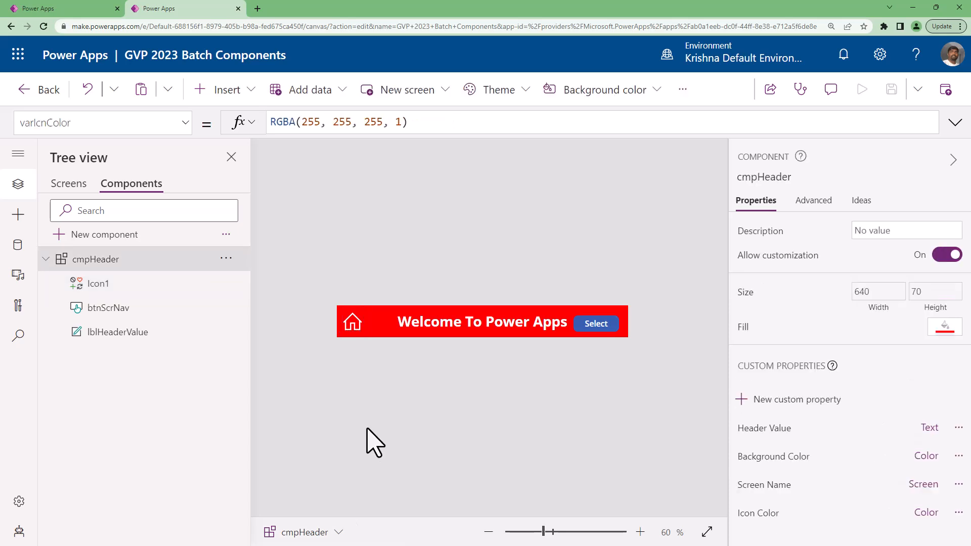
left_click(45, 259)
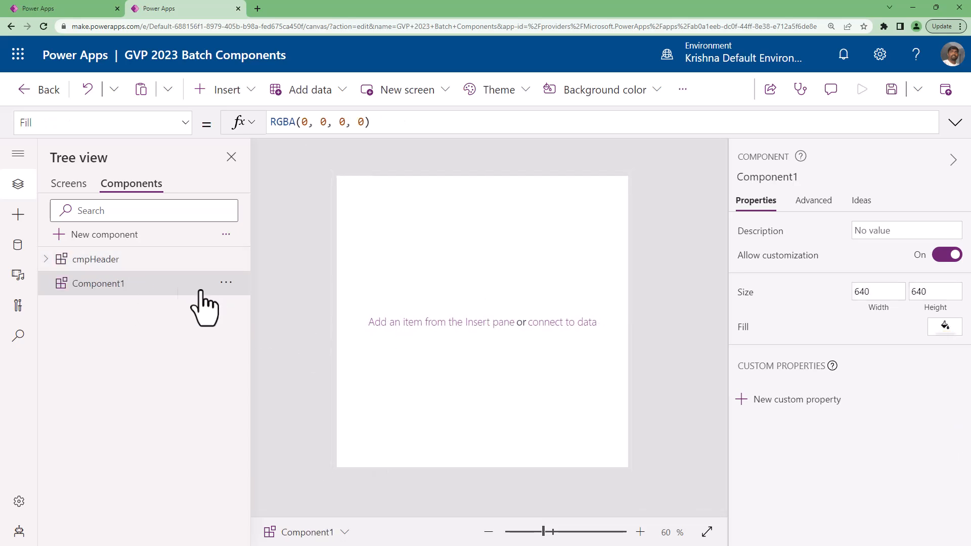
double_click(165, 284)
type("cmpSpinner")
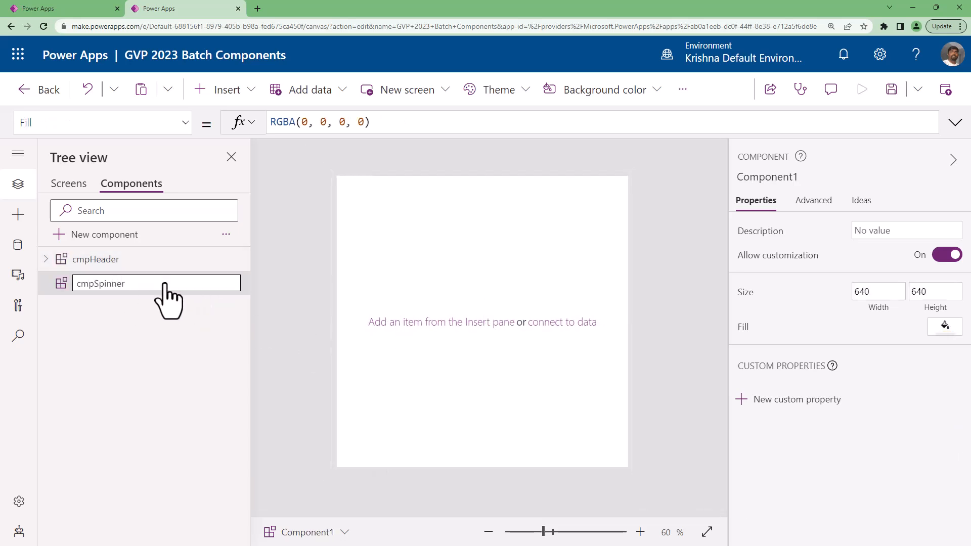
key("Return")
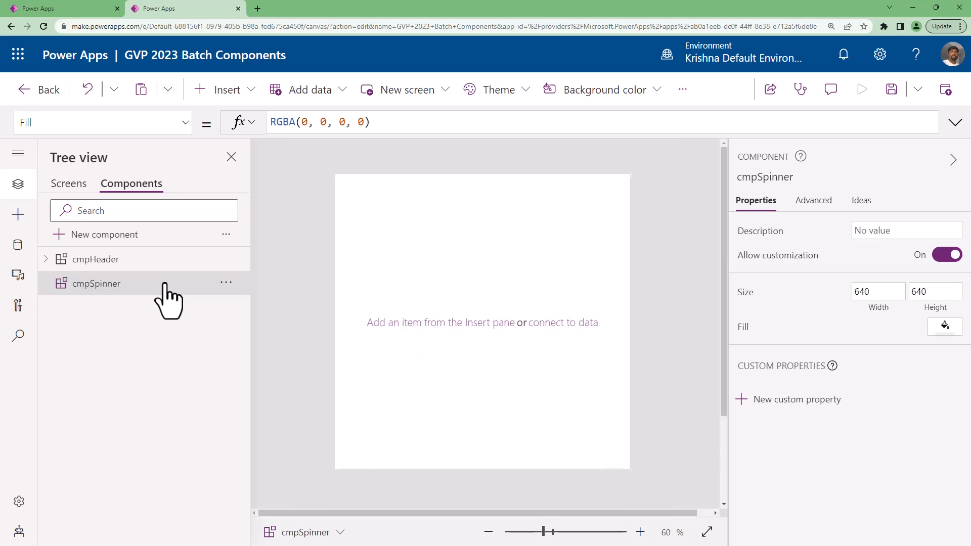
- Set the cmpSpinner component's Width to App.Width and its Height to App.Height
left_click(889, 311)
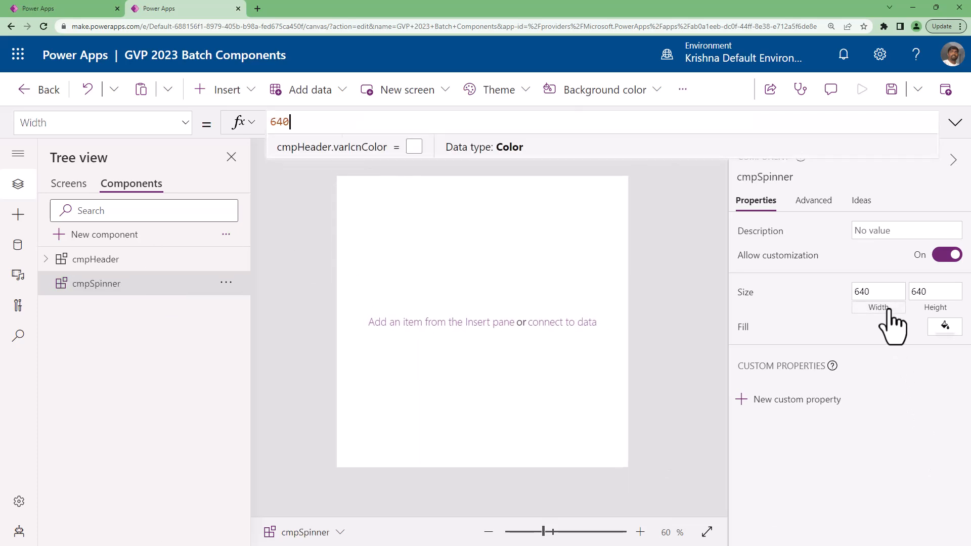
type("App.Width")
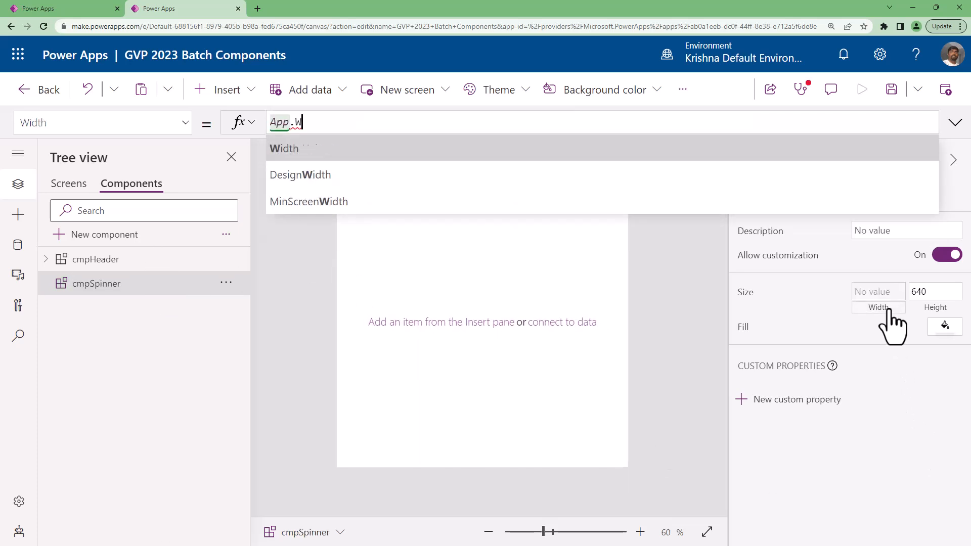
left_click(952, 313)
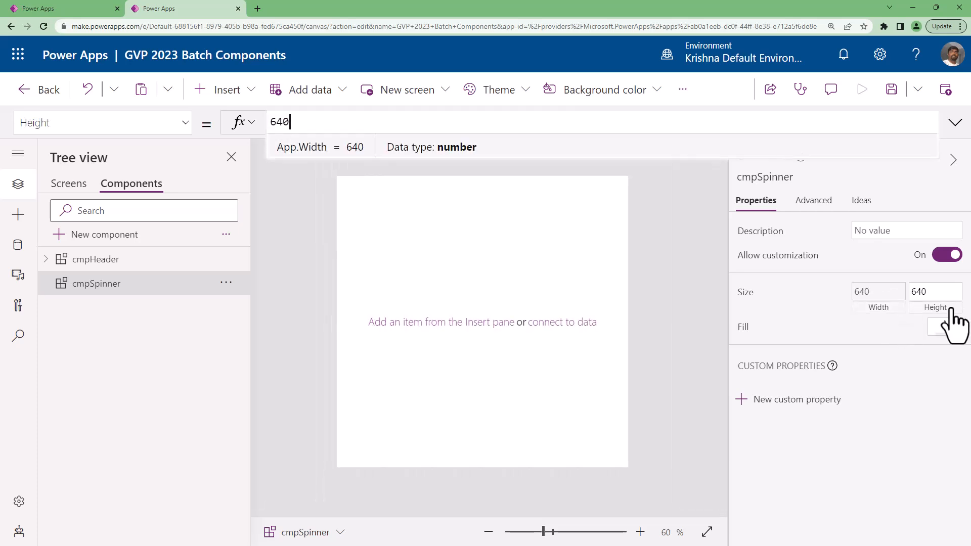
type("App.Height")
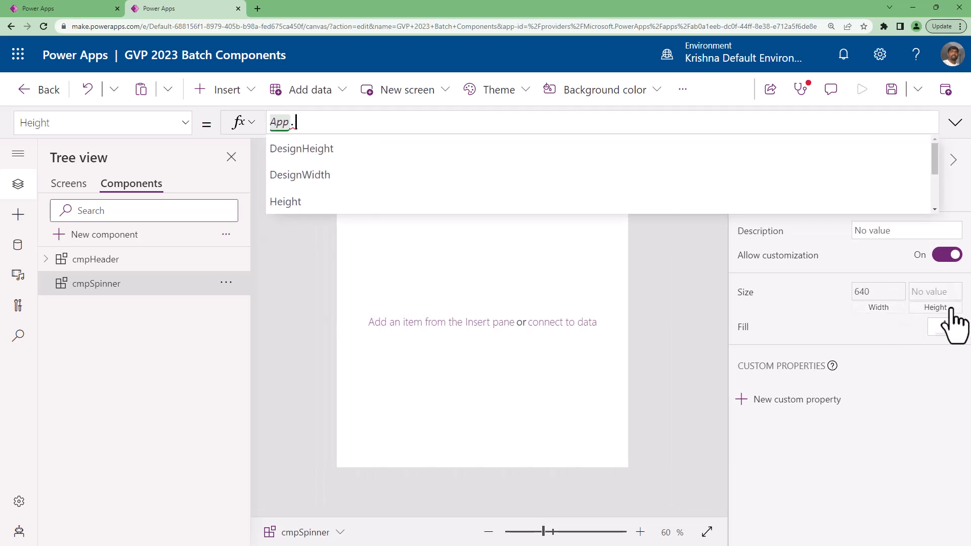
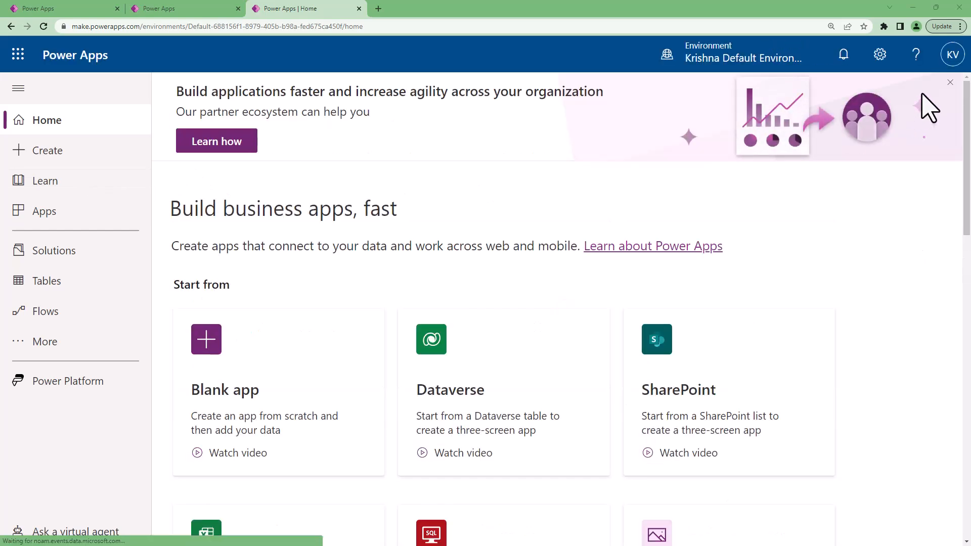
- Search the apps list for 200 and browse all apps, and view the Employee Details 200K+ Records list in SharePoint
left_click(951, 83)
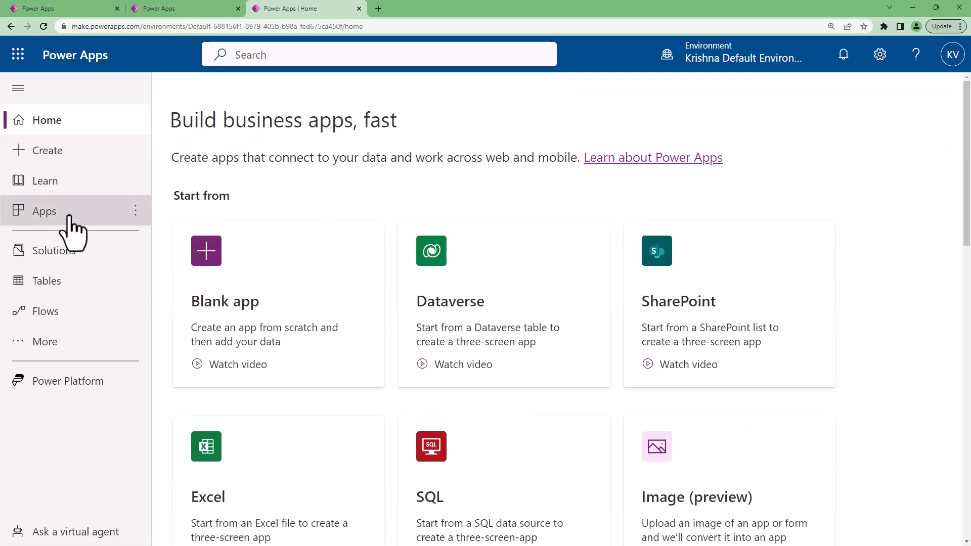
left_click(43, 213)
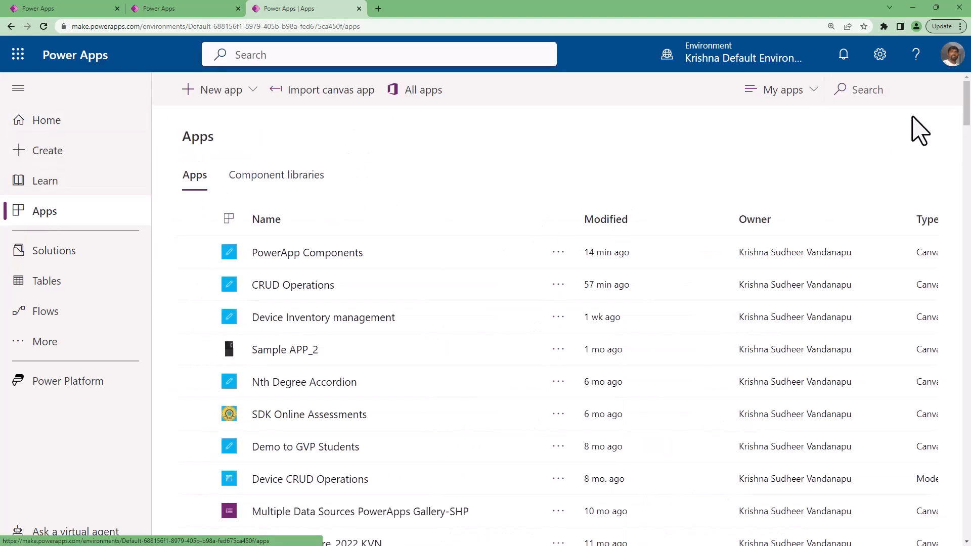
left_click(908, 91)
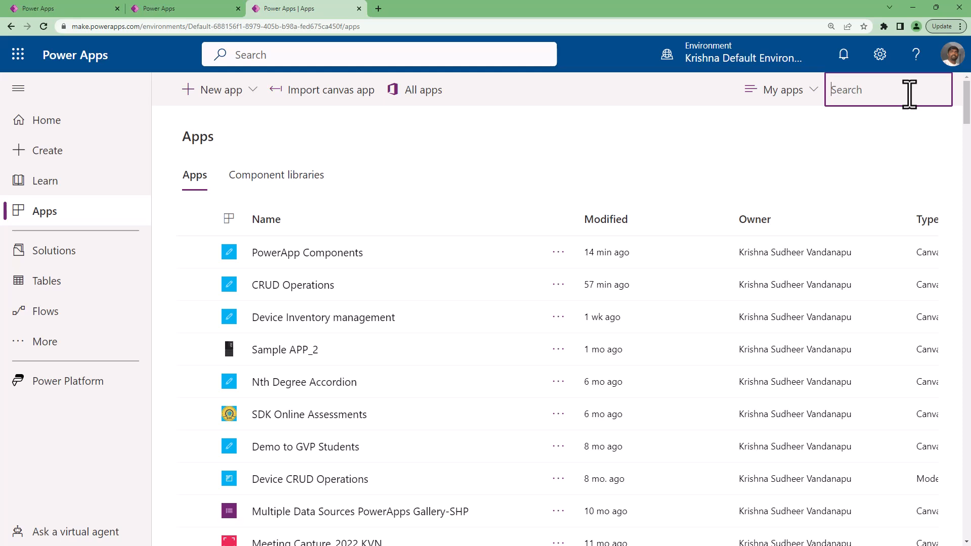
type("200")
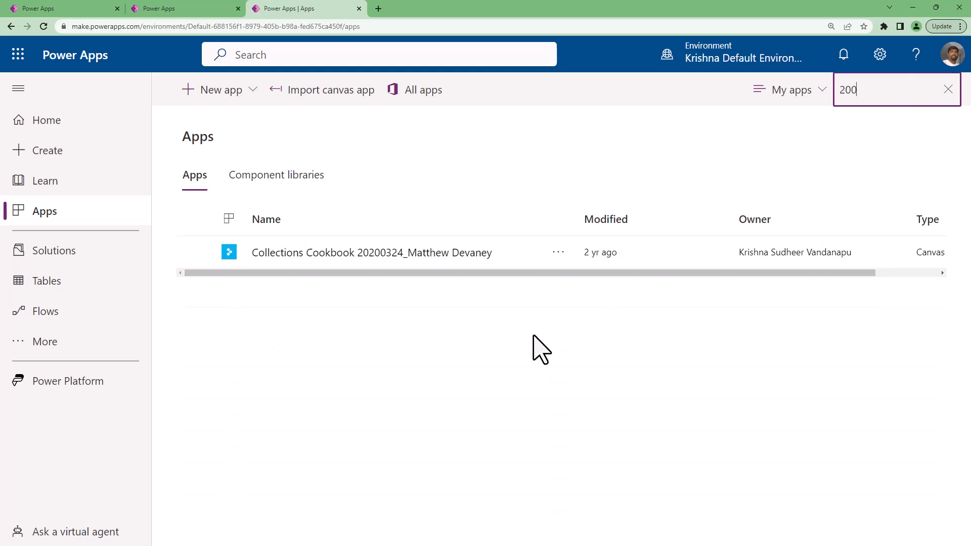
left_click(948, 89)
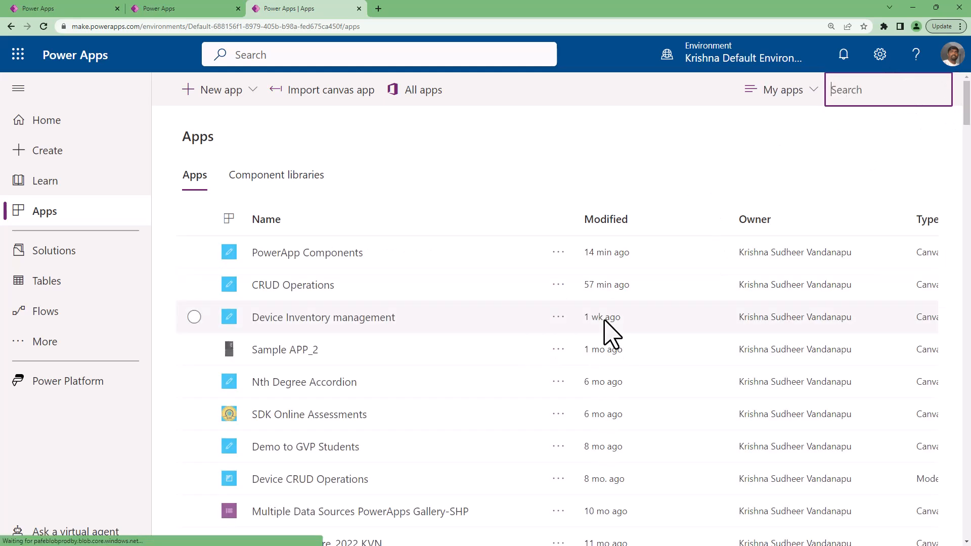
scroll(604, 320, "down", 7)
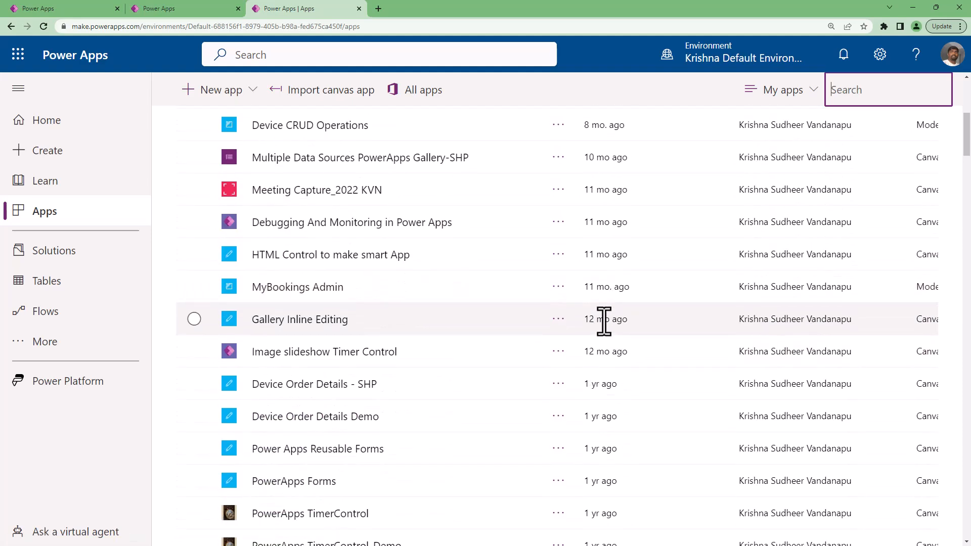
scroll(605, 319, "down", 10)
scroll(604, 319, "down", 11)
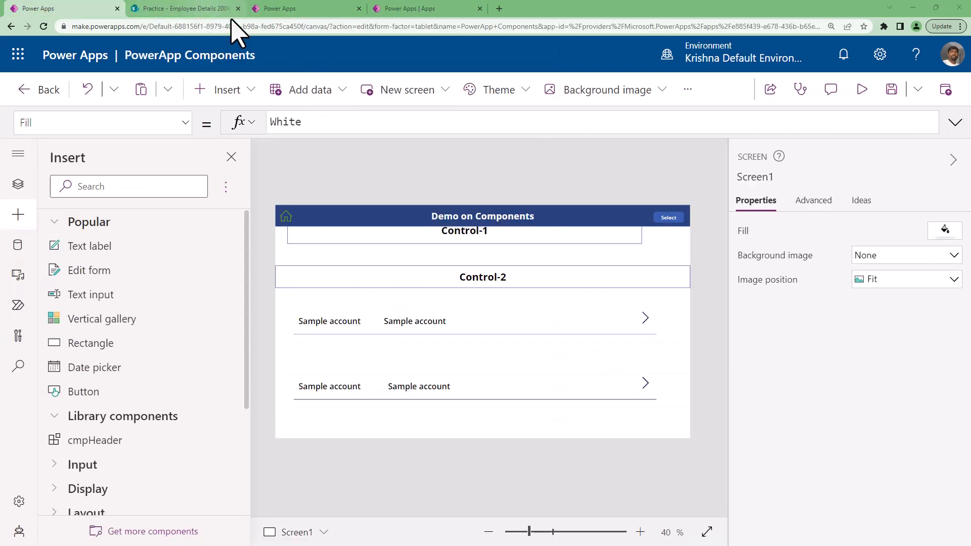
left_click(212, 8)
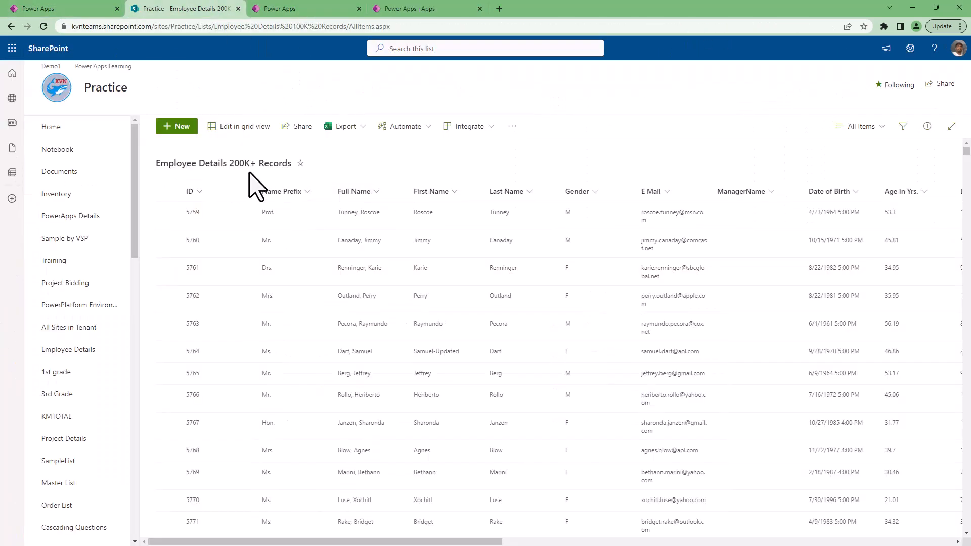
left_click(58, 9)
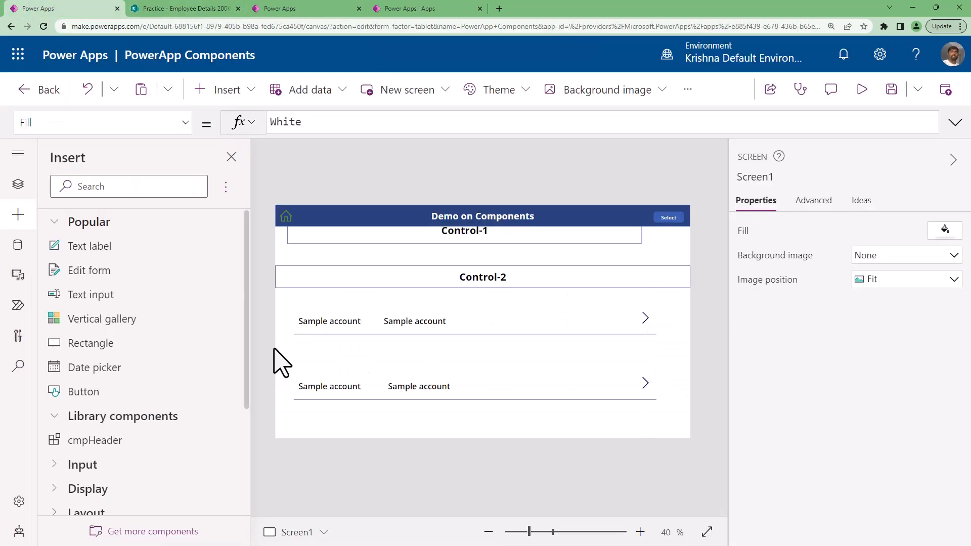
- Delete both galleries and both labels from Screen1, keeping only the header component
left_click(20, 185)
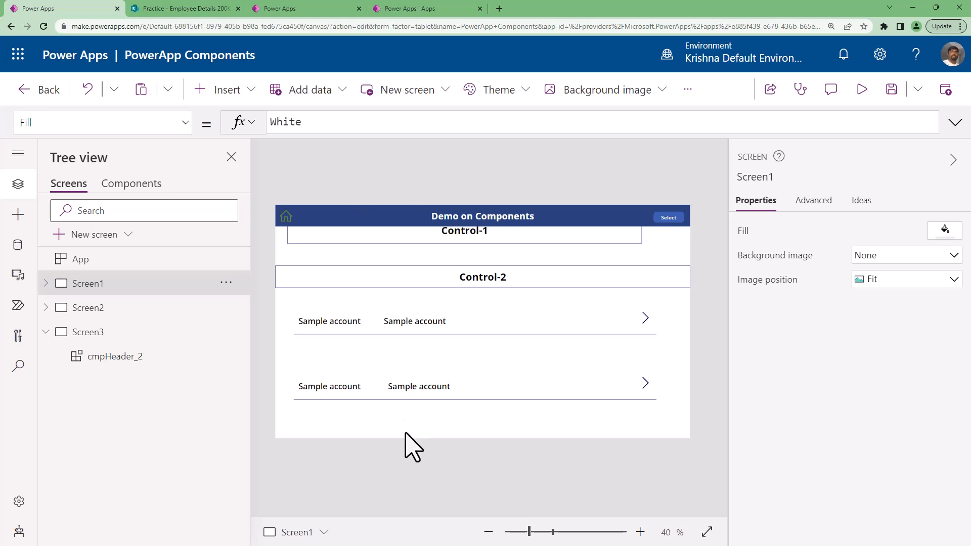
left_click(46, 284)
left_click(104, 333)
left_click(101, 356, "shift")
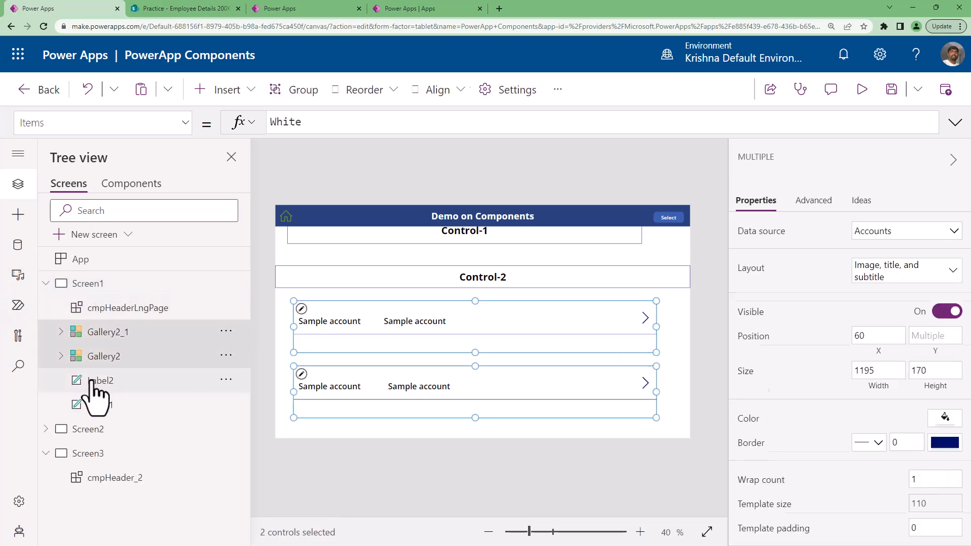
left_click(95, 404, "shift")
key("Delete")
left_click(18, 244)
left_click(89, 211)
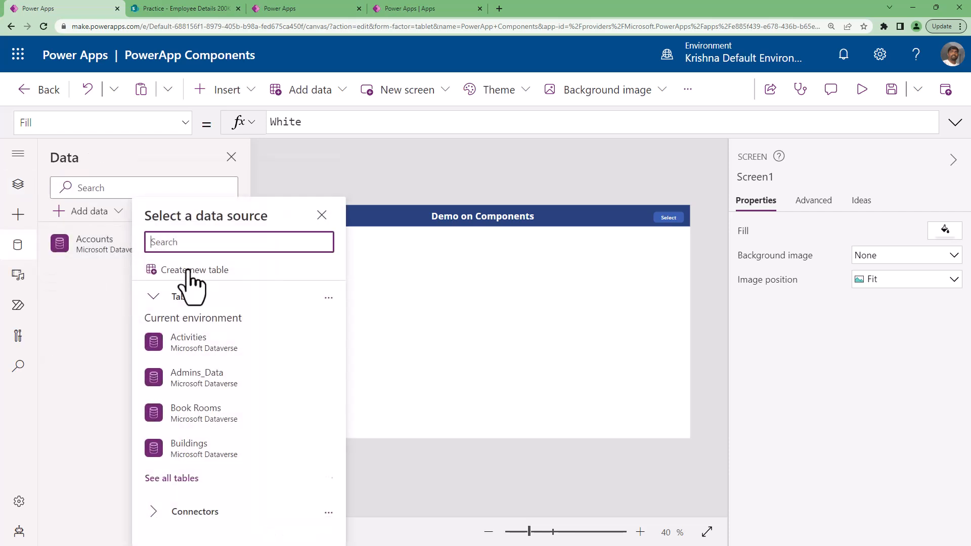
type("share")
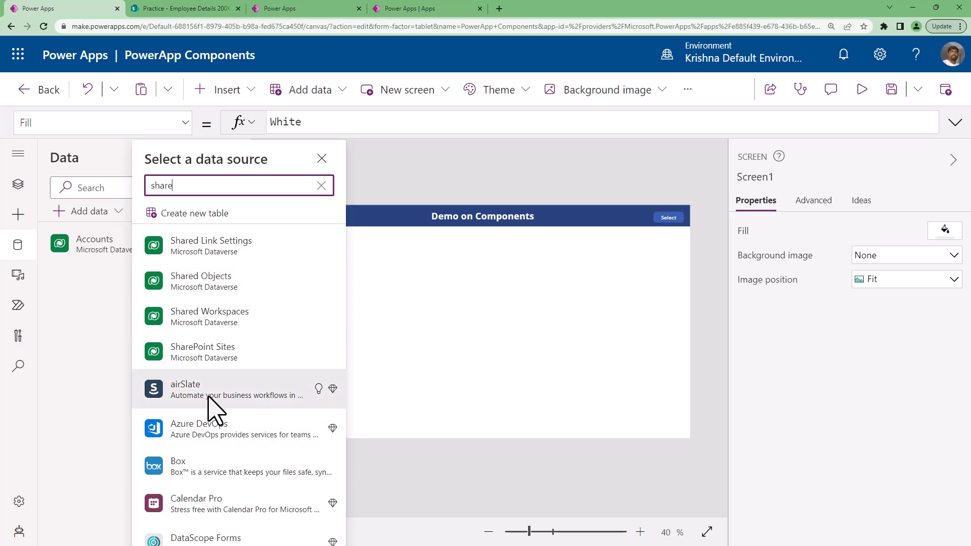
type("point")
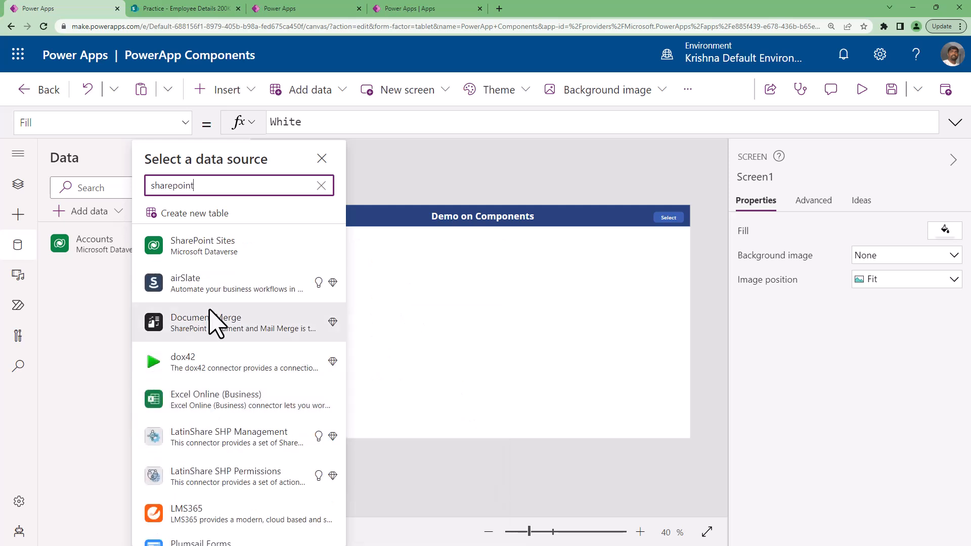
scroll(225, 452, "down", 5)
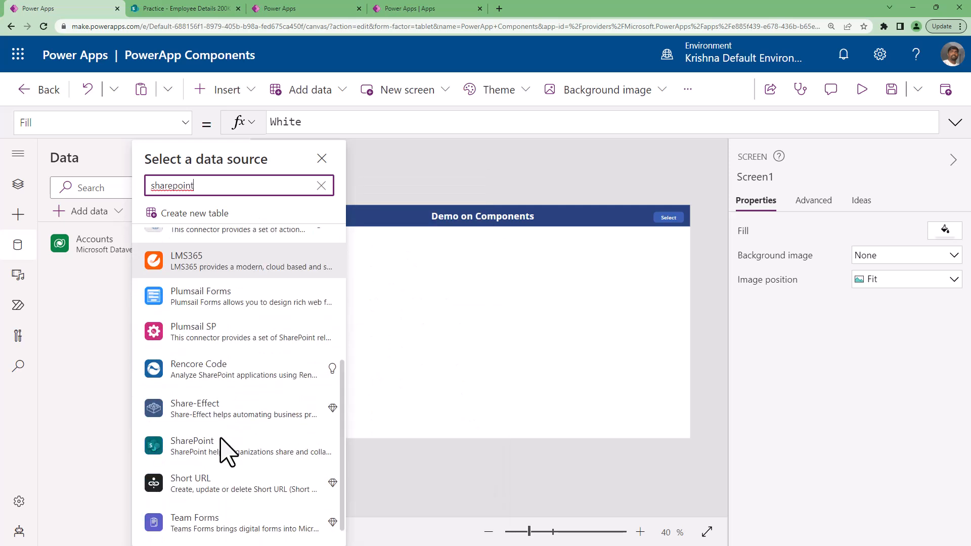
scroll(225, 452, "up", 5)
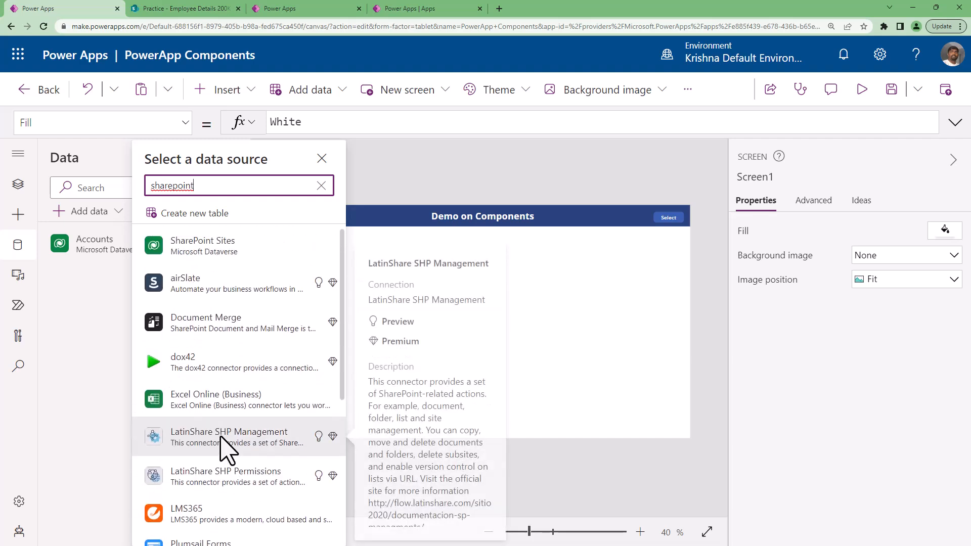
left_click(388, 177)
- Find the SharePoint connector among the data sources and start adding data through its existing connection
left_click(86, 212)
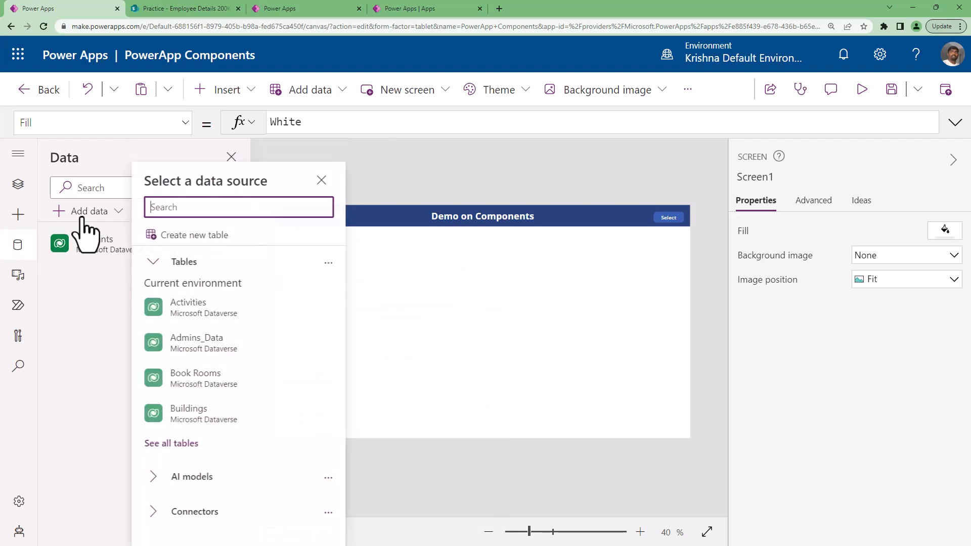
left_click(173, 242)
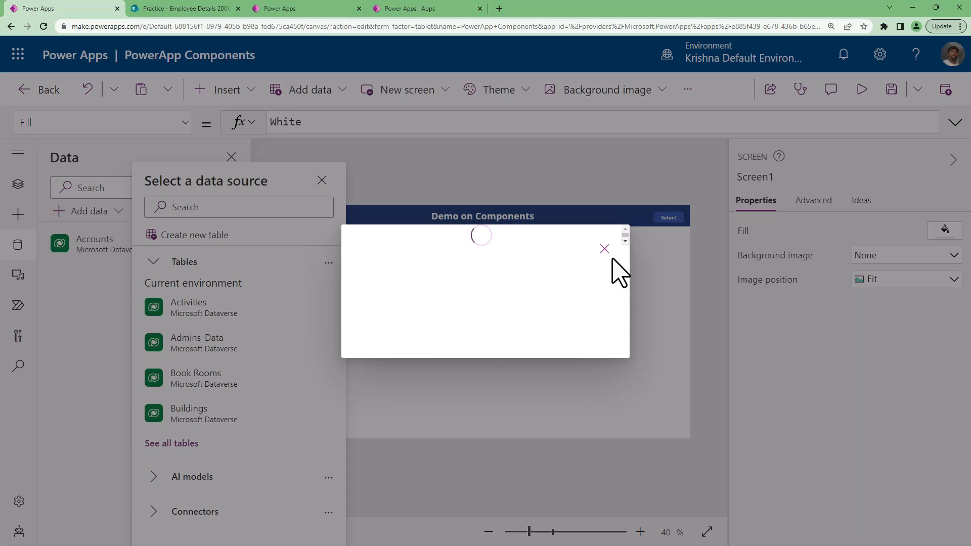
left_click(604, 203)
left_click(161, 264)
left_click(154, 372)
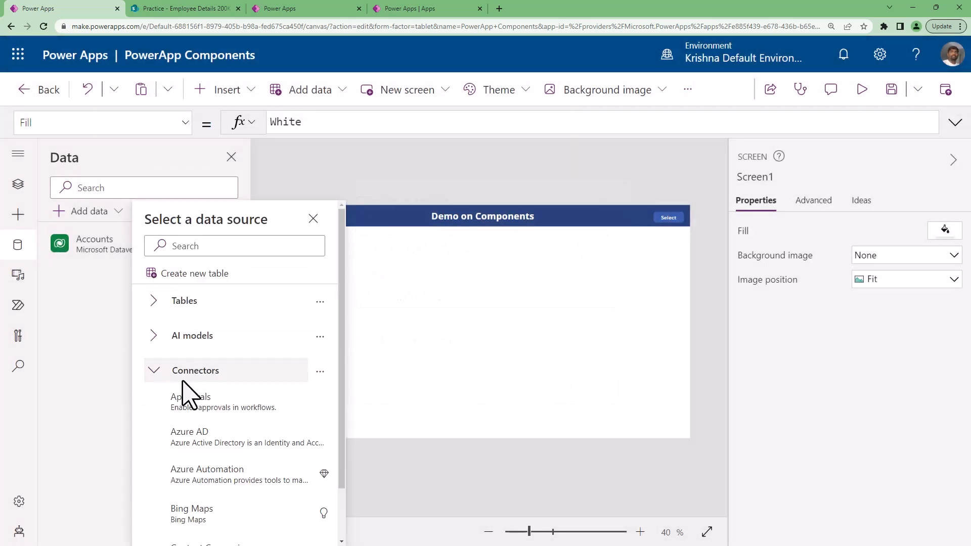
scroll(199, 489, "down", 7)
left_click(209, 185)
type("share")
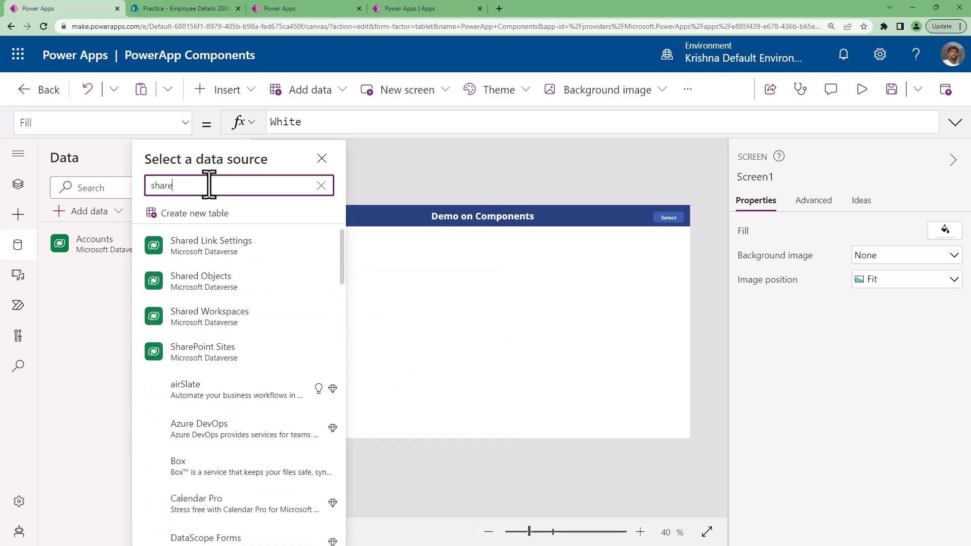
type("point")
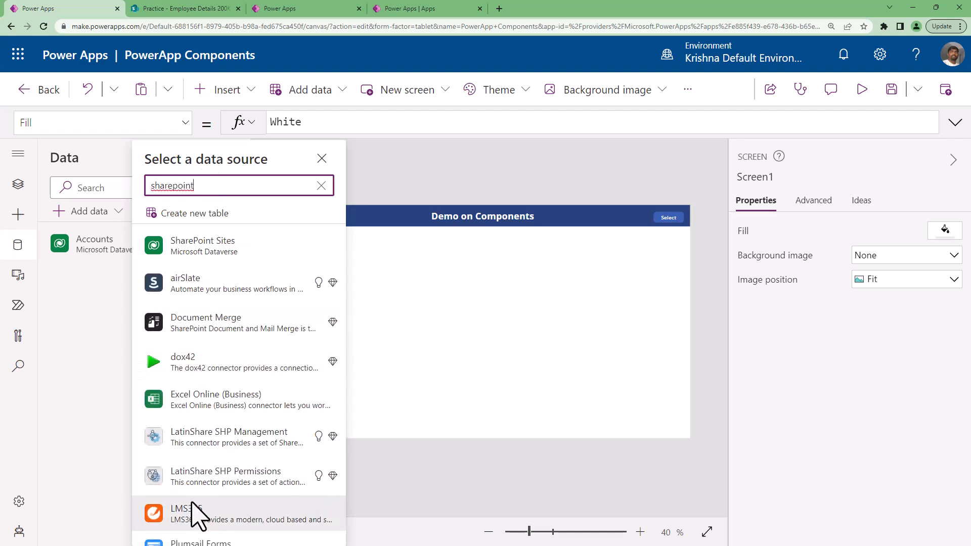
scroll(192, 504, "down", 6)
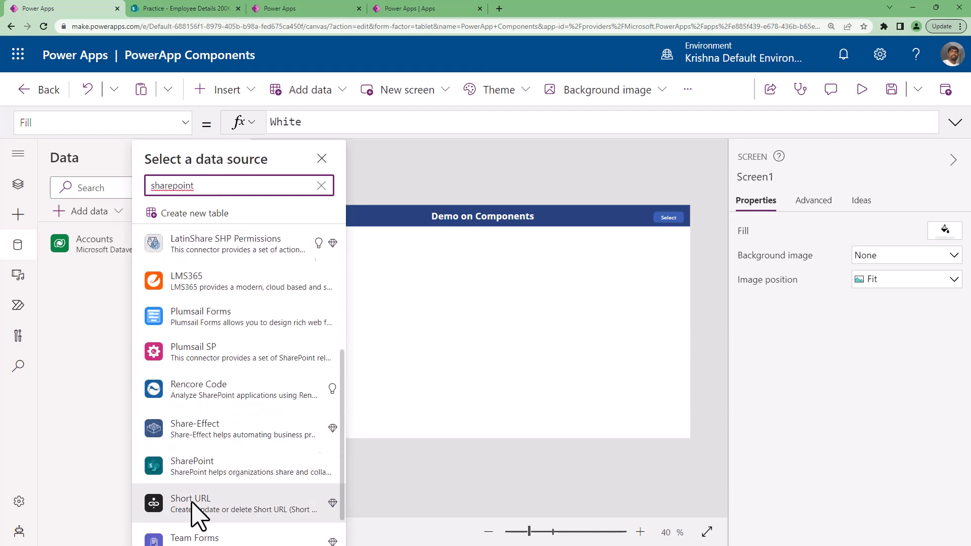
scroll(191, 502, "up", 7)
scroll(192, 506, "down", 5)
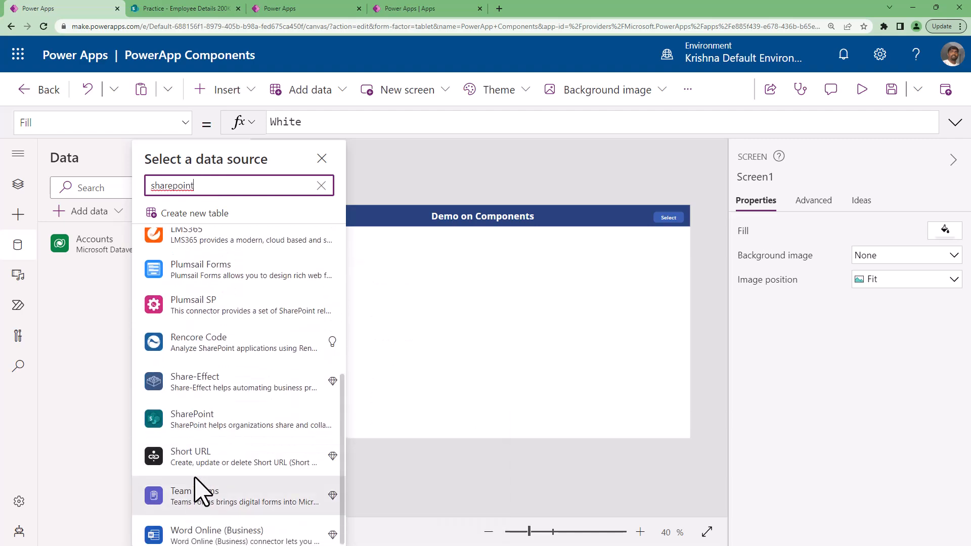
left_click(205, 432)
left_click(234, 291)
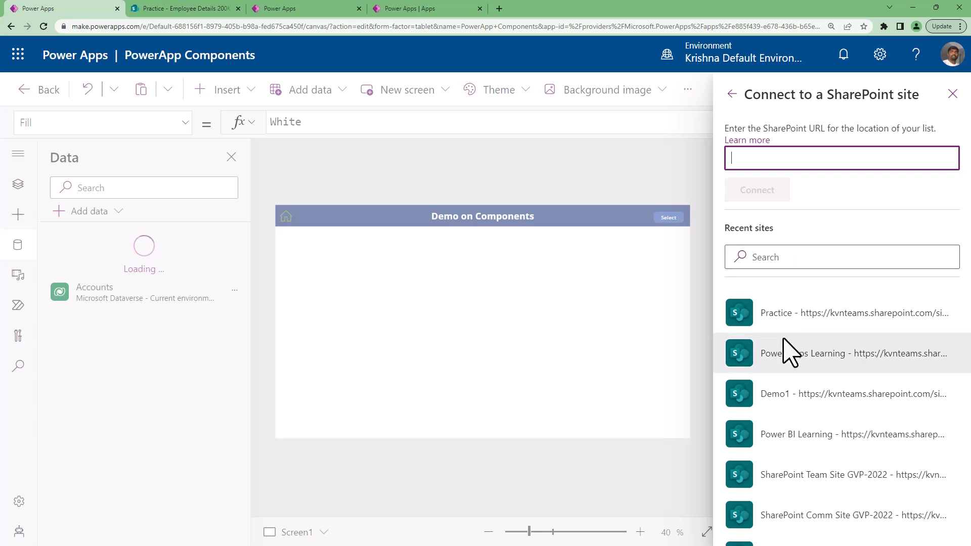
- Connect the app to the Employee Details 200K+ Records list on the Practice SharePoint site
left_click(789, 353)
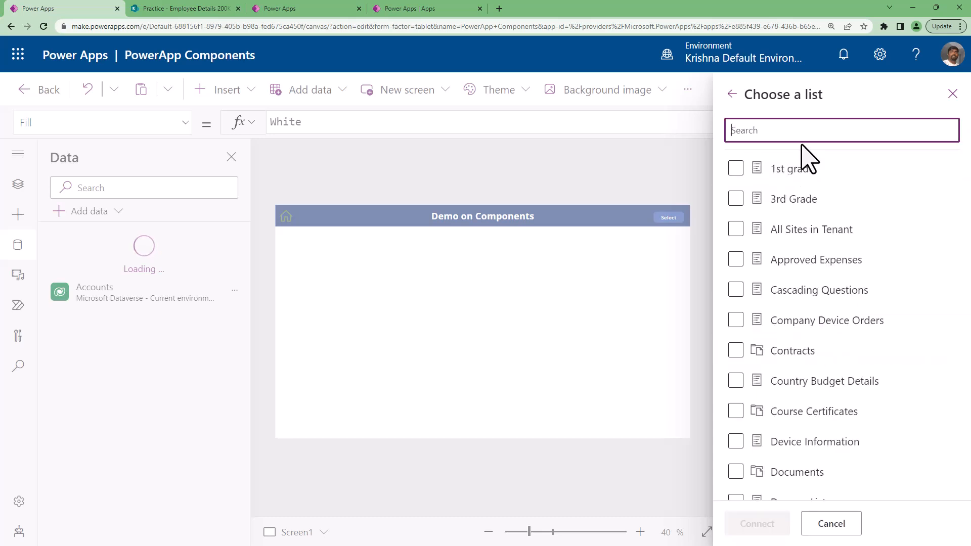
type("200")
left_click(740, 172)
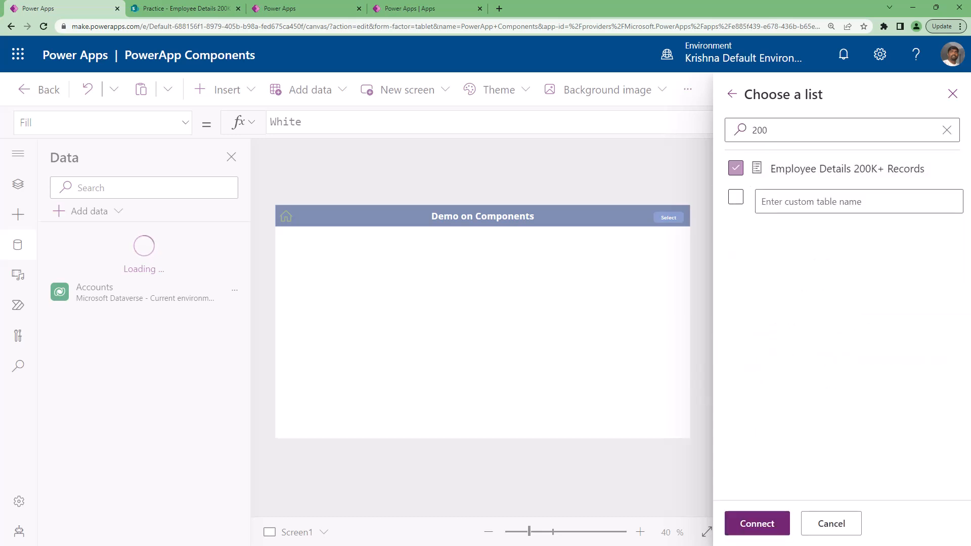
left_click(749, 524)
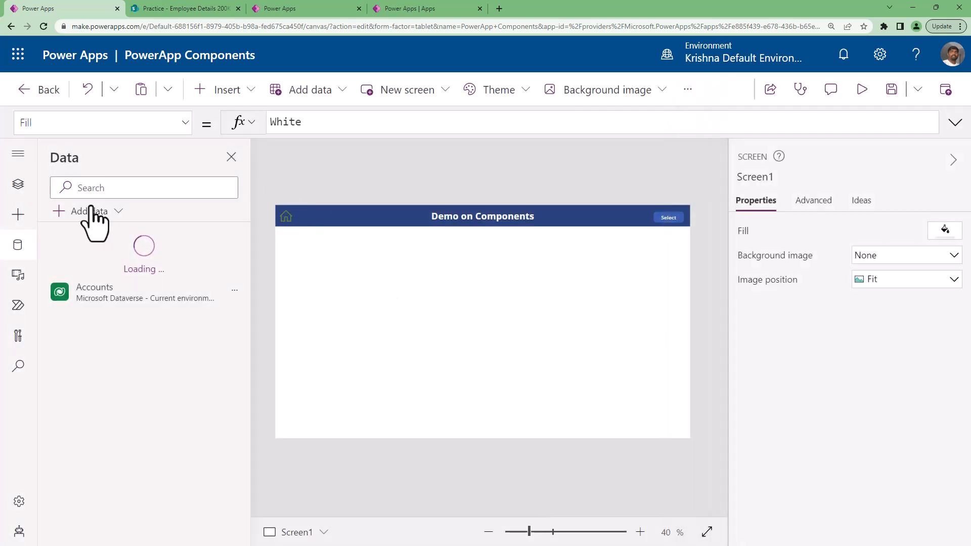
- Insert a vertical gallery on Screen1 bound to Employee Details 200K+ Records, using the Title and subtitle layout
left_click(18, 184)
left_click(248, 91)
left_click(343, 361)
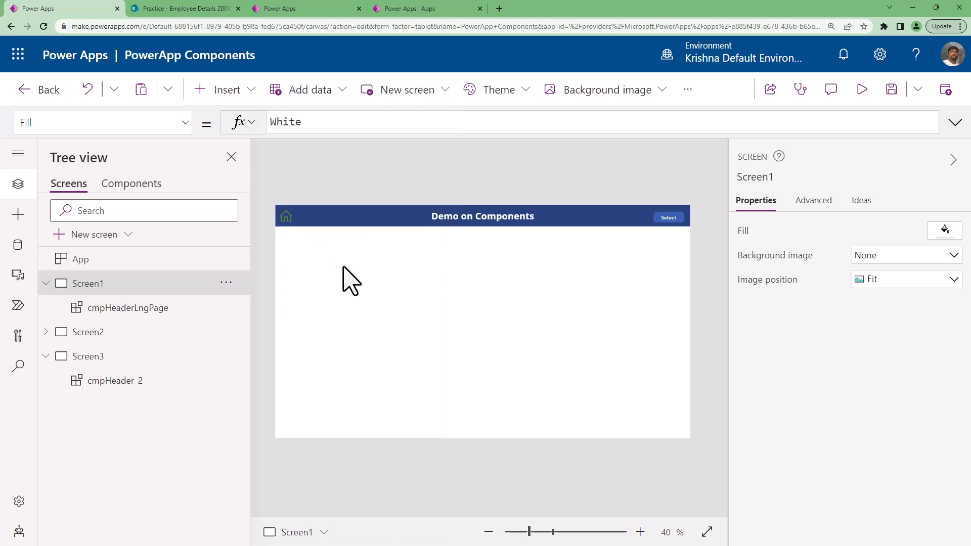
left_click(559, 385)
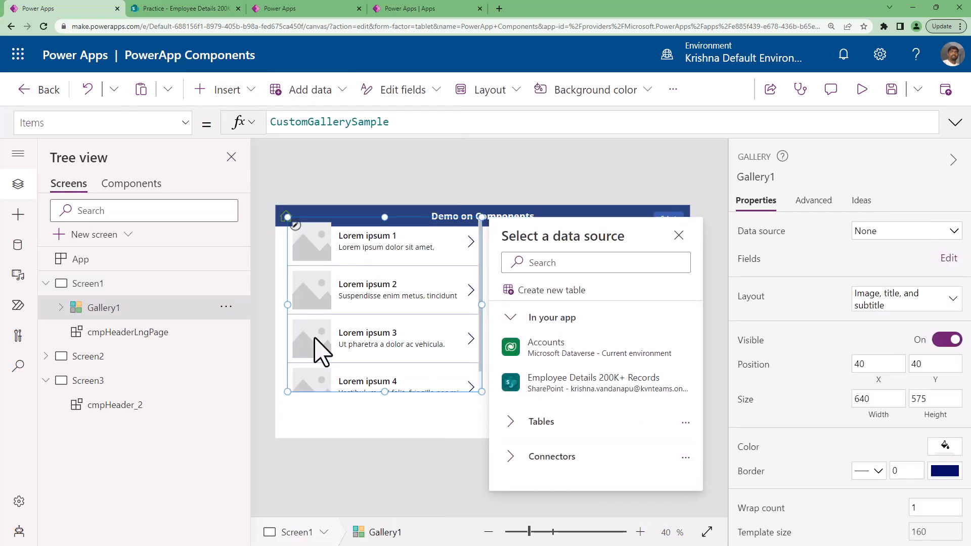
left_click(885, 296)
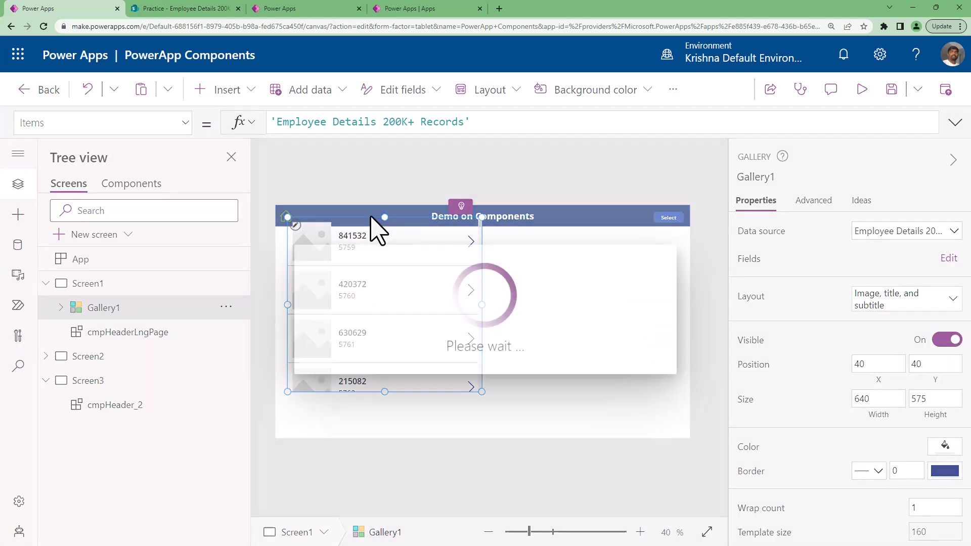
- Move the gallery below the header to X 32, Y 100, enlarge it to fill the screen, and check its title and subtitle labels
left_click_drag(362, 234, 358, 238)
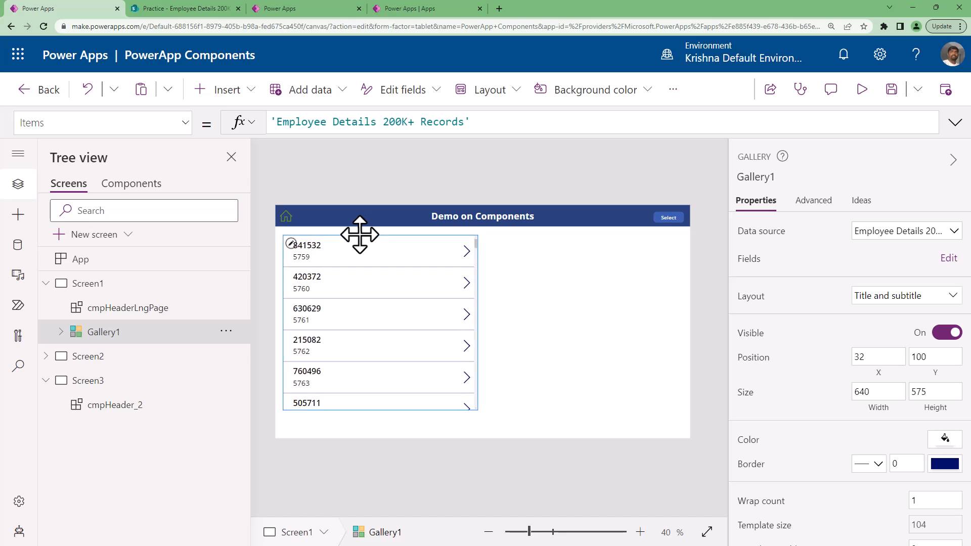
left_click_drag(631, 426, 676, 424)
left_click(310, 256)
left_click(306, 246)
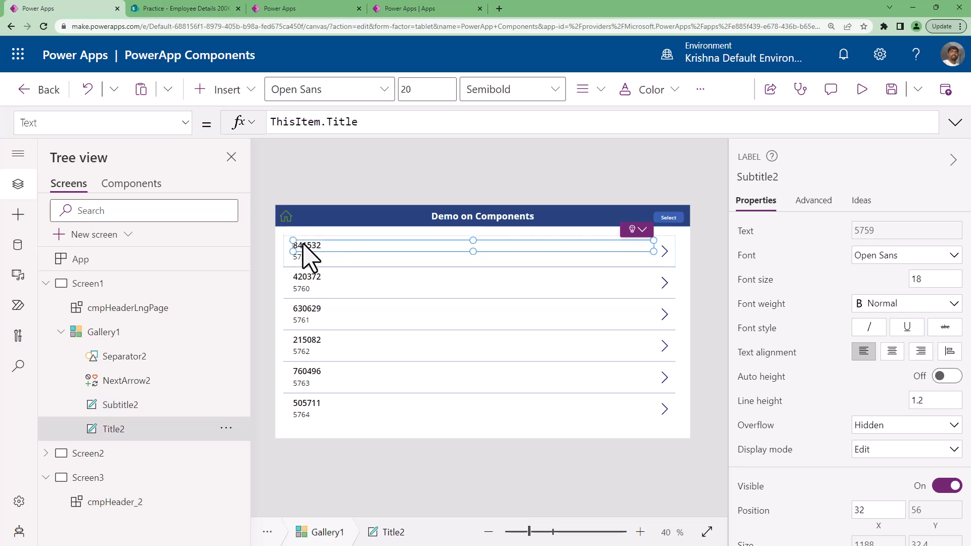
left_click(701, 174)
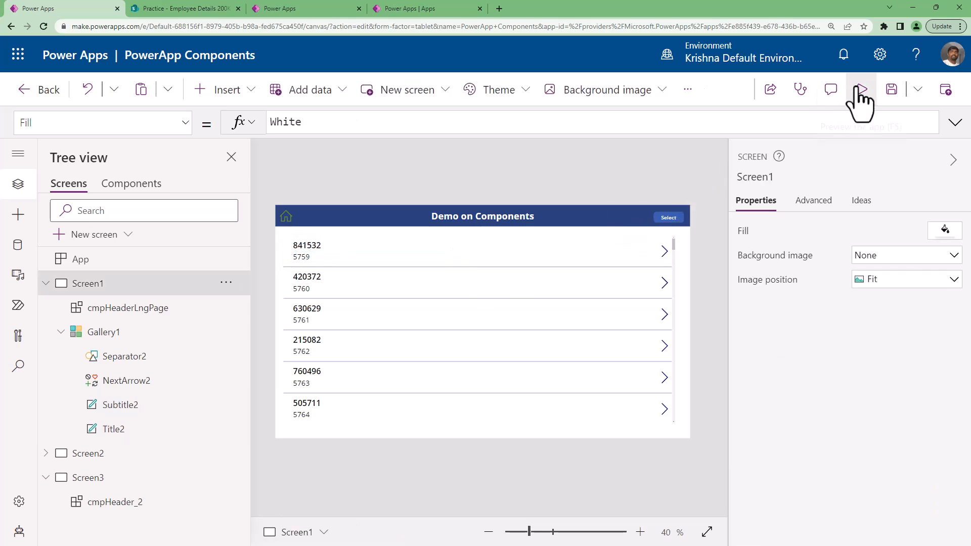
- Preview Screen1 and scroll down through the gallery's employee records
left_click(862, 91)
scroll(353, 359, "down", 3)
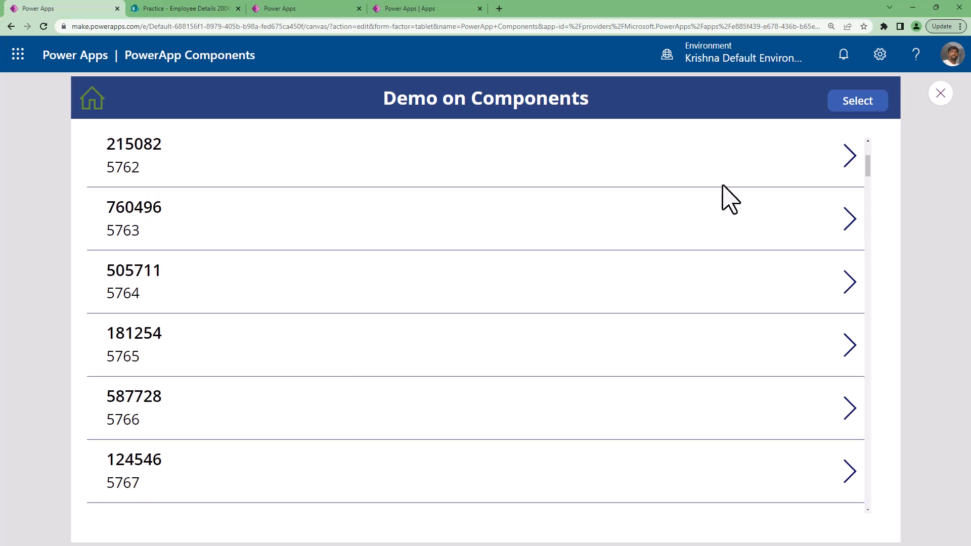
left_click_drag(868, 159, 879, 447)
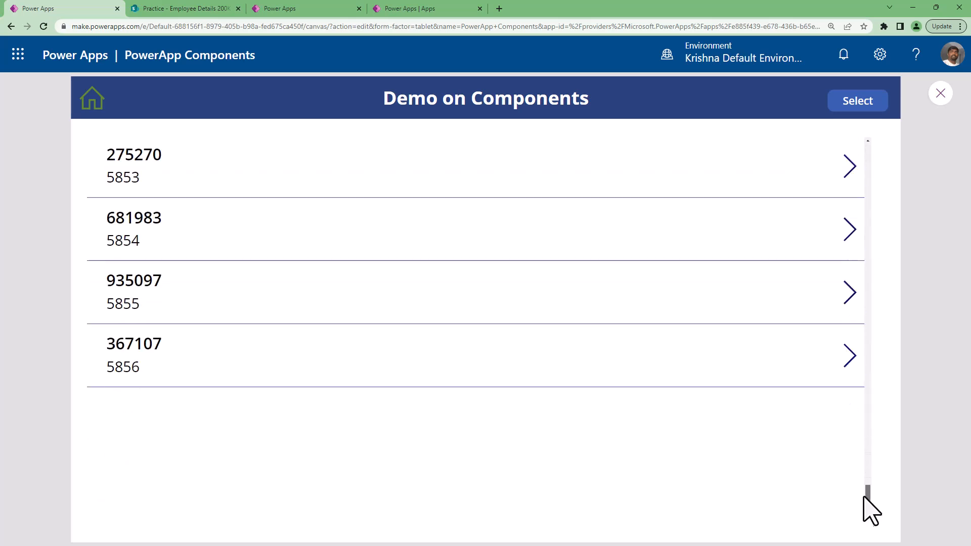
- Finish scrolling the preview, leave it, and lower the gallery's top edge so it sits at Y 166 with a height of 570
scroll(728, 405, "down", 15)
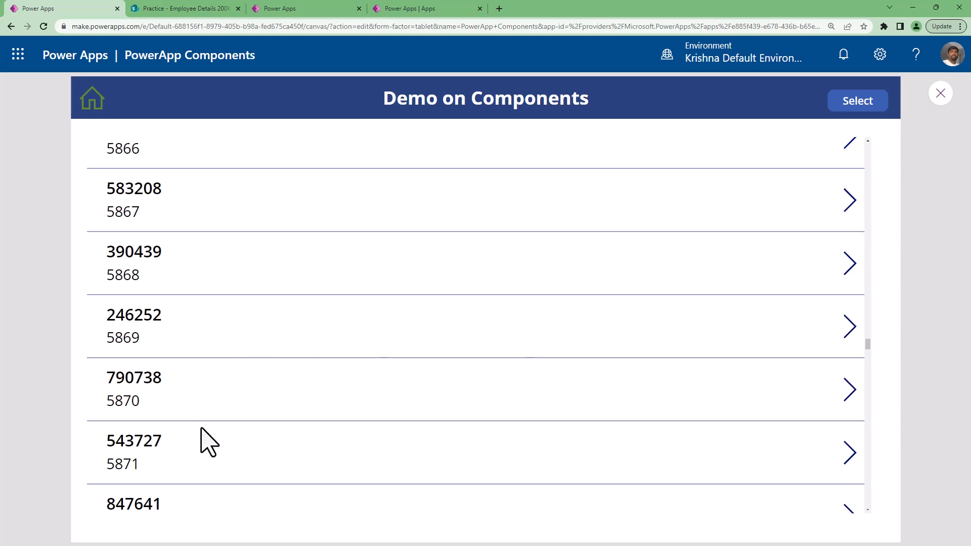
key("Escape")
left_click(367, 319)
left_click_drag(478, 236, 477, 250)
left_click_drag(456, 422, 455, 426)
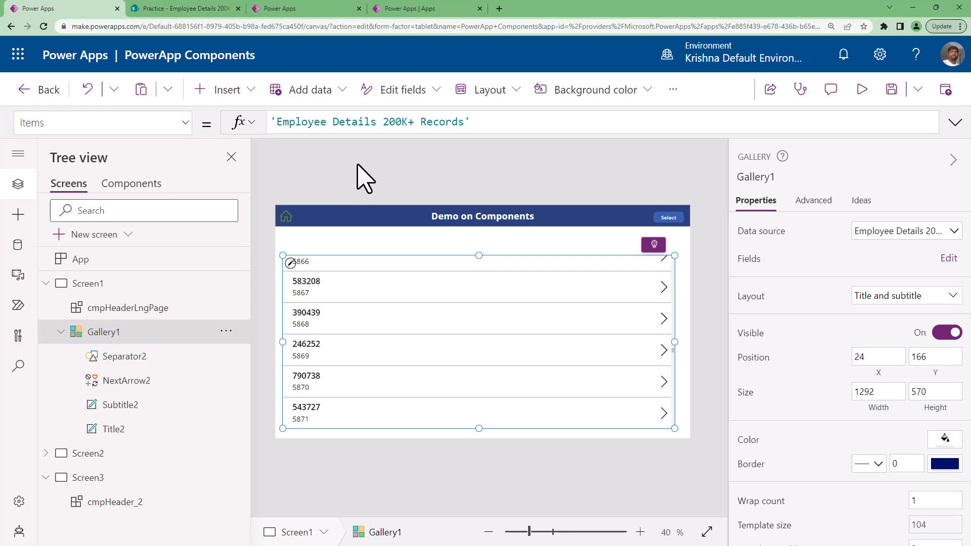
left_click(364, 178)
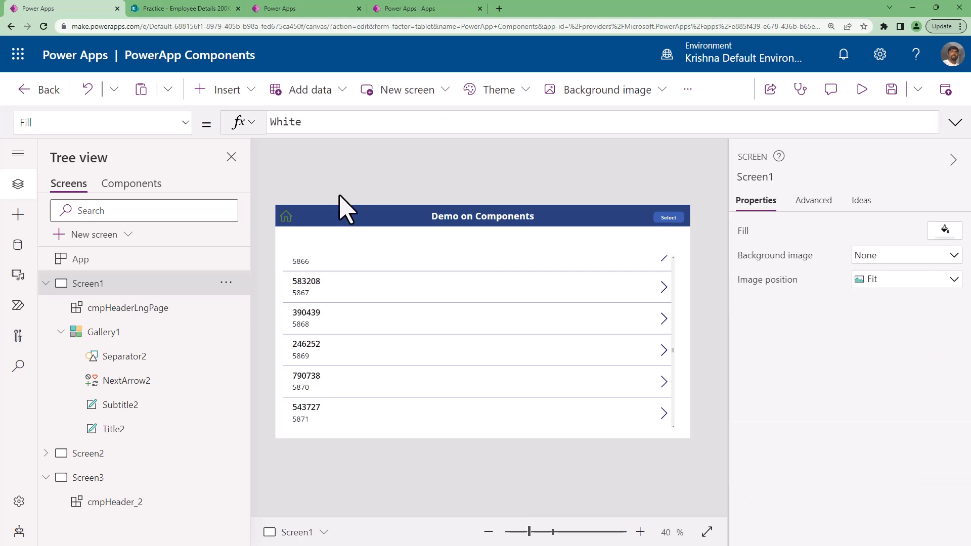
- Switch to the GVP 2023 Batch Components library with cmpSpinner open for editing
left_click(402, 9)
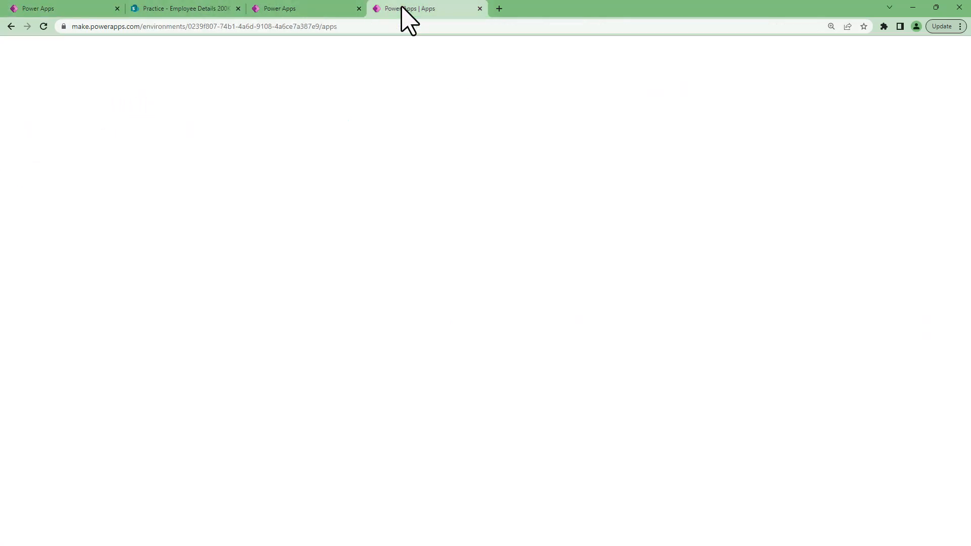
left_click(299, 10)
left_click(59, 7)
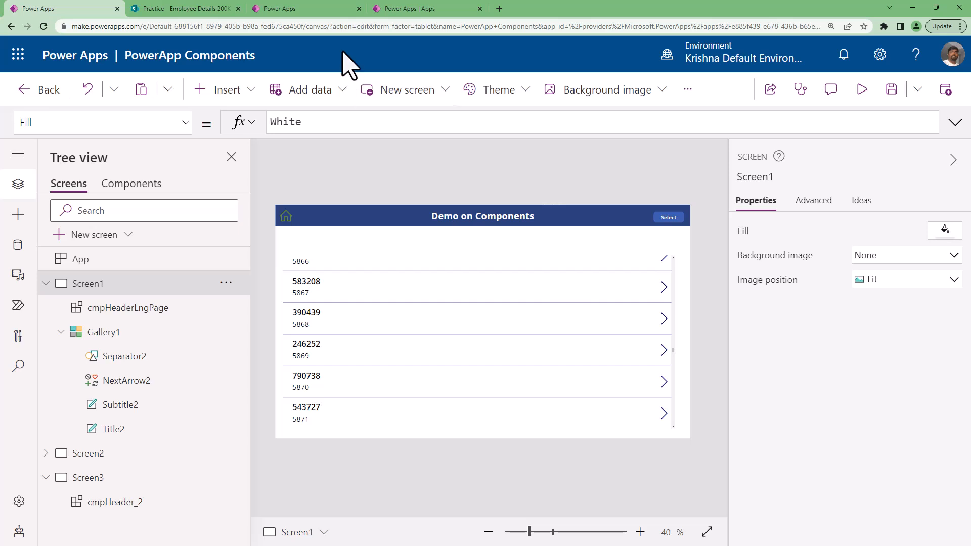
left_click(400, 8)
left_click(283, 5)
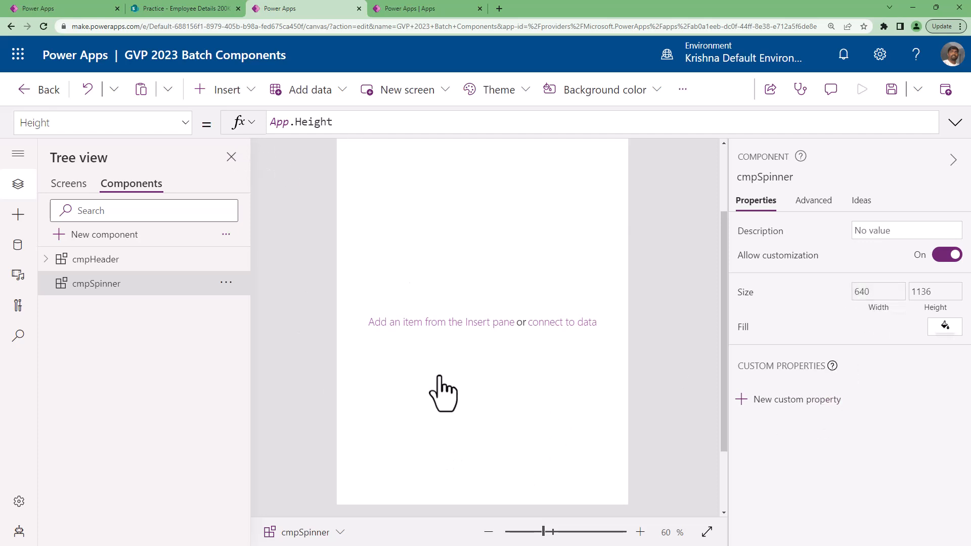
- Set cmpSpinner's fill to the light grey EDEDED with an alpha value of 20
left_click(237, 96)
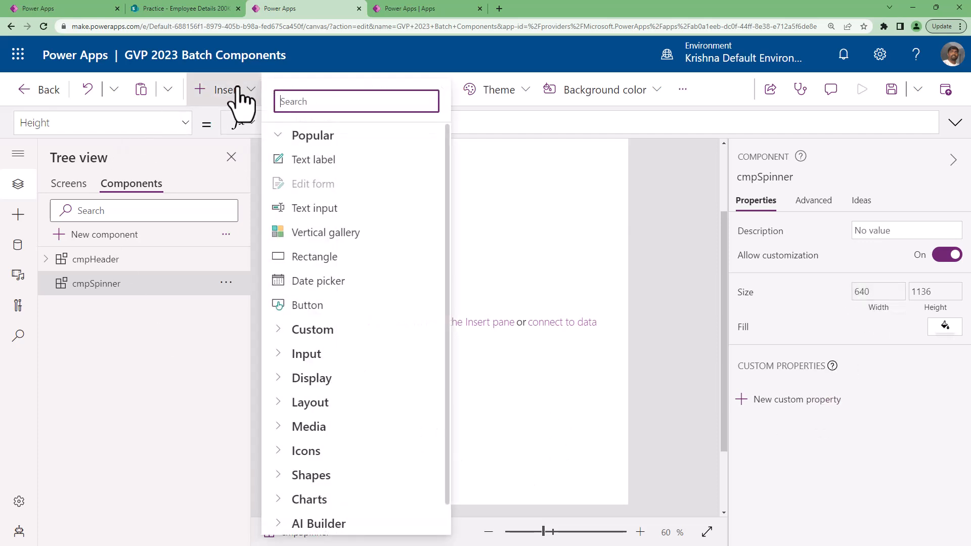
left_click(944, 328)
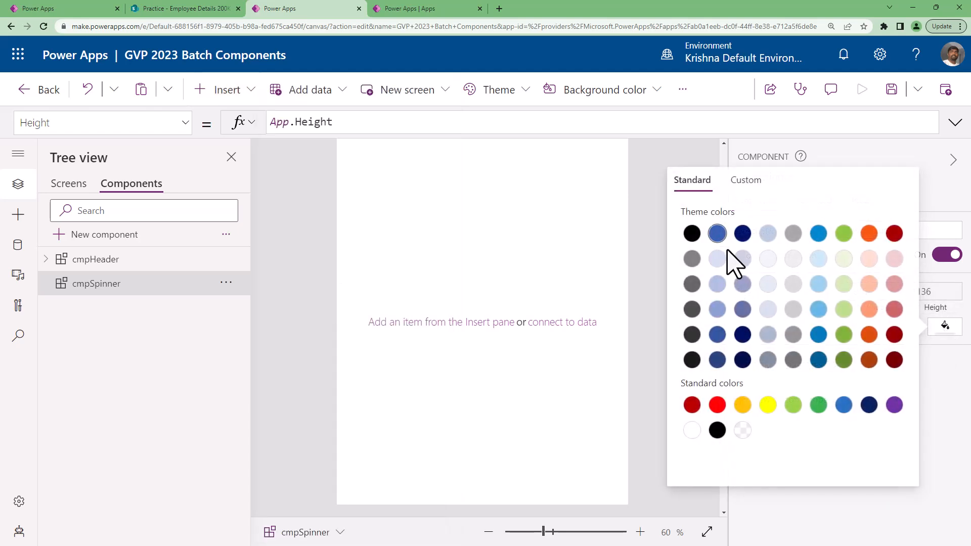
left_click(793, 259)
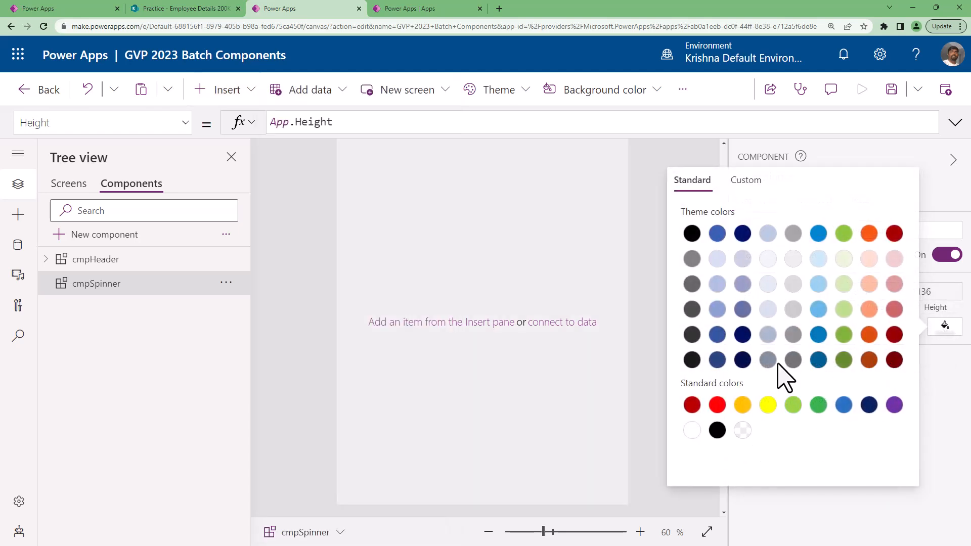
left_click(744, 183)
left_click(887, 457)
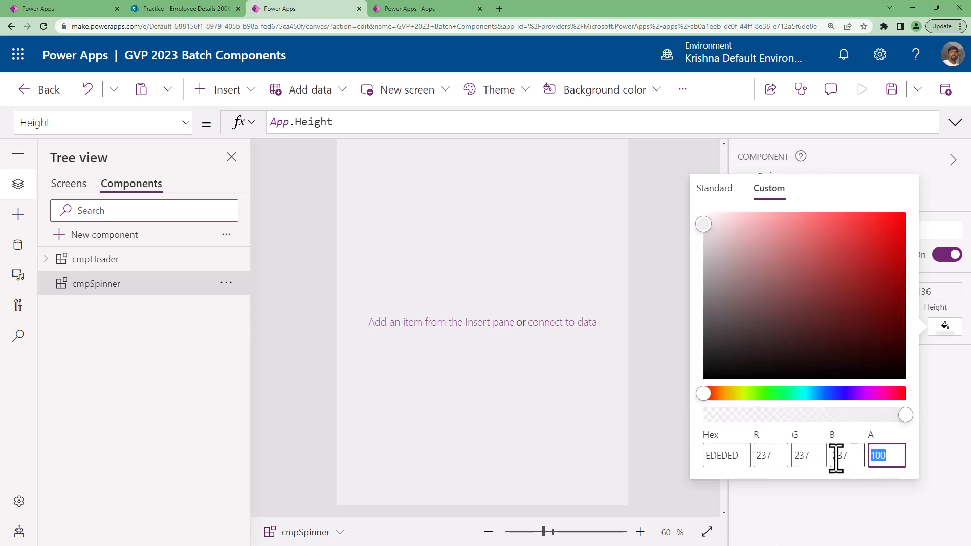
type("20")
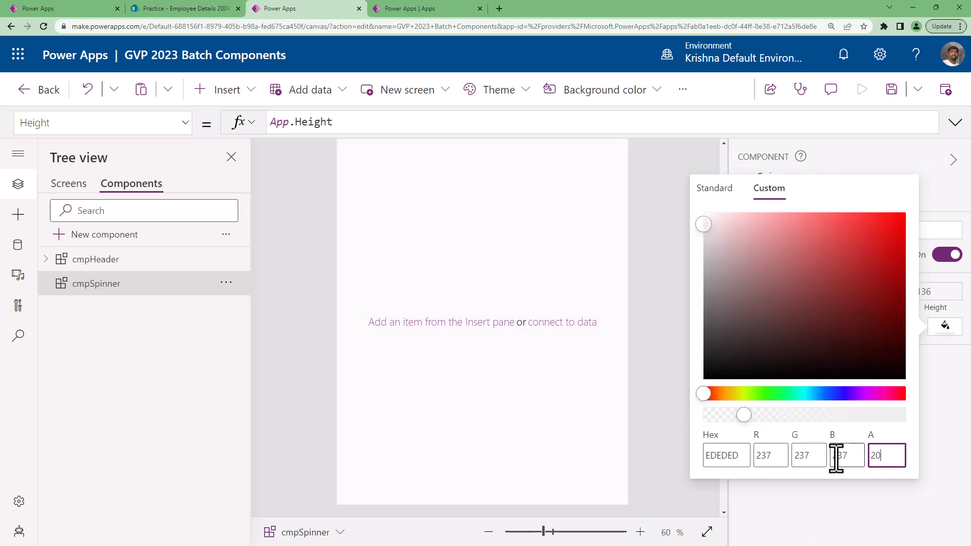
key("ctrl+a")
left_click(952, 372)
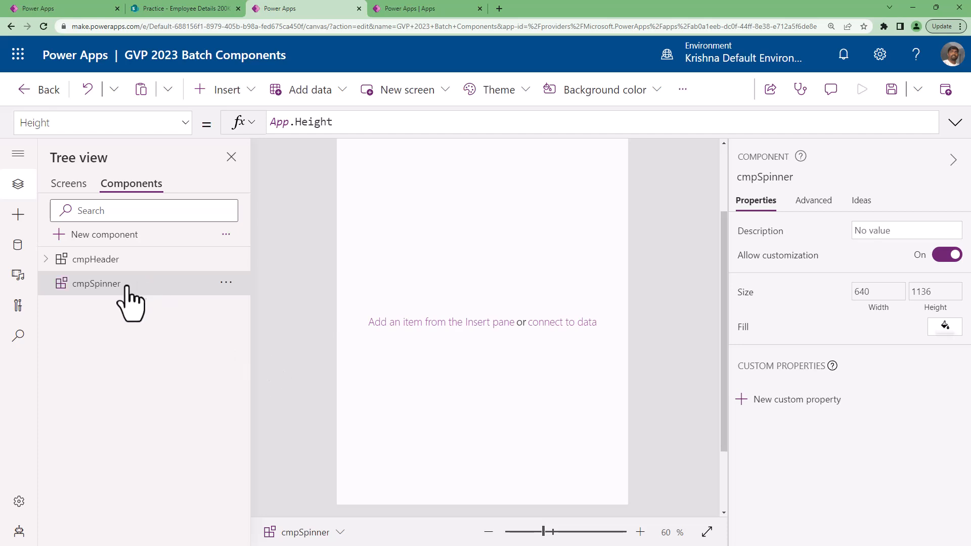
- Start a new custom property on cmpSpinner with the display name Spinner Background APP Value
left_click(804, 401)
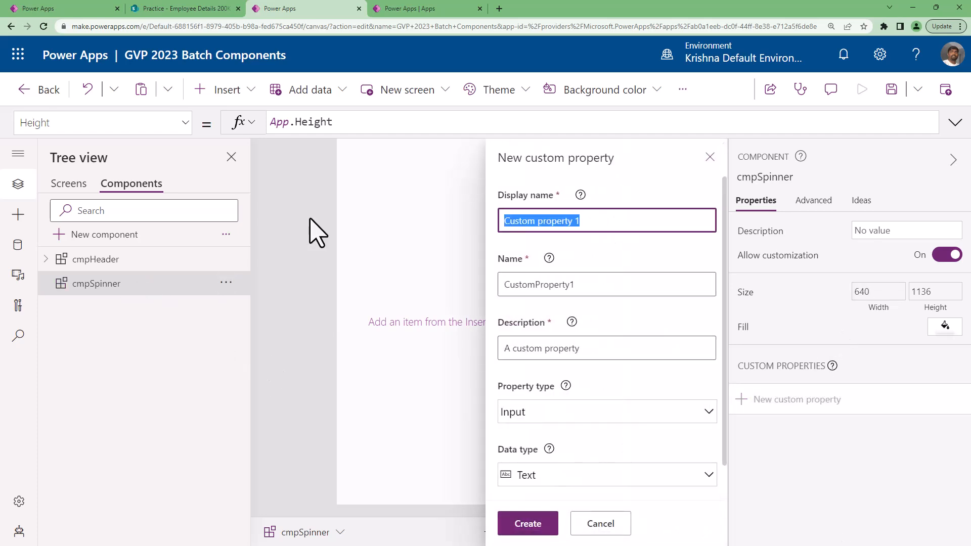
type("s")
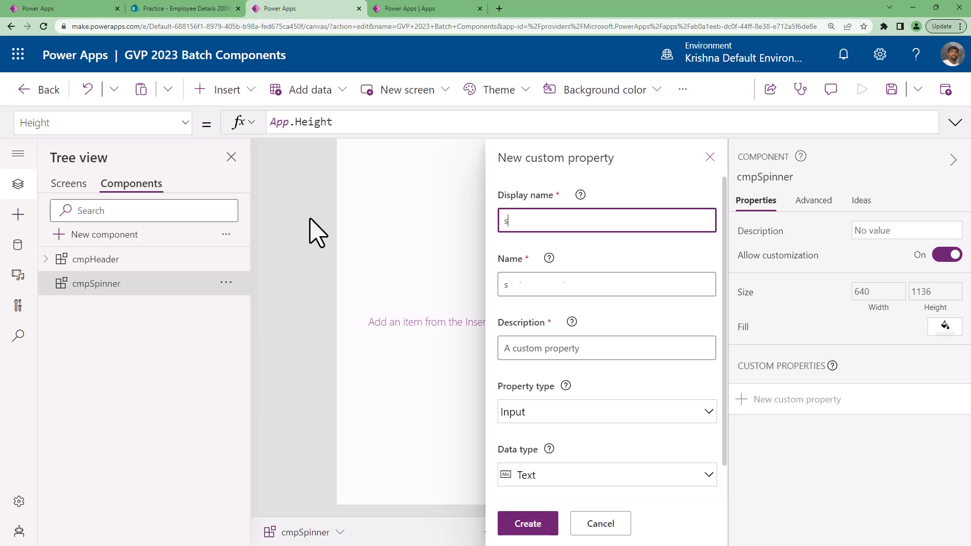
type("pinner Backg")
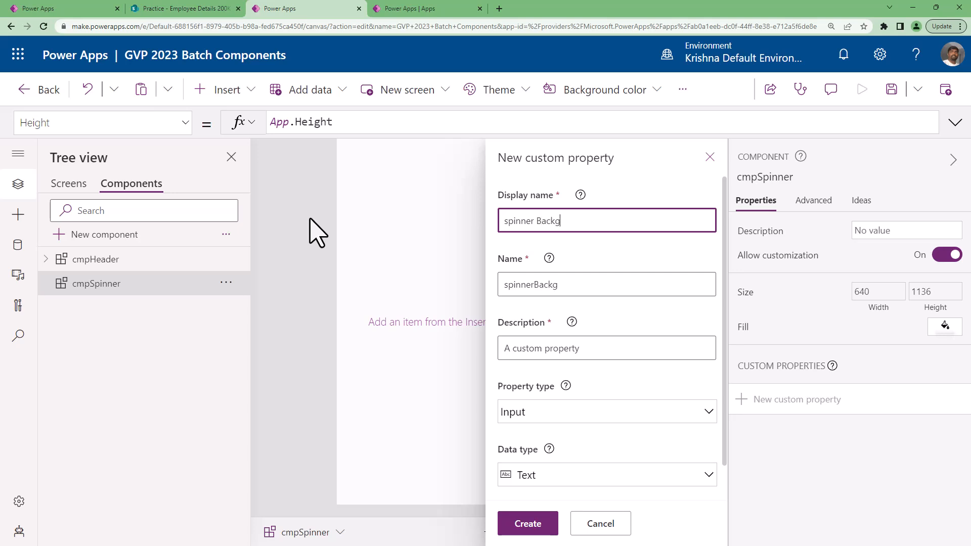
type("round APP Value")
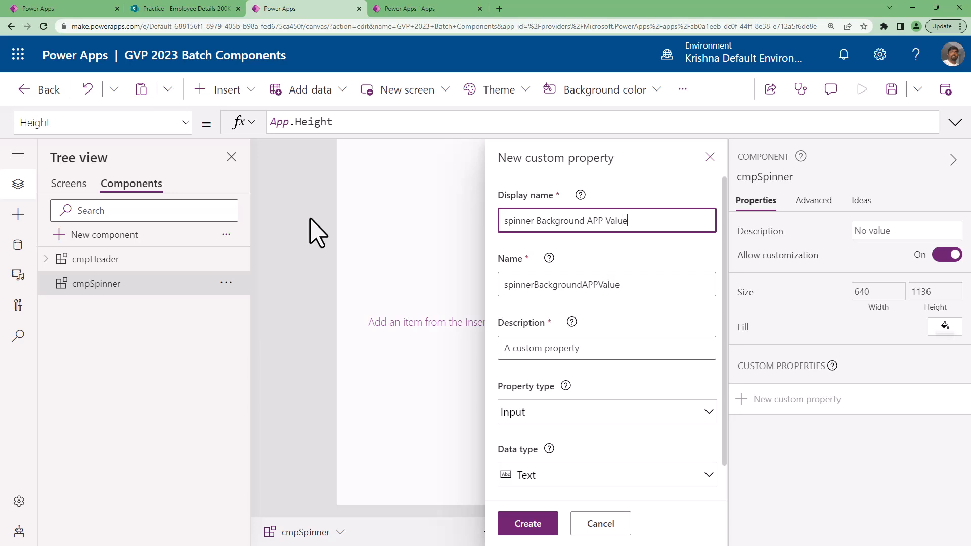
key("Home")
key("Delete")
type("S")
key("End")
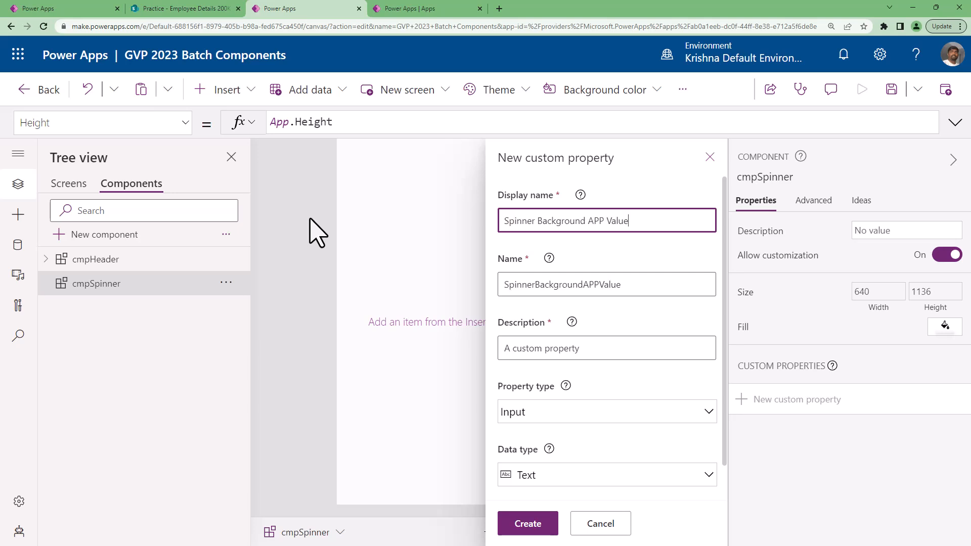
- Change the new custom property's internal name to vsrSprBgAValue
left_click(570, 291)
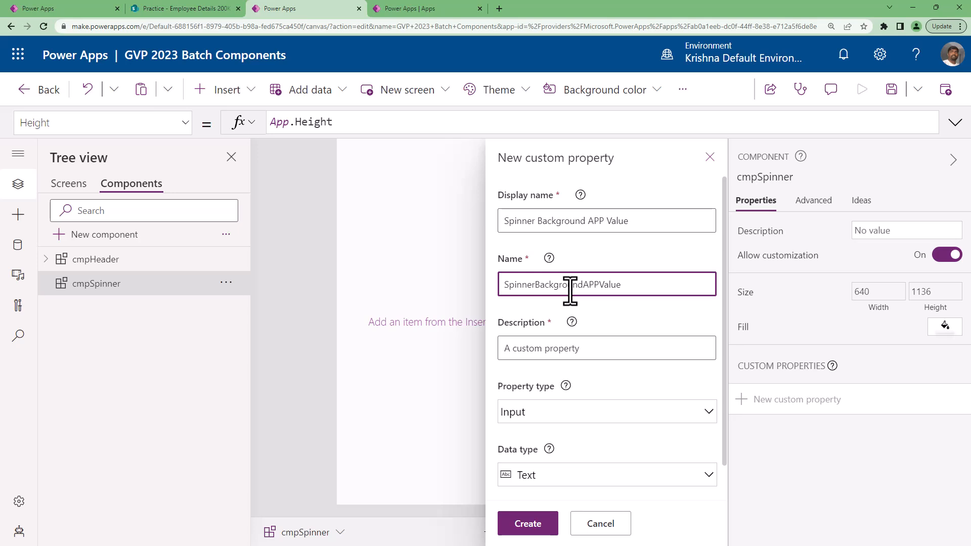
type("vsr")
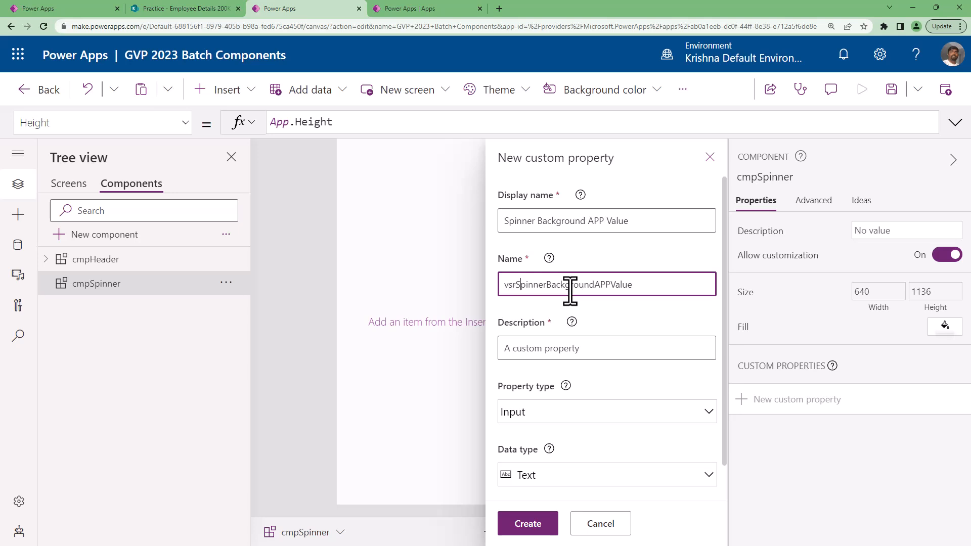
key("Delete")
key("Delete")
key("Delete")
key("Delete")
key("Delete")
key("Delete")
key("Delete")
key("Delete")
key("Delete")
key("Delete")
key("Delete")
key("Delete")
key("Delete")
key("Delete")
key("Delete")
type("A")
- Keep the property type as Input, set its data type to Number, and create the custom property
left_click(559, 410)
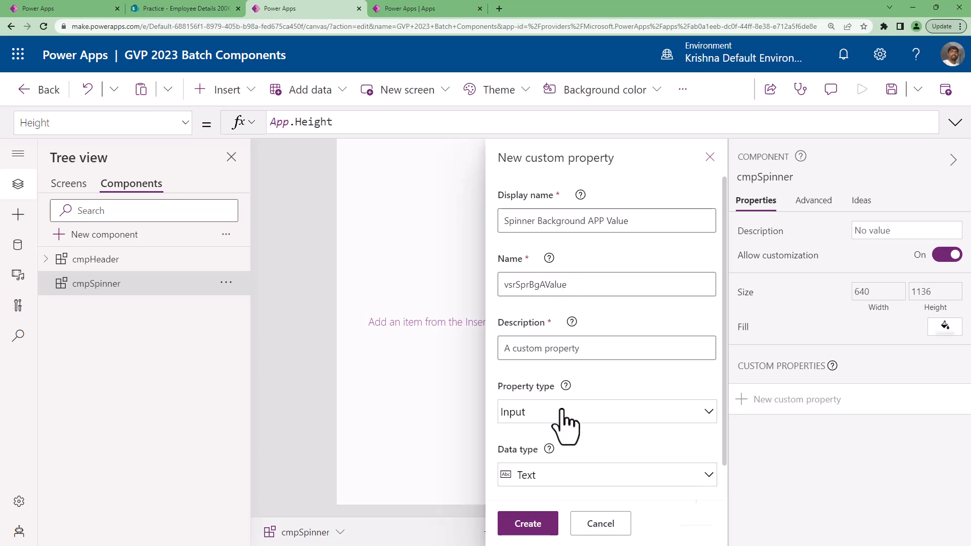
left_click(557, 448)
left_click(553, 475)
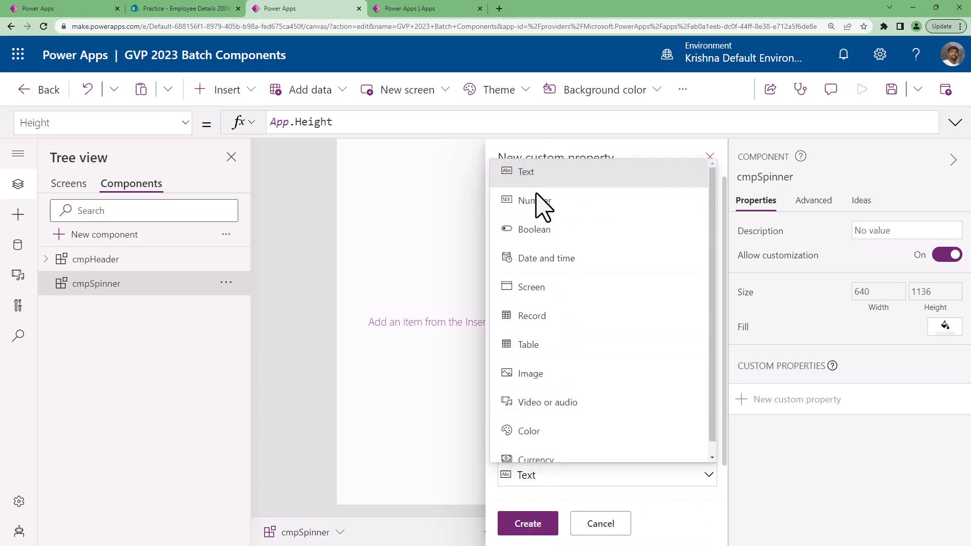
left_click(542, 203)
left_click(526, 525)
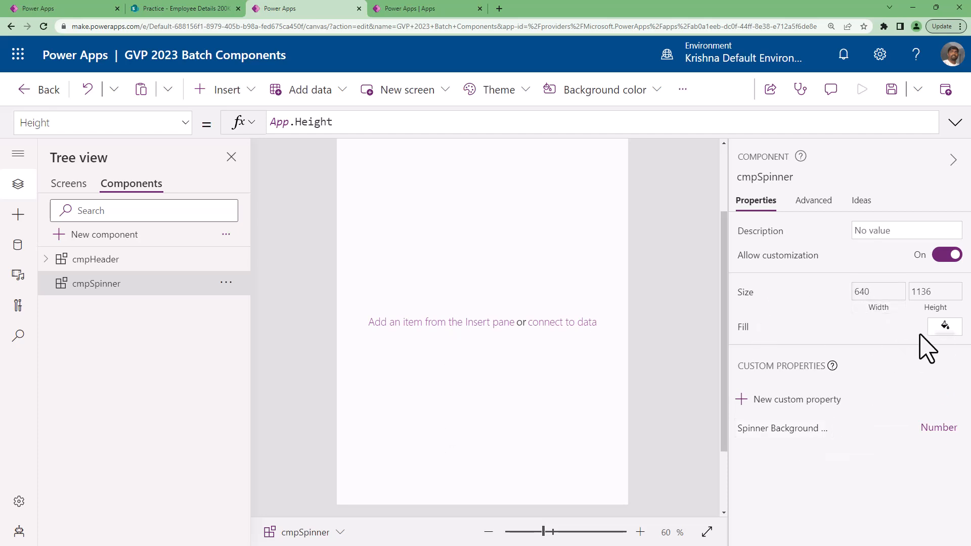
- Make the alpha of cmpSpinner's Fill dynamic with the formula RGBA(237, 237, 237, cmpSpinner.vsrSprBgAValue)
left_click(186, 126)
left_click(96, 258)
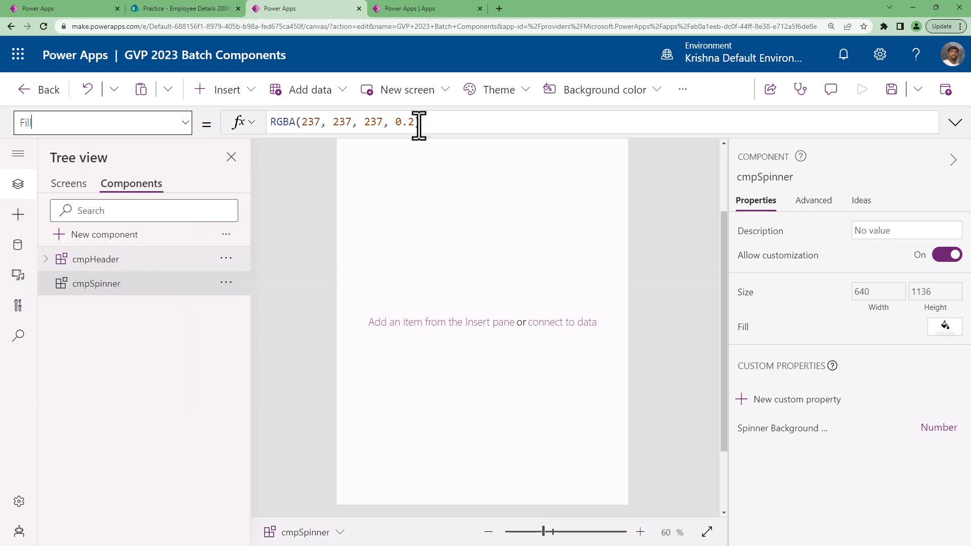
left_click(401, 123)
double_click(402, 123)
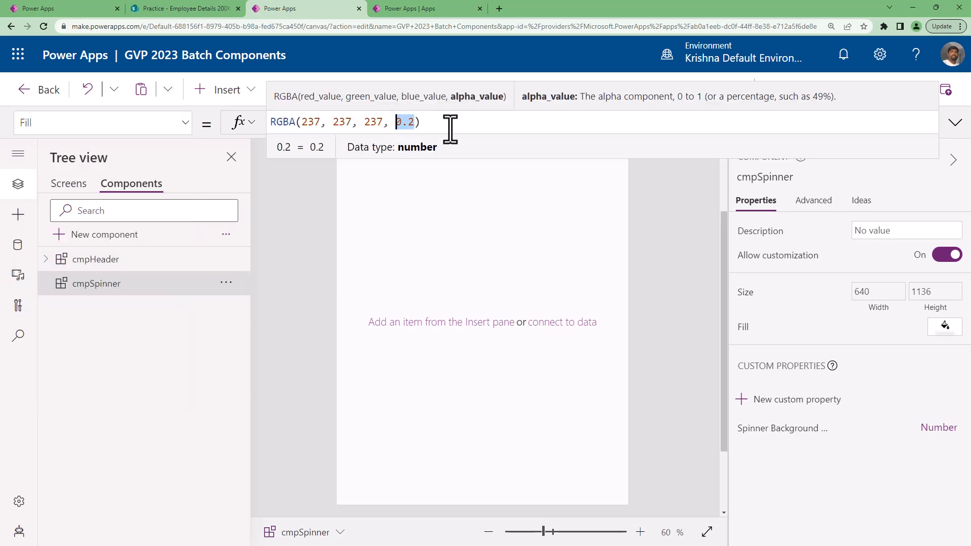
key("BackSpace")
type("cmpSpinner")
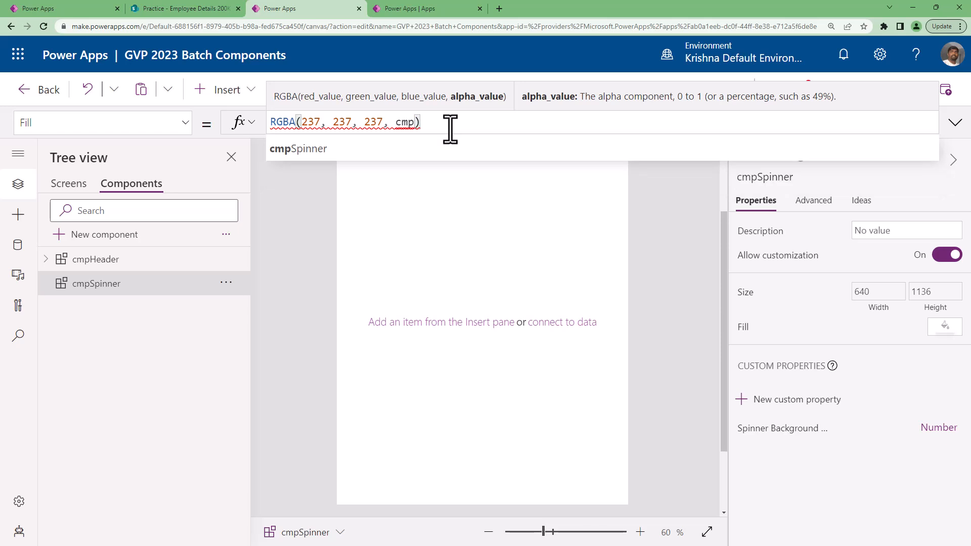
type(".va")
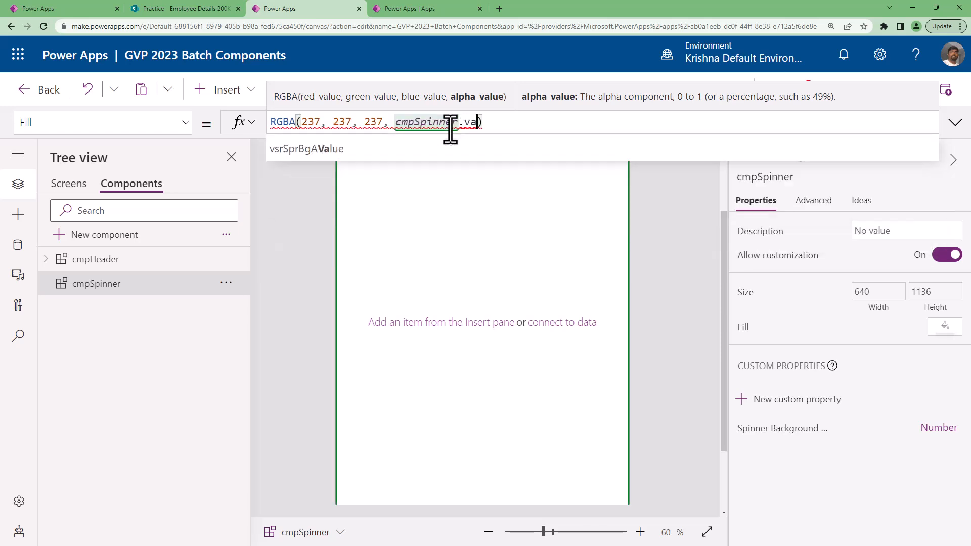
key("Tab")
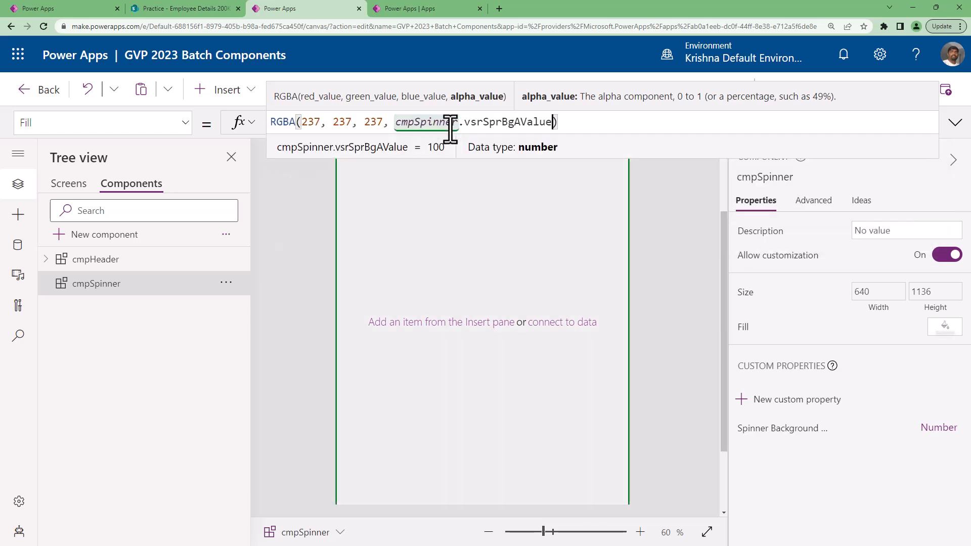
- Set the default value of the Spinner Background custom property to .20
left_click(768, 438)
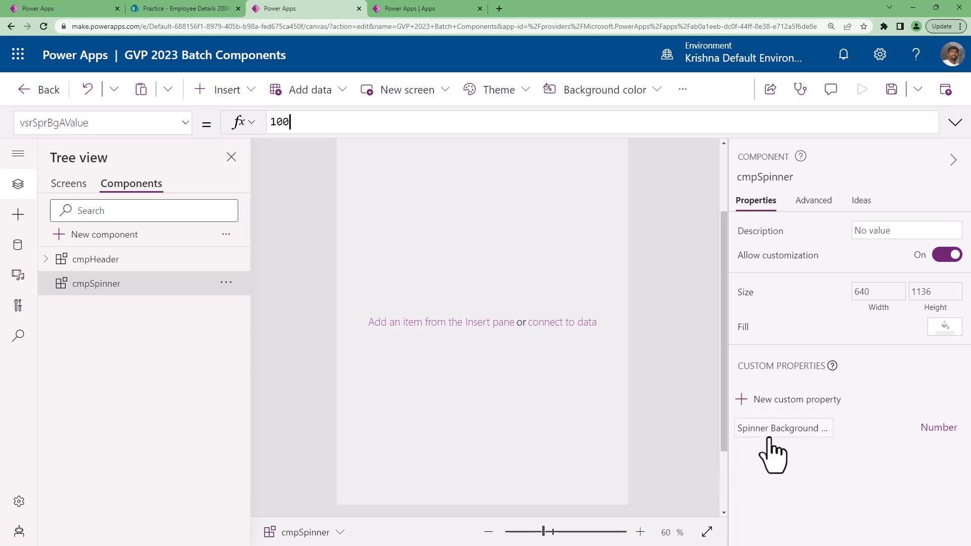
double_click(330, 122)
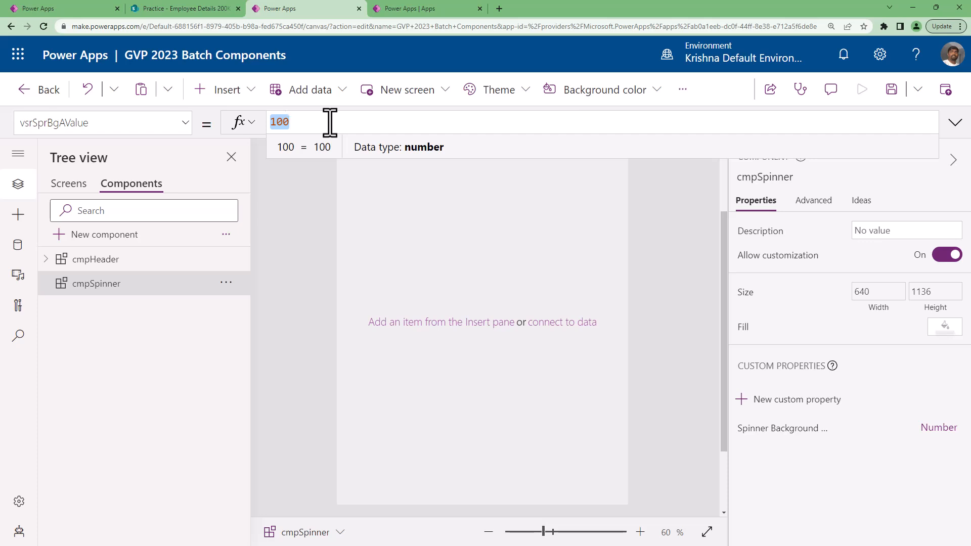
key("BackSpace")
type(".2")
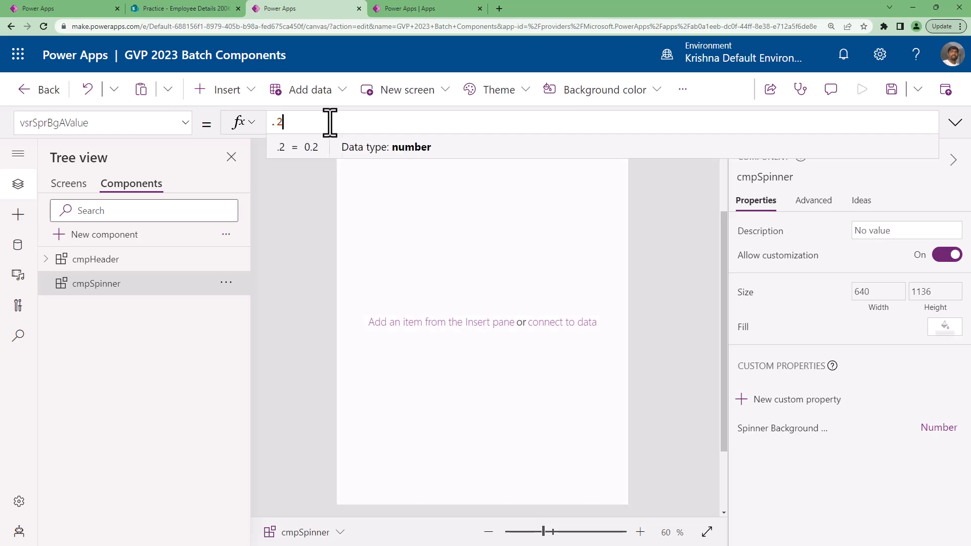
type("0")
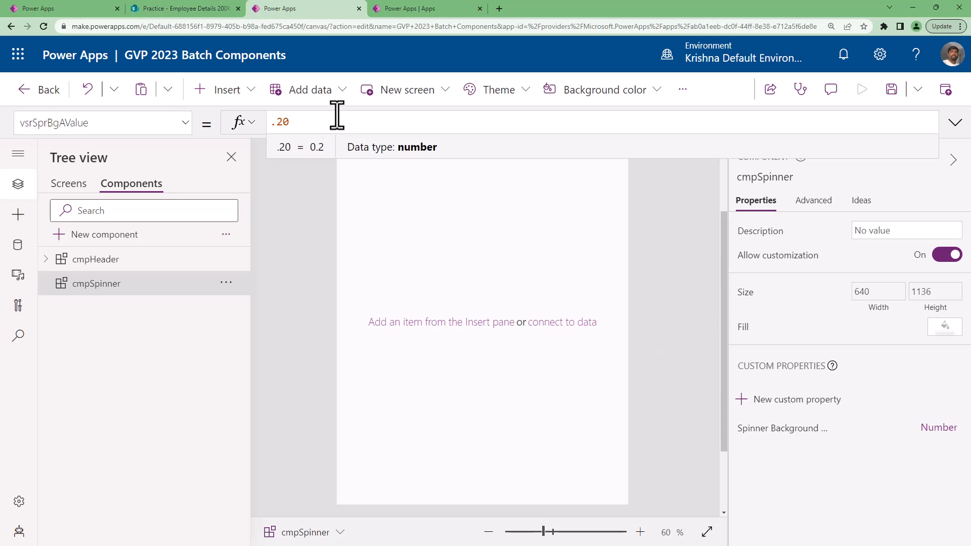
left_click_drag(297, 122, 233, 124)
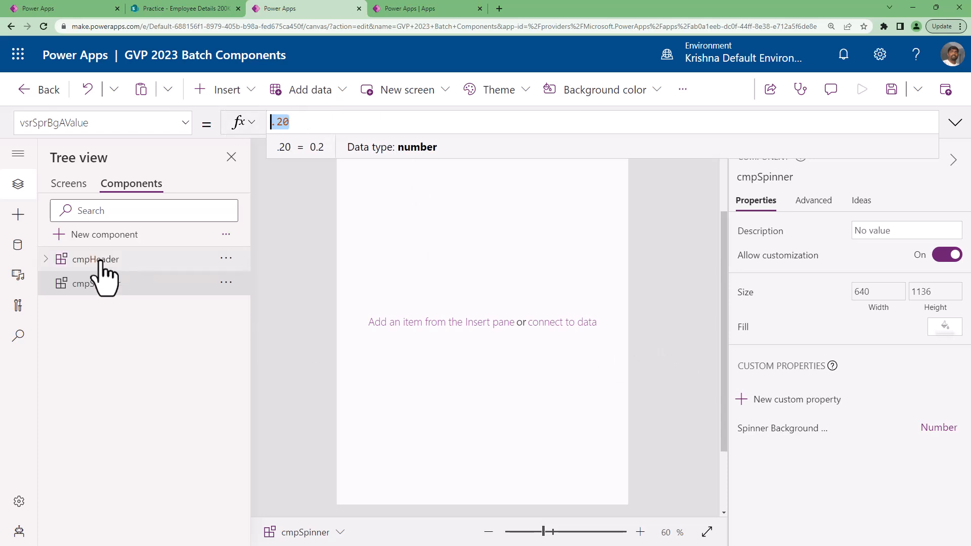
- Review cmpSpinner's Fill formula and its reference to the custom alpha property
left_click(945, 327)
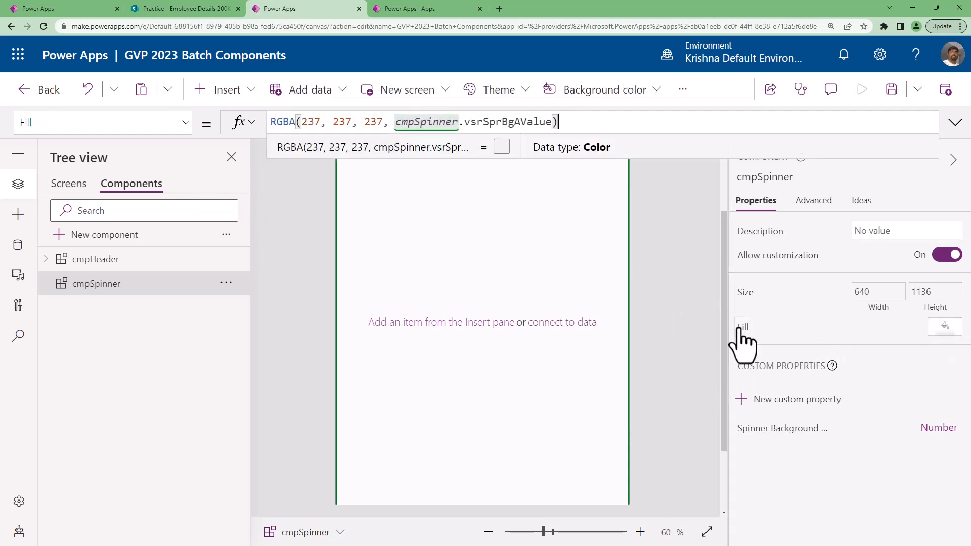
left_click(186, 124)
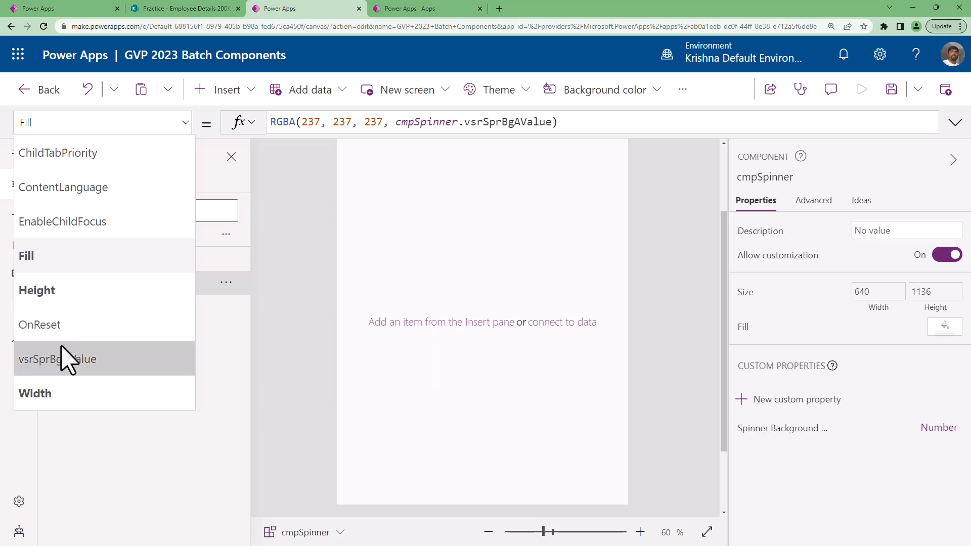
left_click(744, 329)
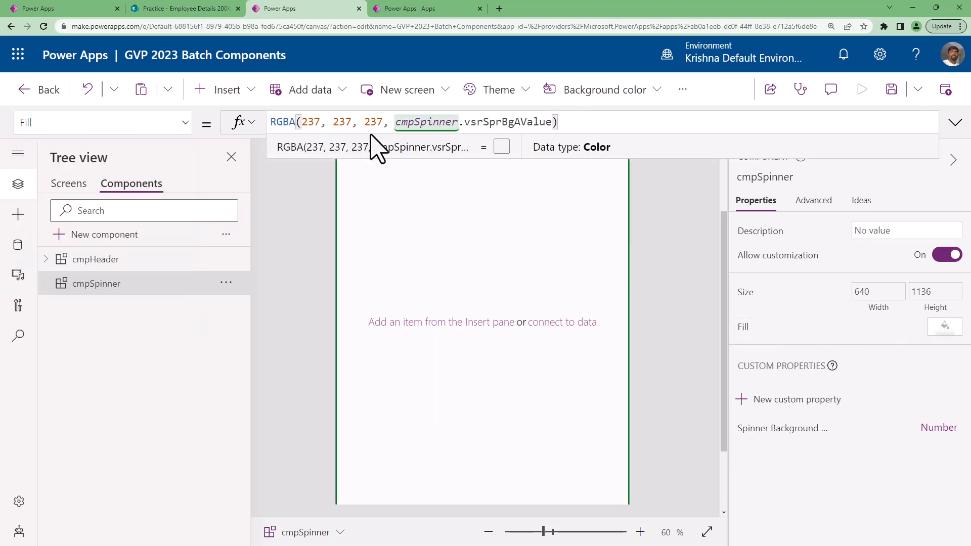
- Try a red value of 25 in cmpSpinner's Fill formula and check its color components
double_click(306, 121)
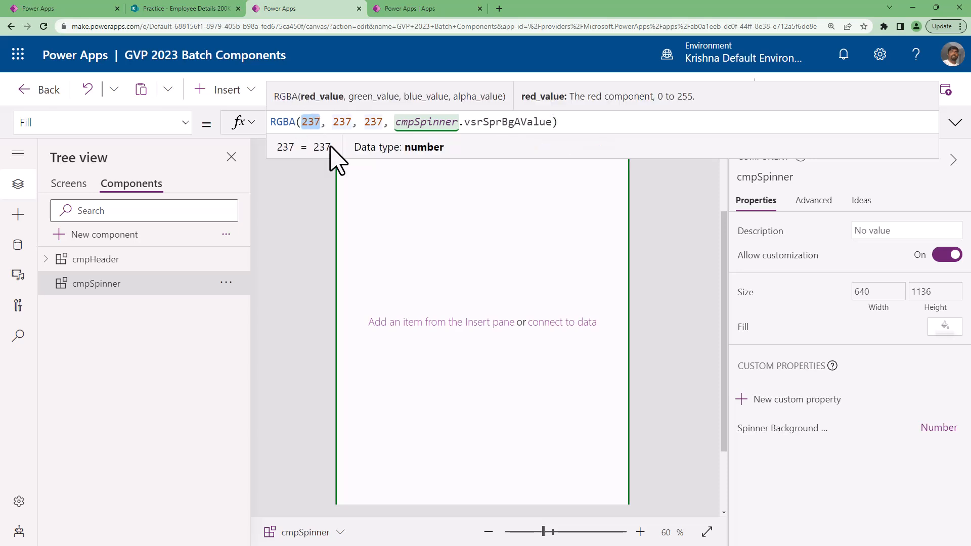
type("255")
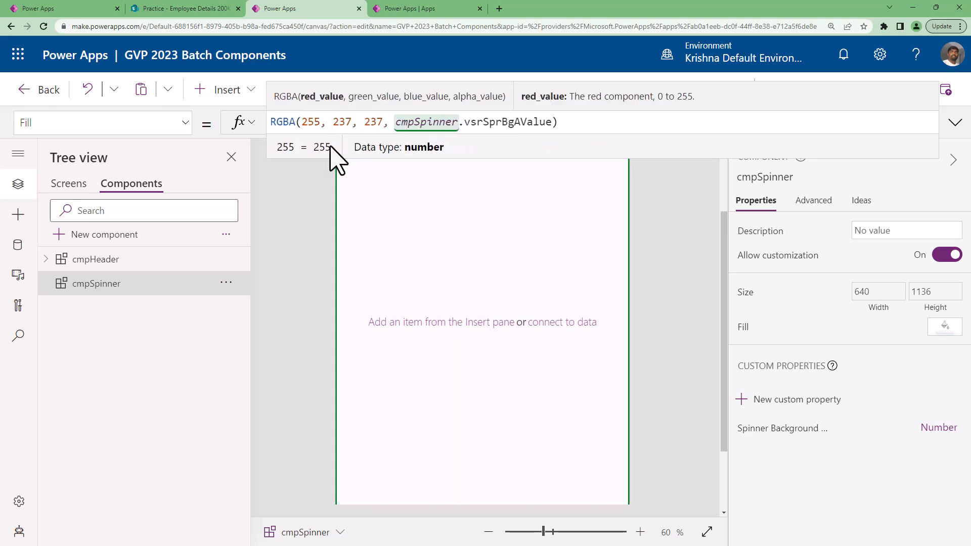
key("Left")
key("Left")
key("Left")
key("BackSpace")
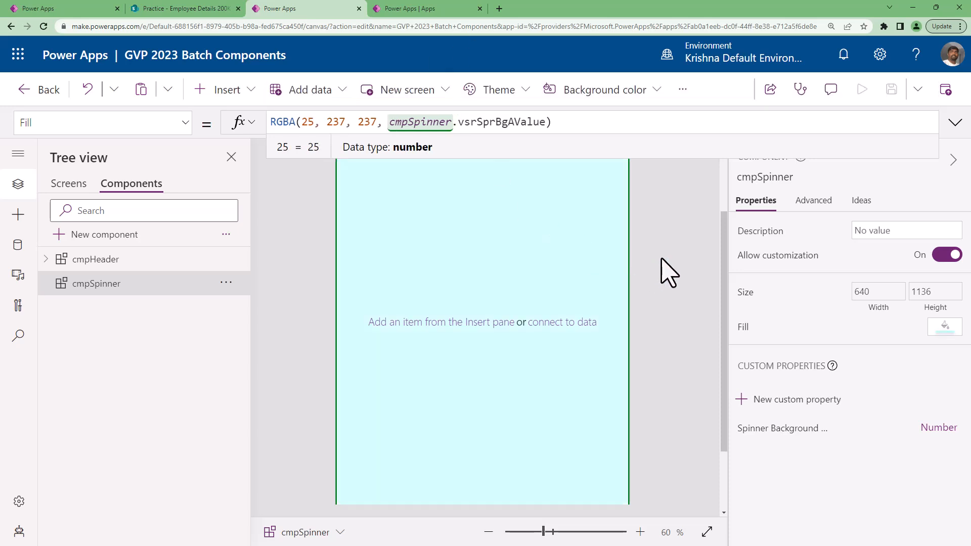
left_click(667, 272)
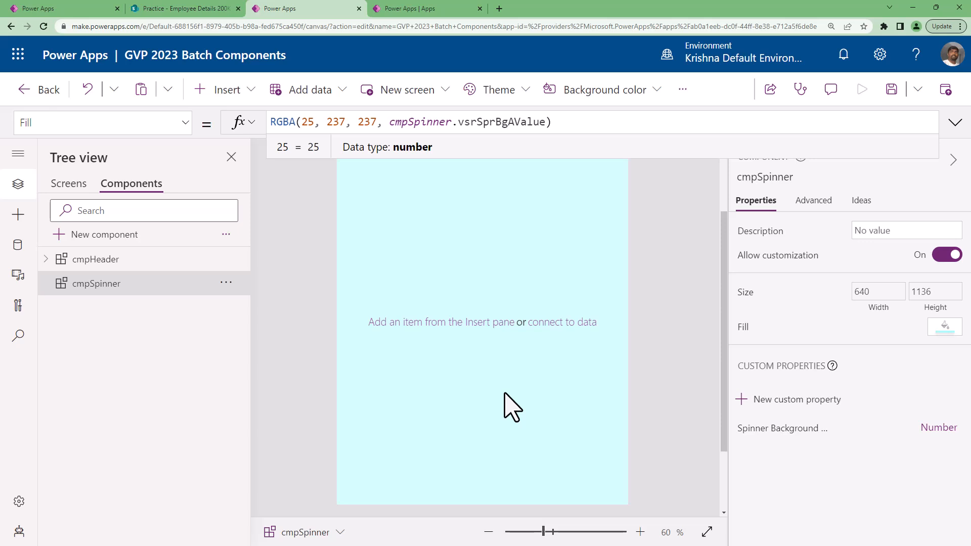
double_click(307, 122)
double_click(335, 122)
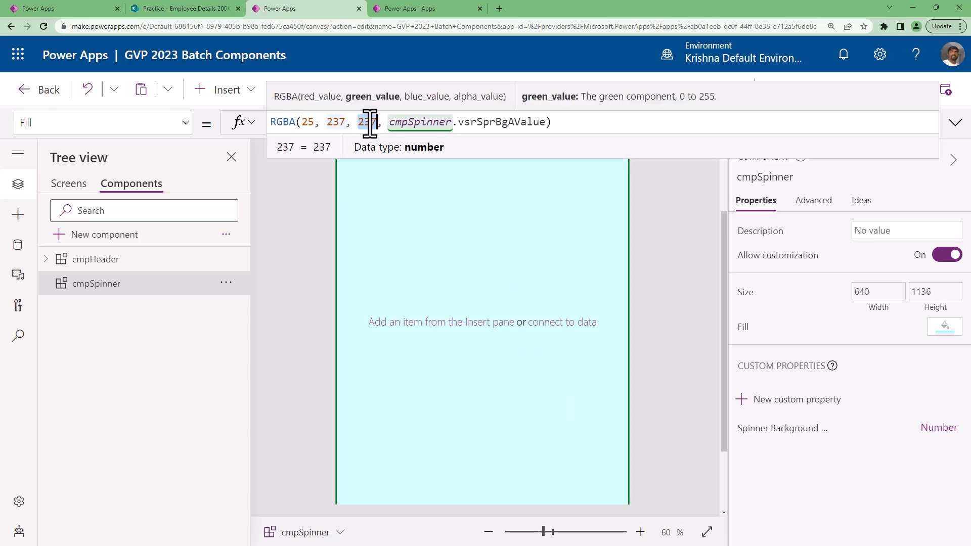
double_click(368, 122)
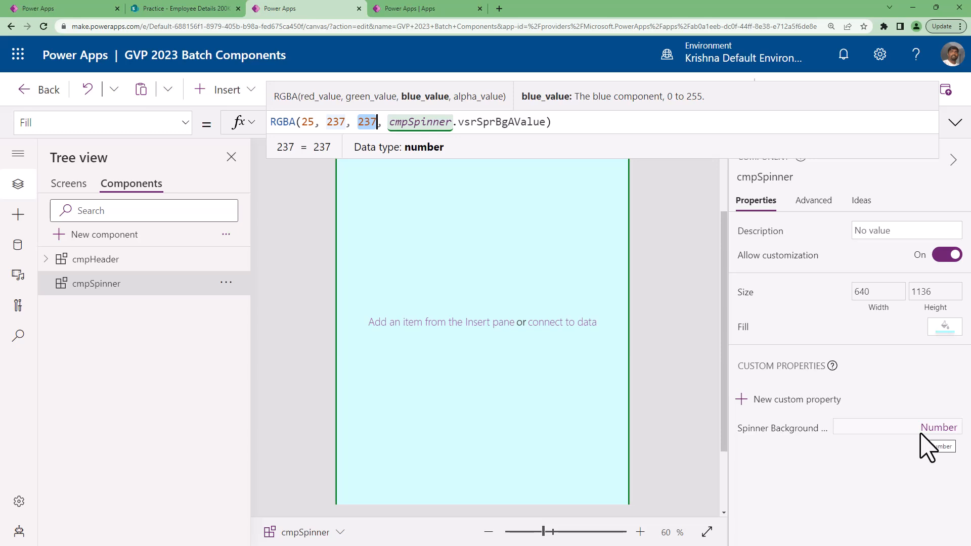
left_click(599, 122)
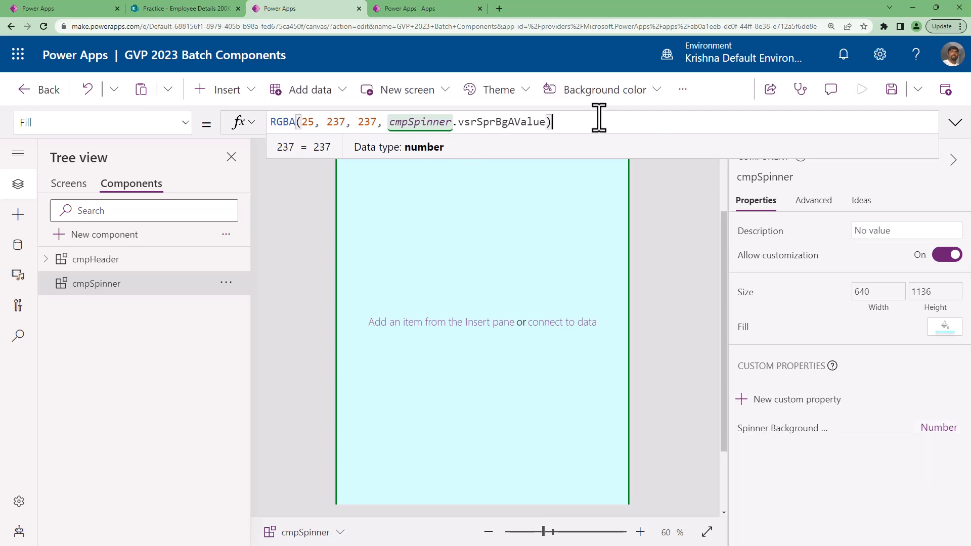
- Start a new custom property for cmpSpinner with the display name "Spinner Background Color"
left_click(760, 407)
left_click(596, 221)
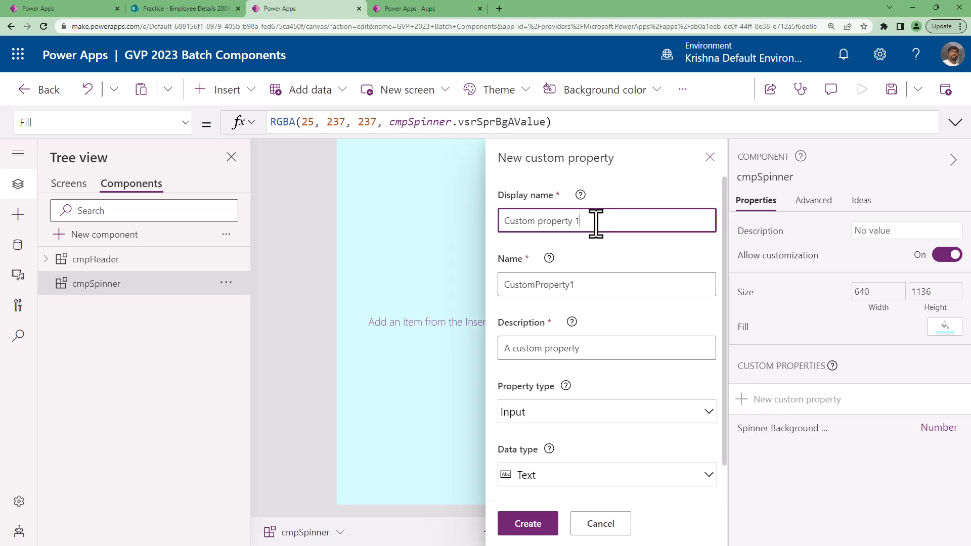
key("ctrl+a")
key("BackSpace")
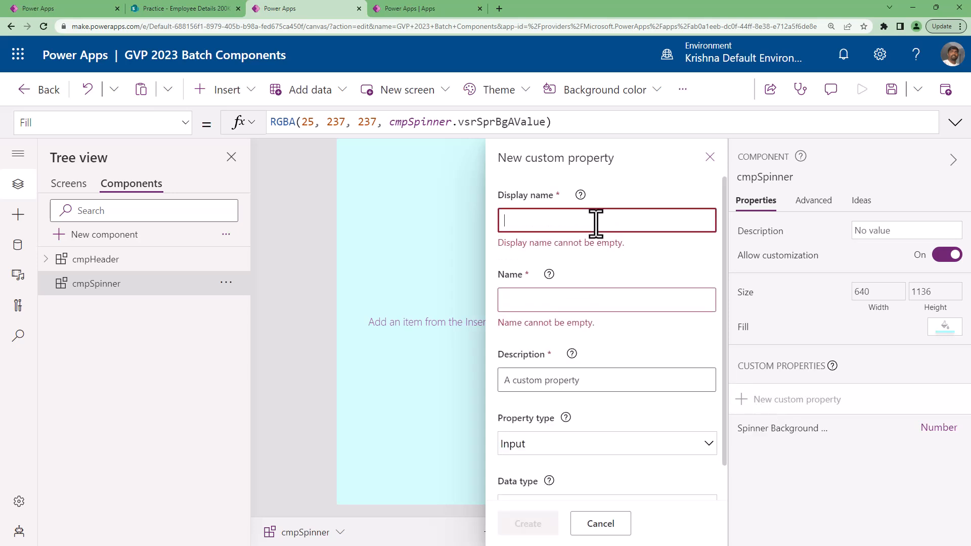
type("sp")
key("BackSpace")
key("BackSpace")
type("Spin")
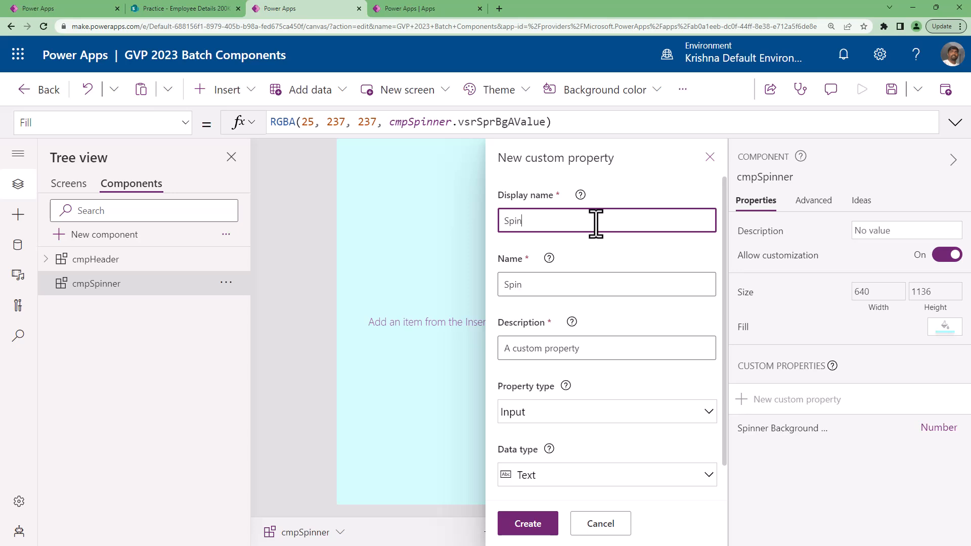
type("ner BG C")
key("BackSpace")
type("ach")
type("kground")
type(" Color")
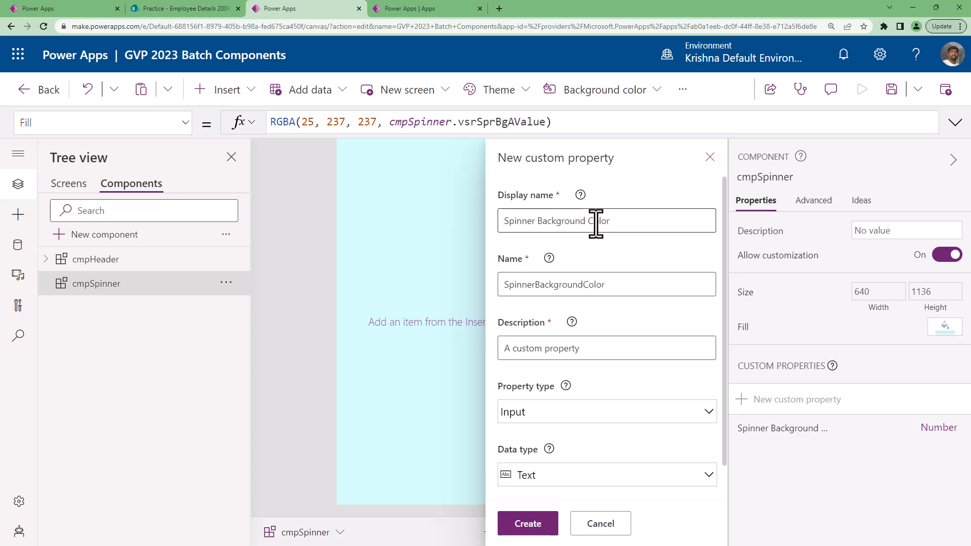
- Shorten the new custom property's internal name to varSprBgColor
left_click(610, 284)
type("var")
key("Delete")
key("Delete")
key("Delete")
key("Delete")
key("Delete")
type("r")
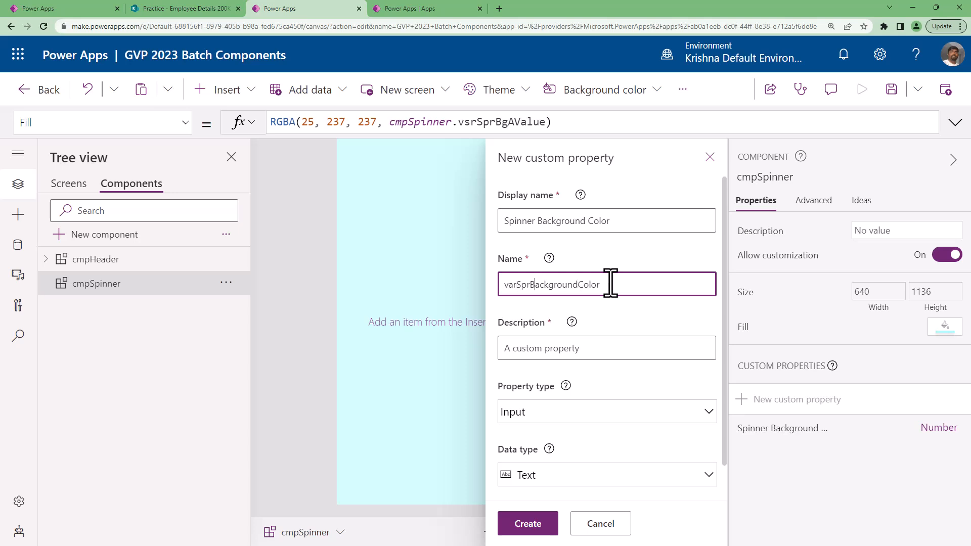
key("Right")
key("Delete")
key("Delete")
key("Delete")
key("Delete")
key("Delete")
key("Delete")
key("Delete")
key("Delete")
- Set the new property's data type to Color and create the custom property
left_click(562, 478)
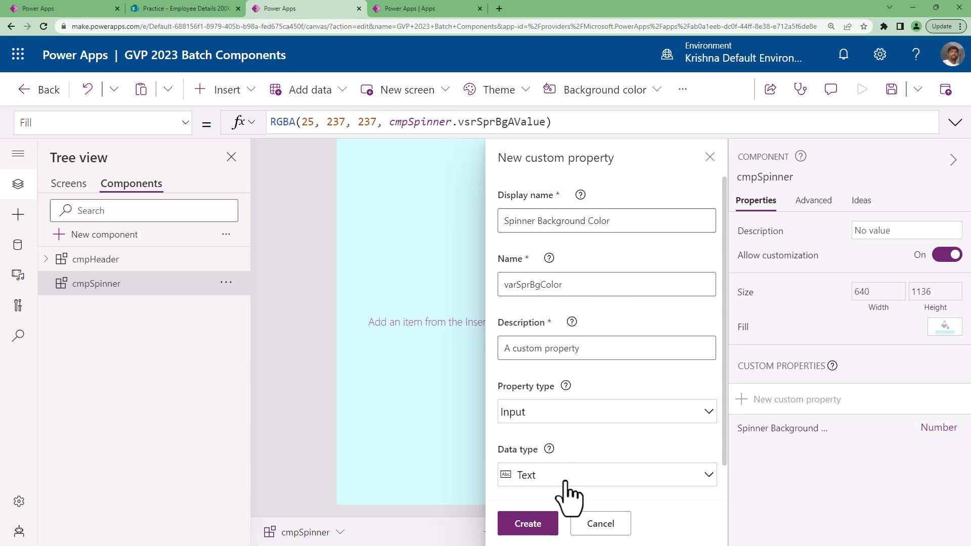
left_click(529, 431)
left_click(529, 523)
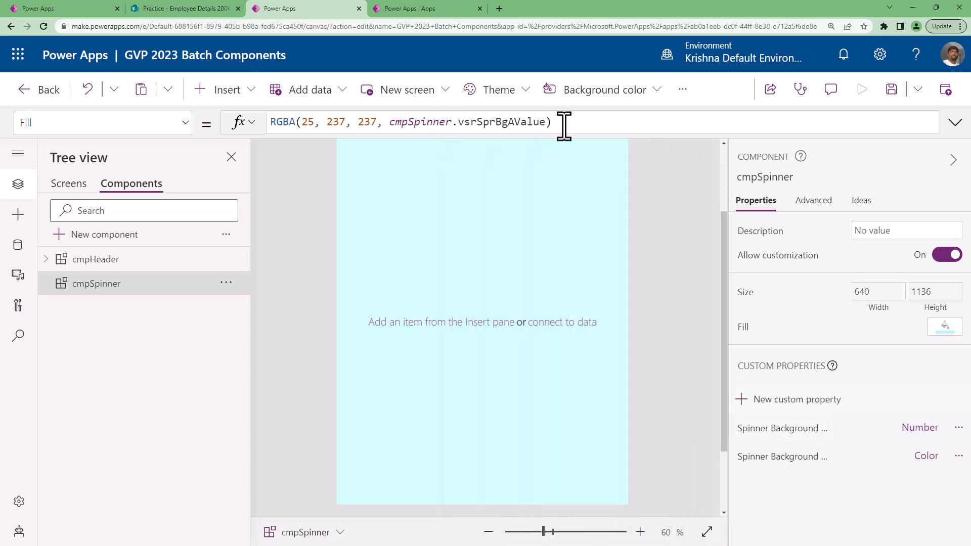
- Replace cmpSpinner's Fill formula with cmpSpinner.varSprBgColor
left_click(629, 126)
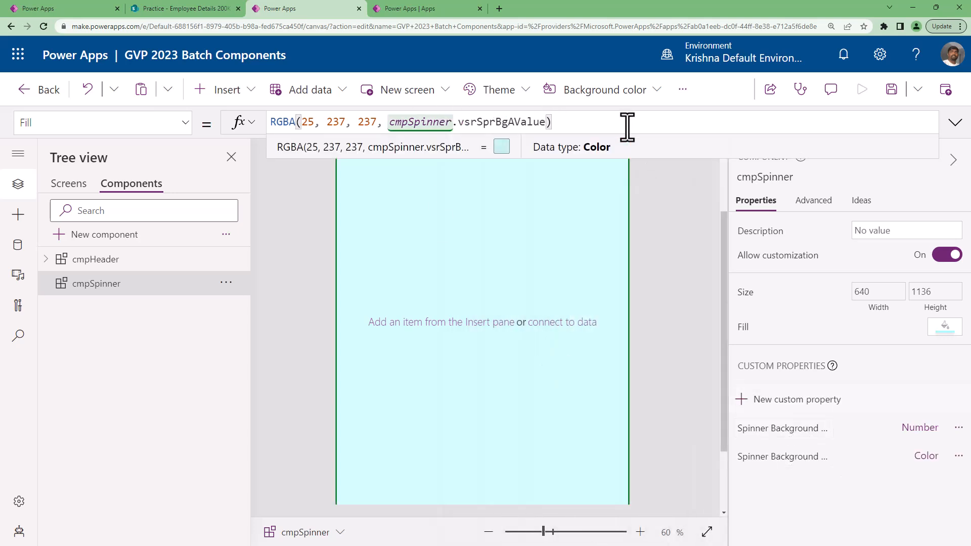
key("ctrl+a")
type("cmp")
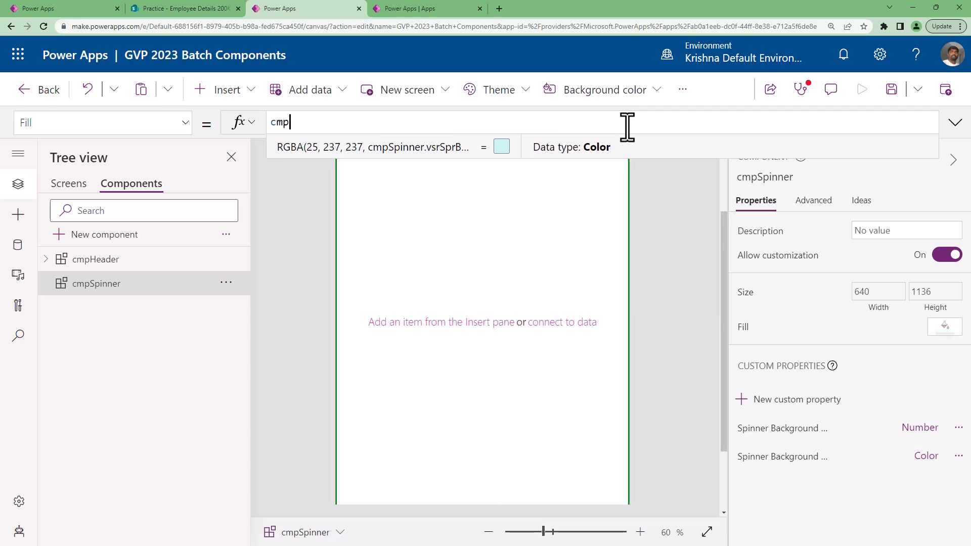
key("Tab")
type(".var")
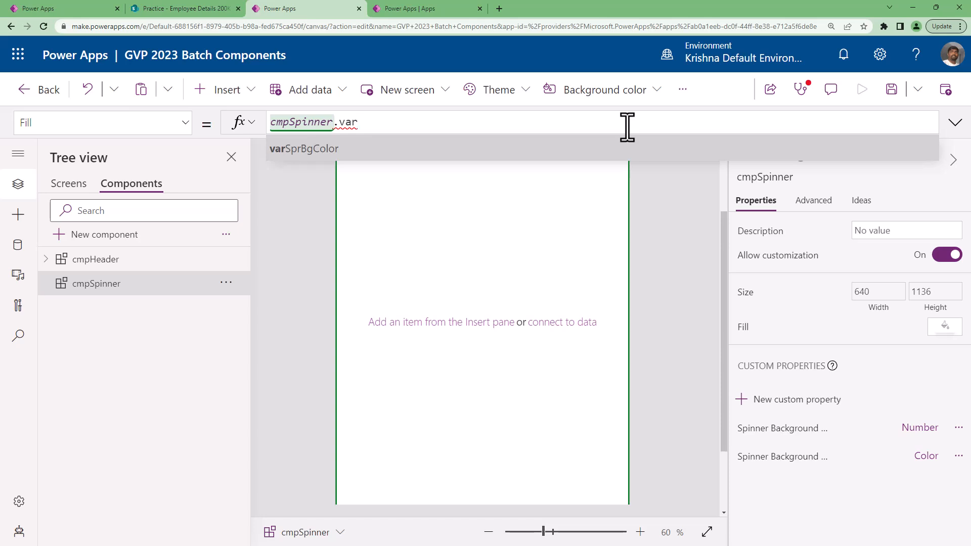
key("Tab")
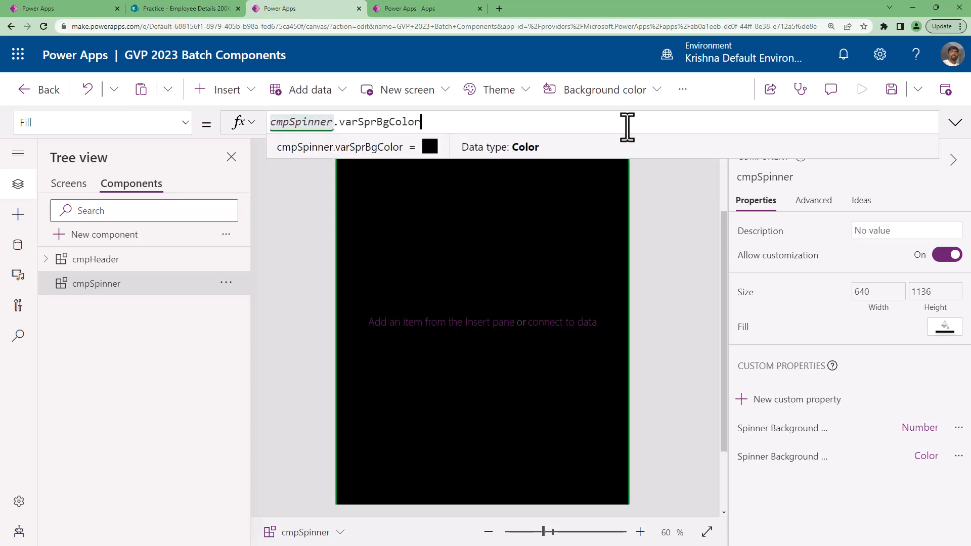
- Open the Spinner Background Color property and set the red value of its default RGBA formula to 25
left_click(774, 458)
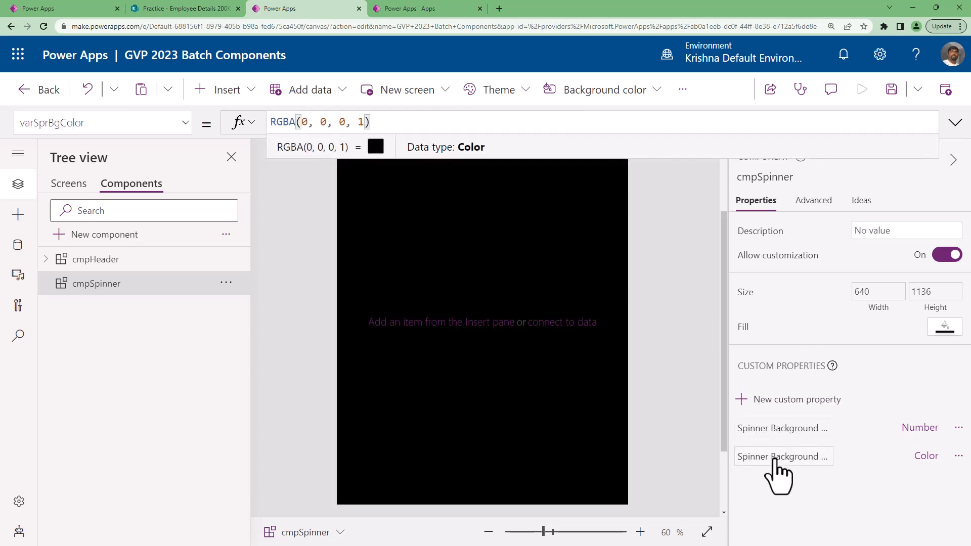
left_click(911, 461)
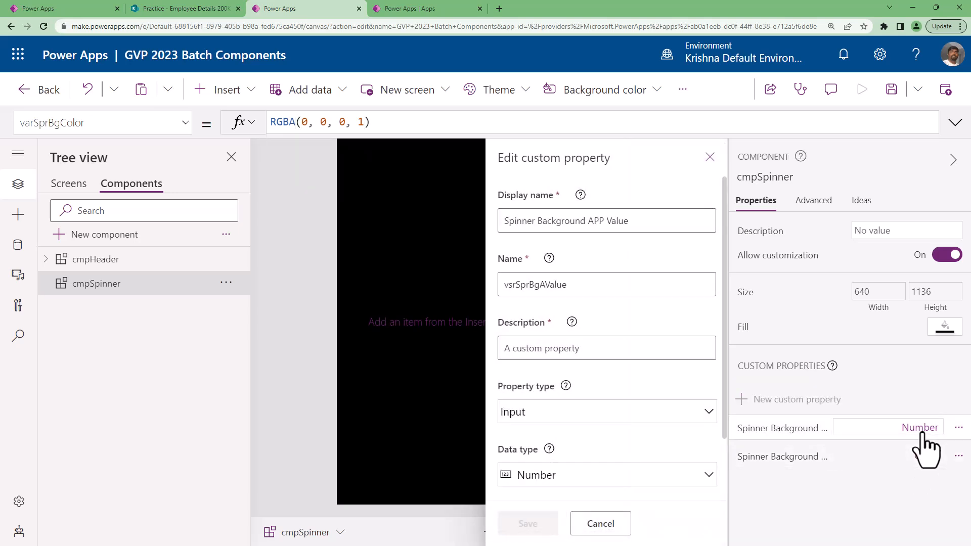
left_click(783, 458)
left_click(915, 460)
left_click(310, 122)
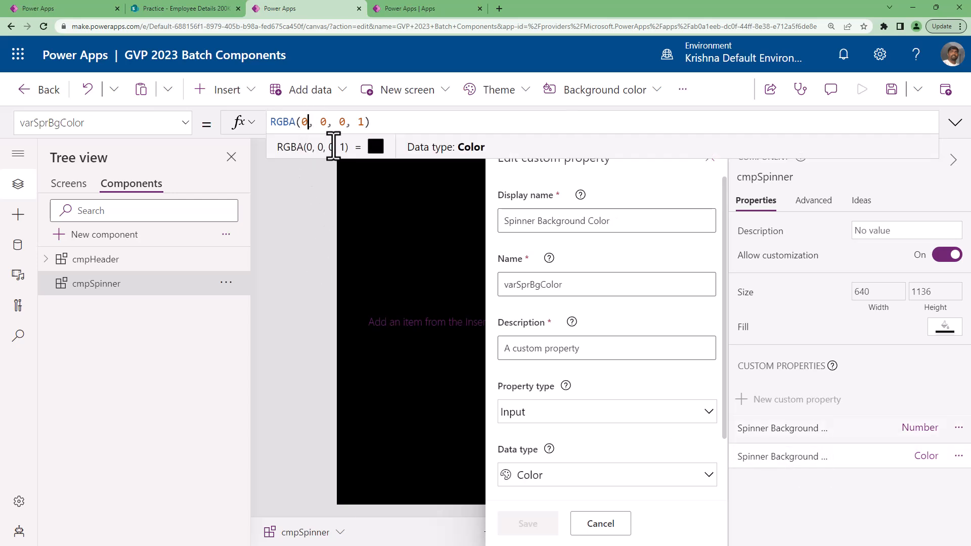
type("255")
key("Right")
key("Right")
key("Right")
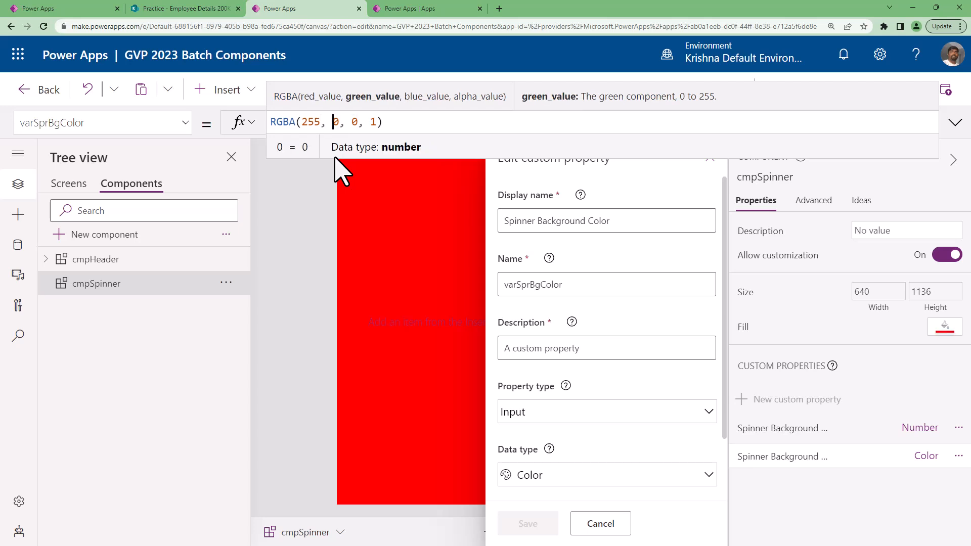
key("Left")
key("BackSpace")
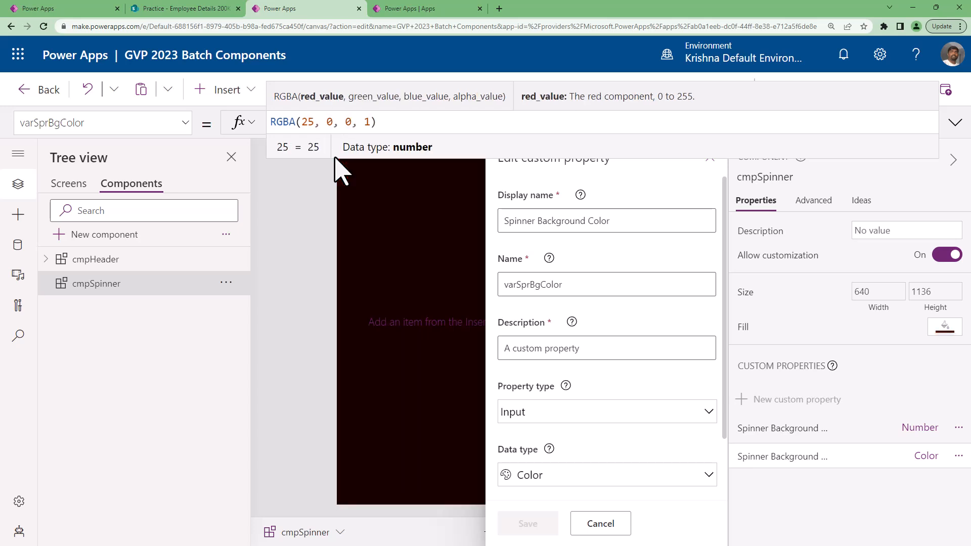
- Complete the varSprBgColor default with green 25, blue 250 and alpha .1, and close the custom property editor
key("Right")
key("Right")
key("Delete")
type("25")
key("Right")
key("Right")
key("Delete")
type("25")
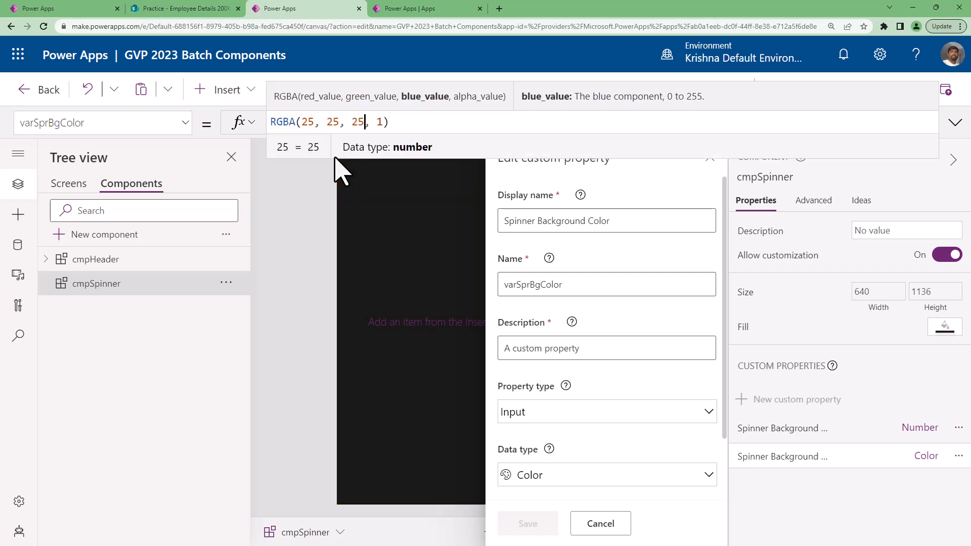
type("0")
key("Right")
key("Right")
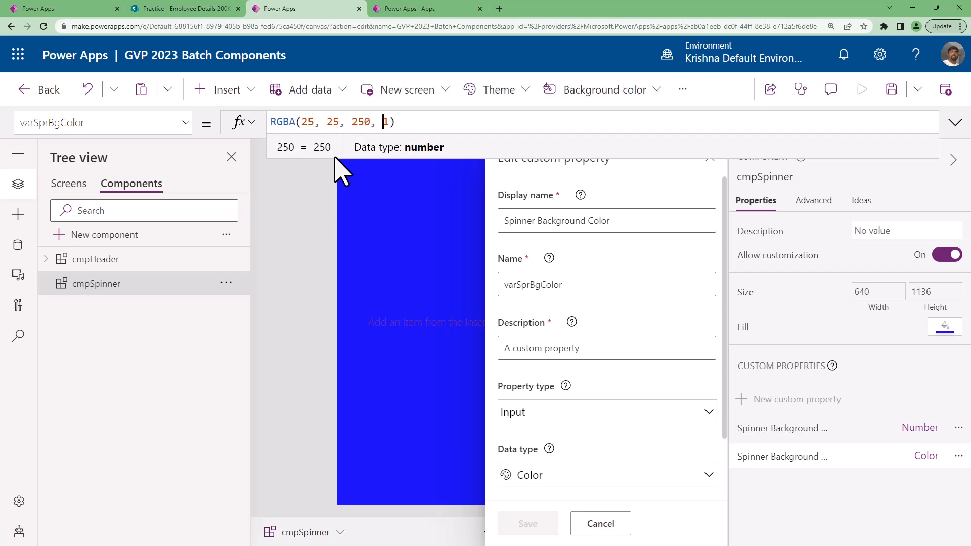
type(".")
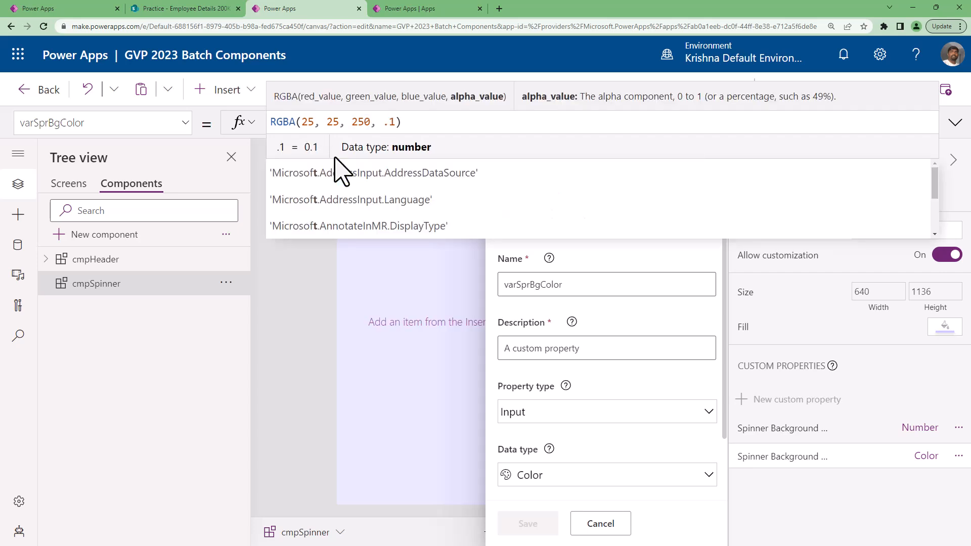
key("Right")
key("Right")
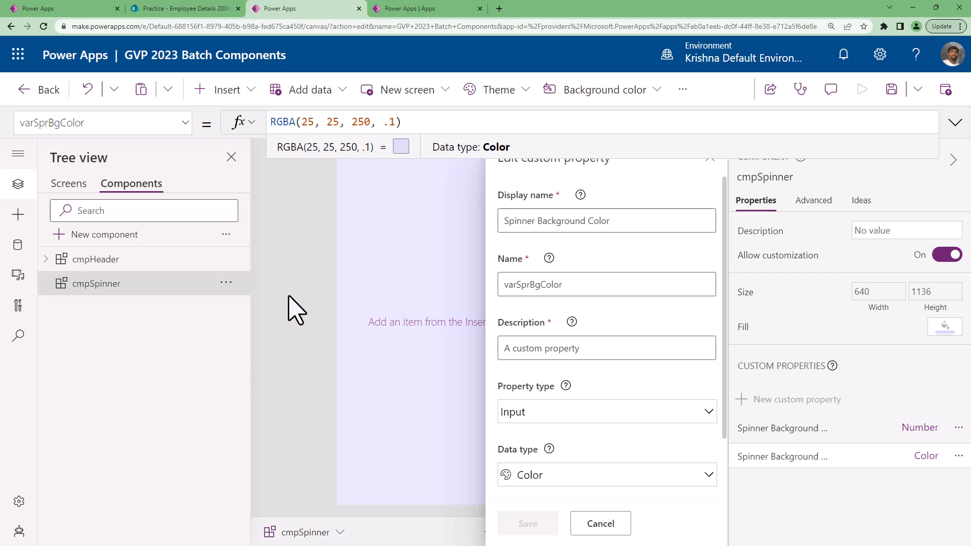
left_click(600, 524)
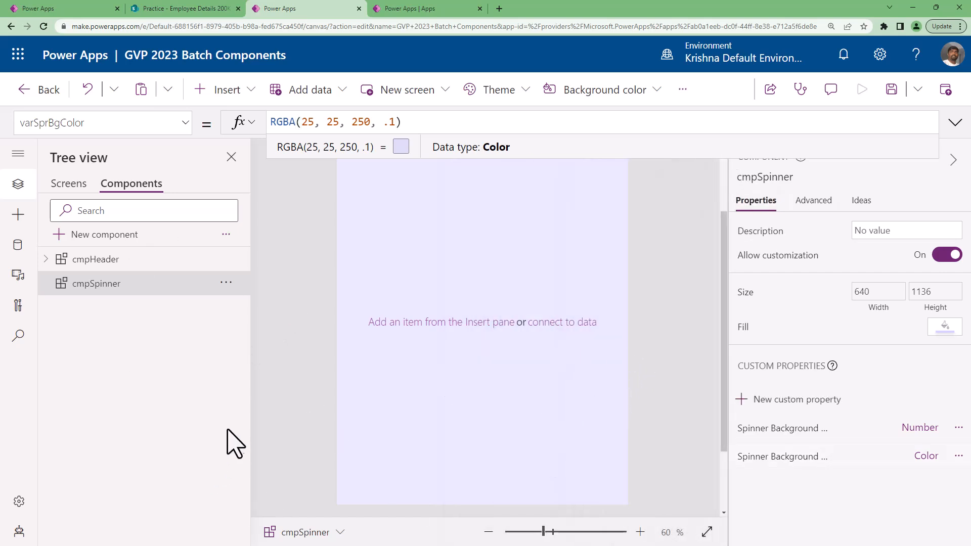
- Switch to a new browser tab, search the web for spinner, and open the spinner editor on loading.io
left_click(236, 94)
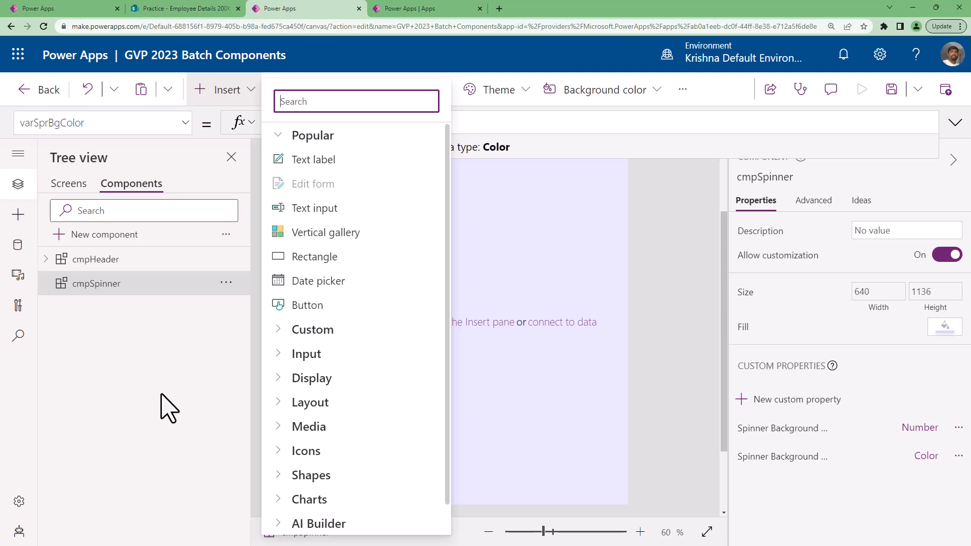
left_click(499, 9)
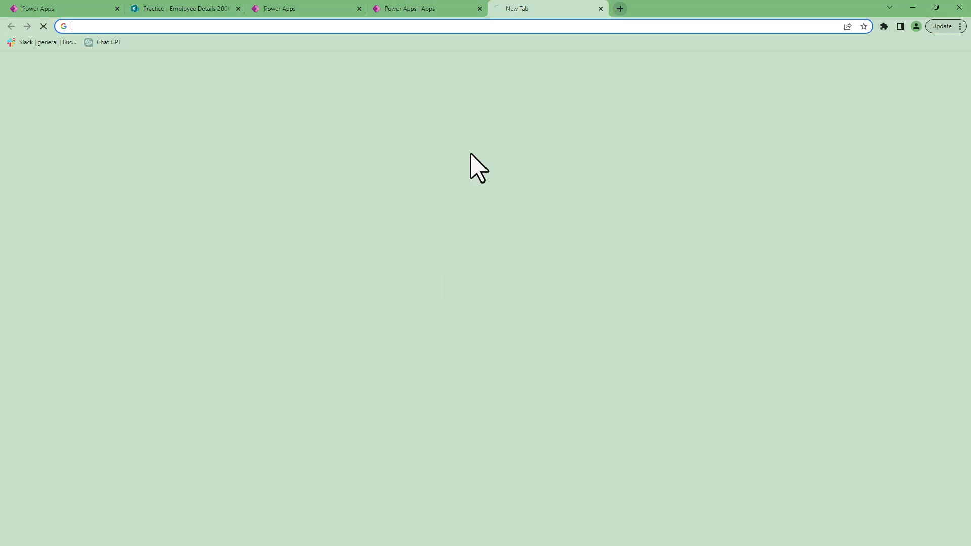
type("sp")
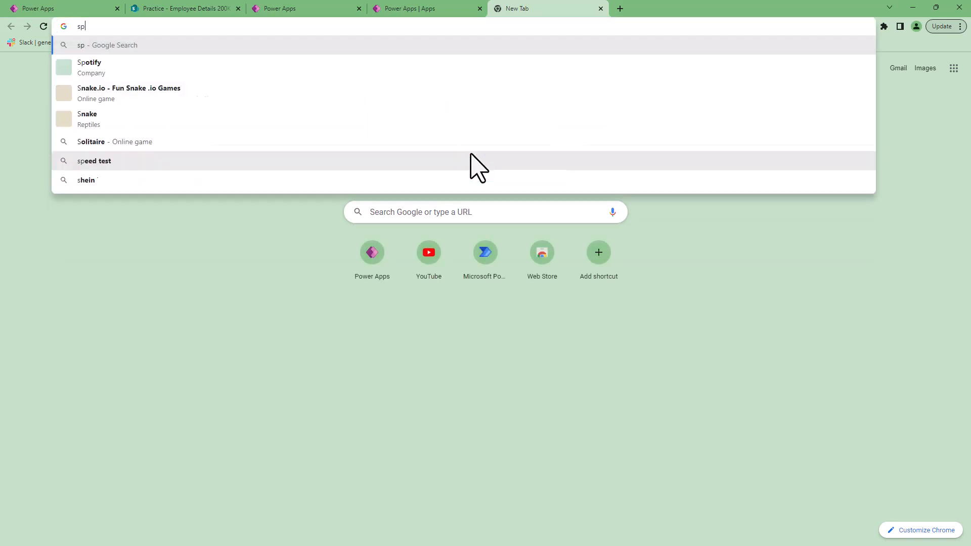
type("inner")
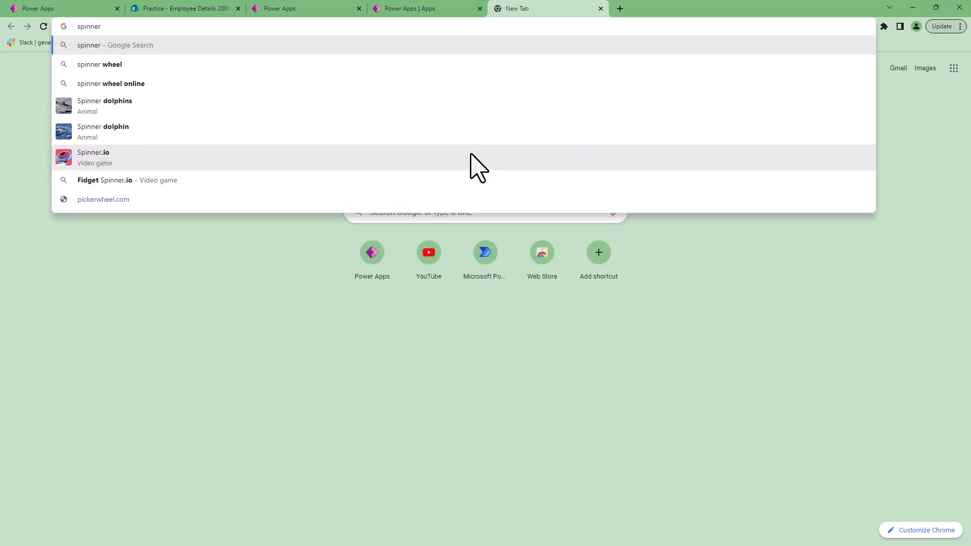
left_click(163, 154)
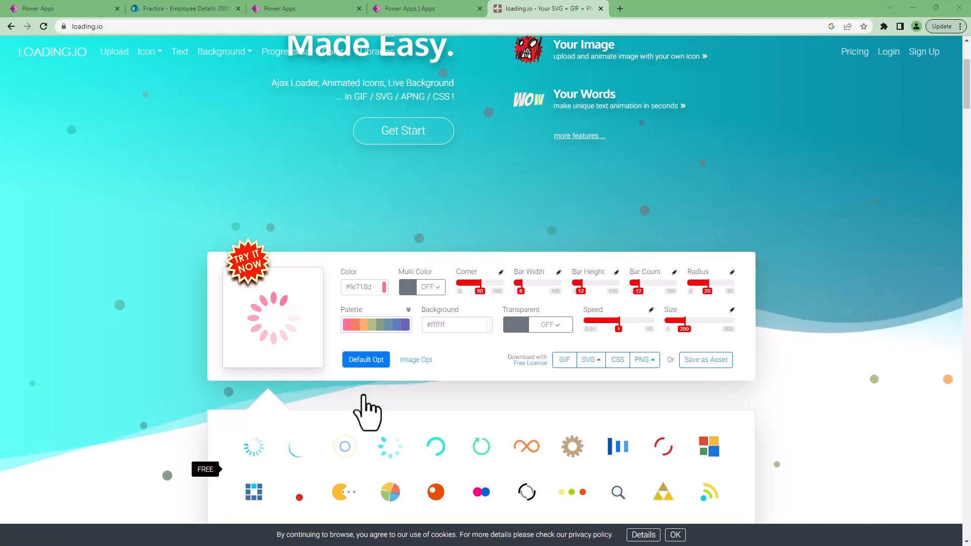
scroll(358, 412, "down", 2)
left_click(384, 223)
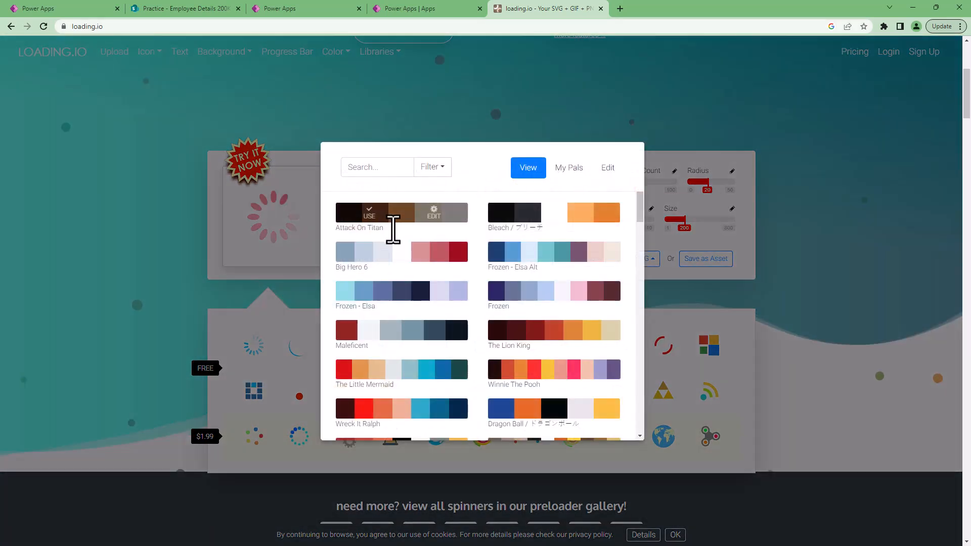
key("Escape")
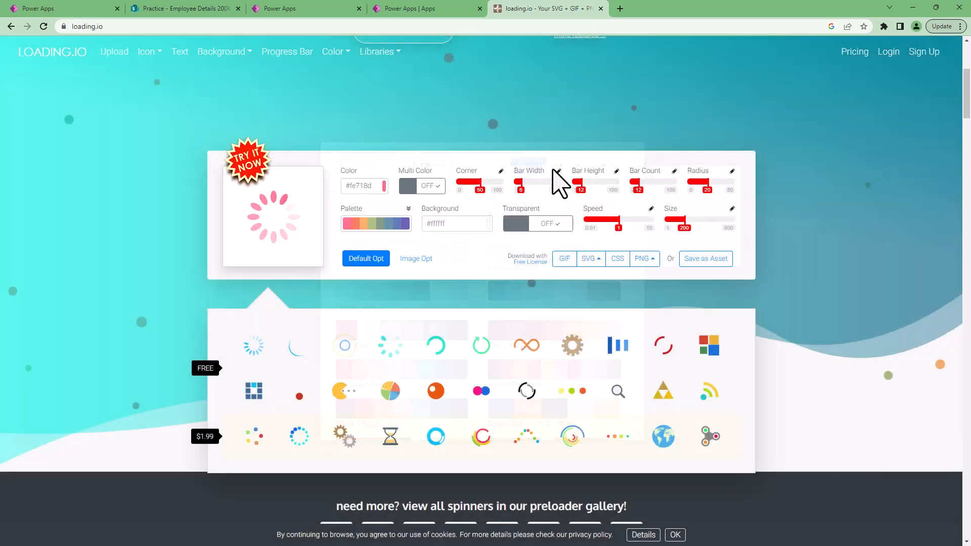
- Try the Frozen - Elsa palette on the spinner, and settle on The Lion King palette
left_click(411, 349)
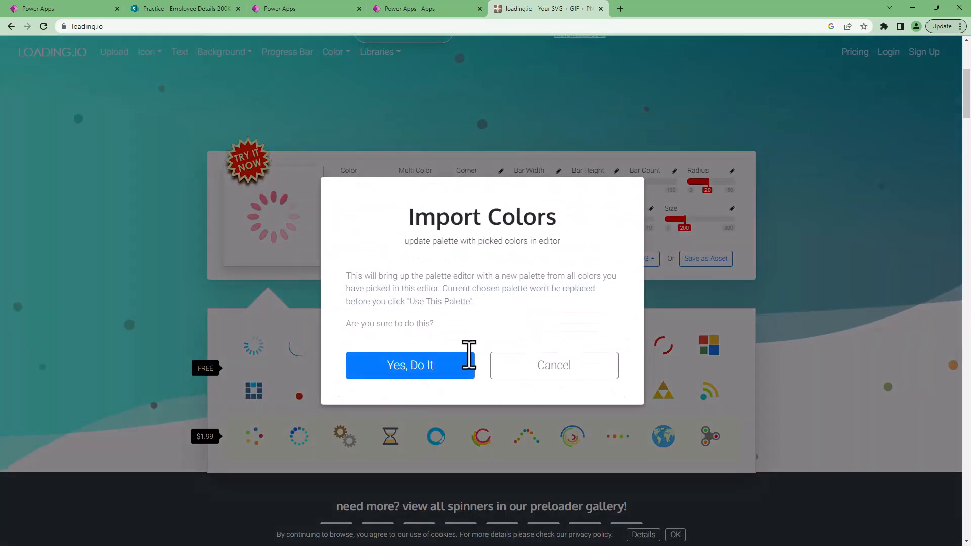
left_click(520, 372)
left_click(380, 224)
left_click(367, 296)
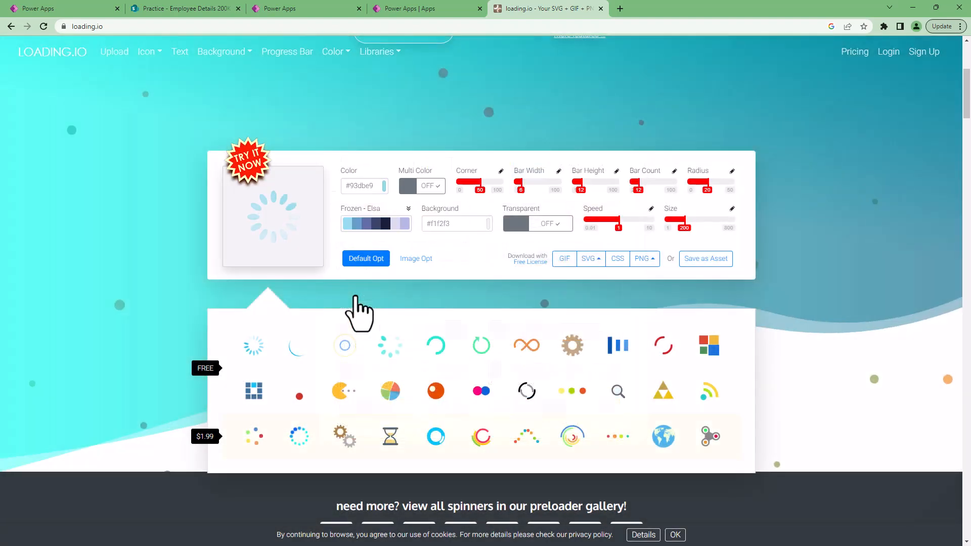
left_click(357, 224)
left_click(508, 344)
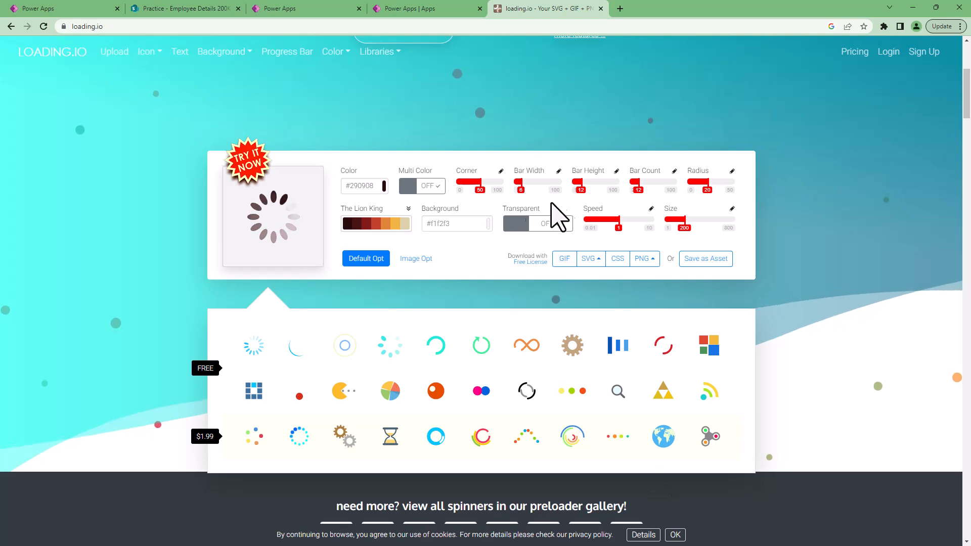
left_click(564, 259)
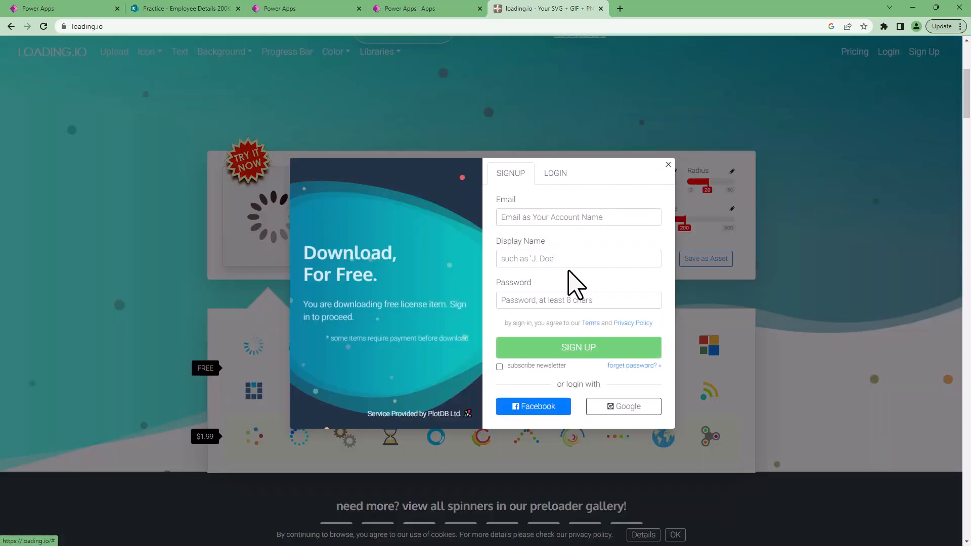
left_click(560, 178)
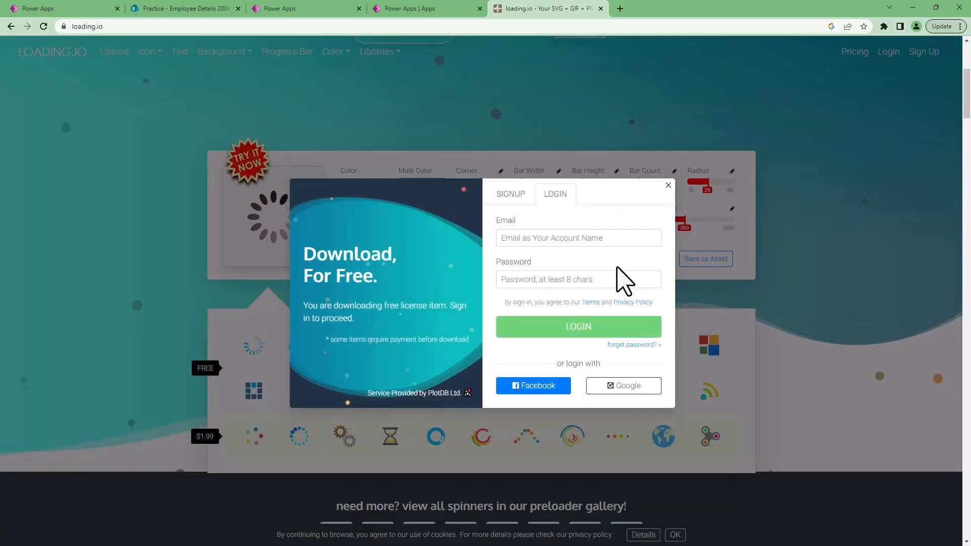
left_click(669, 185)
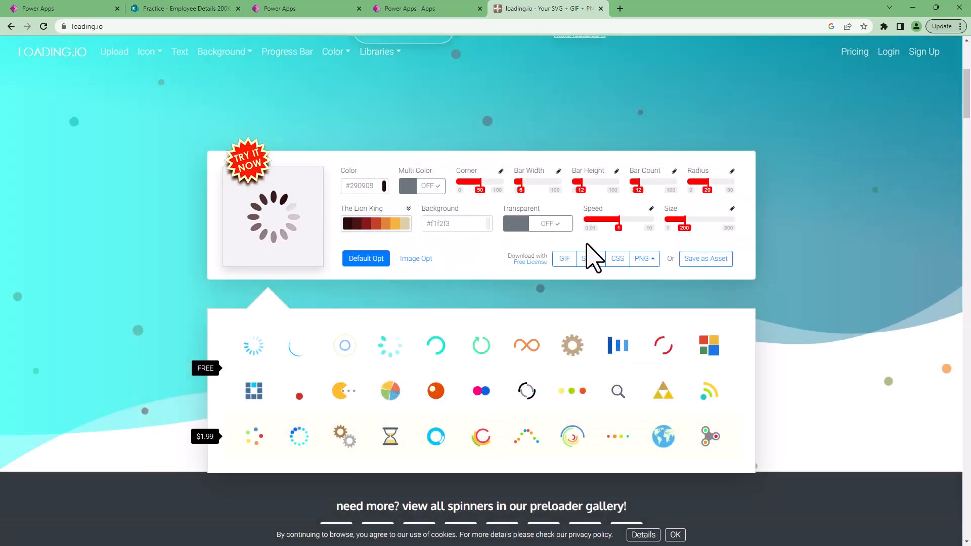
- Sign in to loading.io and download the Lion King-colored spinner as a GIF with the free license
left_click(565, 259)
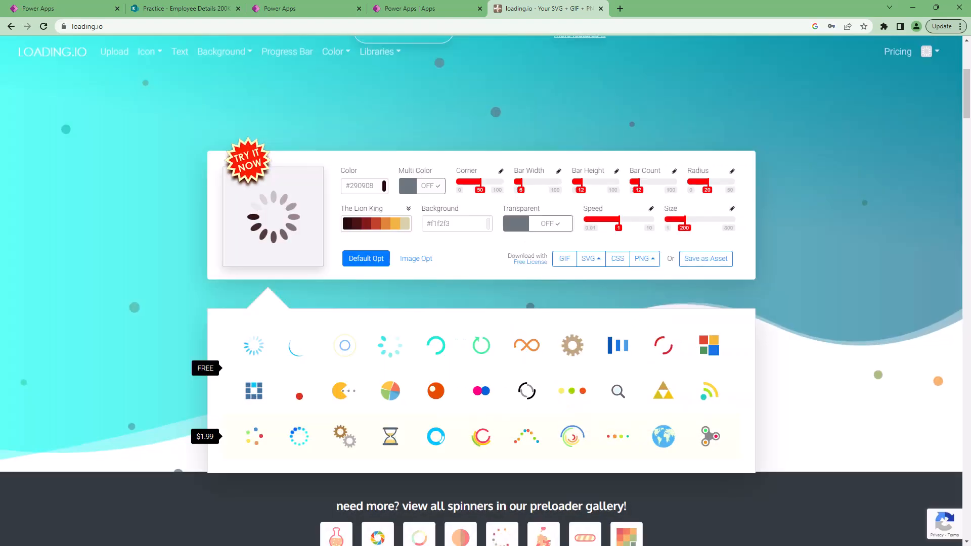
left_click(566, 263)
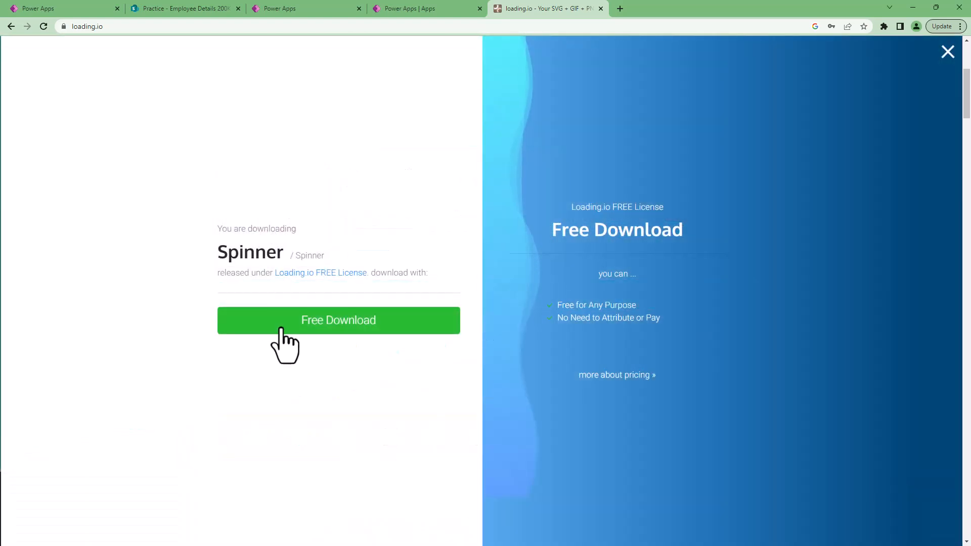
left_click(293, 332)
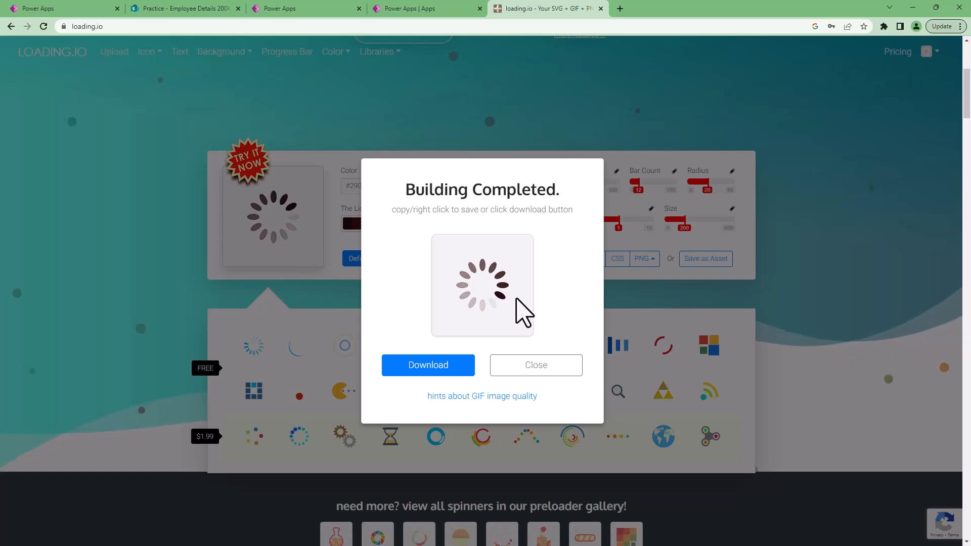
left_click(431, 363)
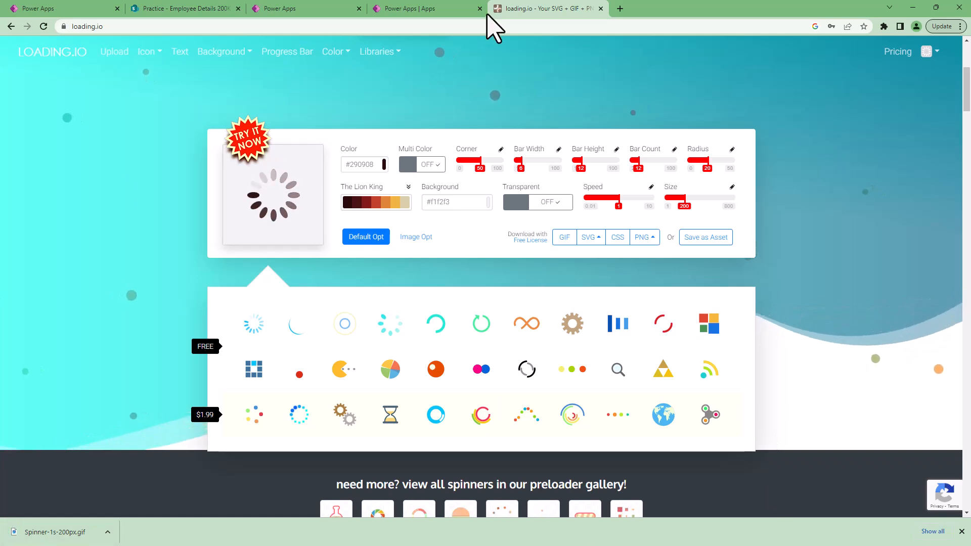
- Switch to the GVP 2023 Batch Components app in Power Apps and upload Spinner.gif to its media library
left_click(32, 15)
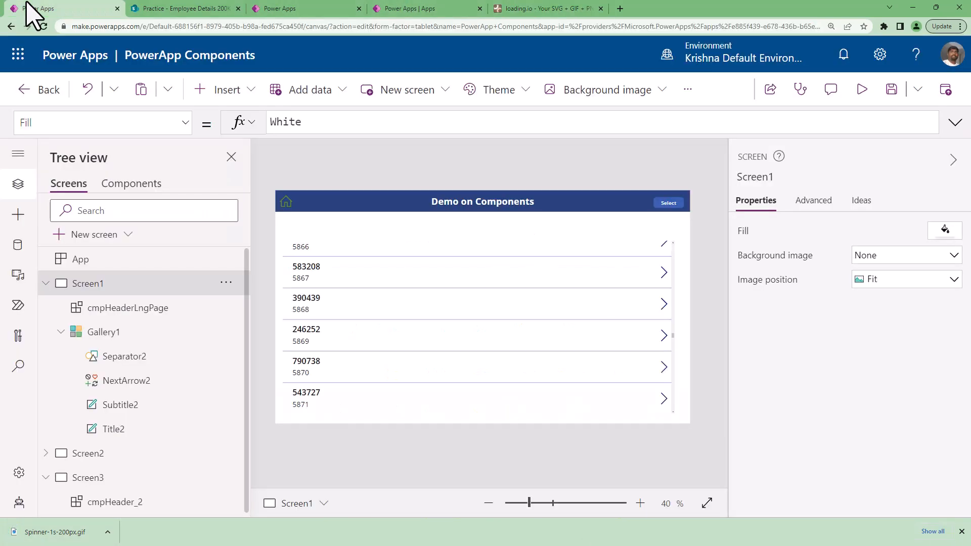
left_click(407, 10)
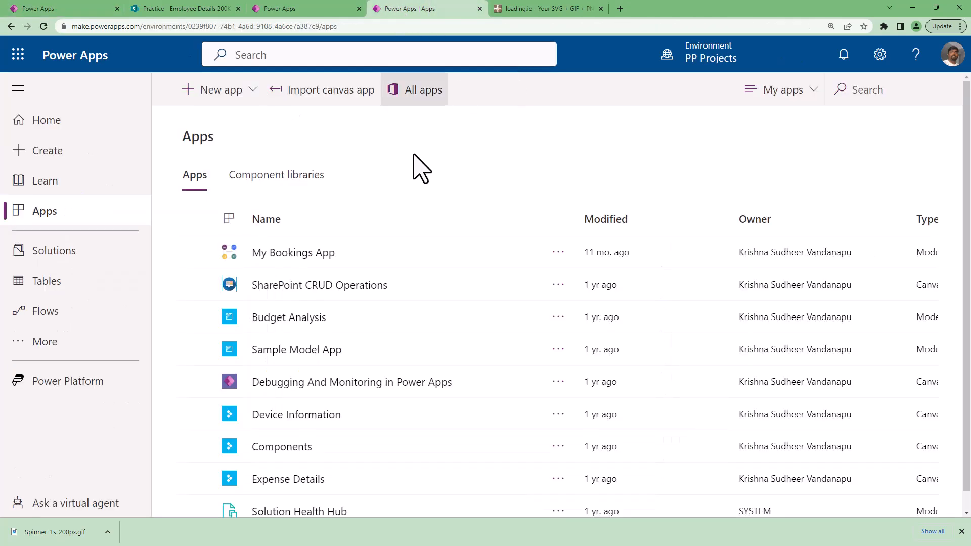
left_click(291, 11)
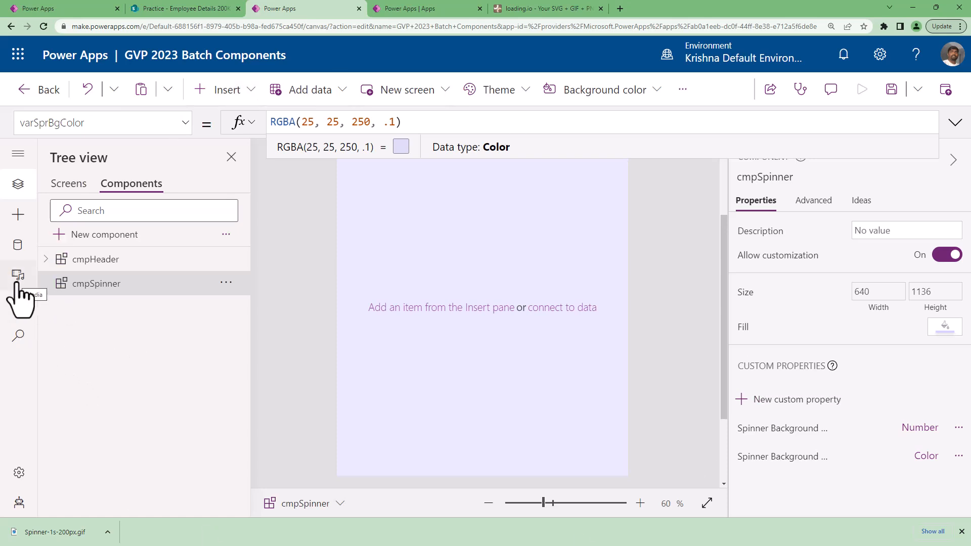
left_click(19, 276)
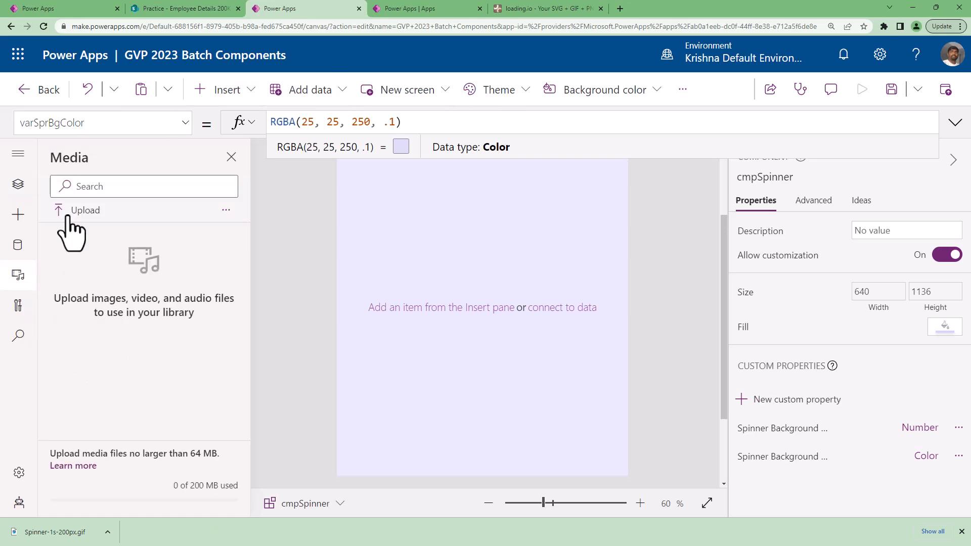
left_click(66, 216)
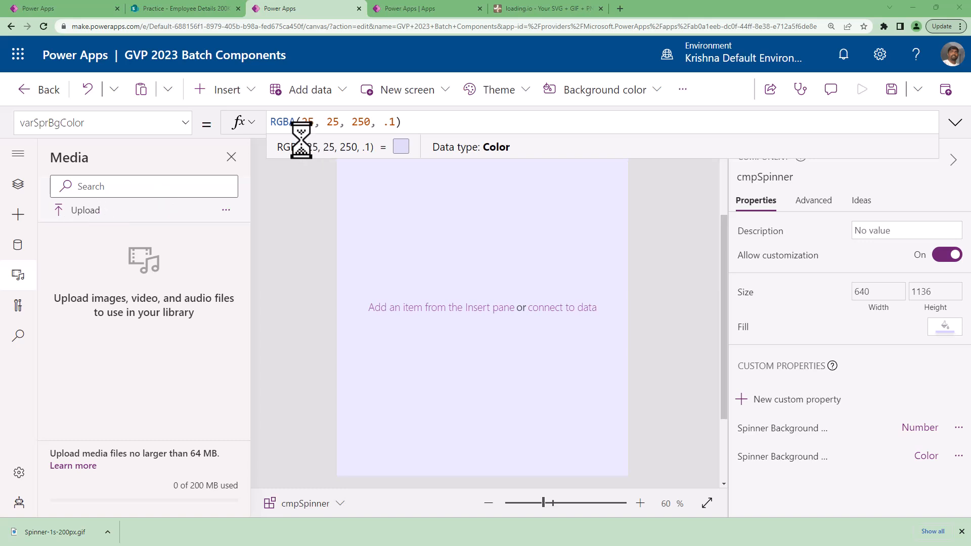
left_click_drag(246, 6, 0, 31)
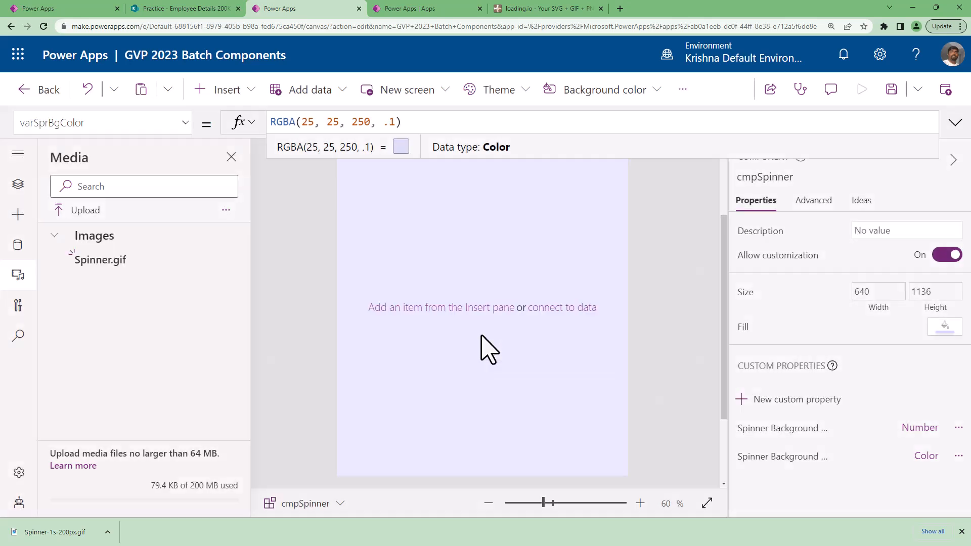
- Insert Spinner.gif into cmpSpinner, enlarge it to about 518 by 523 and move it to about X 54, Y 42
left_click(120, 261)
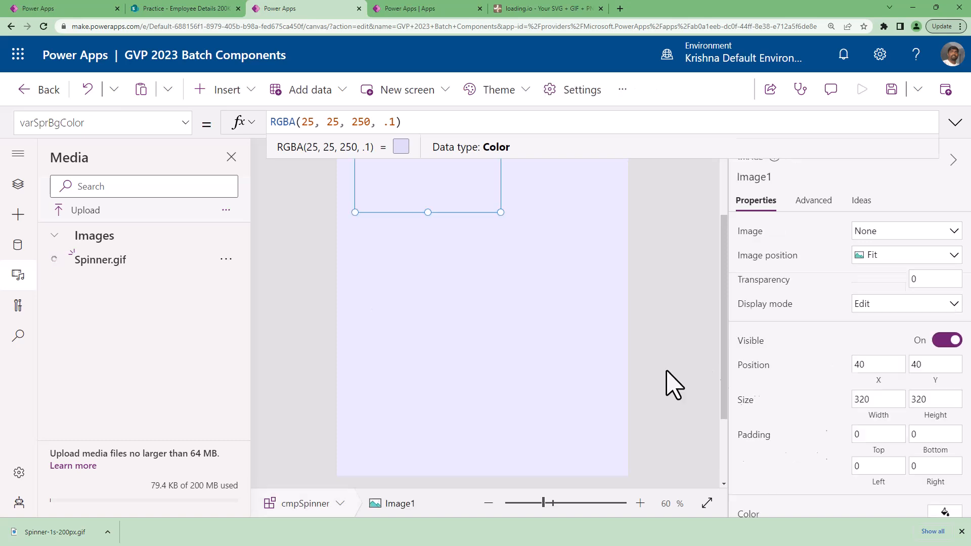
scroll(704, 373, "up", 3)
left_click_drag(500, 329, 591, 421)
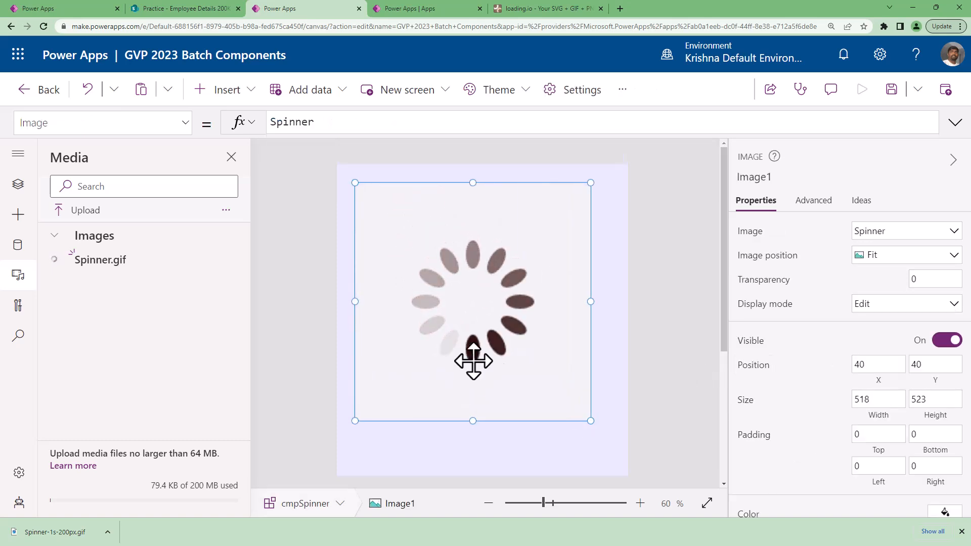
left_click_drag(503, 393, 505, 394)
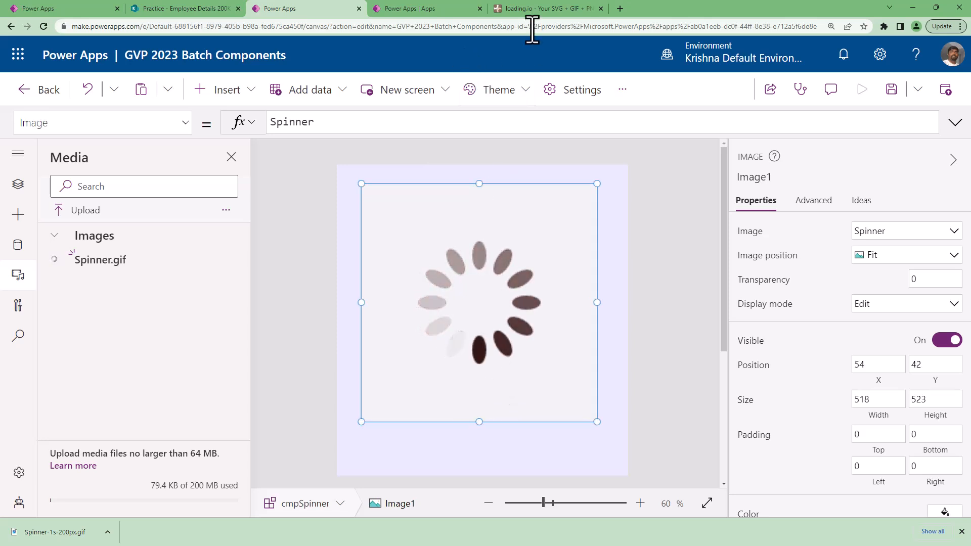
- Switch back to loading.io and set the spinner's background color to transparent
left_click(506, 9)
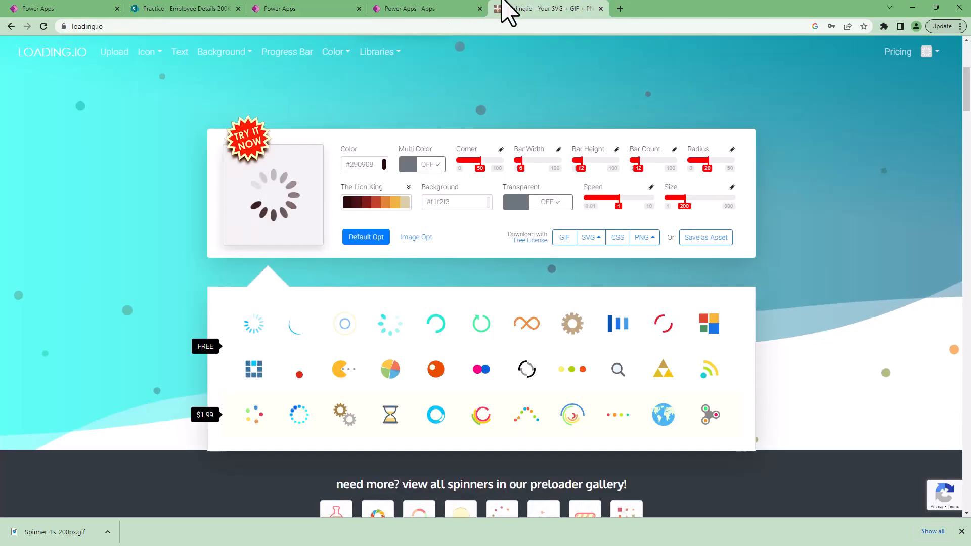
left_click(468, 202)
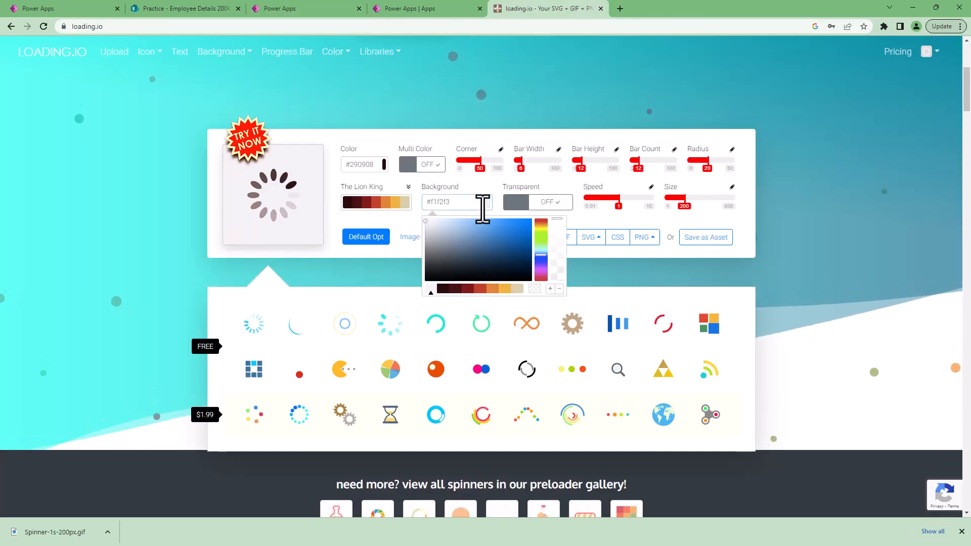
left_click(534, 290)
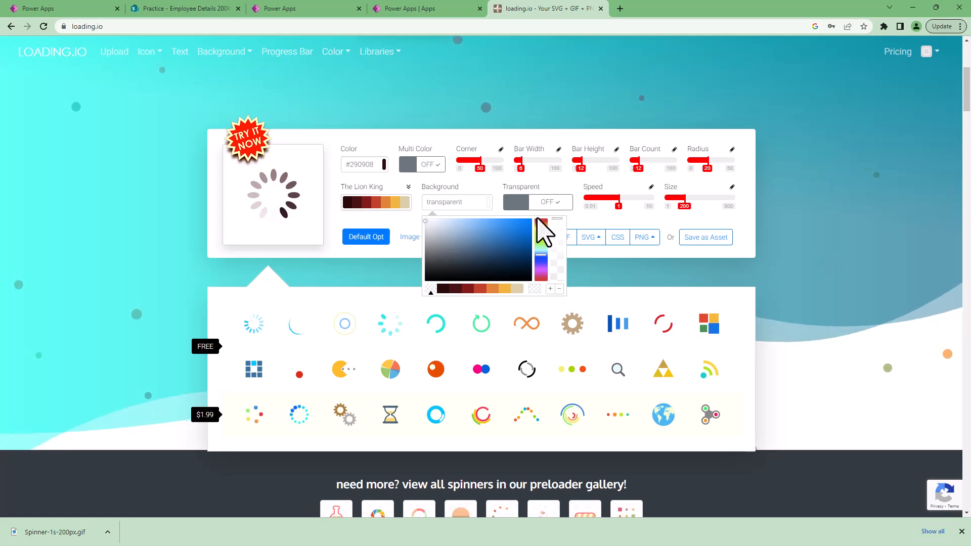
left_click(64, 10)
left_click(304, 9)
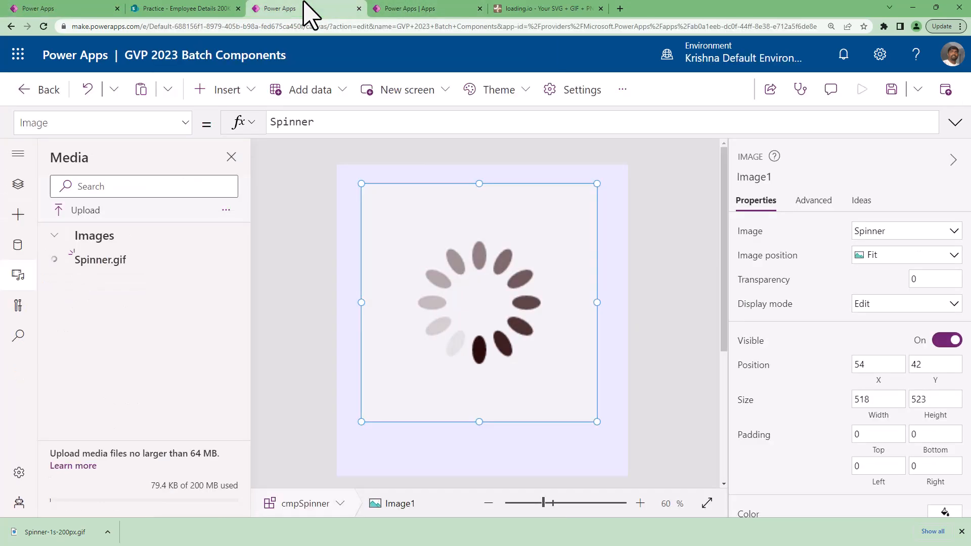
left_click(549, 9)
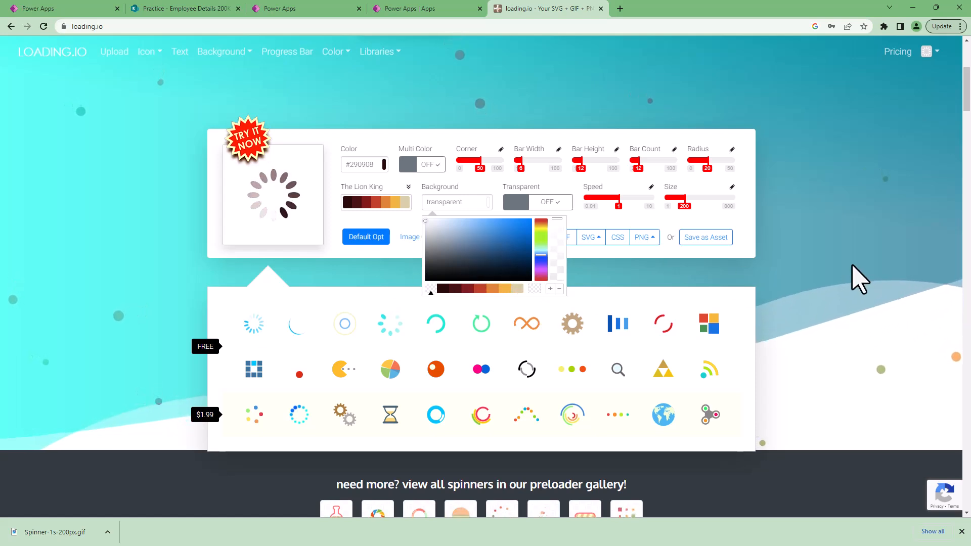
left_click(860, 278)
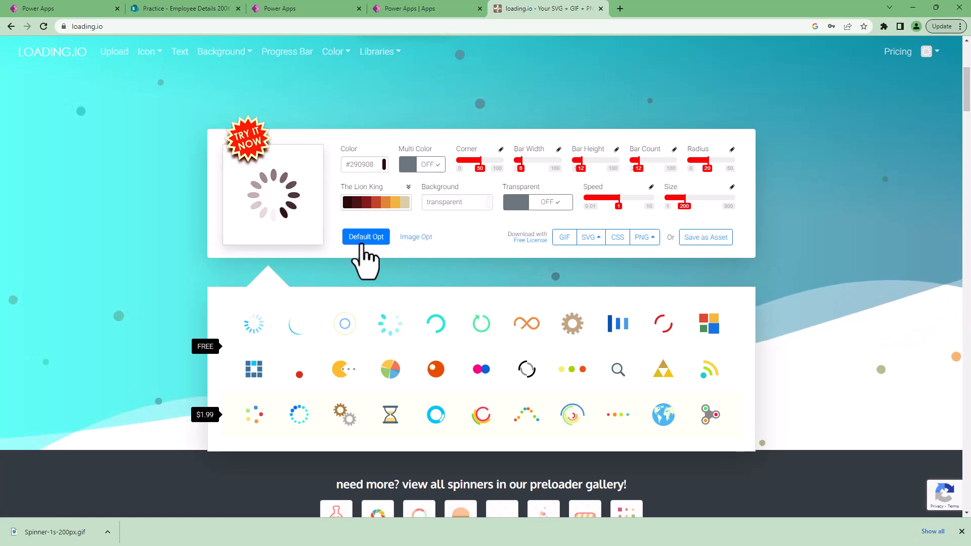
- Generate and download the transparent-background spinner as a GIF with the free license
left_click(565, 241)
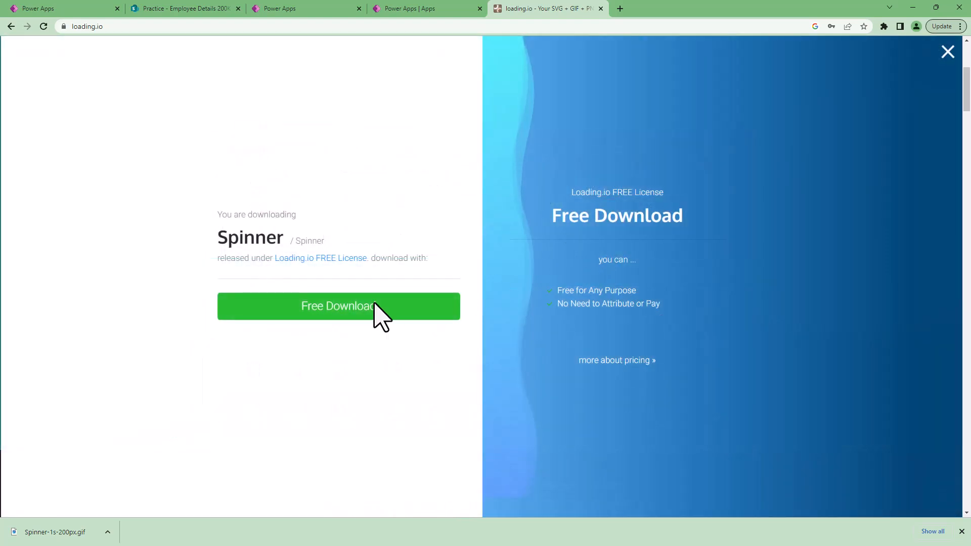
left_click(379, 310)
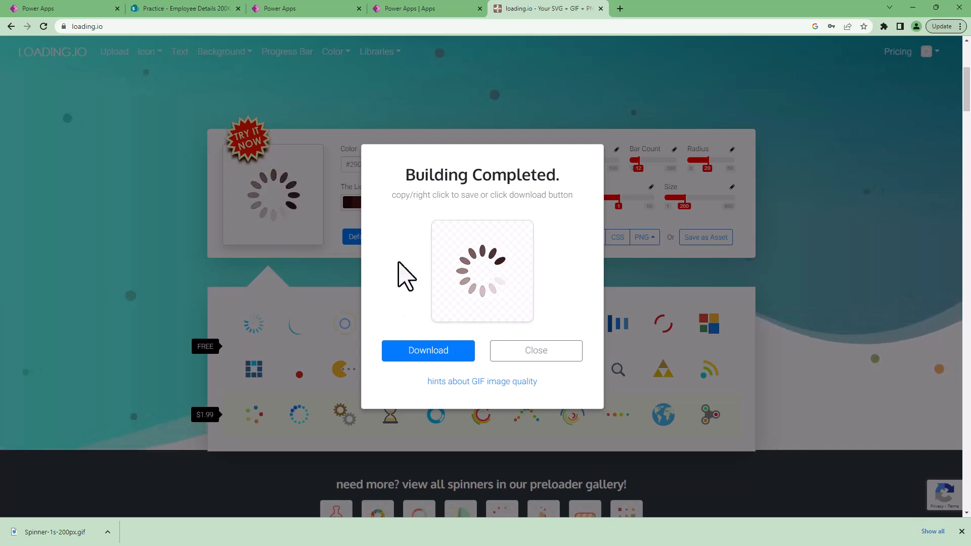
left_click(389, 419)
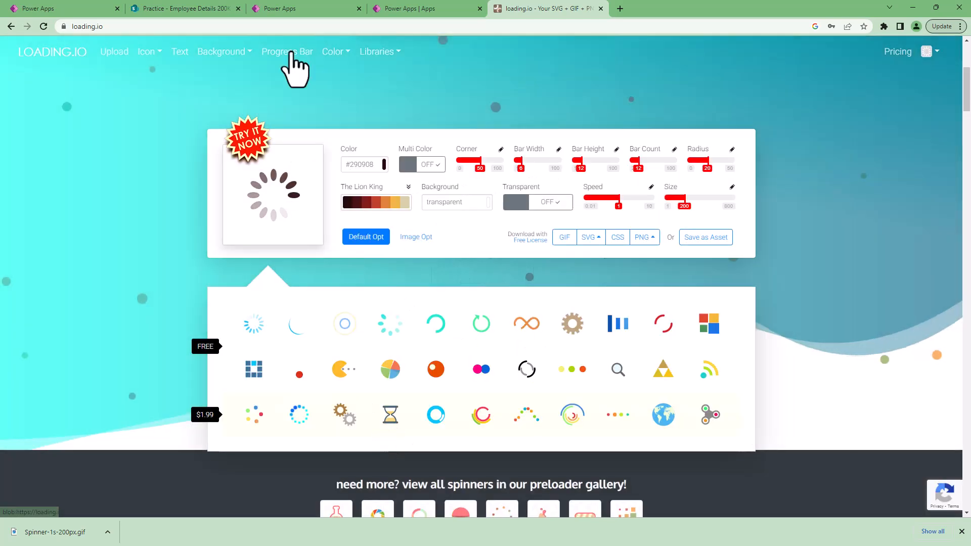
- Return to cmpSpinner in Power Apps, shrink the first spinner image to about 244 by 253, and insert Spinner Trsp.gif at about X 298, Y 351
left_click(301, 9)
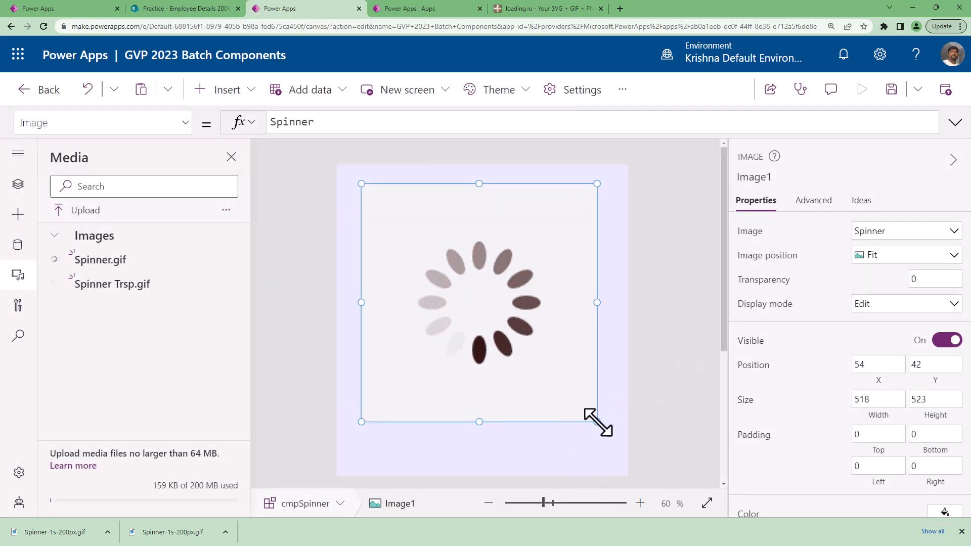
left_click_drag(596, 421, 489, 310)
left_click(91, 286)
left_click_drag(452, 307, 570, 447)
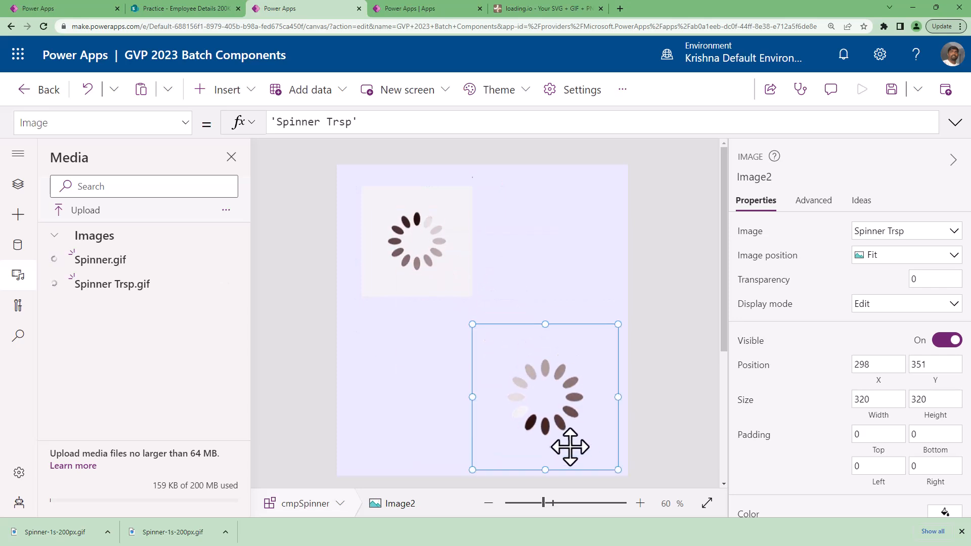
- Delete the opaque-background spinner image from cmpSpinner and move the transparent one to about X 162, Y 180
left_click(650, 405)
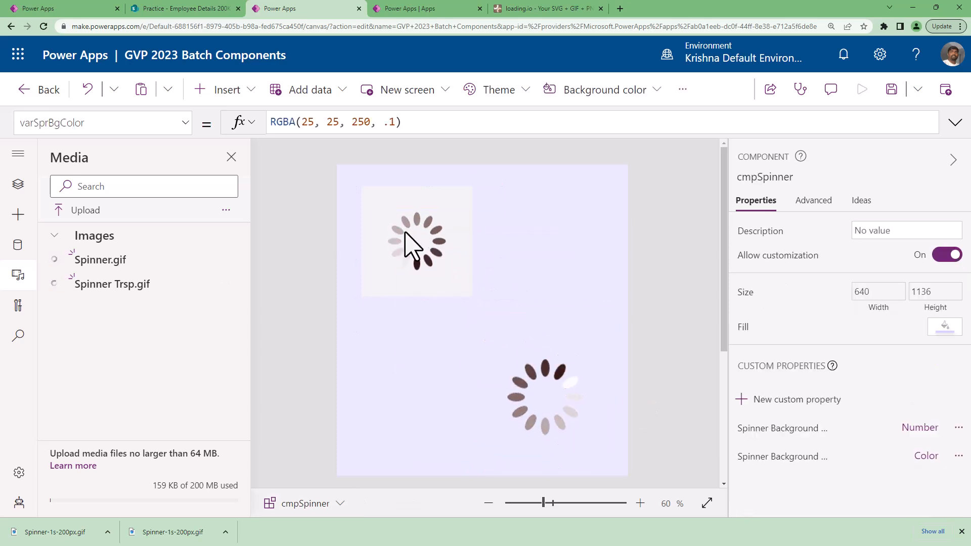
left_click(517, 419)
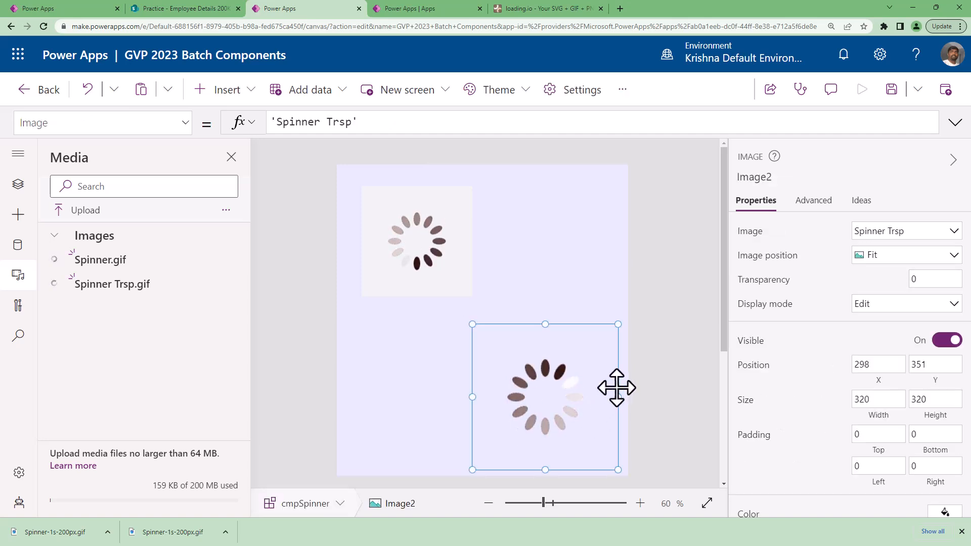
left_click(383, 264)
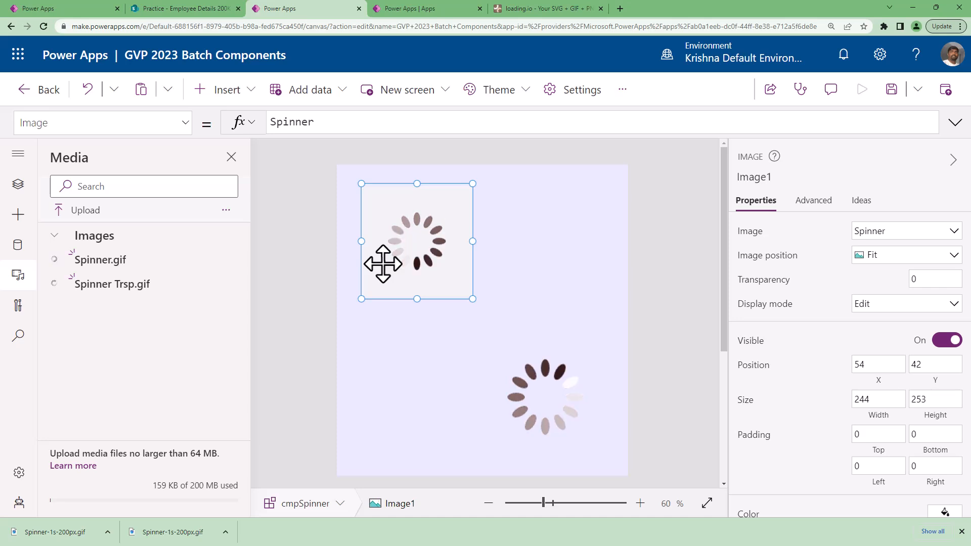
key("Delete")
left_click(555, 422)
left_click_drag(555, 423, 492, 342)
- Set the X position of the transparent spinner Image2 to the formula Parent.Width - Self.Width
left_click(874, 381)
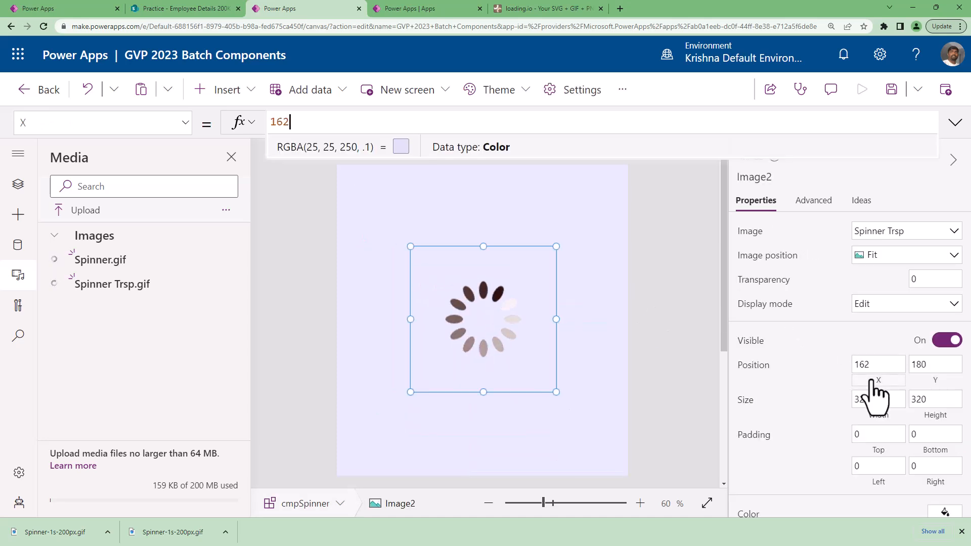
key("BackSpace")
type("pare")
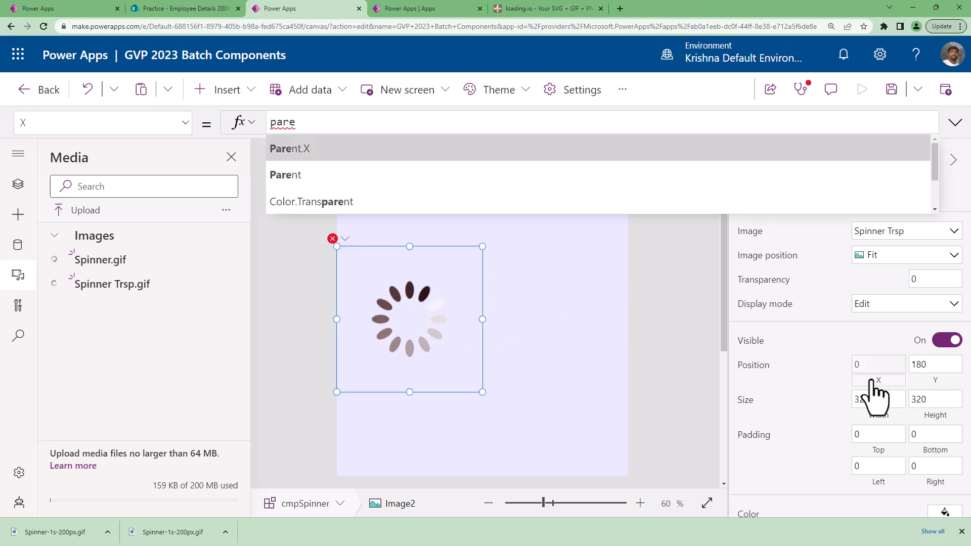
type("nt.W")
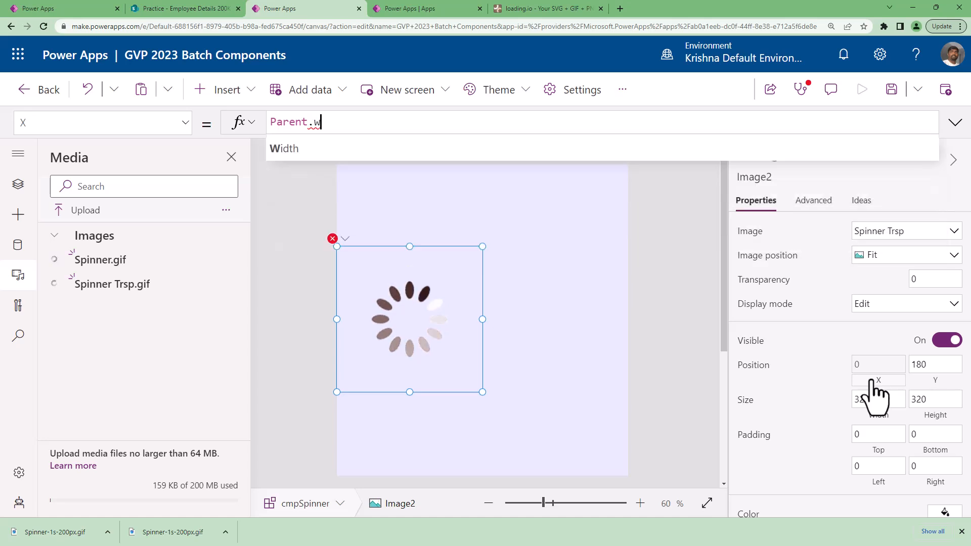
type("idth - ")
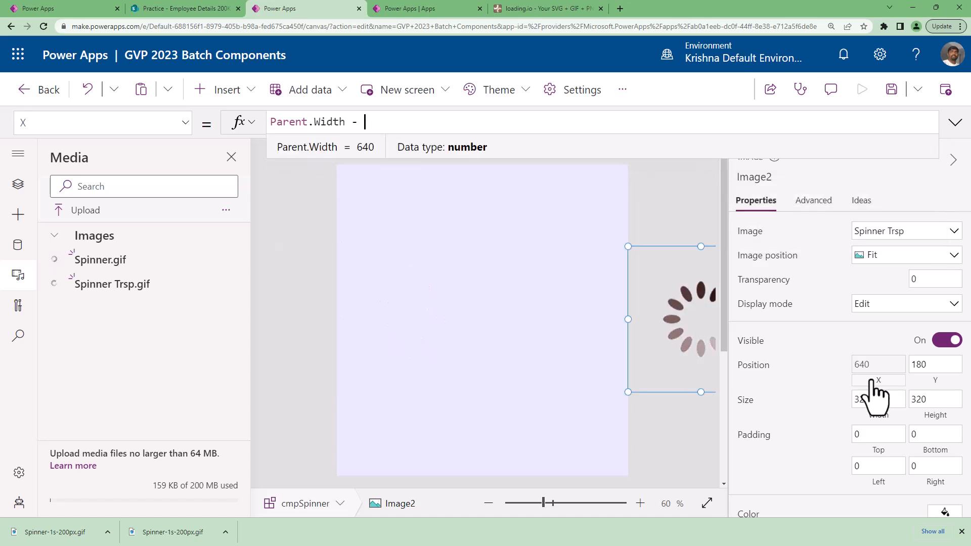
type("Self.w")
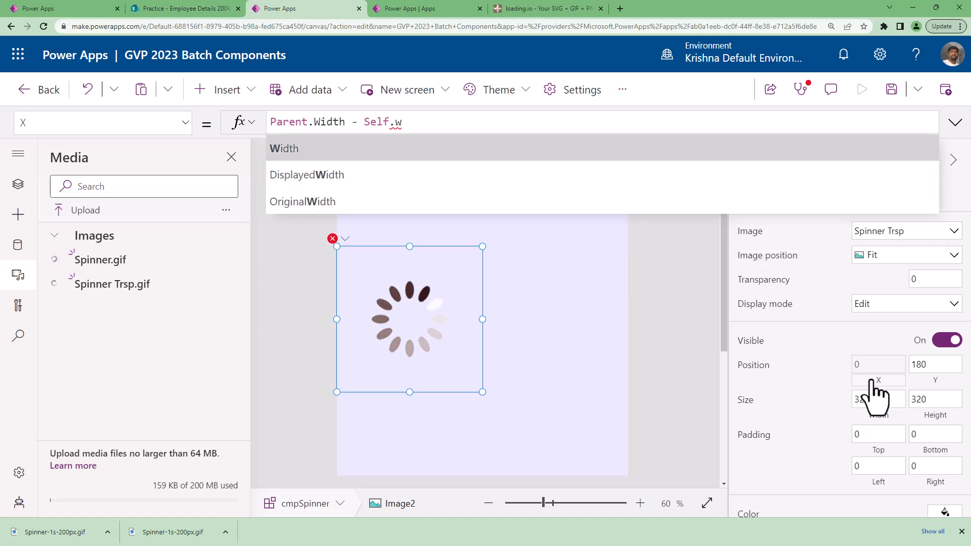
key("Tab")
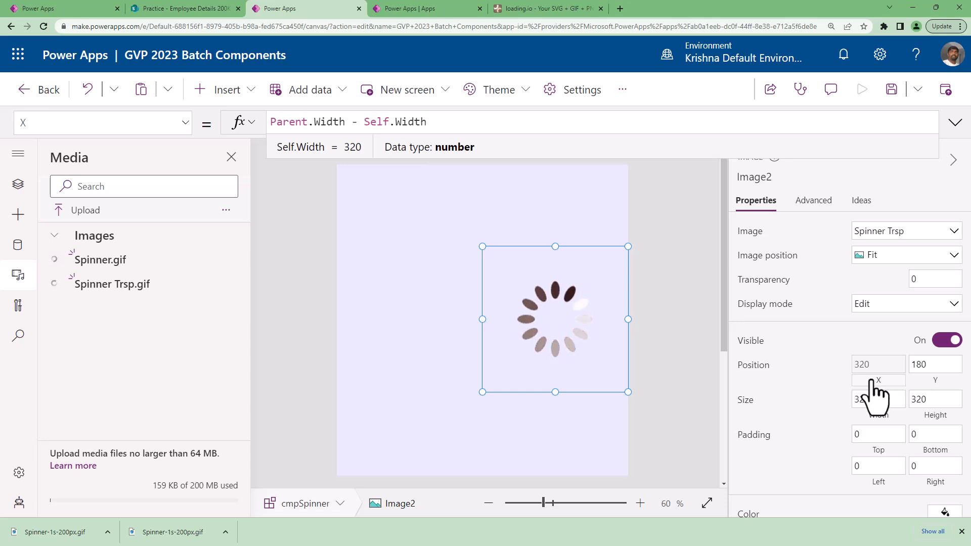
type("/2")
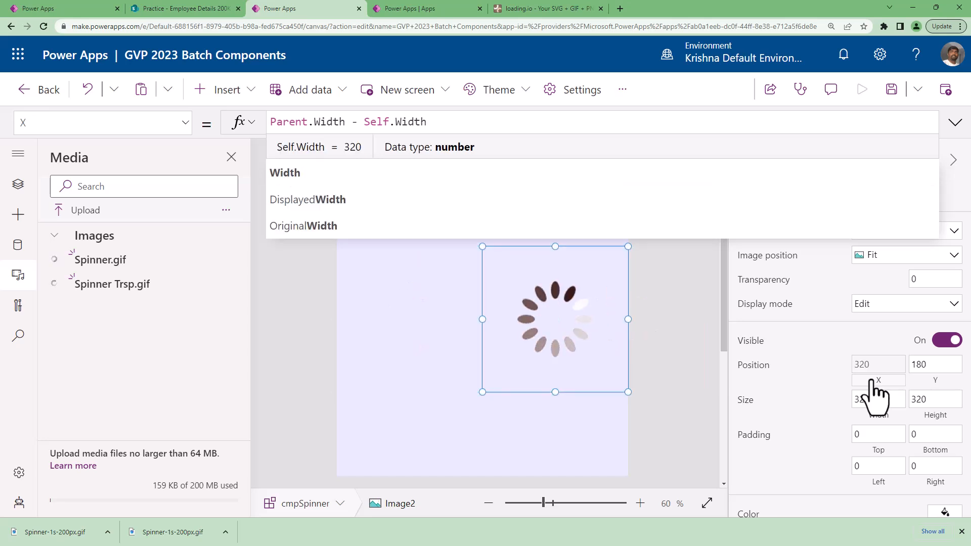
- Extend Image2's X formula to Parent.Width - Self.Width - Self.Width/2
type(" -")
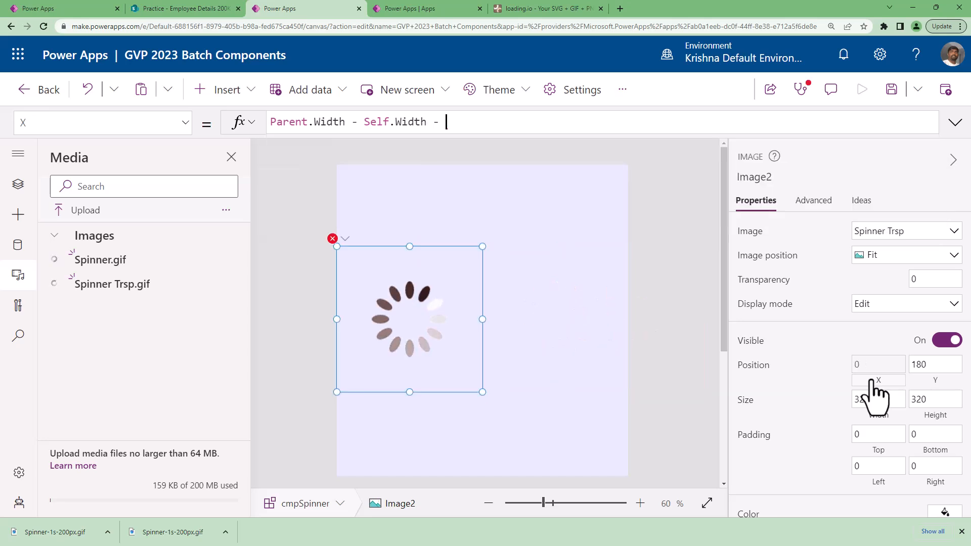
key("Left")
key("Left")
key("Left")
key("Left")
key("shift+Left")
key("shift+Left")
key("shift+Left")
key("shift+Left")
key("shift+Left")
key("shift+Left")
key("shift+Left")
key("shift+Left")
key("shift+Left")
key("shift+Left")
key("ctrl+c")
key("End")
key("ctrl+v")
type("/2")
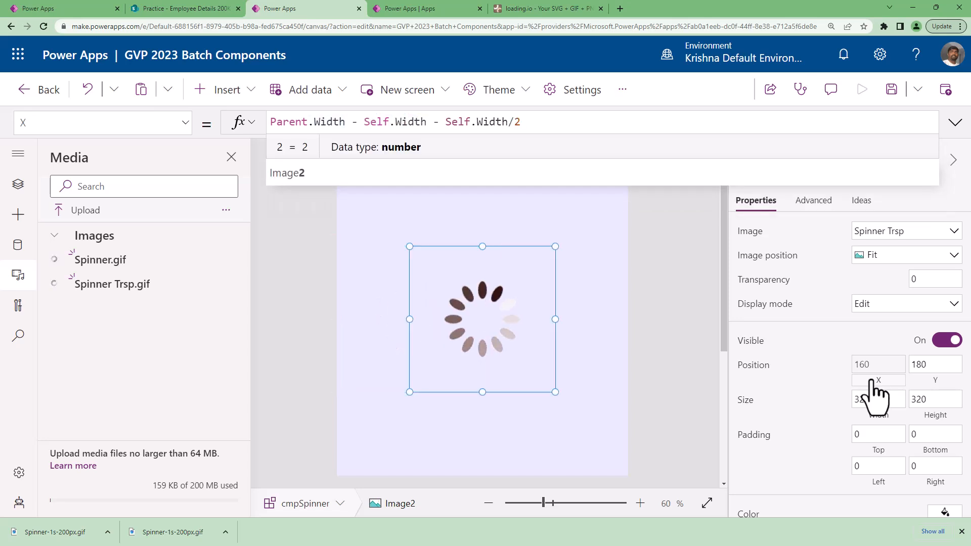
left_click(664, 336)
left_click(551, 350)
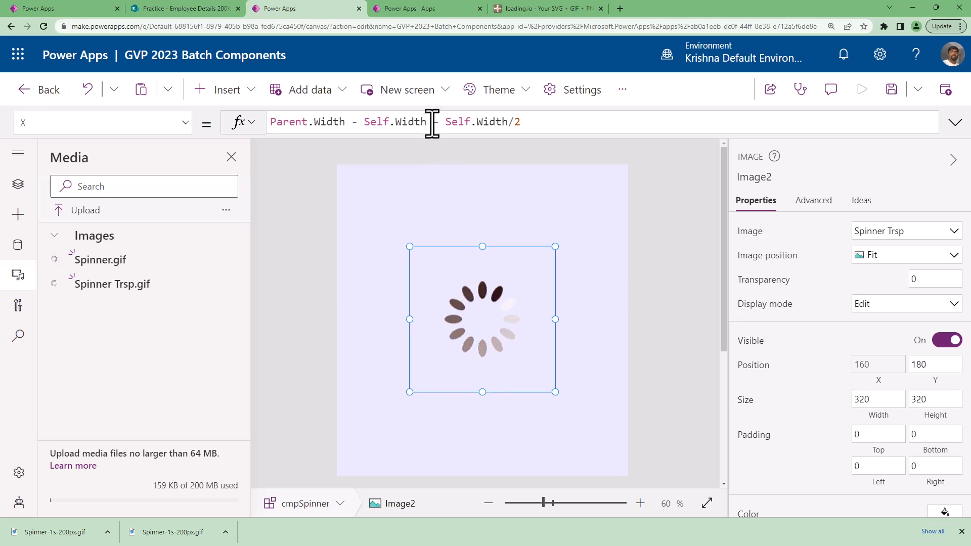
- Comment out the final - Self.Width/2 term of Image2's X formula, and restore it
type("//")
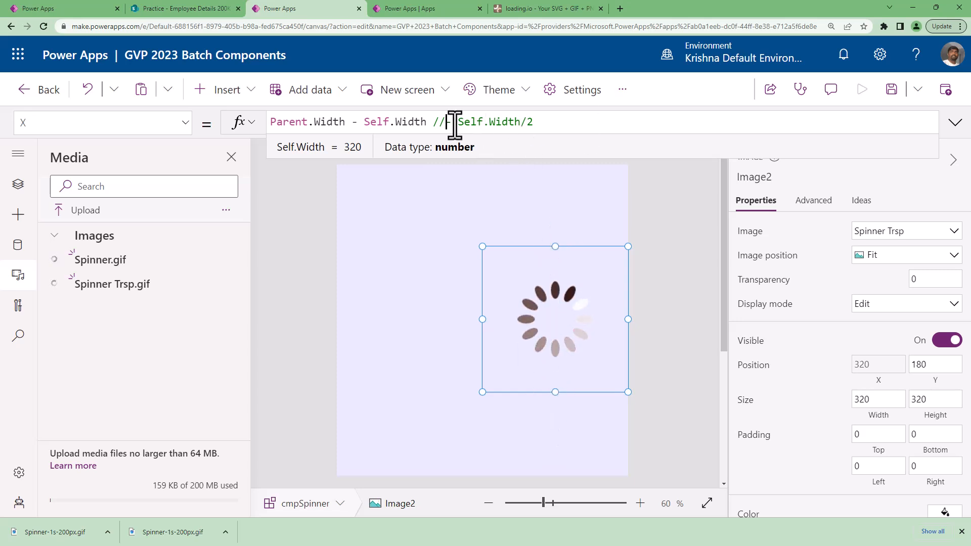
key("BackSpace")
key("BackSpace")
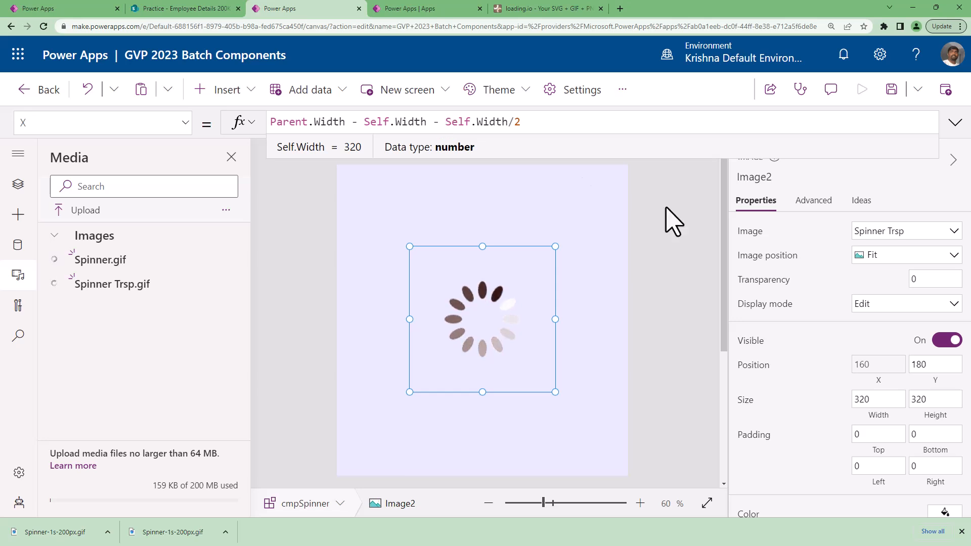
- Copy Image2's X formula into its Y position, replacing the fixed value
left_click(937, 383)
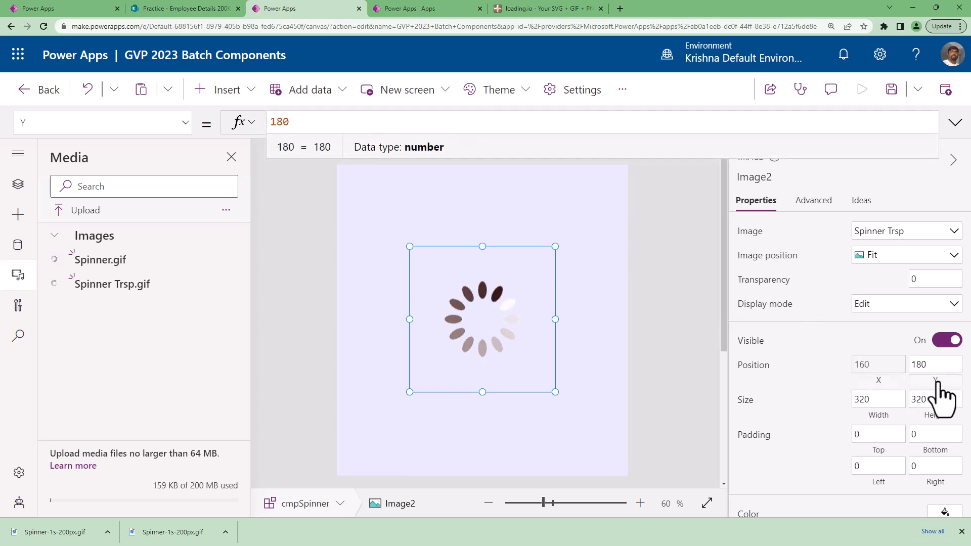
left_click(896, 365)
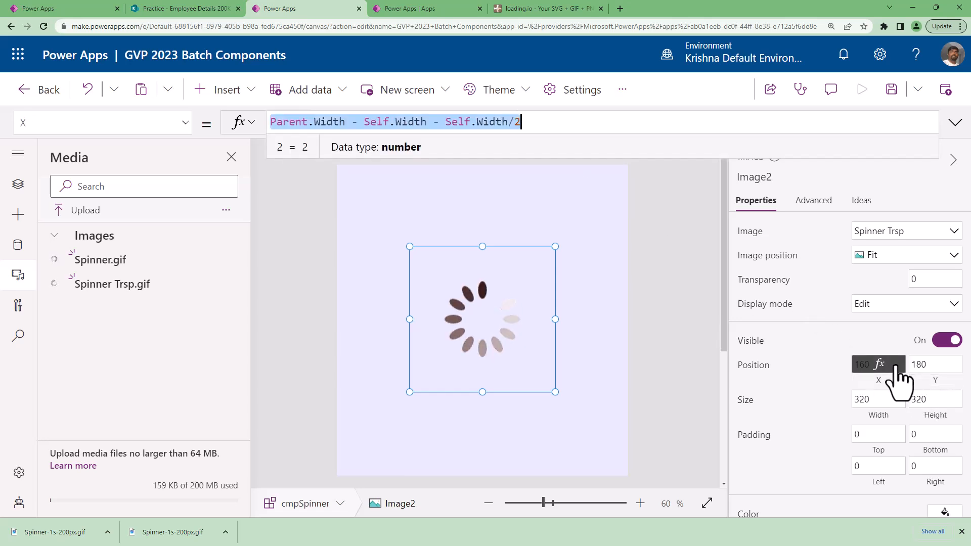
left_click(939, 382)
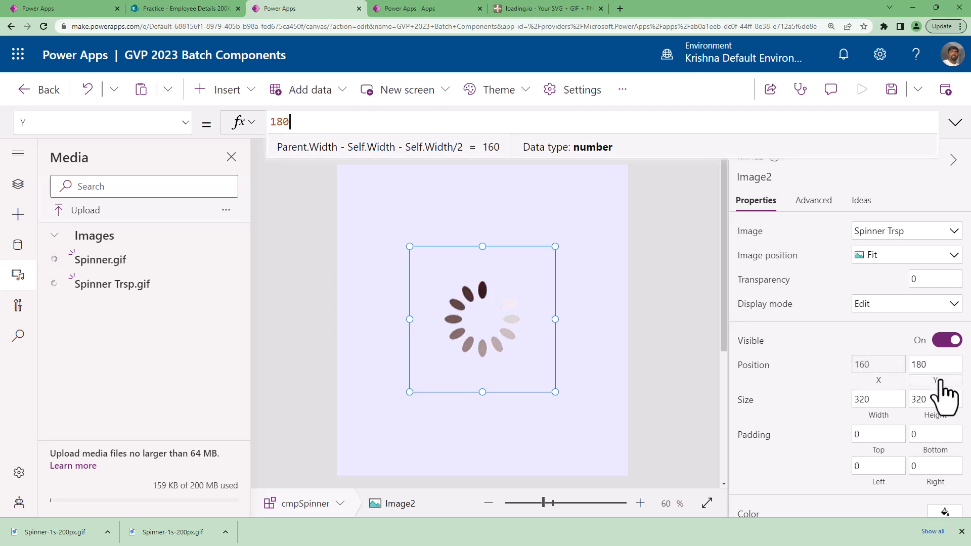
key("ctrl+a")
key("ctrl+v")
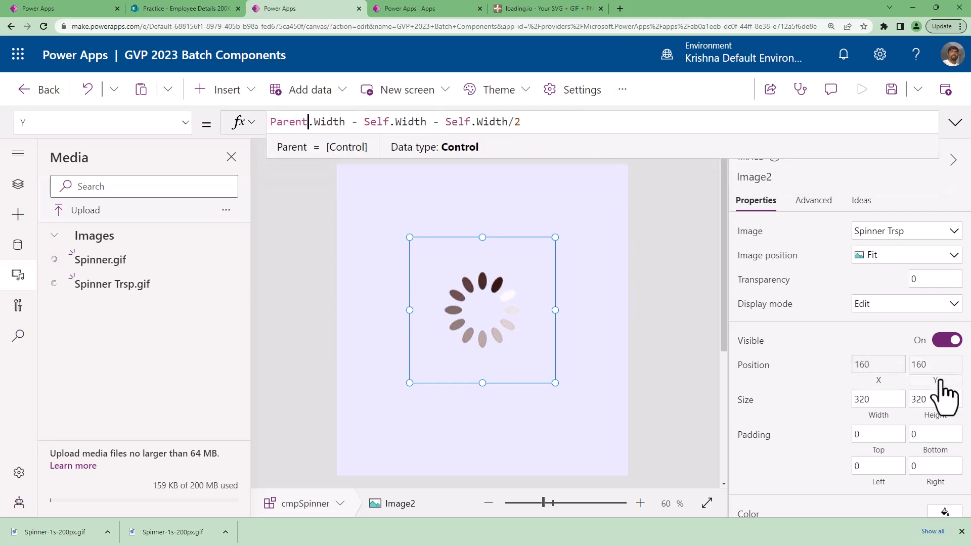
- Change the pasted Y formula to use heights: Parent.Height - Self.Height - Self.Height/2
key("ctrl+shift+Right")
type("H")
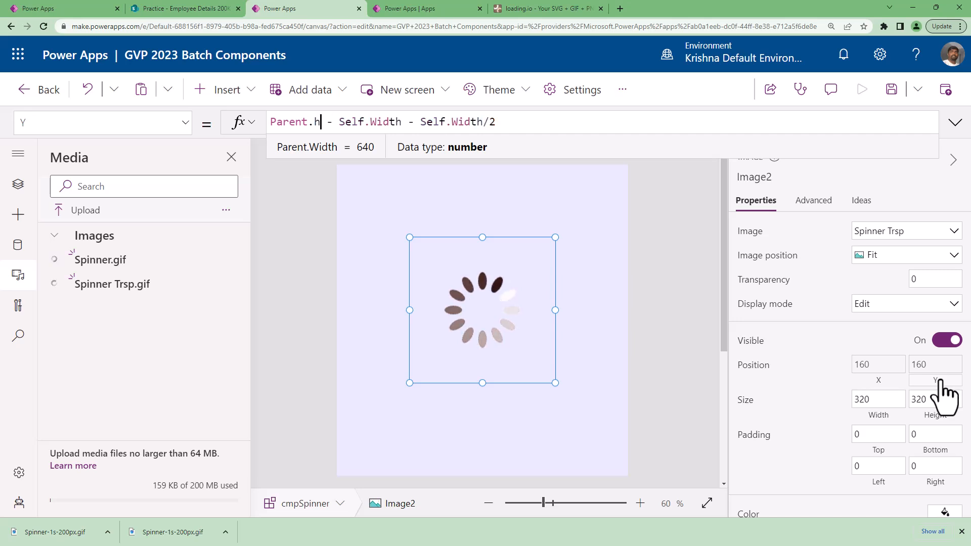
key("Tab")
key("ctrl+Right")
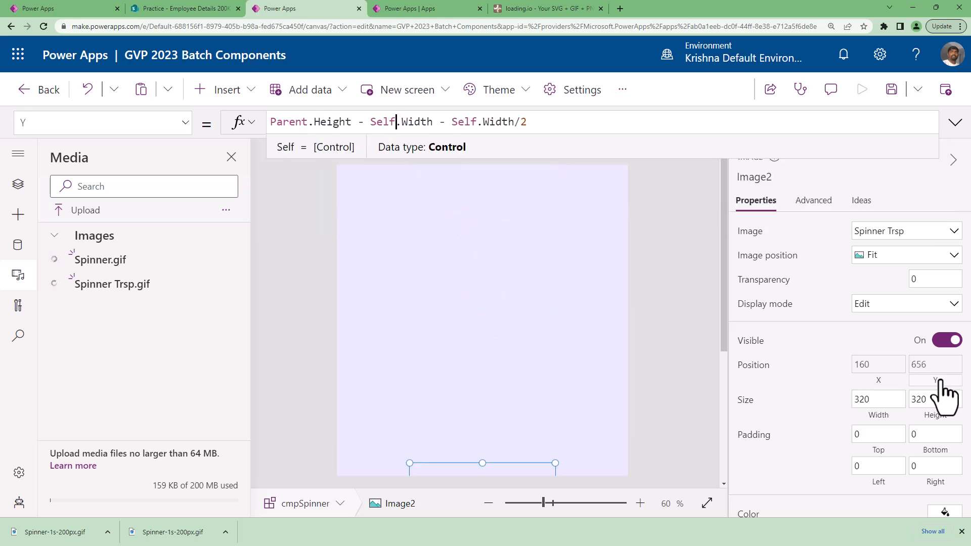
type("H")
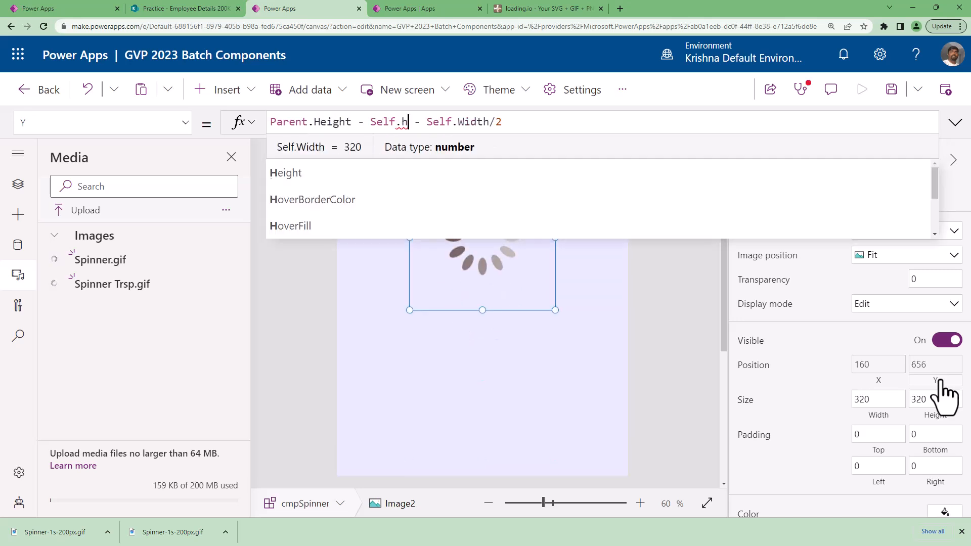
key("Tab")
key("End")
key("Left")
key("Left")
key("ctrl+shift+Left")
type("H")
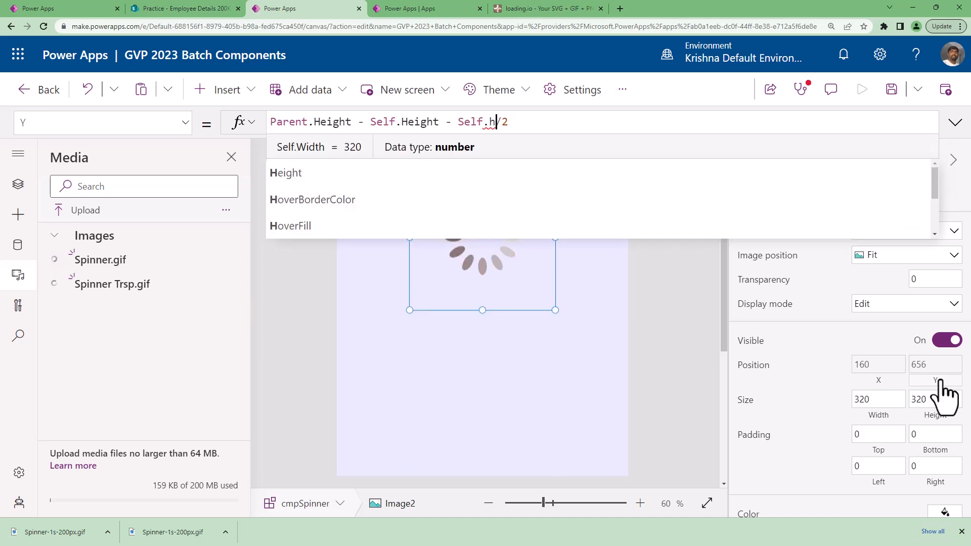
key("Tab")
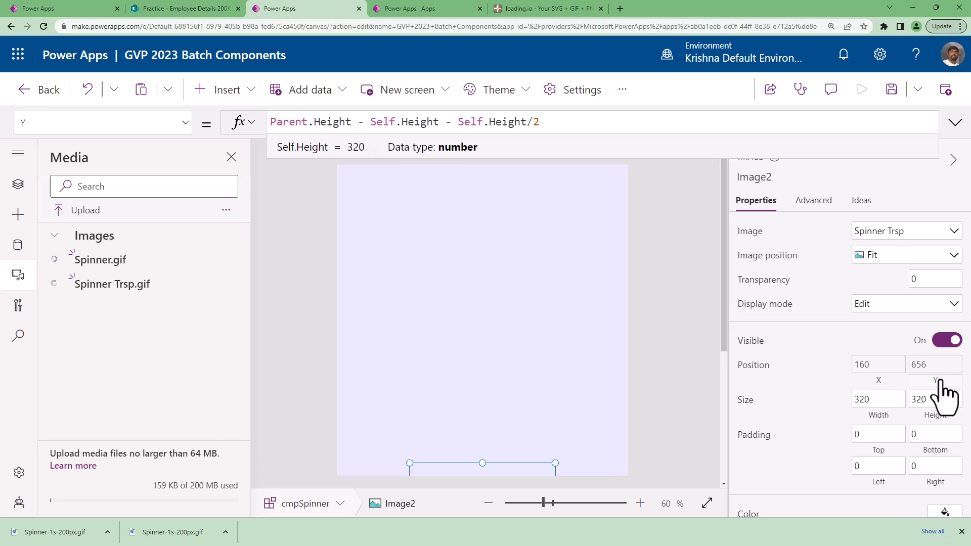
- Comment out the final - Self.Height/2 term of Image2's Y formula
key("End")
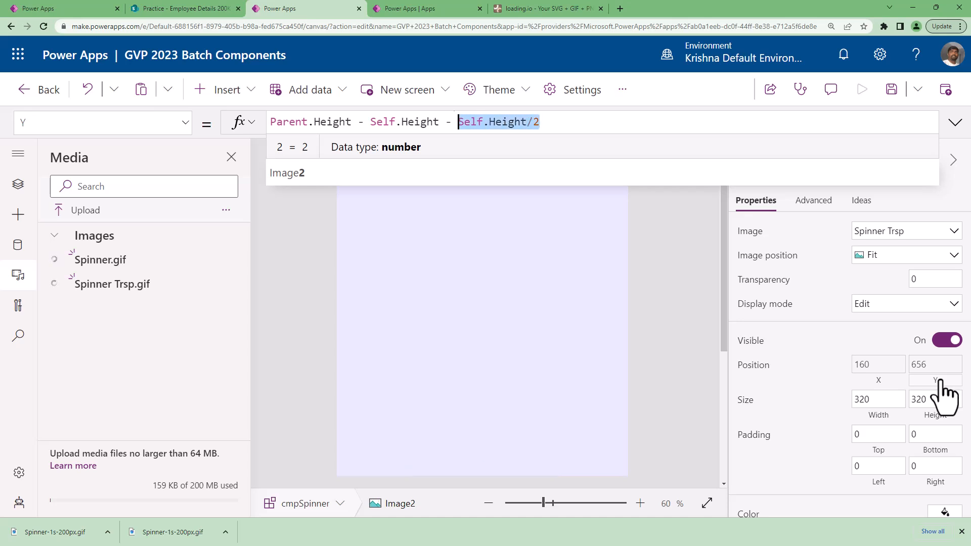
key("Left")
key("Left")
key("Right")
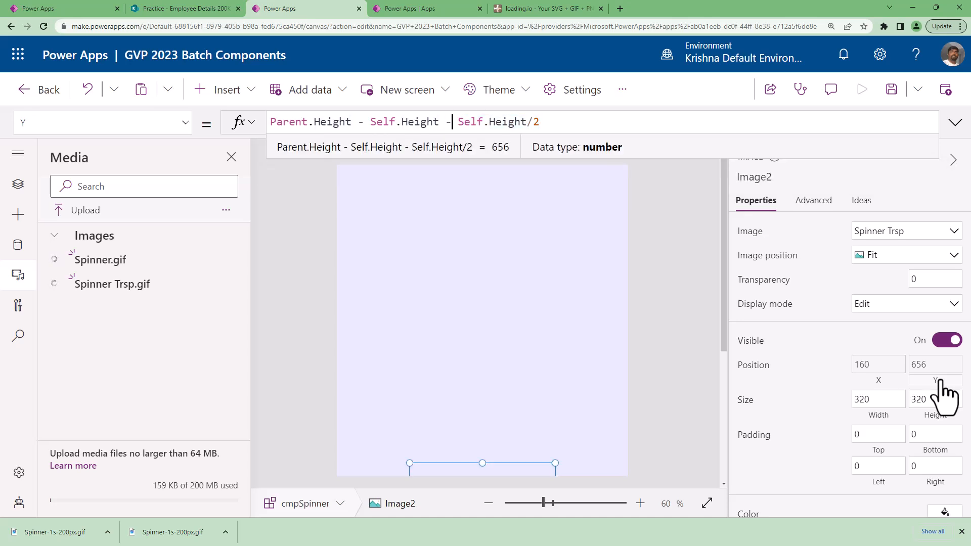
type("//")
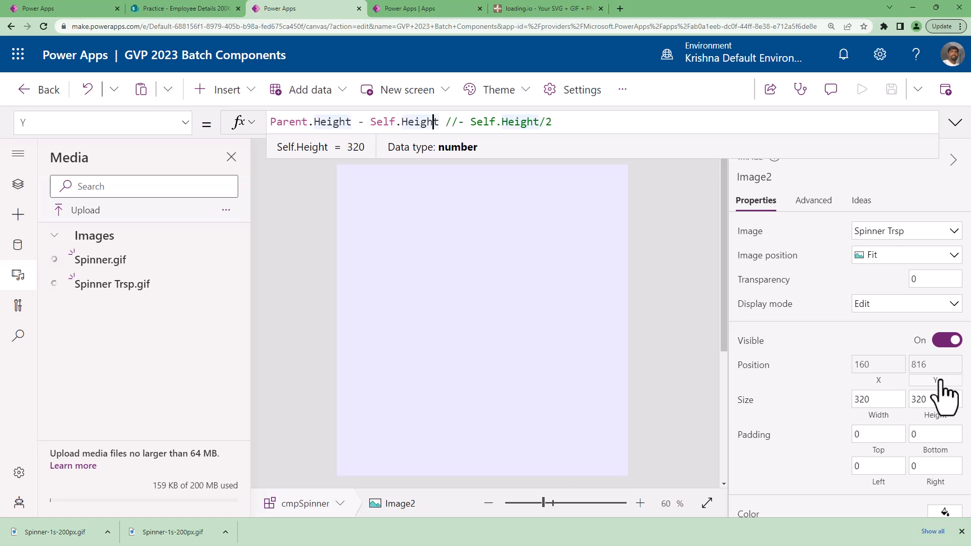
key("Left")
key("Left")
key("Left")
key("Left")
key("Left")
key("Left")
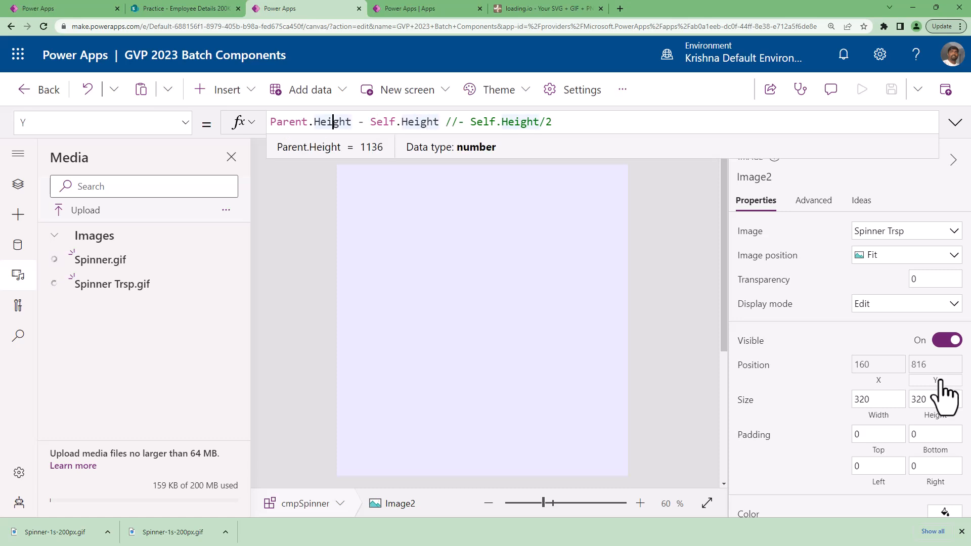
- Reselect Image2 under cmpSpinner in the component tree and set its Y position to Parent.Height/2 - Self.Height
left_click(124, 294)
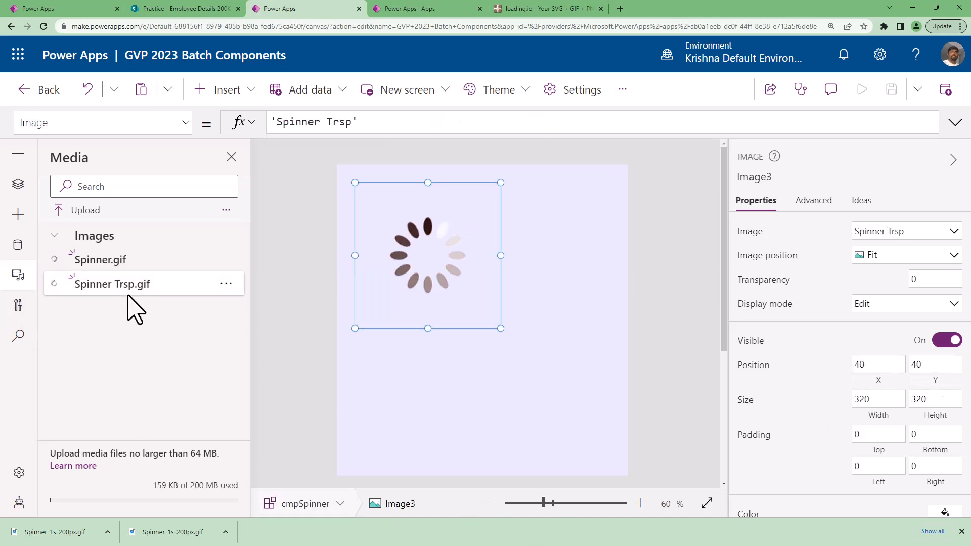
key("Delete")
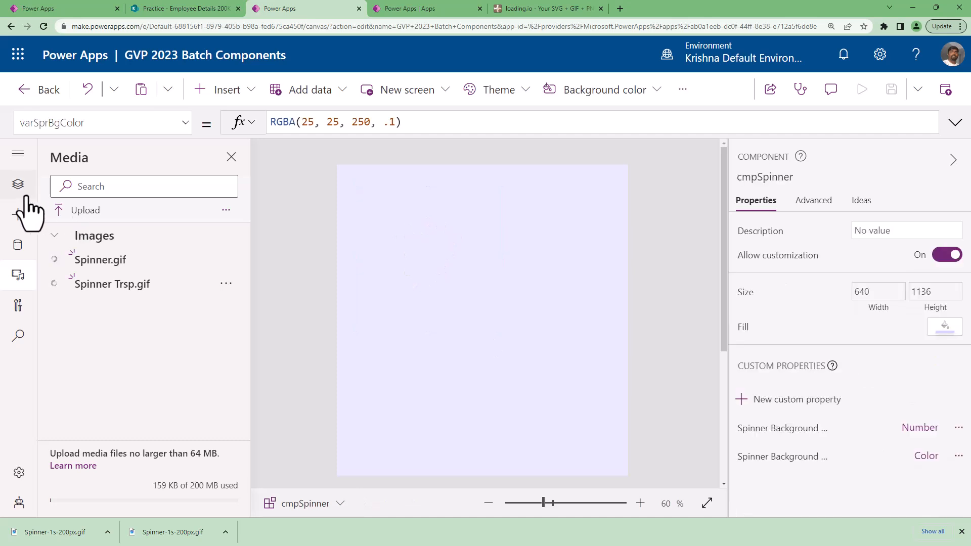
left_click(17, 184)
left_click(121, 314)
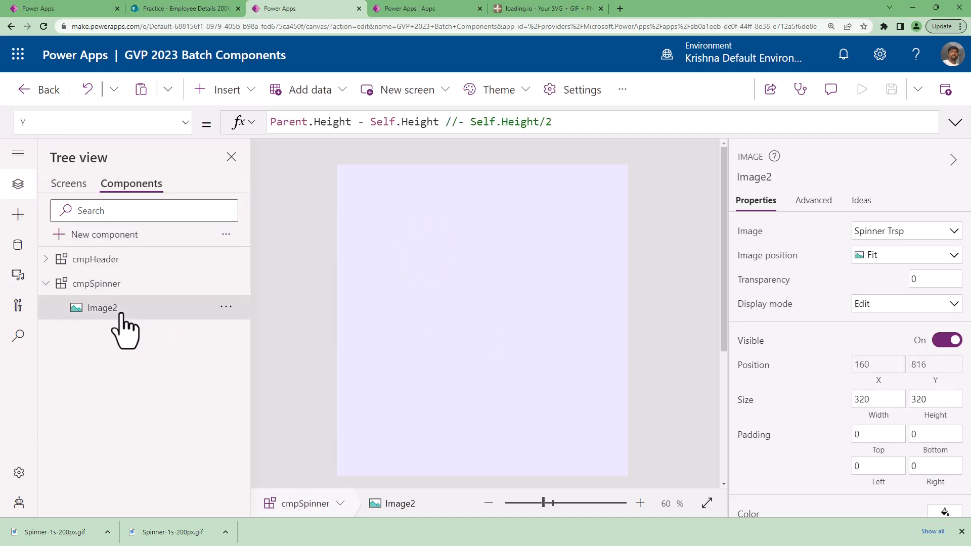
left_click(45, 283)
left_click(46, 259)
left_click(46, 259)
left_click(46, 284)
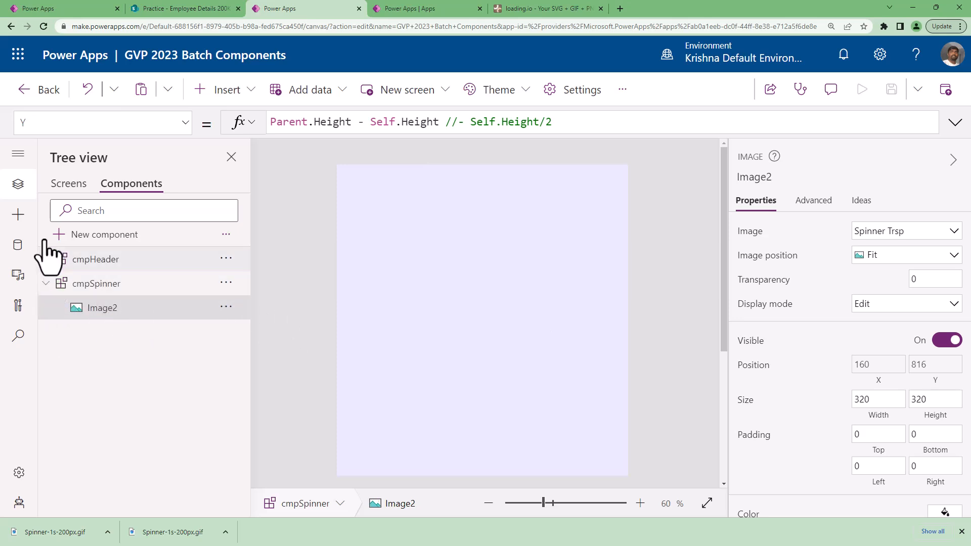
left_click(109, 291)
left_click(113, 309)
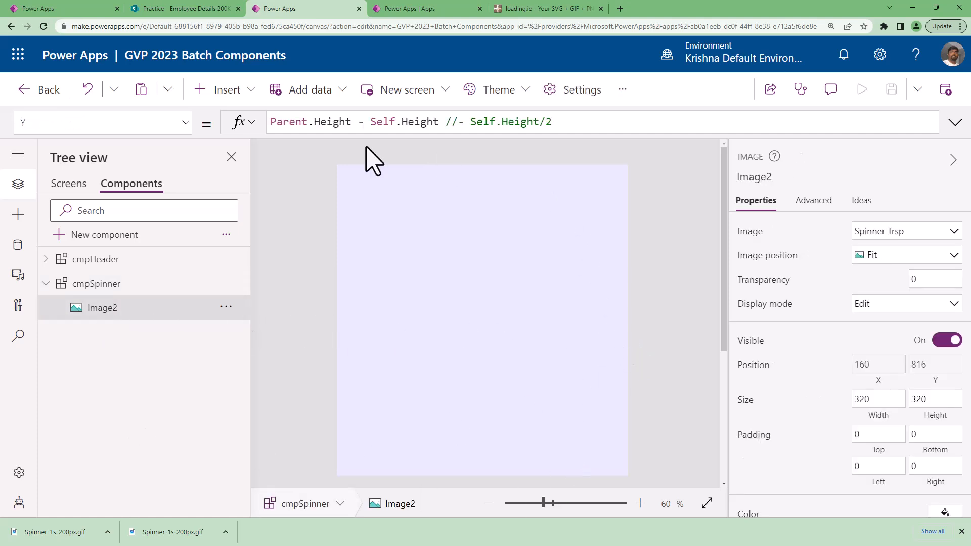
type("//")
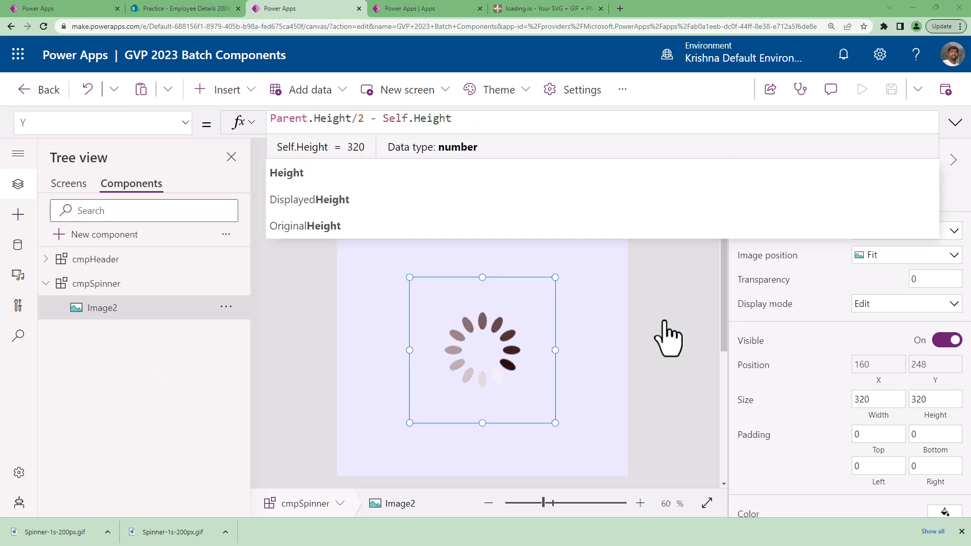
- Try dividing Self.Height by 2 in Image2's Y formula, and remove the division again
left_click_drag(364, 118, 252, 121)
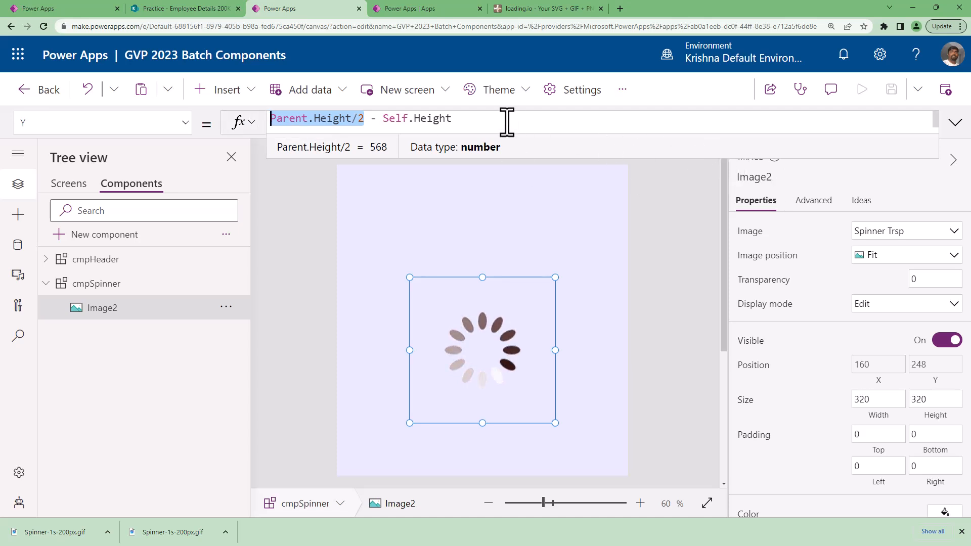
left_click(451, 120)
type("/")
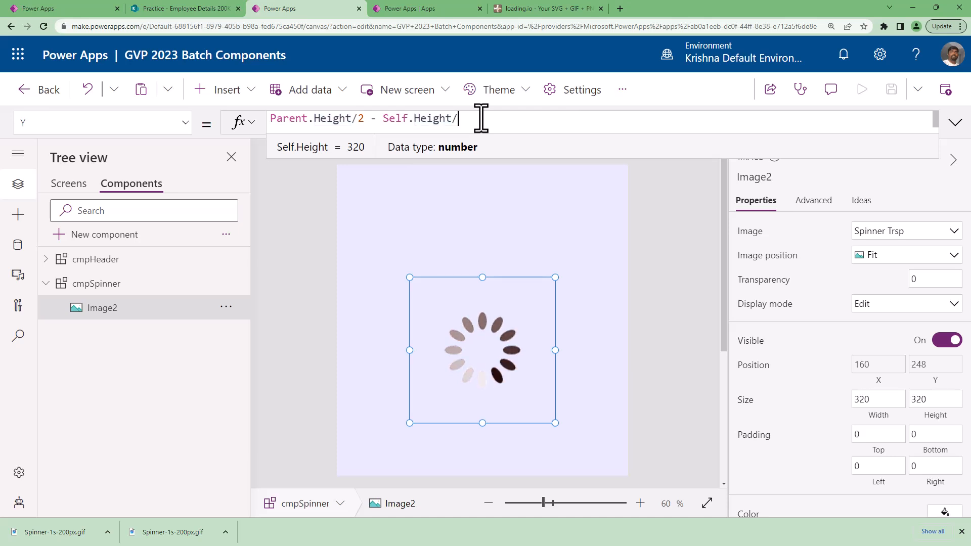
type("2")
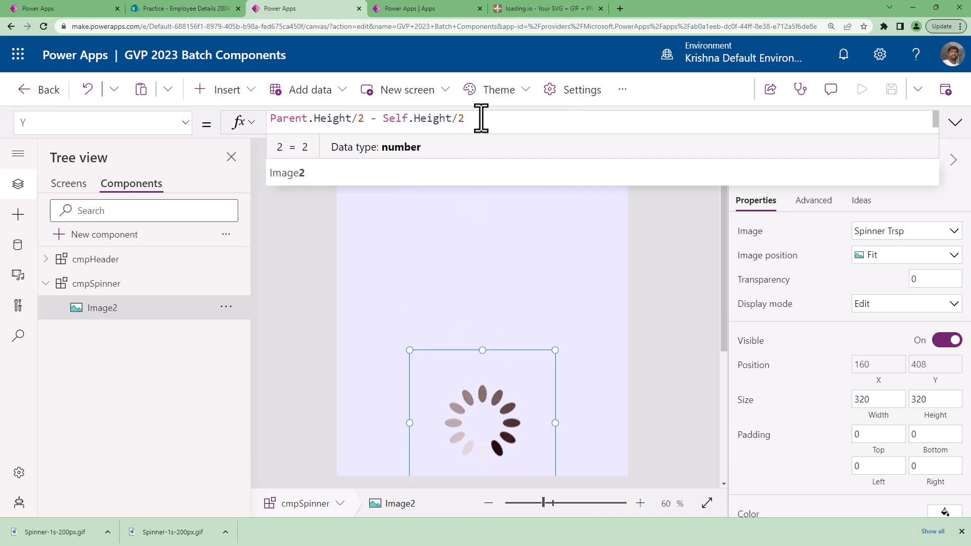
key("BackSpace")
key("BackSpace")
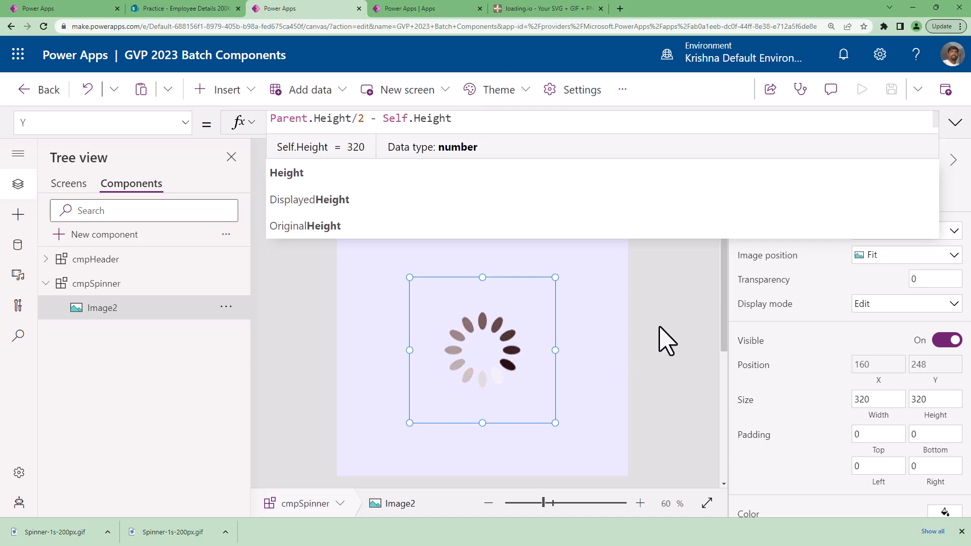
- Bind Image2's X position in cmpSpinner to the component's custom property with the formula cmpSpinner.varSprXPos
left_click(668, 340)
left_click(481, 362)
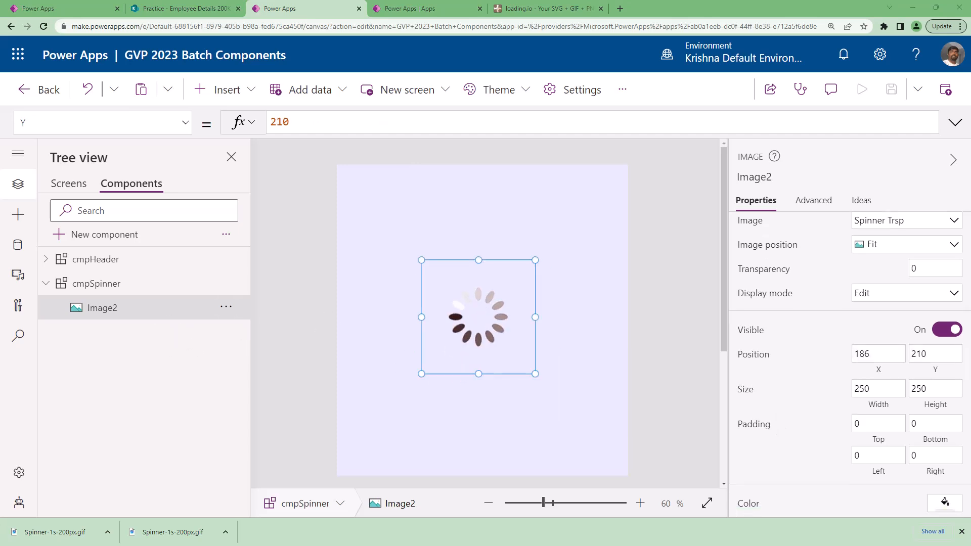
left_click(874, 370)
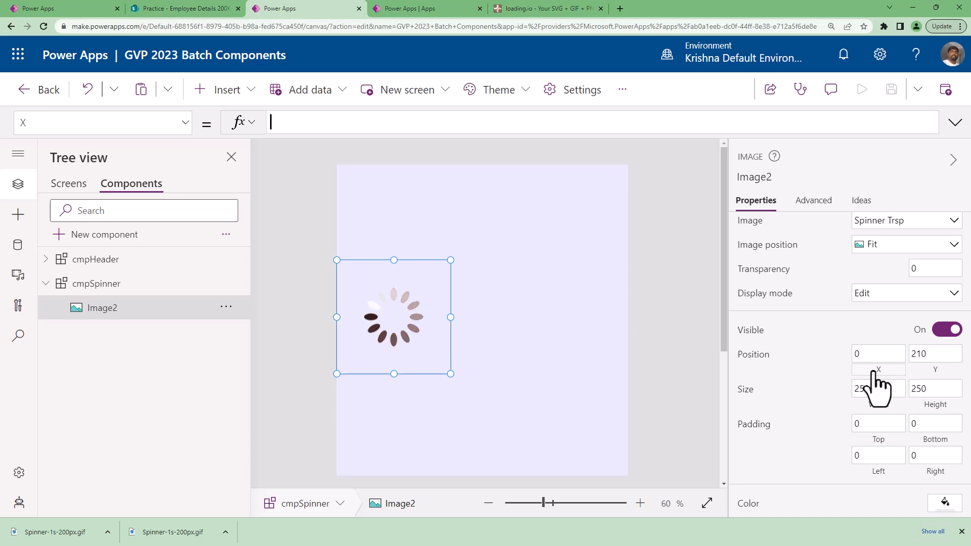
type("cmpS")
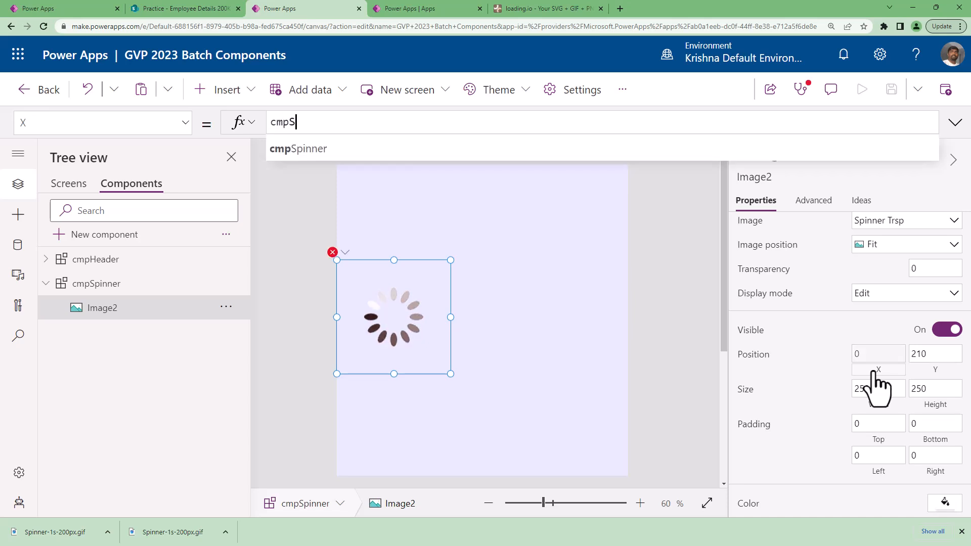
key("Tab")
type(".")
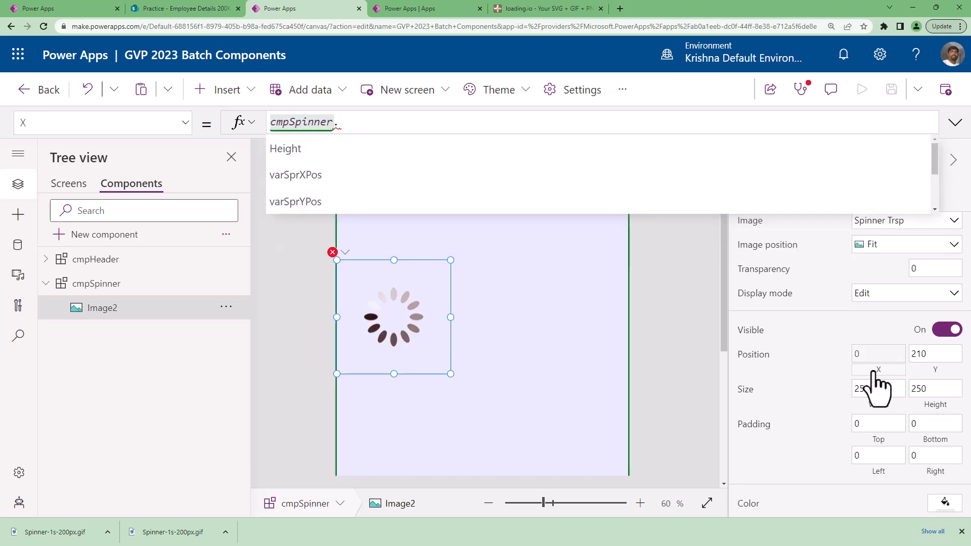
key("Down")
key("Down")
key("Tab")
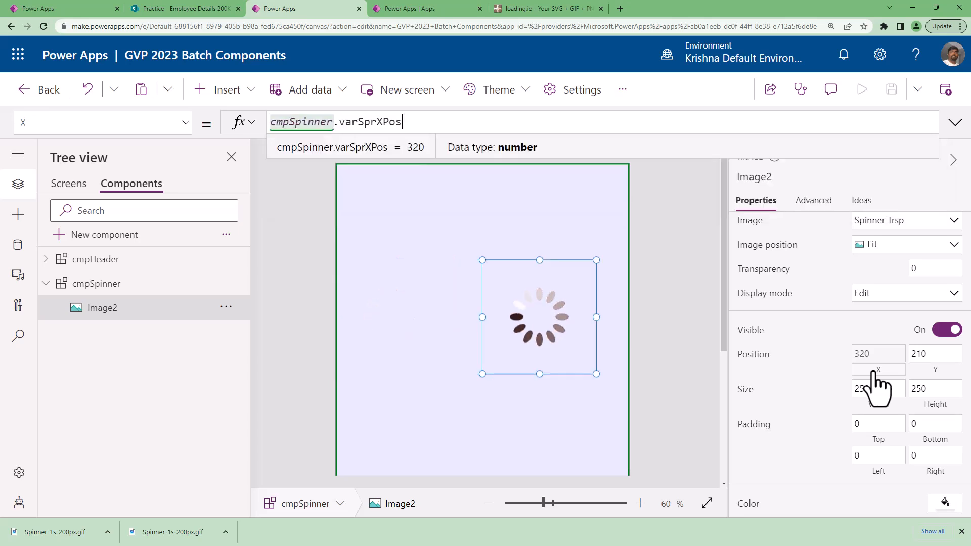
- Set Image2's Y position to the formula cmpSpinner.varSprYPos/2
left_click(933, 368)
key("BackSpace")
key("BackSpace")
key("BackSpace")
type("cmp")
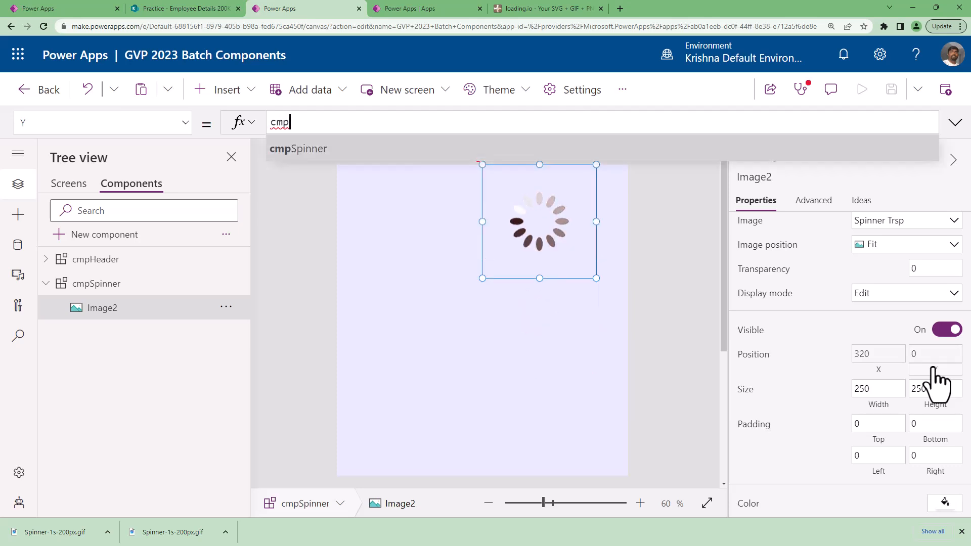
key("Tab")
type(".s")
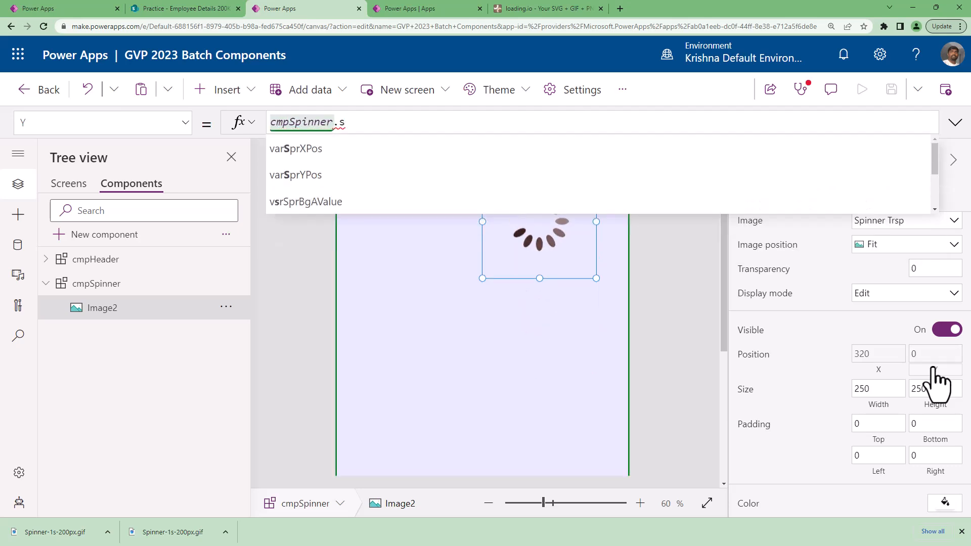
key("Down")
key("Tab")
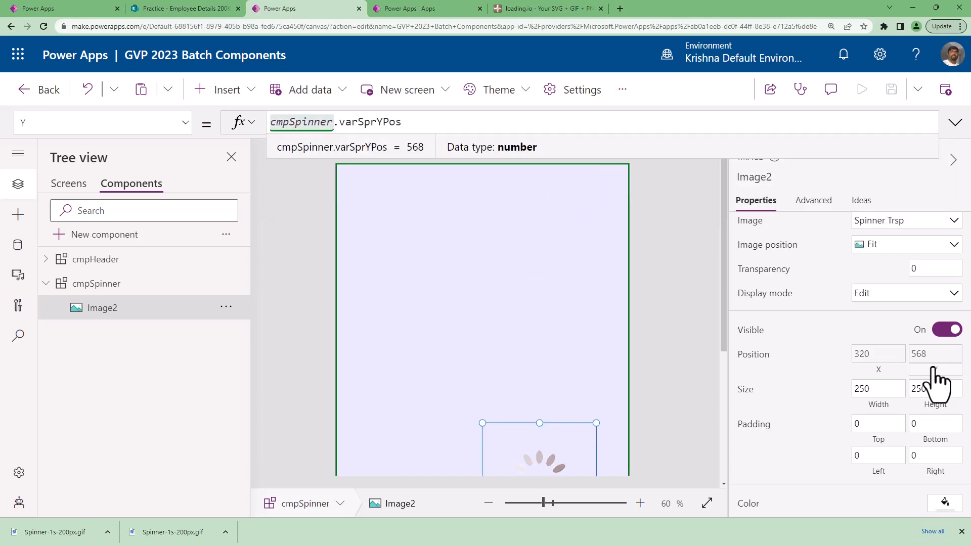
type("/2")
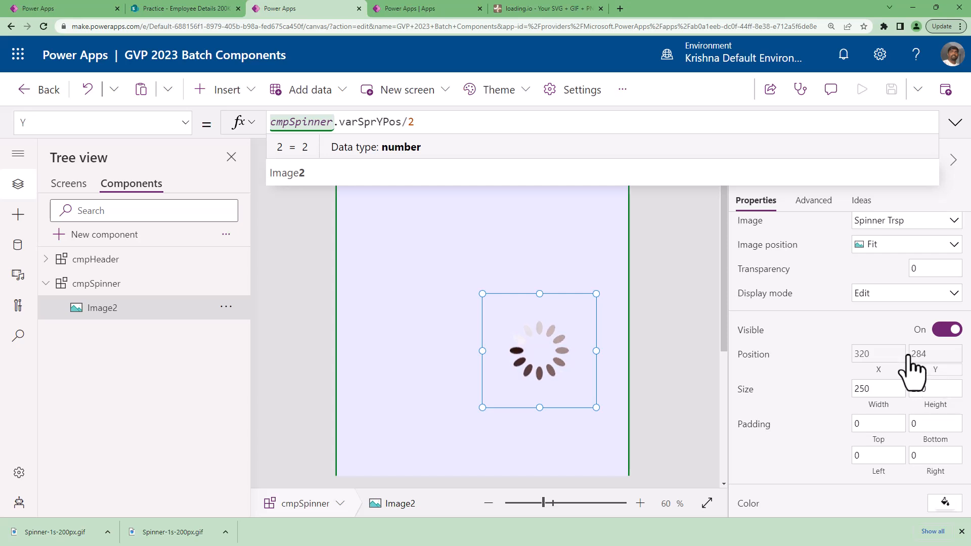
- Halve Image2's X formula so it reads cmpSpinner.varSprXPos/2
left_click(877, 354)
type("/2")
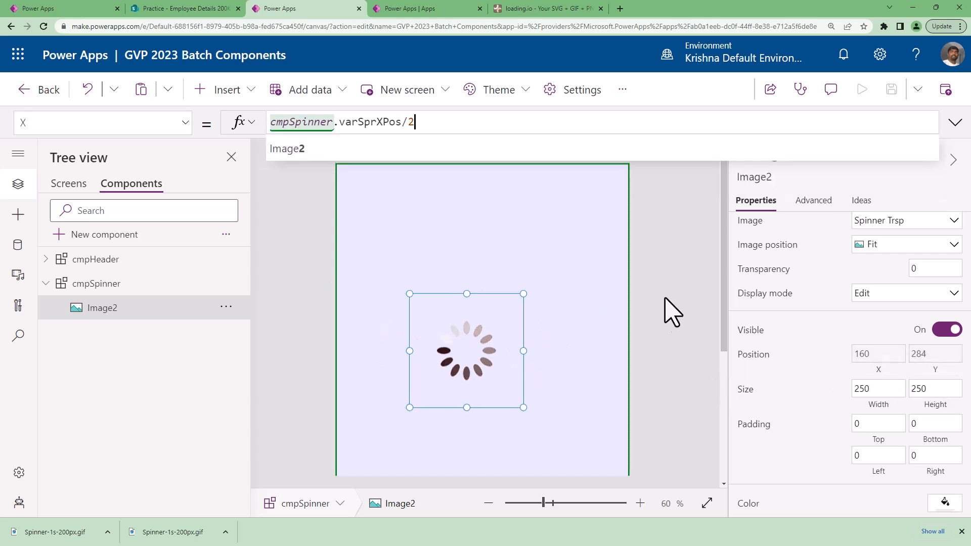
left_click(672, 285)
left_click(503, 365)
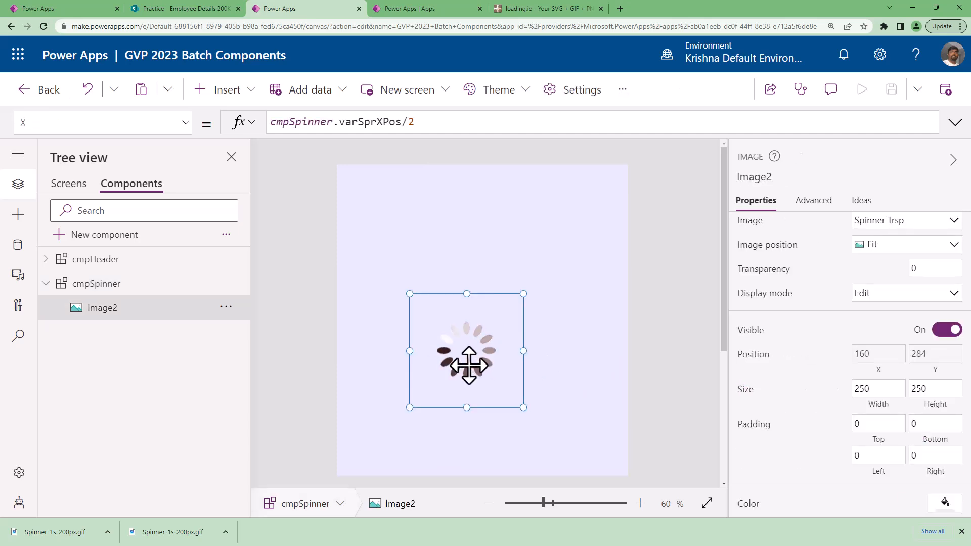
left_click(668, 327)
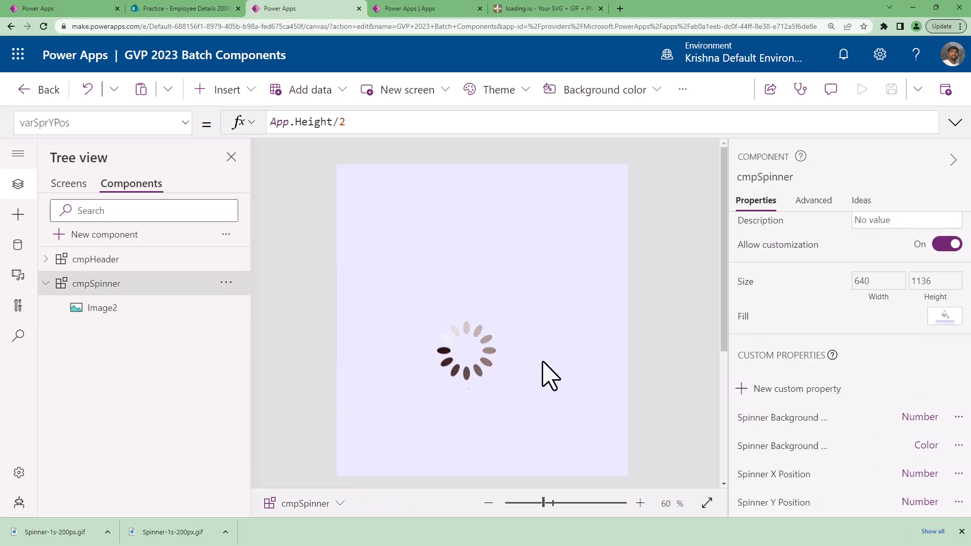
- Rename Image2 under cmpSpinner as imgSpinner
double_click(104, 314)
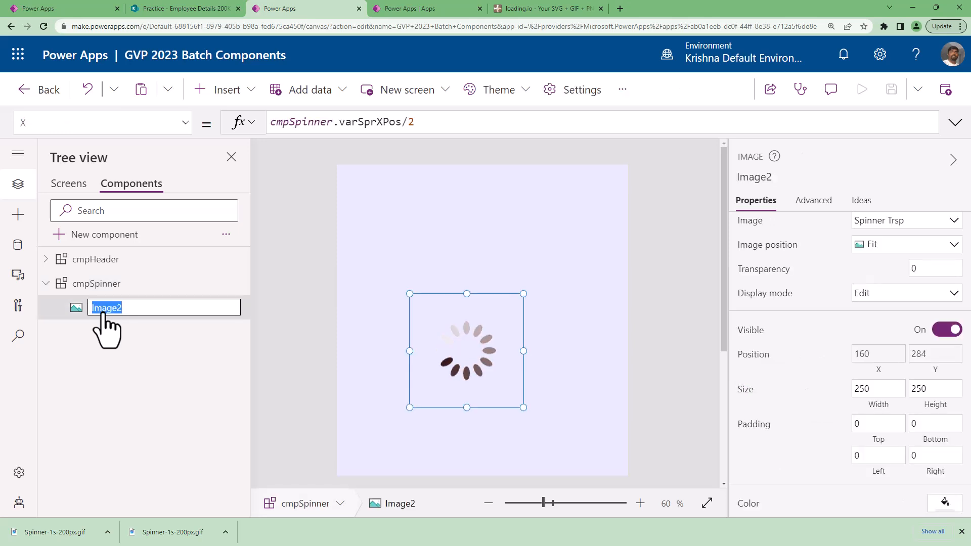
type("imgSpinner")
key("Return")
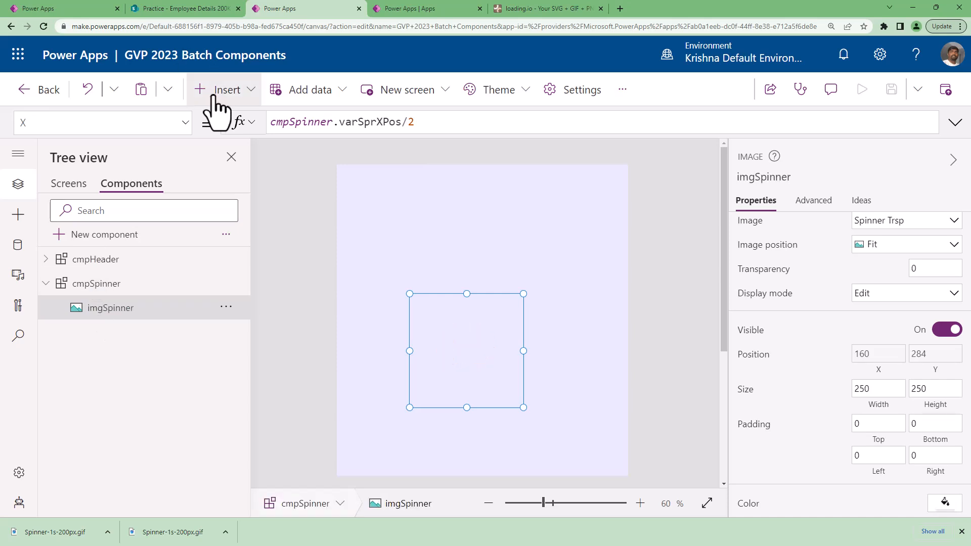
- Insert a text label into cmpSpinner and move it down to about X 50, Y 464
left_click(217, 91)
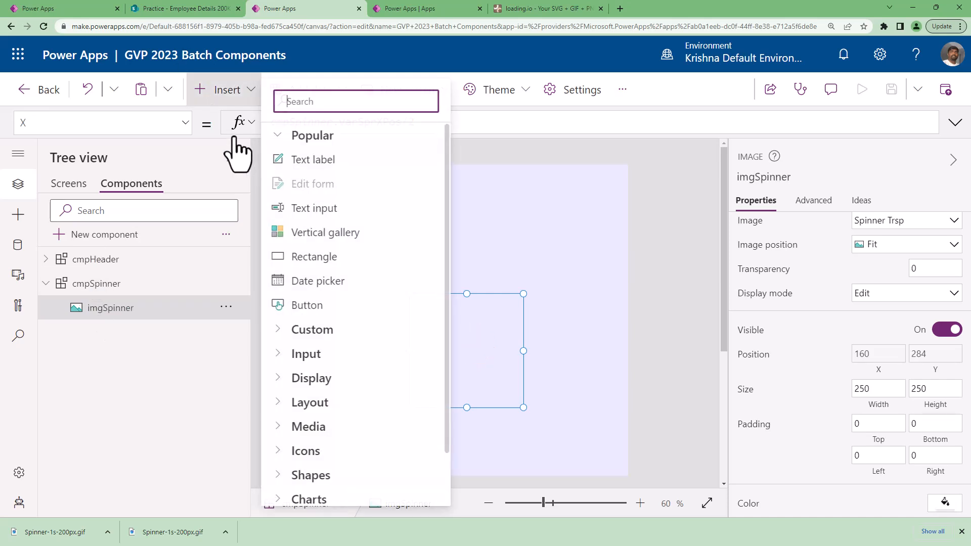
left_click(288, 160)
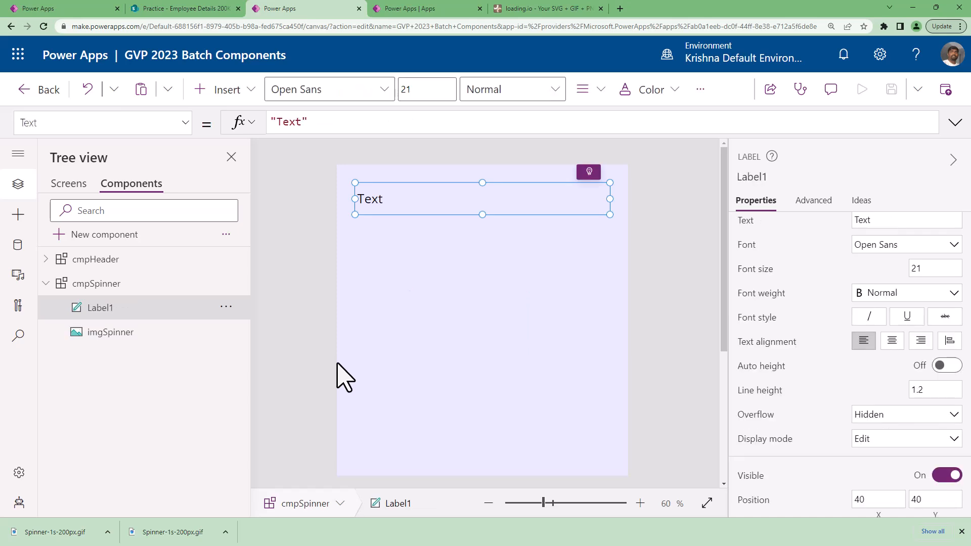
left_click_drag(420, 208, 425, 397)
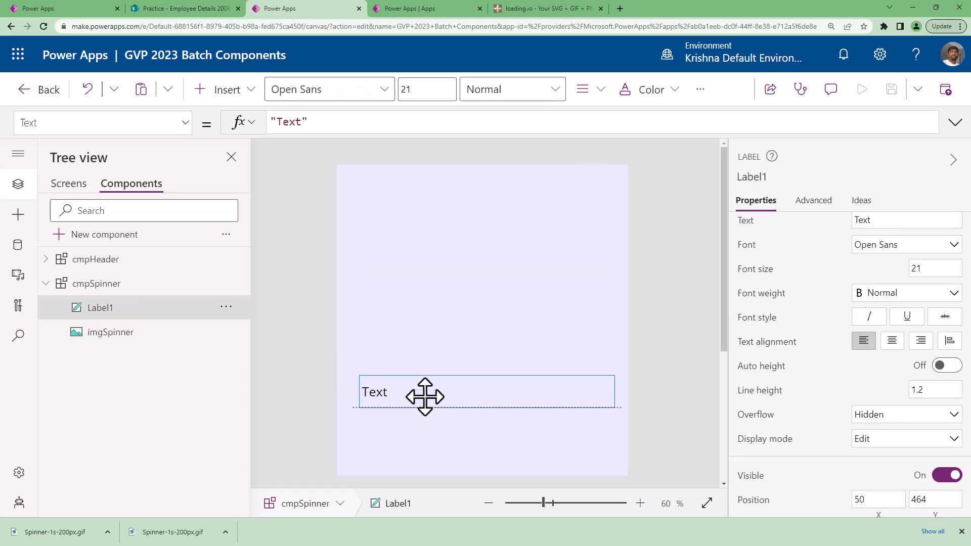
- Place Label1 directly below the spinner image by setting its Y position to imgSpinner.Y + imgSpinner.Height
double_click(87, 334)
key("ctrl+c")
left_click(112, 309)
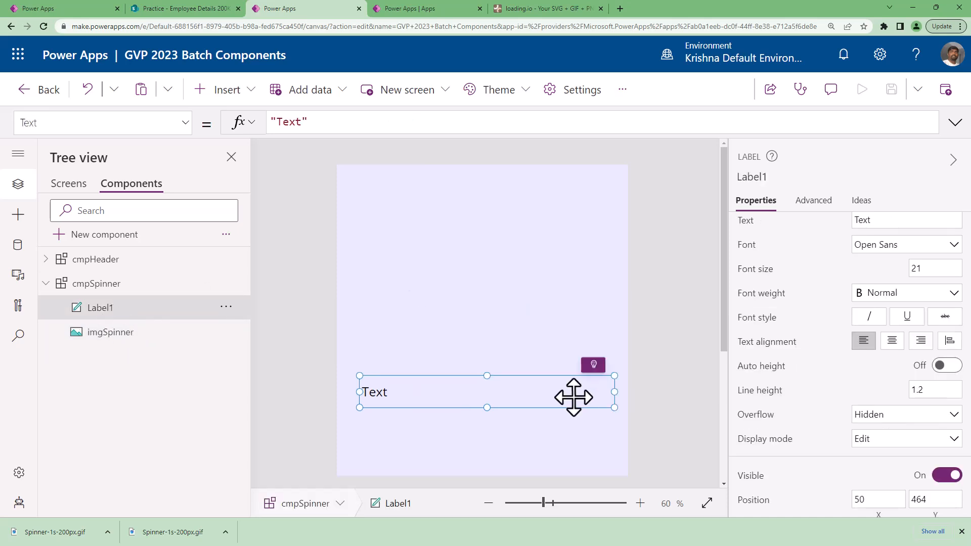
scroll(900, 466, "down", 2)
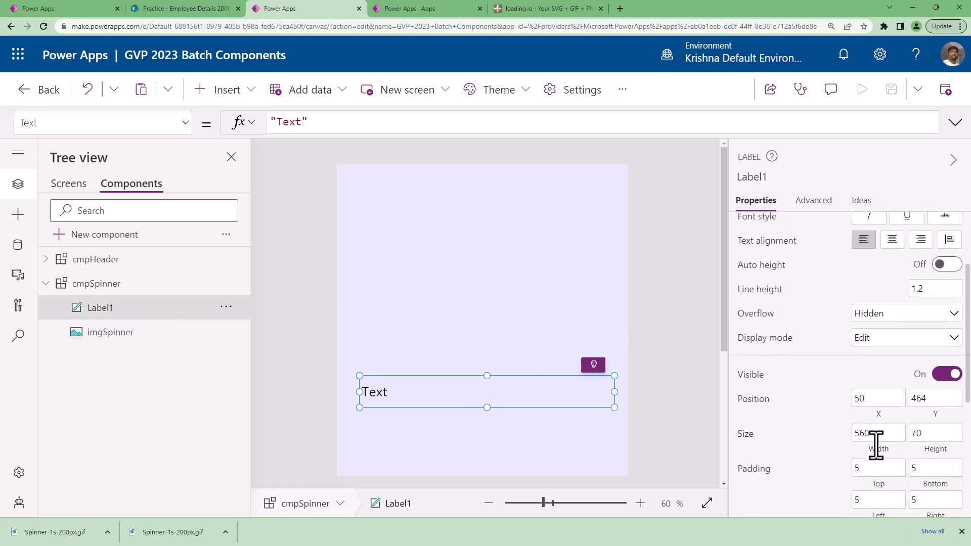
left_click(937, 414)
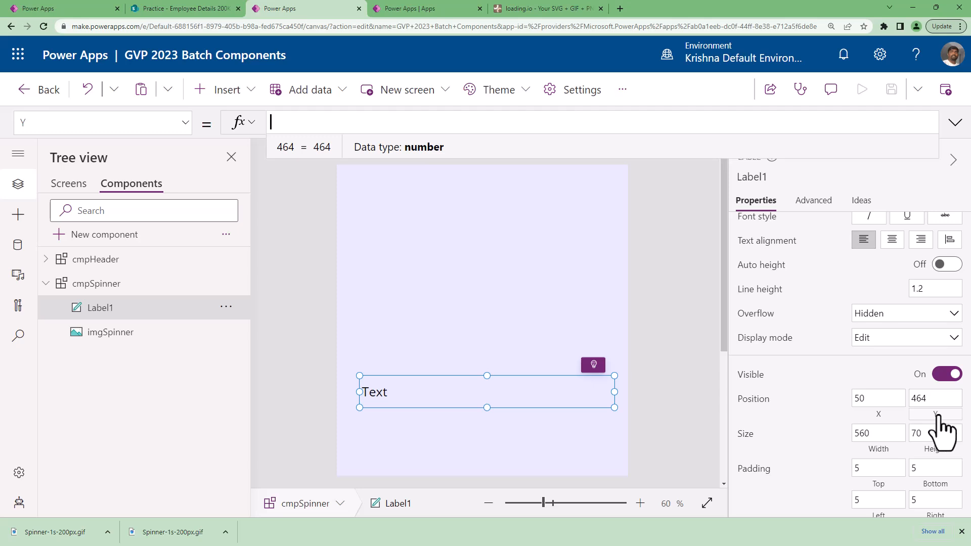
key("ctrl+v")
type(".Y + ")
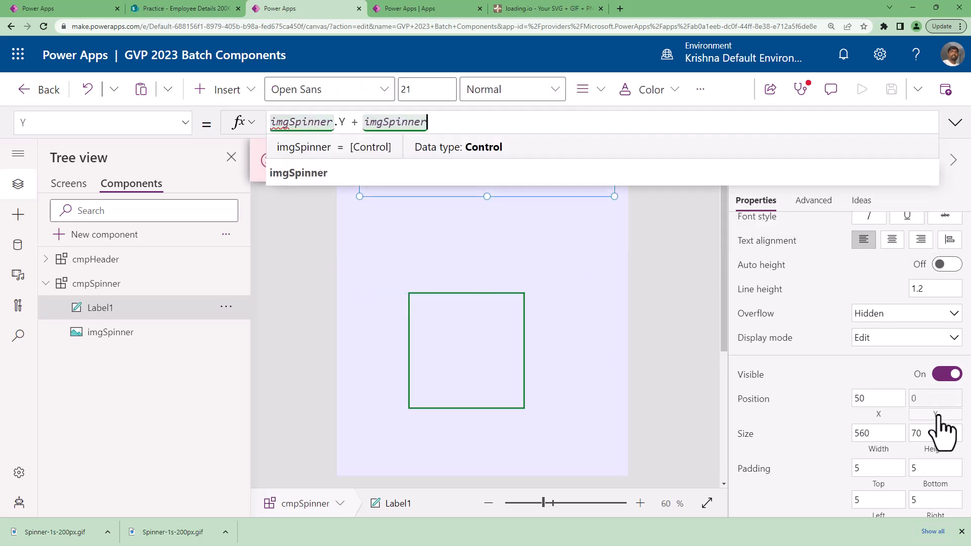
type(".H")
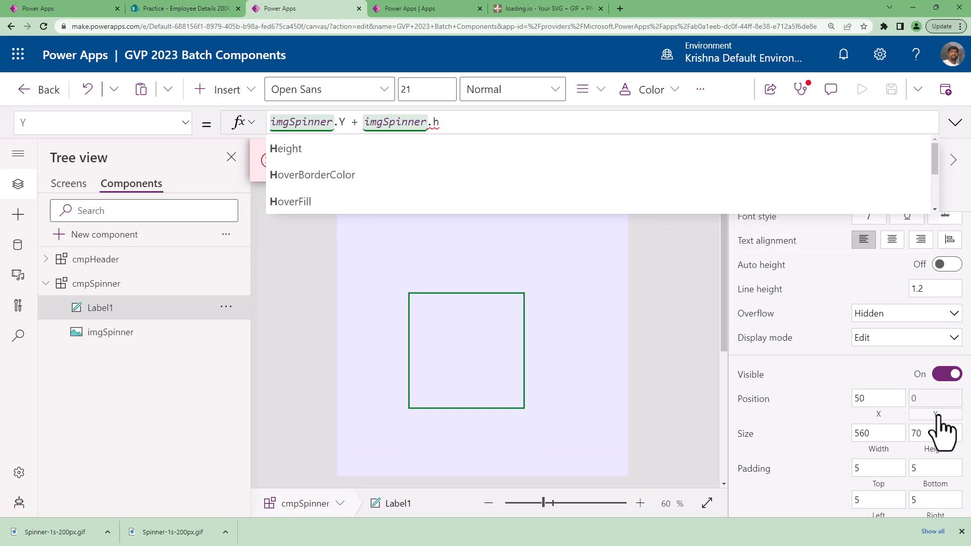
key("Tab")
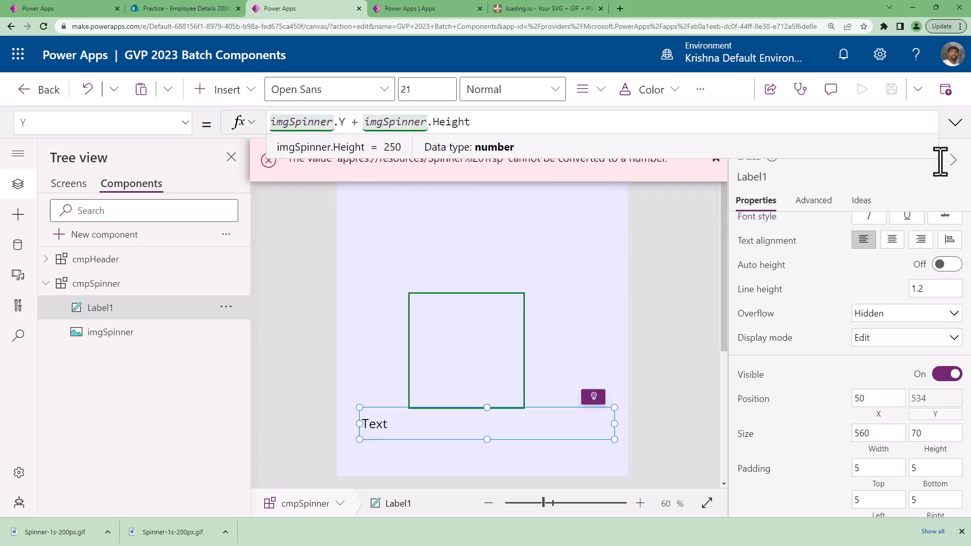
left_click(716, 159)
- Center Label1's text and change it to "User Operation is performaing"
left_click(892, 240)
scroll(815, 348, "up", 3)
left_click(879, 231)
key("ctrl+a")
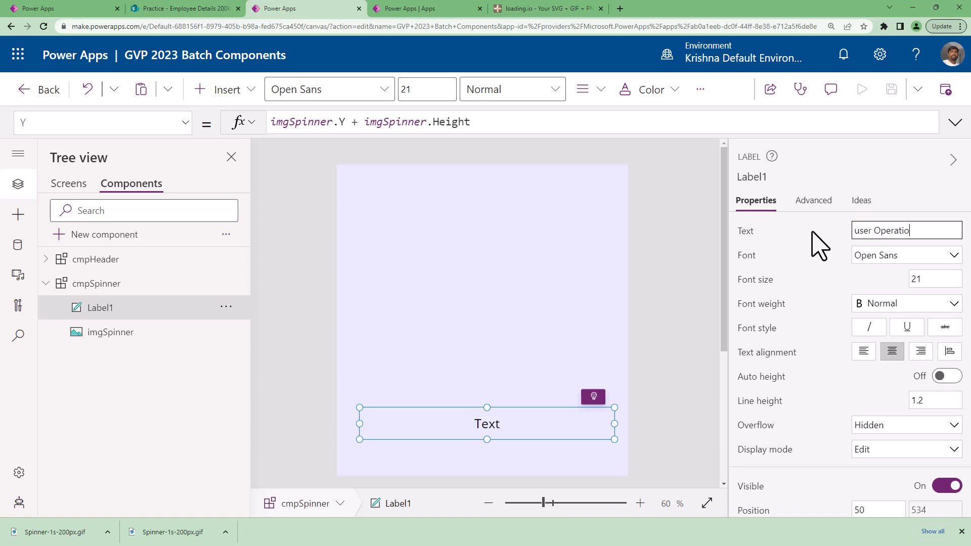
type("user Operation is performa")
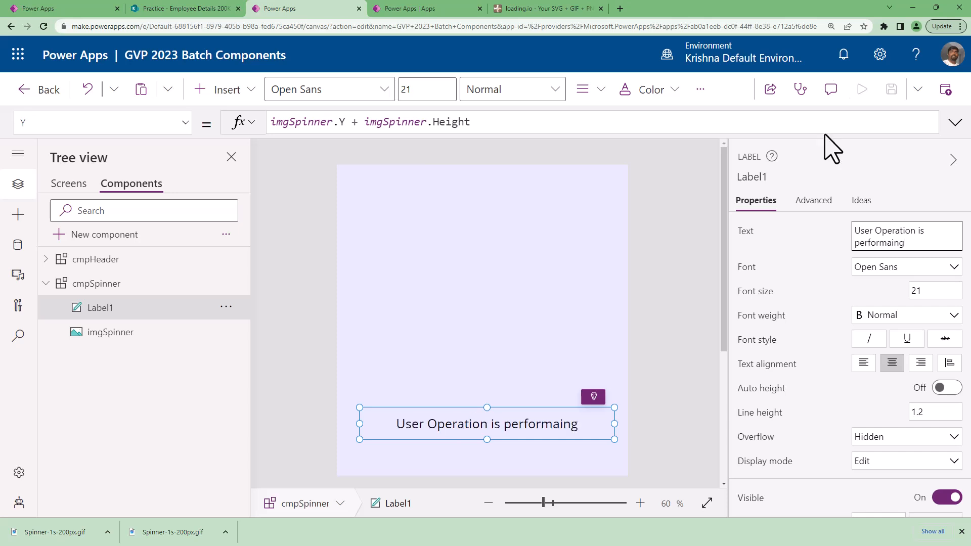
left_click(665, 372)
left_click(537, 420)
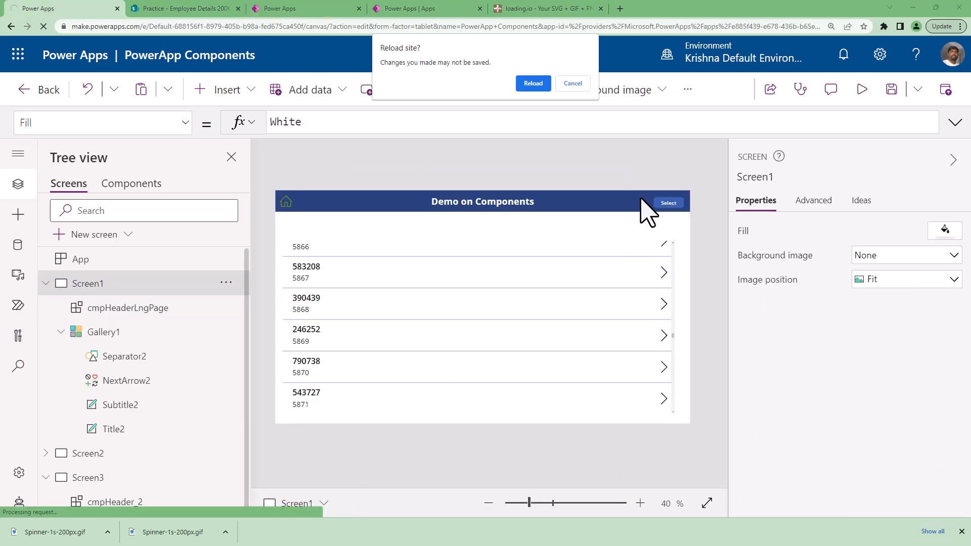
- Reload the PowerApp Components app and apply the available update of the GVP 2023 Batch Components library
left_click(538, 84)
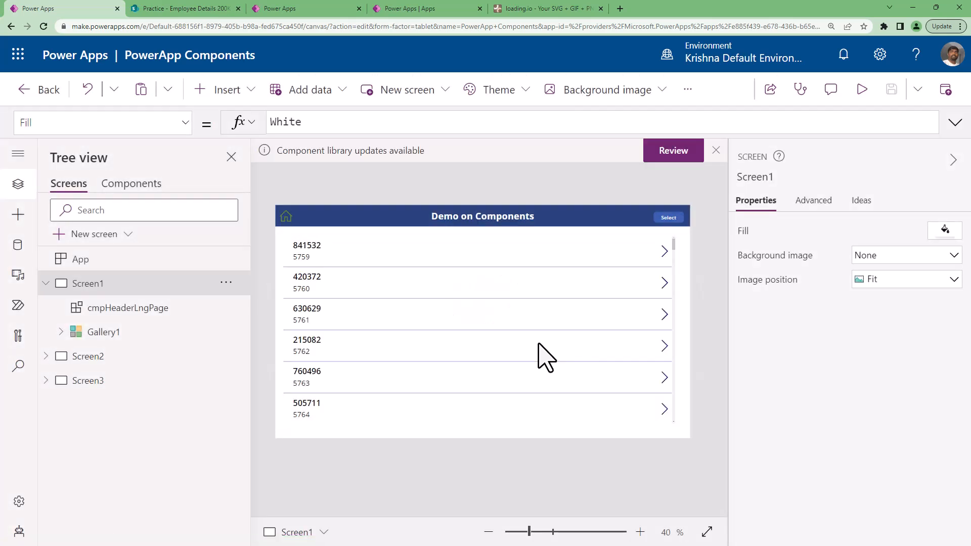
left_click(700, 155)
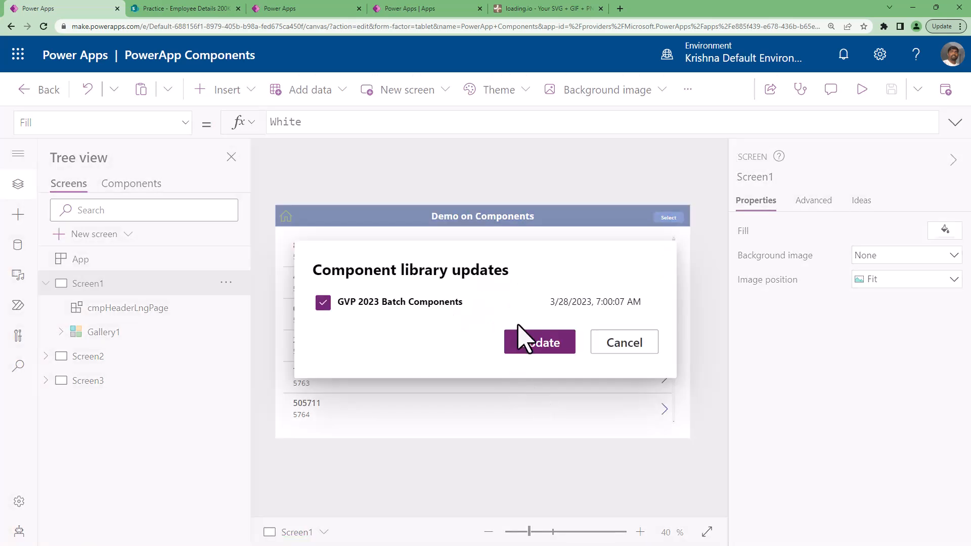
left_click(542, 346)
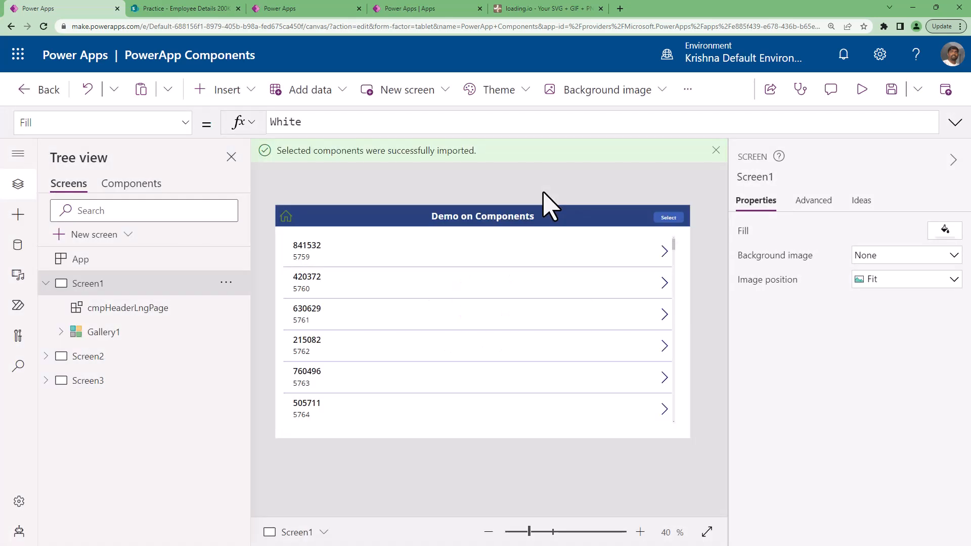
left_click(716, 150)
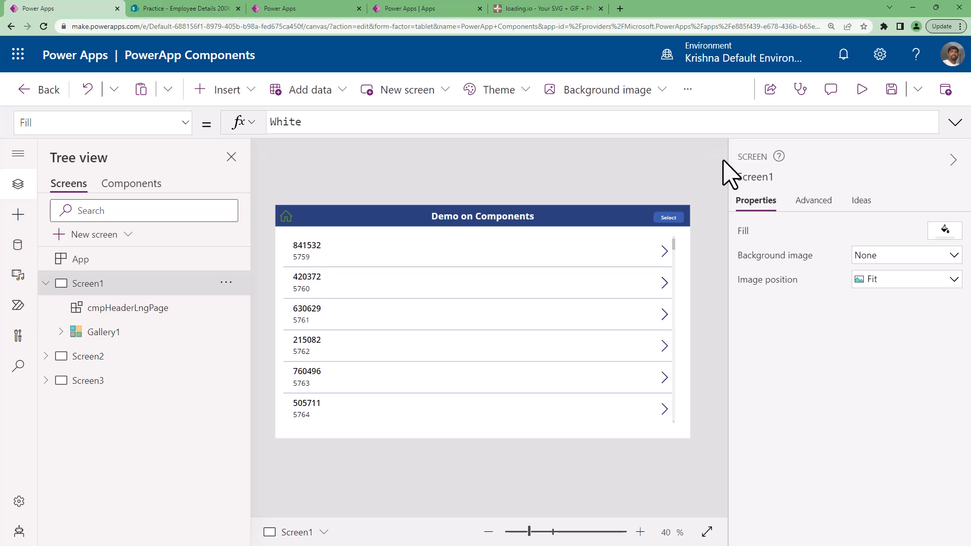
- Import cmpSpinner from the GVP 2023 Batch Components library and insert it onto Screen1
left_click(19, 215)
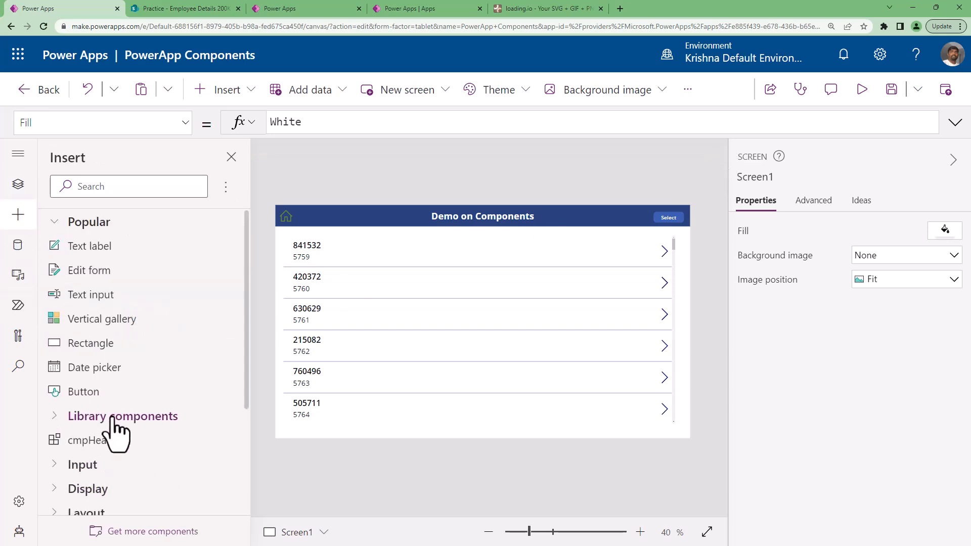
scroll(151, 423, "down", 3)
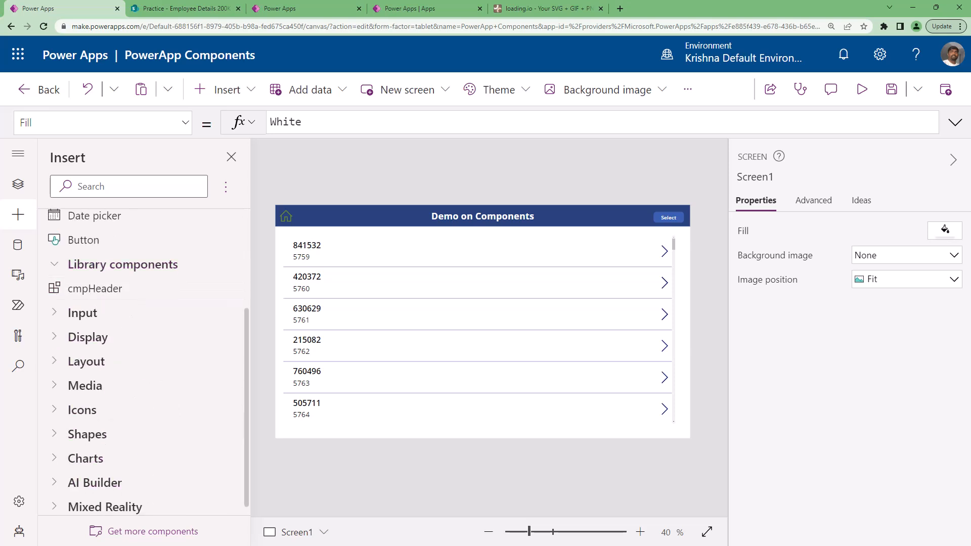
left_click(150, 540)
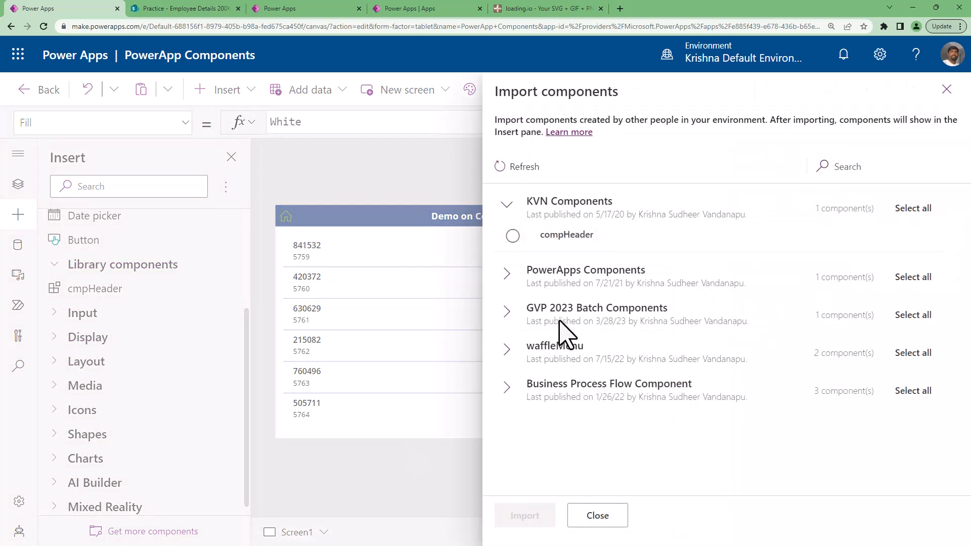
left_click(508, 314)
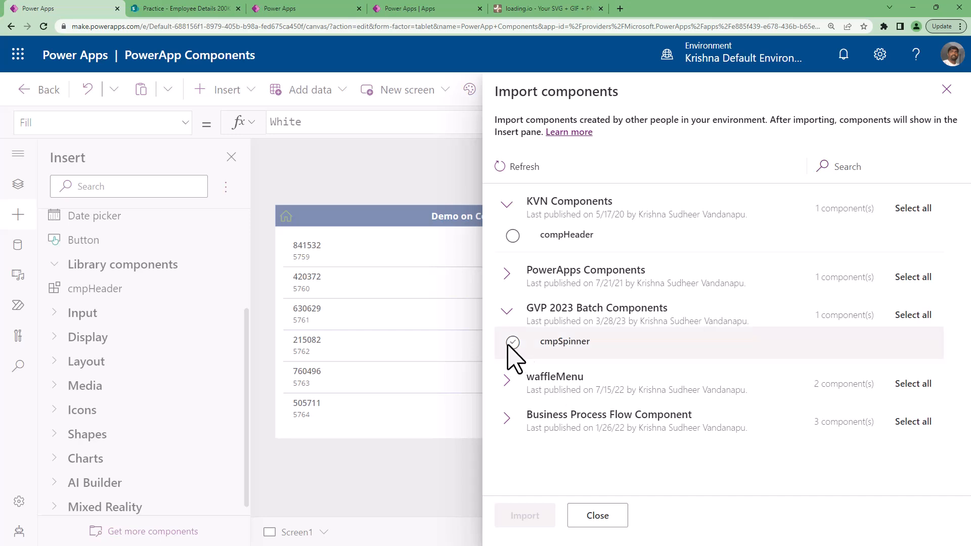
left_click(562, 348)
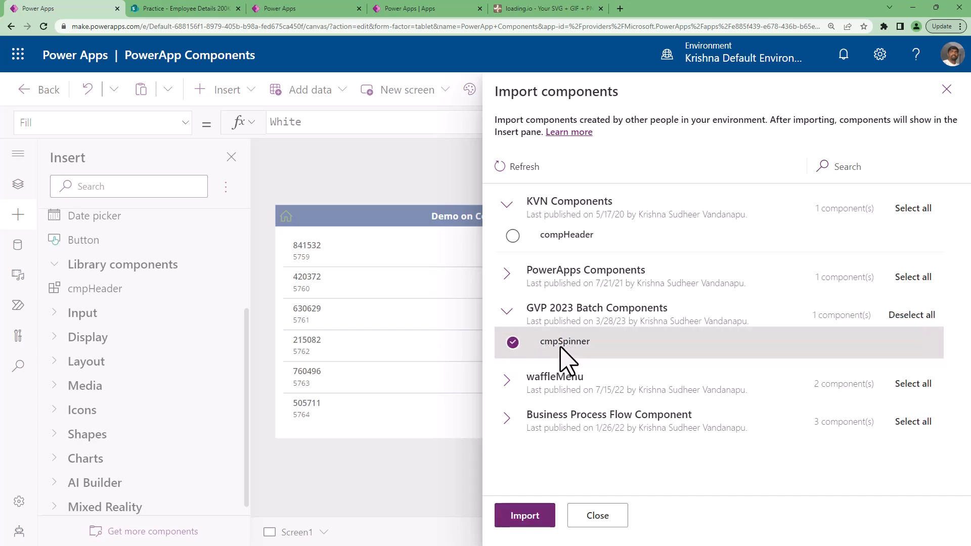
left_click(528, 521)
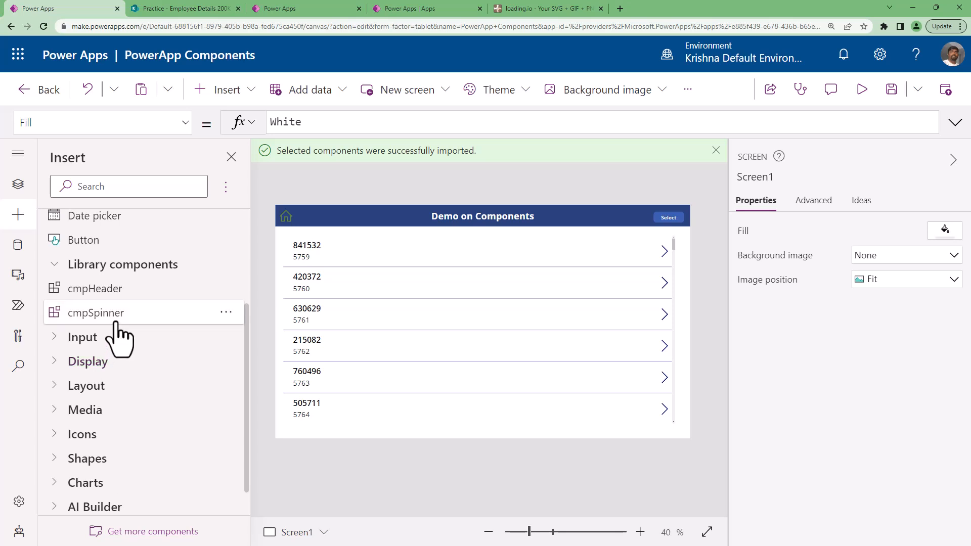
left_click(116, 320)
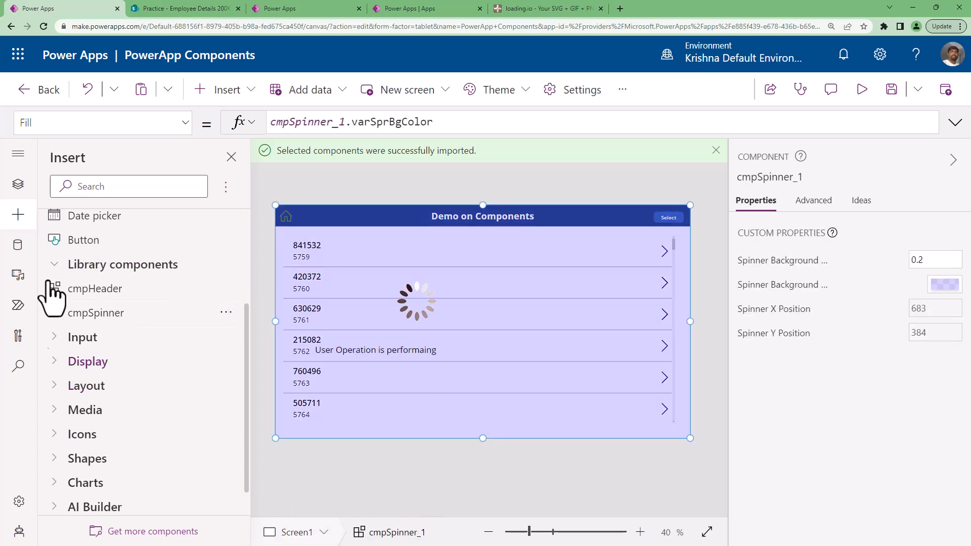
- Set the inserted spinner's background color to light gray EDEDED with an alpha of 20
left_click(18, 186)
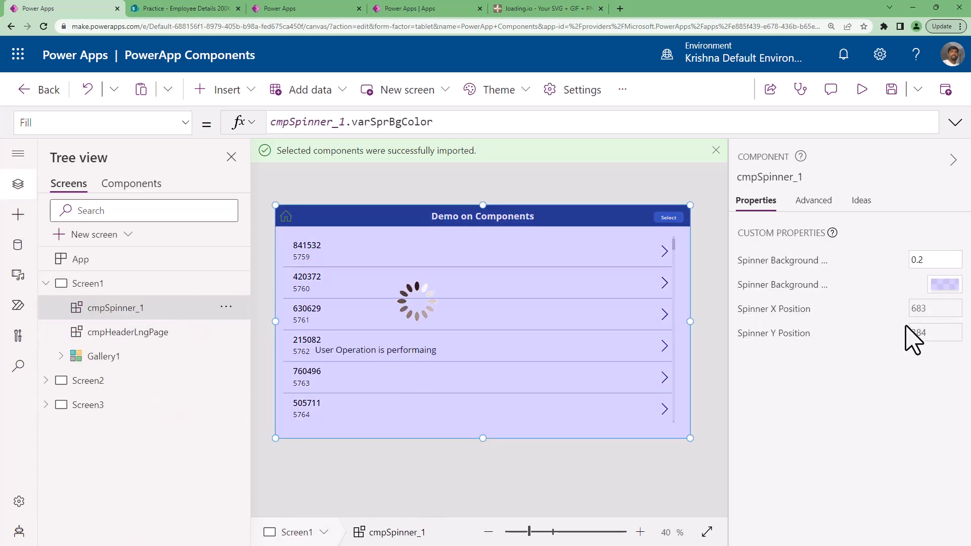
left_click(942, 284)
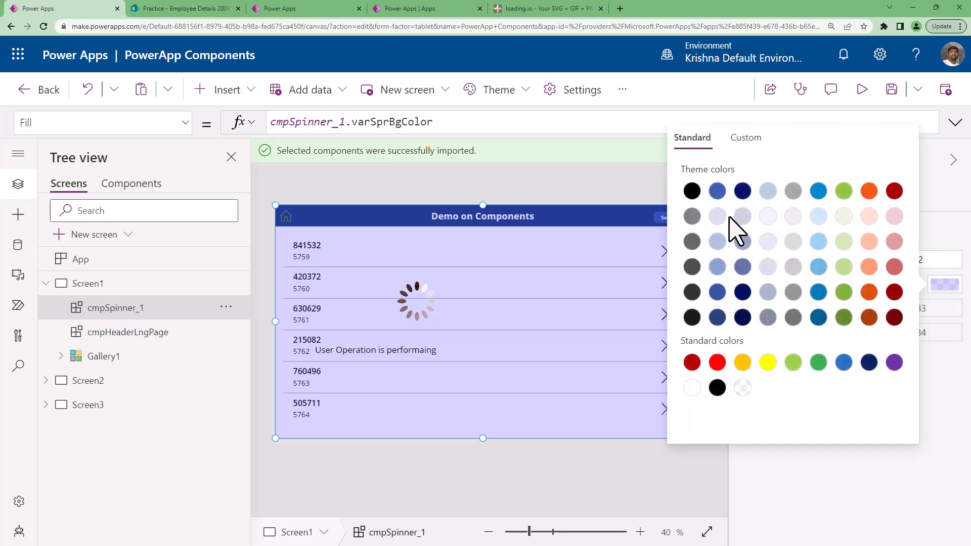
left_click(794, 216)
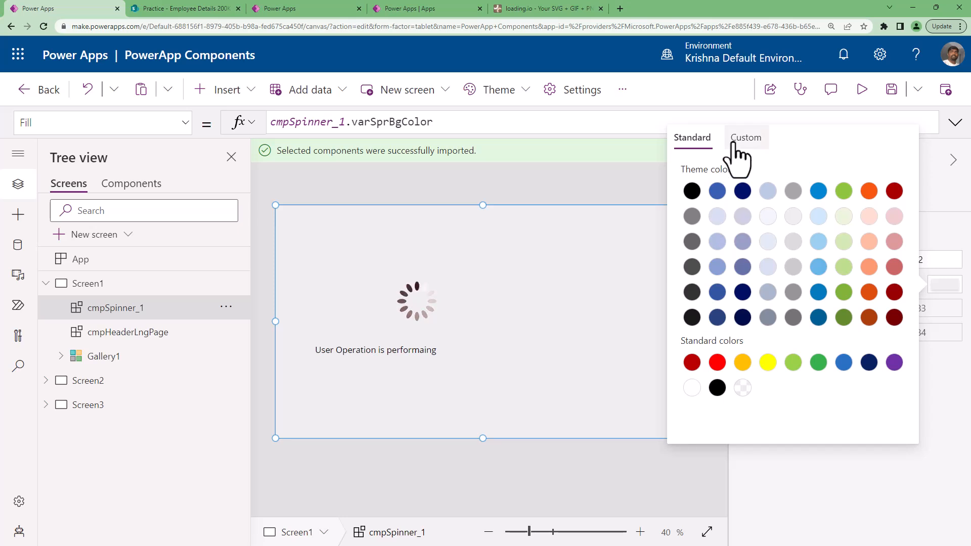
left_click(745, 138)
left_click(877, 412)
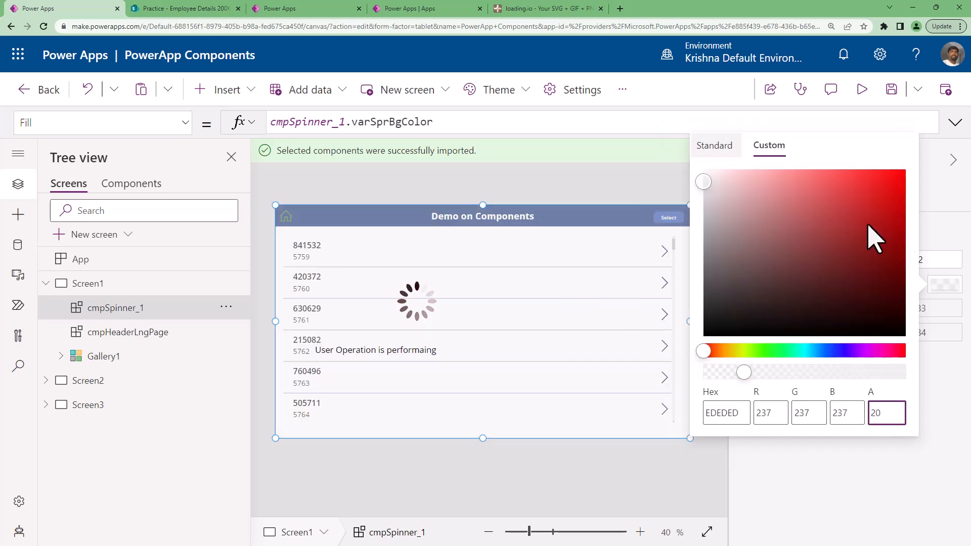
- Open the spinner's X position formula on Screen1 for editing and select the whole expression
left_click(938, 308)
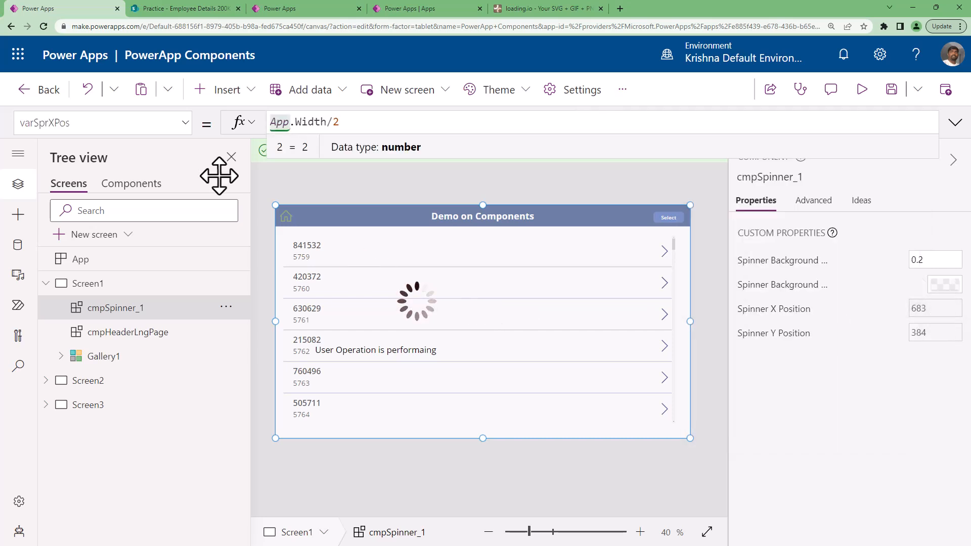
left_click_drag(349, 122, 188, 121)
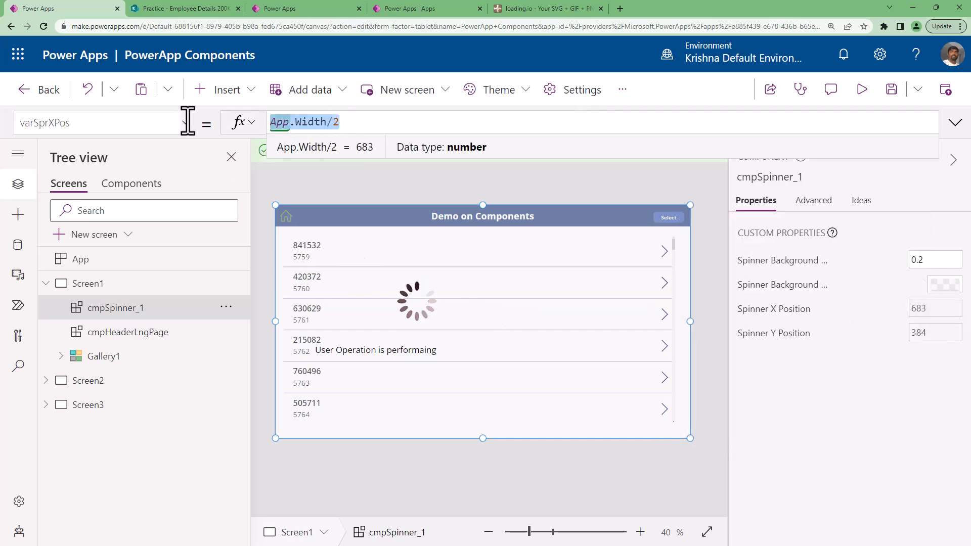
- Try a fixed value of 500 for the X position of cmpSpinner_1
type("210")
key("Return")
key("BackSpace")
key("shift+Home")
type("500")
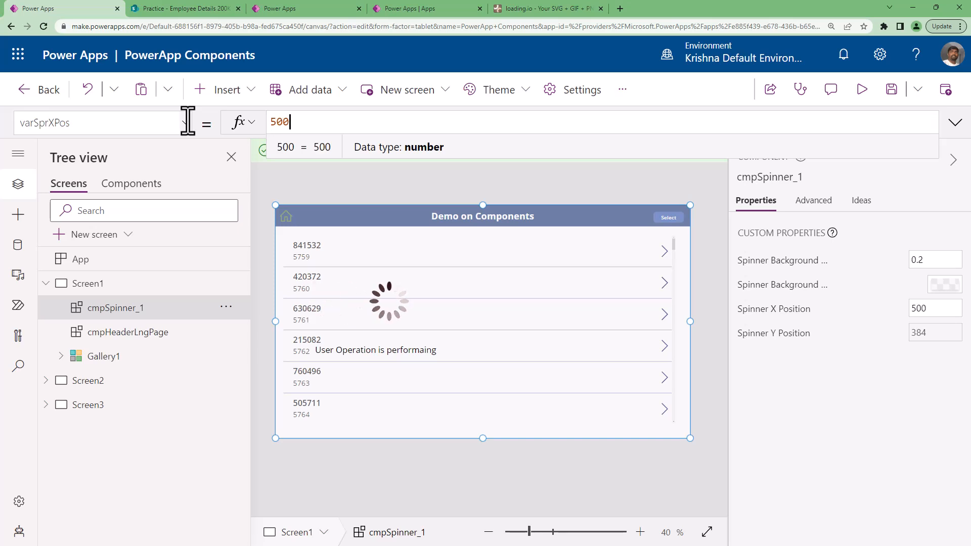
- Restore the X position formula of cmpSpinner_1 to App.Width/2
type("App")
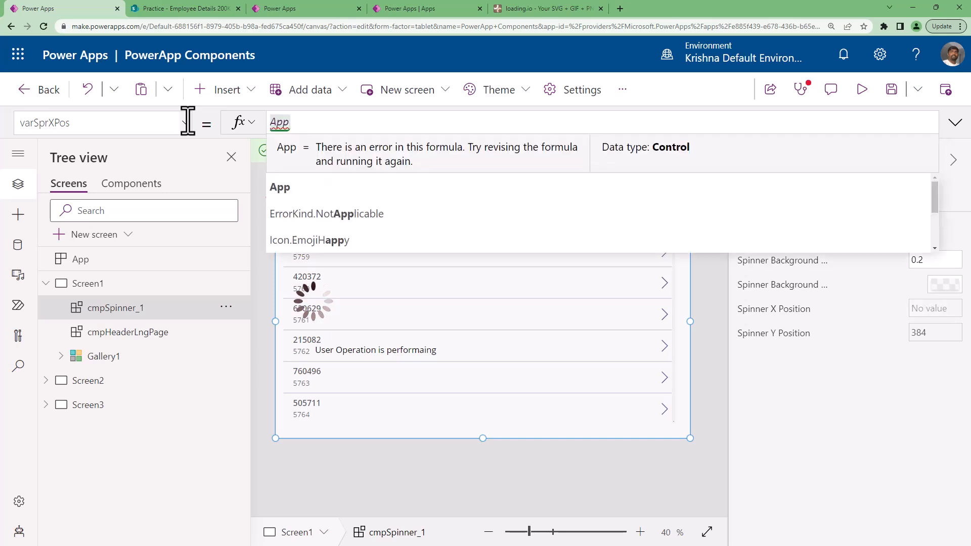
type(".W")
key("Tab")
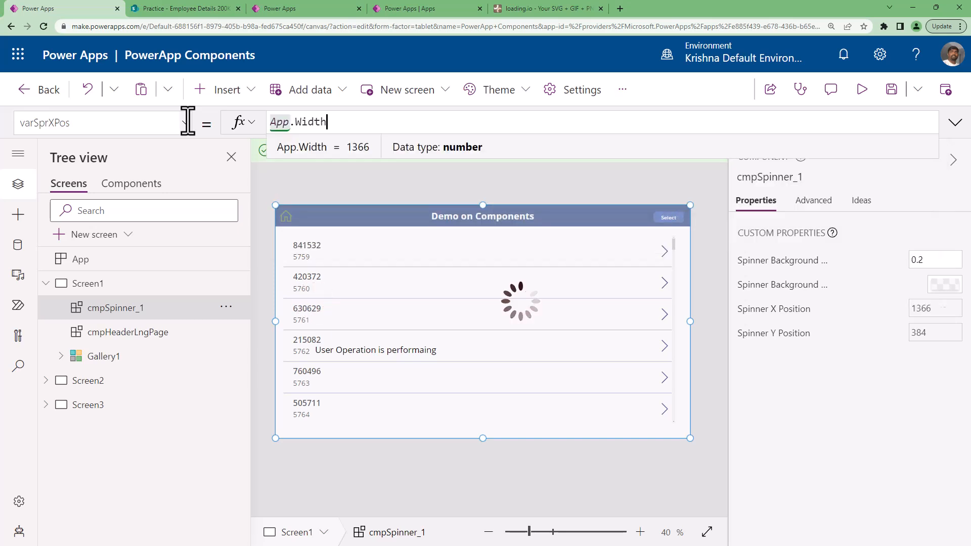
type("/2")
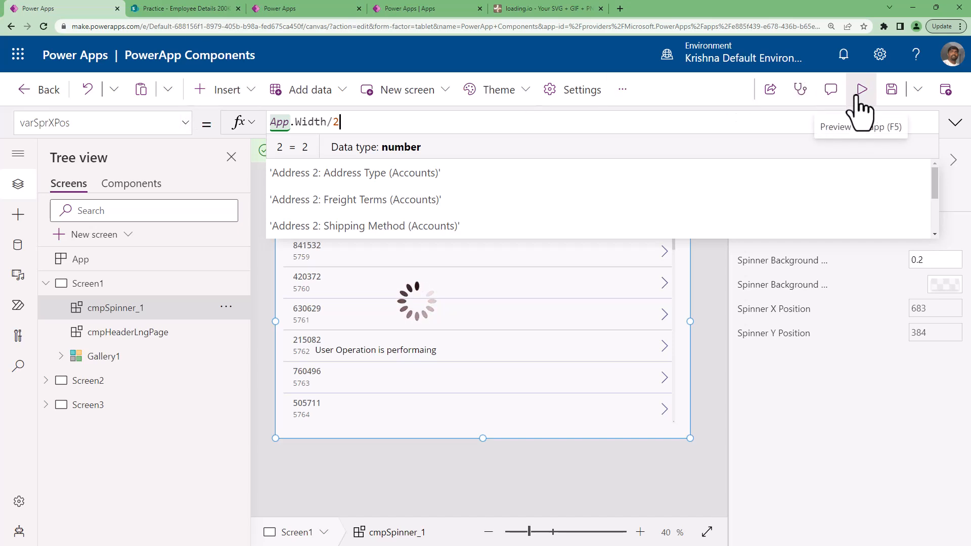
- Preview the app to check where the spinner sits on Screen1, and return to editing
left_click(434, 310)
left_click(870, 95)
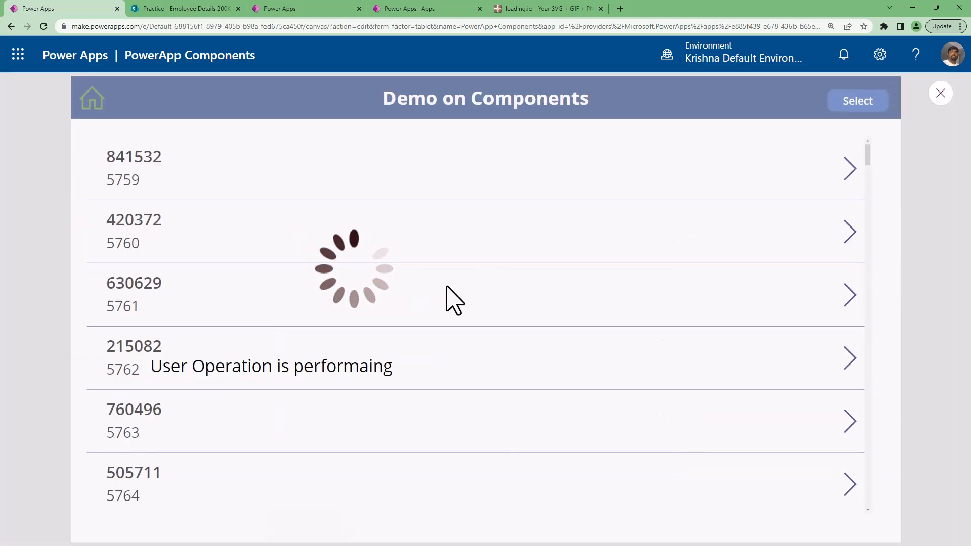
key("Escape")
left_click(448, 346)
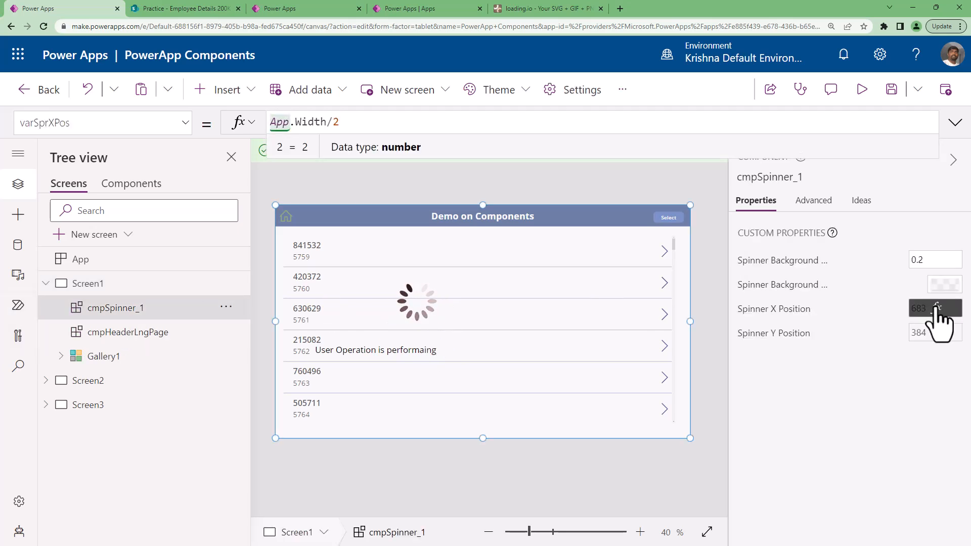
- Set the X position formula of cmpSpinner_1 to App.Width/2+300
type("+250")
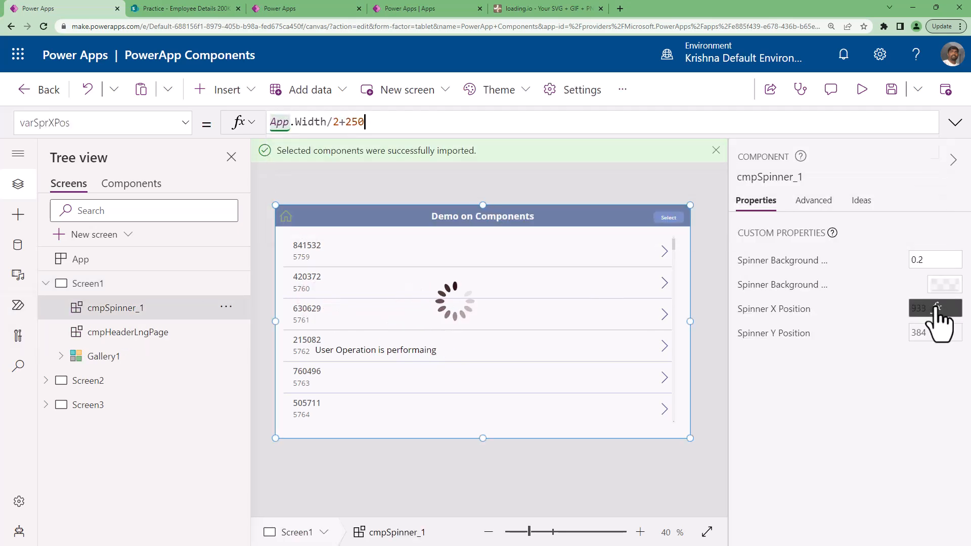
key("BackSpace")
key("BackSpace")
key("BackSpace")
type("300")
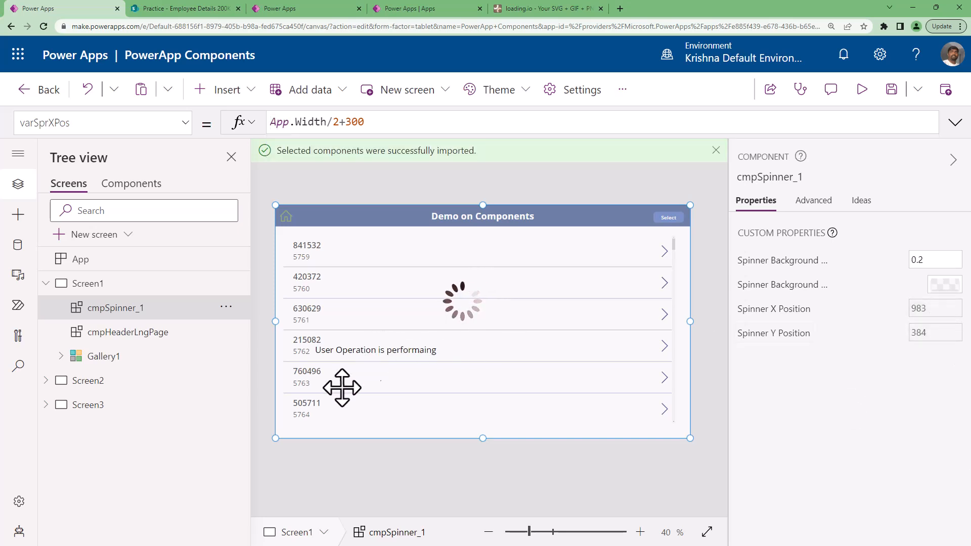
- Examine the position properties of the lblMessage label in the GVP 2023 Batch Components library and compare its placement with the spinner on Screen1
left_click(111, 332)
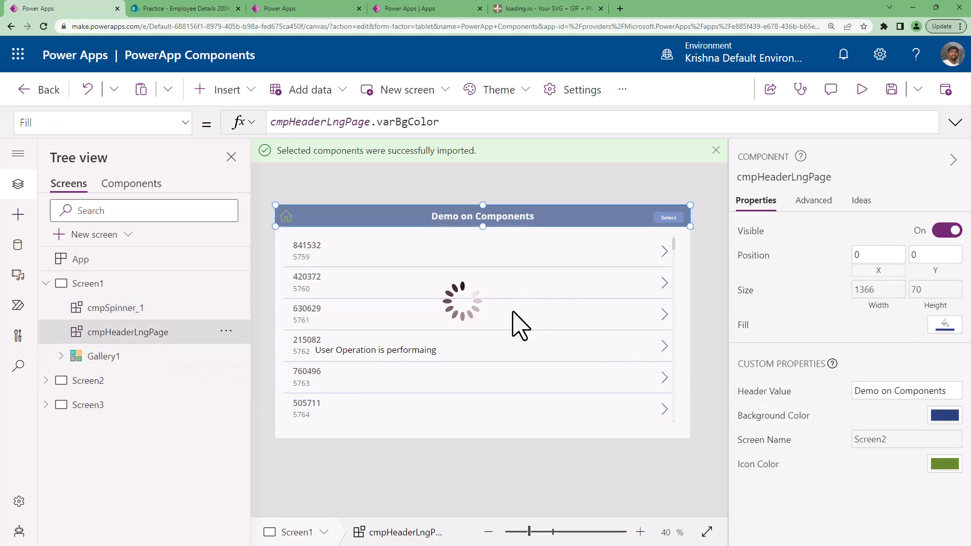
left_click(104, 307)
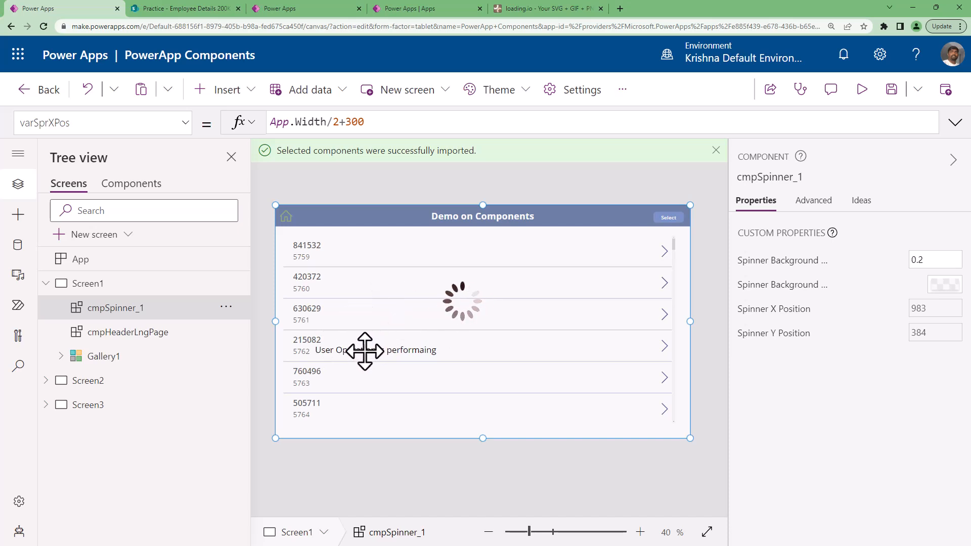
left_click(432, 9)
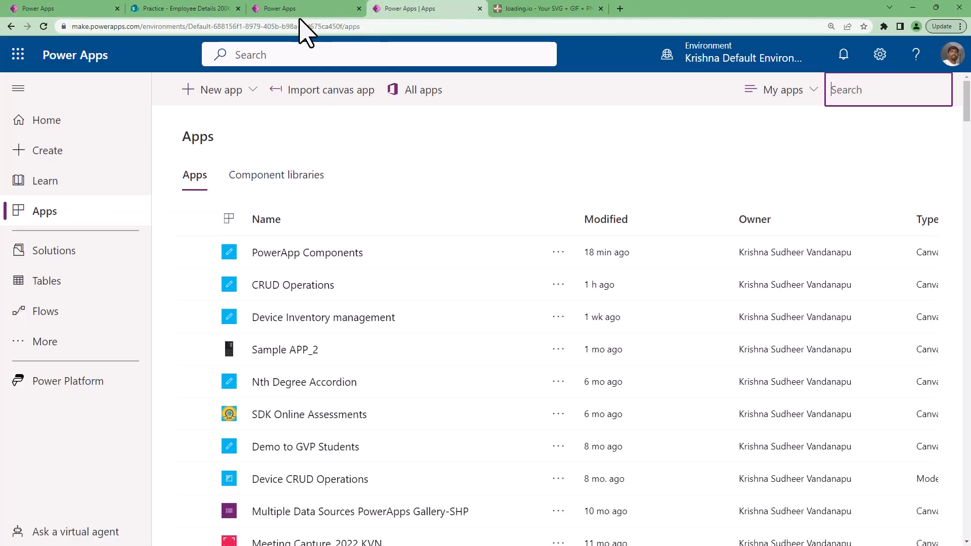
left_click(310, 10)
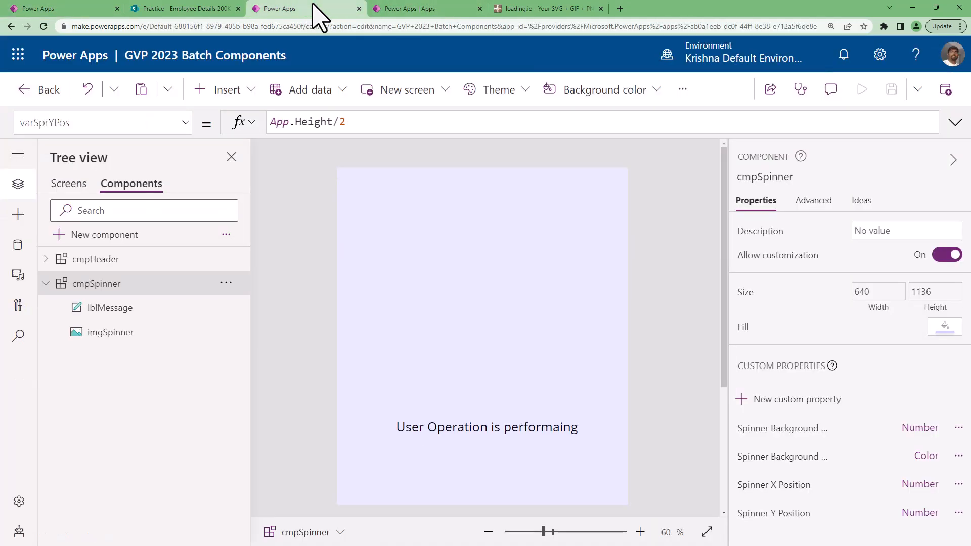
left_click(491, 399)
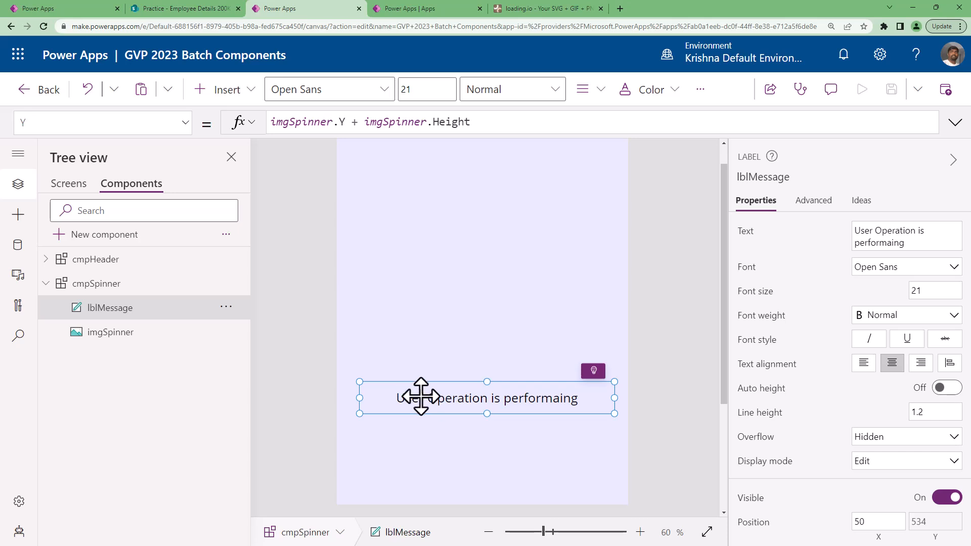
scroll(870, 473, "down", 4)
scroll(871, 473, "down", 1)
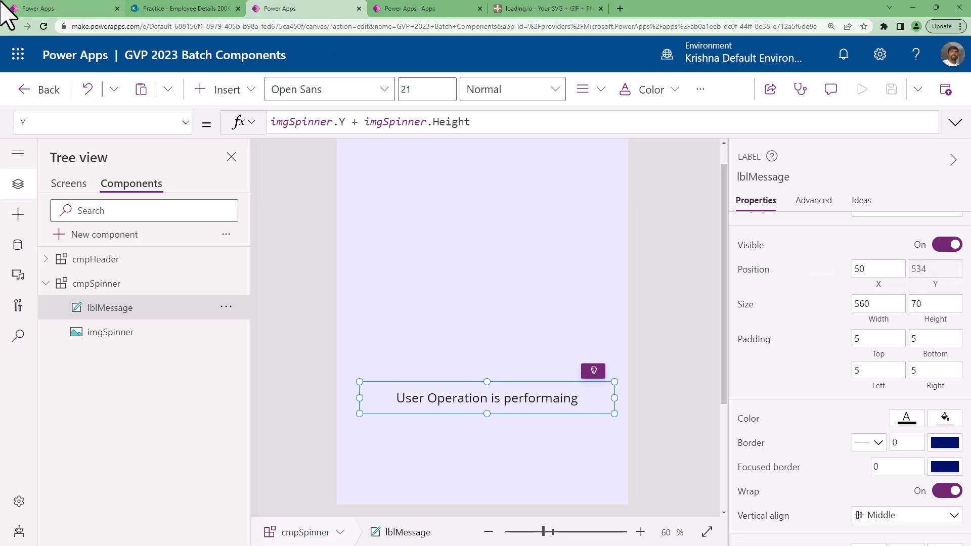
left_click(48, 8)
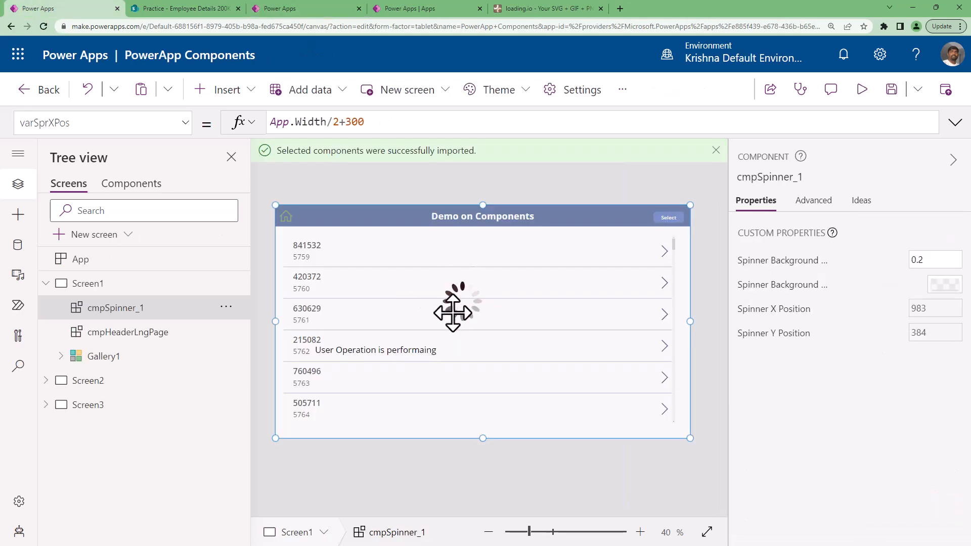
left_click(327, 7)
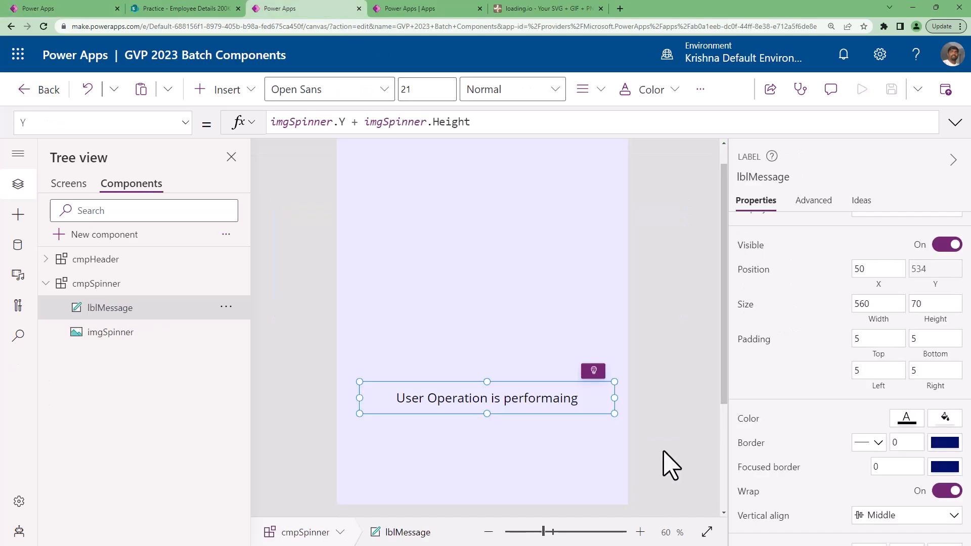
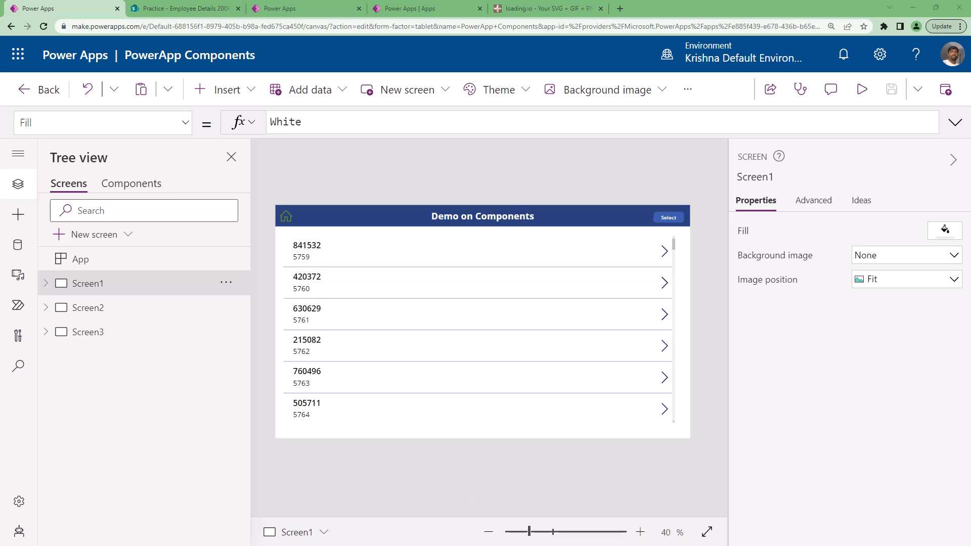
- Add a blank screen to the PowerApp Components app and rename it scrAdmin
left_click(99, 234)
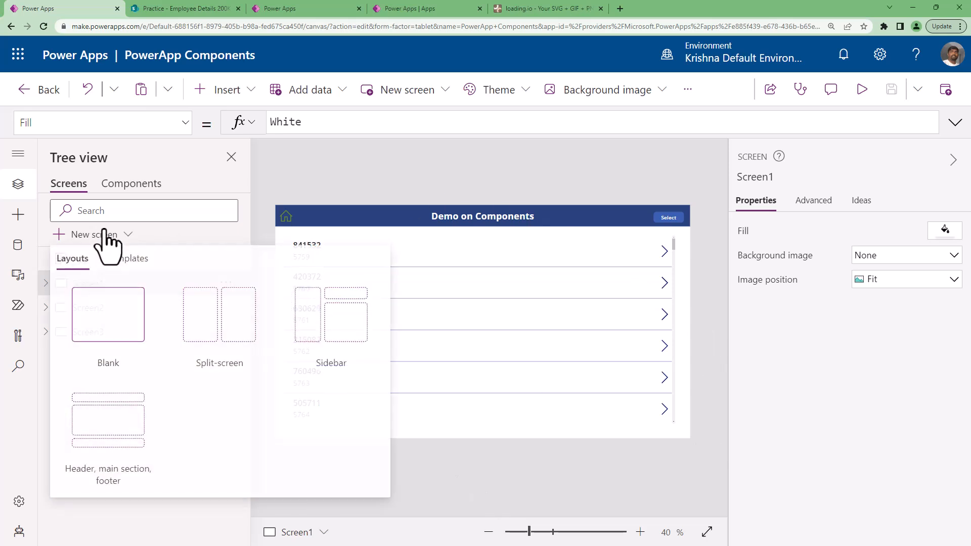
left_click(107, 309)
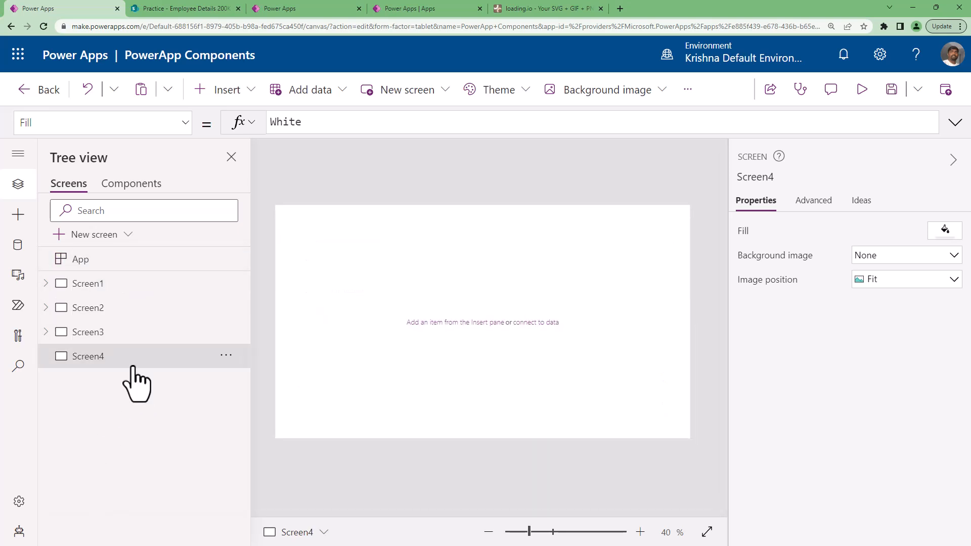
double_click(133, 366)
type("scr")
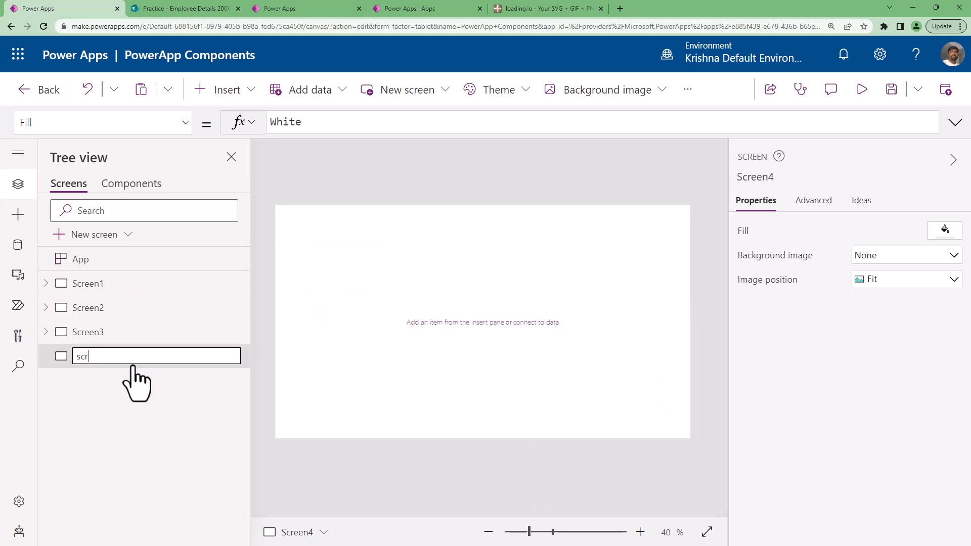
type("Admin")
key("Return")
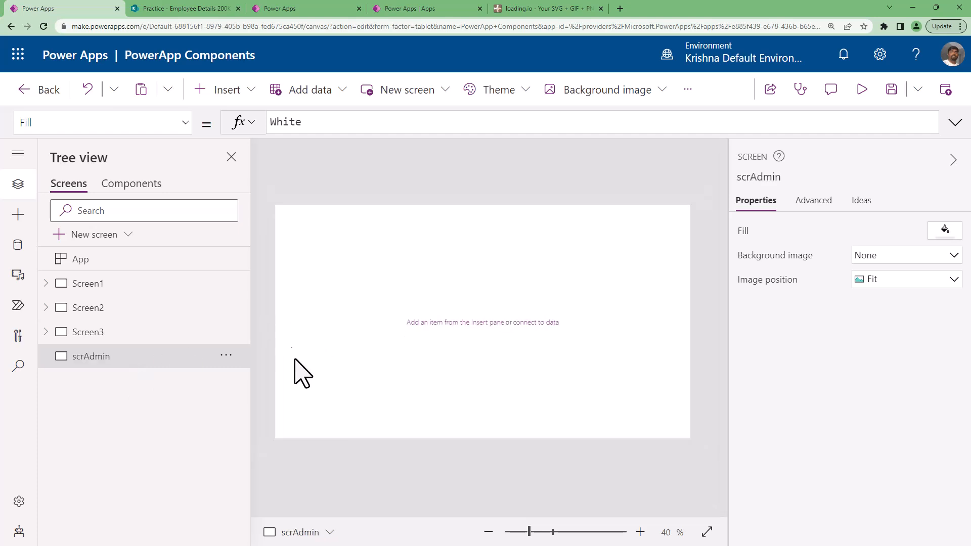
- Insert a text label on scrAdmin with the text "This is for Admins"
left_click(222, 89)
left_click(281, 161)
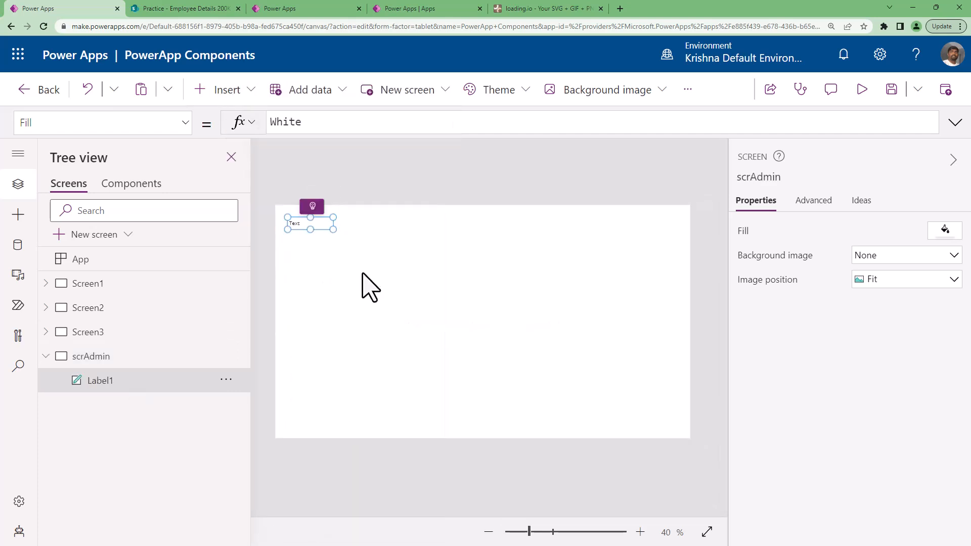
double_click(295, 121)
type("This is for Ad")
type("mins")
key("Return")
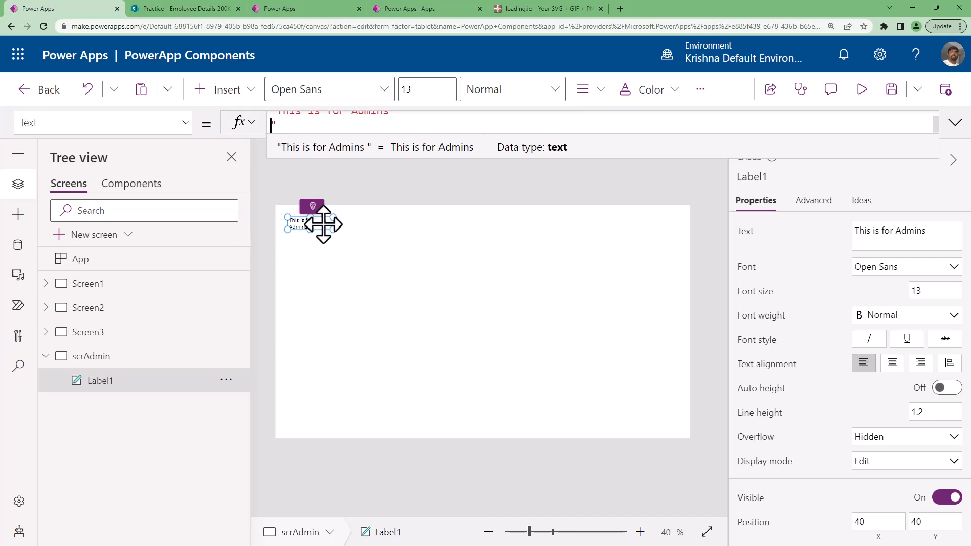
- Enlarge the scrAdmin label and format its text at font size 45, centred, with Semibold weight
left_click_drag(331, 229, 587, 288)
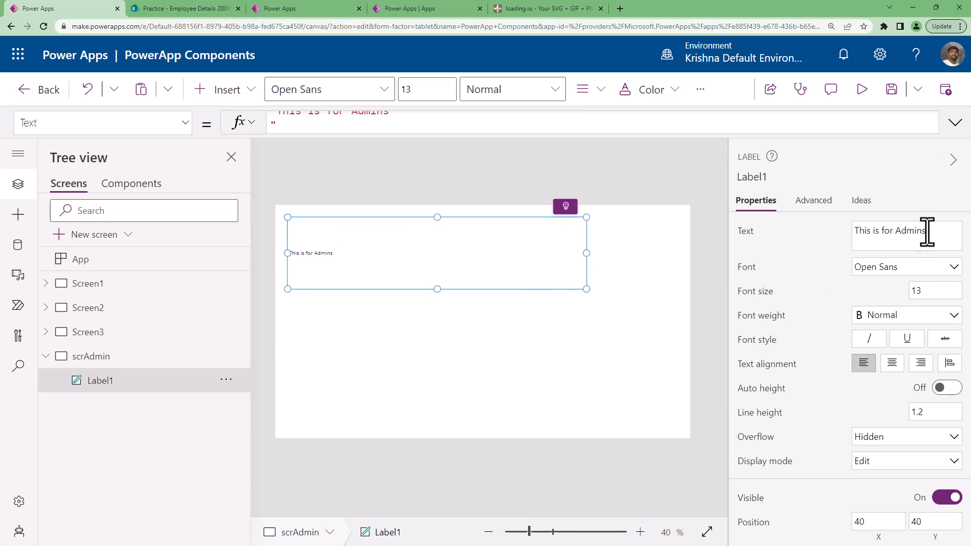
left_click(935, 290)
type("45")
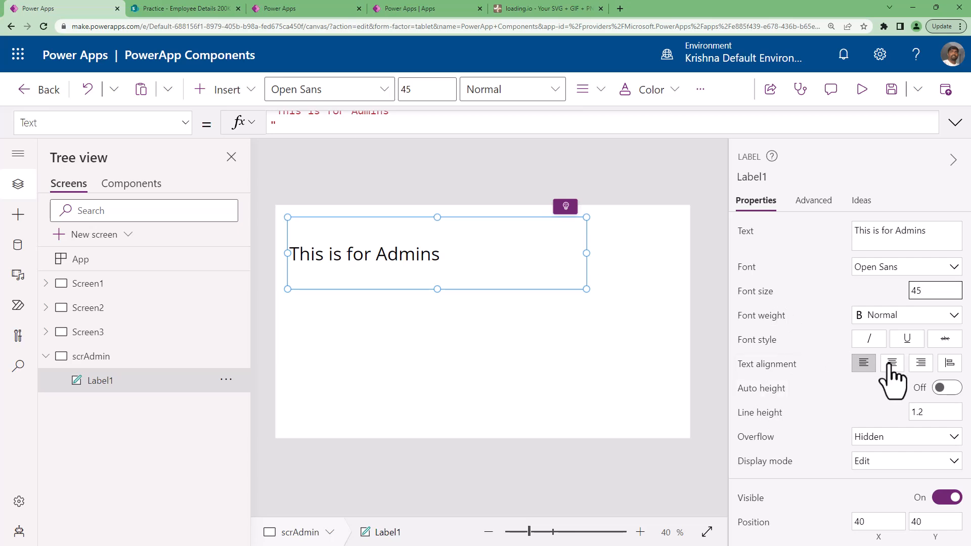
left_click(890, 363)
left_click(869, 315)
left_click(883, 349)
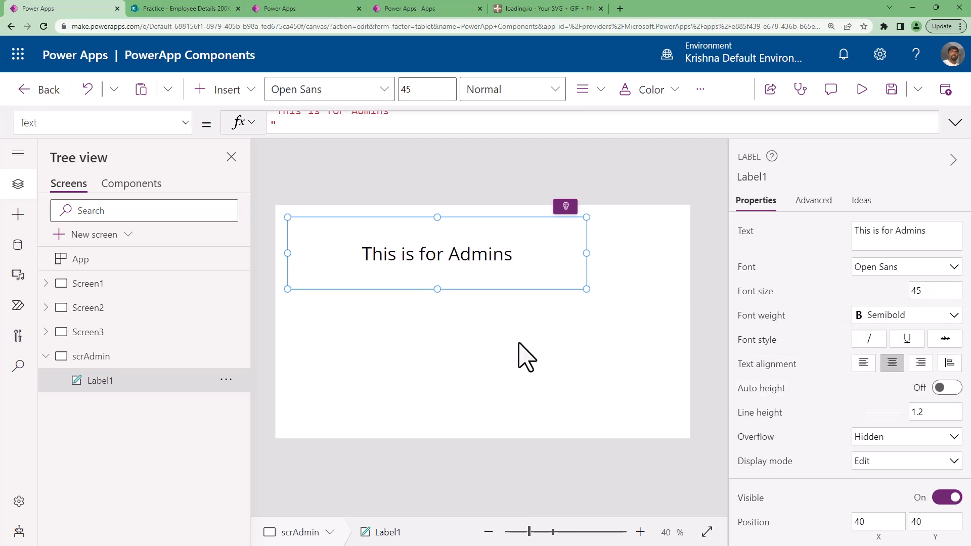
- Move the label to the middle of scrAdmin, at about X 176, Y 246, and select it
left_click_drag(479, 289, 520, 351)
left_click(460, 399)
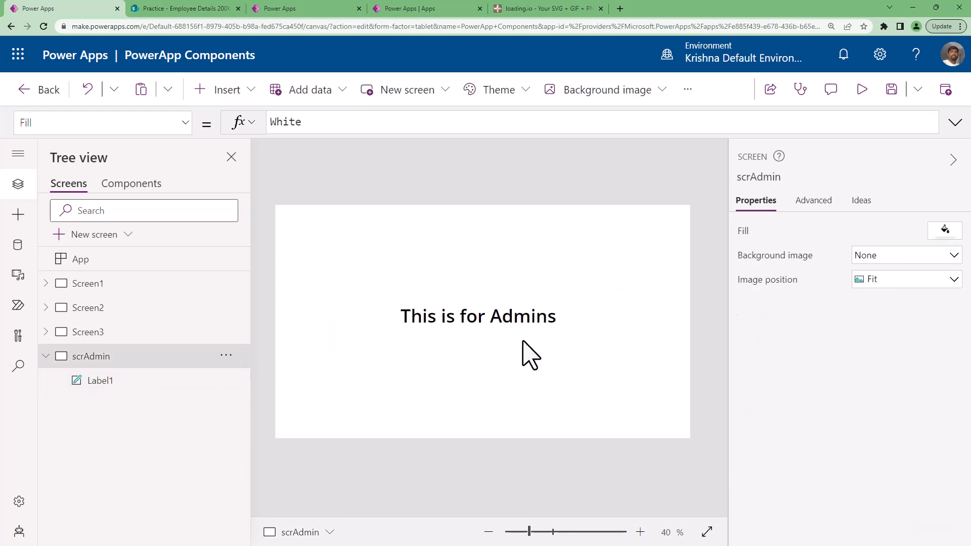
left_click(112, 388)
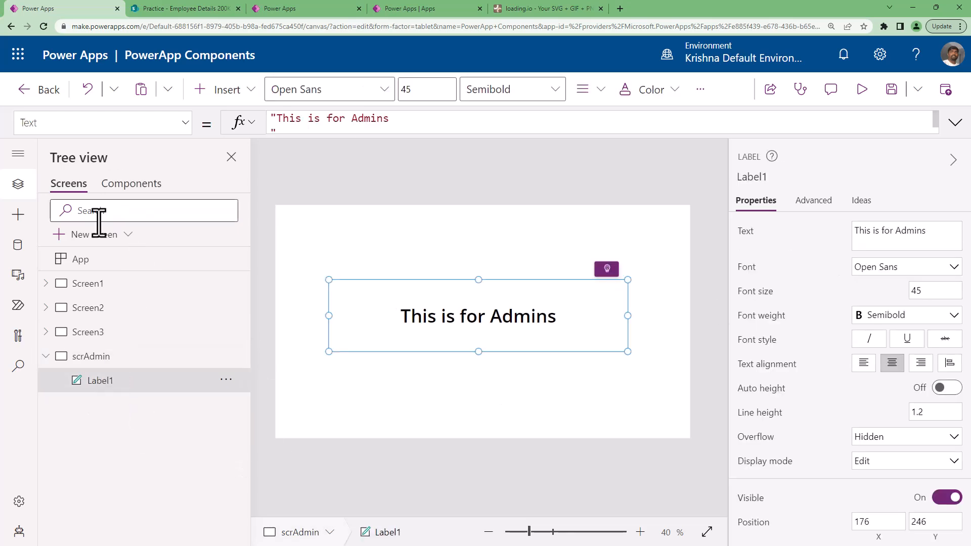
- Add another blank screen and rename it scrTechLead
left_click(91, 236)
left_click(119, 318)
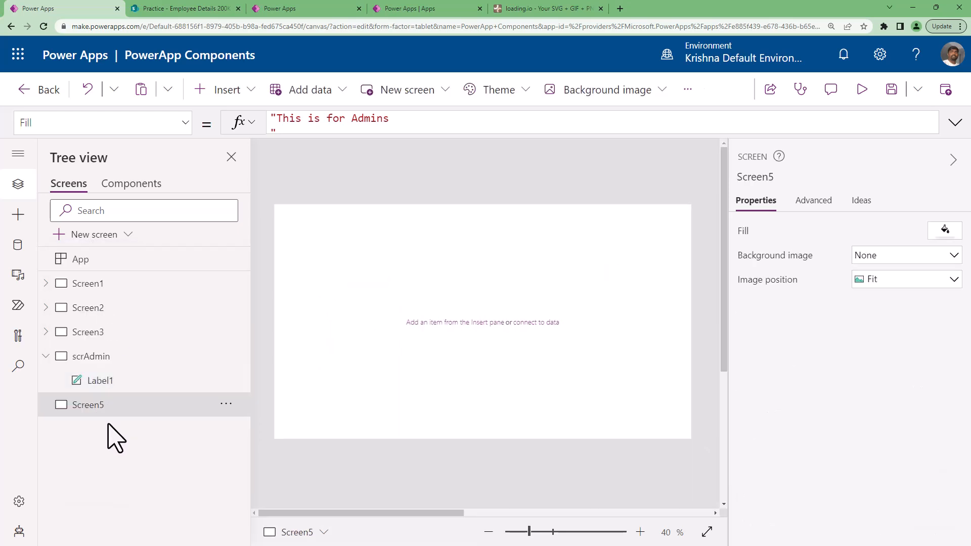
double_click(108, 408)
type("scrTechLead")
key("Return")
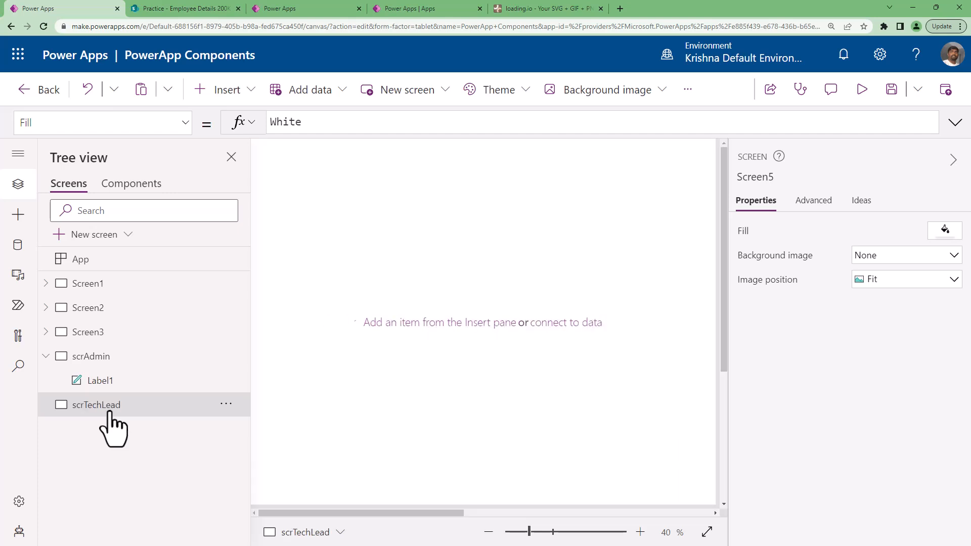
- Copy the scrAdmin label onto scrTechLead and change the copy's text to "This is for Tech Lead"
left_click(129, 381)
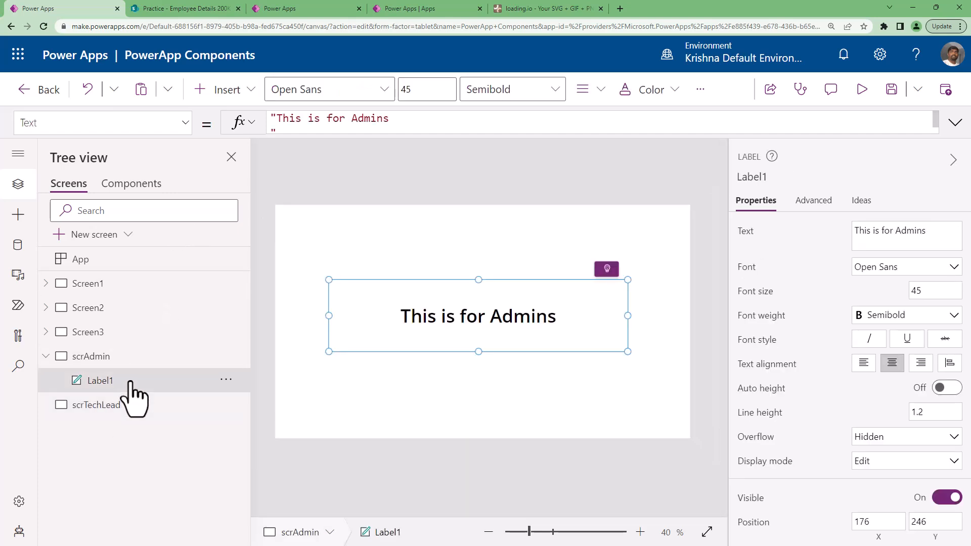
left_click(117, 406)
key("ctrl+v")
double_click(906, 235)
type("Tech Lead")
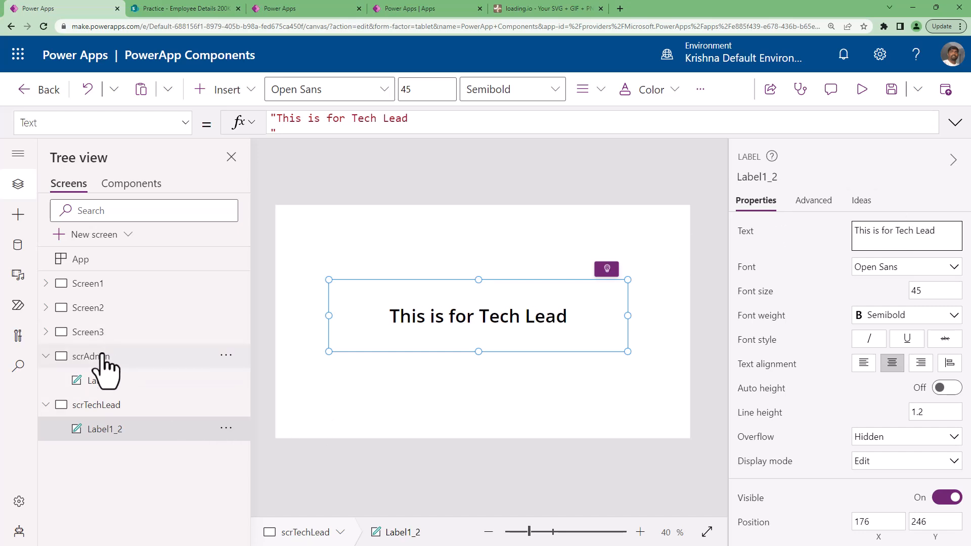
- Add another blank screen and rename it scrEmployee
left_click(96, 234)
left_click(108, 322)
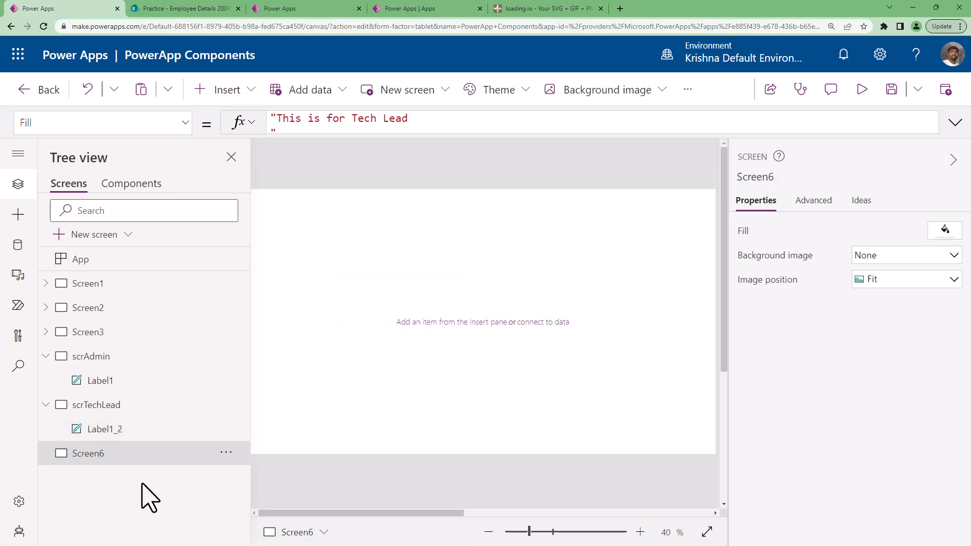
double_click(148, 462)
type("scrEmployee")
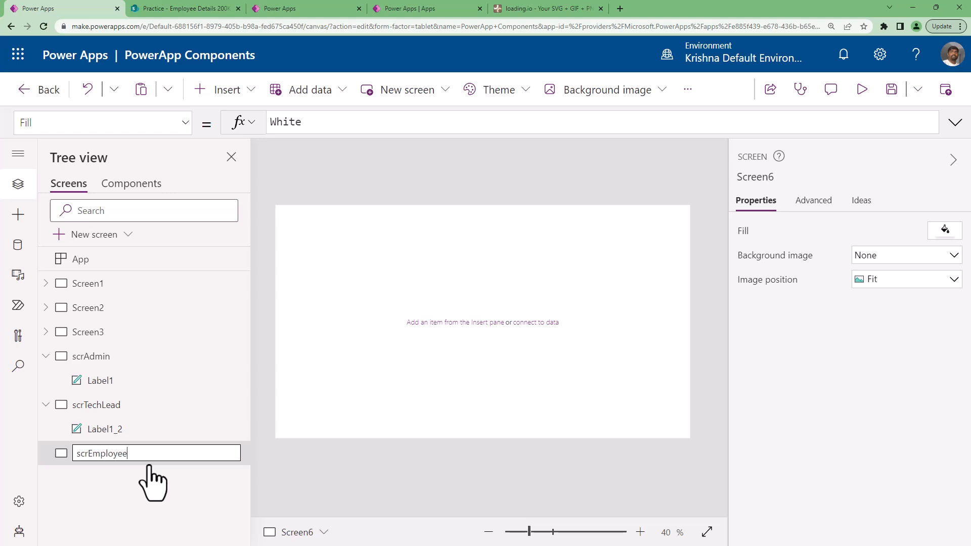
key("Return")
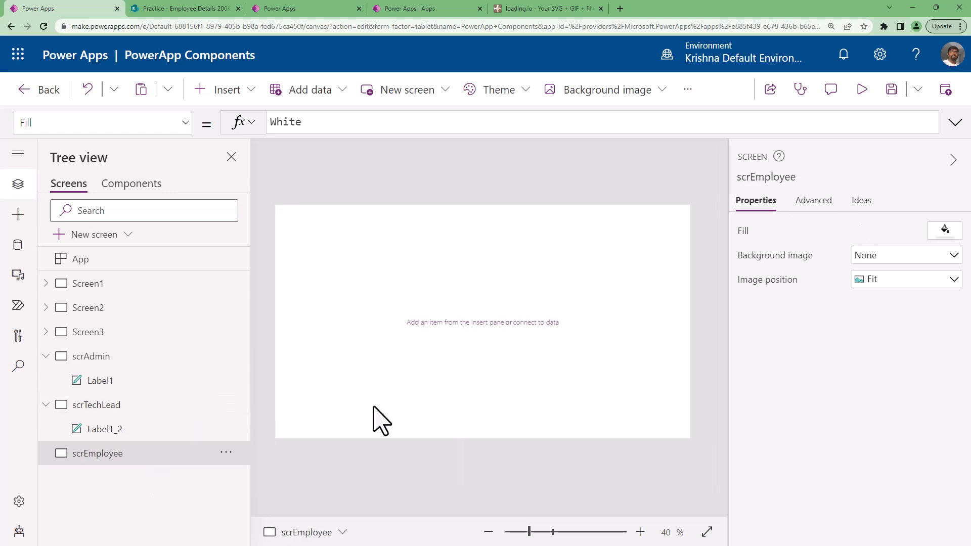
- Paste the copied label onto scrEmployee and change its text to "This is for employee"
key("ctrl+v")
double_click(919, 232)
type("employee")
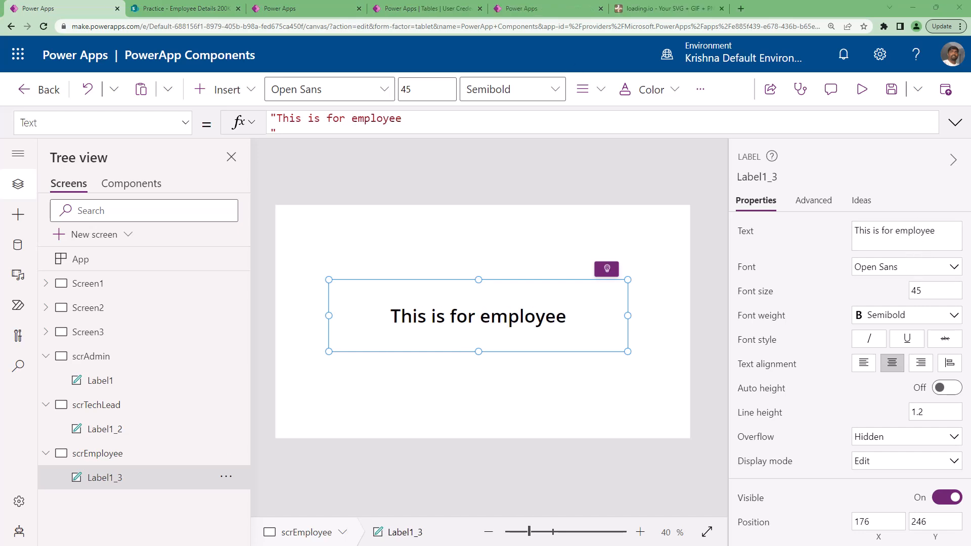
- Search the data sources for "user" and add the first of the two User Credentails Dataverse tables
left_click(24, 224)
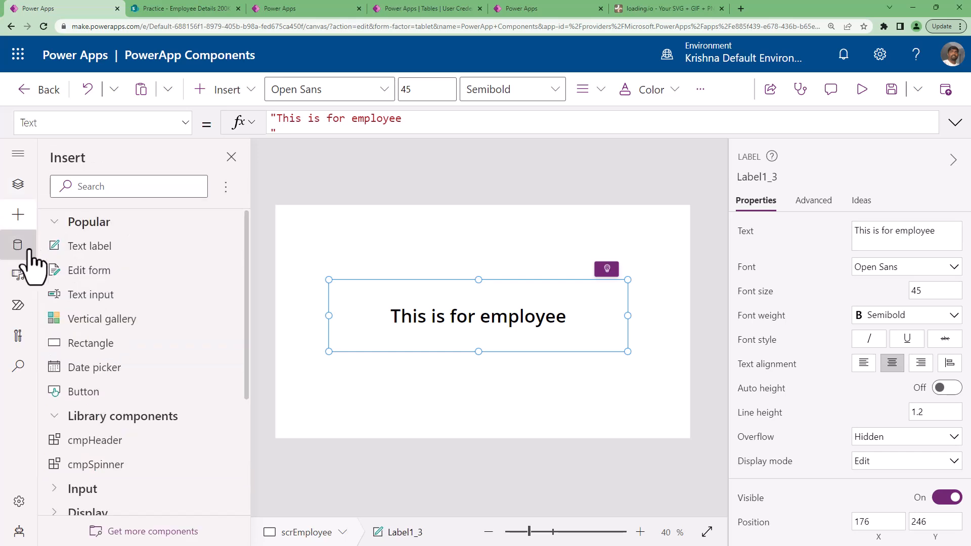
left_click(18, 245)
left_click(117, 211)
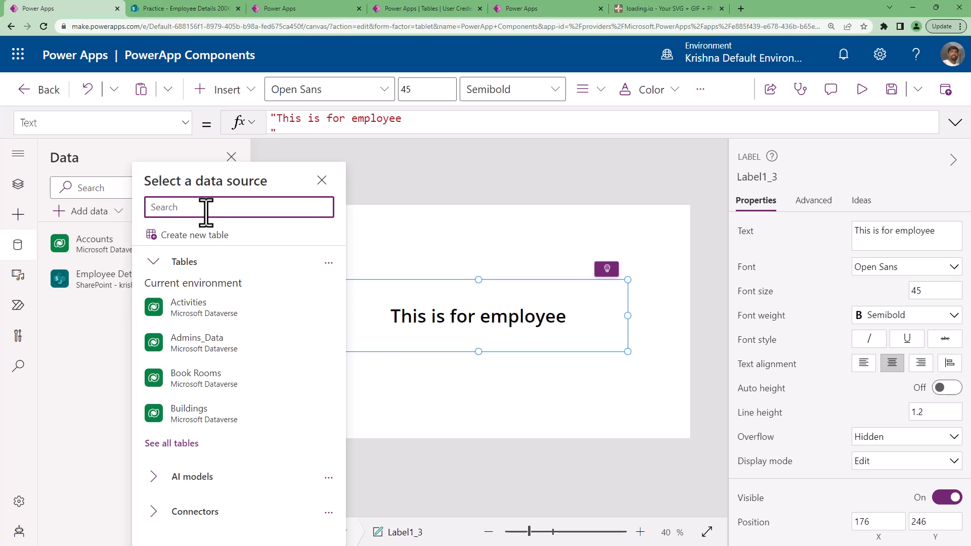
type("user")
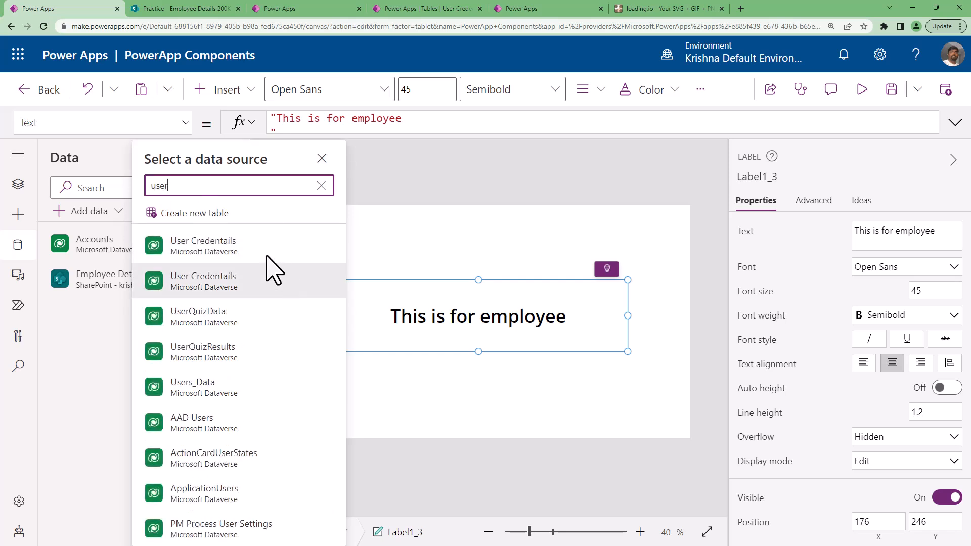
left_click(238, 248)
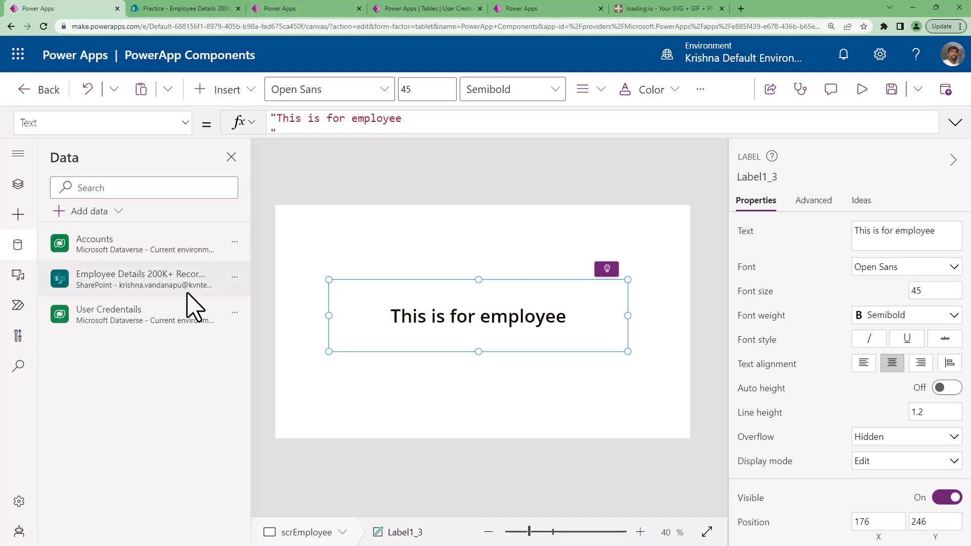
- Check the records of the added User Credentails table and remove it from the app's data sources
left_click(234, 314)
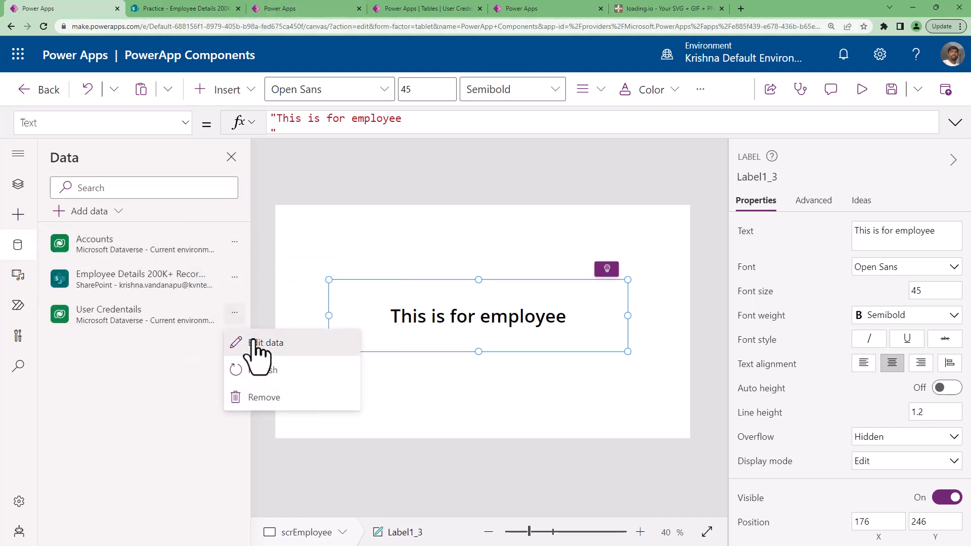
left_click(255, 343)
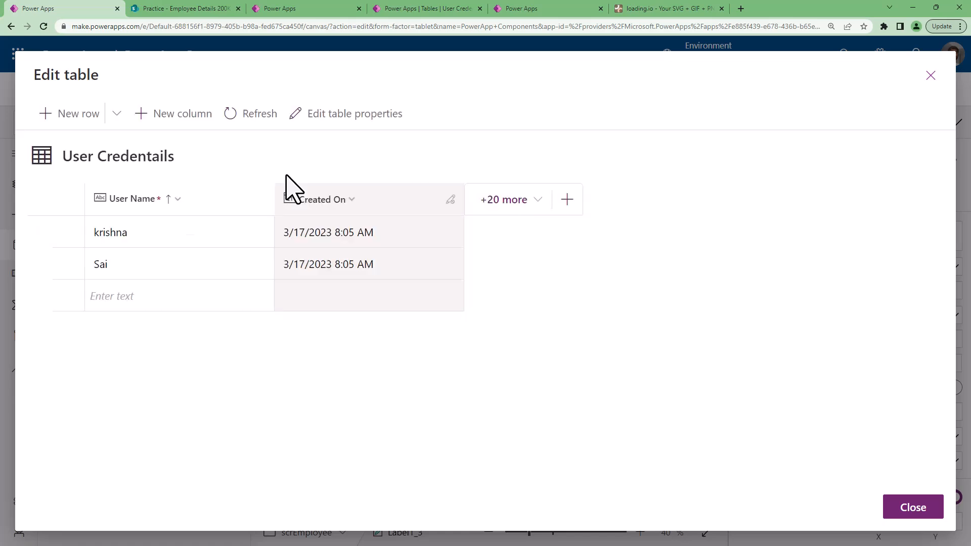
left_click(931, 75)
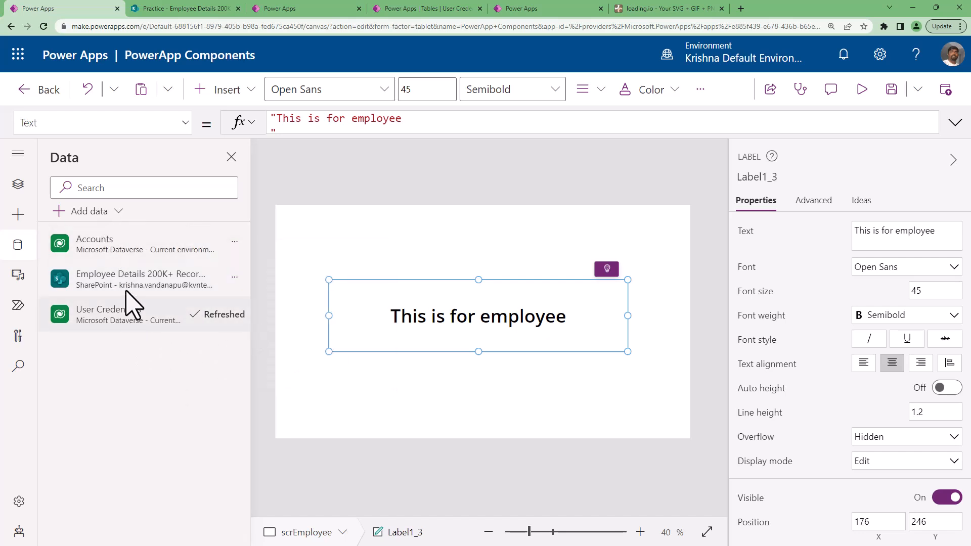
left_click(234, 313)
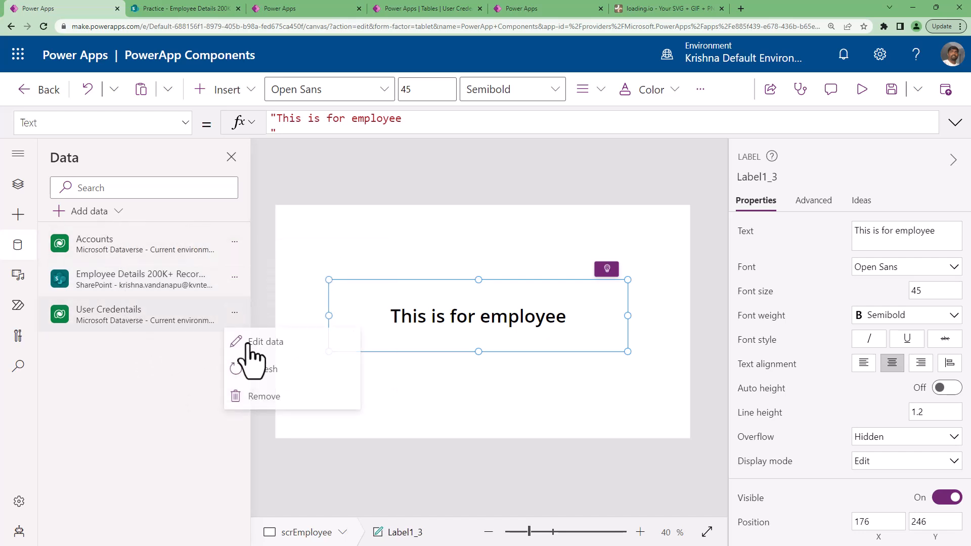
left_click(256, 397)
- Add the second User Credentails Dataverse table found under "user" and review its records
left_click(101, 213)
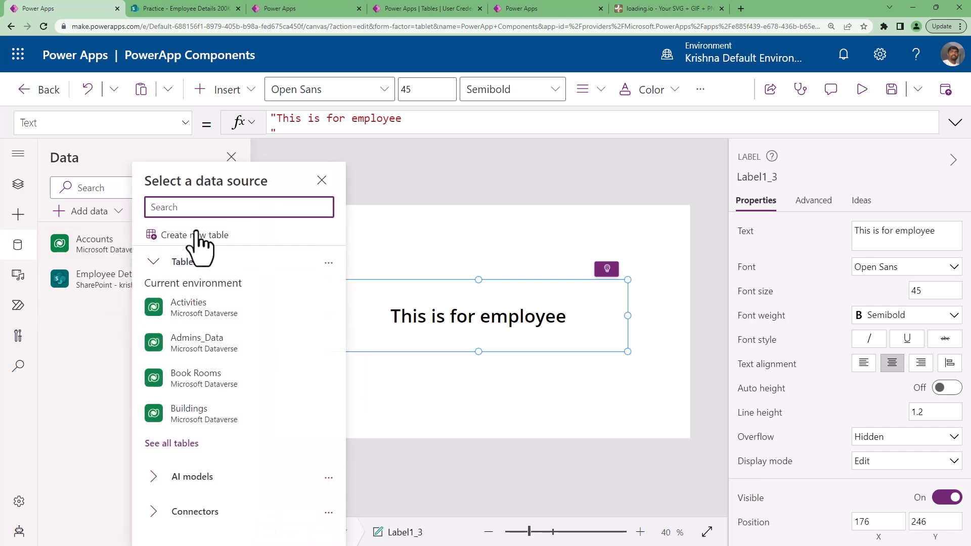
type("user")
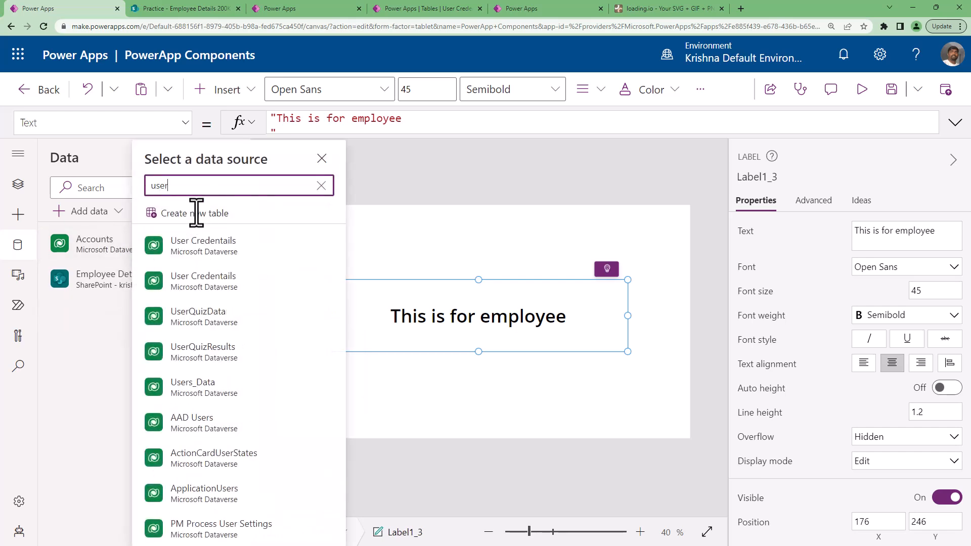
left_click(208, 281)
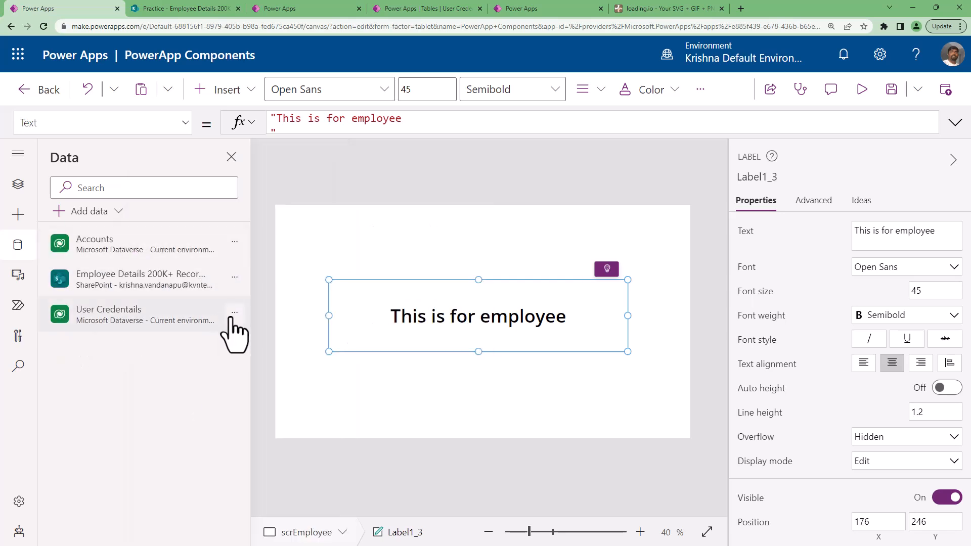
left_click(234, 313)
left_click(261, 344)
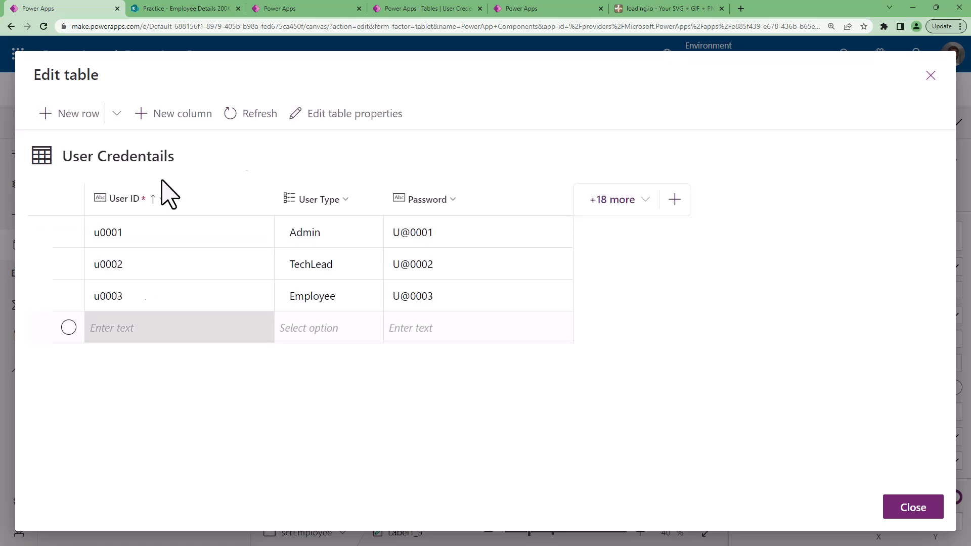
left_click(914, 508)
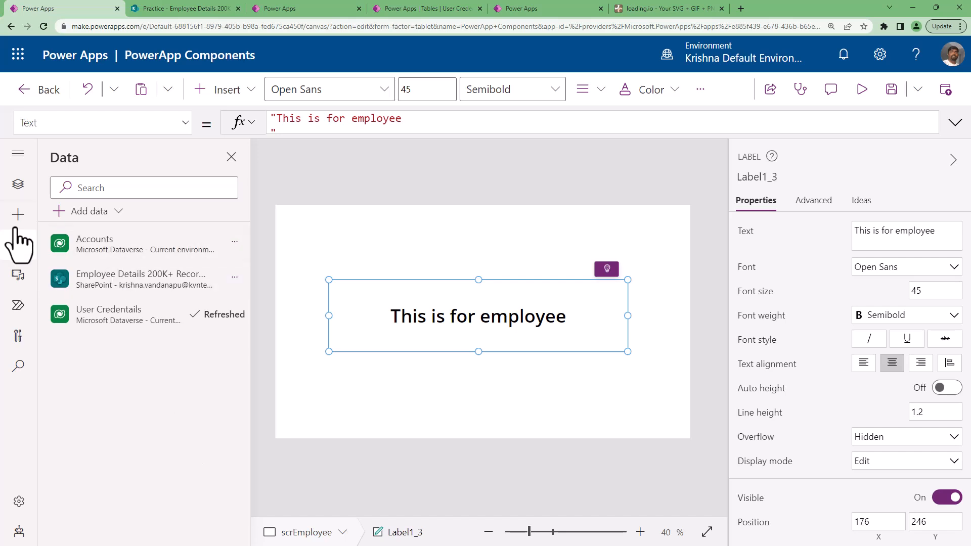
- Delete the gallery and the cmpHeaderLngPage header component from Screen1
left_click(18, 184)
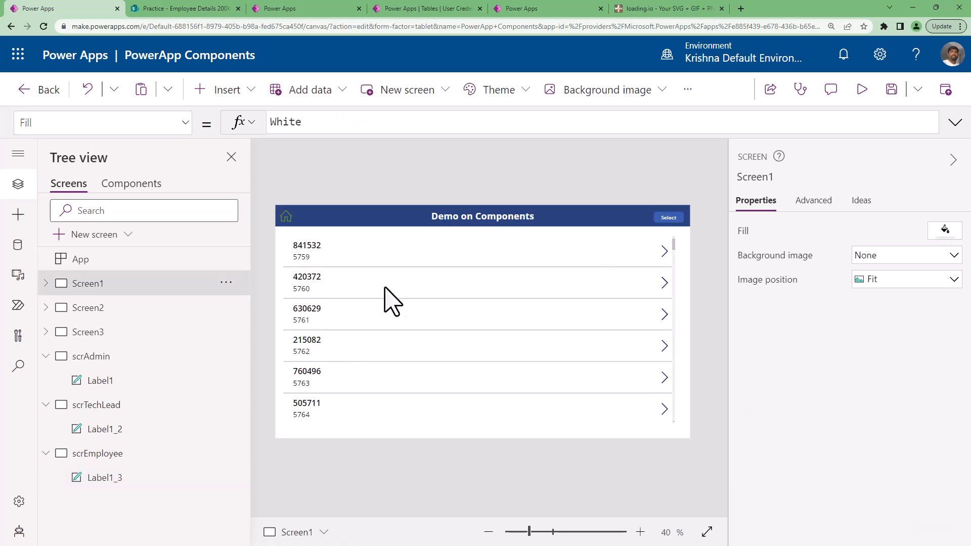
left_click(381, 390)
key("Delete")
left_click(417, 217)
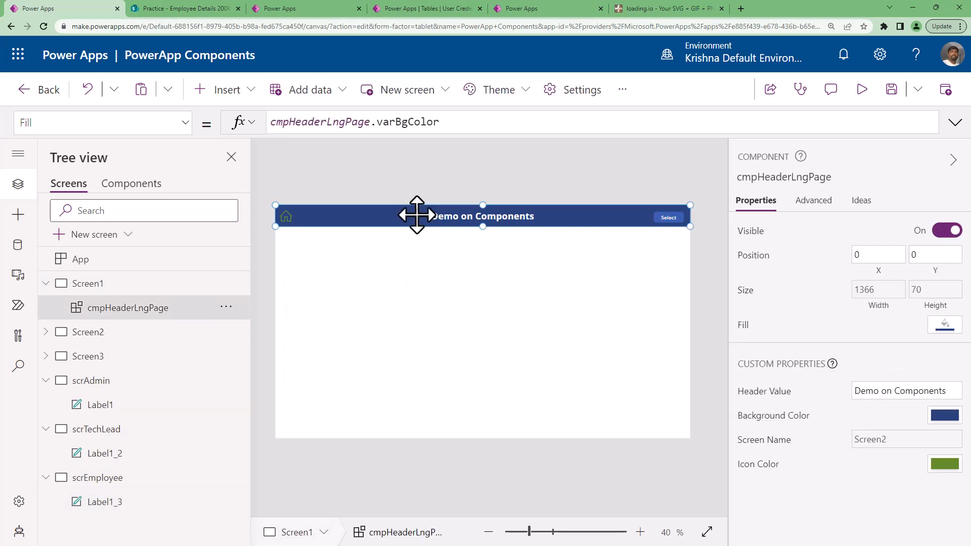
key("Delete")
- Insert a text label on the empty Screen1 and move it down toward the middle of the screen
left_click(259, 94)
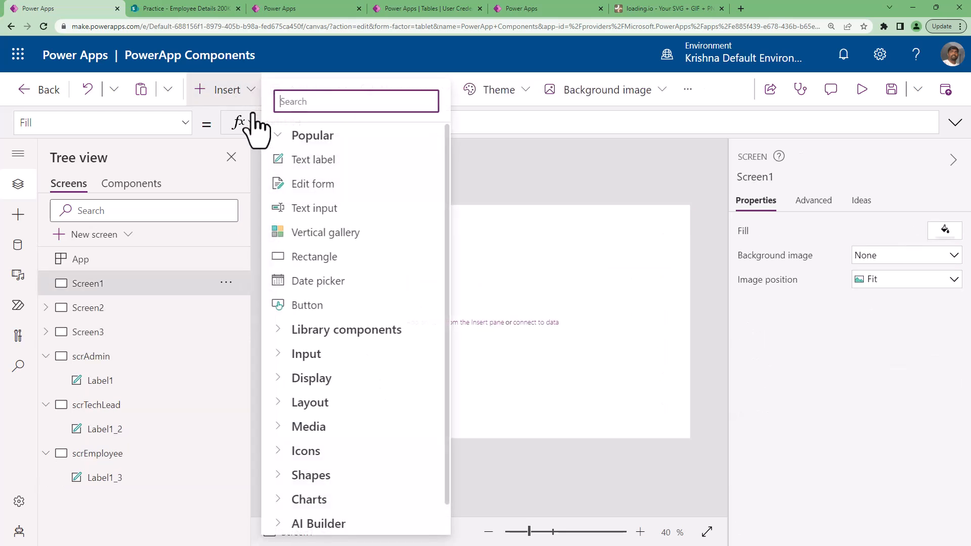
left_click(289, 160)
left_click_drag(310, 219, 366, 276)
key("ctrl+z")
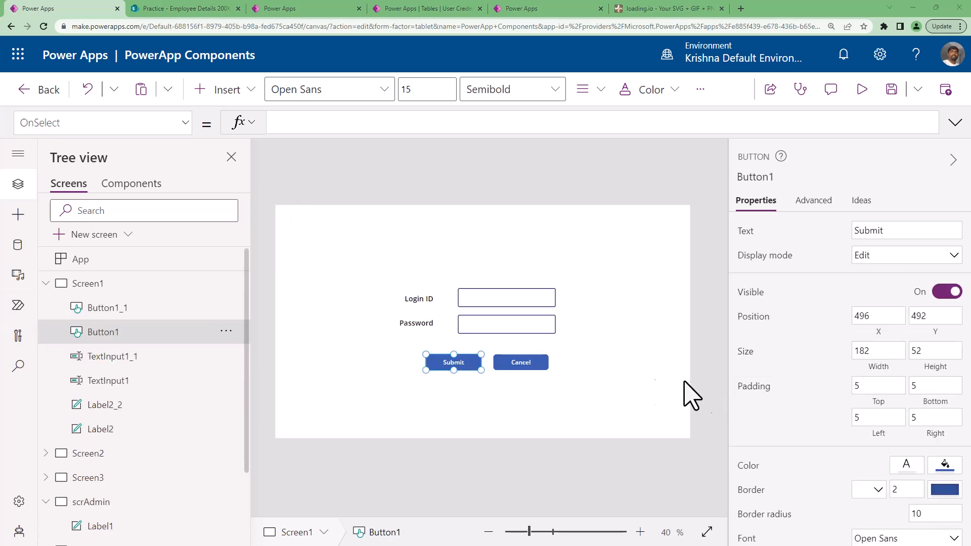
- Begin the Submit button's OnSelect formula with UpdateContext({lVarSelUser:LookUp('User Credentails'
left_click(573, 381)
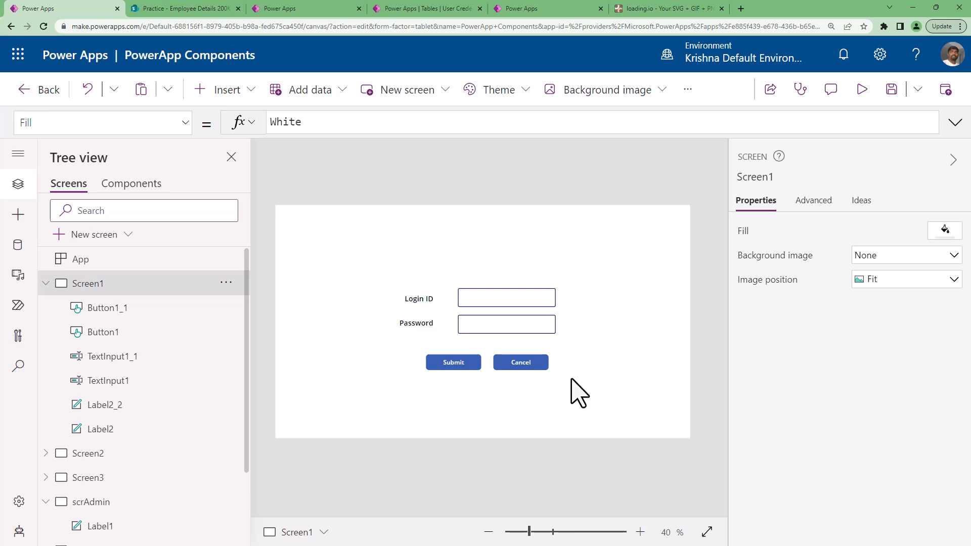
left_click(455, 362)
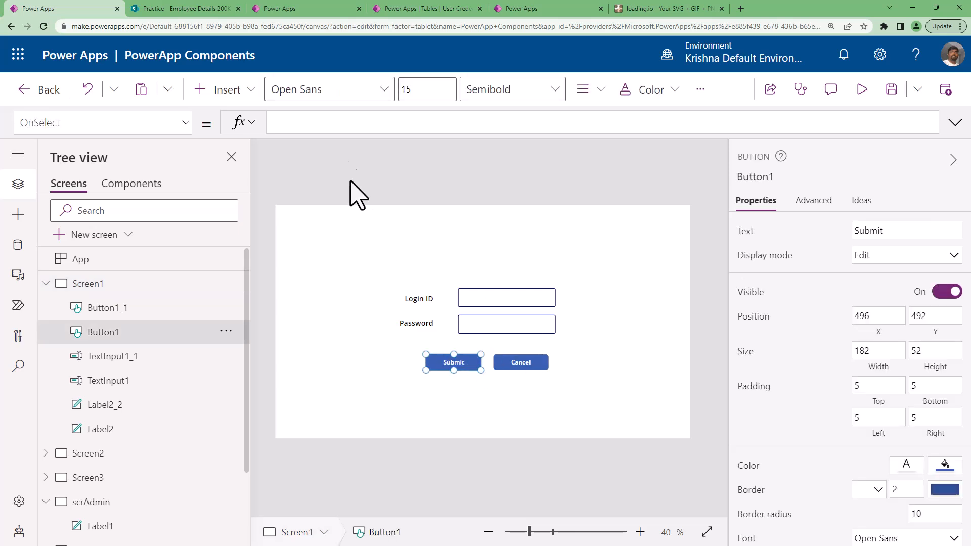
type("updateC")
key("Tab")
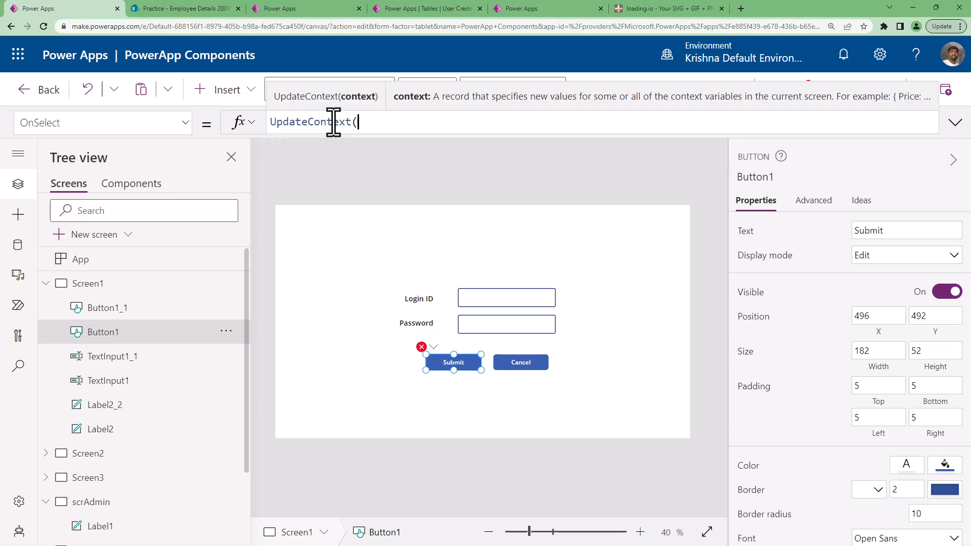
type("{lVarSelUser:lookup(")
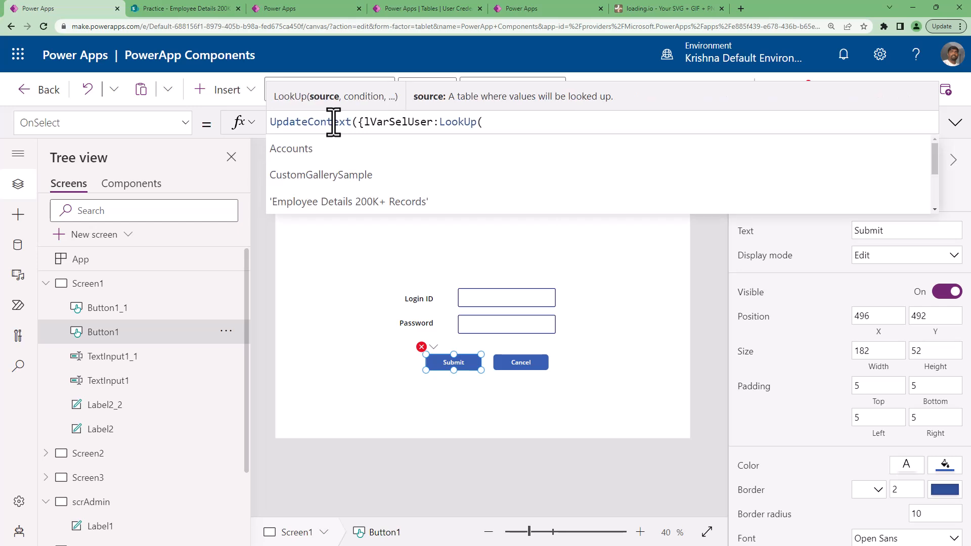
type("user")
key("Tab")
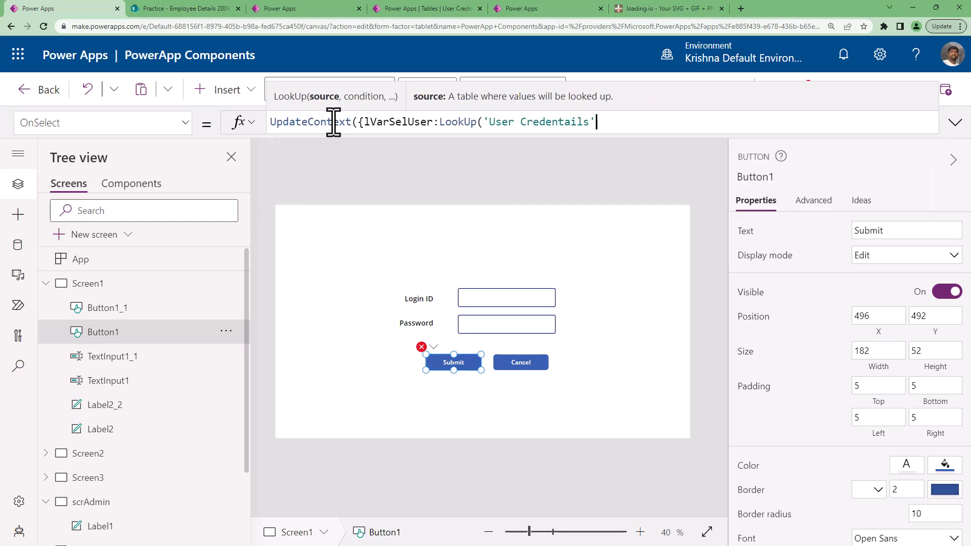
- Complete the LookUp with the condition 'User ID'=txtInput1.Text, close the UpdateContext formula, and check its error
type(",user")
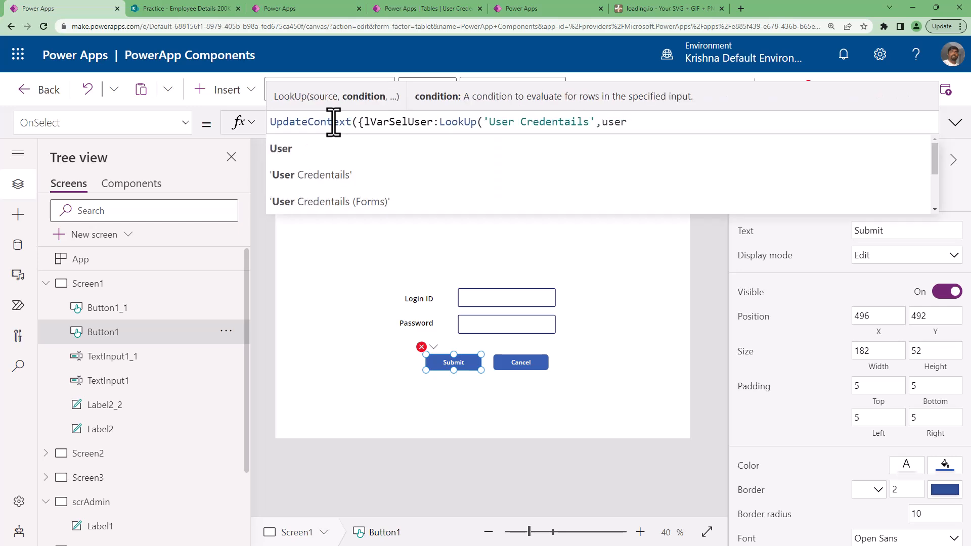
key("Down")
key("Down")
key("Down")
key("Down")
key("Down")
key("Down")
key("Down")
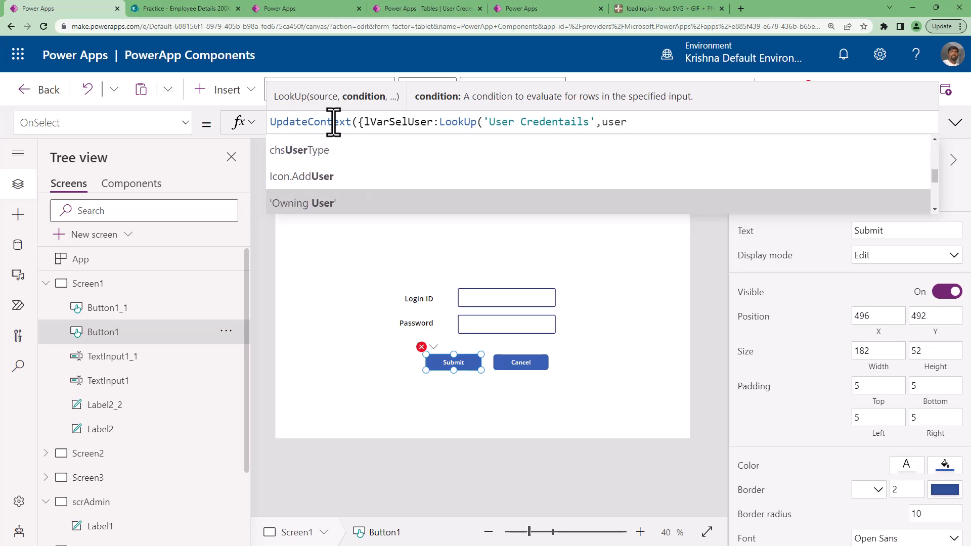
key("Down")
key("Down")
key("Down")
key("Up")
key("Tab")
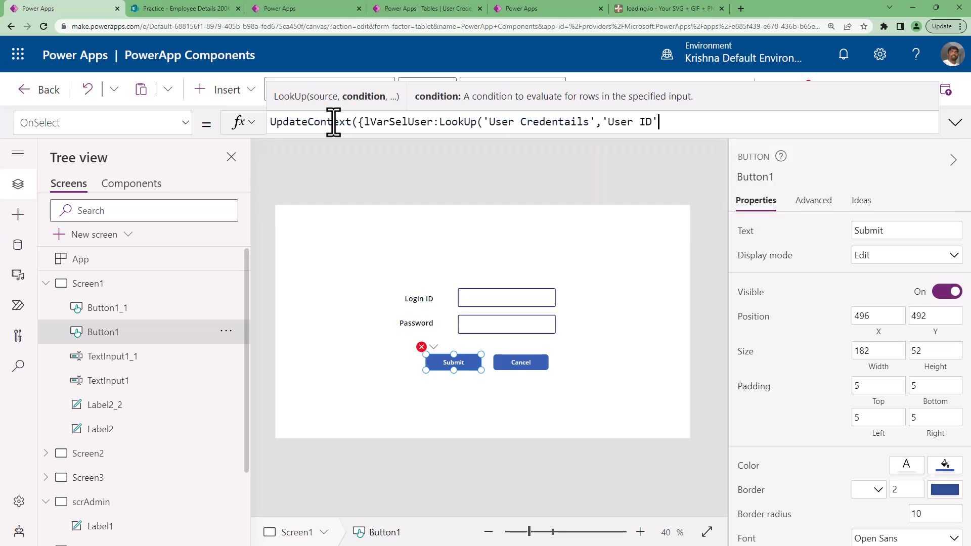
type("=txt")
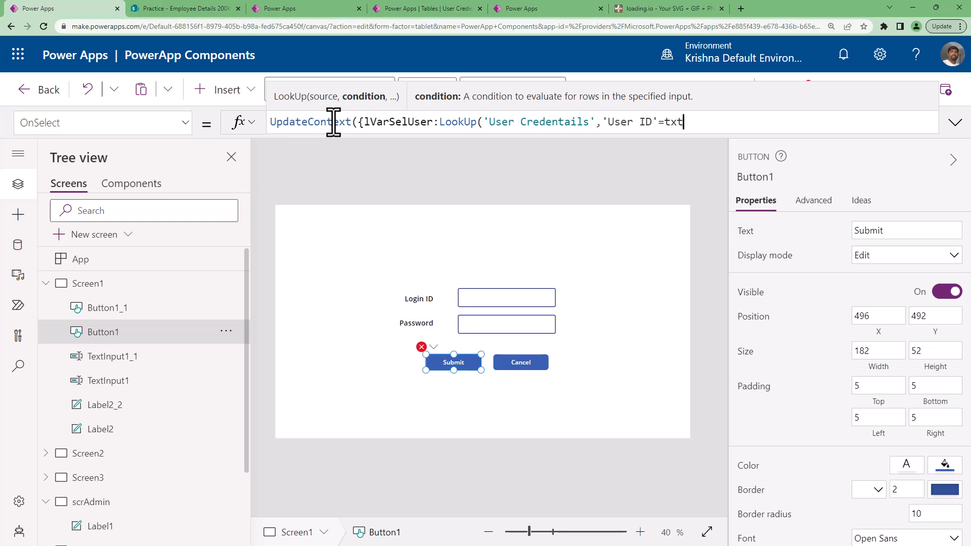
type("Input1.Text)")
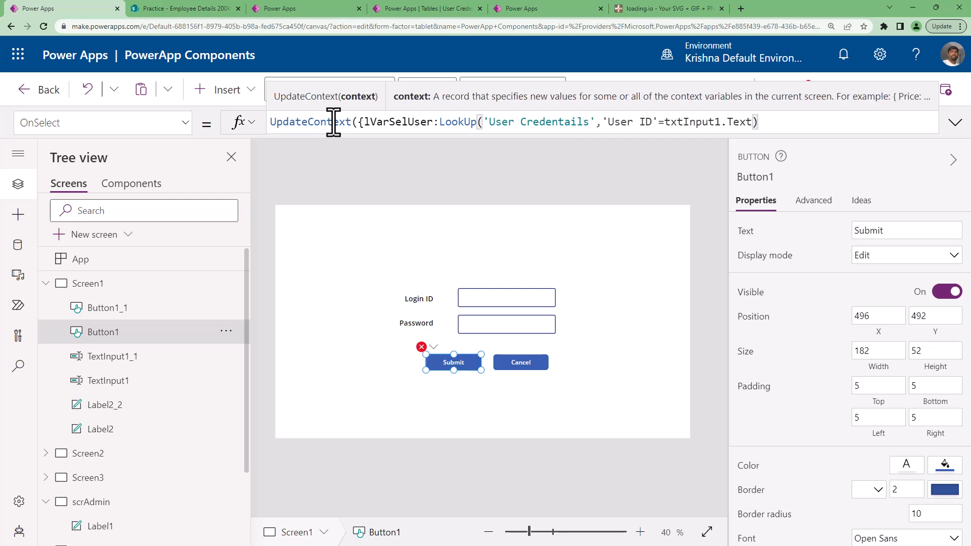
type("})")
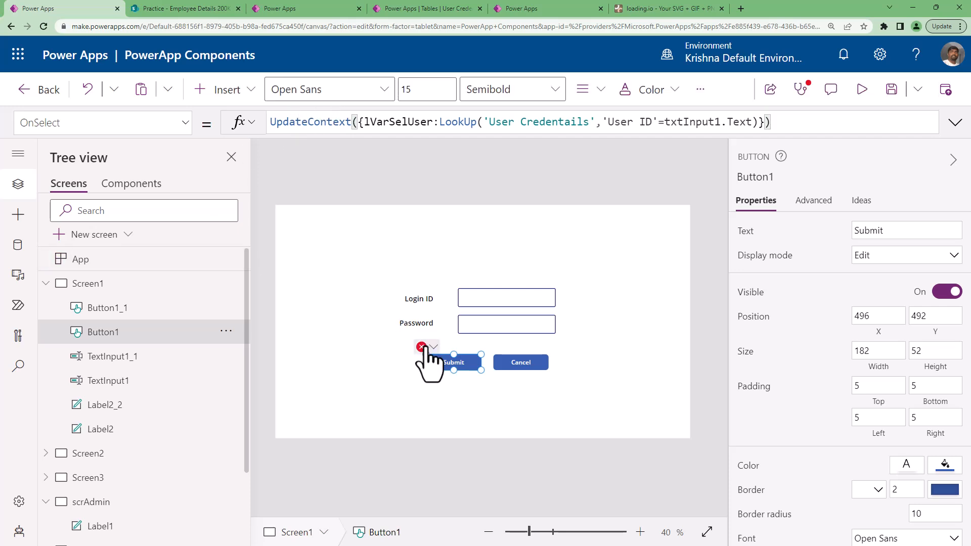
mouse_move(425, 349)
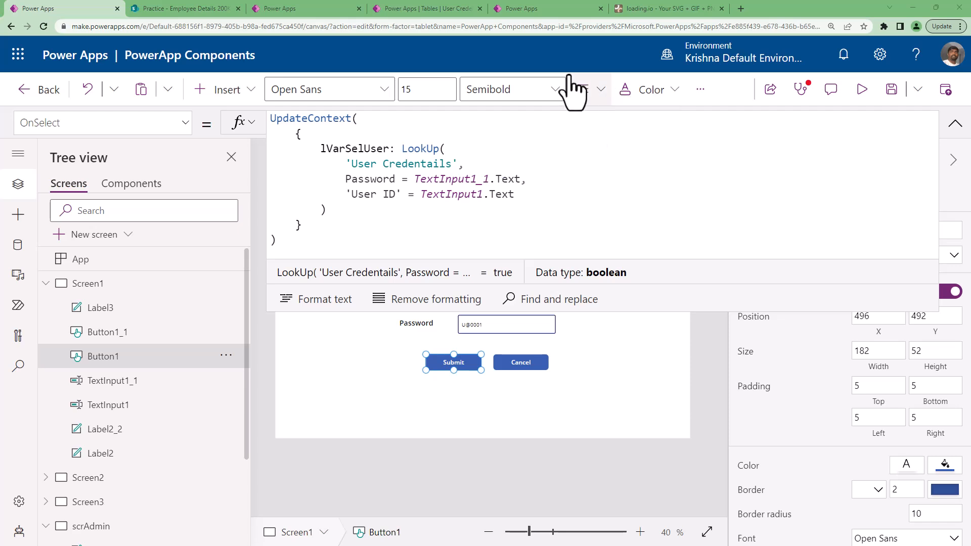
left_click(365, 213)
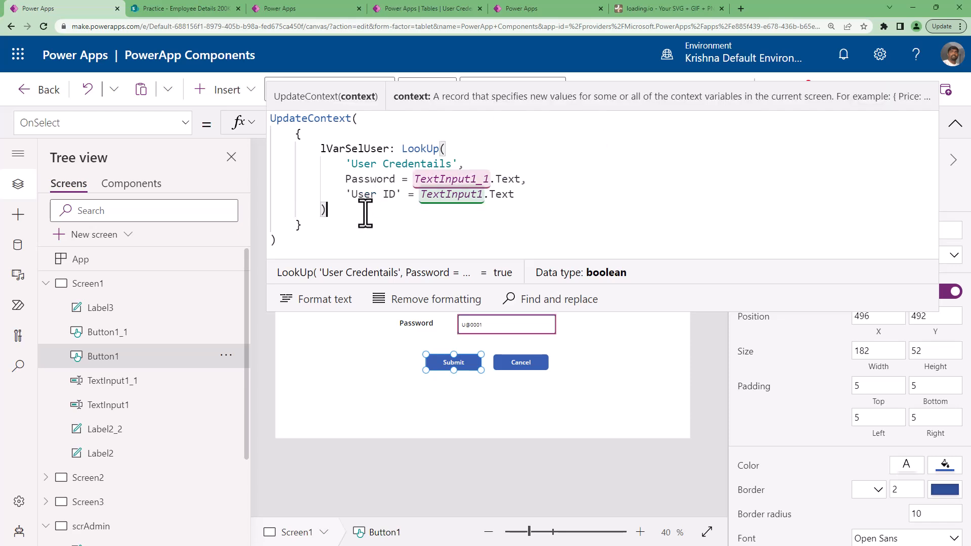
type(".")
key("BackSpace")
- Replace the comma between the LookUp's Password and 'User ID' conditions with And
left_click(541, 181)
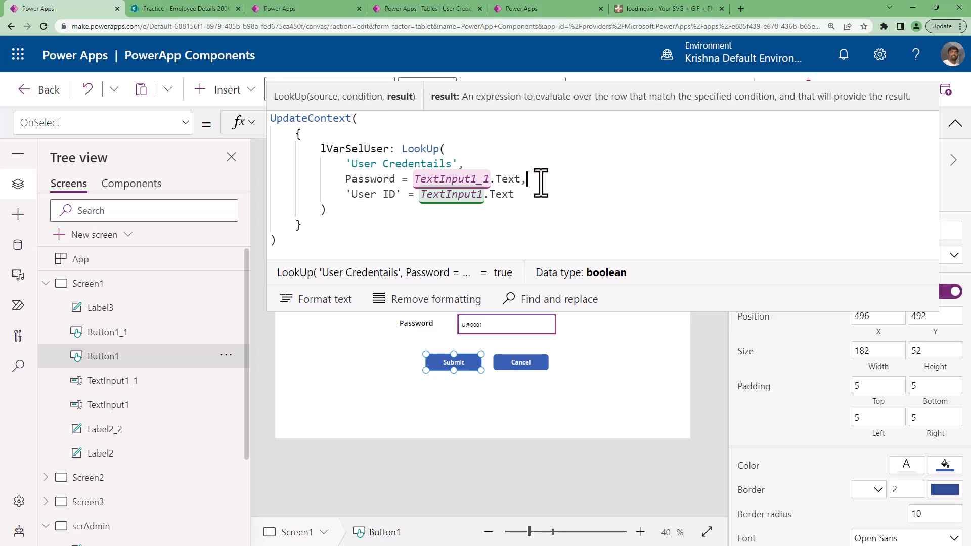
key("BackSpace")
type("and")
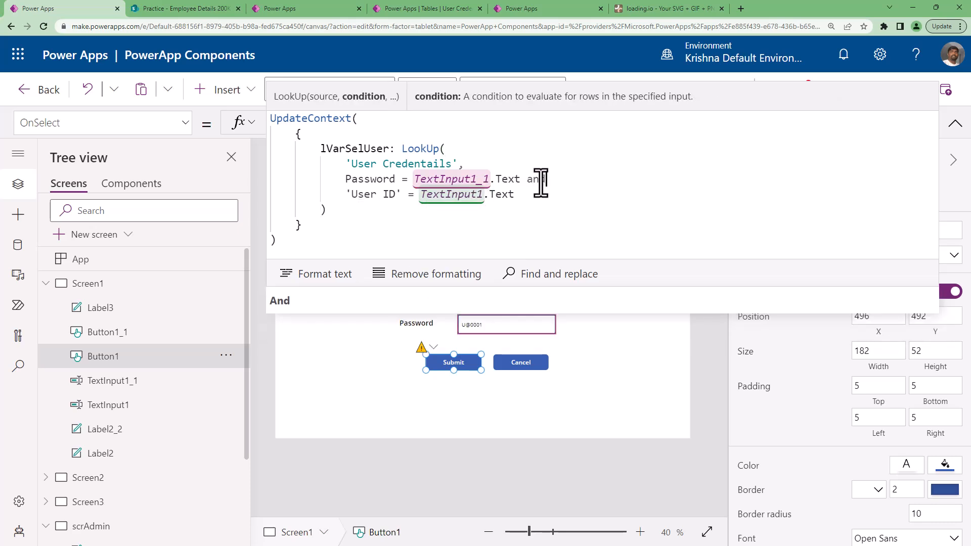
key("Left")
key("Left")
key("Left")
key("Delete")
type("A")
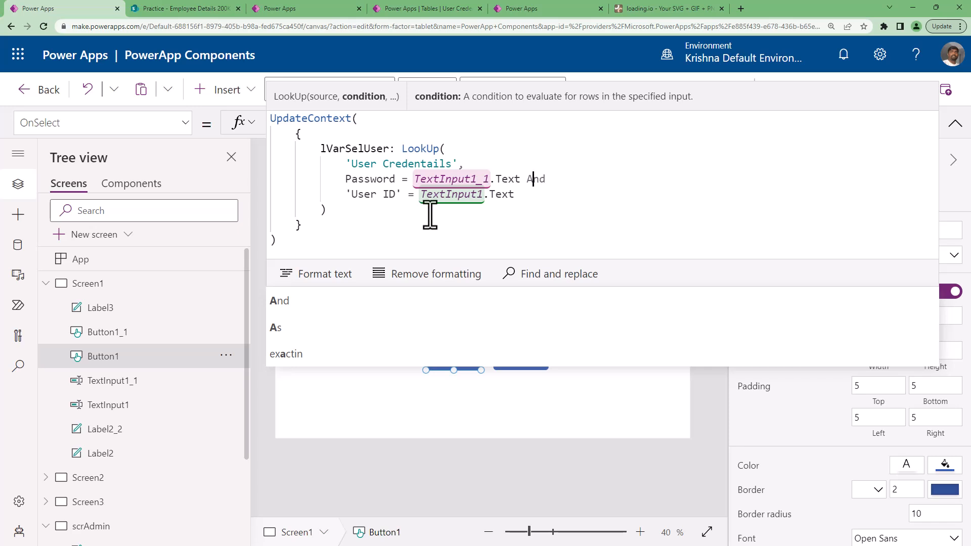
left_click(347, 207)
type(".")
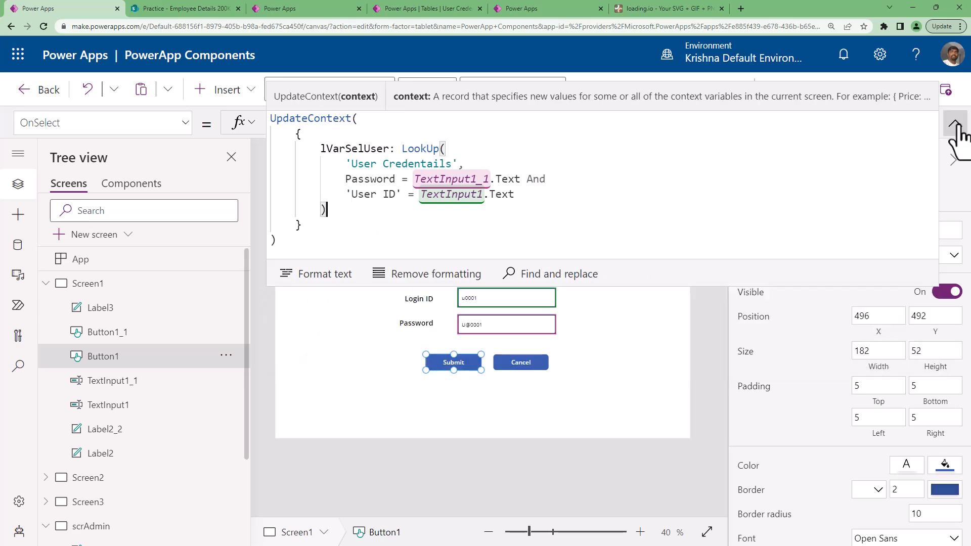
- Give the empty label above the login fields a border thickness of 1
left_click(956, 126)
left_click(338, 238)
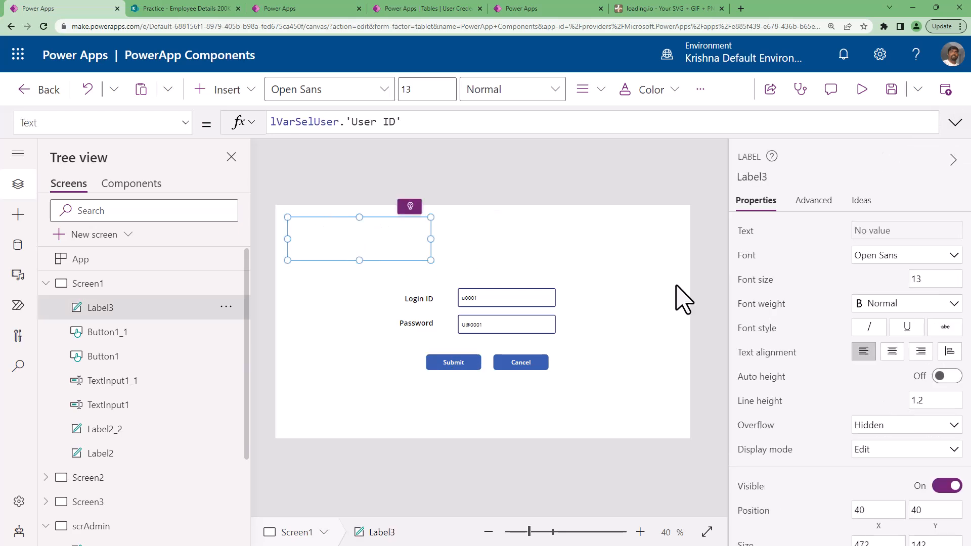
scroll(899, 506, "down", 4)
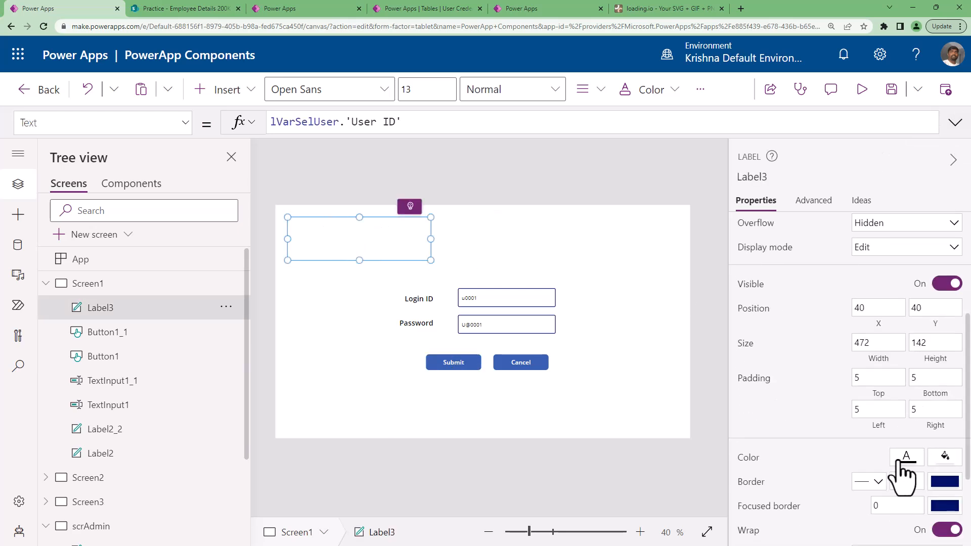
left_click_drag(904, 484, 835, 491)
type("1")
left_click(899, 505)
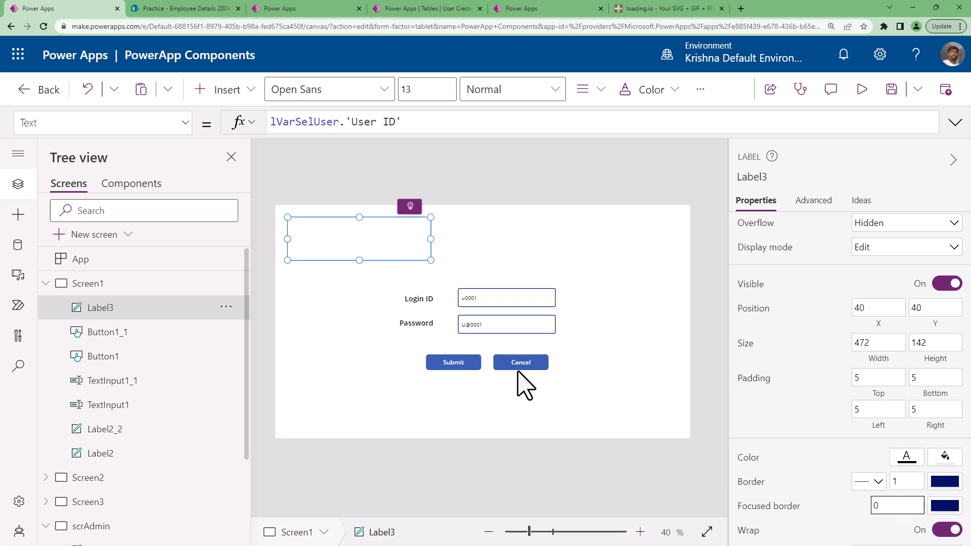
- Review the Password and 'User ID' conditions of the LookUp in the Submit button's OnSelect formula
left_click(466, 363)
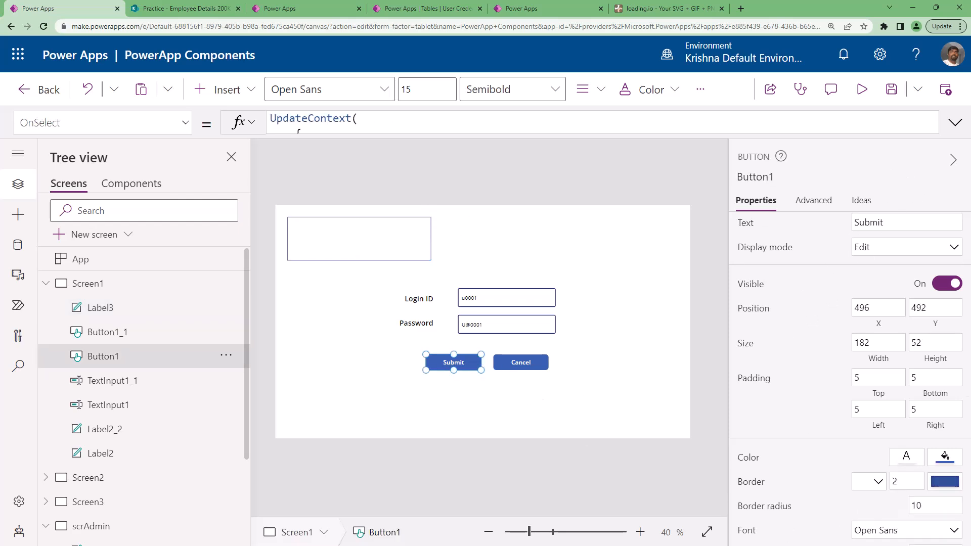
left_click(955, 122)
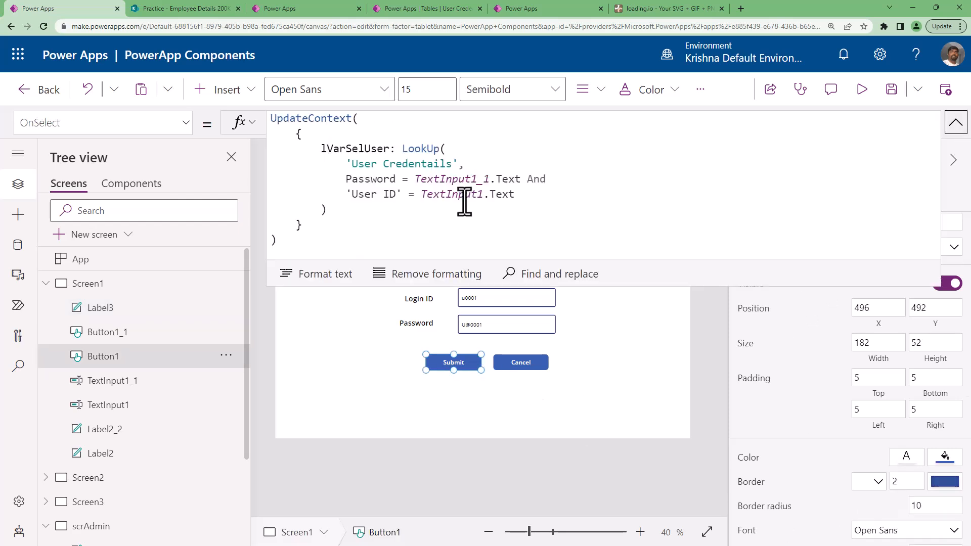
left_click_drag(347, 180, 531, 192)
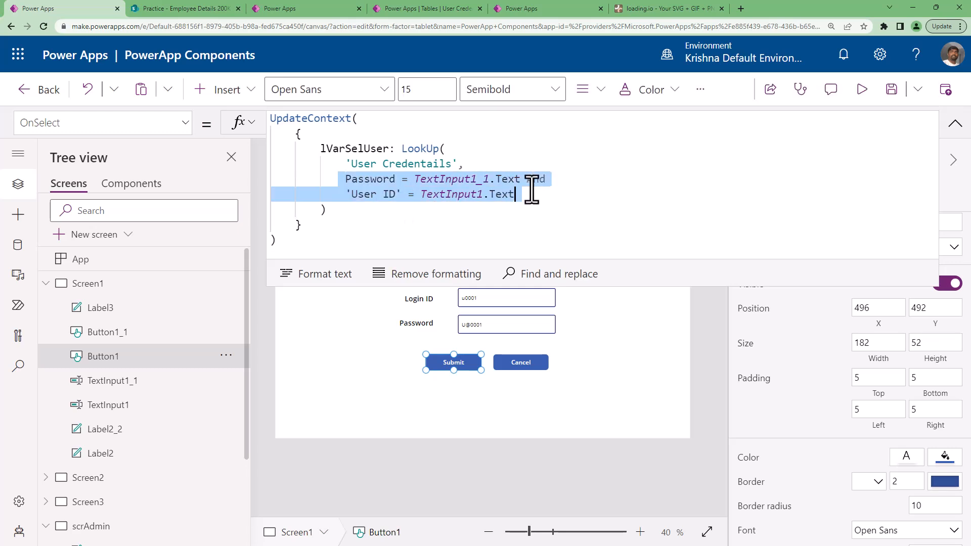
left_click(551, 196)
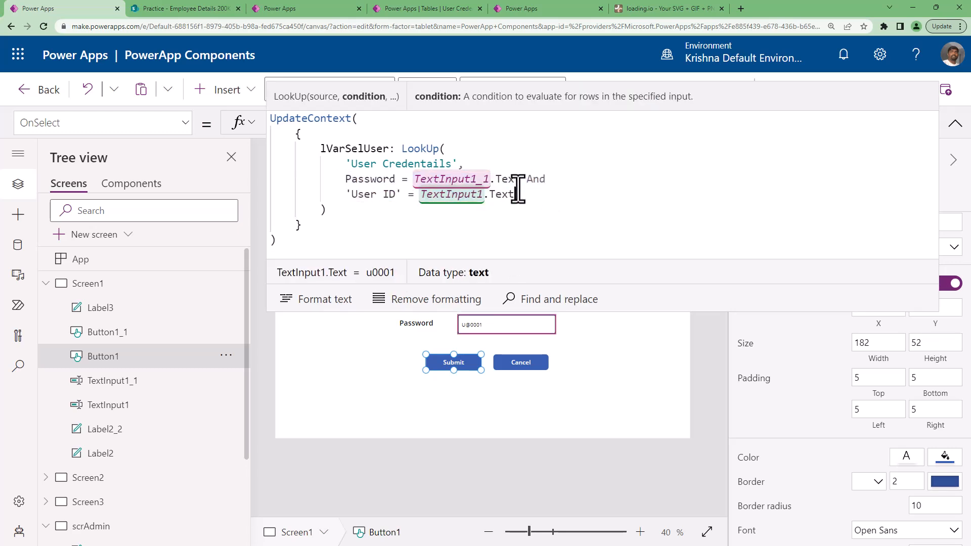
left_click(946, 124)
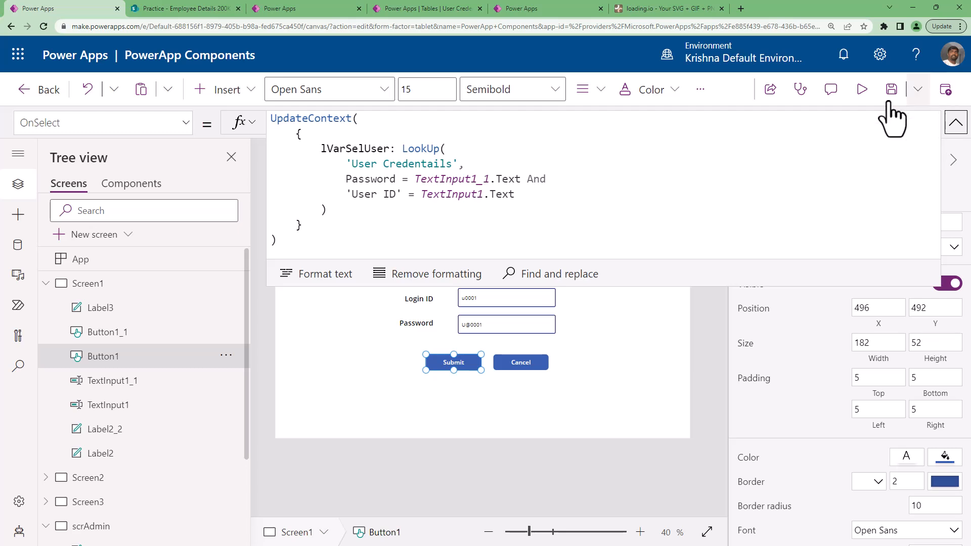
- Preview the app, submit the prefilled login and check the output in the bordered label
left_click(863, 90)
left_click(447, 395)
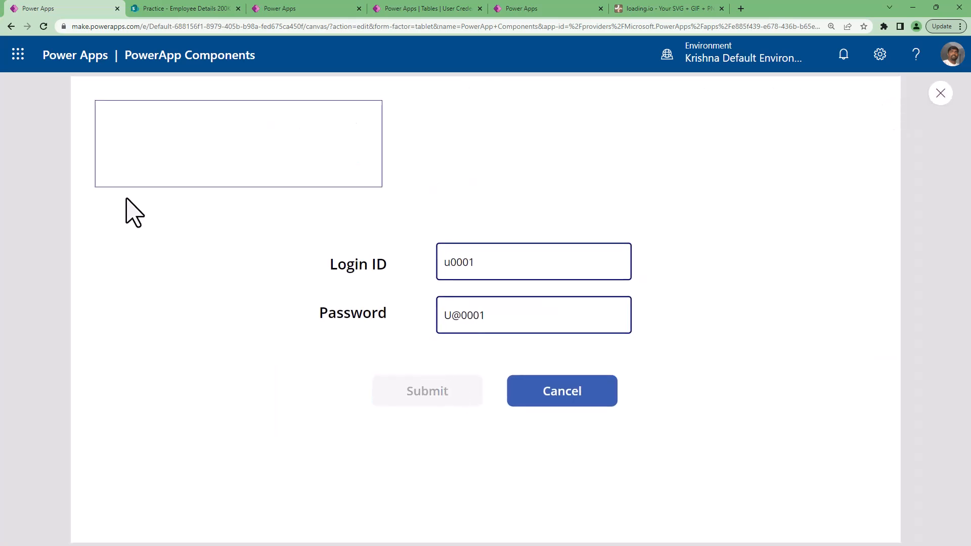
left_click_drag(133, 146, 73, 147)
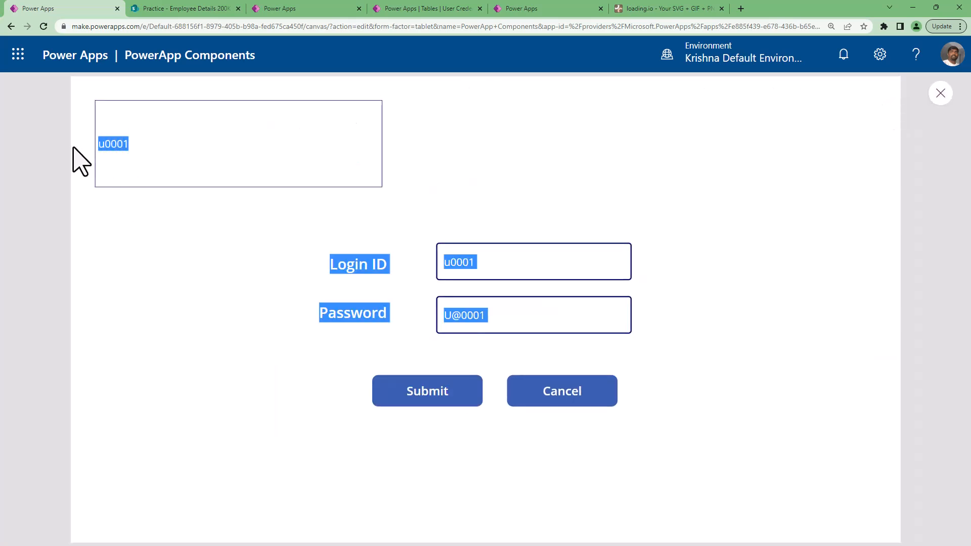
left_click(241, 274)
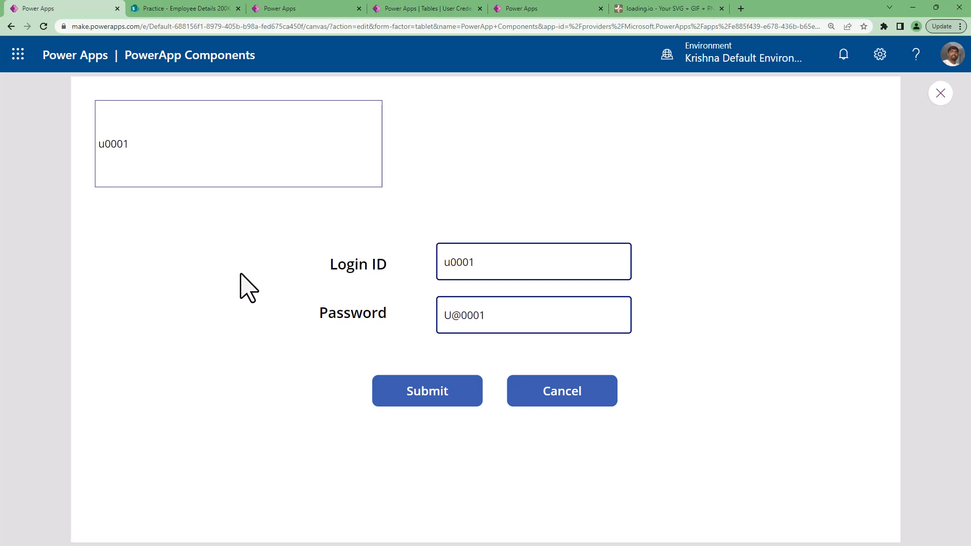
left_click(941, 94)
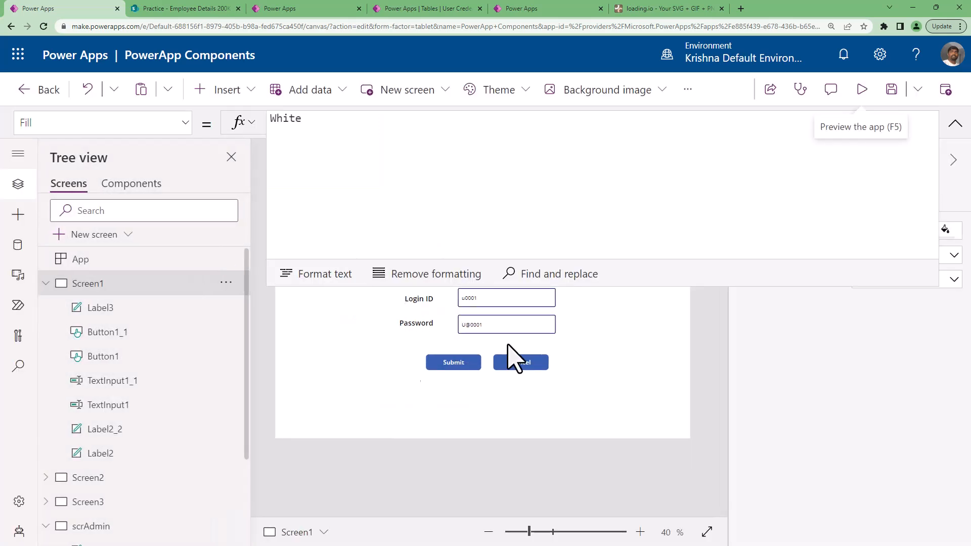
- Change the bordered label's Text formula to lVarSelUser.'User Type'
left_click(956, 123)
left_click(310, 238)
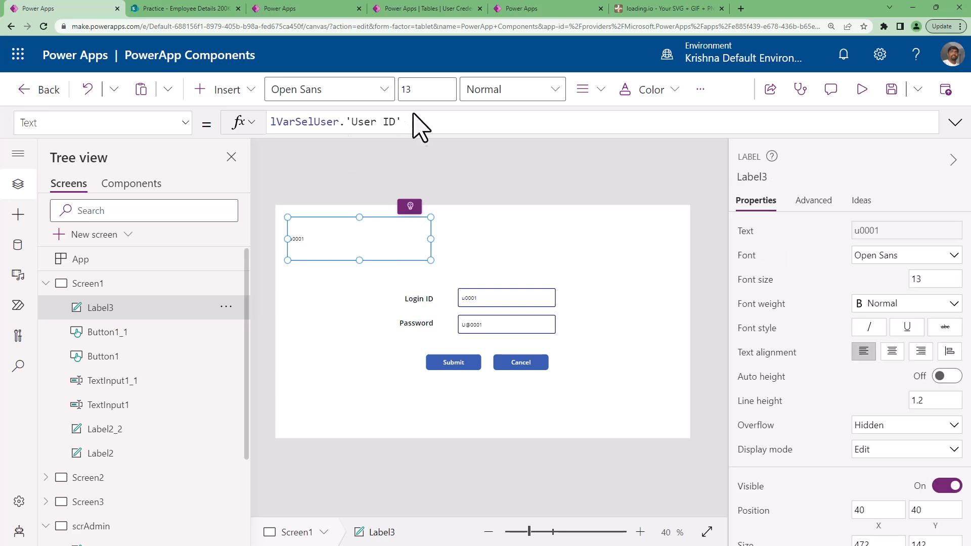
left_click_drag(340, 122, 402, 122)
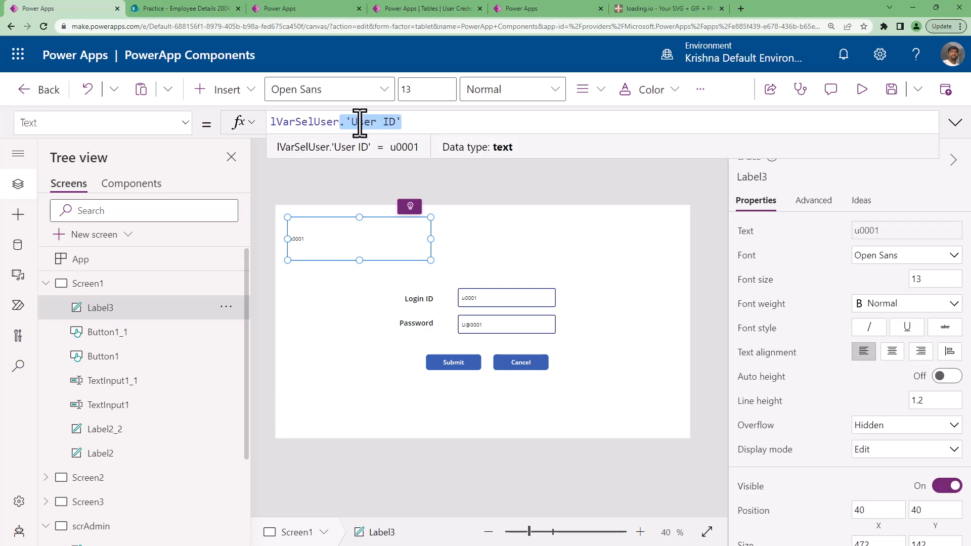
type(".us")
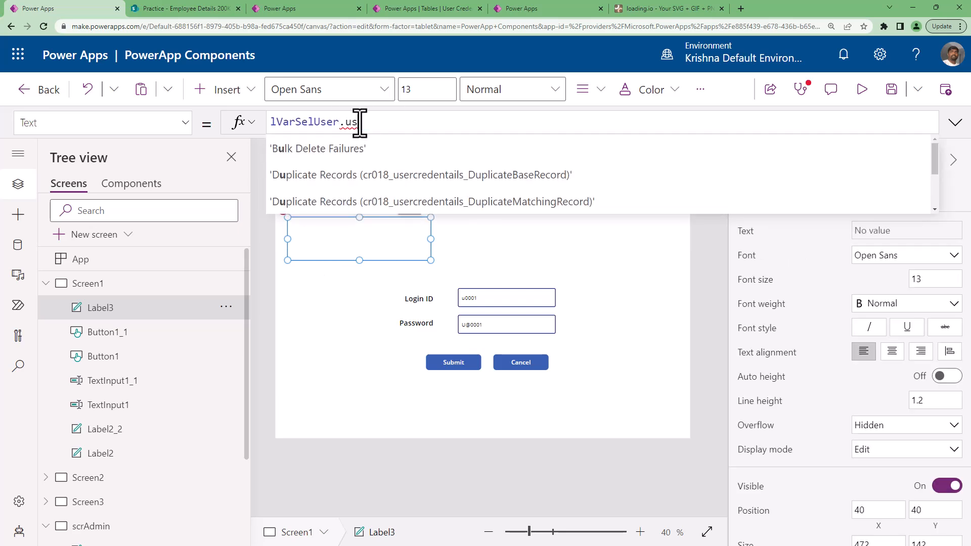
type("er")
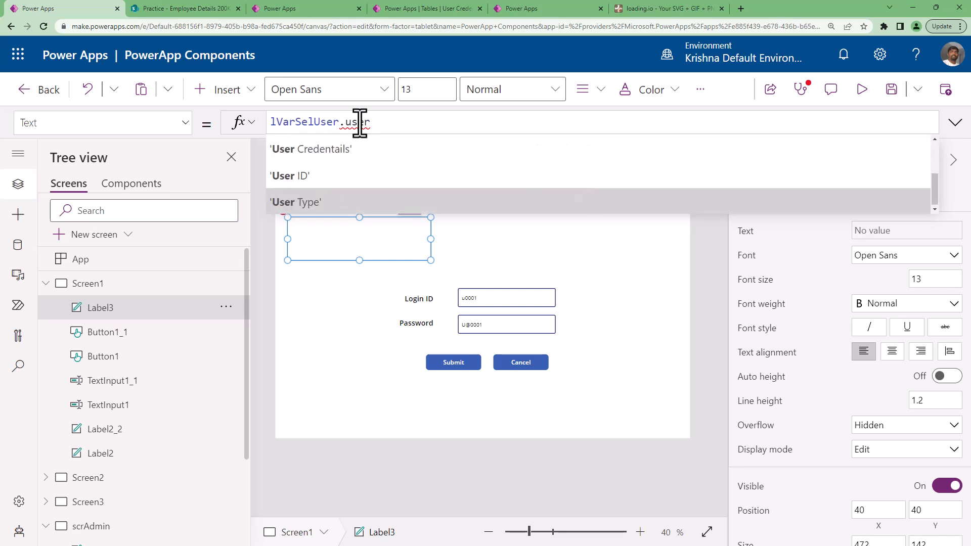
key("Return")
type(".")
key("BackSpace")
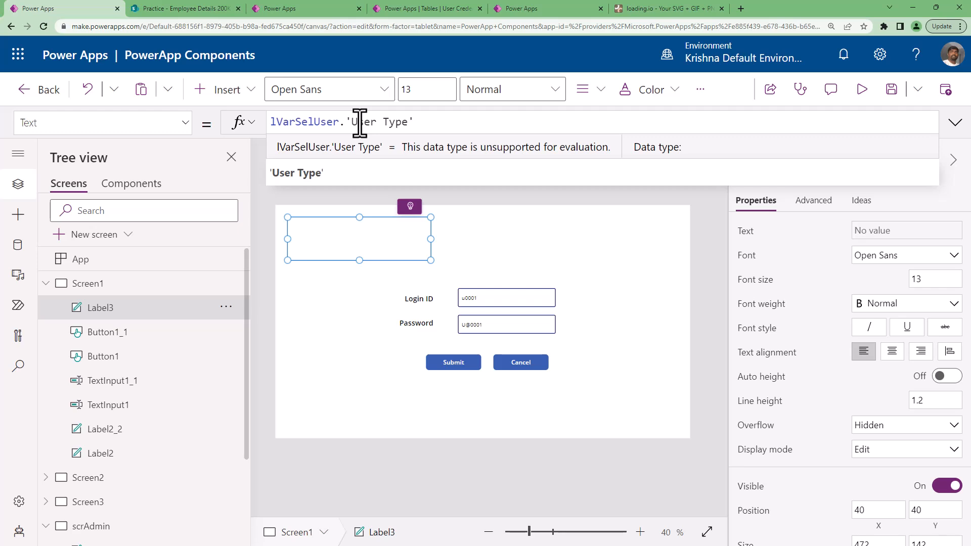
- Submit the login and compare the user type in the label with the records of the User Credentails table
left_click(459, 365, "alt")
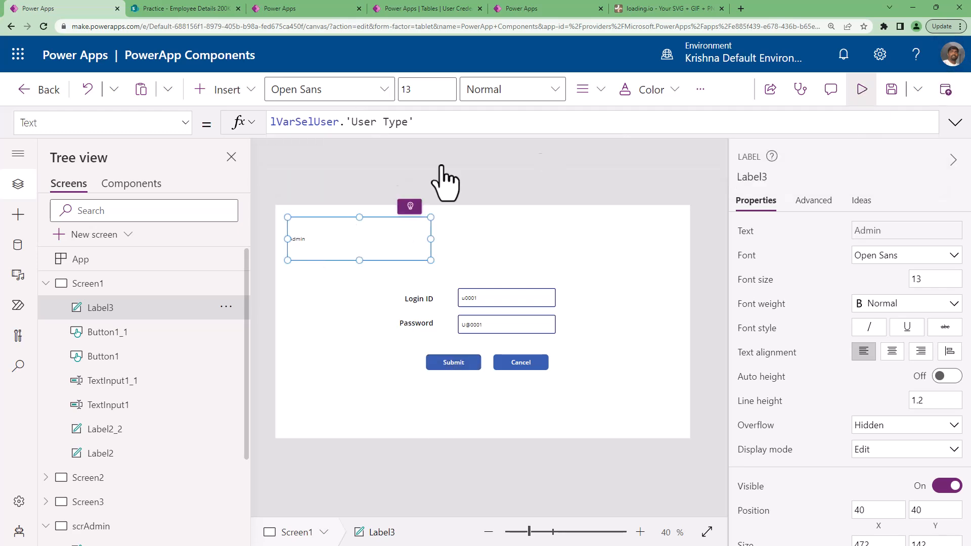
key("F5")
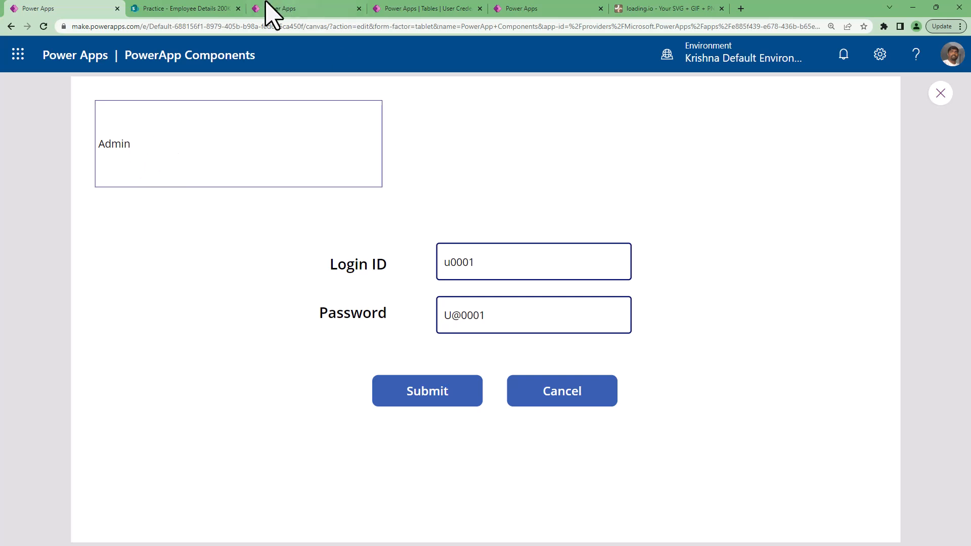
left_click(526, 8)
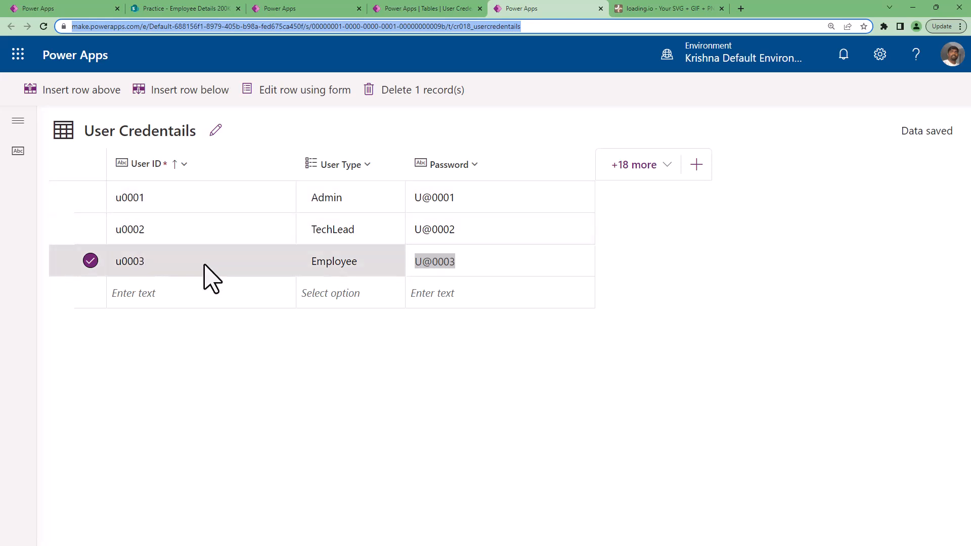
left_click(31, 4)
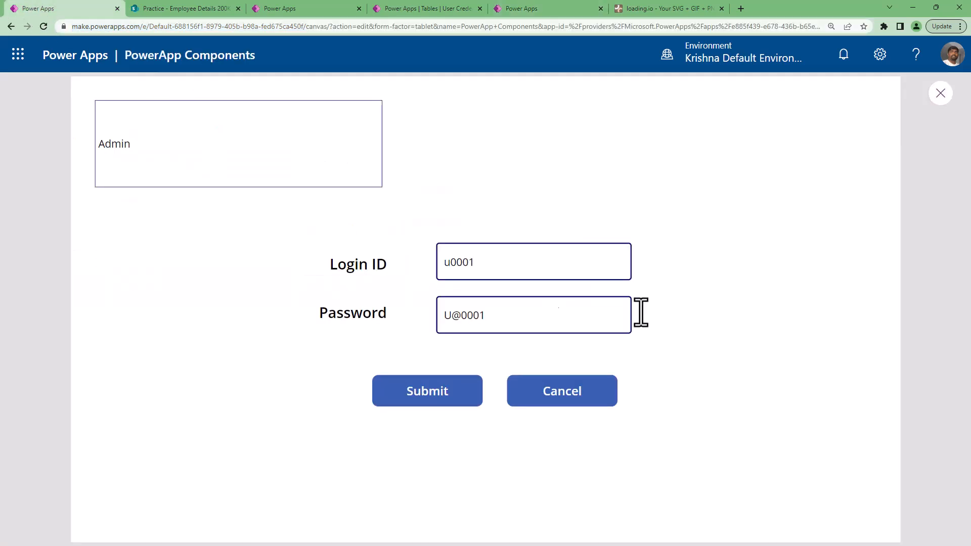
double_click(117, 146)
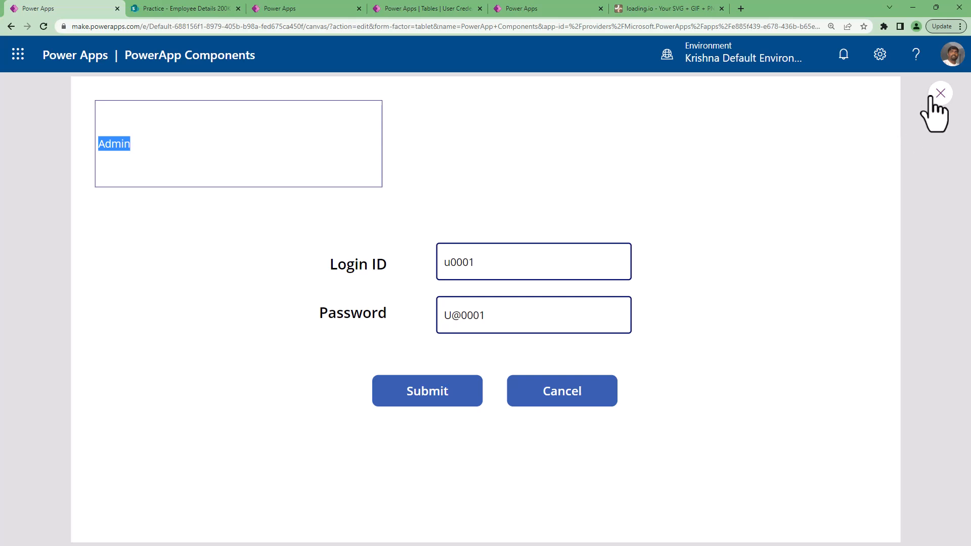
left_click(940, 95)
- Append a Set function for the global variable gVarSelDes after the UpdateContext call in the Submit button's OnSelect formula
left_click(462, 368)
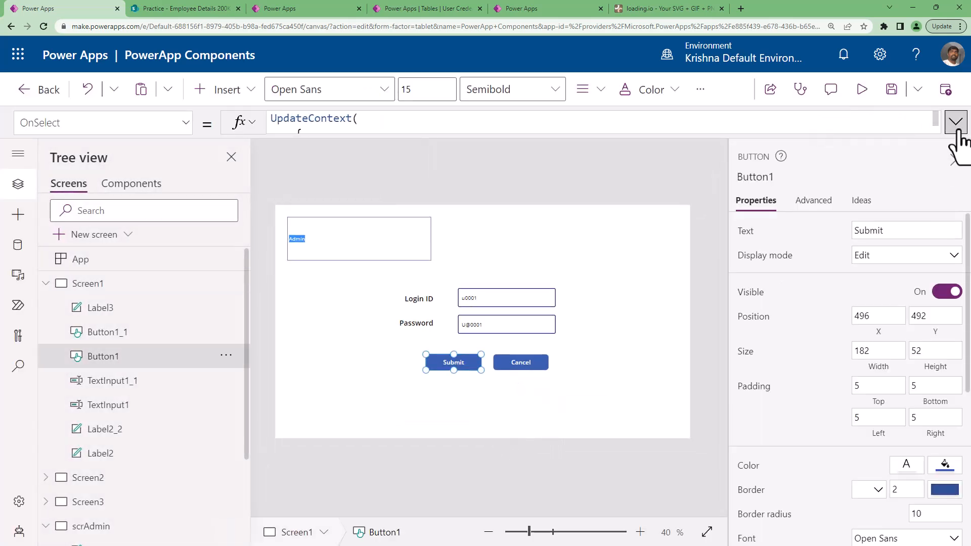
left_click(956, 122)
left_click(311, 248)
type(";")
key("Return")
type("Set(")
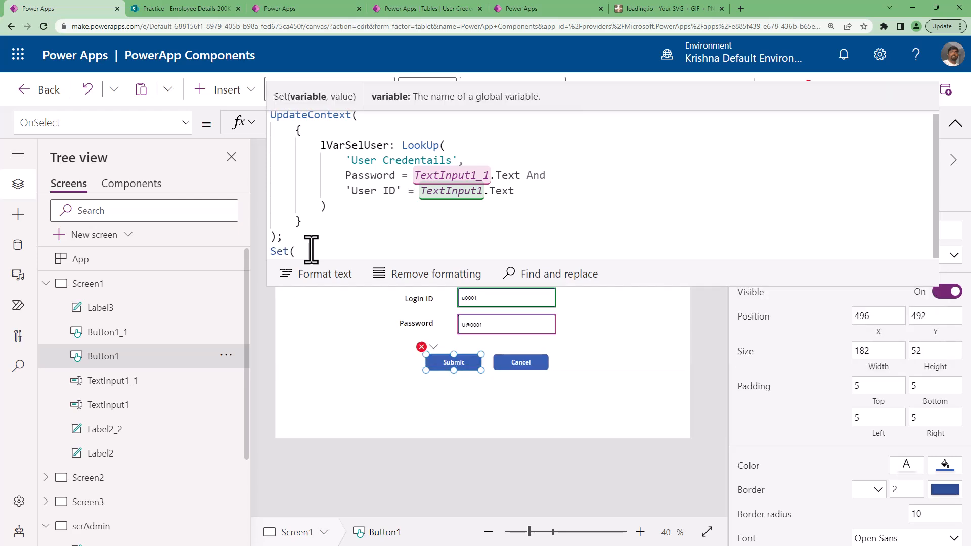
type("gVar")
type("SelUser")
type("Ty")
key("BackSpace")
key("BackSpace")
key("BackSpace")
key("BackSpace")
key("BackSpace")
key("BackSpace")
key("BackSpace")
key("BackSpace")
key("BackSpace")
type("SelDes,")
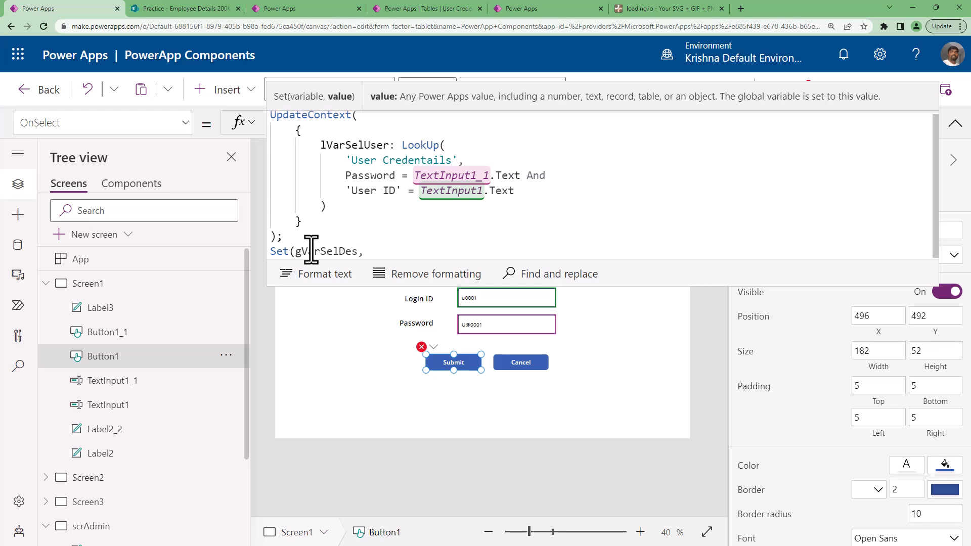
- Complete the Set function with lVarSelUser.'User Type' as the value of gVarSelDes
type("'User ID'")
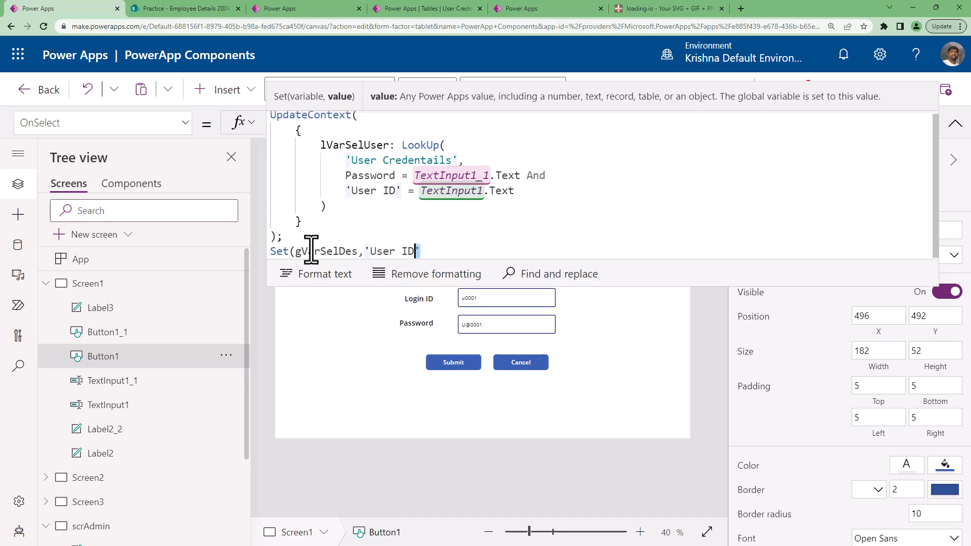
key("shift+Left")
key("shift+Left")
key("shift+Left")
key("shift+Left")
key("shift+Left")
key("shift+Left")
key("shift+Left")
key("shift+Left")
key("shift+Left")
key("shift+Left")
type(",lV")
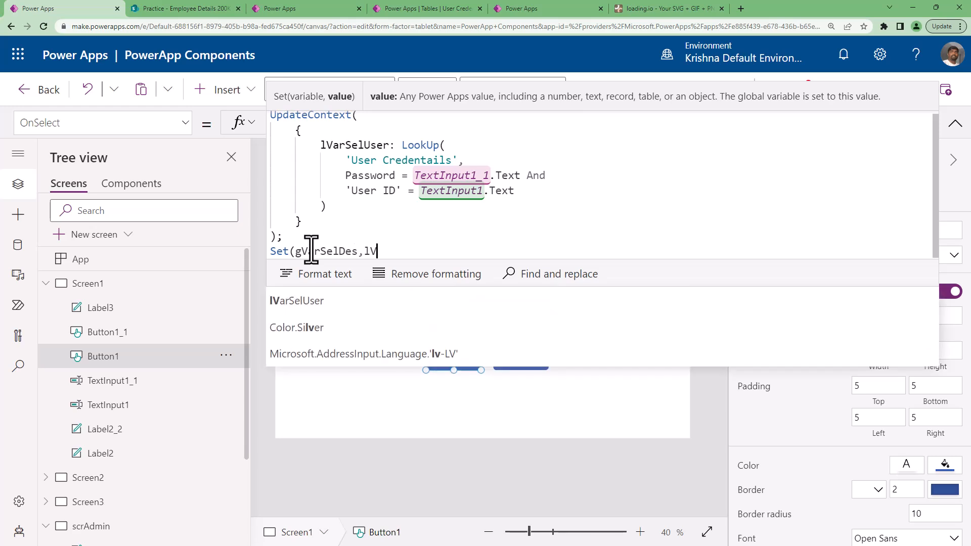
key("Tab")
type(".user")
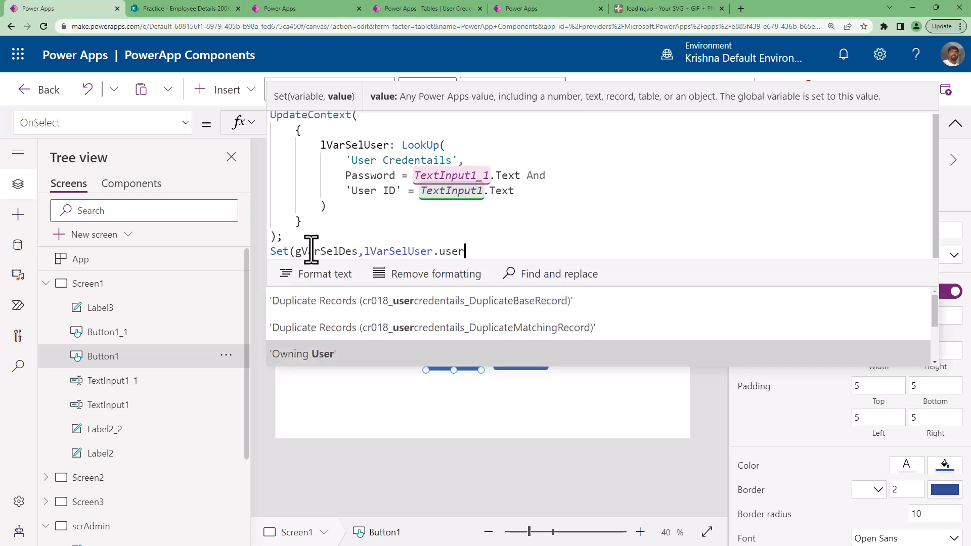
key("Down")
key("Down")
key("Down")
key("Tab")
type(")")
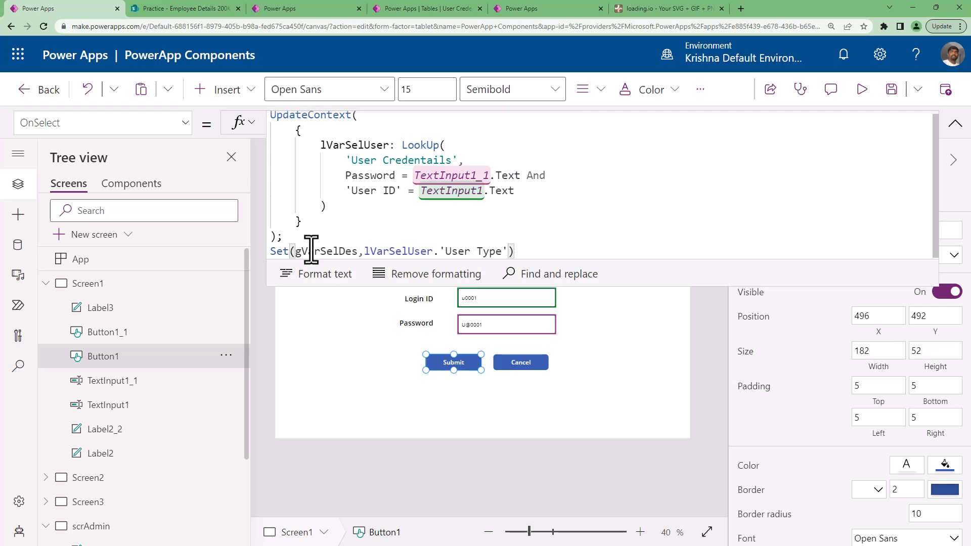
- Replace the bordered label's Text formula with gVarSelDes and submit the login to test it
double_click(311, 251)
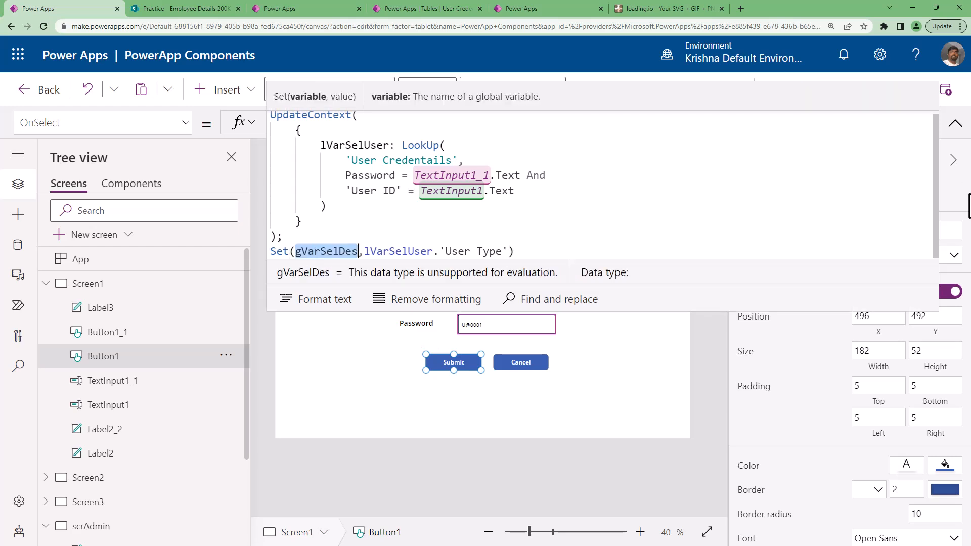
left_click(955, 126)
left_click(360, 256)
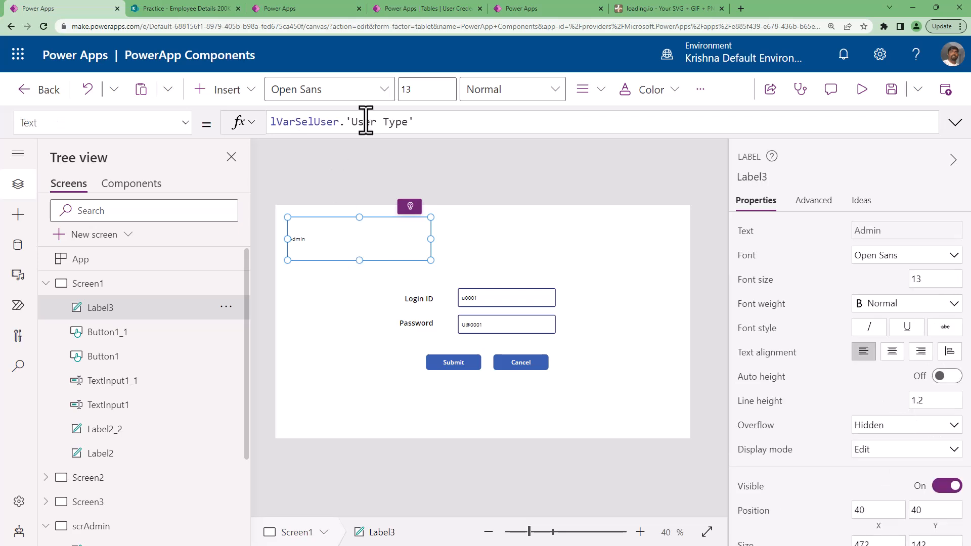
left_click_drag(425, 121, 154, 120)
type("gVarSelDes")
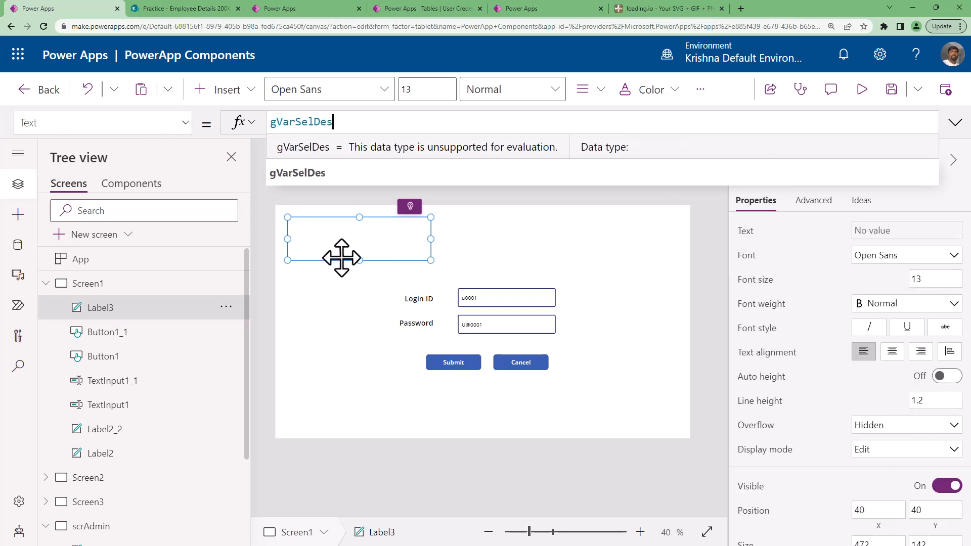
left_click(459, 367, "alt")
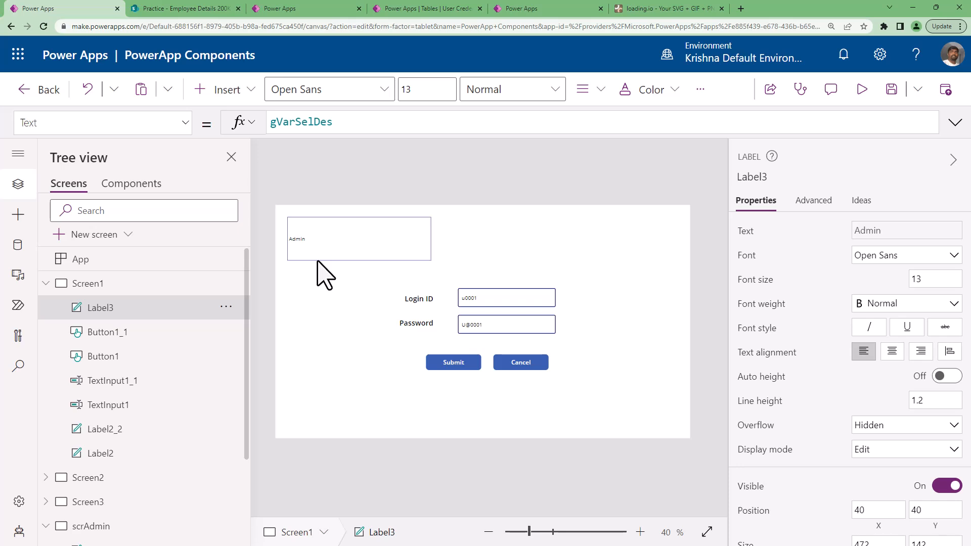
- Extend the Submit button's OnSelect formula with a semicolon and a new line after the Set function
left_click(455, 362)
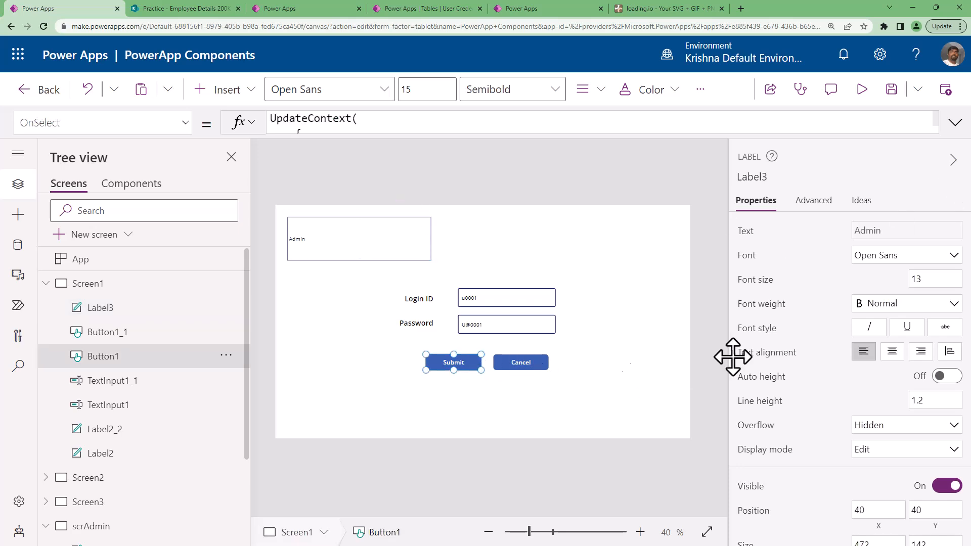
left_click(955, 123)
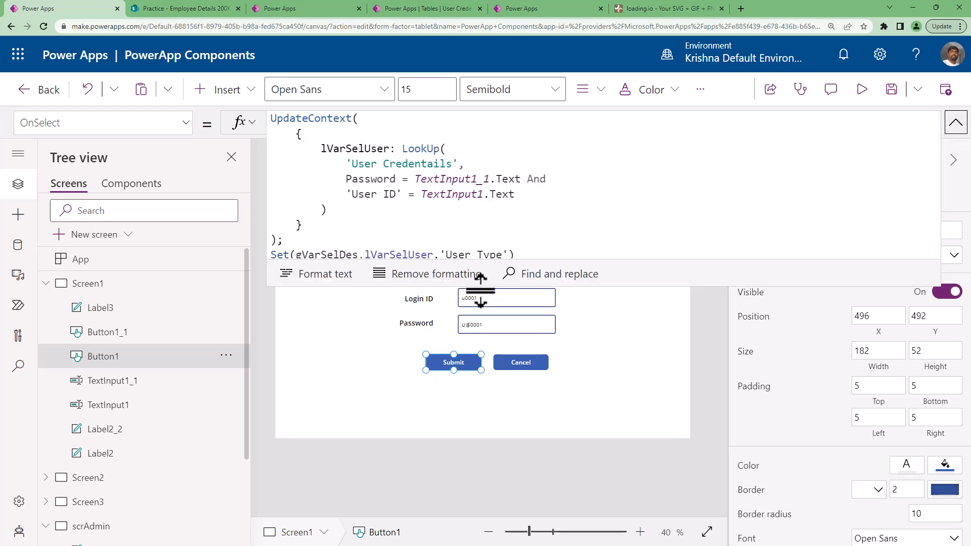
left_click(566, 323)
type(";")
key("shift+Return")
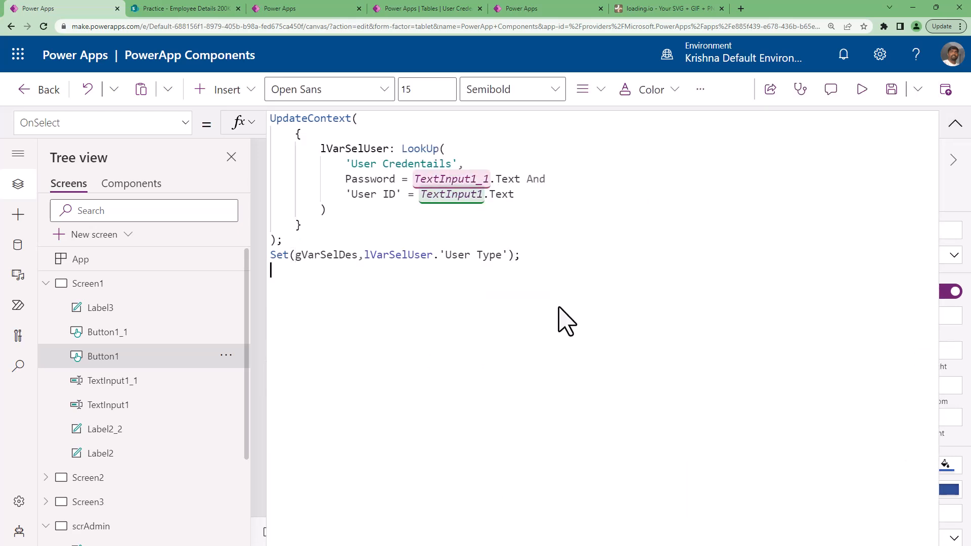
type("swit")
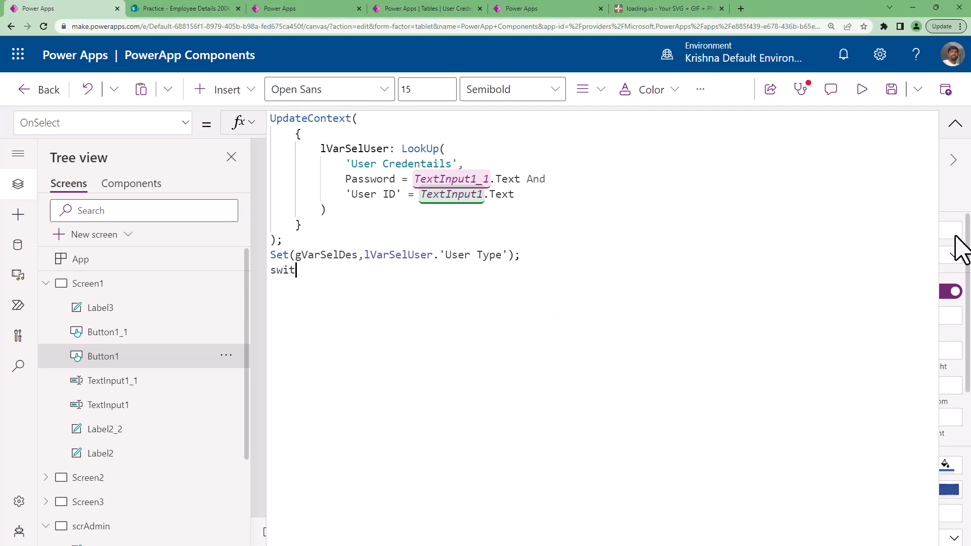
left_click(955, 124)
left_click(955, 123)
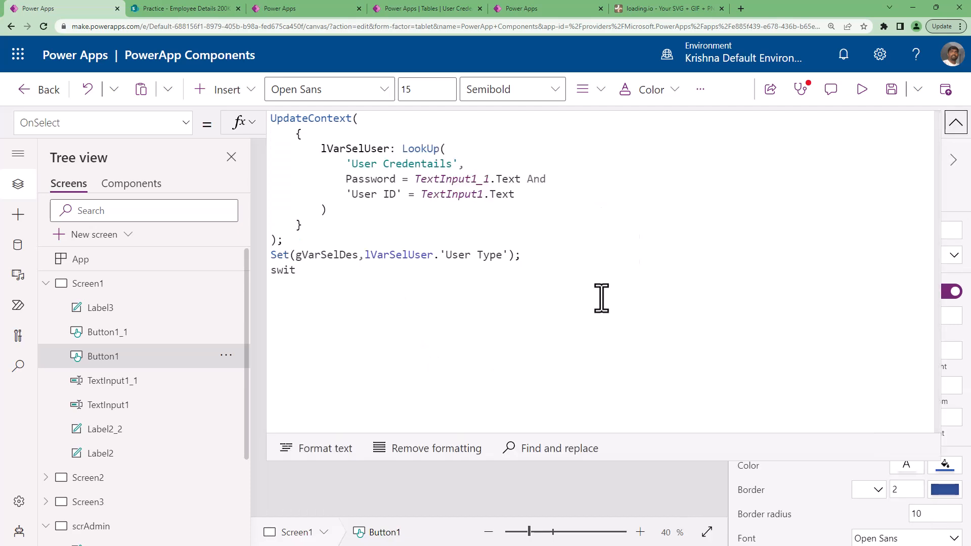
left_click(325, 278)
key("BackSpace")
key("BackSpace")
key("BackSpace")
key("BackSpace")
- Add a Switch function below the Set function with gVarSelDes as the value to compare
type("swi")
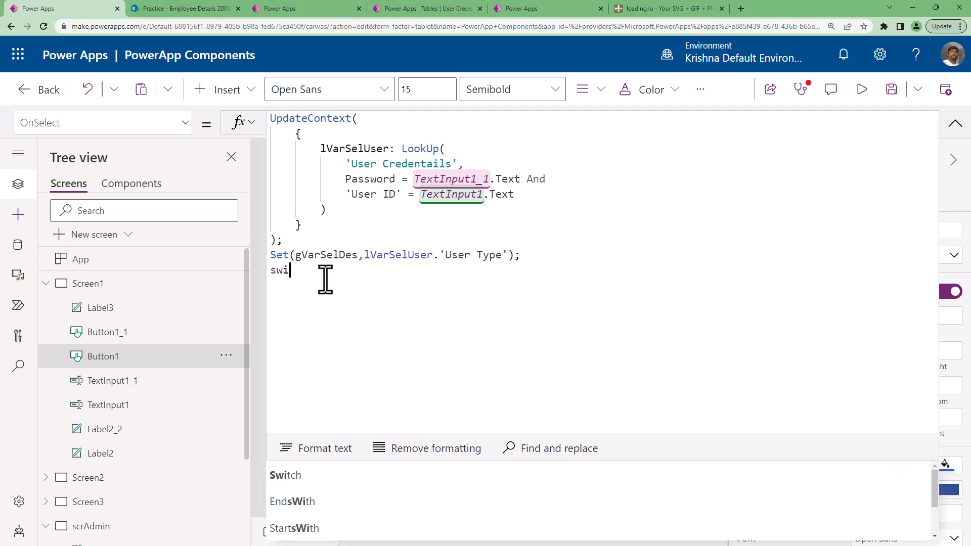
key("Tab")
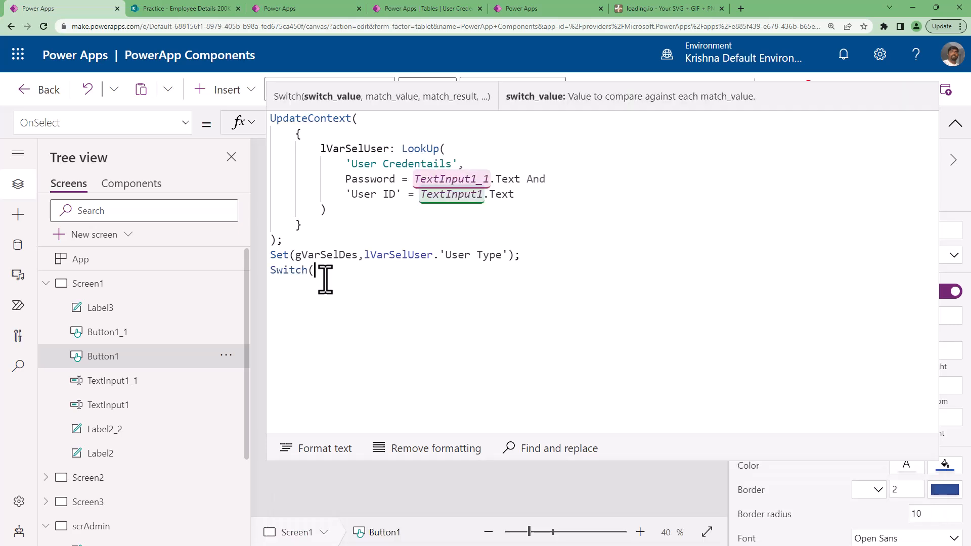
type("gV")
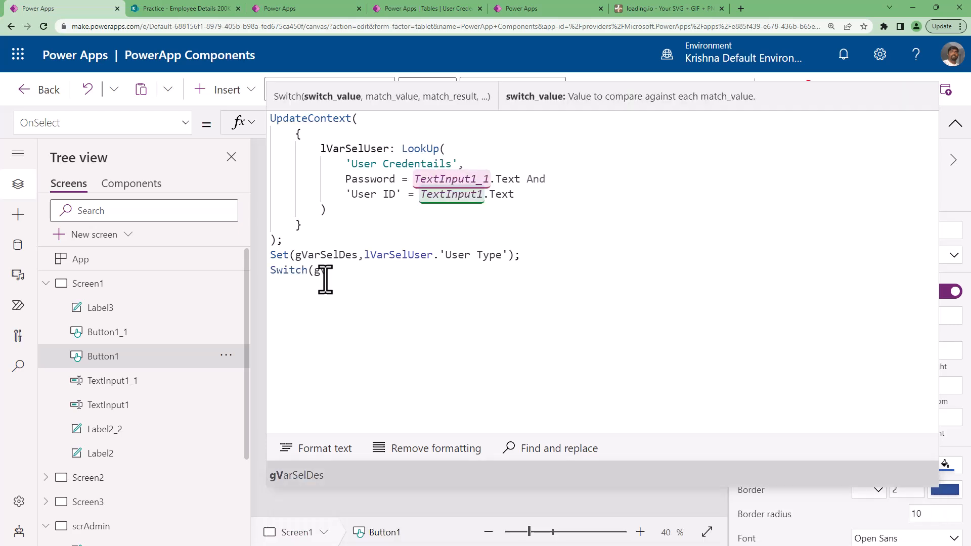
type("arSelDes)")
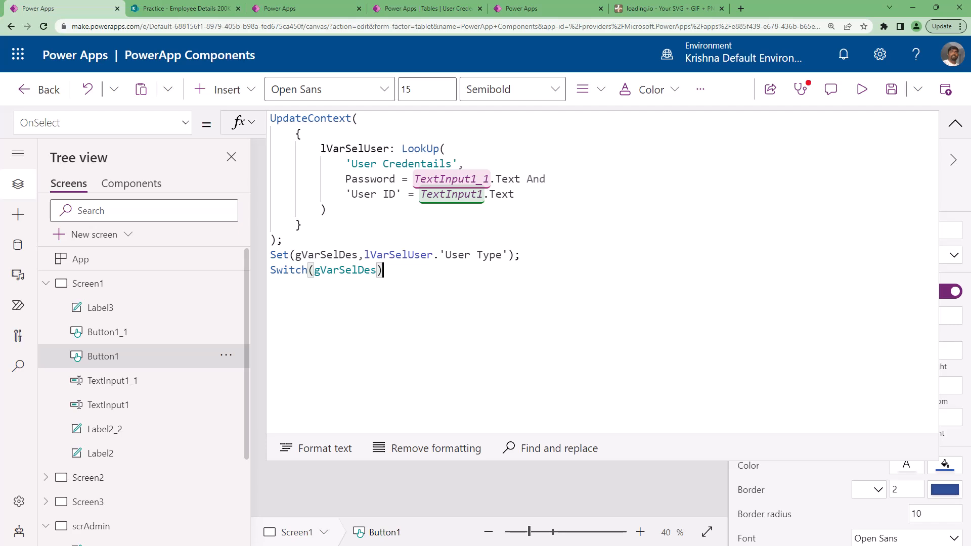
- Give the Switch function an "Admin" match value with Navigate(scrAdmin) as its result, and format the formula text
left_click(377, 271)
type(",")
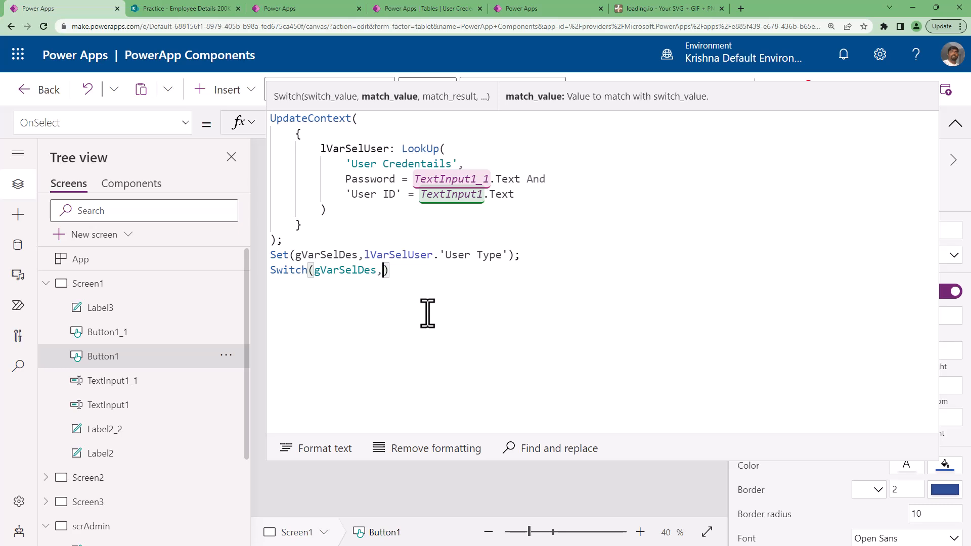
key("Left")
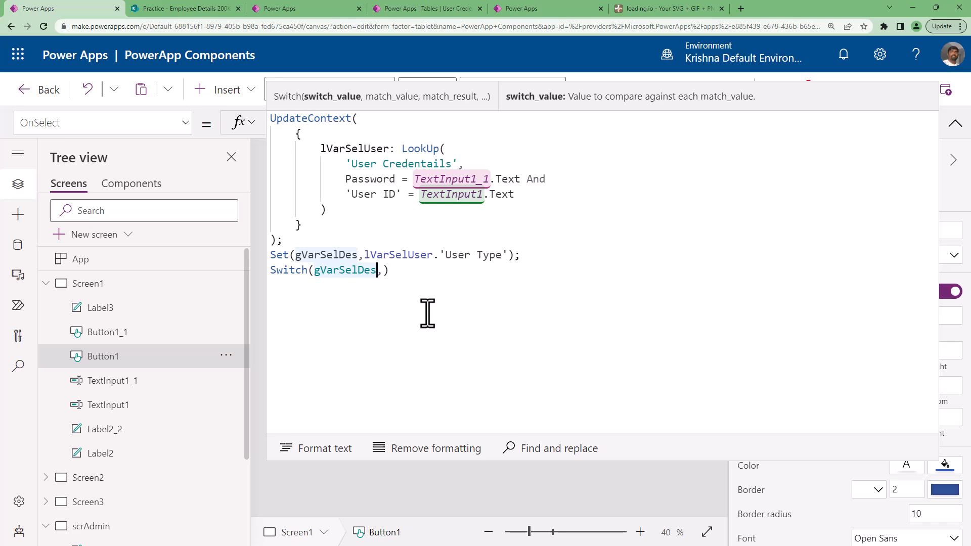
key("Right")
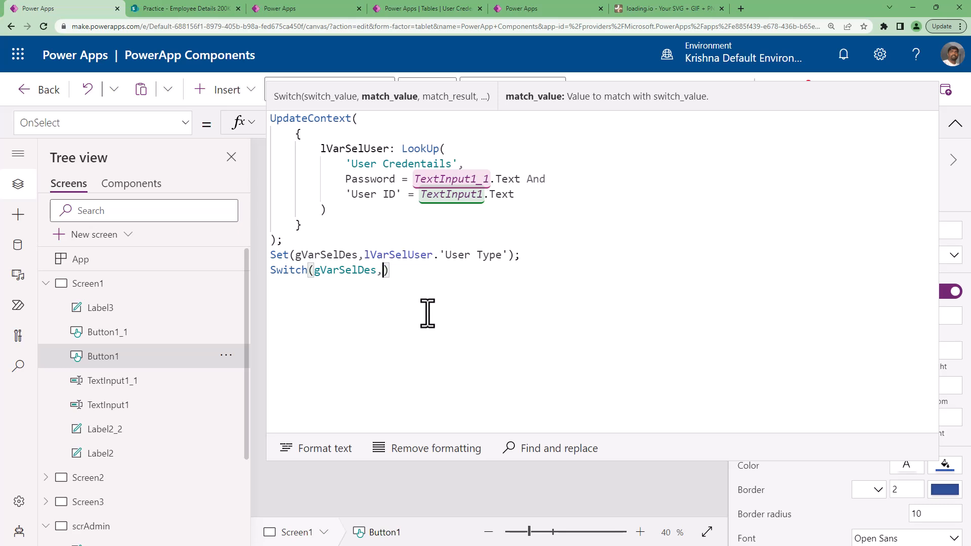
type("\"Admin\",")
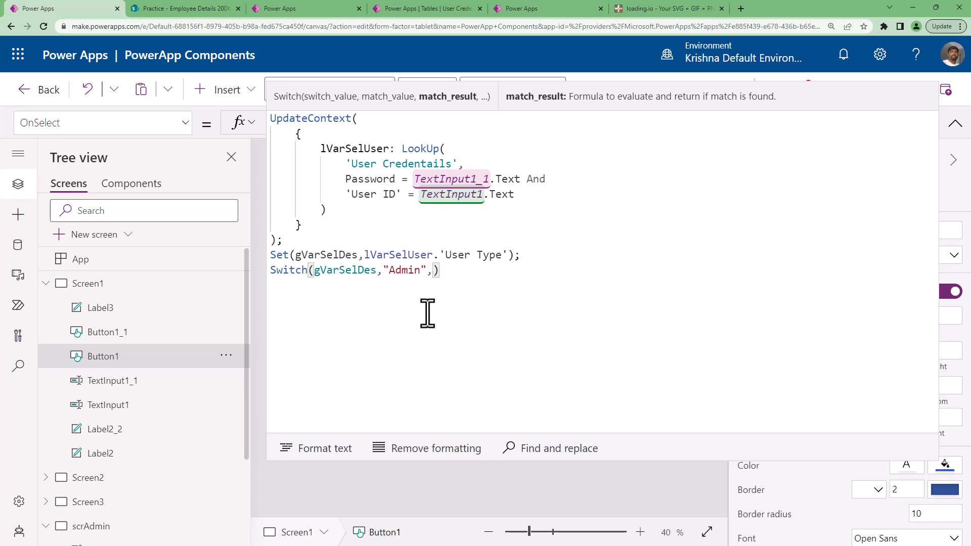
type("Navigate(")
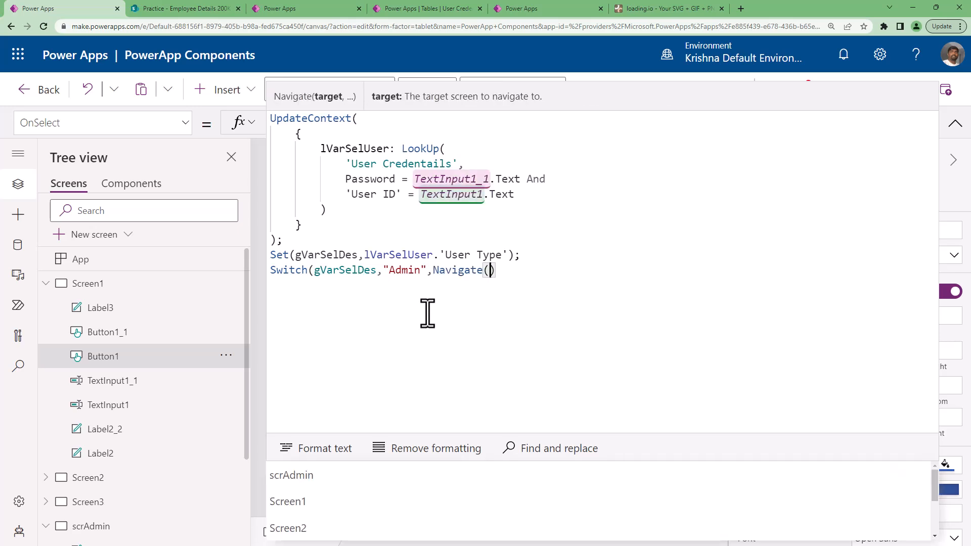
key("Tab")
type("))")
left_click(318, 453)
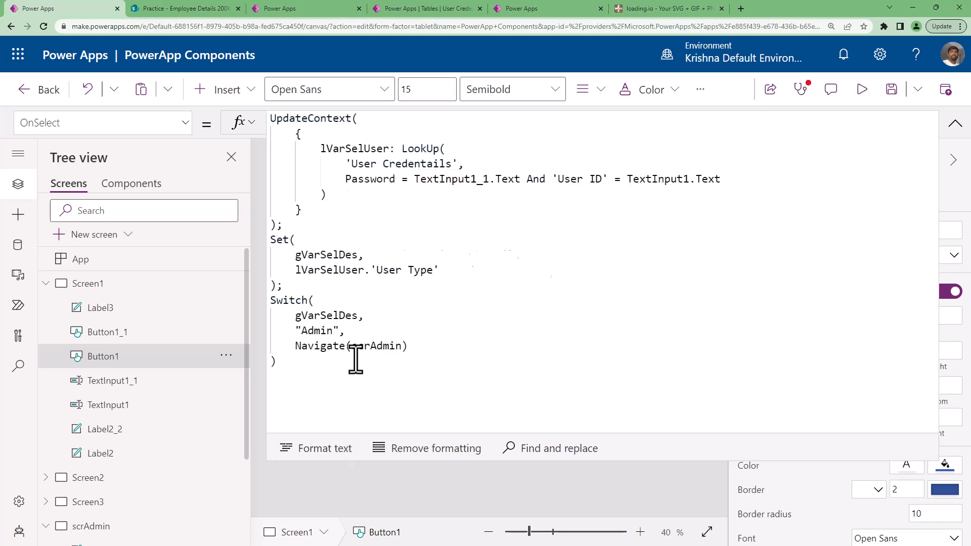
double_click(314, 316)
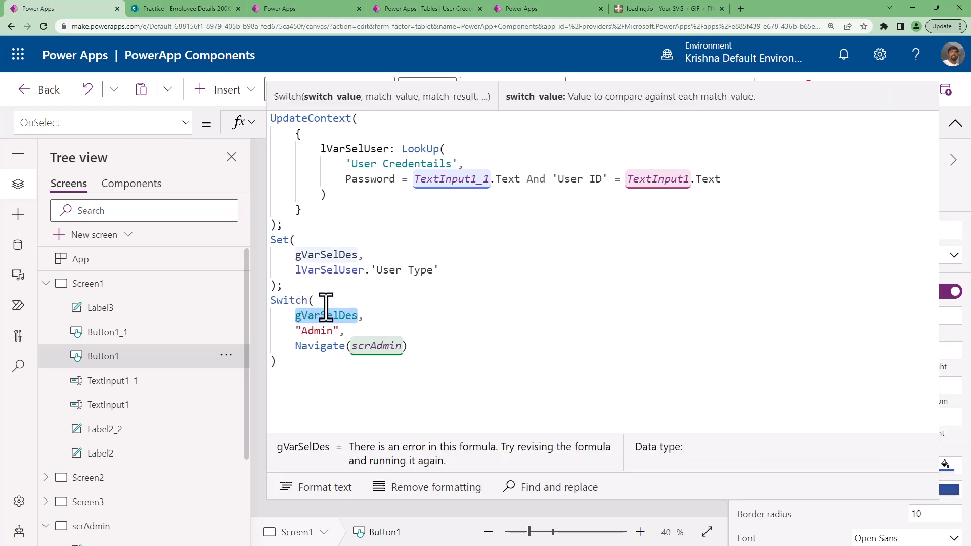
left_click(329, 331)
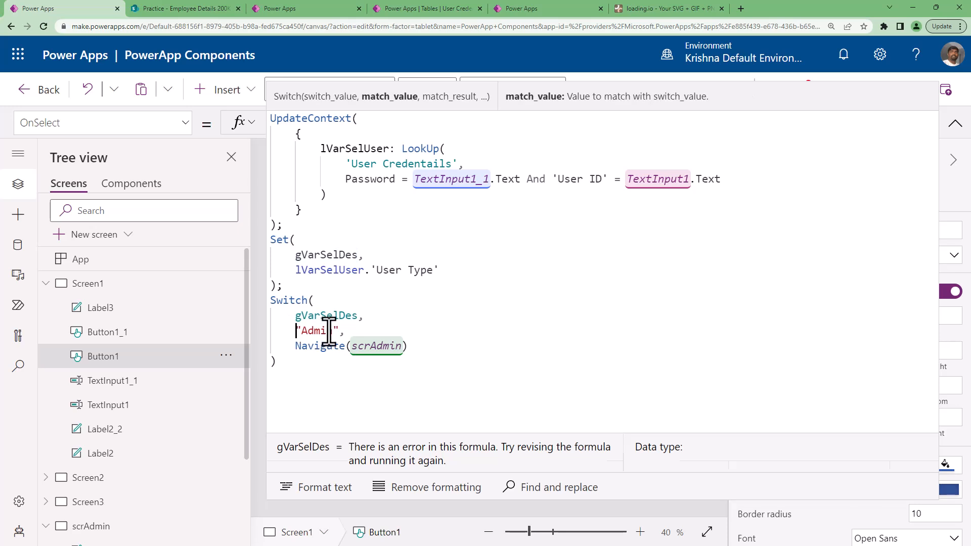
double_click(336, 332)
- Duplicate the "Admin" match value and its Navigate(scrAdmin) result directly below the original inside the Switch function
left_click(425, 346)
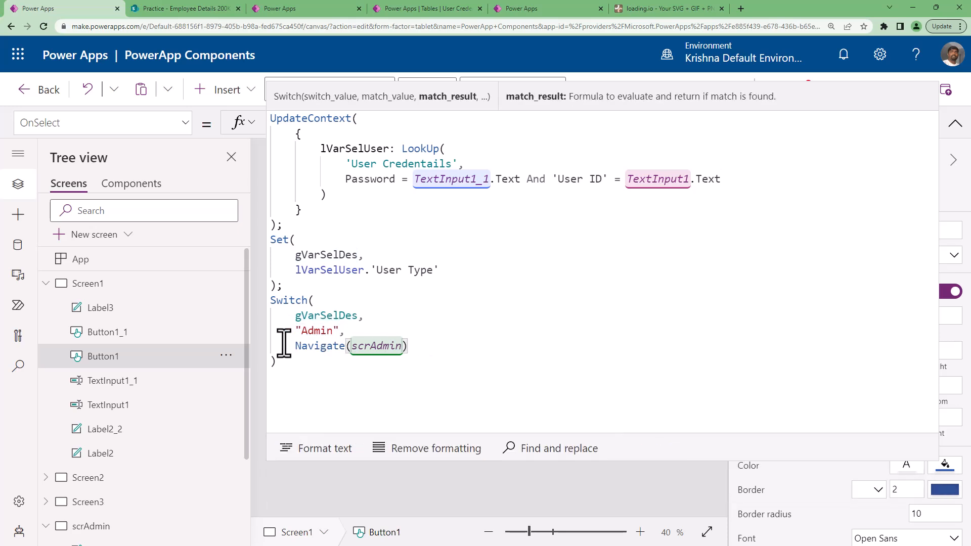
left_click(358, 318, "shift")
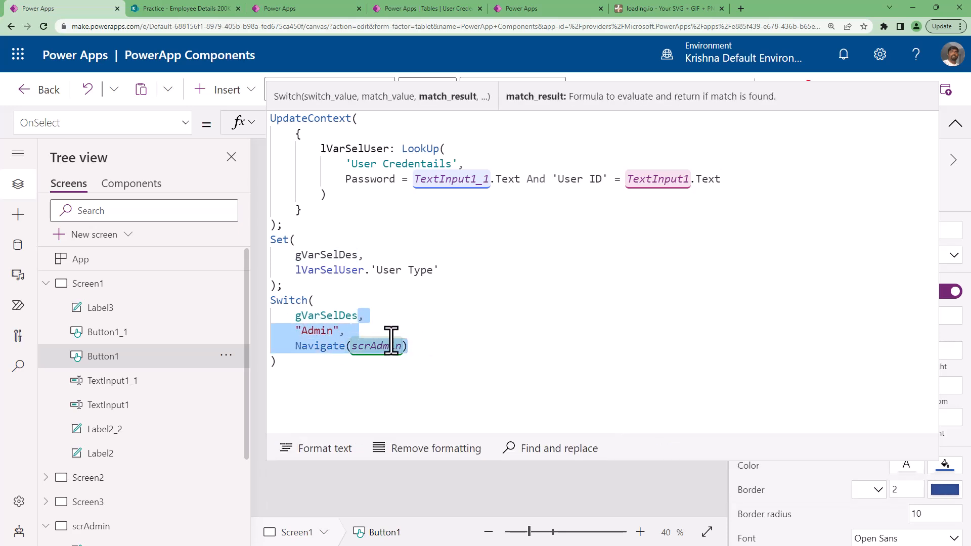
key("ctrl+c")
left_click(427, 346)
key("ctrl+v")
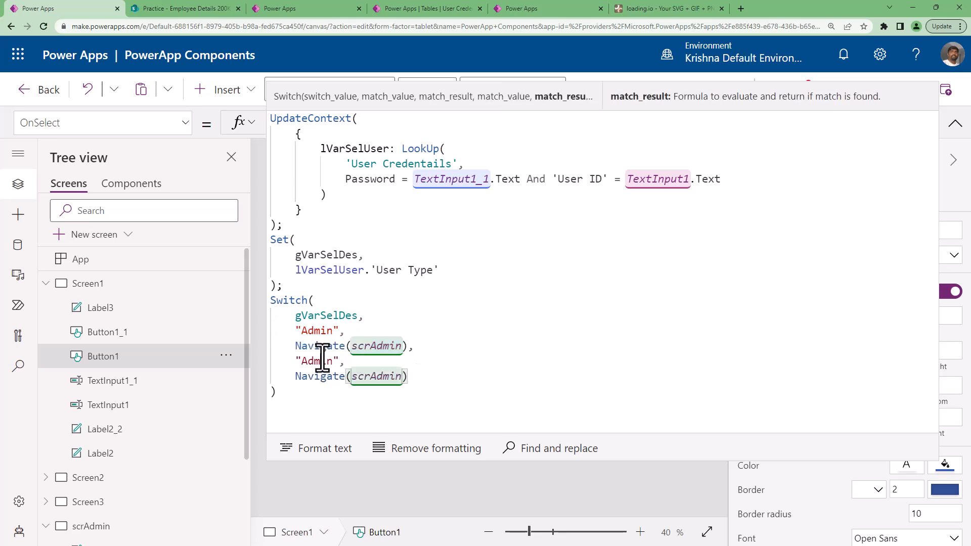
- Change the duplicated Switch case to the match value "Employee" with Navigate(scrEmployee) as its result
double_click(317, 362)
type("employee")
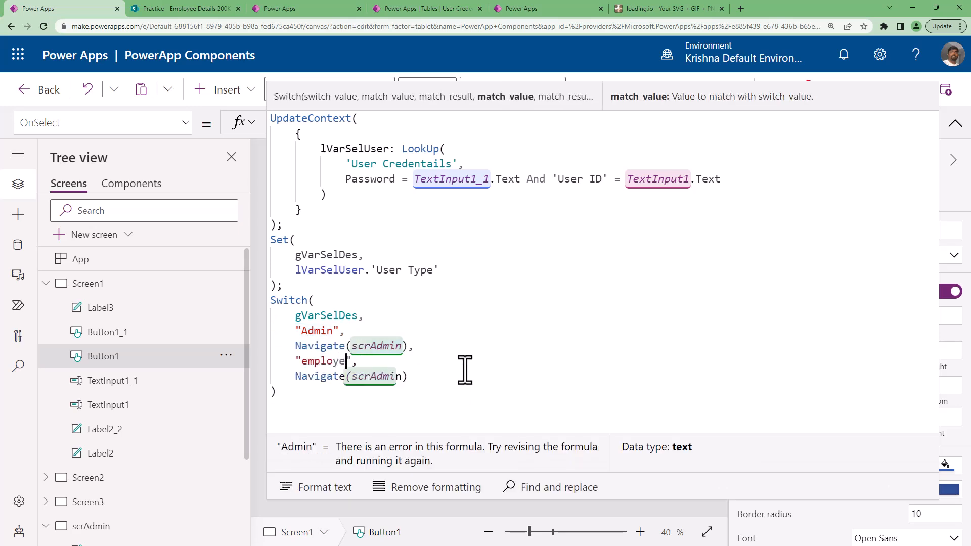
key("Delete")
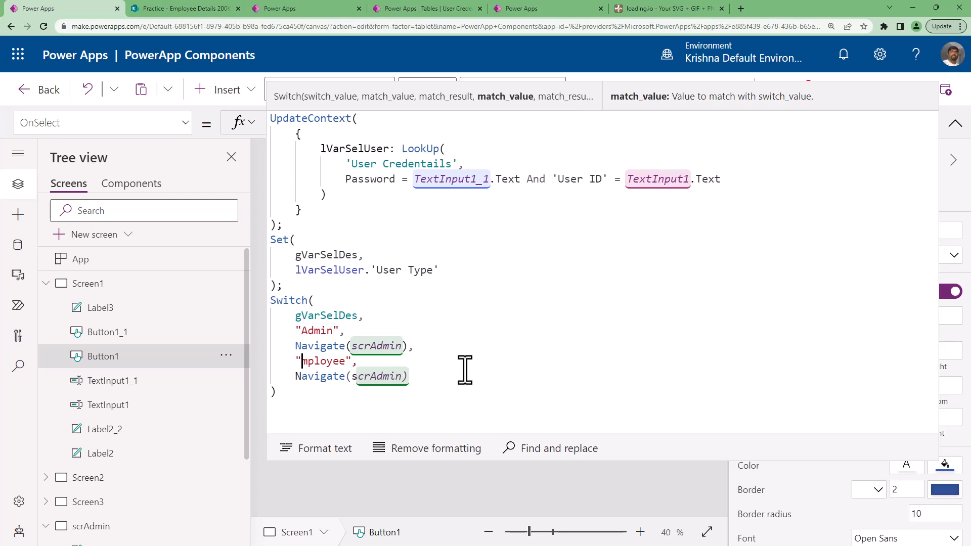
type("E")
double_click(389, 375)
type("scrE")
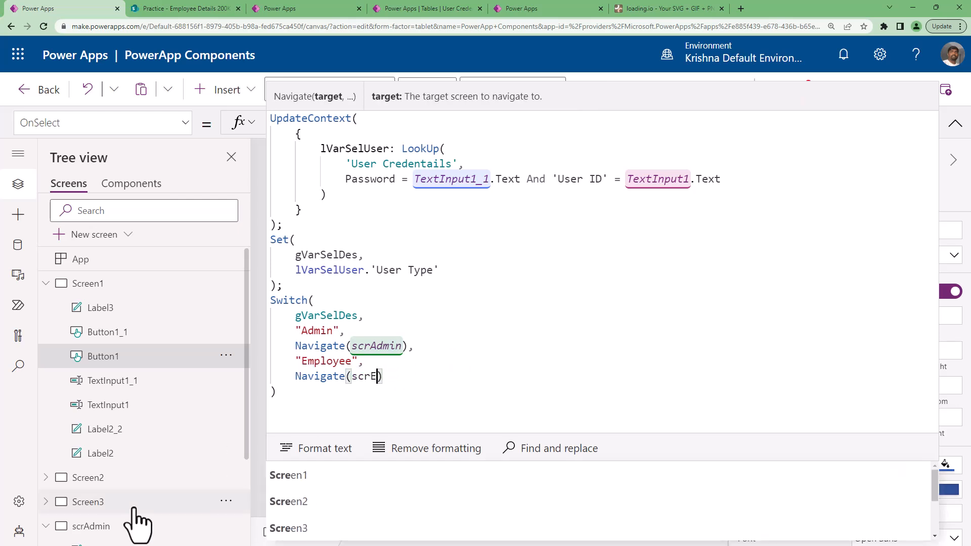
scroll(135, 521, "down", 2)
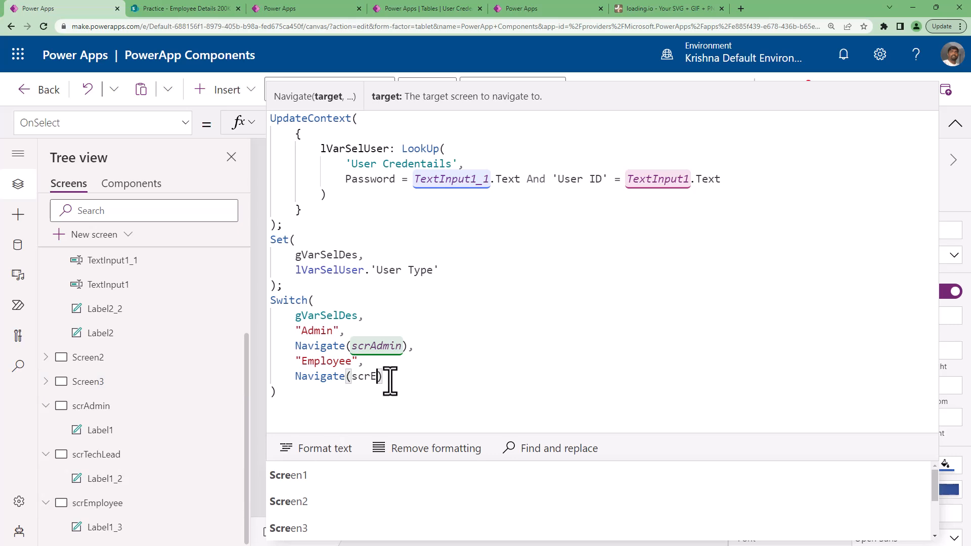
type("mployee")
key("Tab")
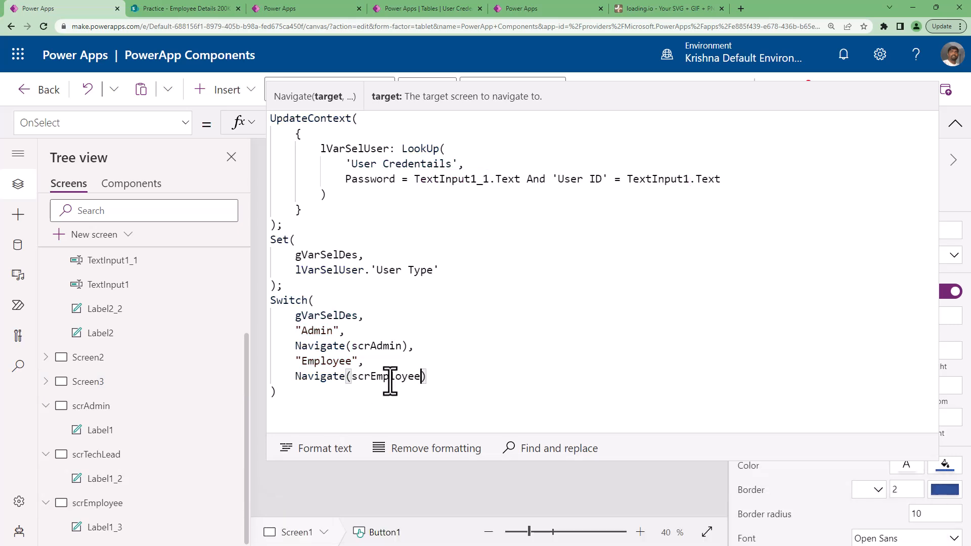
- Try to paste the Employee user type from the User Credentails table over the "Employee" match value in the formula
left_click(528, 9)
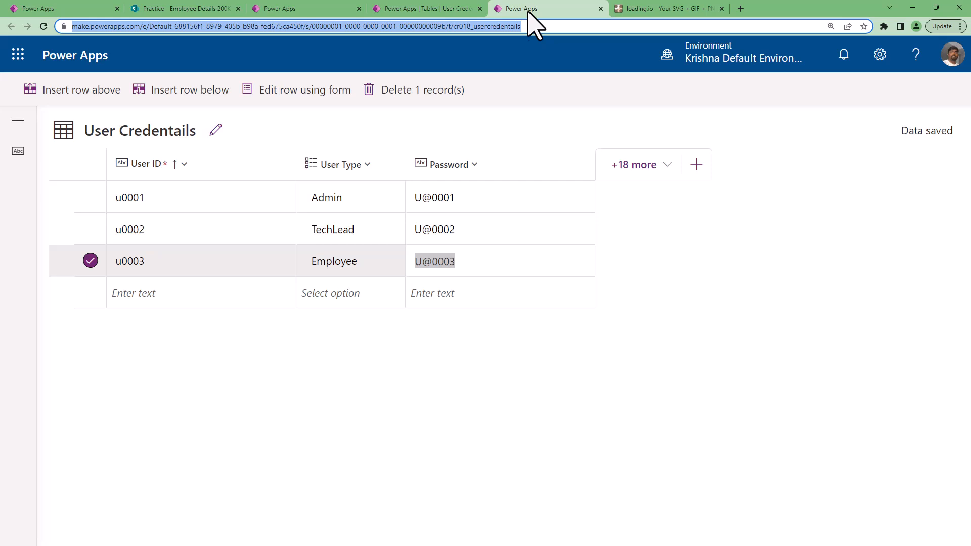
left_click(359, 272)
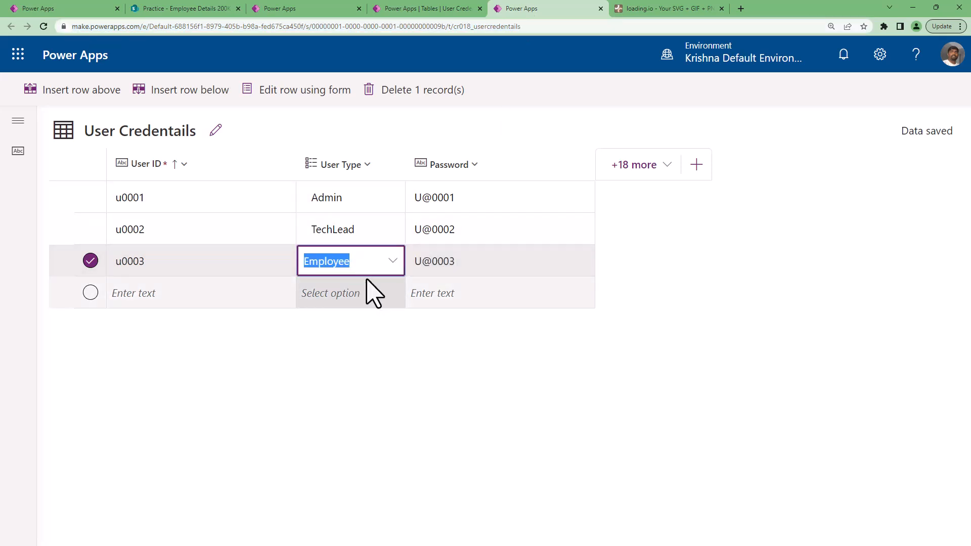
left_click(61, 9)
double_click(333, 358)
key("ctrl+v")
key("ctrl+z")
- Copy the TechLead user type from the User Credentails table and return to the Submit button's formula
left_click(537, 10)
left_click(351, 234)
right_click(337, 232)
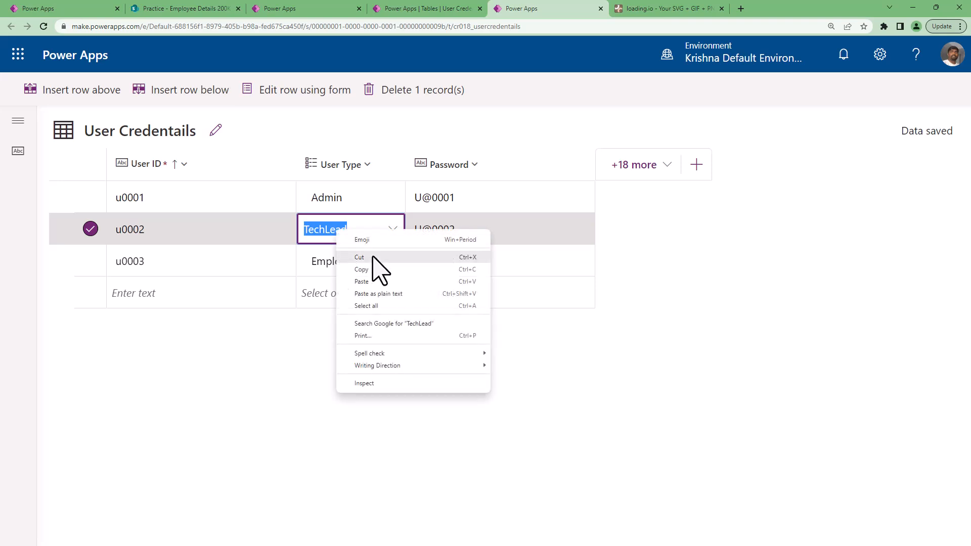
left_click(373, 269)
left_click(59, 9)
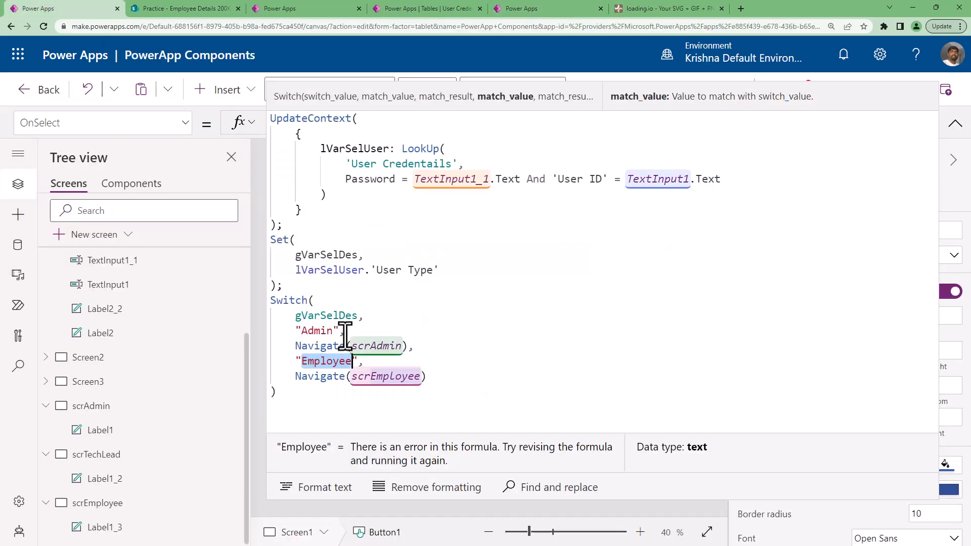
- Insert the copied "TechLead" as a new match value on its own line after the Employee case
left_click(438, 377)
type(",")
key("Return")
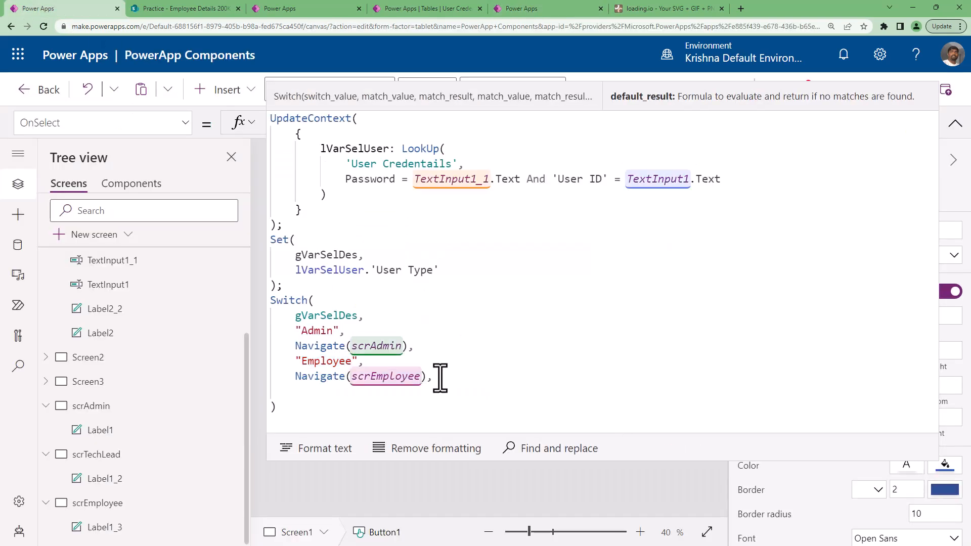
type("\"")
key("ctrl+v")
type("\"")
- Complete the "TechLead" case with Navigate(scrTechLead), reusing a copy of the Employee case's Navigate call
key("Up")
key("End")
key("Left")
key("shift+Home")
key("ctrl+c")
key("Down")
key("End")
key("Return")
key("ctrl+v")
key("Left")
key("Left")
key("Right")
key("ctrl+shift+Left")
type("scrT")
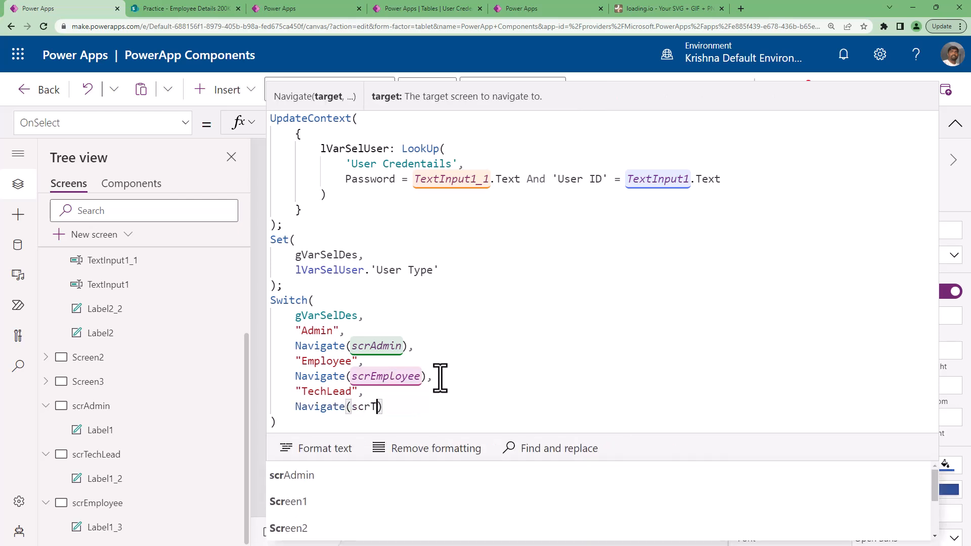
key("Tab")
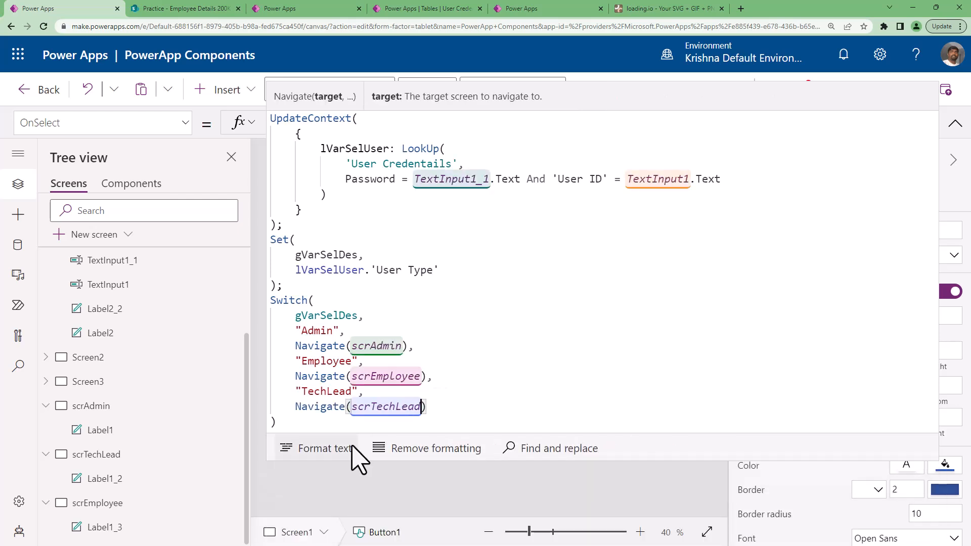
left_click(520, 363)
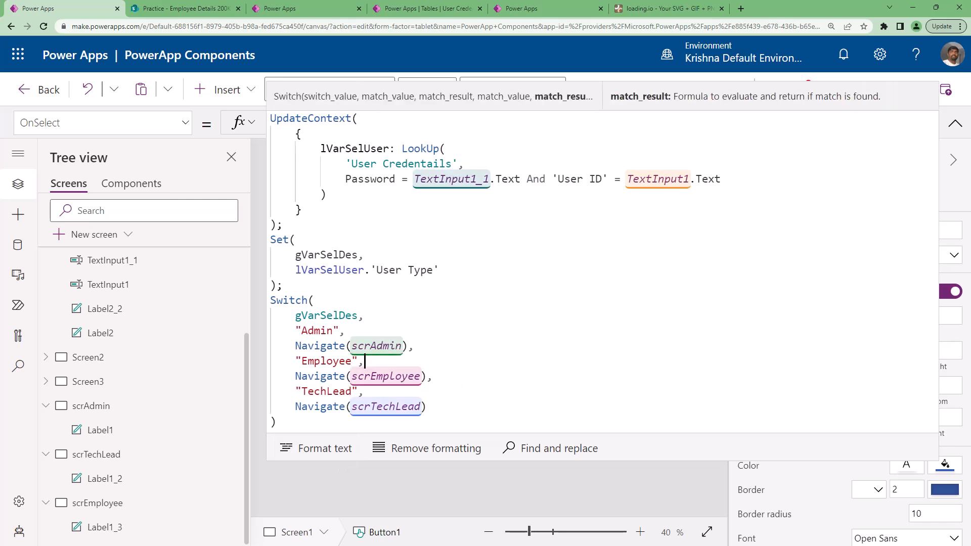
double_click(322, 315)
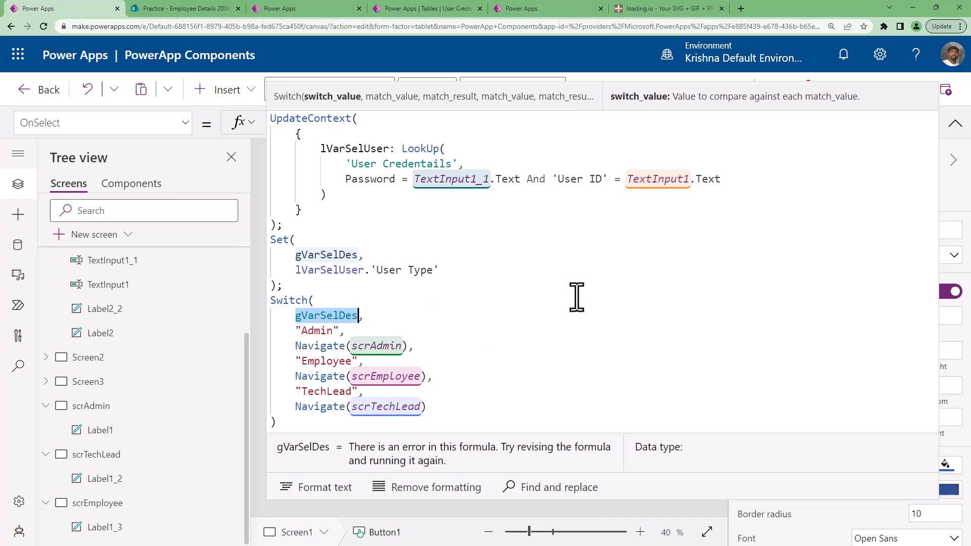
left_click(294, 334)
left_click_drag(294, 334, 452, 408)
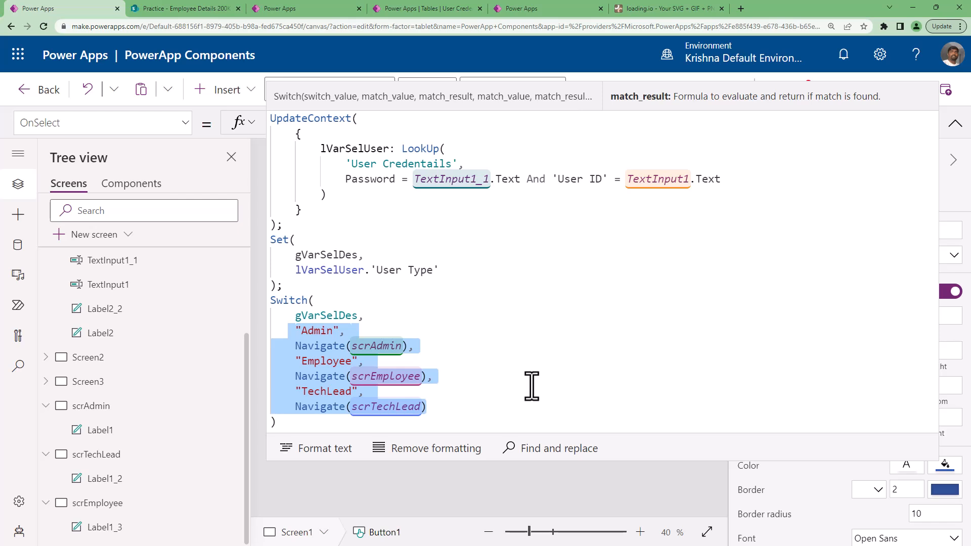
- Preview the login screen from the Submit button's formula, then close the preview
left_click(965, 387)
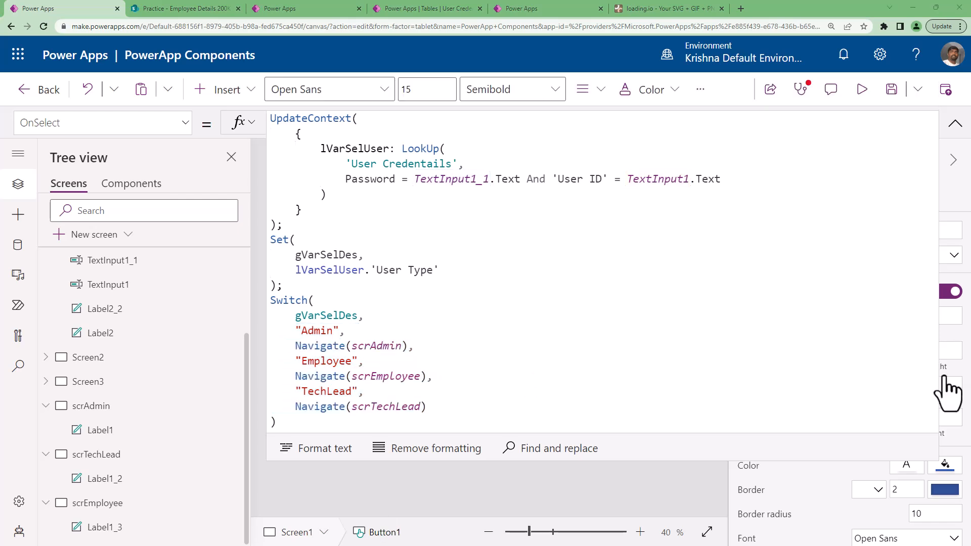
left_click(955, 124)
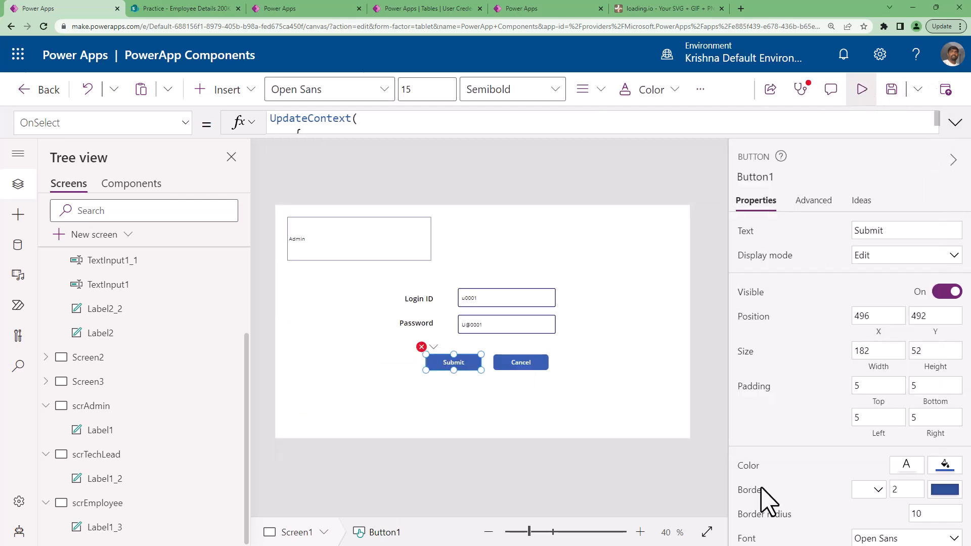
key("F5")
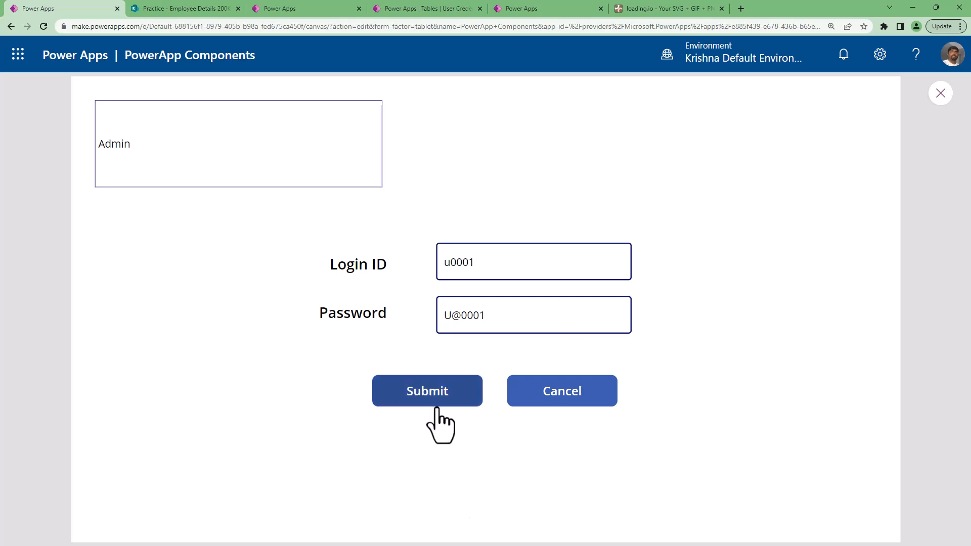
left_click(941, 93)
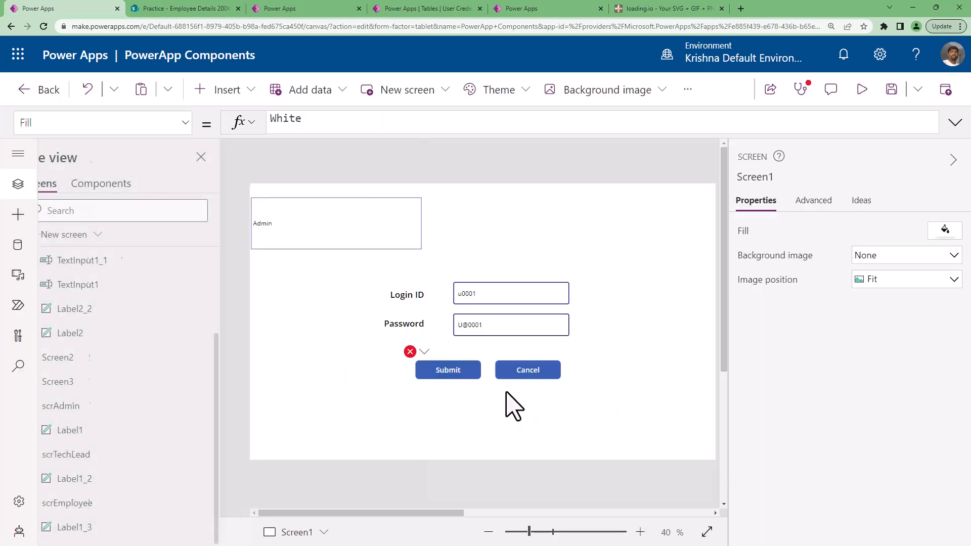
- Examine the error on the Submit button and the match values in its Switch formula
left_click(434, 369)
left_click(460, 374)
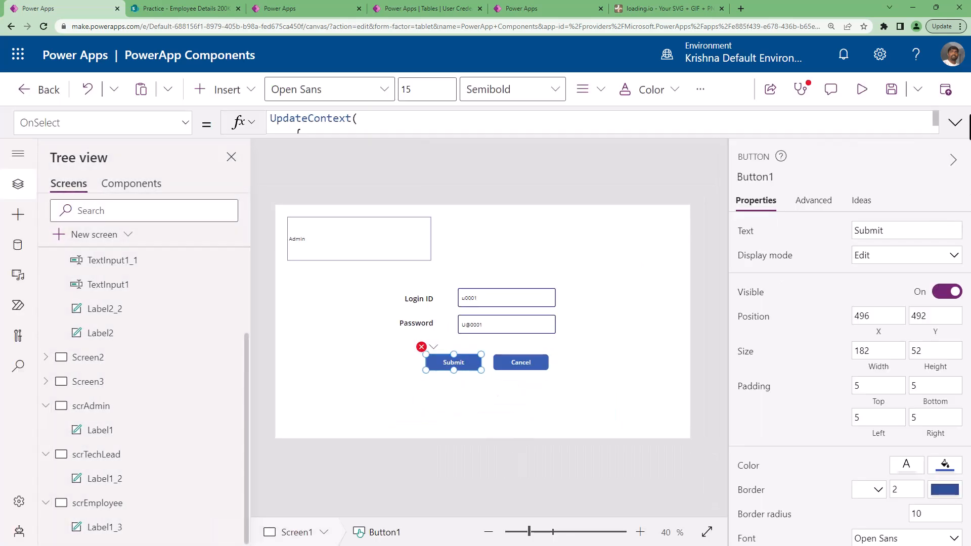
left_click(956, 122)
left_click(452, 345)
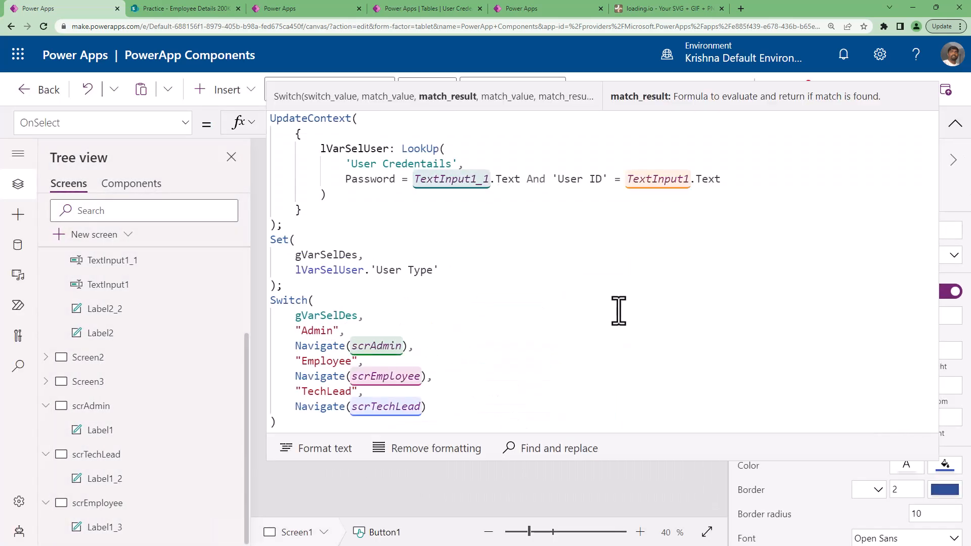
left_click(955, 123)
mouse_move(424, 354)
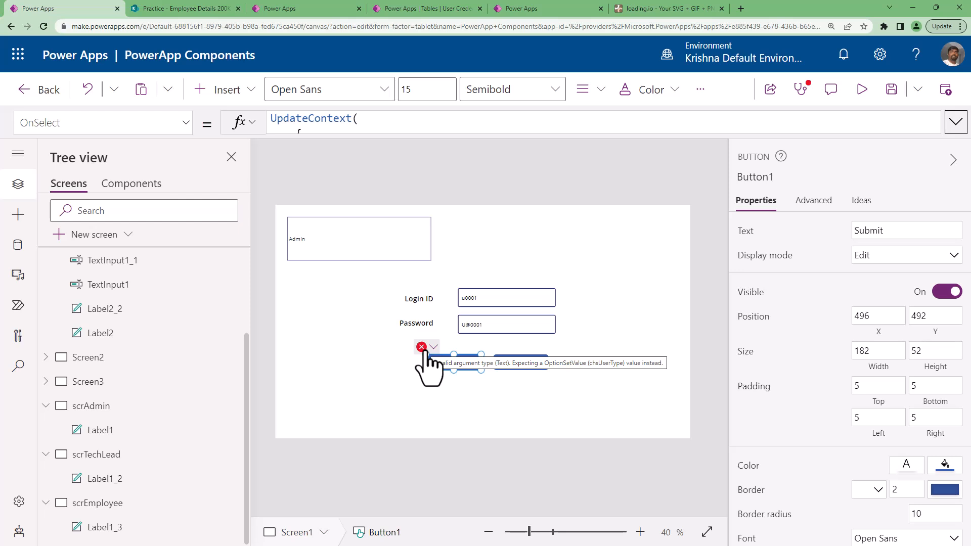
left_click(958, 124)
left_click(480, 318)
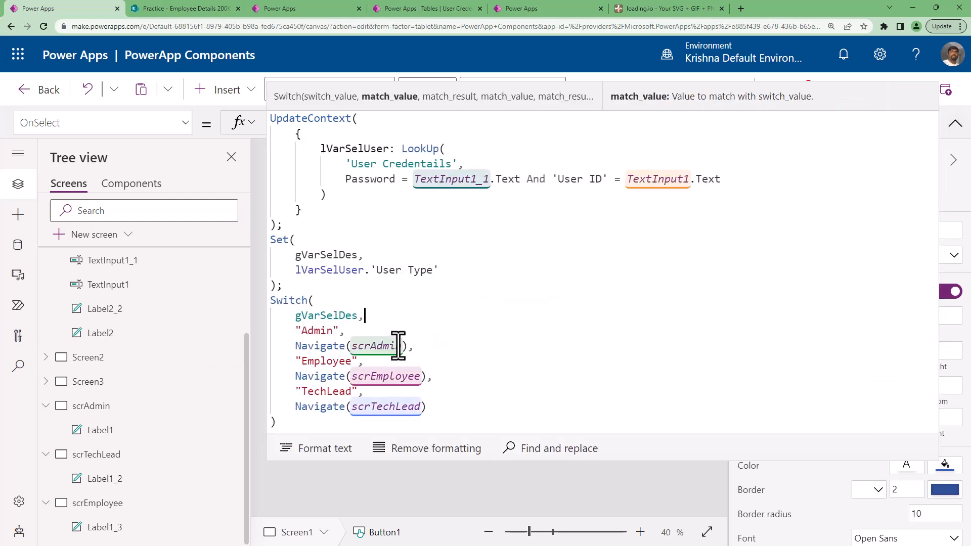
left_click(371, 271)
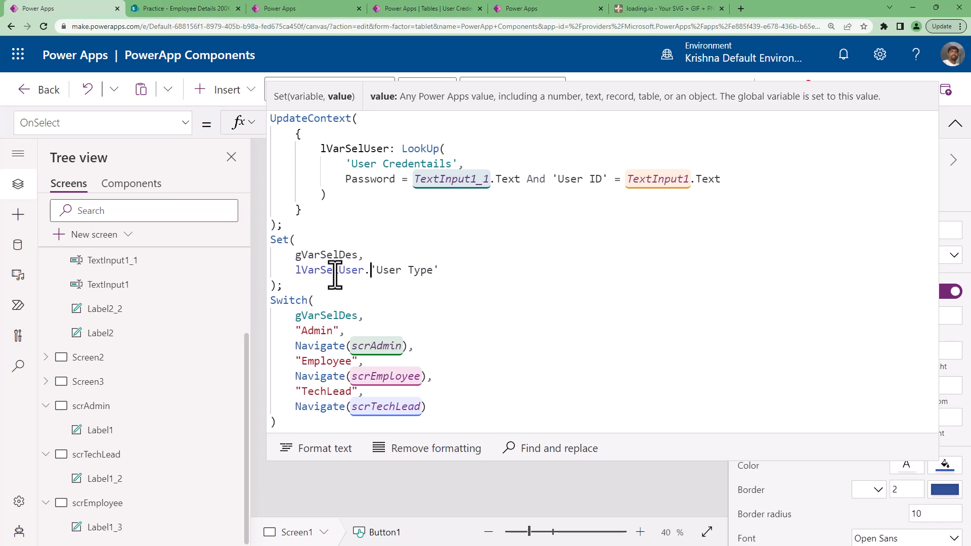
left_click(315, 331)
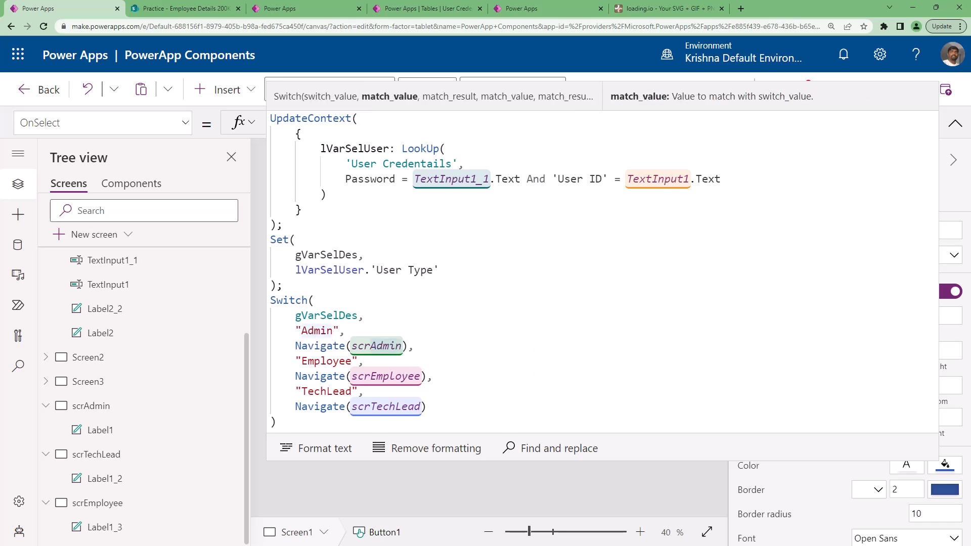
- Replace the "Admin" match value with chsUserType.Admin, checking the User Credentails columns and rows for the choice type
left_click(297, 330)
left_click_drag(299, 331, 340, 331)
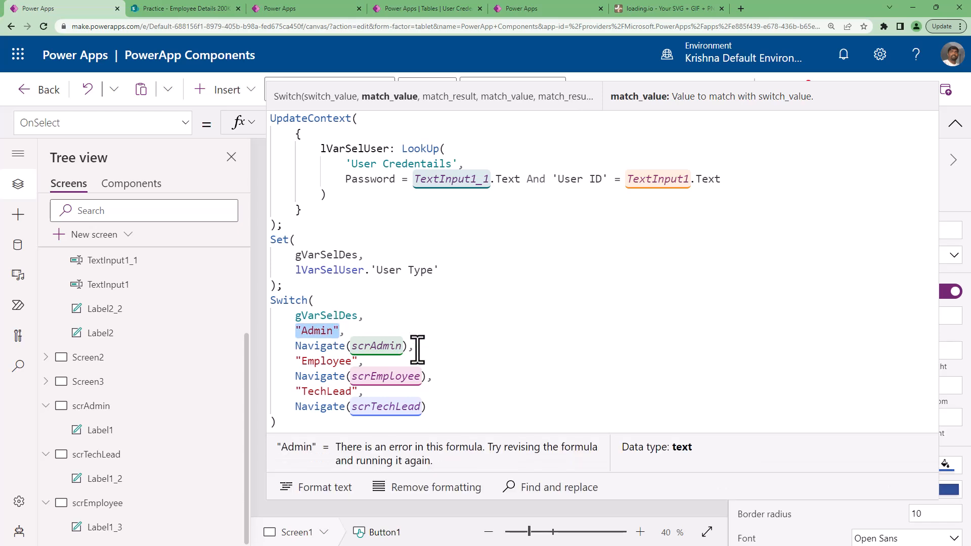
left_click(448, 8)
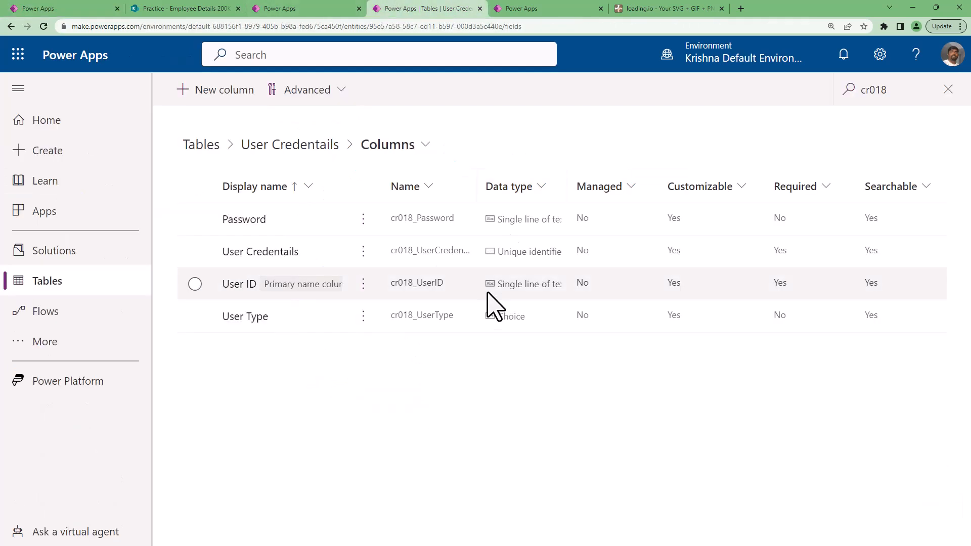
left_click(514, 10)
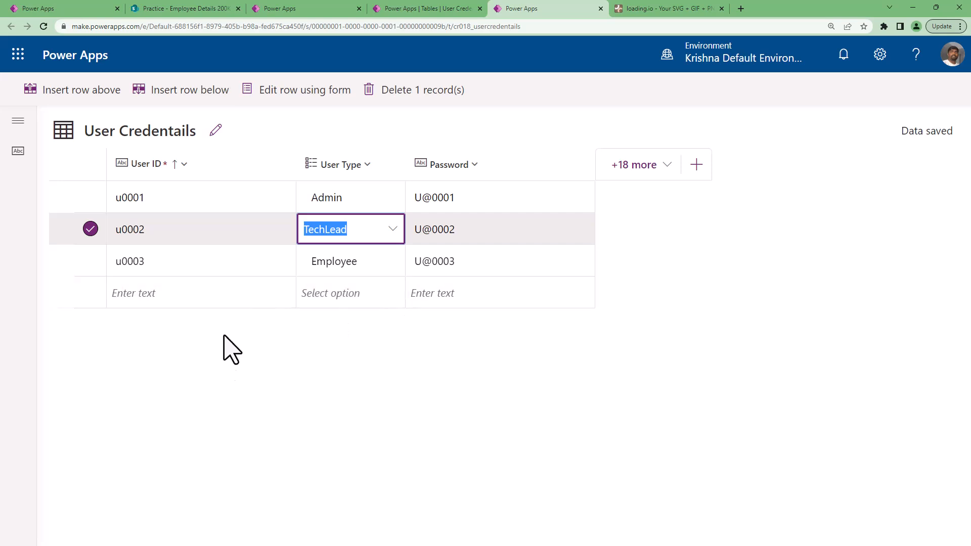
left_click(419, 7)
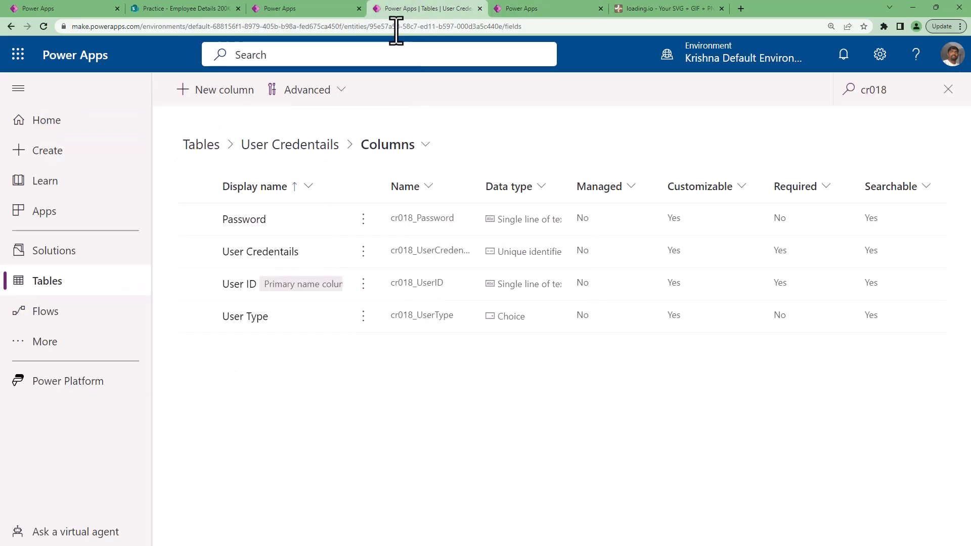
left_click(76, 9)
type("chs,")
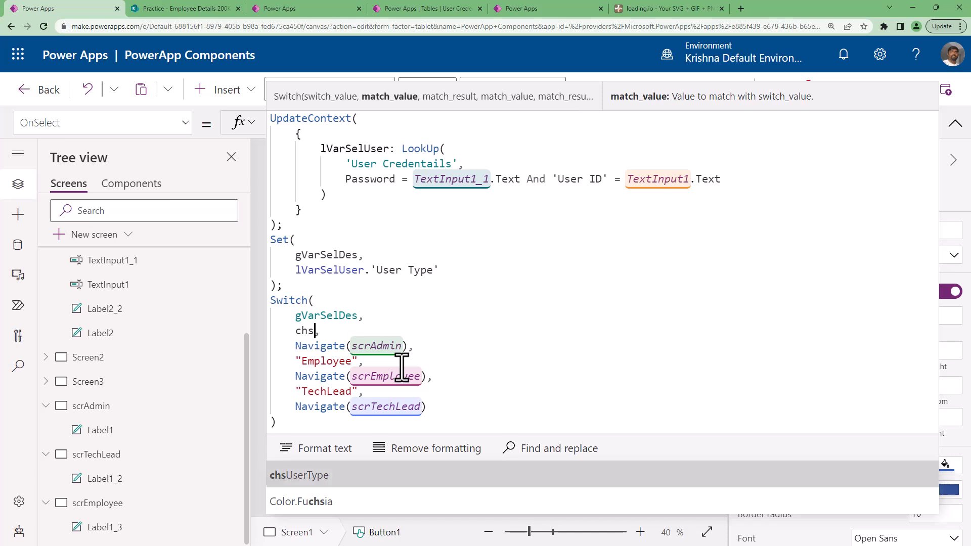
key("Tab")
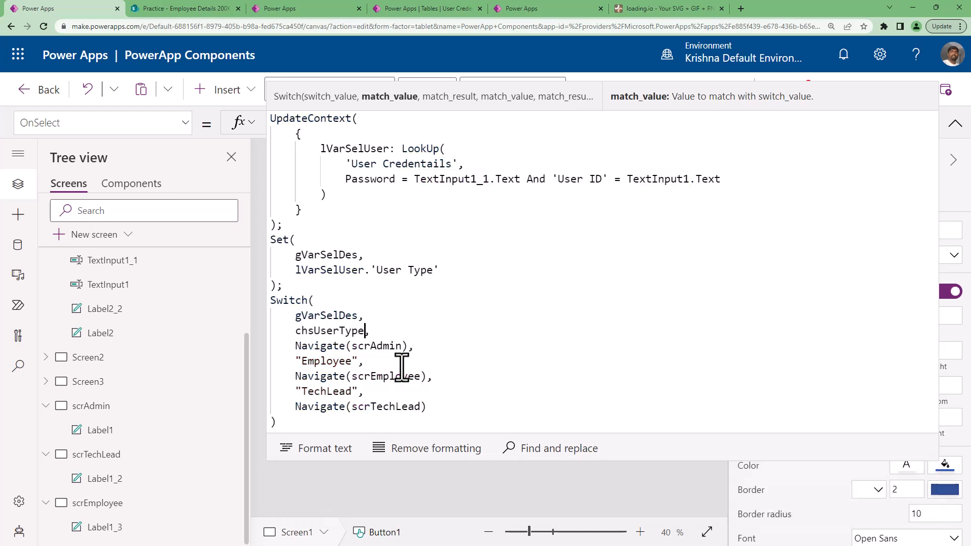
type(".")
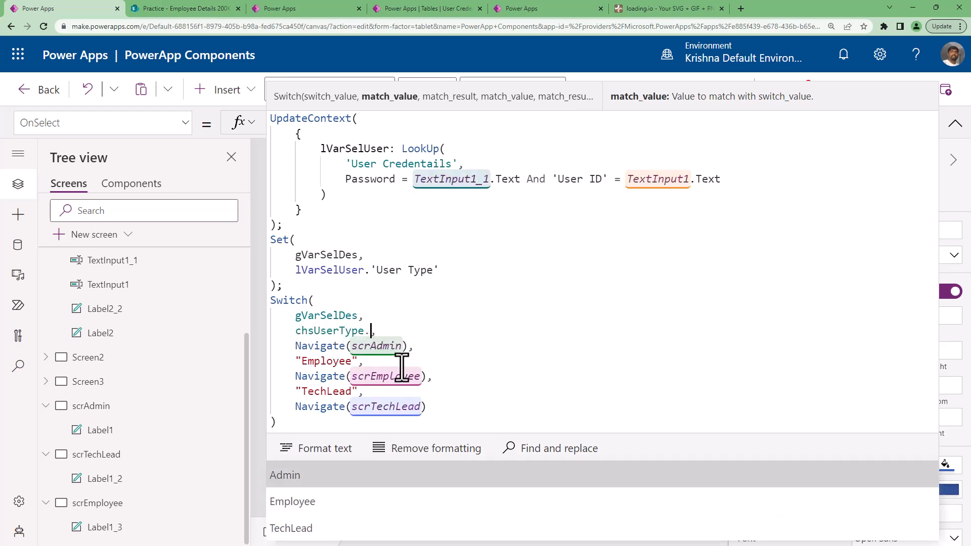
key("Tab")
- Replace the "Employee" match value with chsUserType.Employee, reusing a copy of the chsUserType.Admin expression
key("shift+Home")
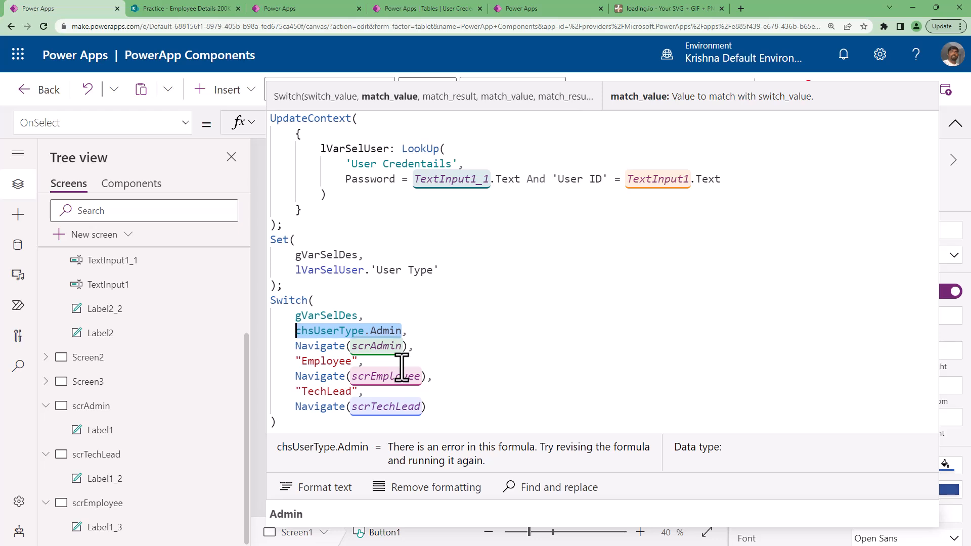
key("ctrl+c")
left_click(297, 362)
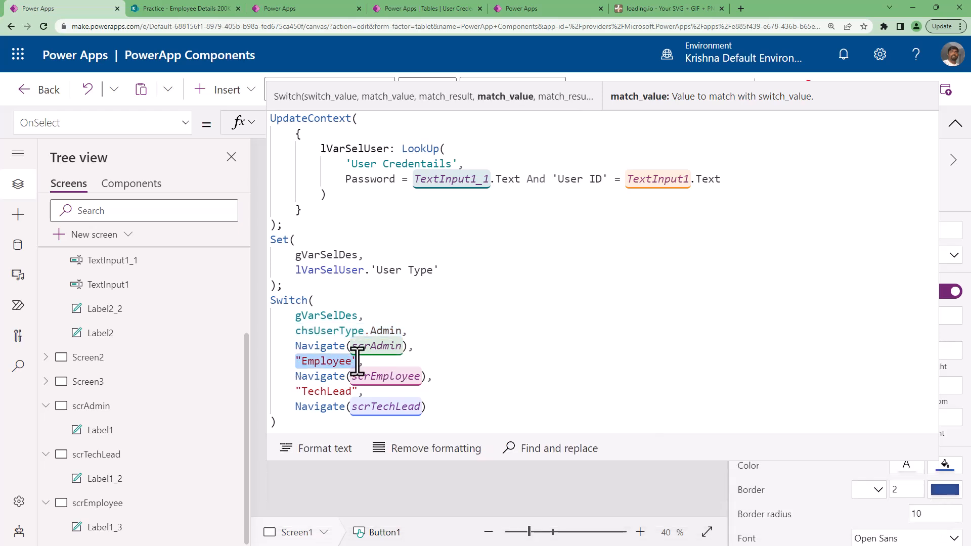
left_click(358, 365, "shift")
key("ctrl+v")
double_click(386, 362)
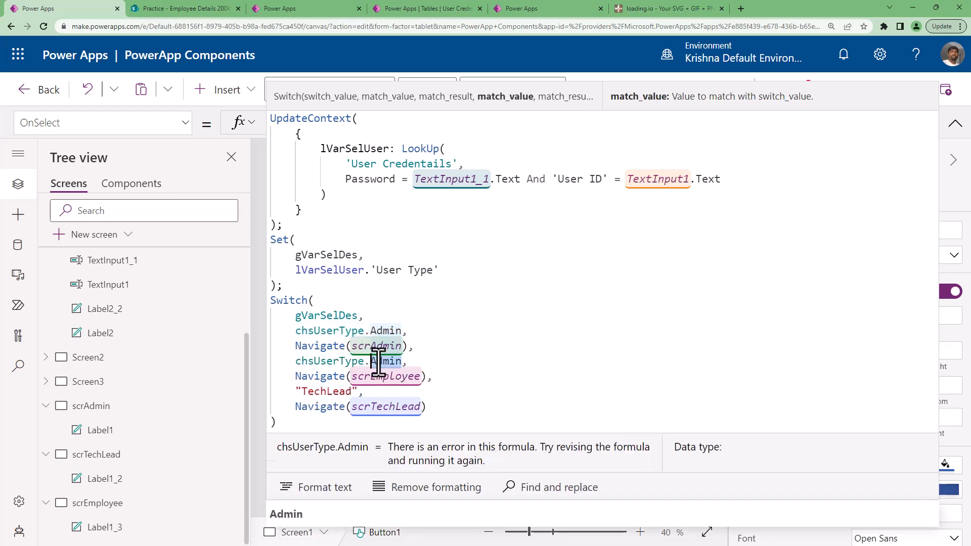
type("Em")
key("Tab")
- Replace the "TechLead" match value with chsUserType.TechLead using the same copied expression, and collapse the formula
left_click(296, 391)
left_click(358, 392, "shift")
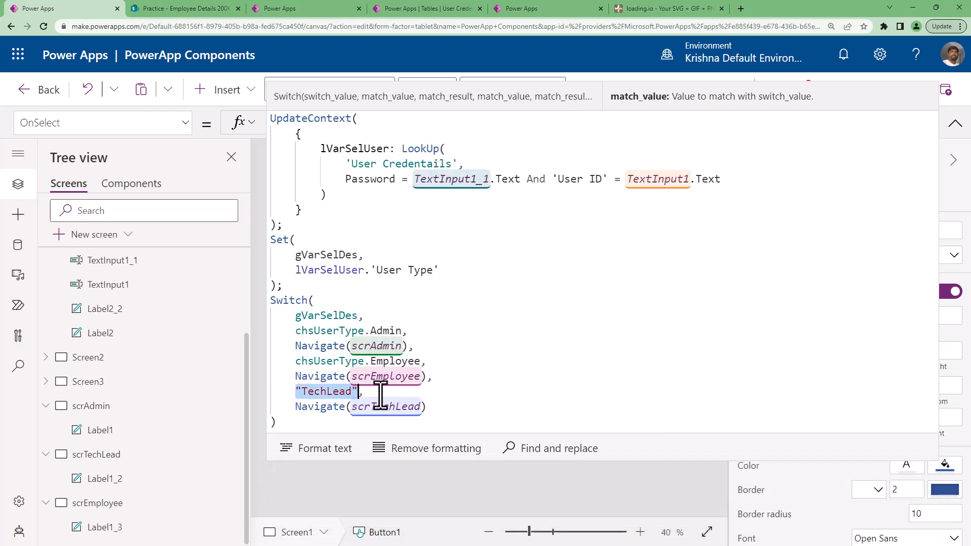
key("ctrl+v")
double_click(381, 393)
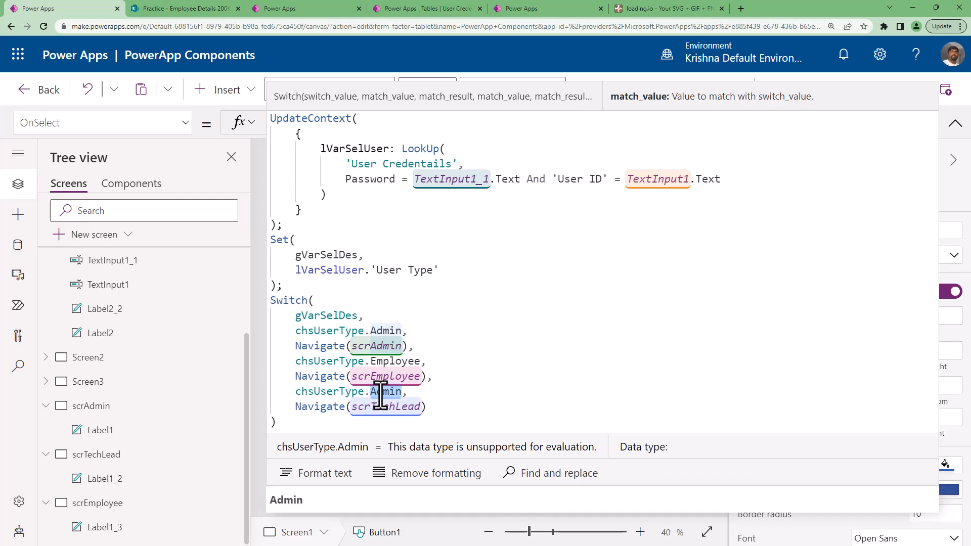
type("T")
key("Tab")
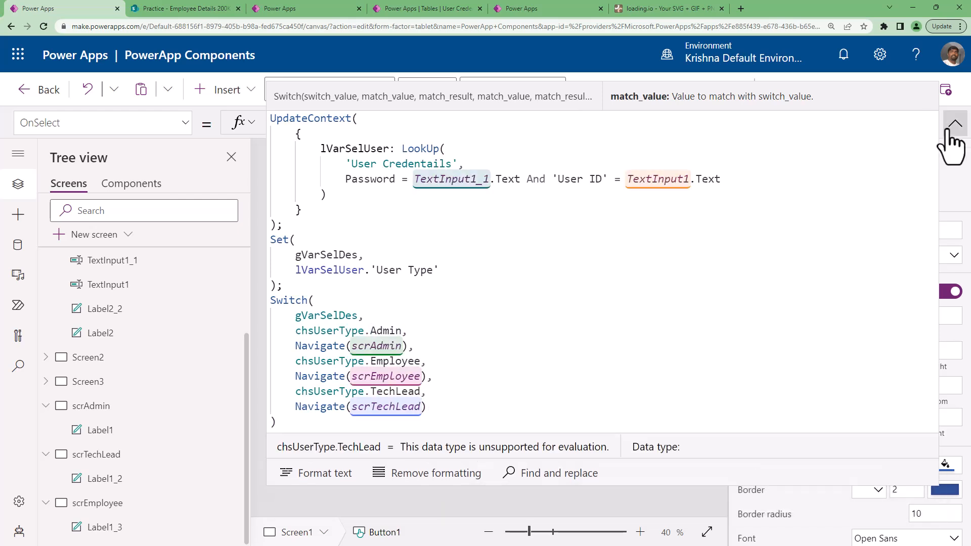
left_click(951, 133)
- Run the Submit button with the filled-in admin credentials and return to Screen1
left_click(455, 366, "alt")
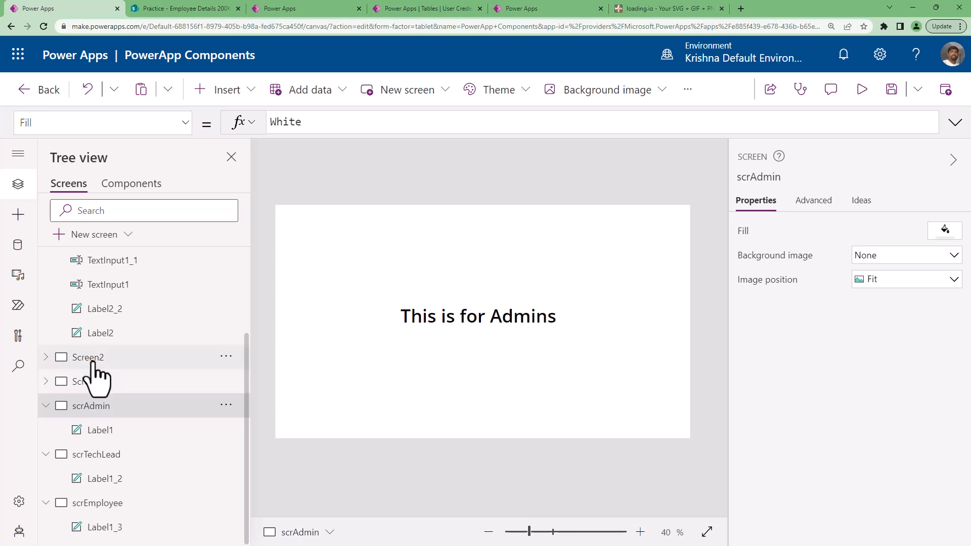
scroll(91, 314, "up", 3)
left_click(49, 284)
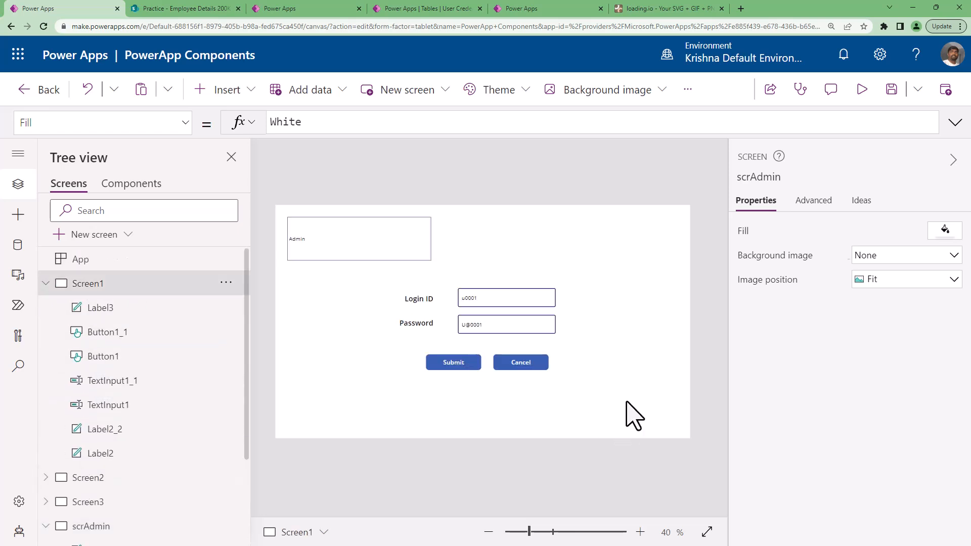
- Review the Submit button's formula, covering the 'User Type' value and the chsUserType match values for Admin, Employee and TechLead
left_click(468, 363)
left_click(957, 122)
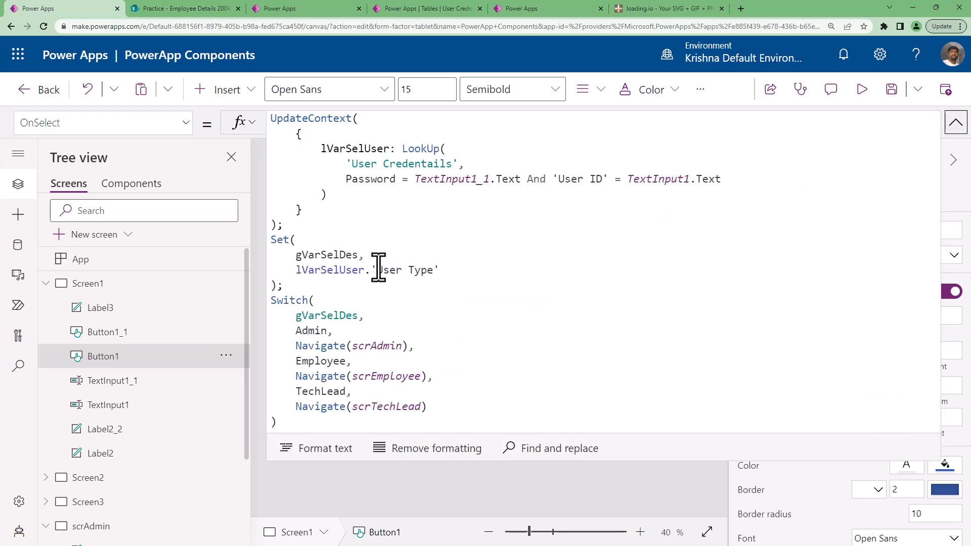
left_click_drag(370, 269, 441, 267)
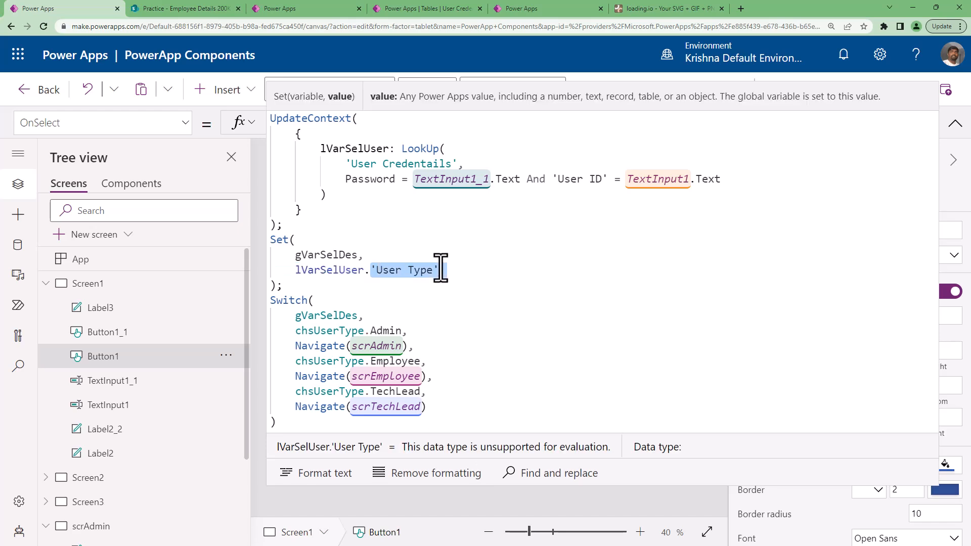
left_click(459, 332)
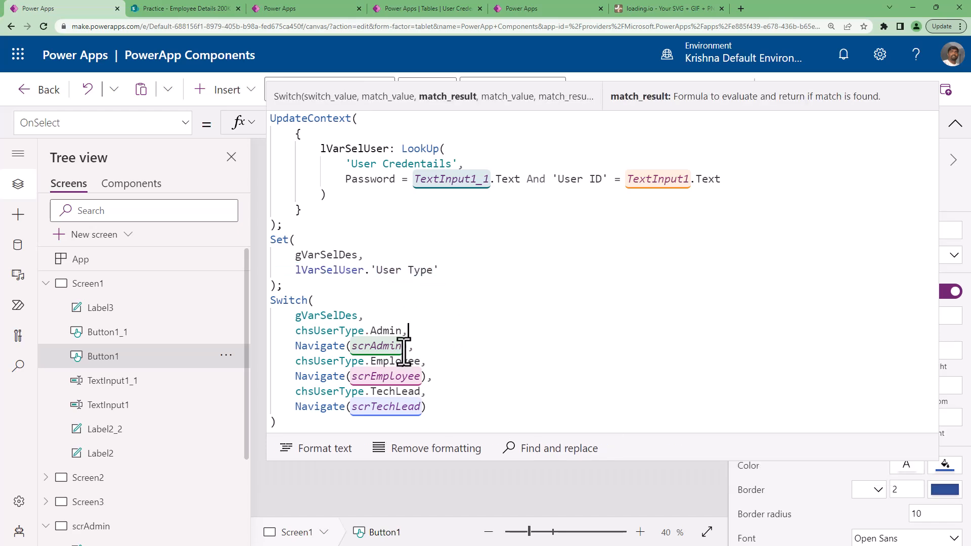
double_click(315, 331)
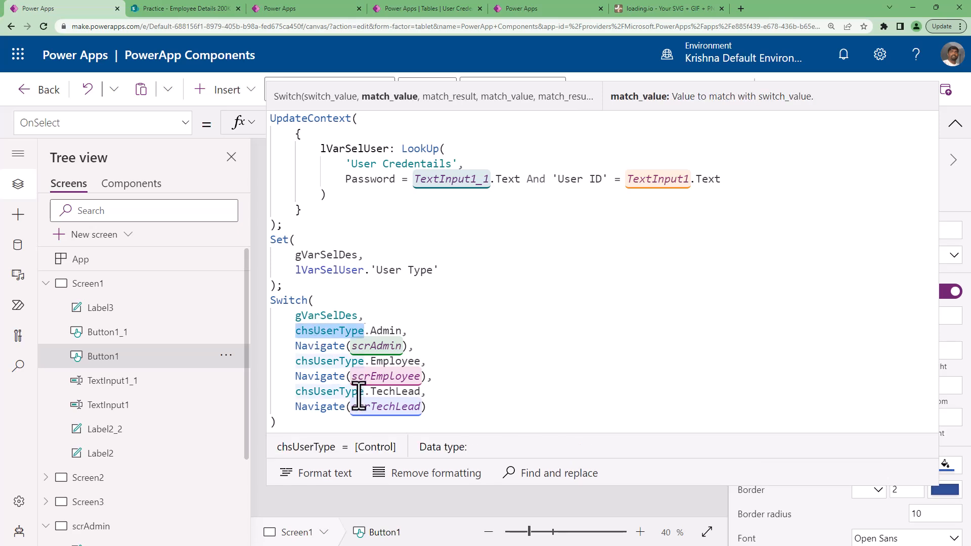
left_click(390, 334)
double_click(390, 334)
double_click(391, 366)
double_click(391, 394)
left_click(526, 383)
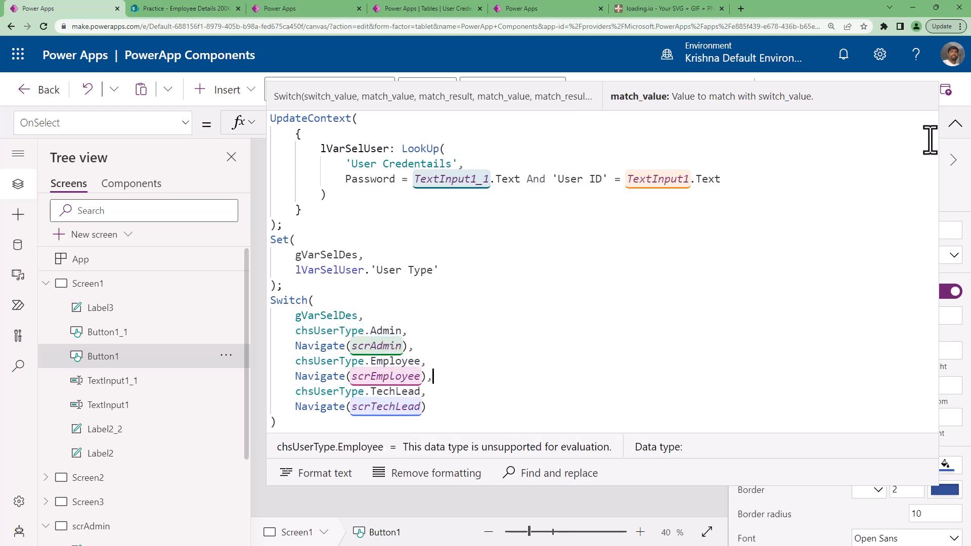
left_click(956, 123)
- Preview the app, submit the tech lead's login ID and password, and exit the preview
left_click(860, 94)
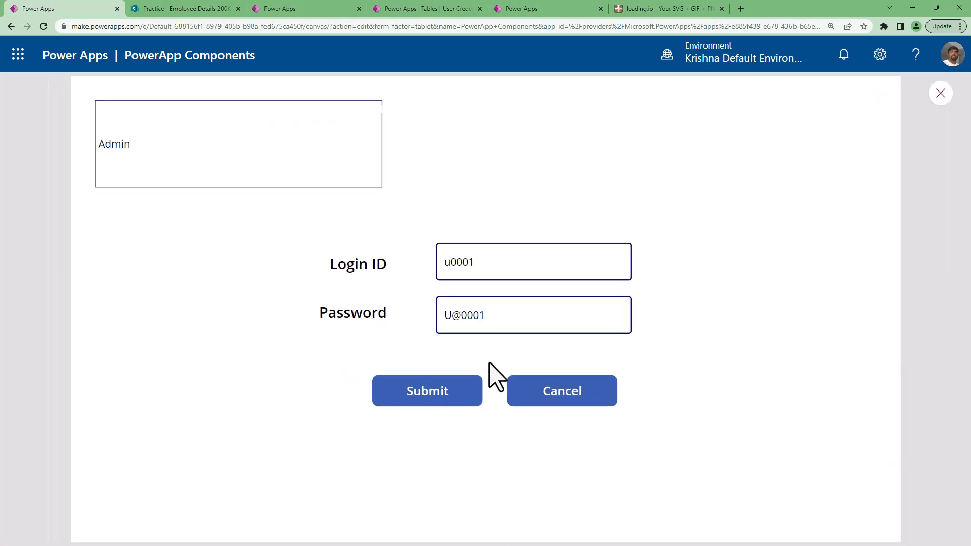
left_click(506, 257)
type("2")
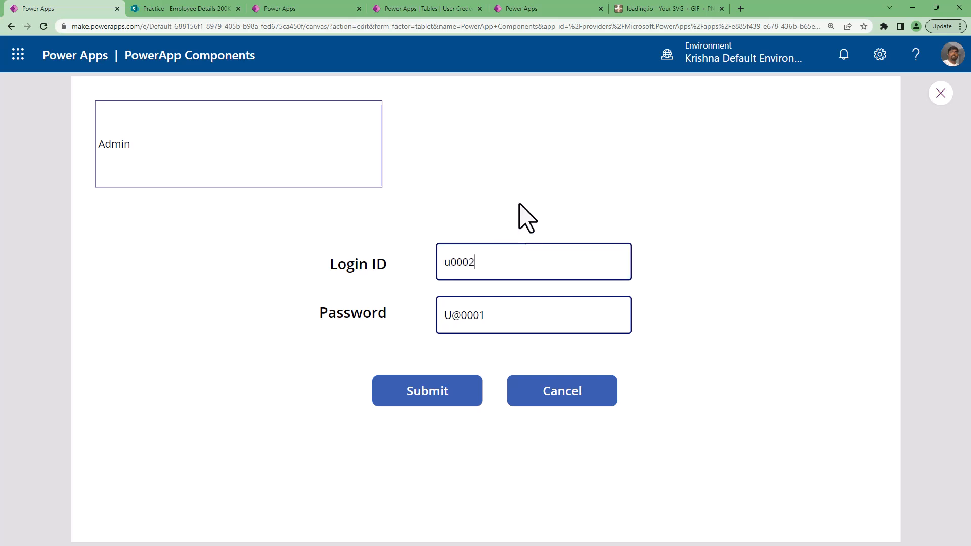
left_click(501, 315)
key("BackSpace")
type("2")
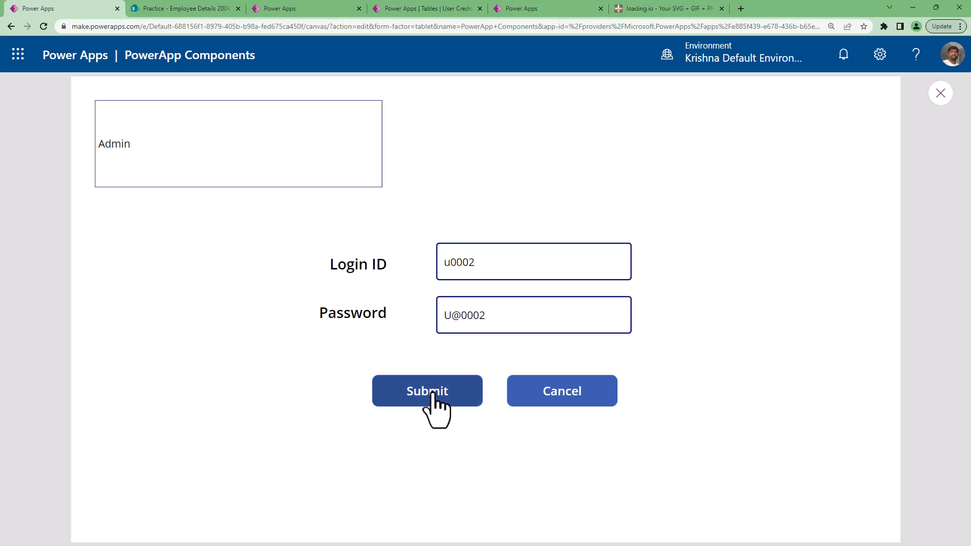
left_click(435, 400)
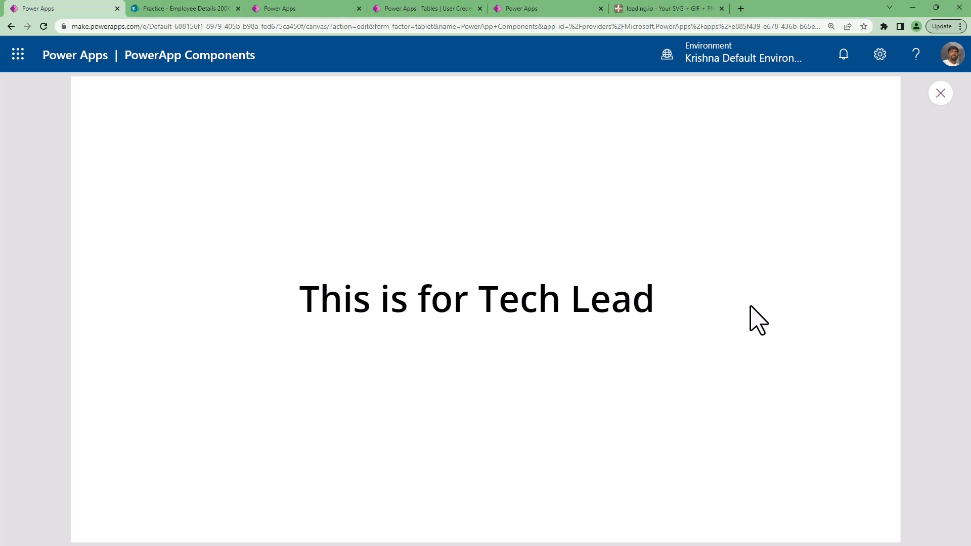
key("Escape")
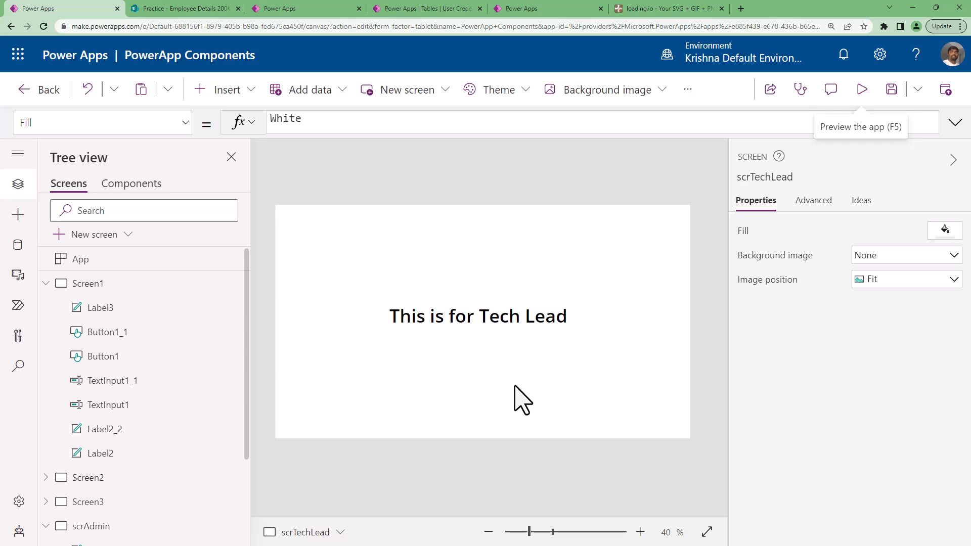
- Insert a button on the scrEmployee screen
left_click(81, 284)
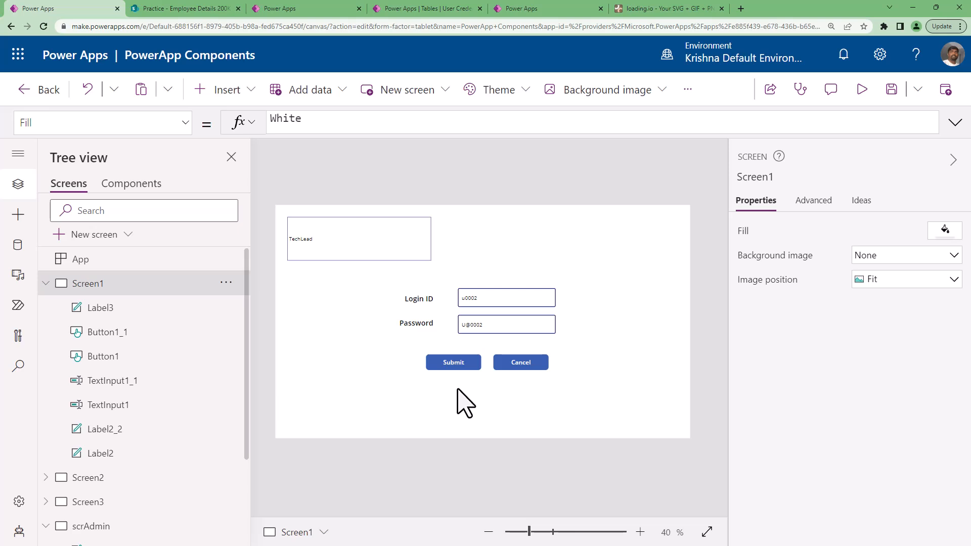
left_click(92, 526)
scroll(191, 386, "down", 3)
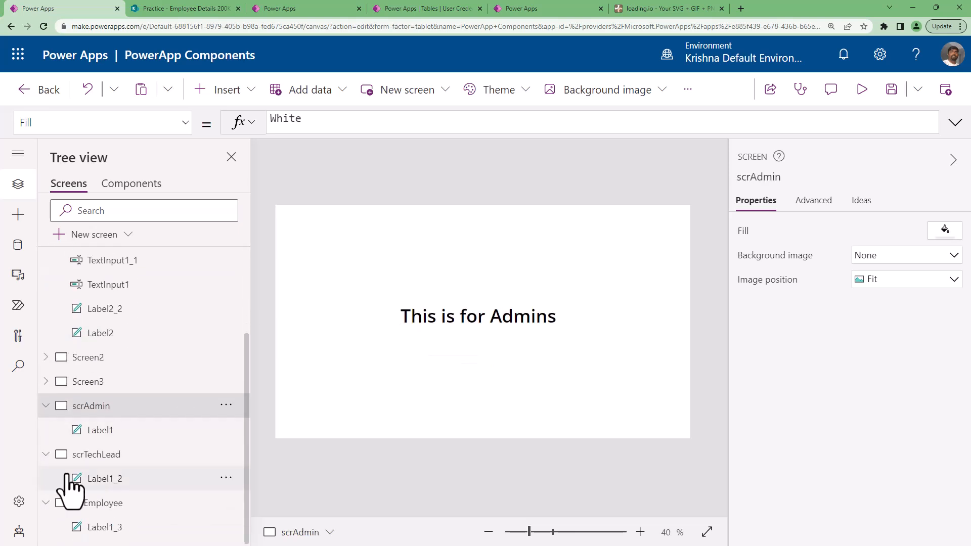
left_click(101, 503)
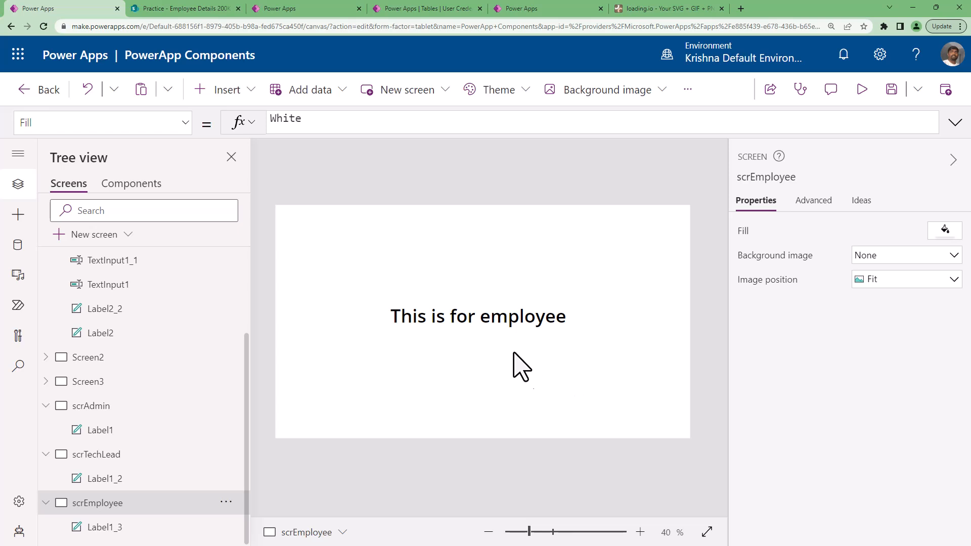
left_click(223, 89)
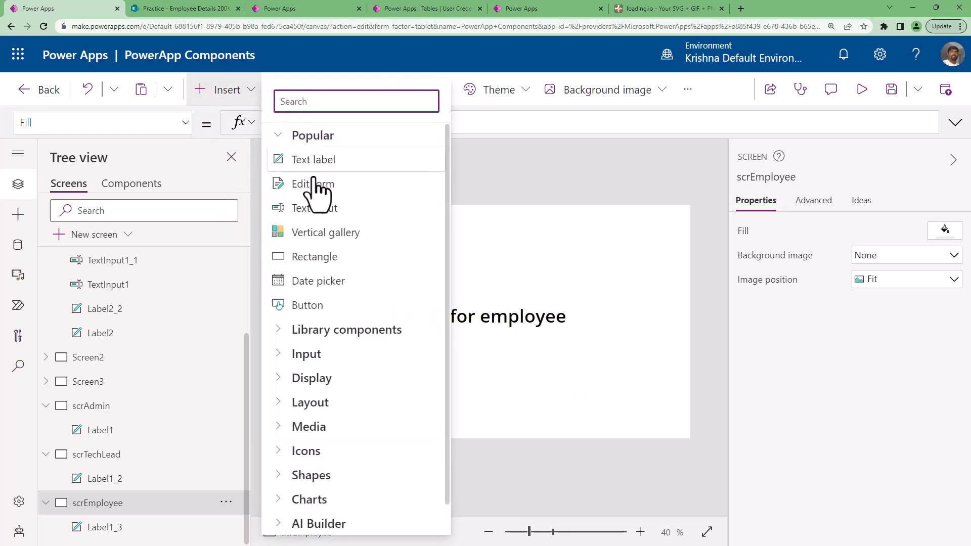
left_click(316, 306)
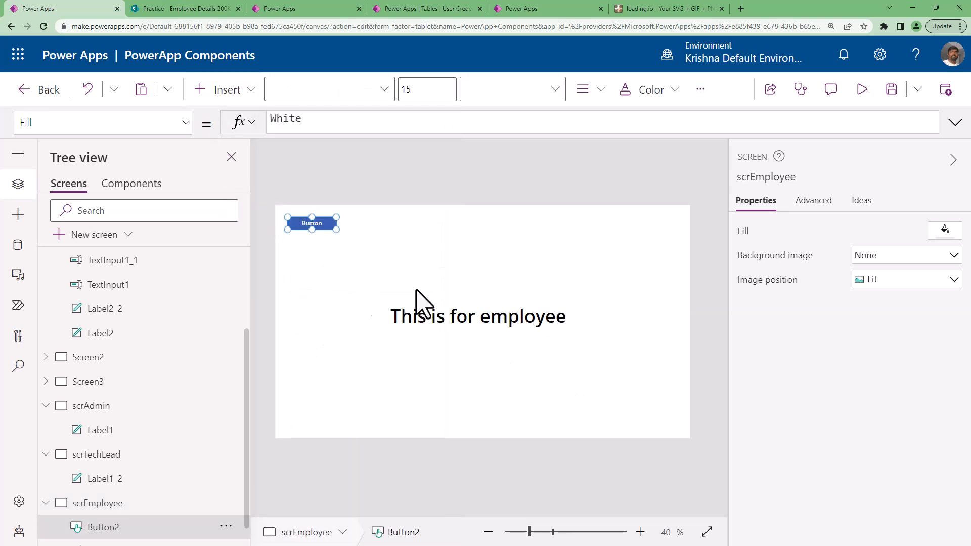
- Enlarge the new scrEmployee button to about 215 by 72 and set its text to "Add New employee"
double_click(314, 121)
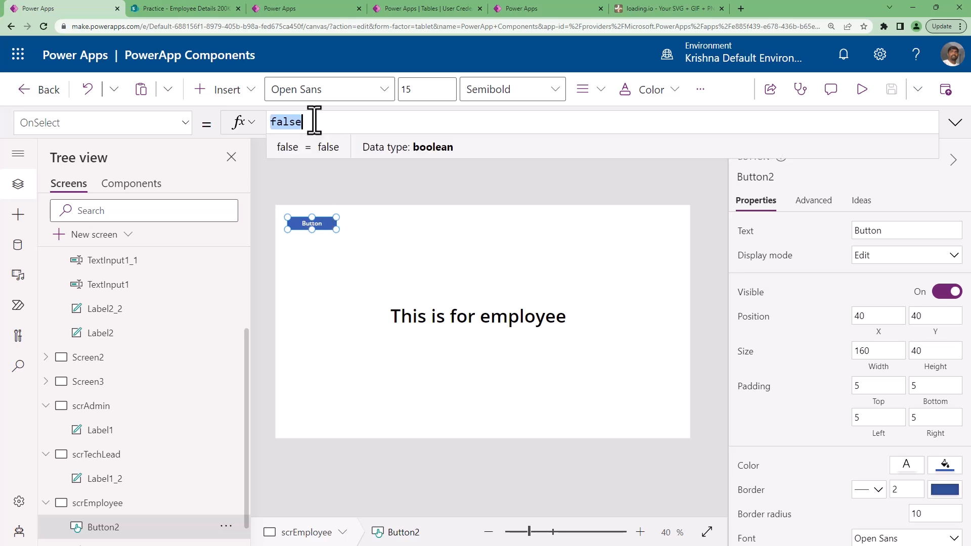
left_click(334, 254)
left_click(329, 230)
left_click_drag(335, 229, 357, 242)
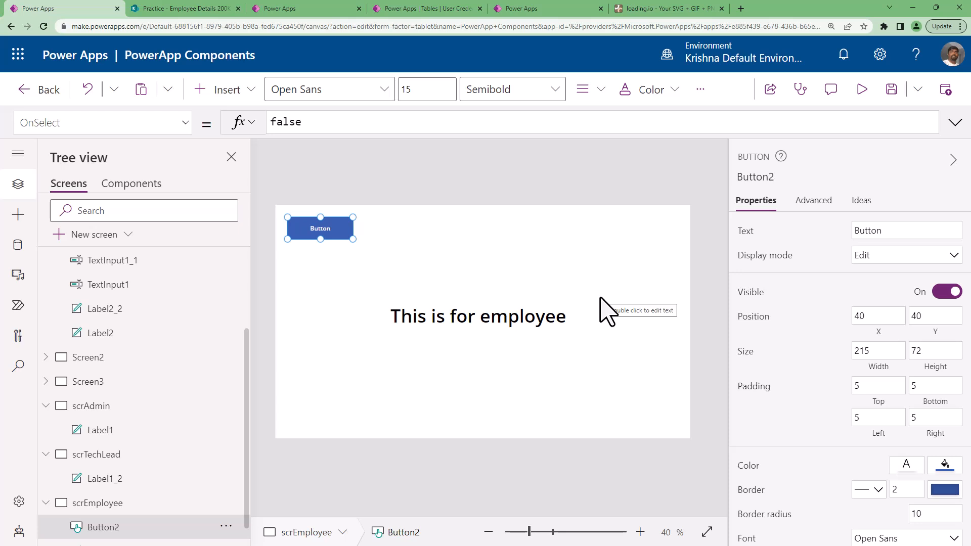
left_click(907, 232)
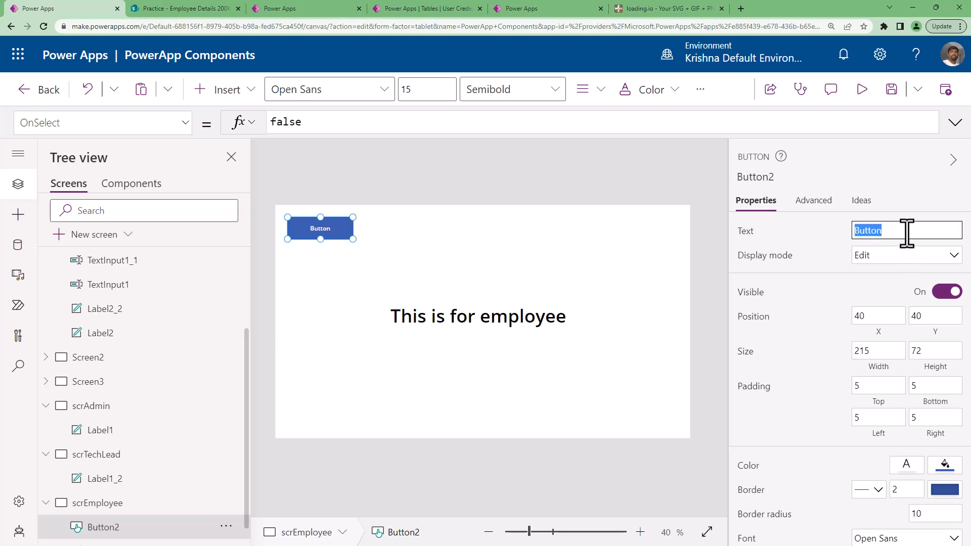
type("Add New employee")
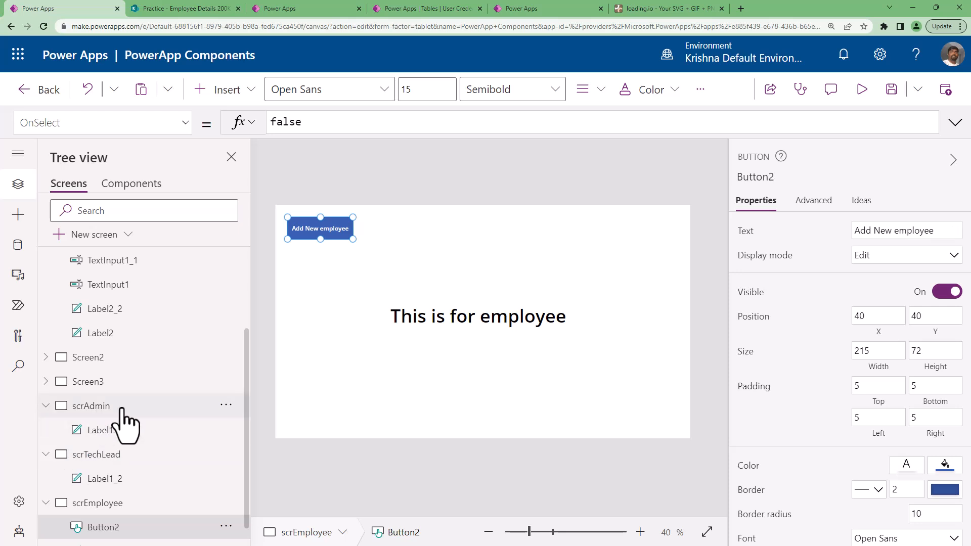
- Insert a button on the scrAdmin screen and enlarge it to about 405 by 142
left_click(94, 407)
left_click(232, 95)
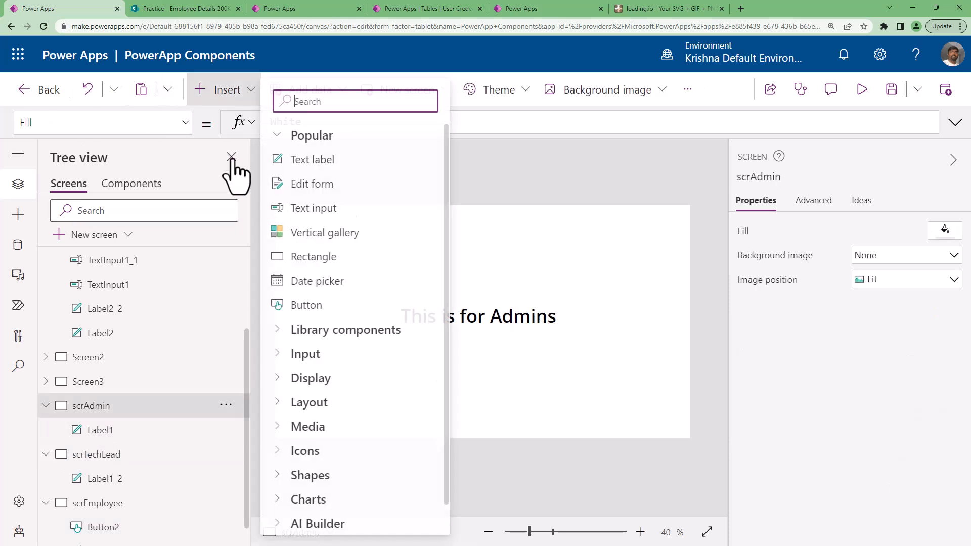
left_click(309, 312)
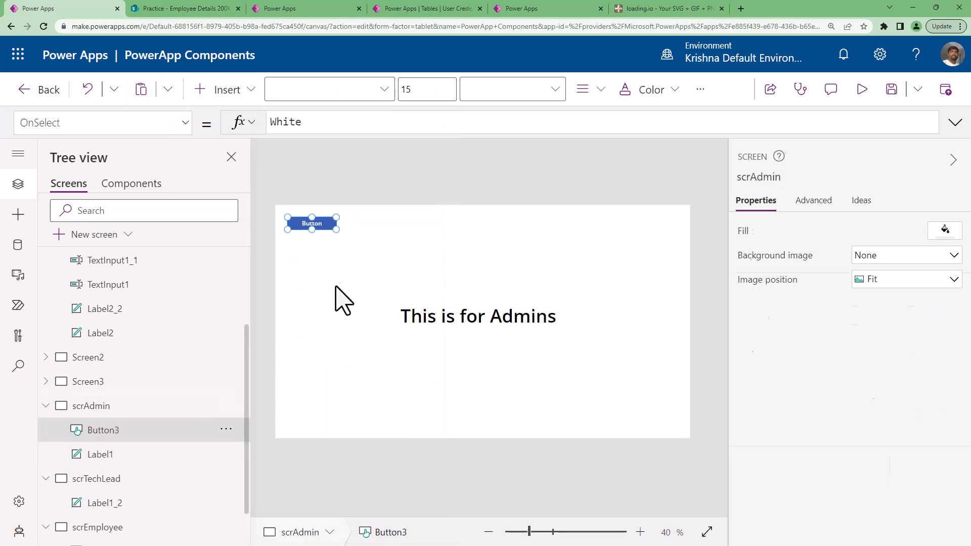
left_click_drag(320, 225, 411, 260)
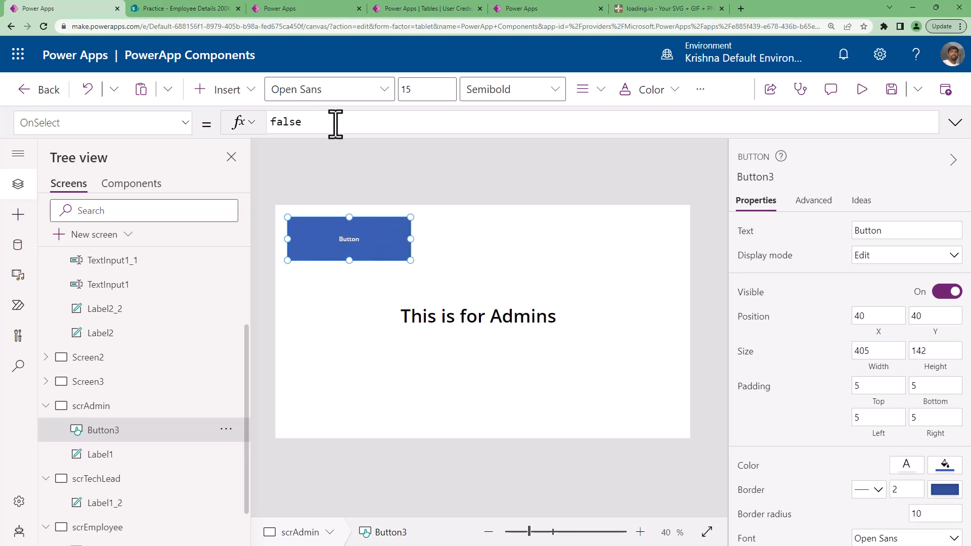
- Set the scrAdmin button's text to "Show all employees" and its font size to 25
double_click(888, 230)
type("Show")
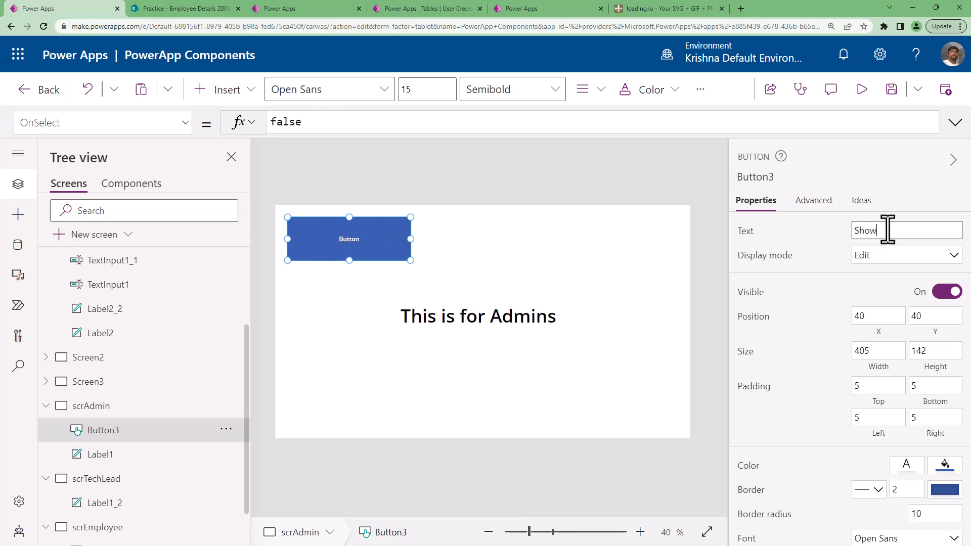
type(" all employees")
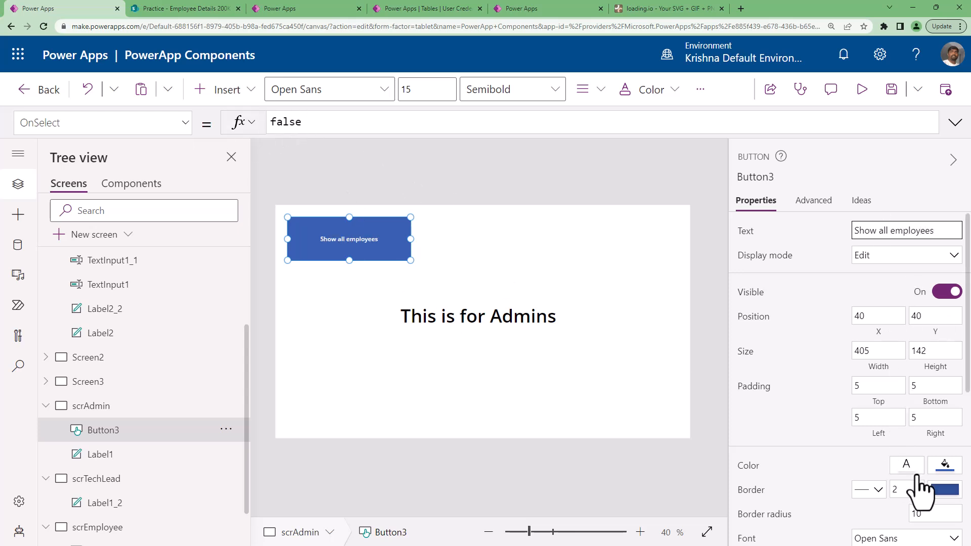
left_click(925, 514)
scroll(802, 479, "down", 4)
left_click(936, 362)
type("25")
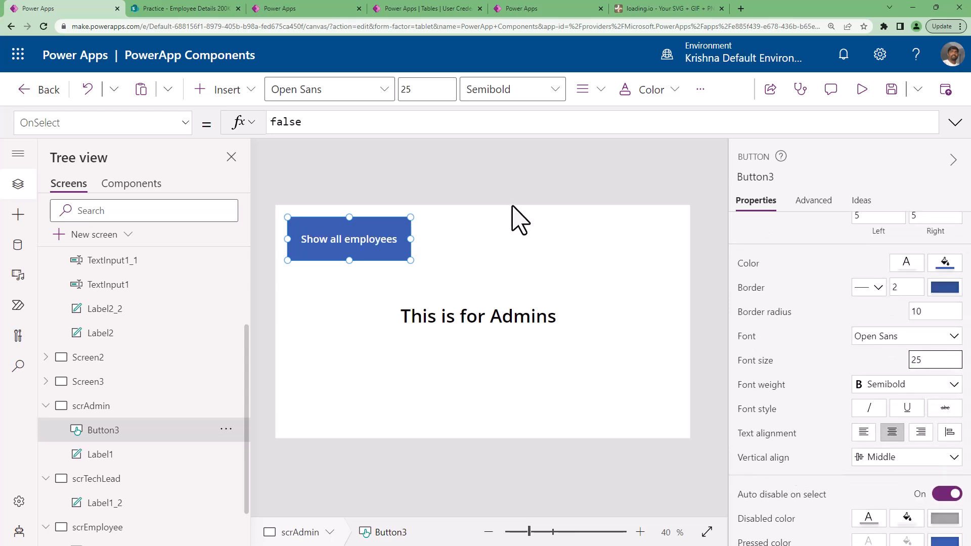
- Set the "Show all employees" button's OnSelect formula to Navigate(scrEmployee)
double_click(354, 124)
type("Na")
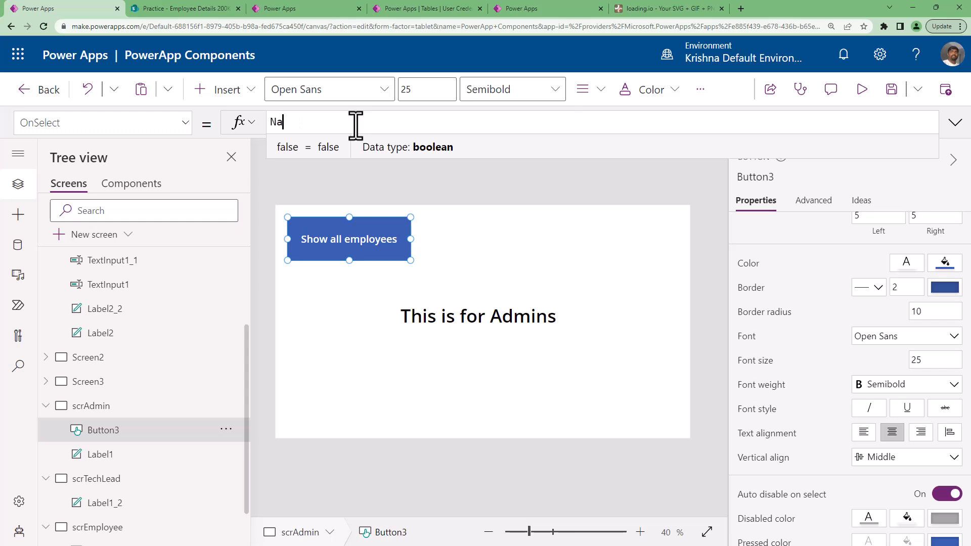
type("vigate(sc")
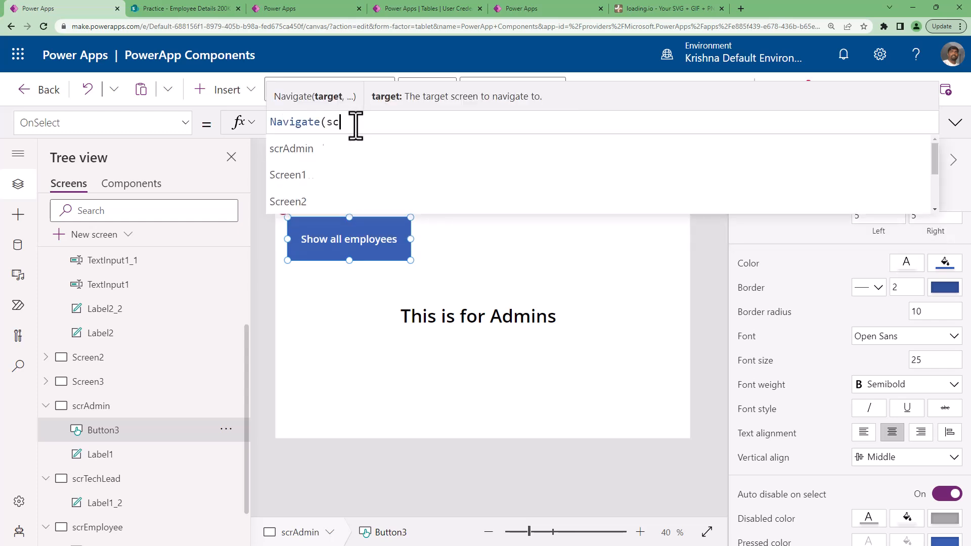
key("Down")
key("Down")
key("Down")
key("Down")
key("Down")
key("Down")
key("Down")
key("Down")
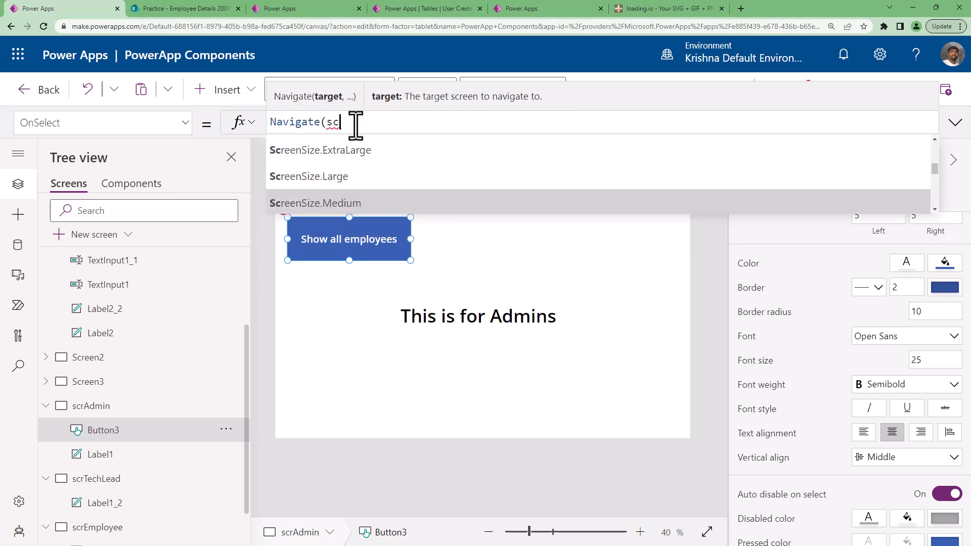
type("re")
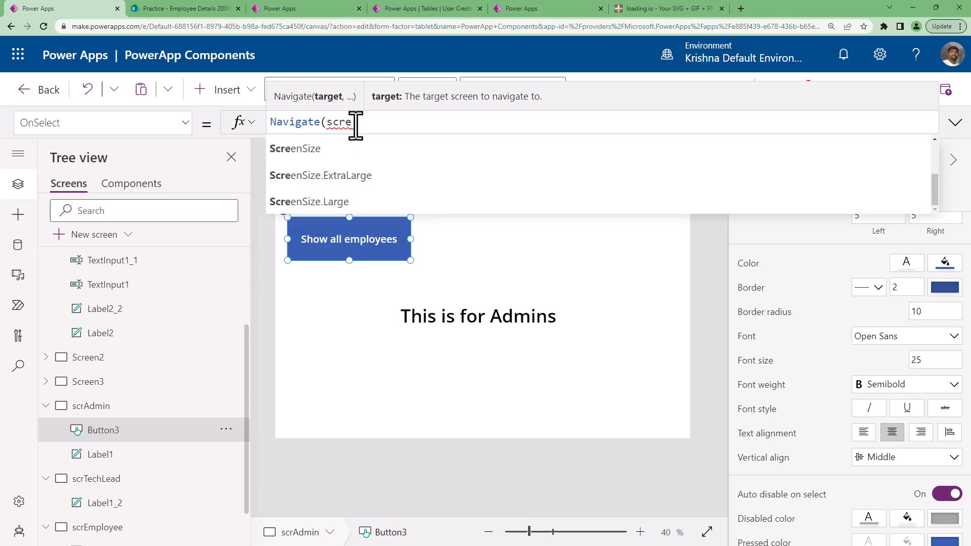
type("m")
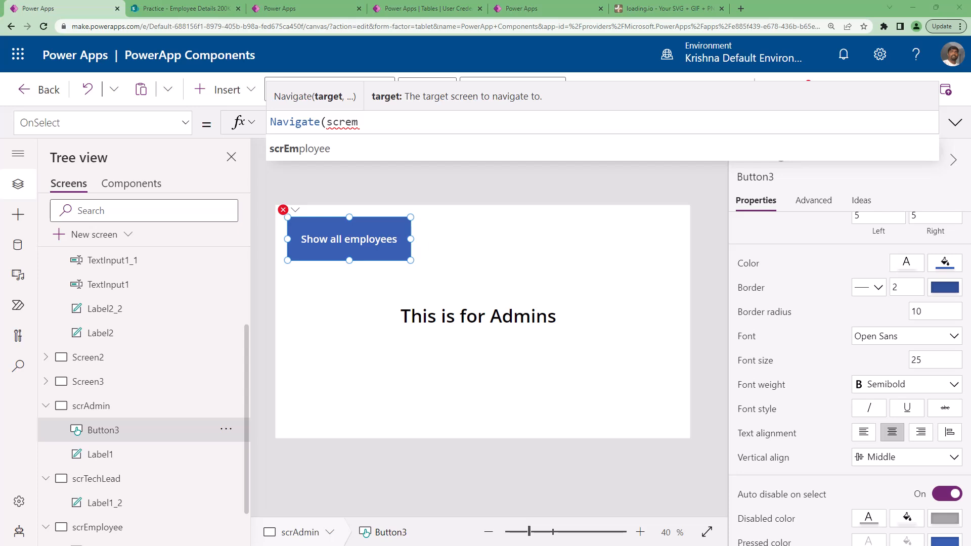
left_click(403, 151)
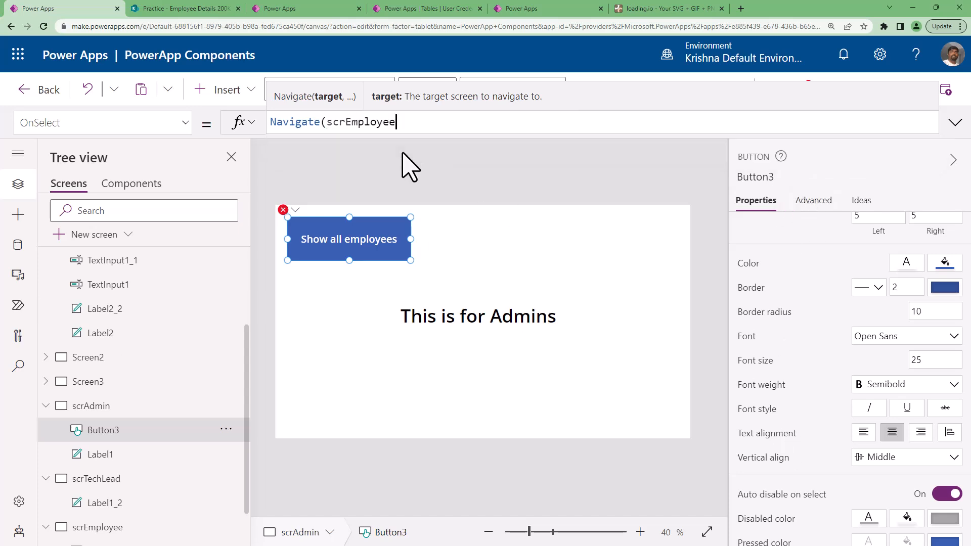
left_click(404, 347)
- Look through the scrEmployee, scrTechLead and scrAdmin screens and check the "Show all employees" button's navigation formula
left_click(352, 257)
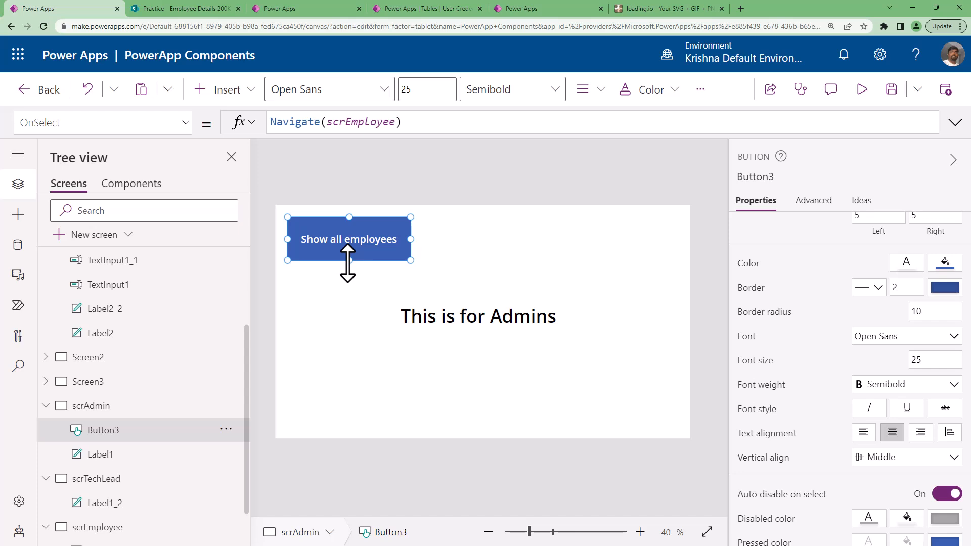
left_click(358, 317)
left_click(313, 253)
left_click(101, 529)
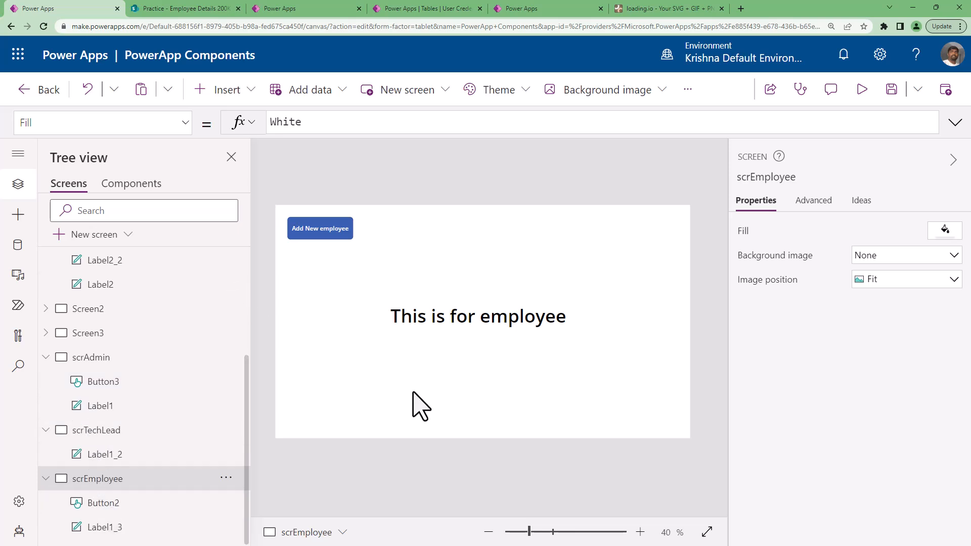
left_click(110, 438)
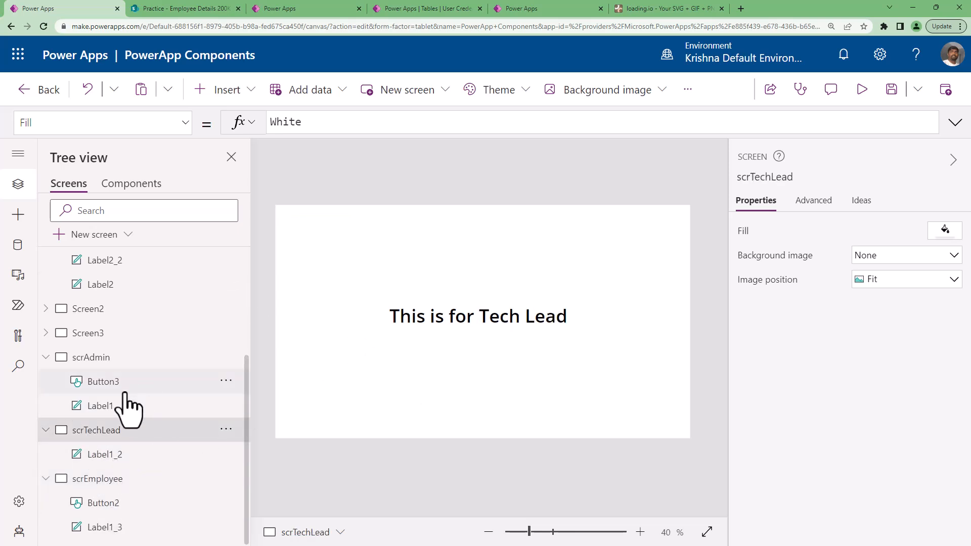
left_click(149, 360)
left_click(390, 253)
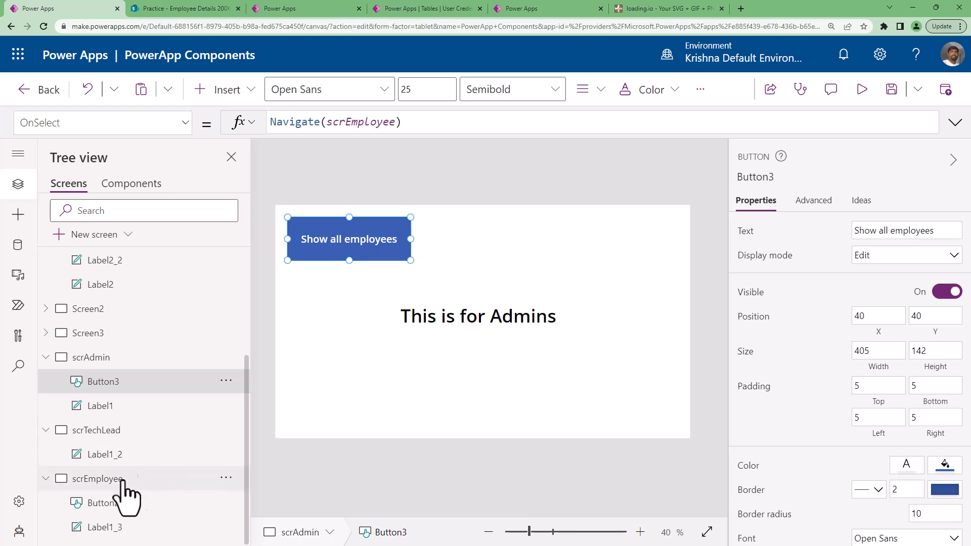
- Enlarge the "Add New employee" button to about 285 by 112 and replace its Visible value with gVarSelDes
left_click(96, 481)
left_click(319, 236)
left_click_drag(353, 239, 374, 252)
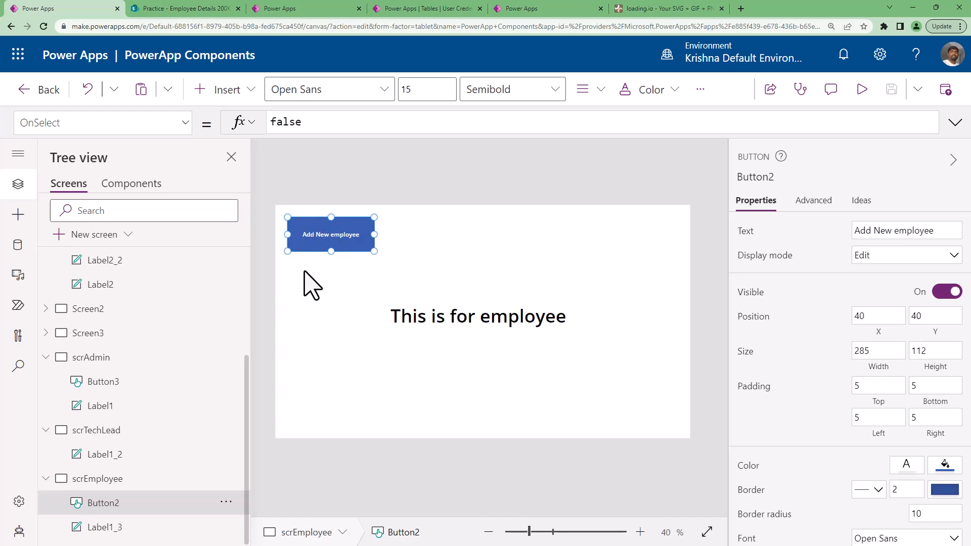
left_click(759, 304)
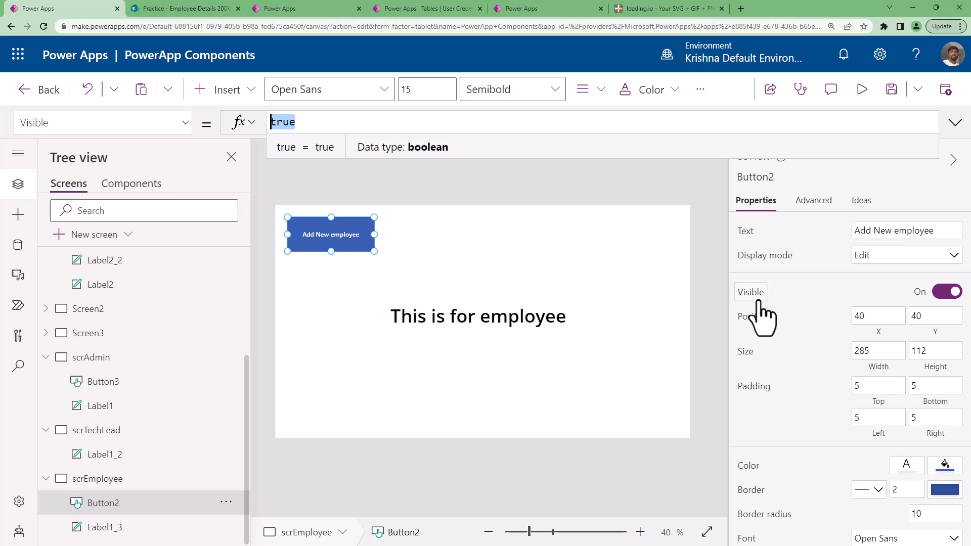
type("gVarSelDes")
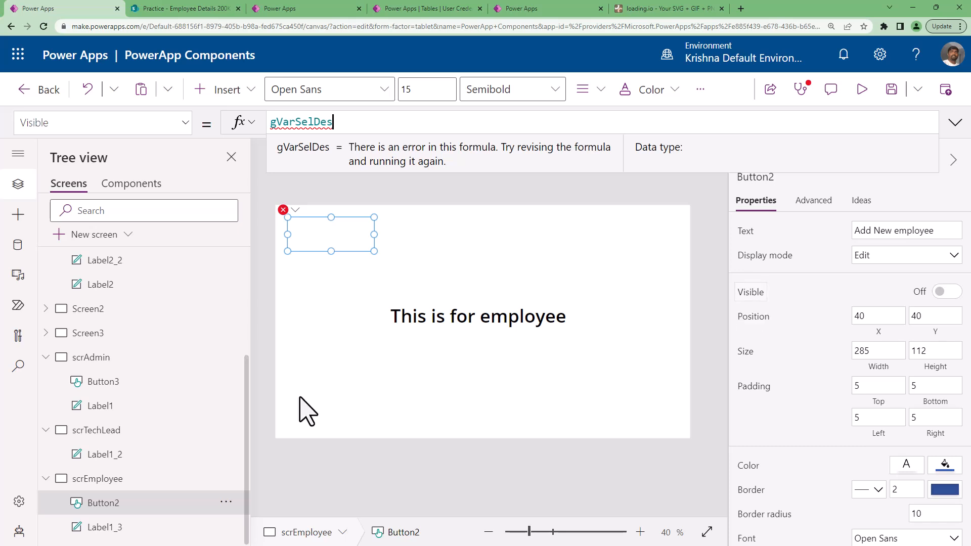
- Check the user type variable and its chsUserType match values in the Submit button's formula on Screen1
scroll(169, 386, "up", 4)
left_click(117, 285)
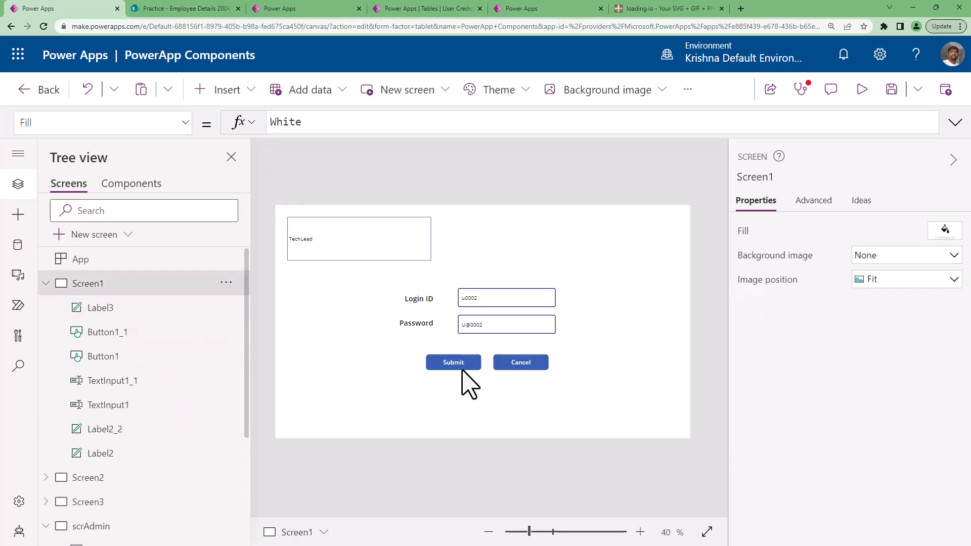
left_click(457, 364)
left_click(956, 122)
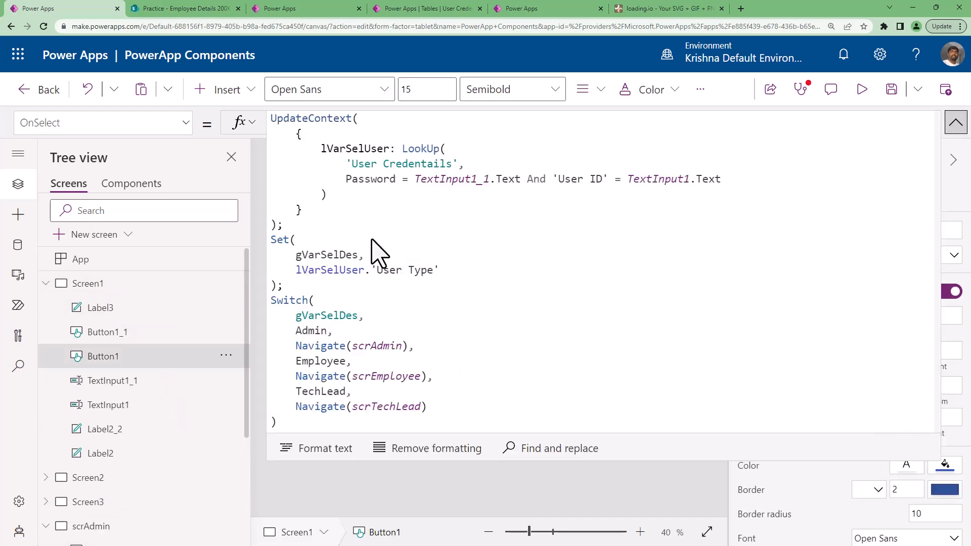
double_click(347, 315)
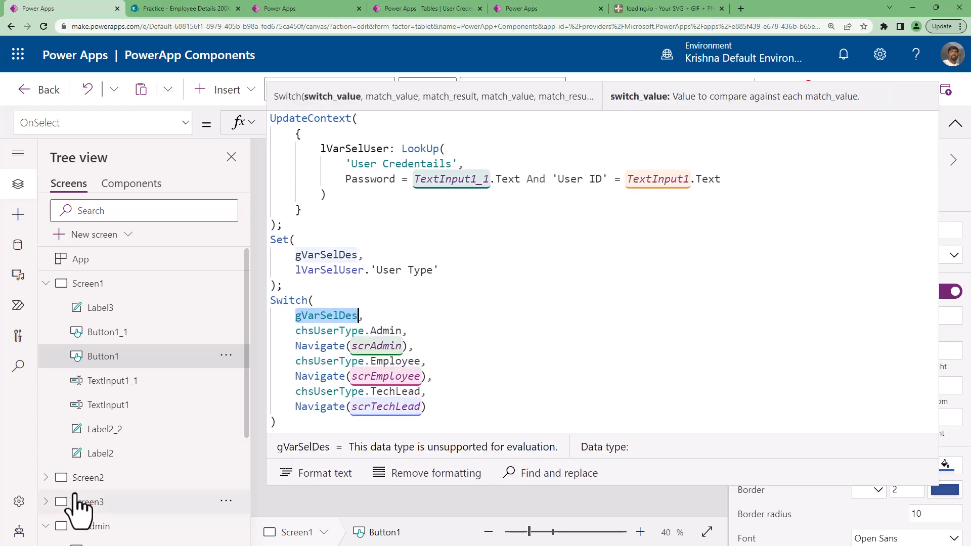
- Complete the "Add New employee" button's Visible formula on scrEmployee as gVarSelDes = chsUserType.Admin
scroll(95, 529, "down", 3)
left_click(107, 504)
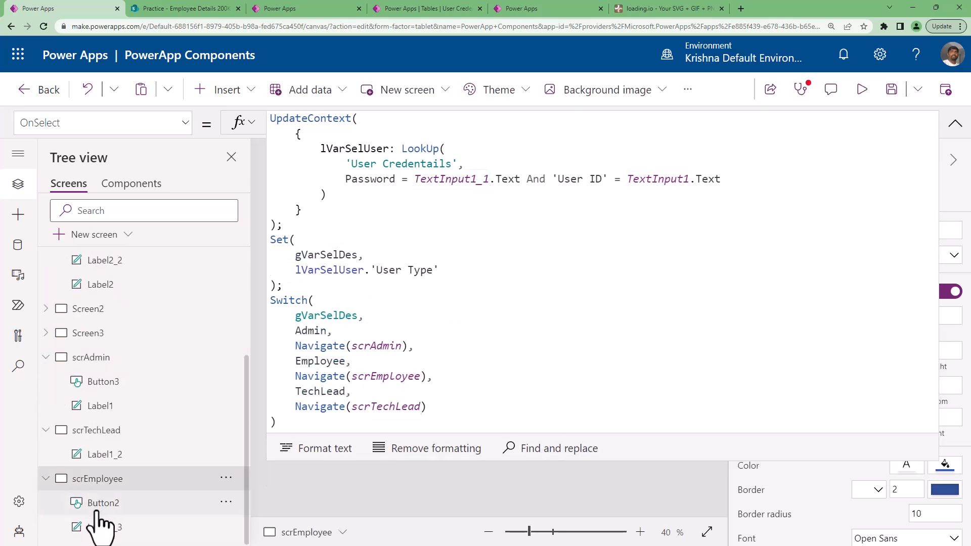
left_click(379, 144)
type("= chs")
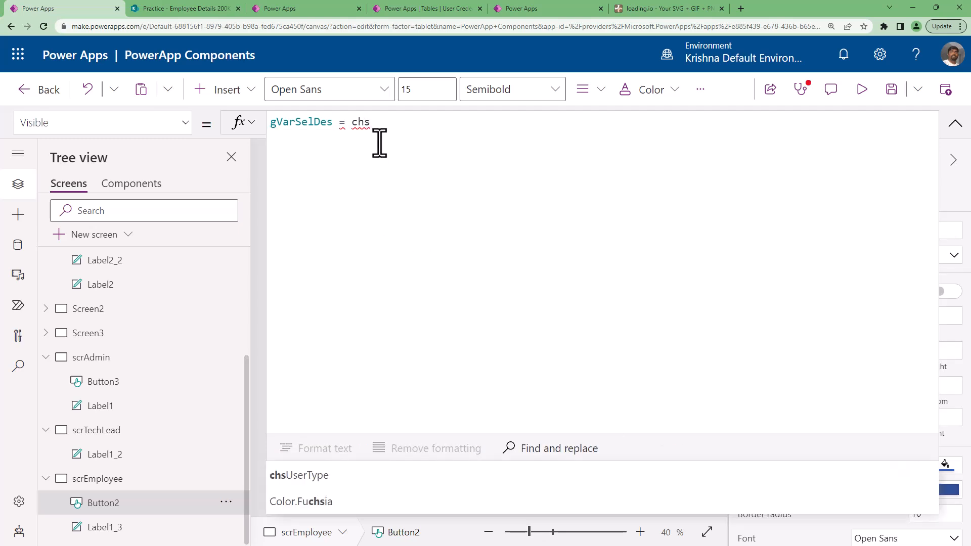
key("Tab")
type(".A")
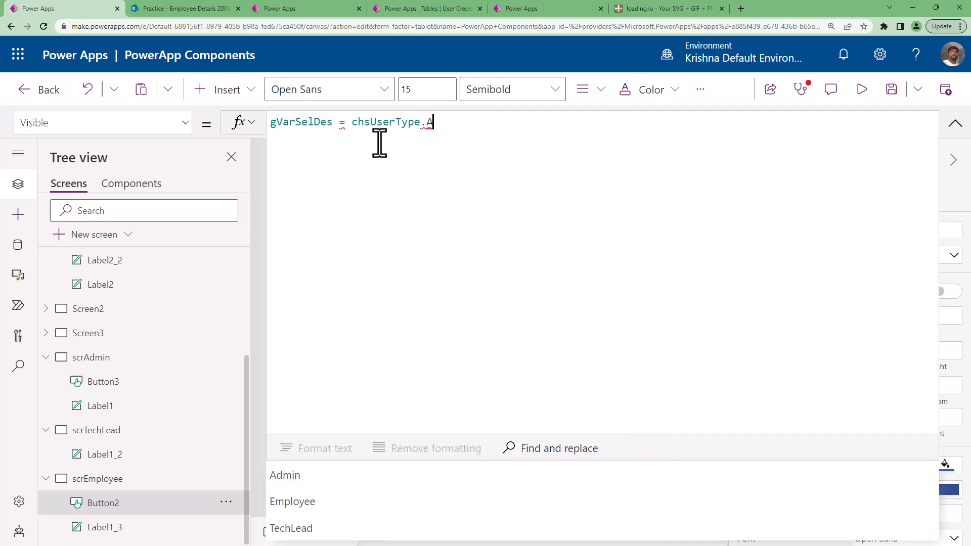
key("Tab")
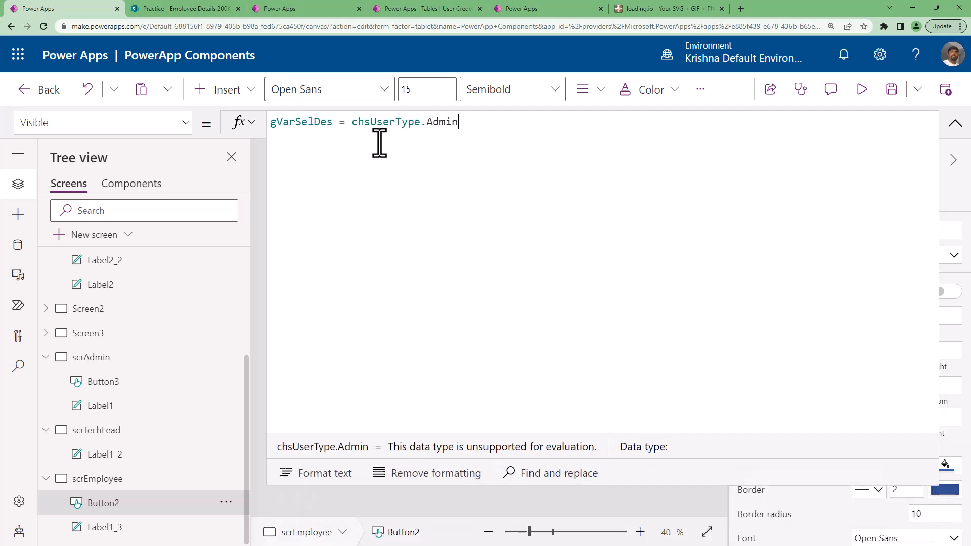
- Review the Visible formula of the "Add New employee" button on scrEmployee and the gVarSelDes variable it compares
left_click(957, 123)
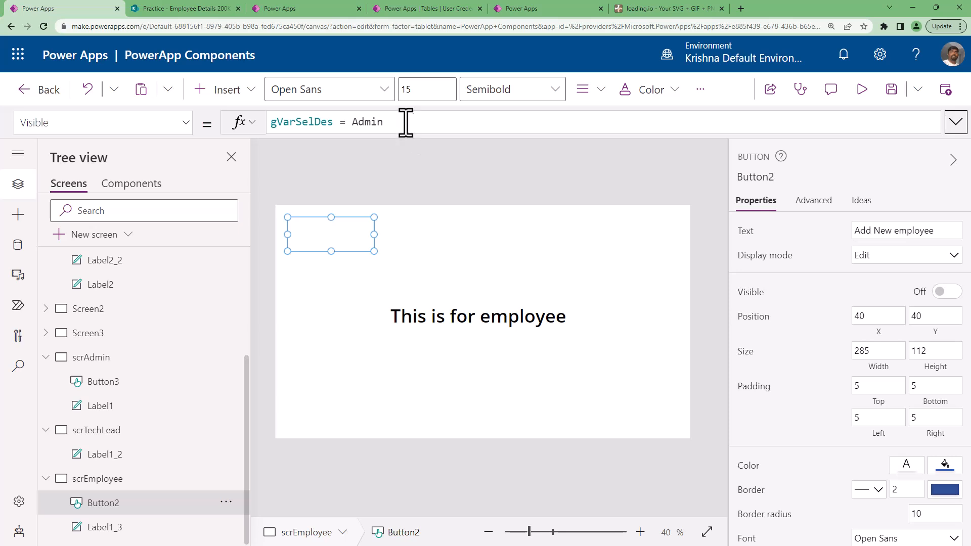
left_click_drag(405, 124, 225, 123)
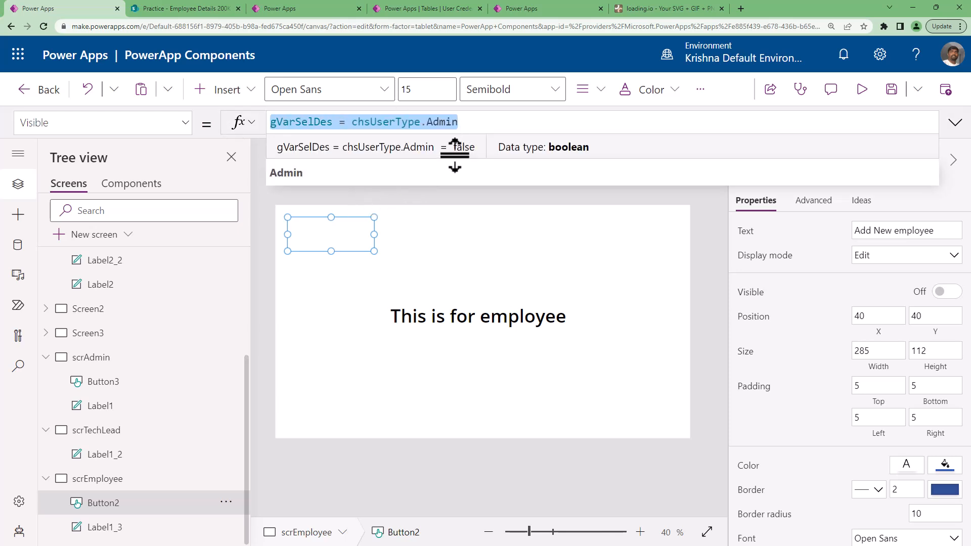
double_click(314, 123)
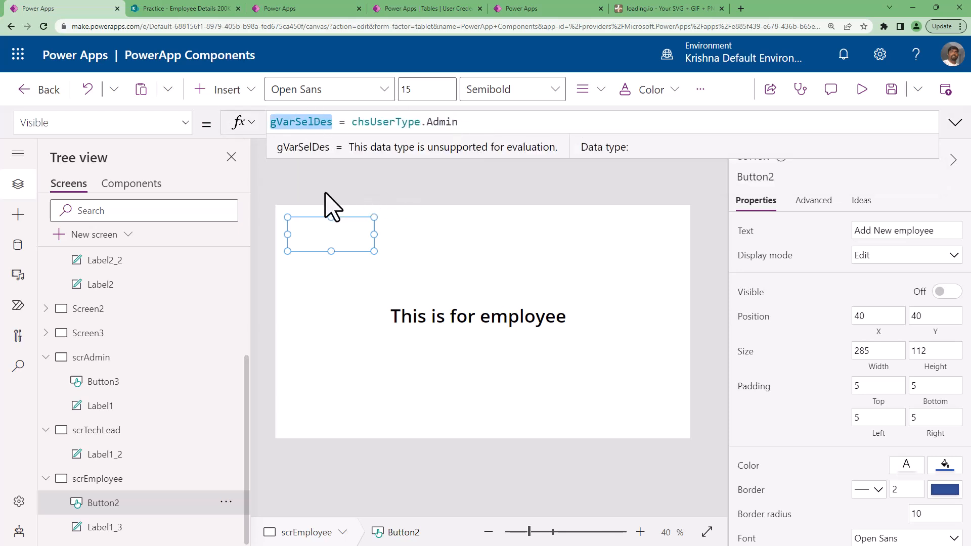
- Set the font size of the user type label on Screen1 to 45
scroll(116, 293, "up", 4)
left_click(108, 286)
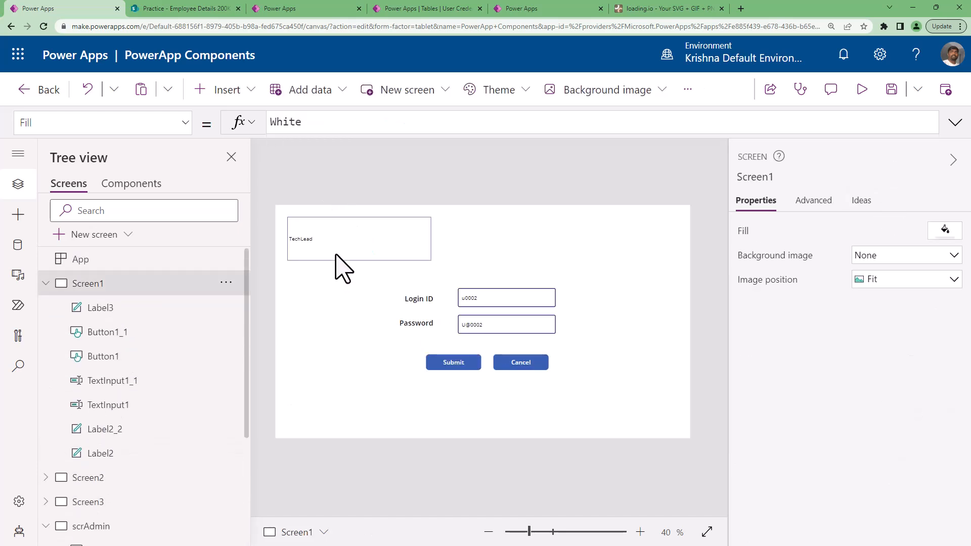
left_click(315, 255)
left_click(946, 279)
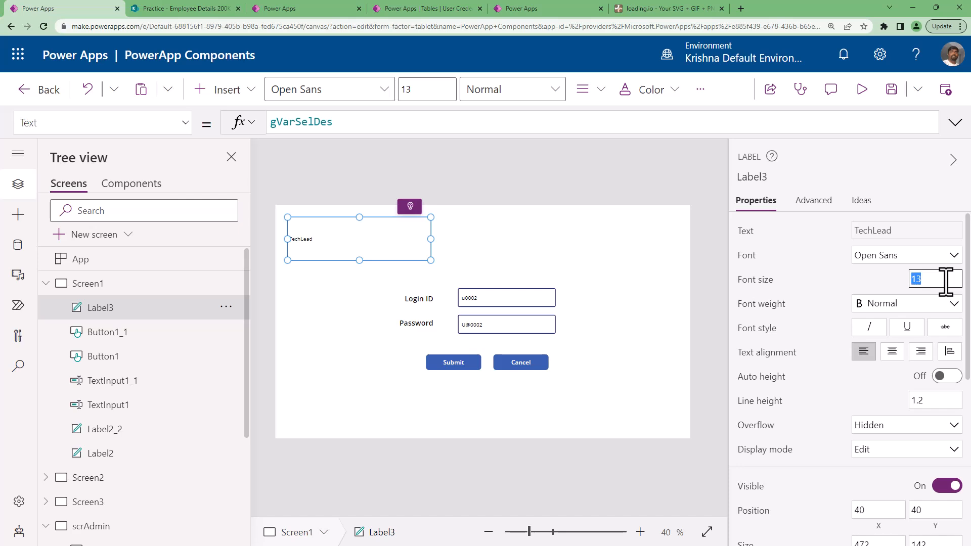
type("25")
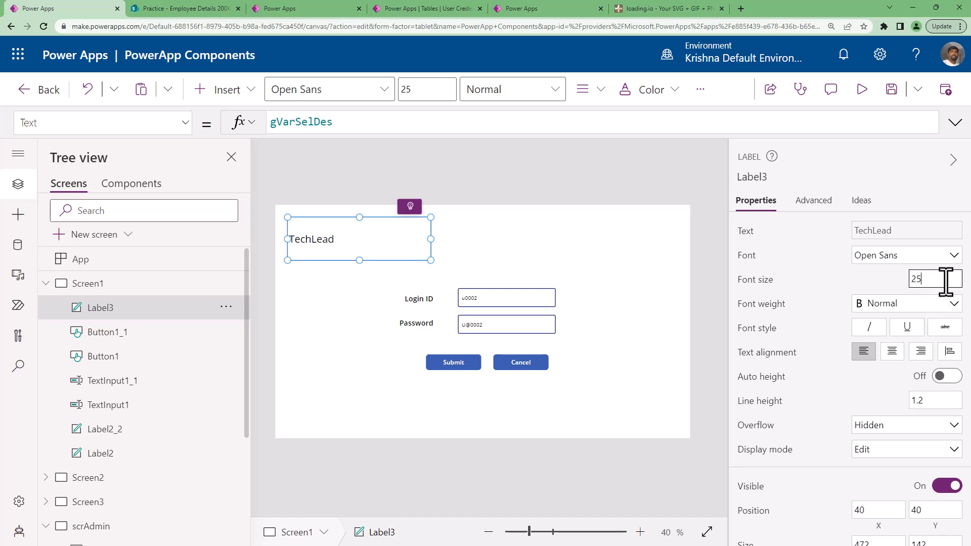
double_click(936, 279)
type("456")
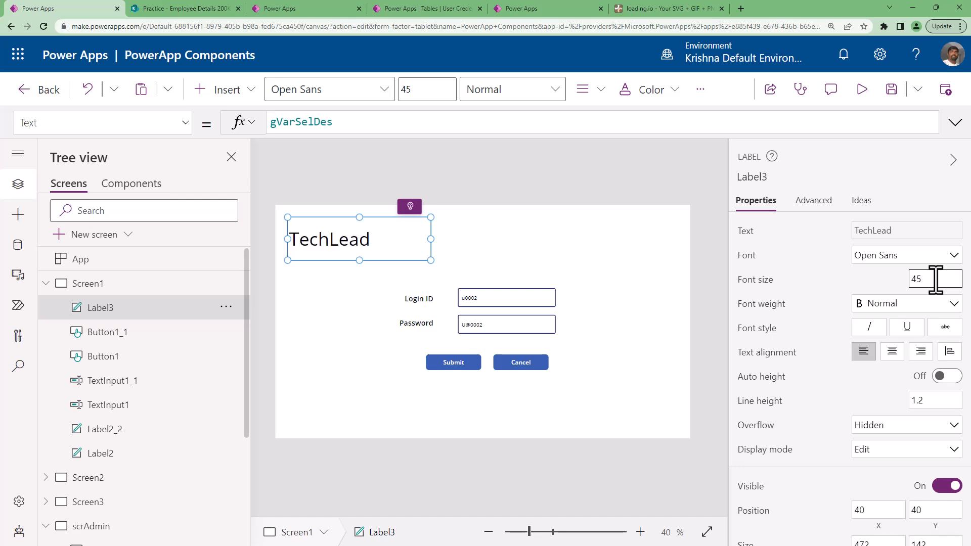
left_click(601, 351)
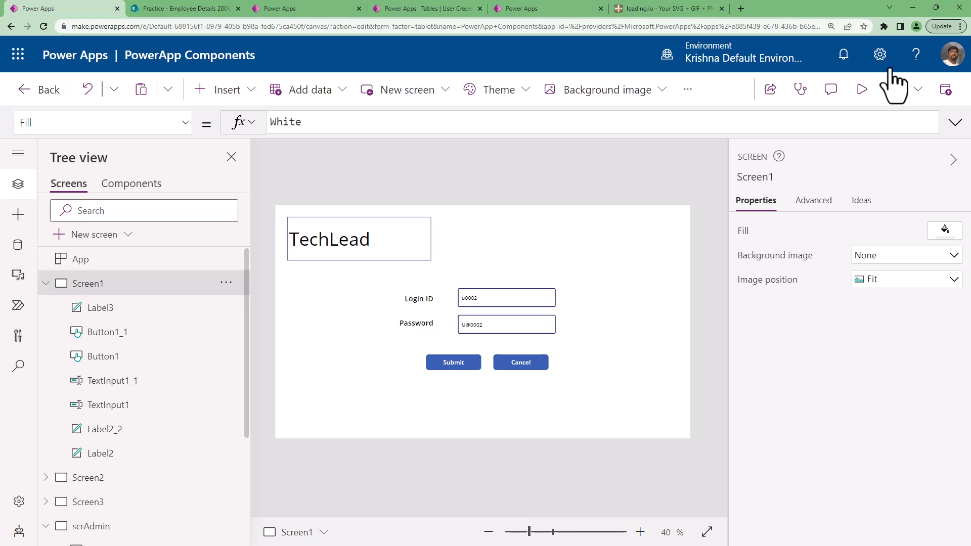
- Preview the app from Screen1 and submit the login form with the admin's login ID and password
left_click(863, 89)
left_click(493, 262)
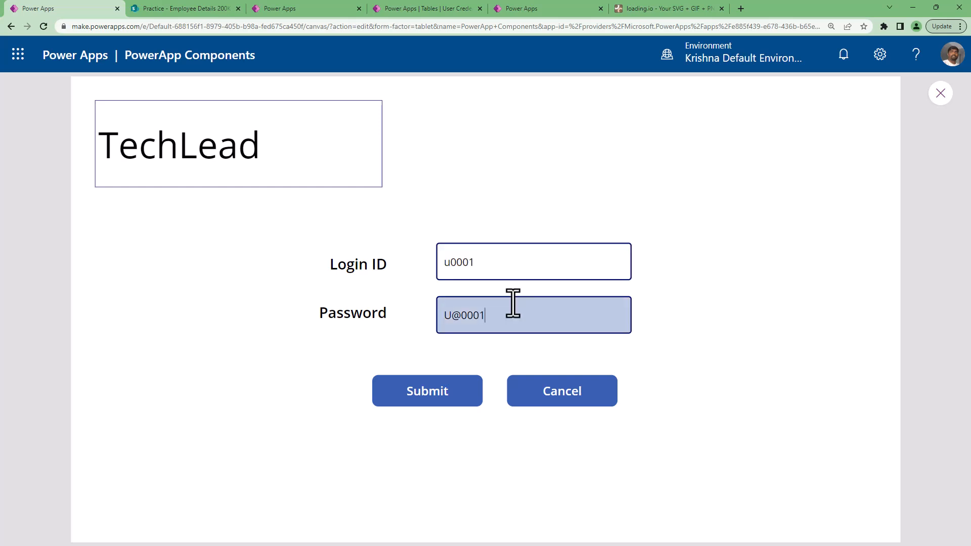
left_click(451, 390)
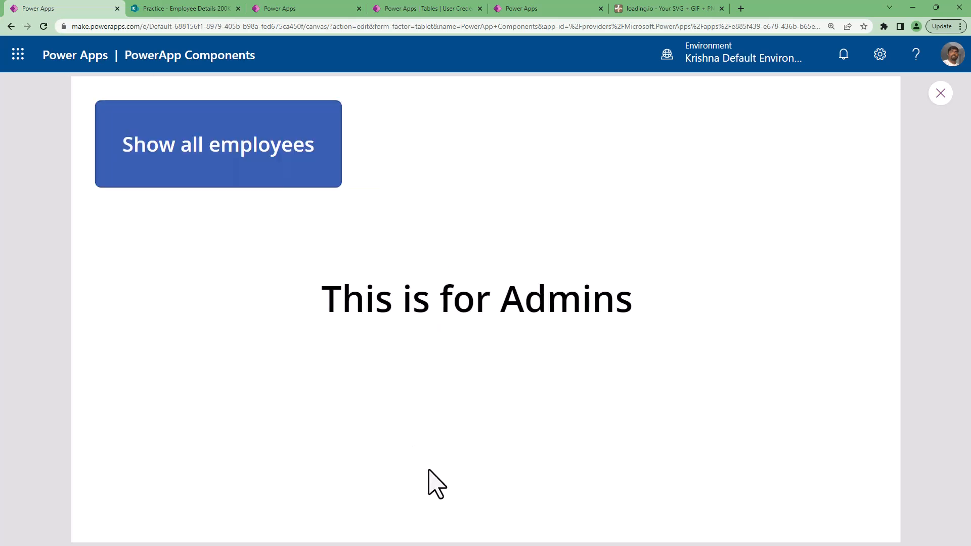
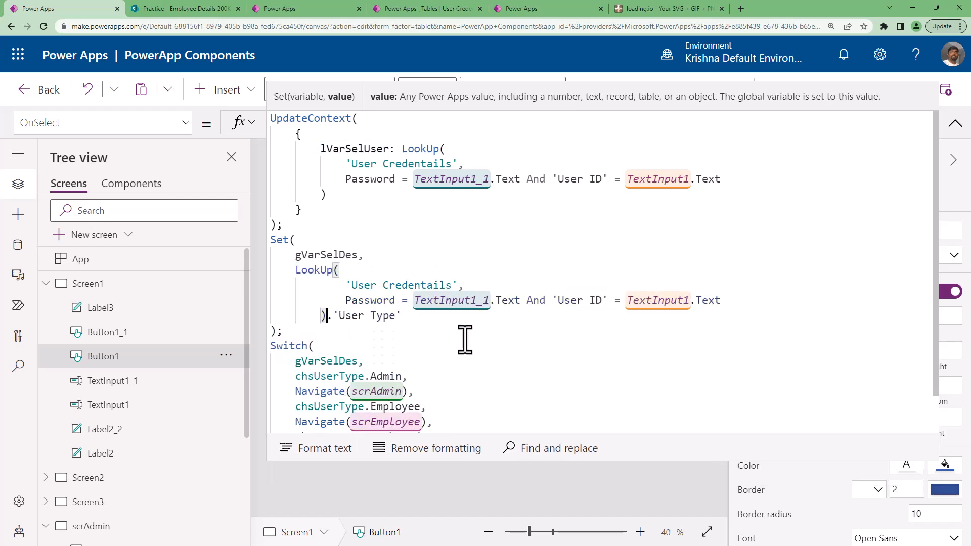
- Delete the UpdateContext block that sets lVarSelUser from the Submit button's OnSelect formula, keeping the Set and Switch calls
left_click(299, 222)
key("ctrl+shift+Home")
key("BackSpace")
key("Delete")
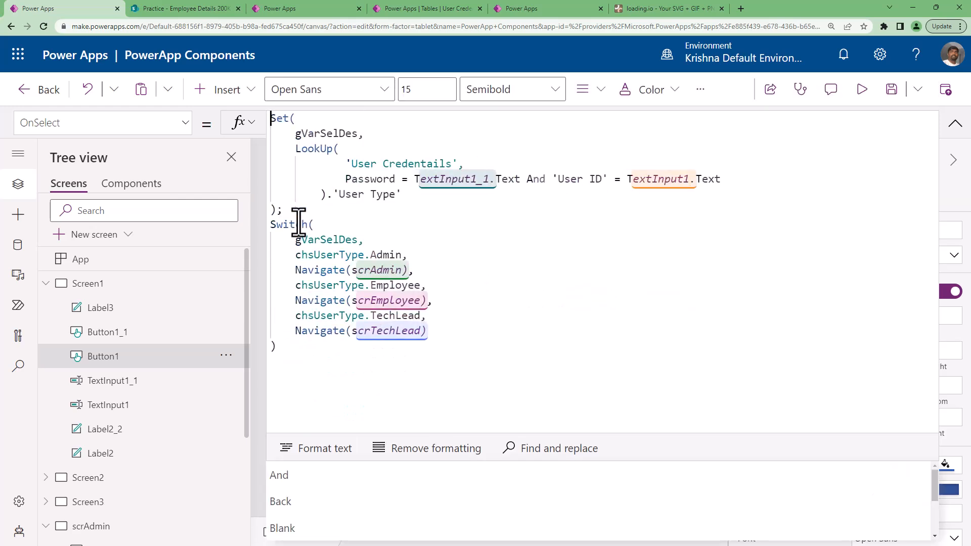
double_click(320, 134)
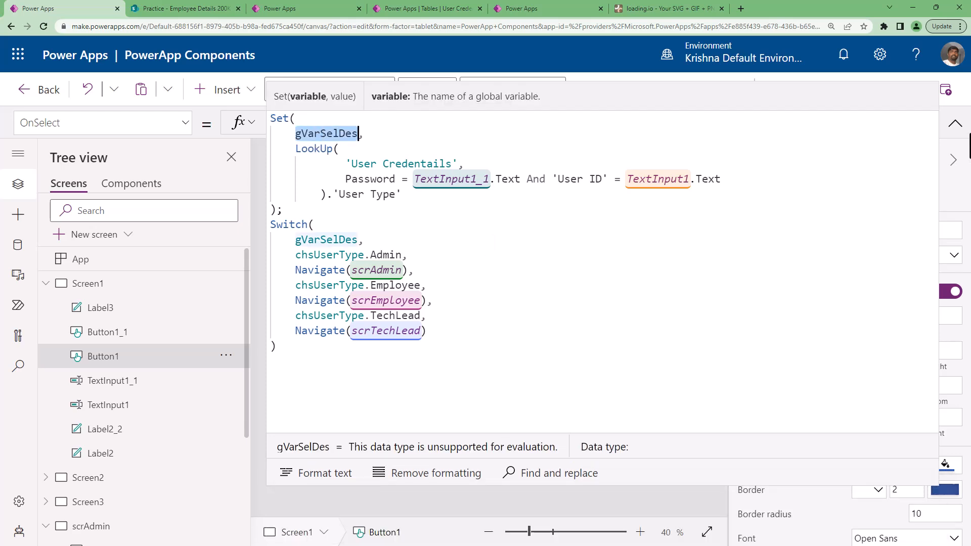
left_click(955, 123)
- Check the user type label's Text formula and the Set call with its 'User Type' column in the Submit button's OnSelect formula
left_click(373, 250)
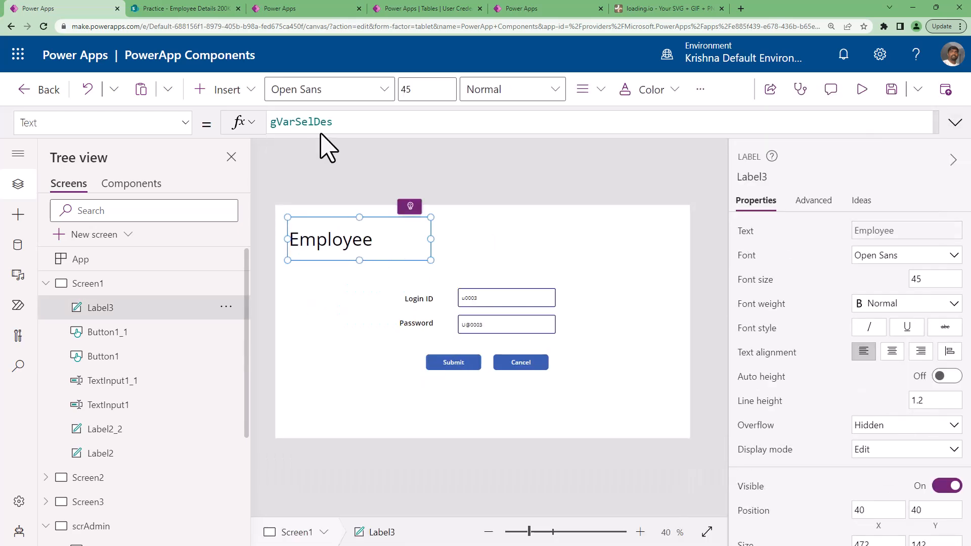
left_click(373, 125)
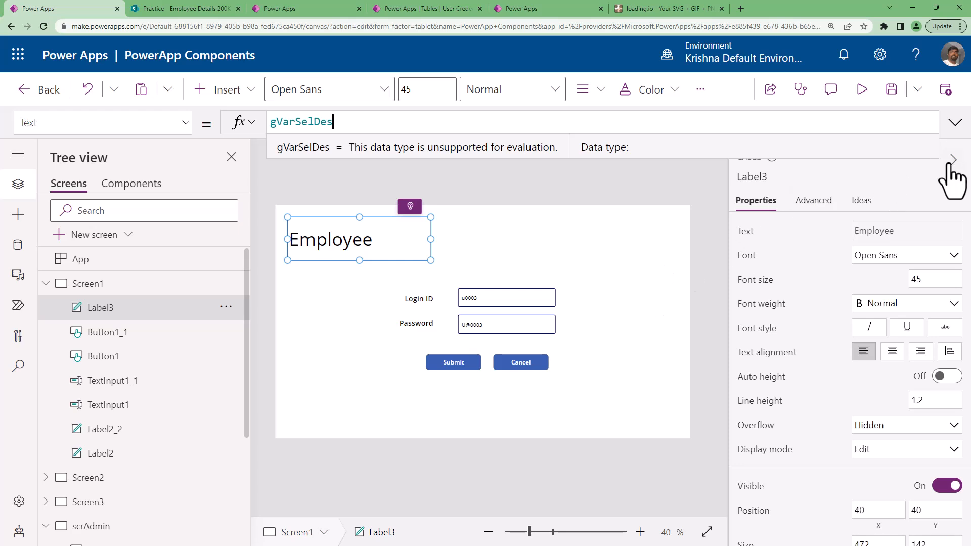
left_click(456, 367)
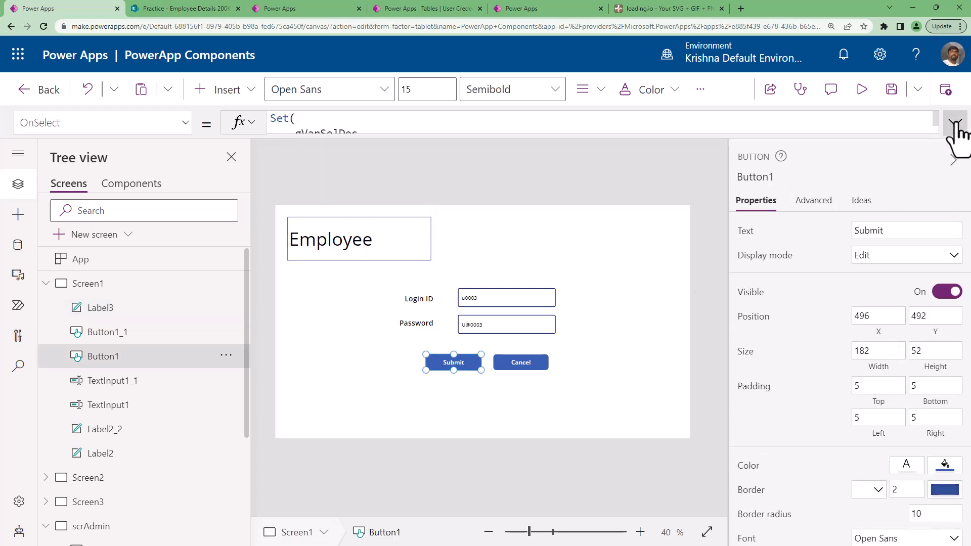
left_click(955, 123)
left_click(317, 247)
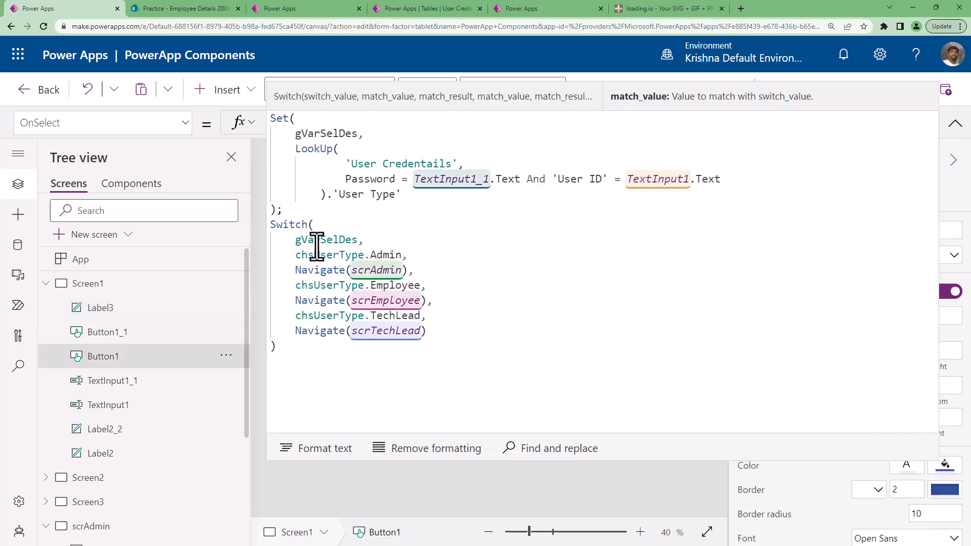
left_click(299, 213)
key("ctrl+shift+Home")
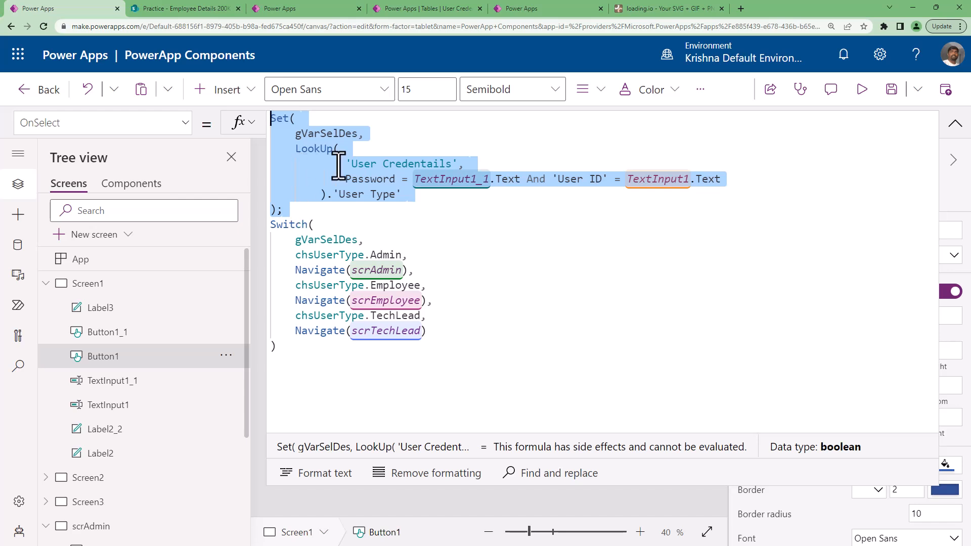
left_click(325, 195)
key("shift+End")
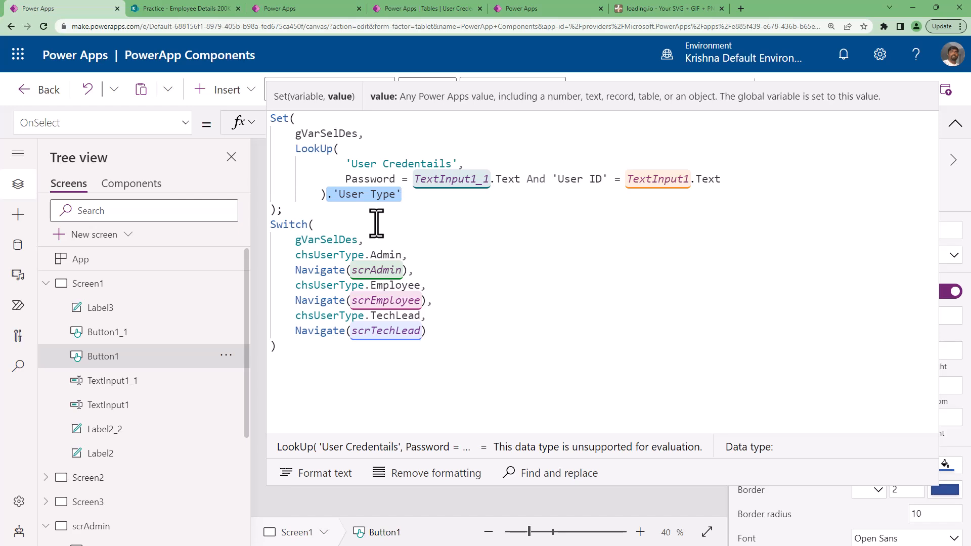
- Examine the LookUp expression on 'User Credentails' and the gVarSelDes variable that stores its result in the Set call
key("Left")
key("shift+Up")
key("shift+Up")
key("shift+Up")
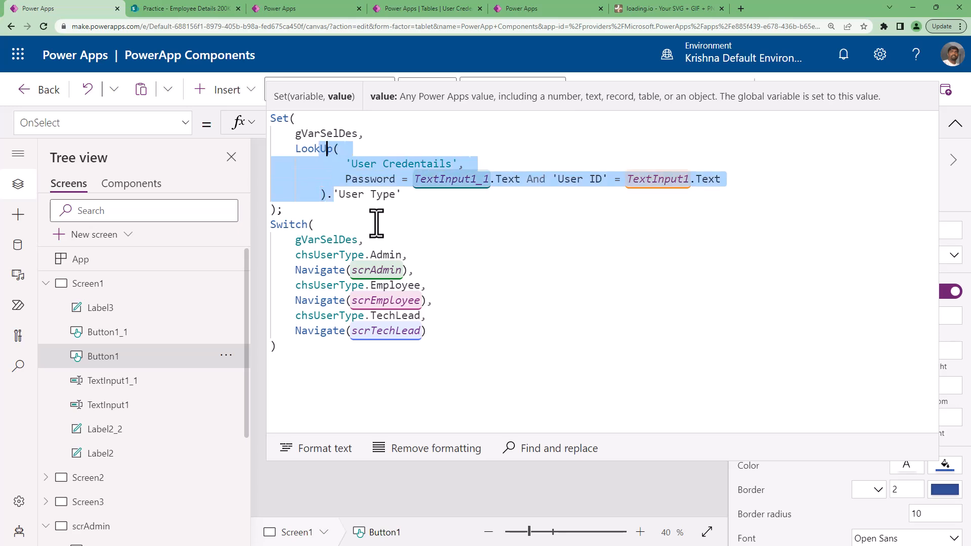
key("shift+Home")
key("Down")
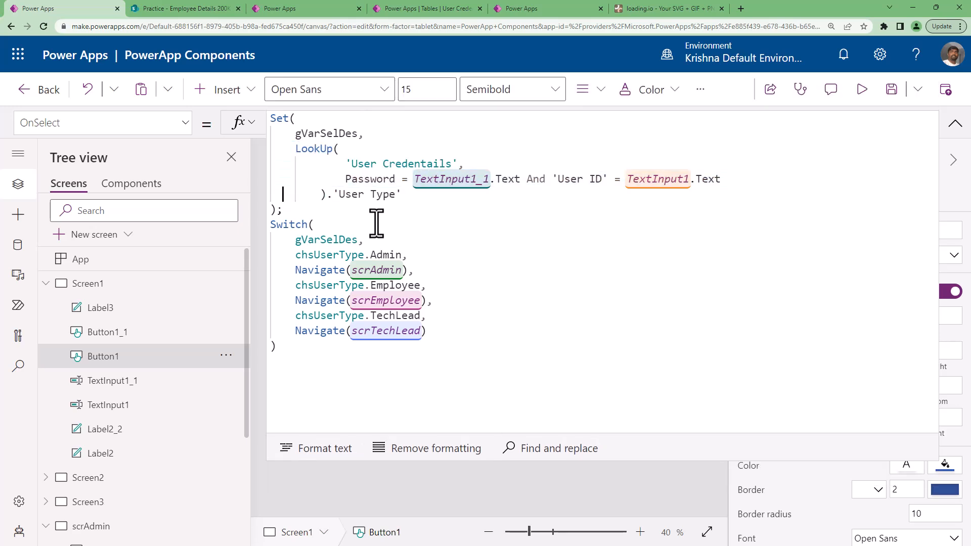
key("End")
key("shift+Home")
key("shift+Up")
key("shift+Up")
key("shift+Home")
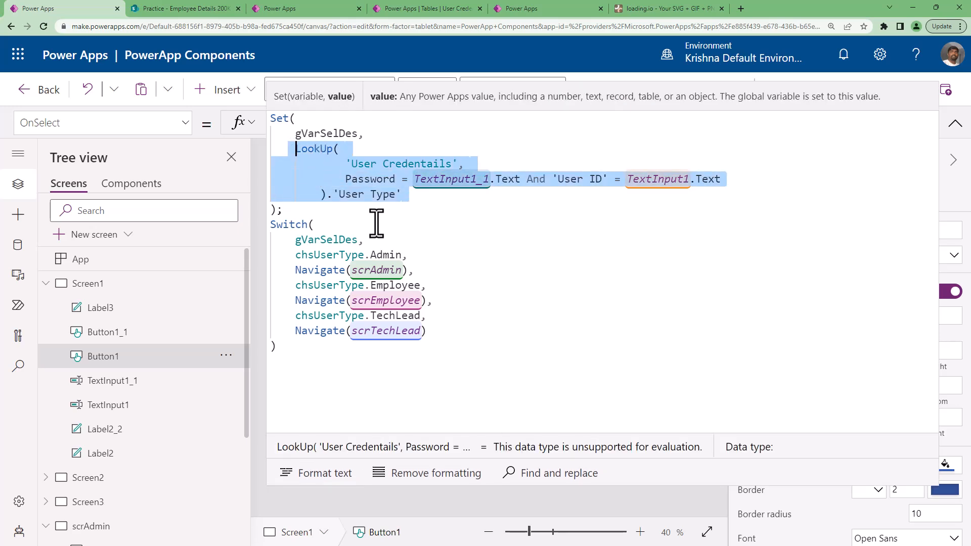
key("Up")
key("ctrl+shift+Right")
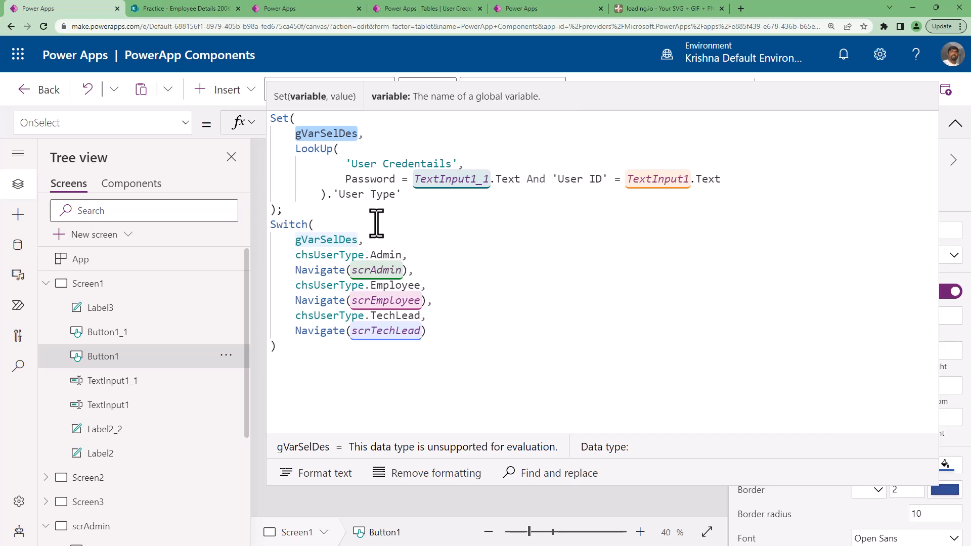
key("Down")
key("Down")
key("Down")
key("Down")
key("Down")
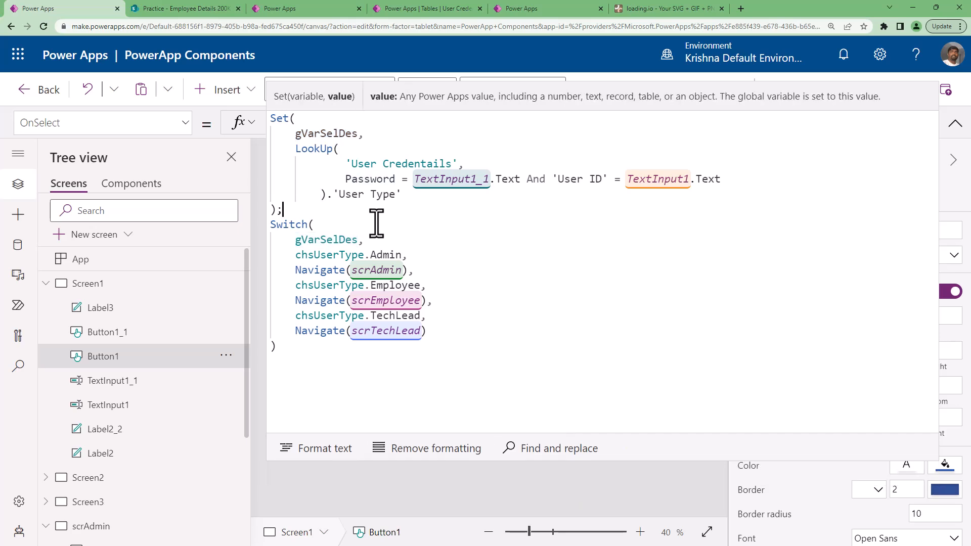
key("Up")
key("Up")
key("Up")
key("Up")
key("Home")
key("shift+Down")
key("shift+Down")
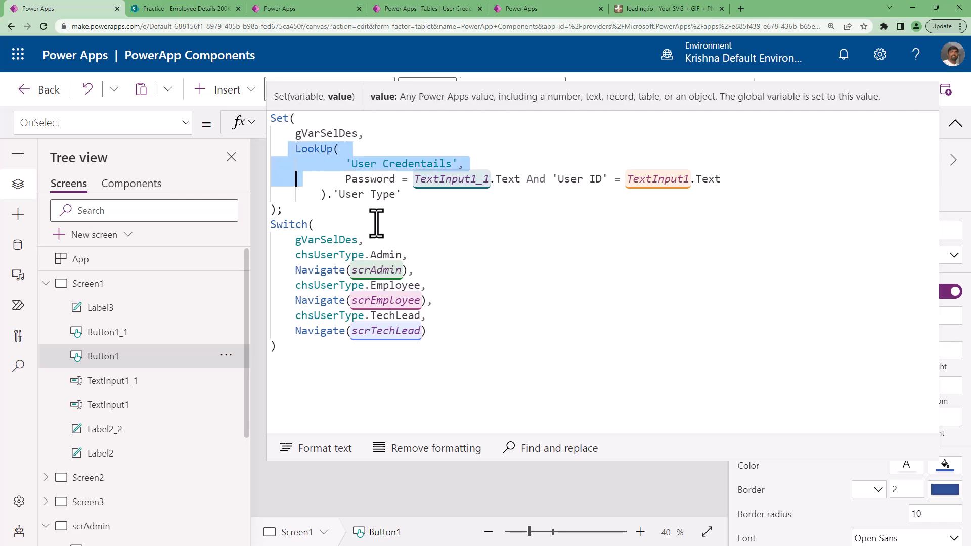
key("shift+Down")
key("shift+End")
key("Up")
key("Up")
key("Up")
key("Up")
key("Home")
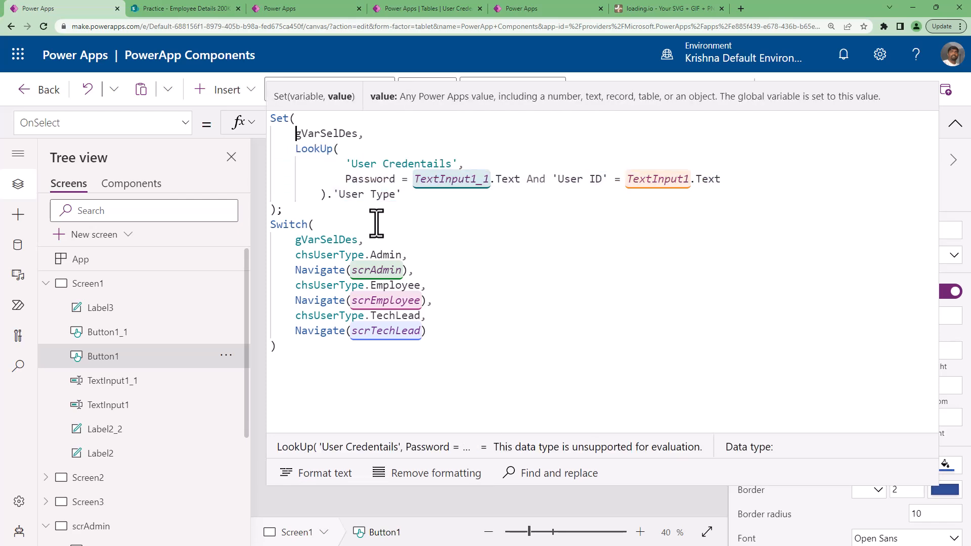
key("ctrl+shift+Right")
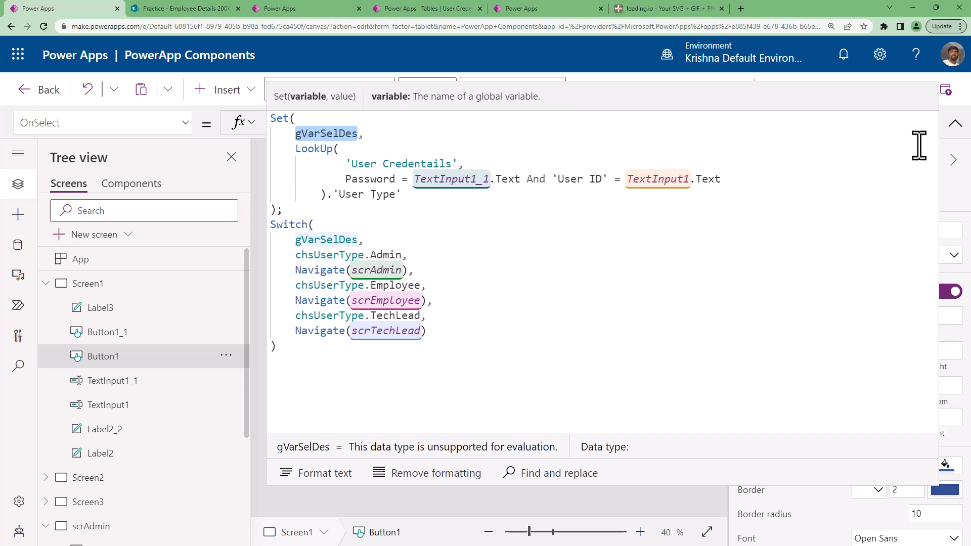
- Preview the app, log in with the admin's login ID and password, and test the "Show all employees" button
left_click(955, 123)
left_click(862, 90)
left_click(496, 274)
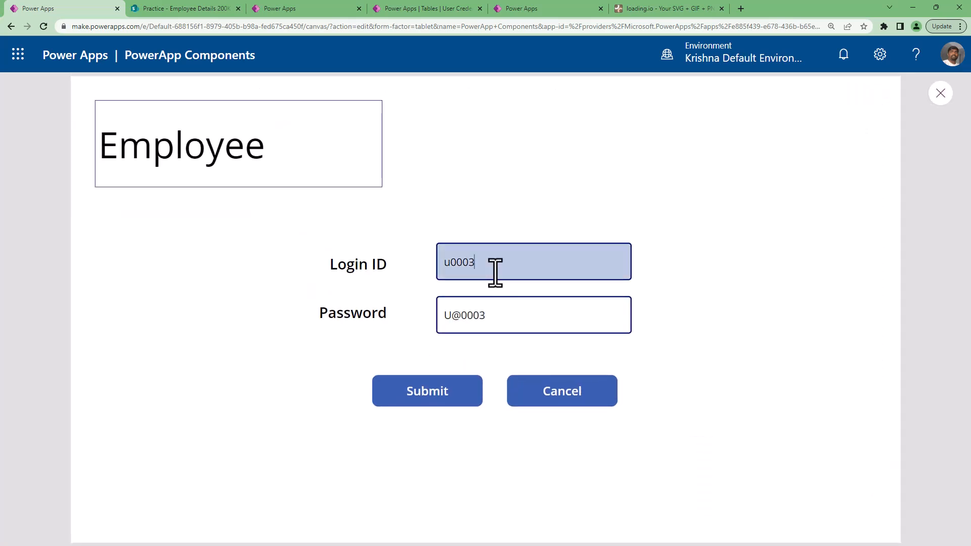
left_click(494, 310)
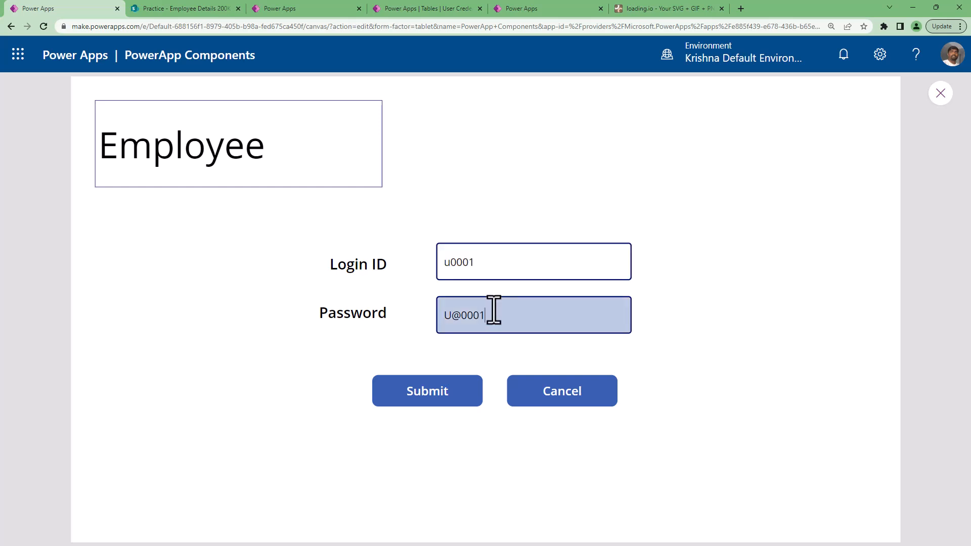
left_click(444, 400)
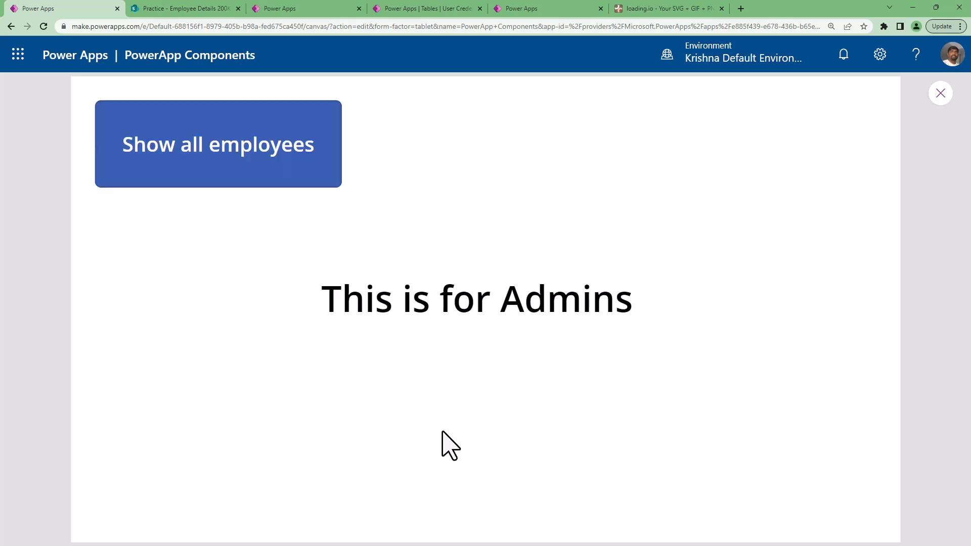
left_click(217, 126)
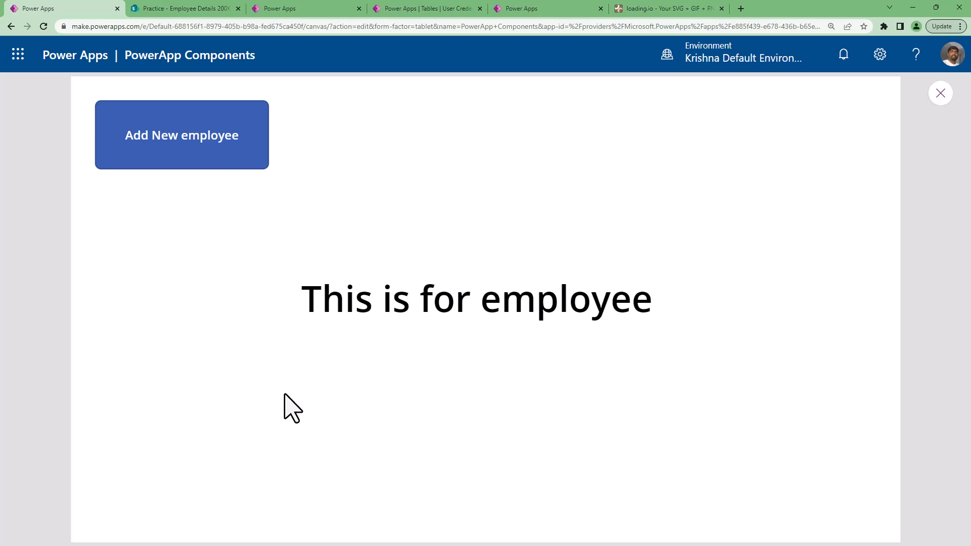
key("Escape")
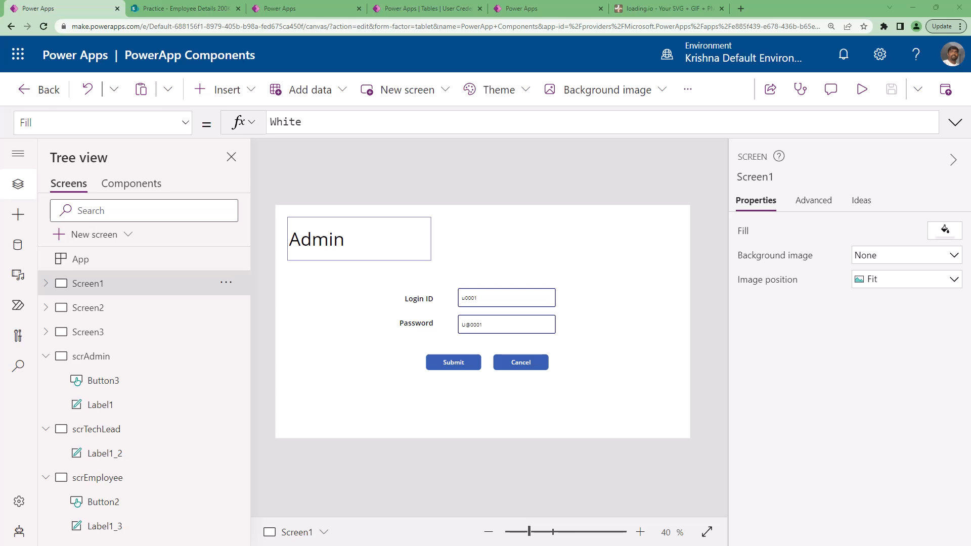
- Collapse scrAdmin, scrTechLead and scrEmployee in the screen tree and delete the user type label from Screen1
left_click(46, 356)
left_click(46, 380)
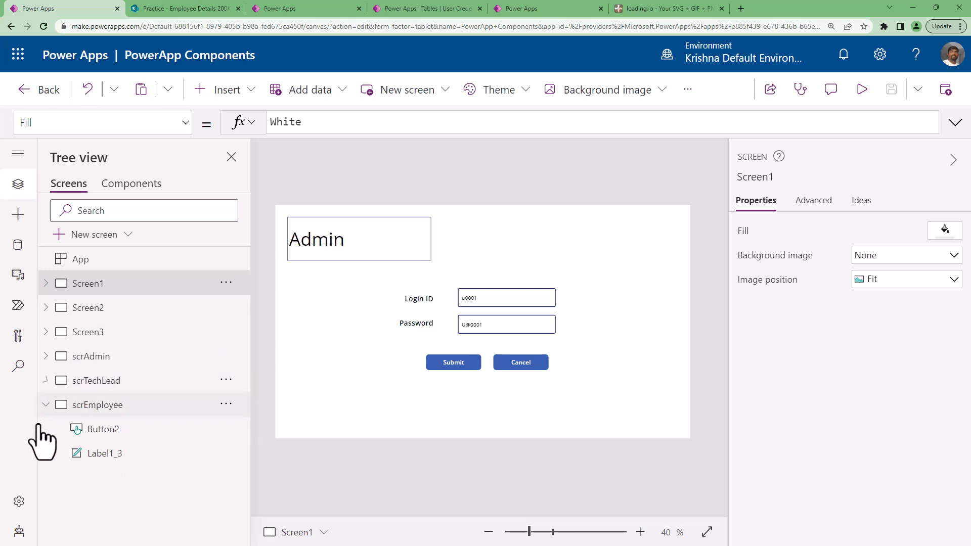
left_click(46, 405)
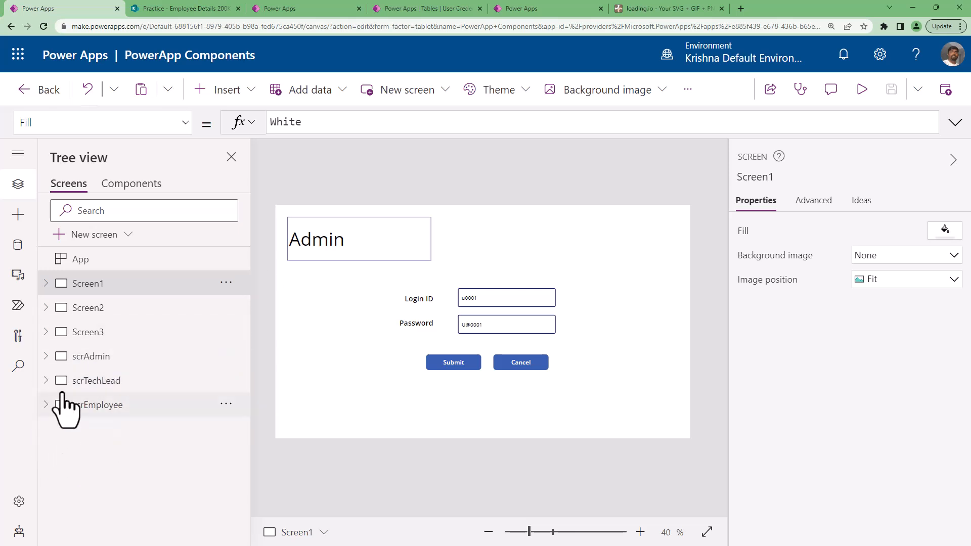
left_click(395, 245)
key("Delete")
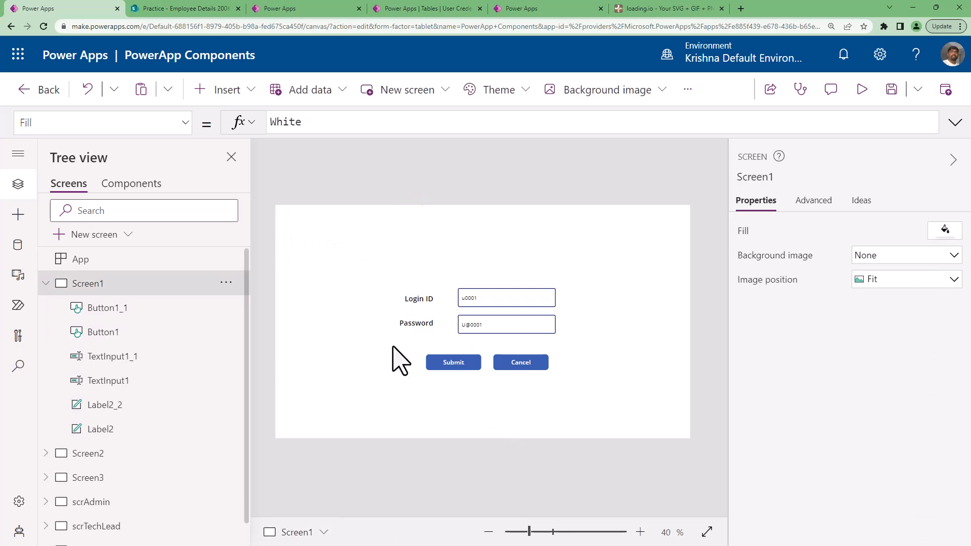
- Undo the deletion of the user type label on Screen1 and preview the login screen
key("ctrl+z")
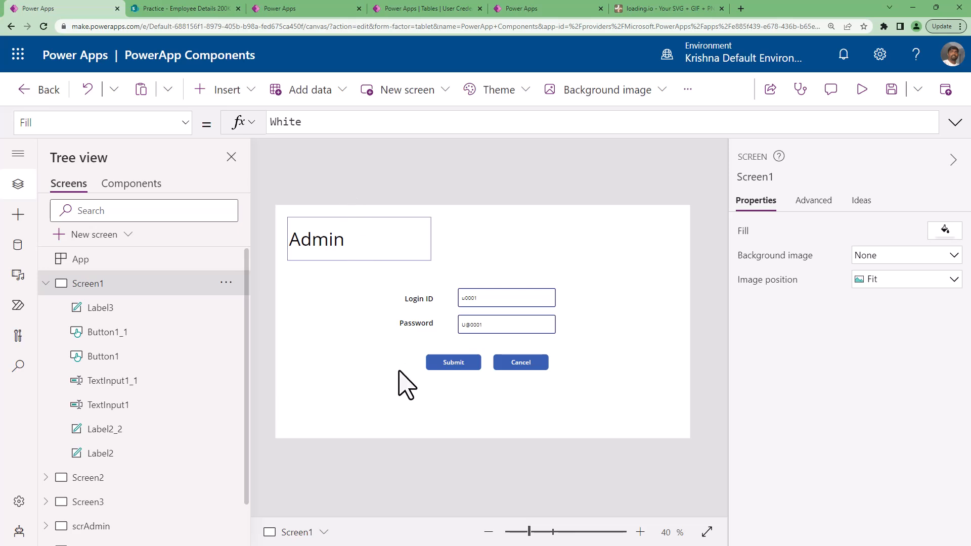
left_click(862, 91)
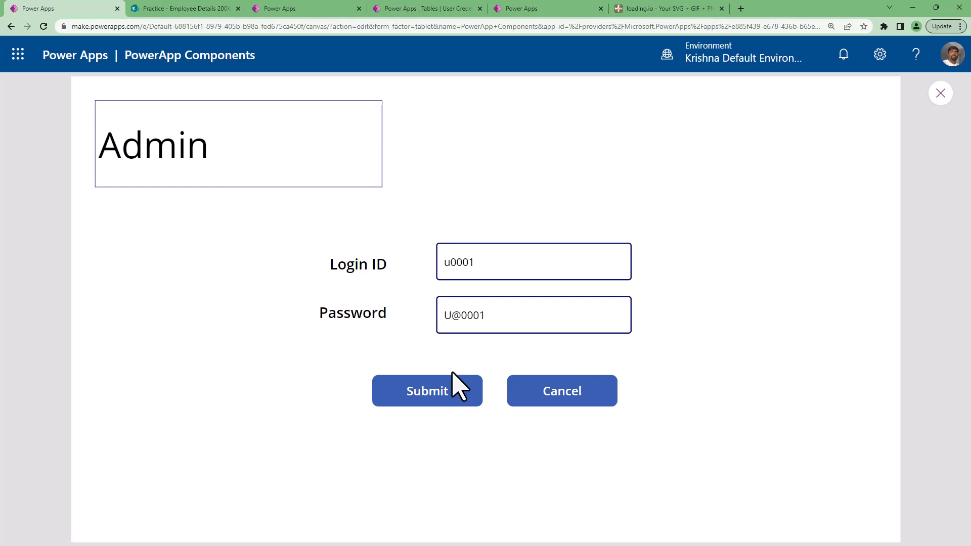
left_click(941, 93)
- Insert a button on Screen1 and enlarge it to about 897 by 435 so that it covers the login form
left_click(228, 92)
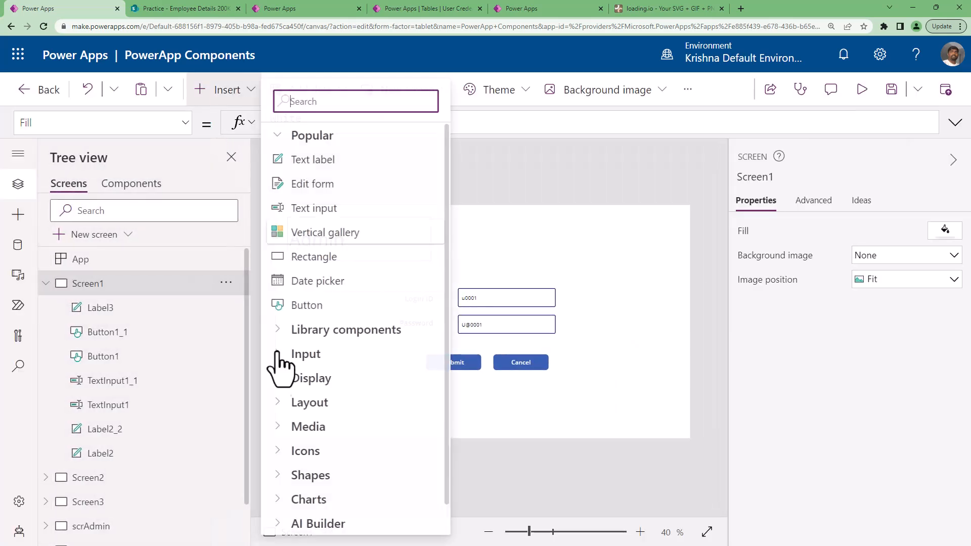
left_click(310, 305)
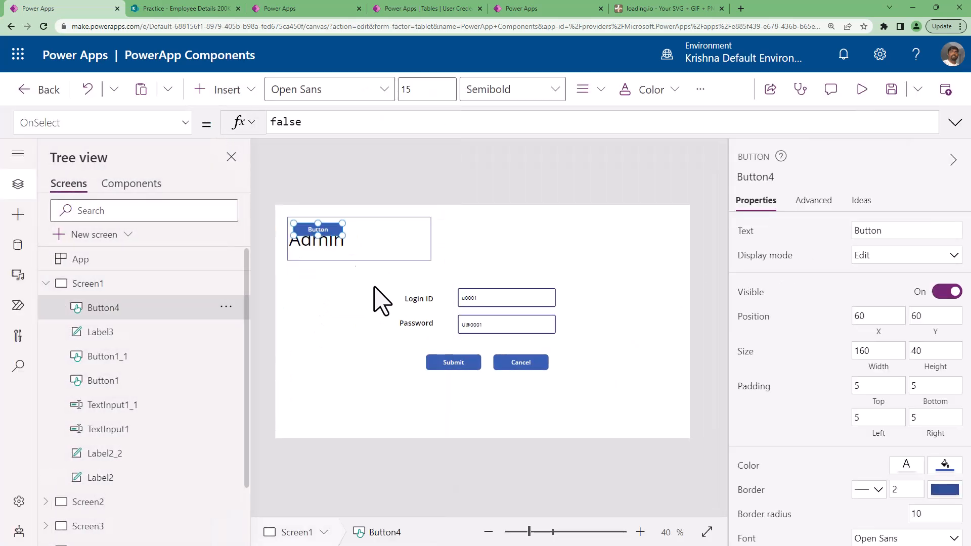
left_click_drag(331, 230, 609, 397)
left_click_drag(508, 371, 500, 344)
left_click_drag(603, 372, 629, 391)
- Give the large button a white fill and clear its text
left_click(944, 464)
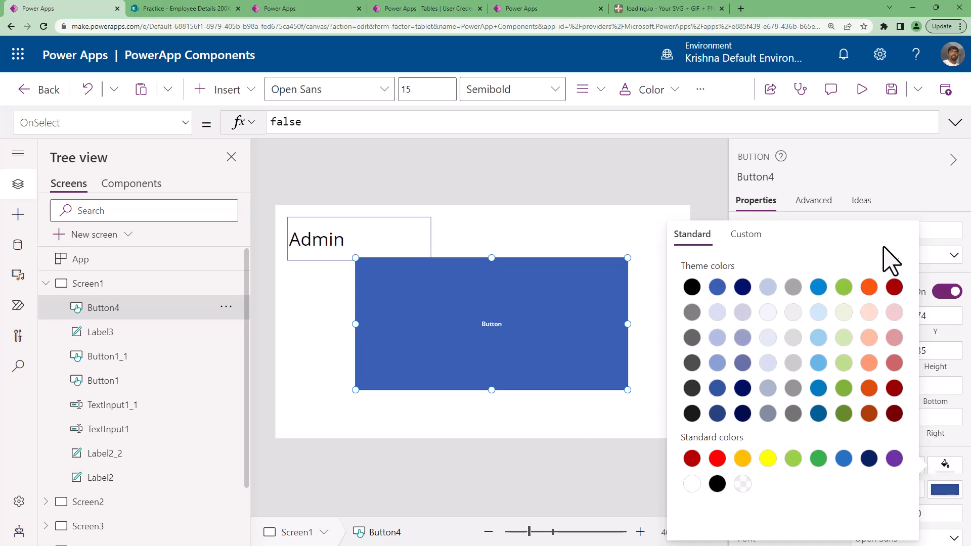
left_click(937, 234)
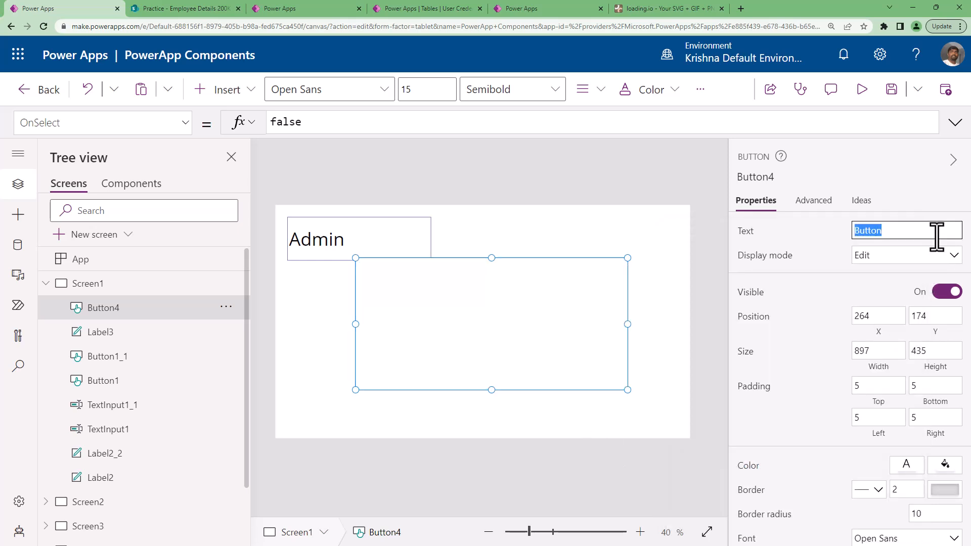
key("BackSpace")
left_click(711, 303)
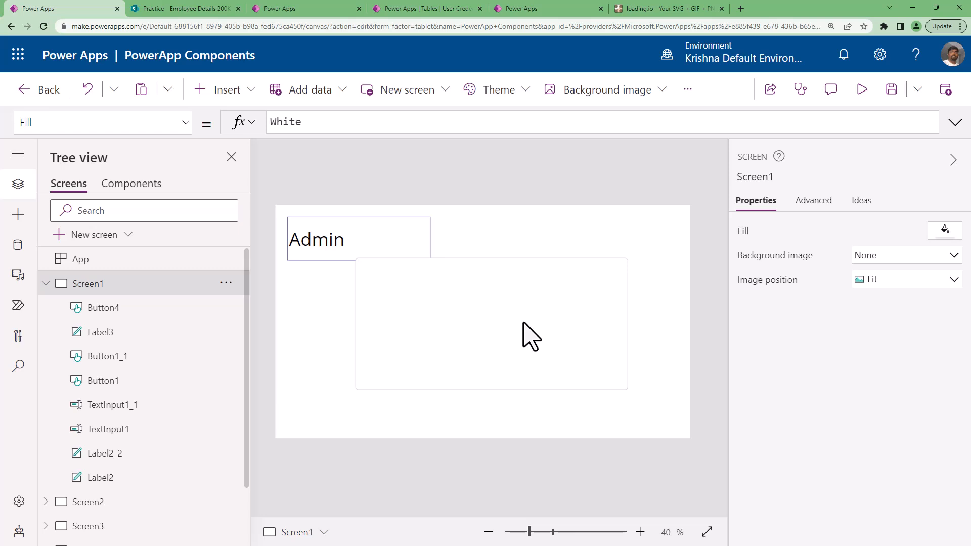
- Insert a text label about 737 wide and 67 high along the white panel's upper edge, reading "Confirmation"
left_click(499, 369)
left_click(236, 100)
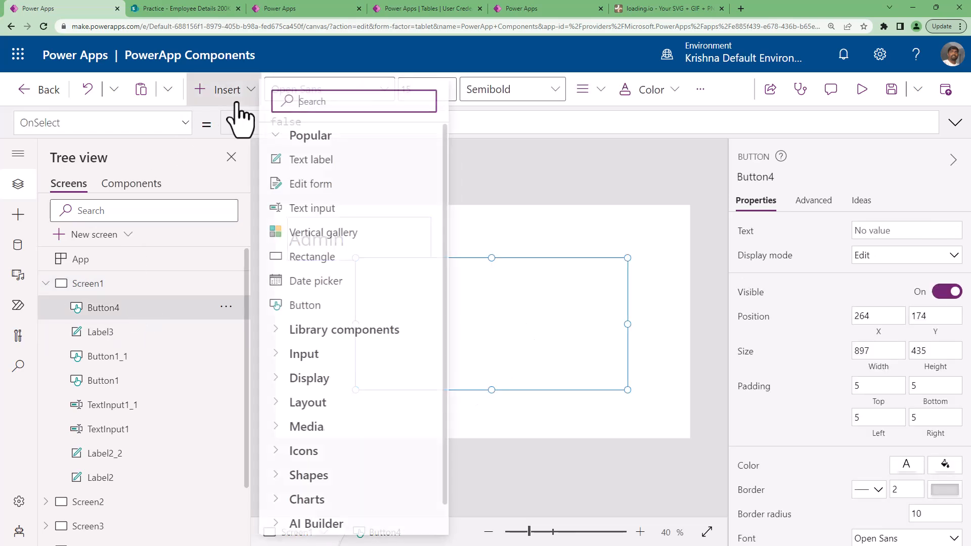
left_click(319, 161)
left_click_drag(325, 231, 586, 289)
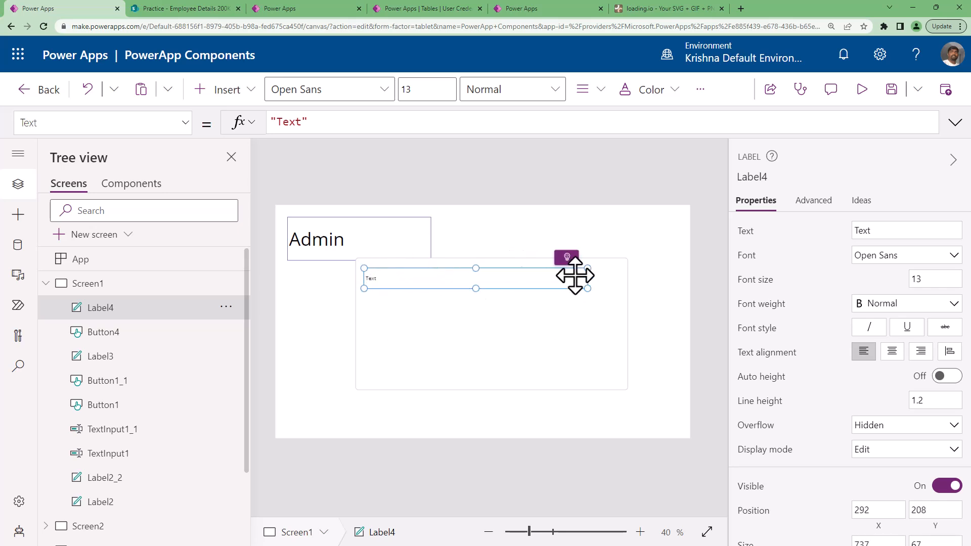
left_click(900, 230)
type("Confirmation")
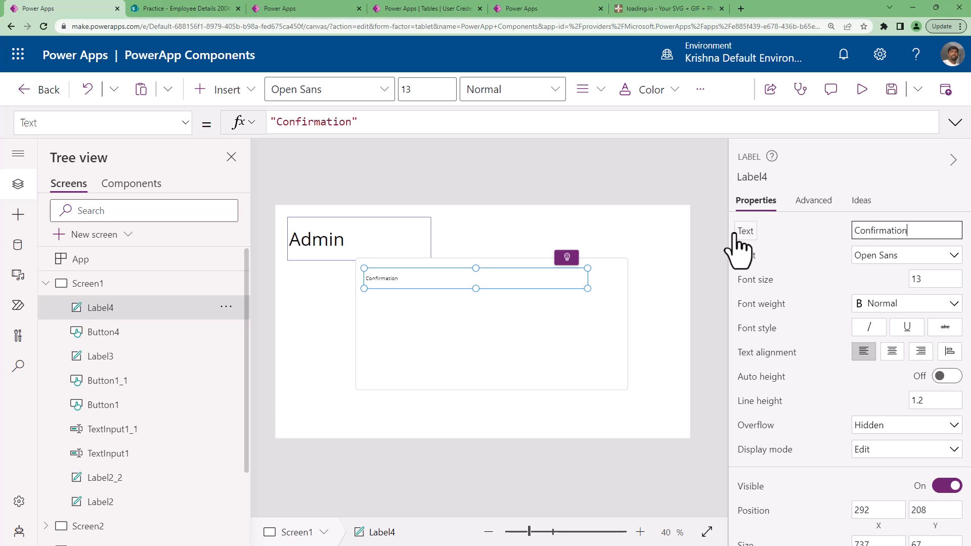
- Set the Confirmation label's font size to 21
left_click(936, 278)
type("15")
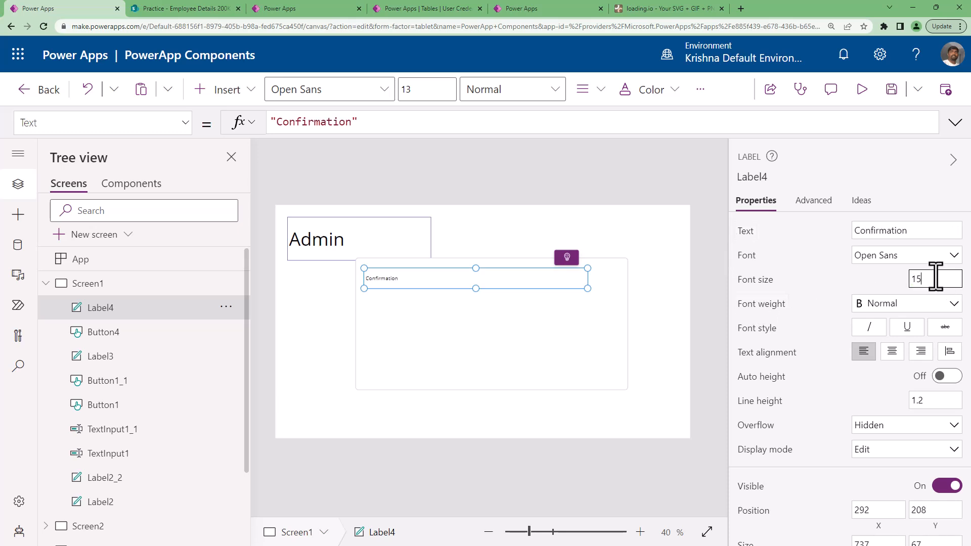
double_click(936, 277)
type("21")
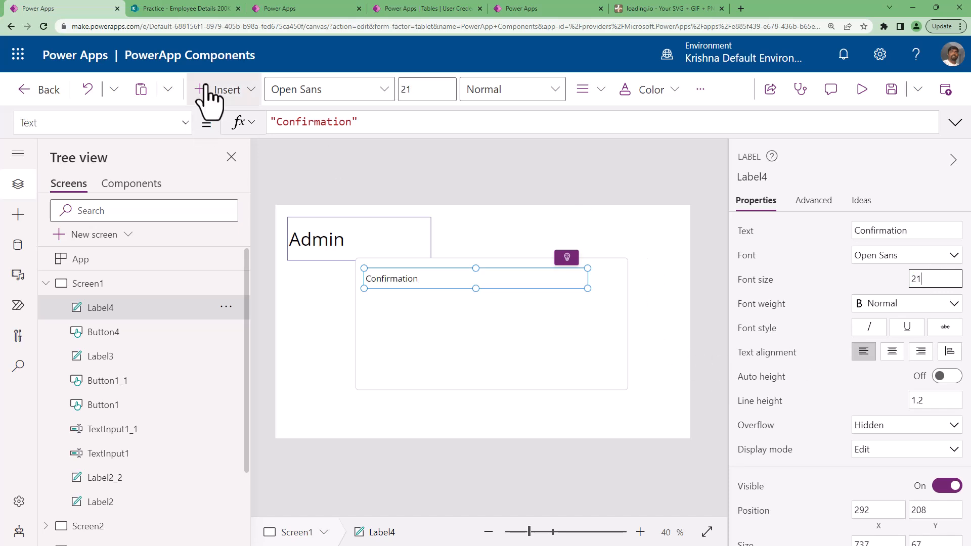
- Insert a Cancel icon and place it in the white panel's upper-right corner, level with the Confirmation label
left_click(192, 88)
type("cancel")
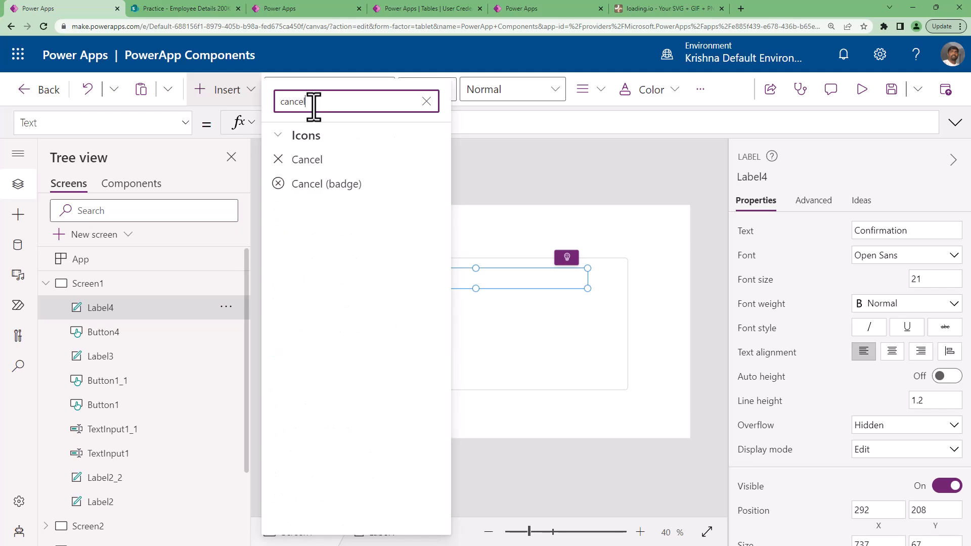
left_click(366, 181)
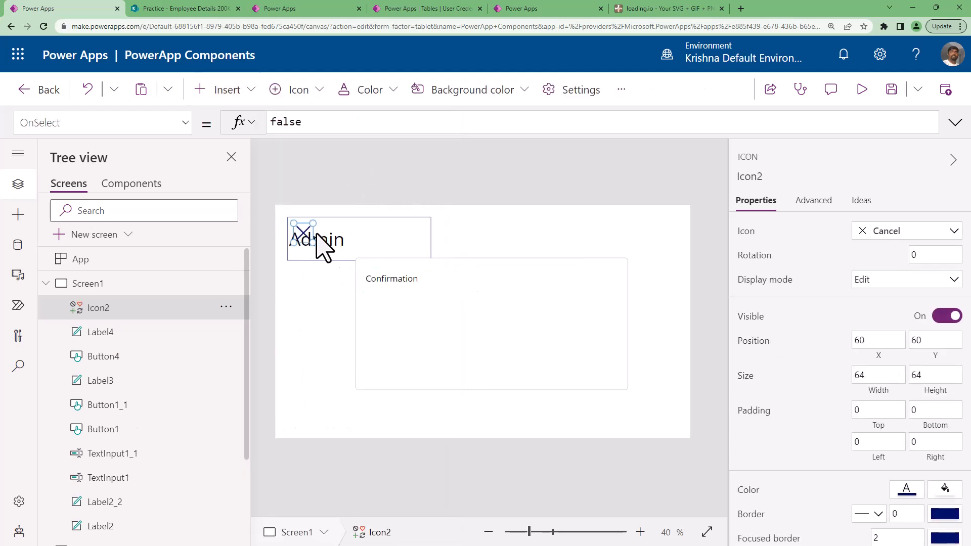
left_click_drag(301, 230, 611, 277)
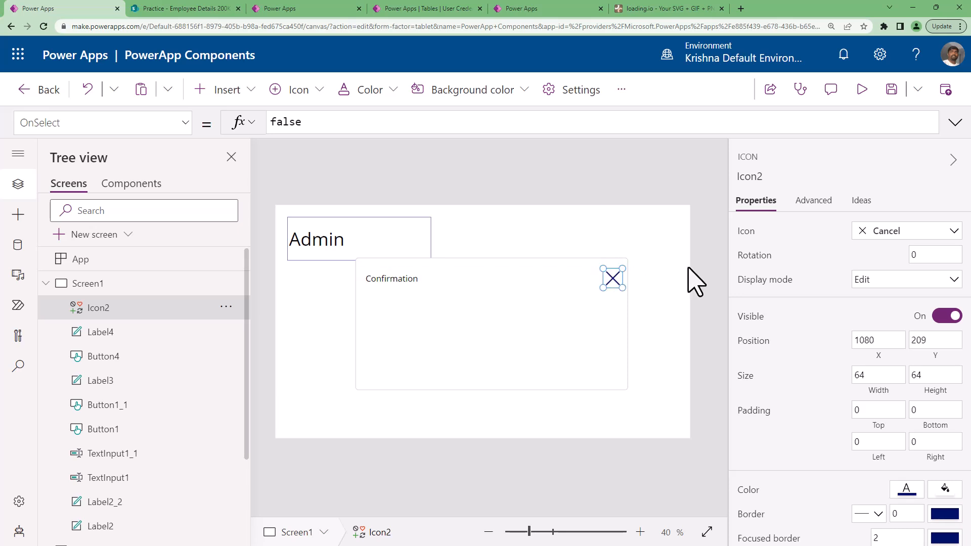
left_click(326, 184)
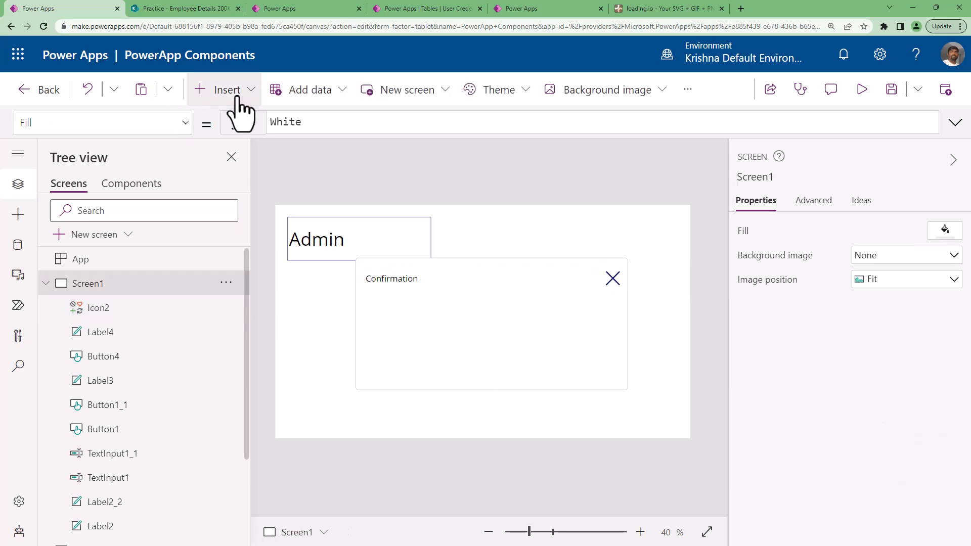
- Insert a text label about 734 wide and 97 high in the middle of the white panel and center its text
left_click(232, 97)
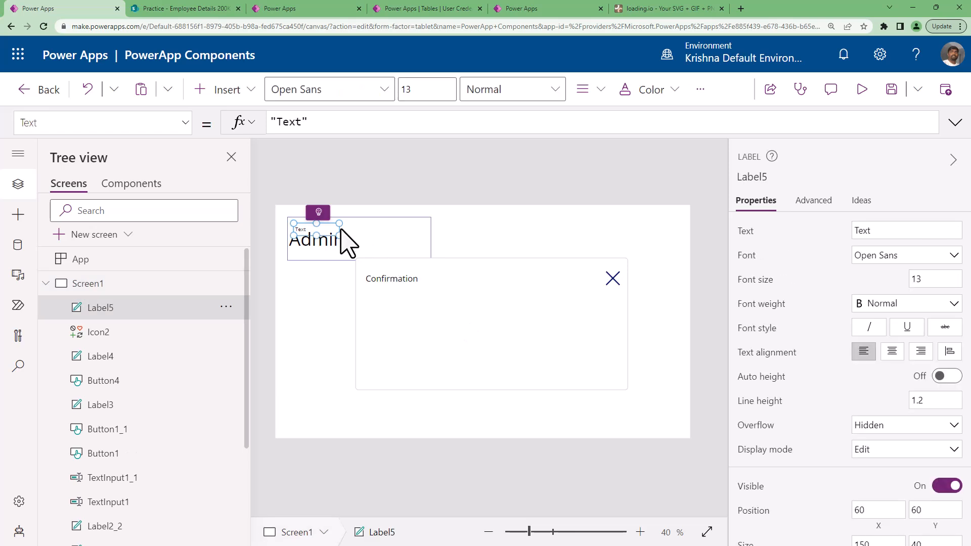
left_click_drag(347, 238, 418, 317)
mouse_move(615, 346)
left_mouse_down()
mouse_move(624, 354)
mouse_move(604, 342)
left_mouse_up()
left_click(892, 351)
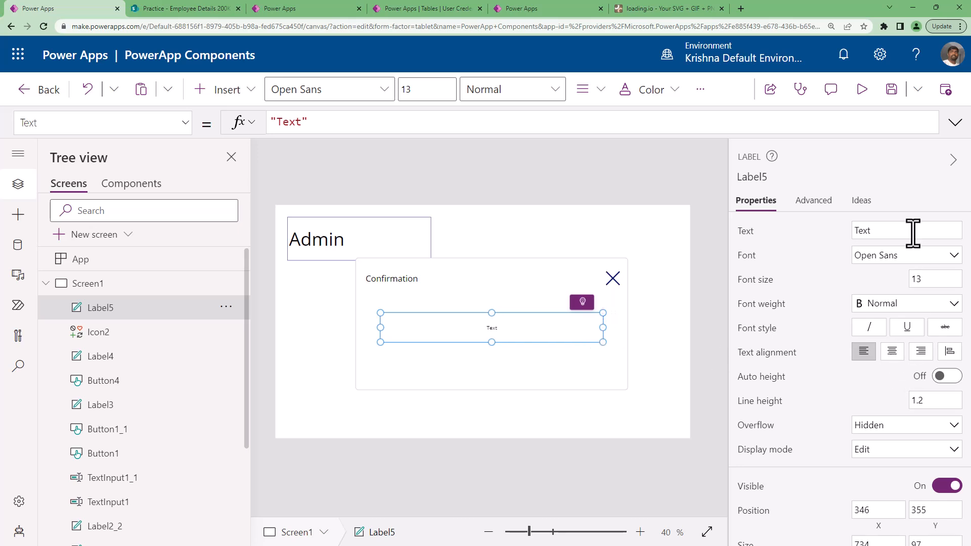
- Set the centered label's text to "Are you sure to redirect the user" and its font size to 35
left_click(914, 230)
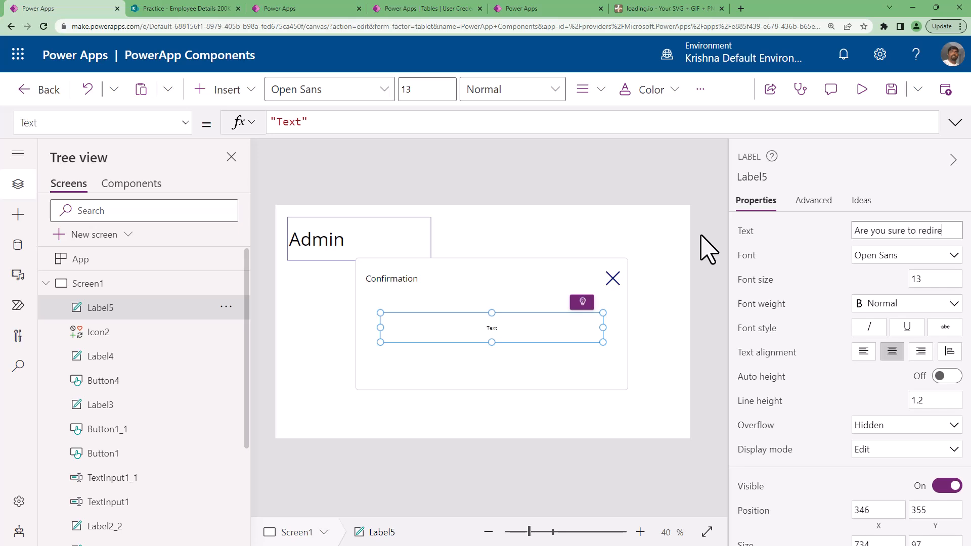
type("ct the user")
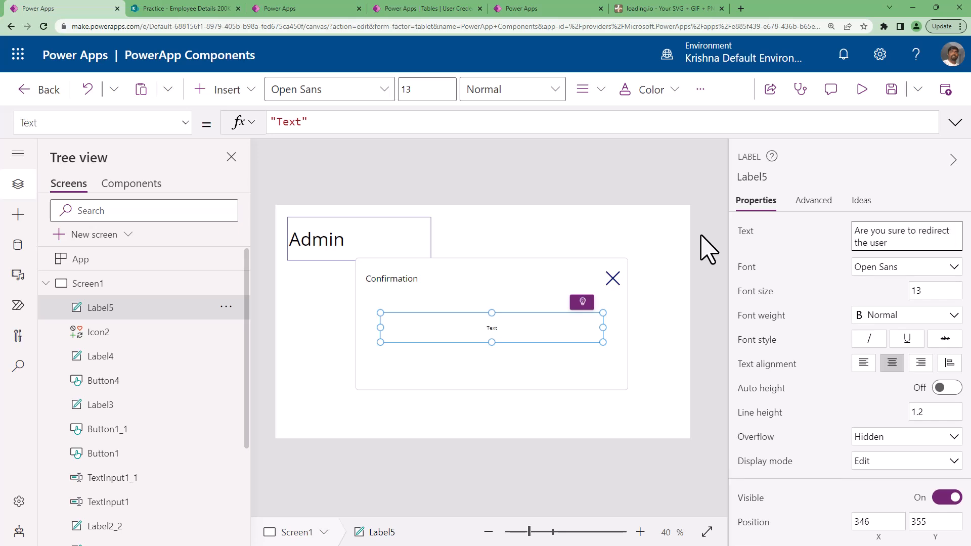
left_click(930, 290)
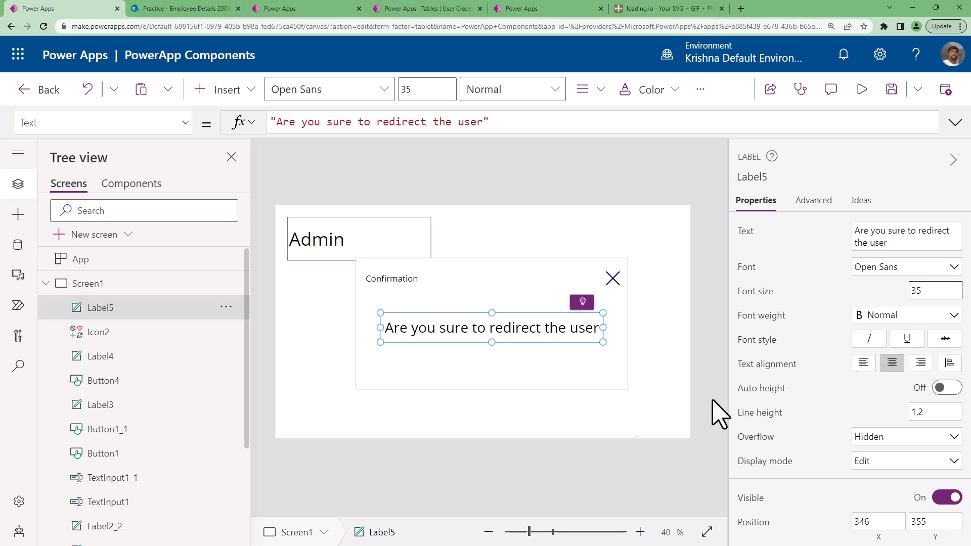
left_click(699, 367)
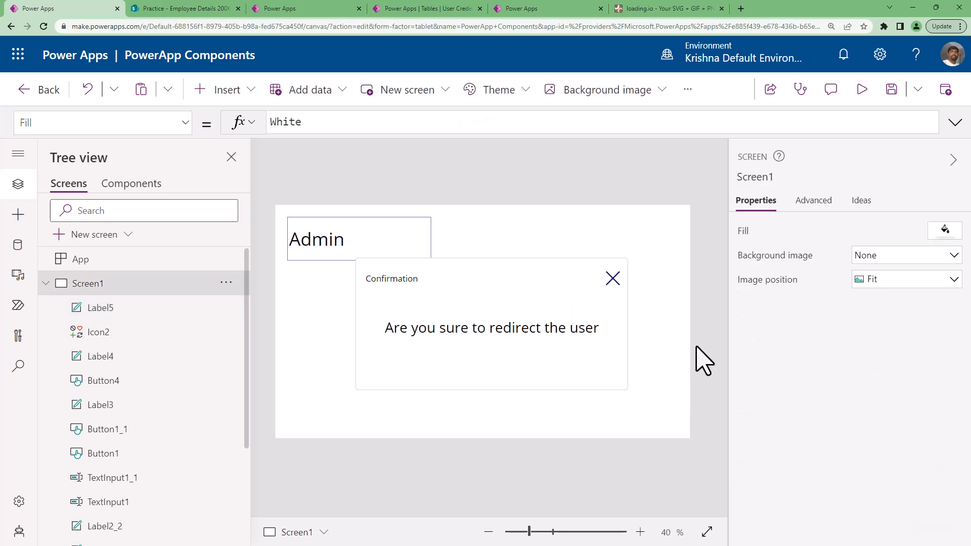
- Insert a button below the redirect message and place a copy of it alongside at the same height
left_click(238, 92)
left_click(291, 306)
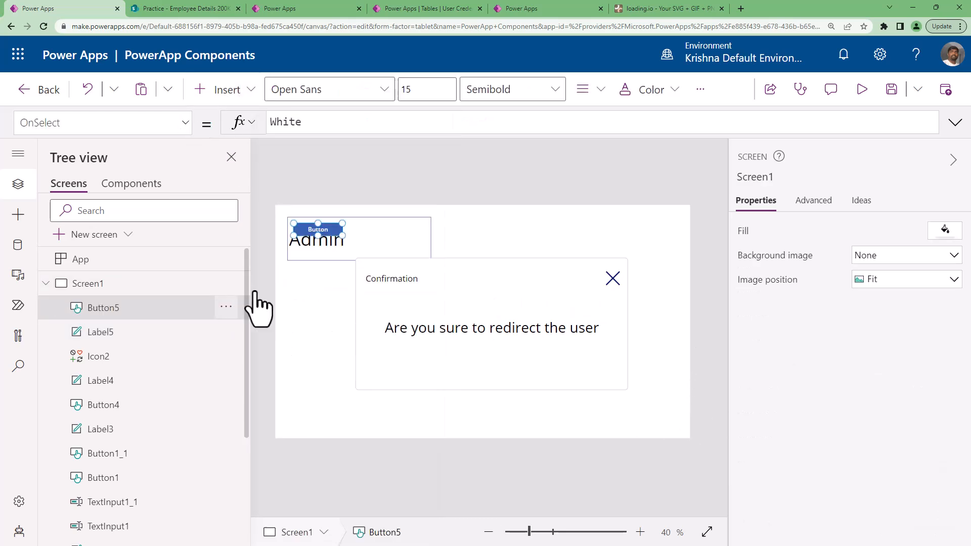
left_click_drag(318, 232, 537, 369)
key("ctrl+c")
key("ctrl+v")
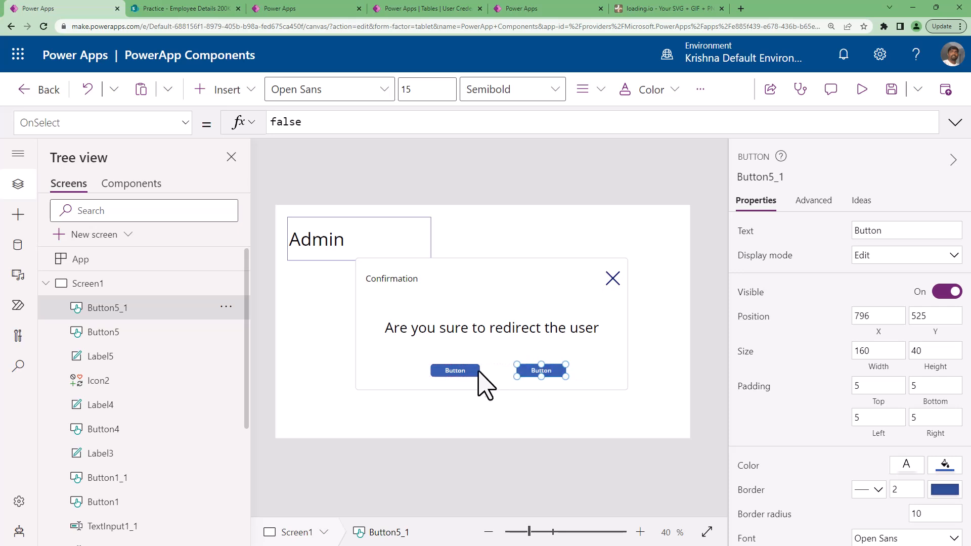
- Label the two buttons below the message "Yes" on the left one and "No" on the right one
left_click(473, 371)
left_click_drag(882, 230, 723, 247)
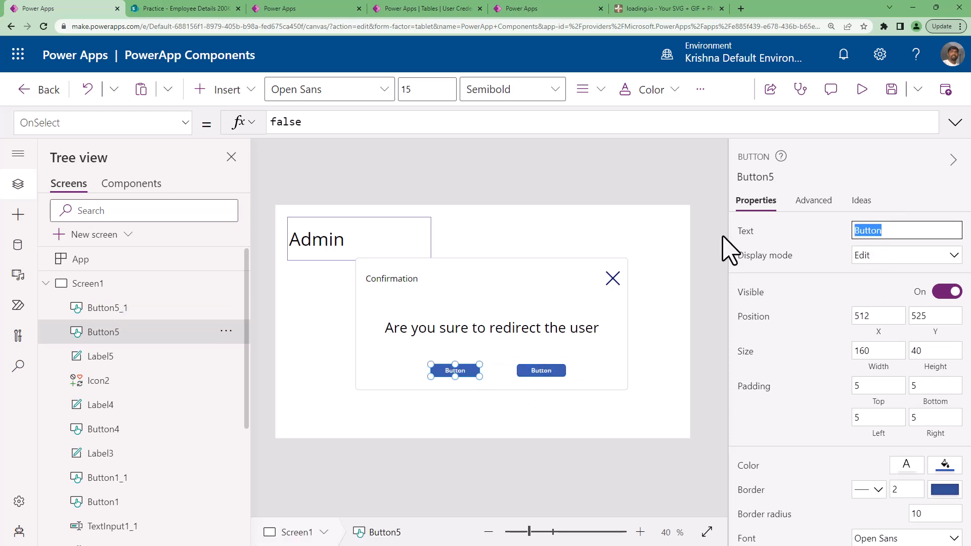
type("Yes")
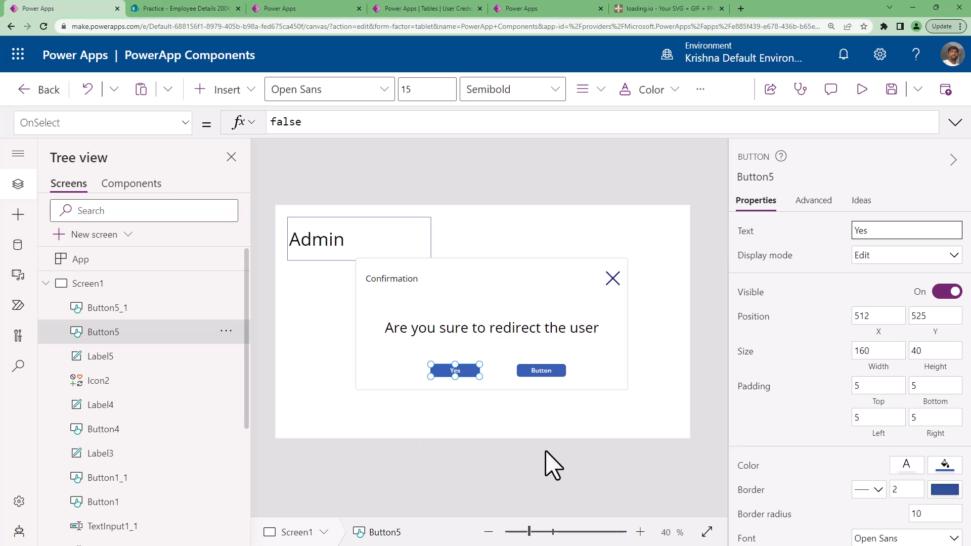
left_click(545, 371)
left_click(908, 230)
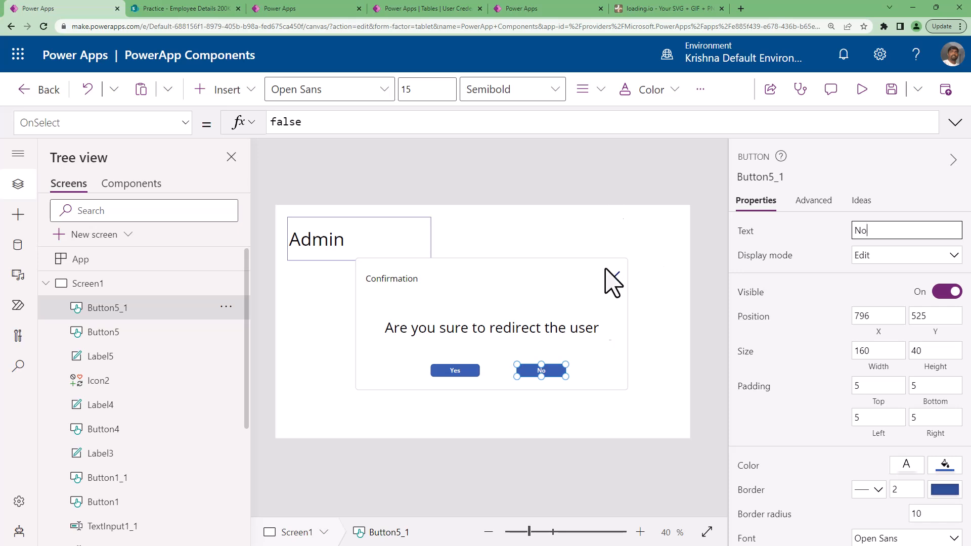
left_click(662, 396)
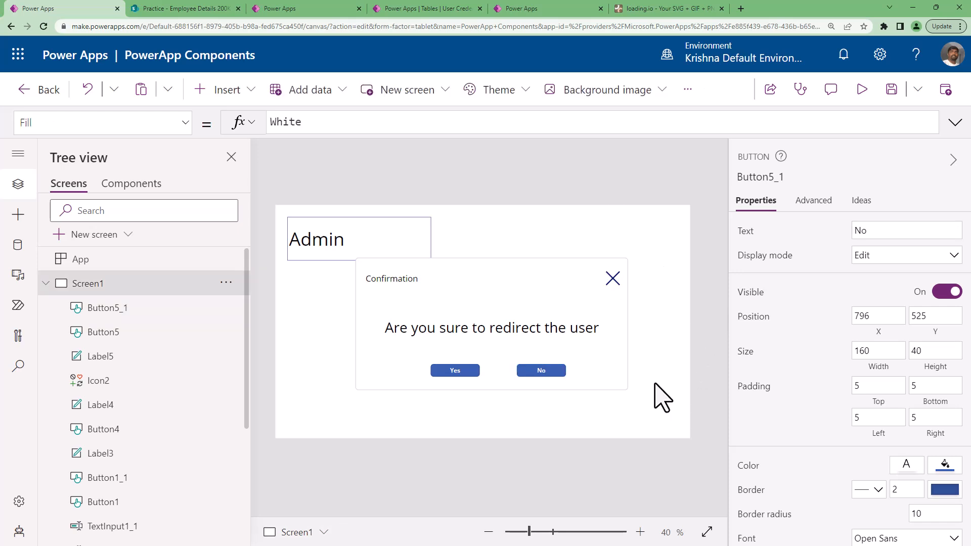
- Set the Confirmation label's font size to 30 and preview the confirmation popup
left_click(393, 281)
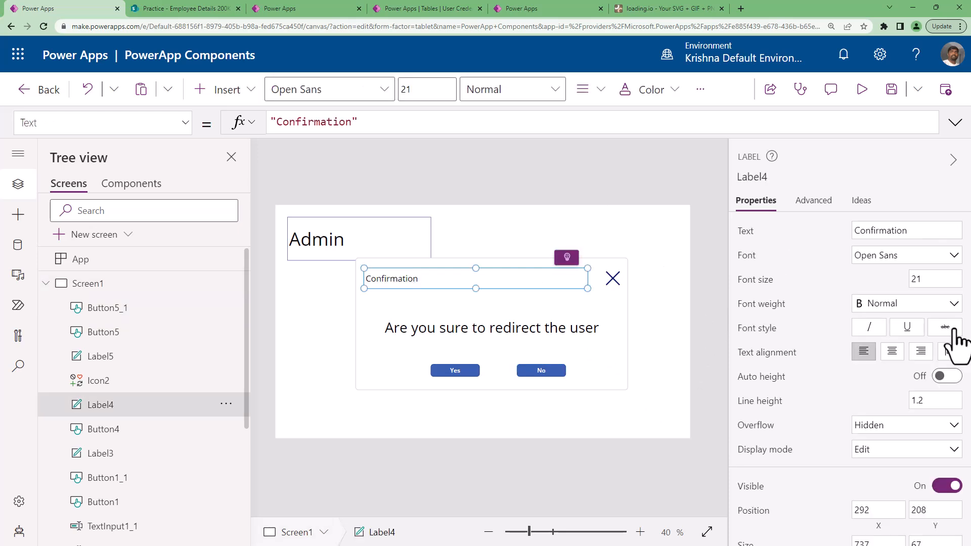
left_click(937, 279)
type("30")
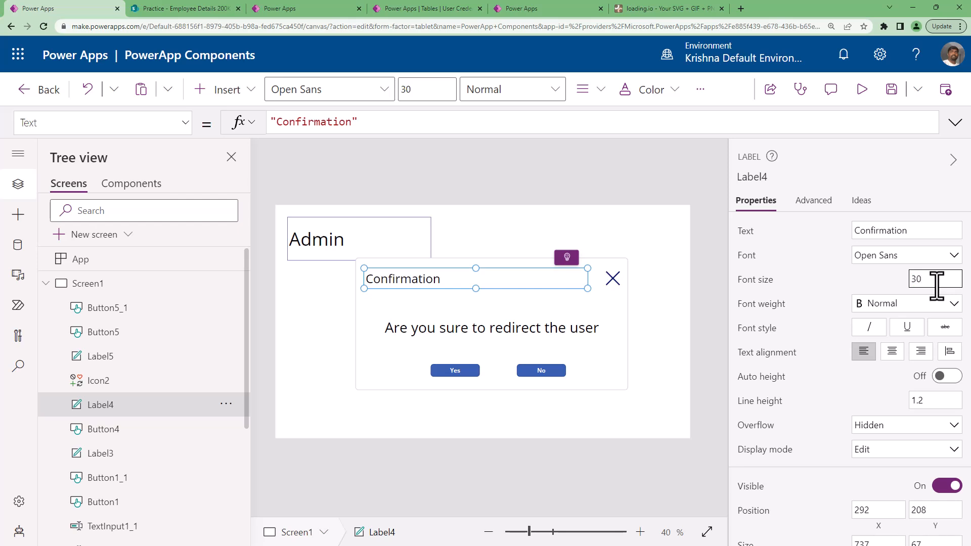
left_click(656, 392)
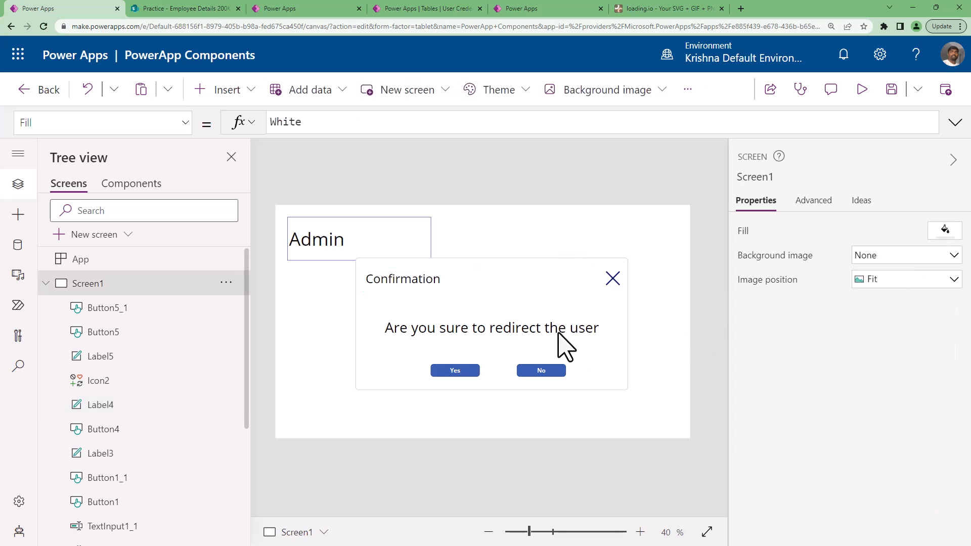
left_click(862, 90)
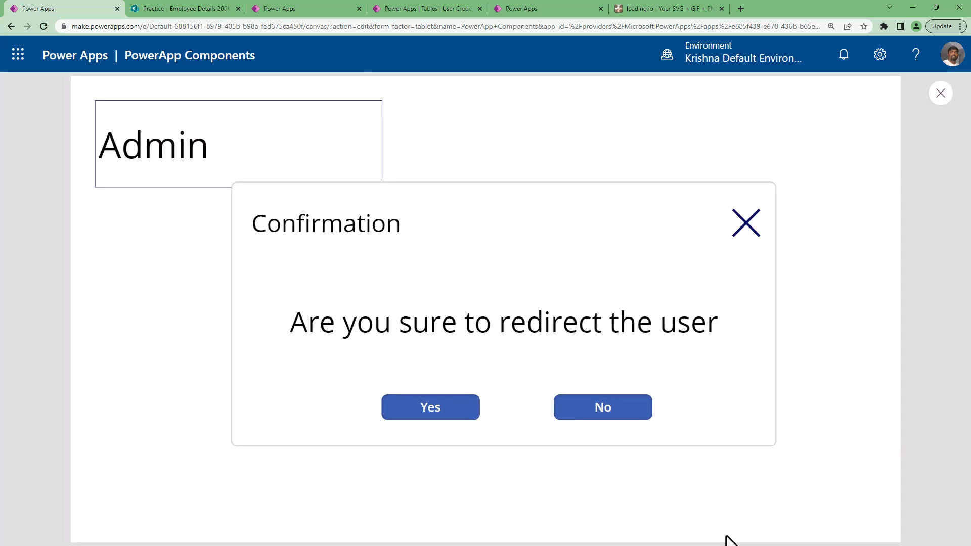
key("Escape")
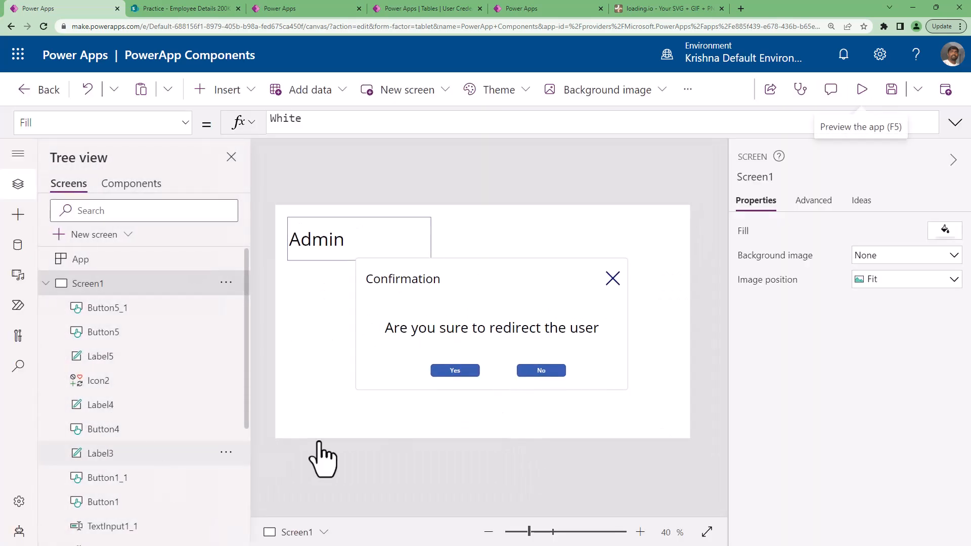
- Clear the hover fill and pressed fill of the popup's background button and preview the app to check it
left_click(373, 387)
scroll(863, 487, "down", 5)
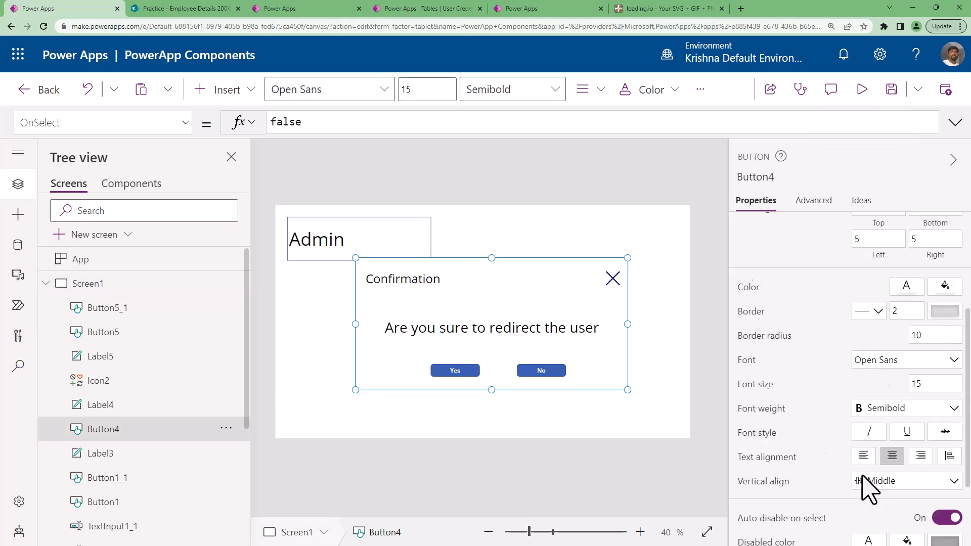
left_click(914, 490)
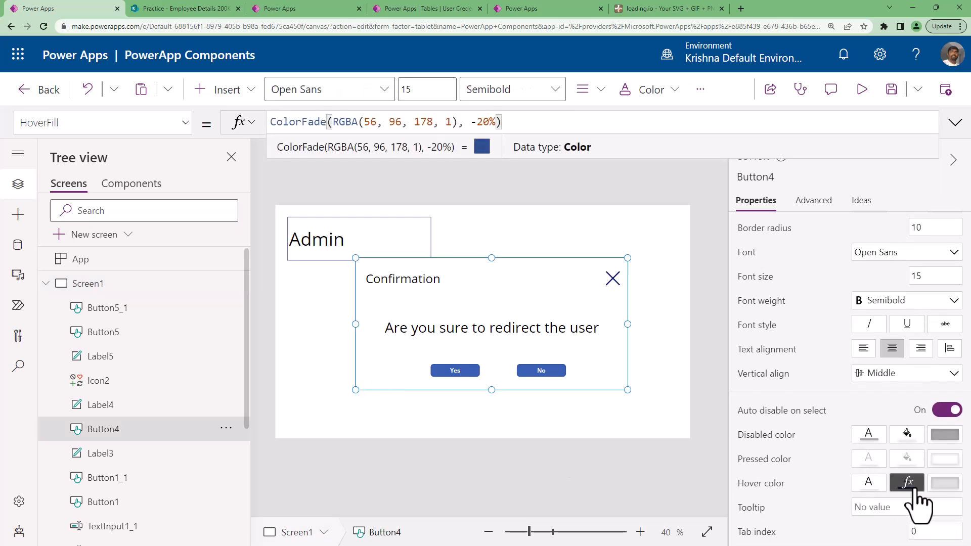
key("ctrl+a")
key("BackSpace")
left_click(909, 459)
key("ctrl+a")
key("BackSpace")
left_click(909, 459)
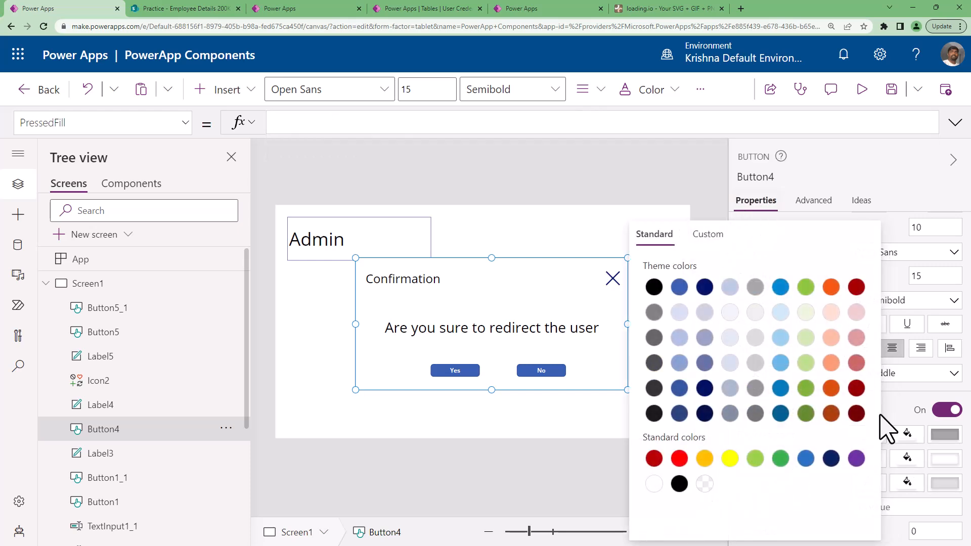
left_click(862, 89)
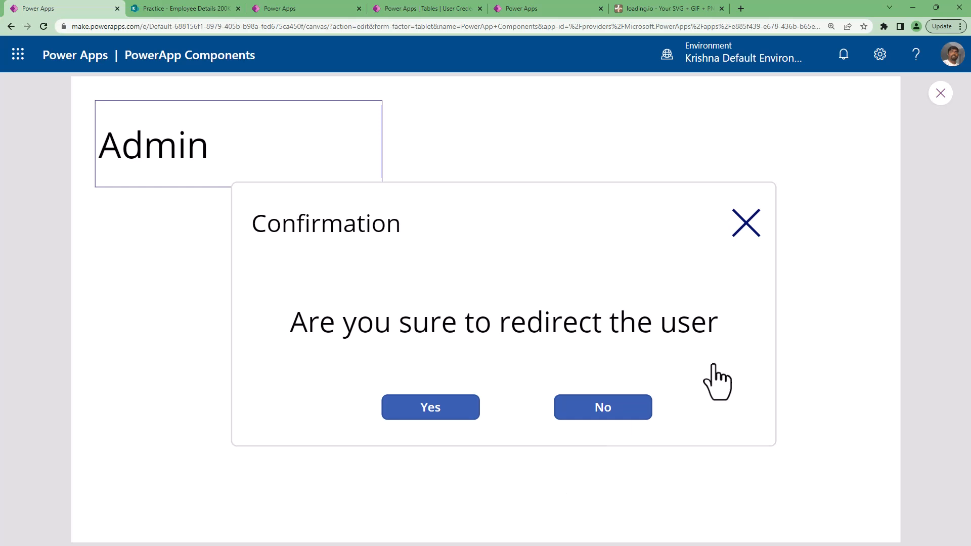
left_click(942, 94)
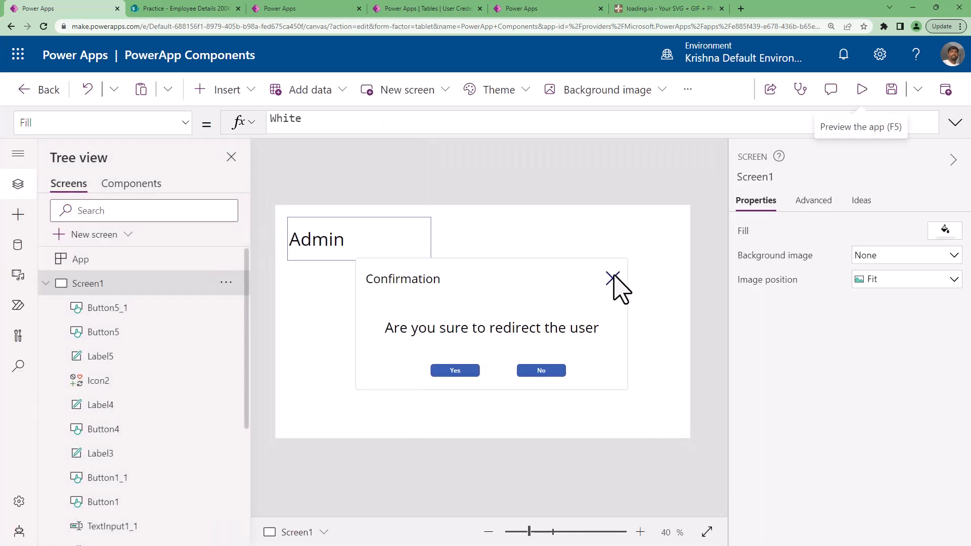
- Enlarge the popup's Yes and No buttons together to 176 by 60 and move them to a Y position of 507
left_click(624, 276)
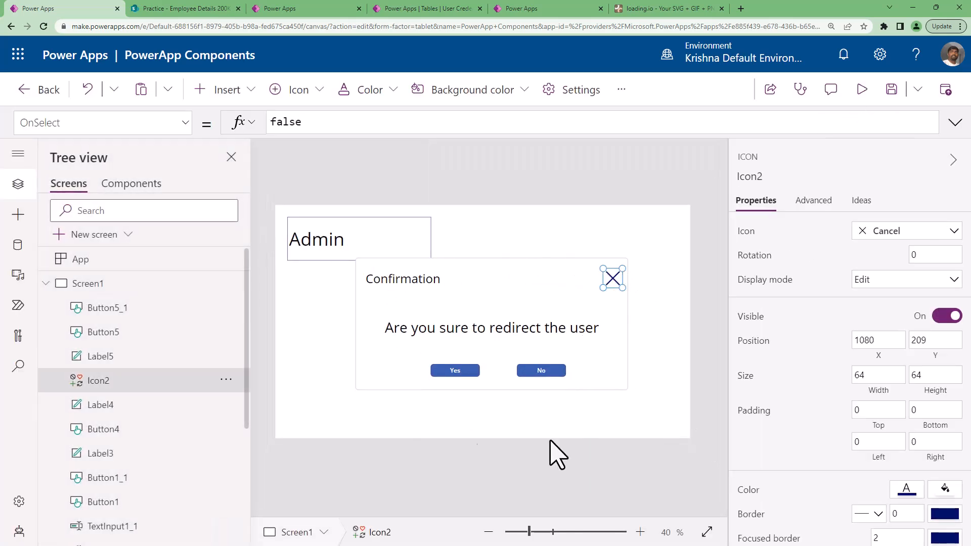
left_click(541, 372)
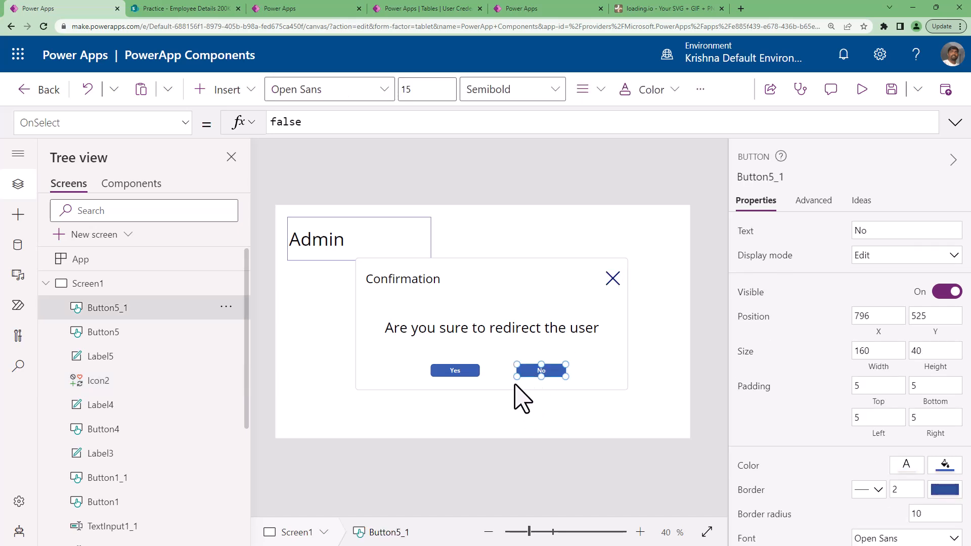
left_click(466, 373, "shift")
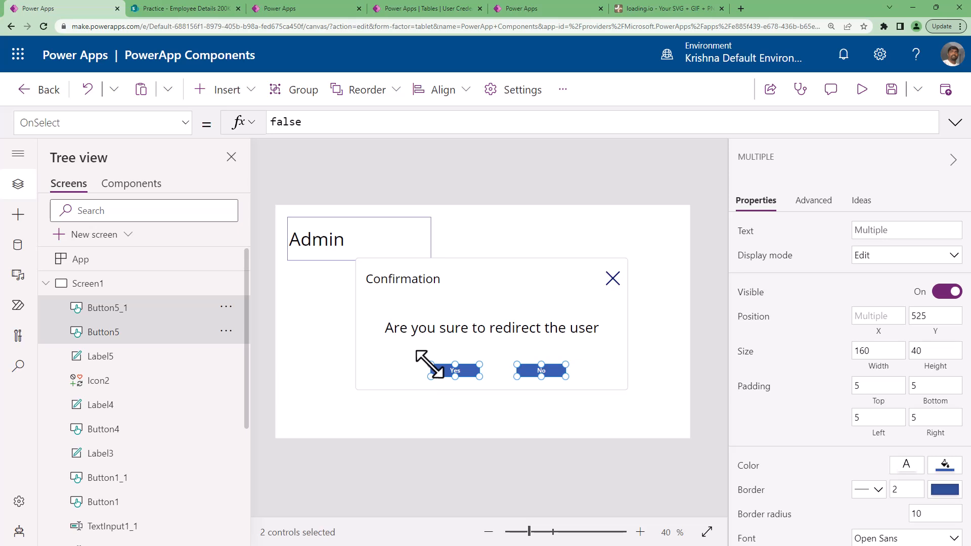
left_click_drag(430, 363, 425, 358)
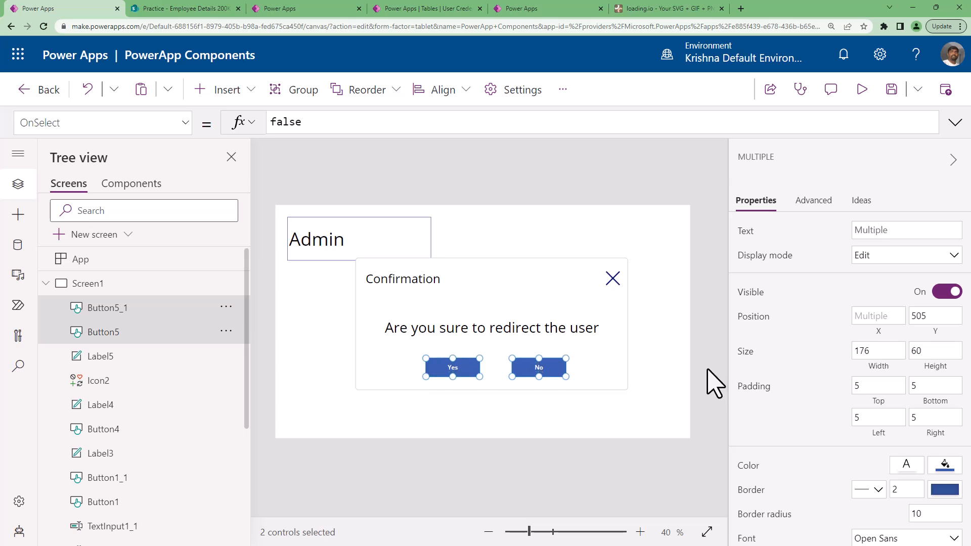
left_click(652, 377)
left_click(463, 372)
left_click(532, 372, "shift")
left_click_drag(541, 369, 536, 373)
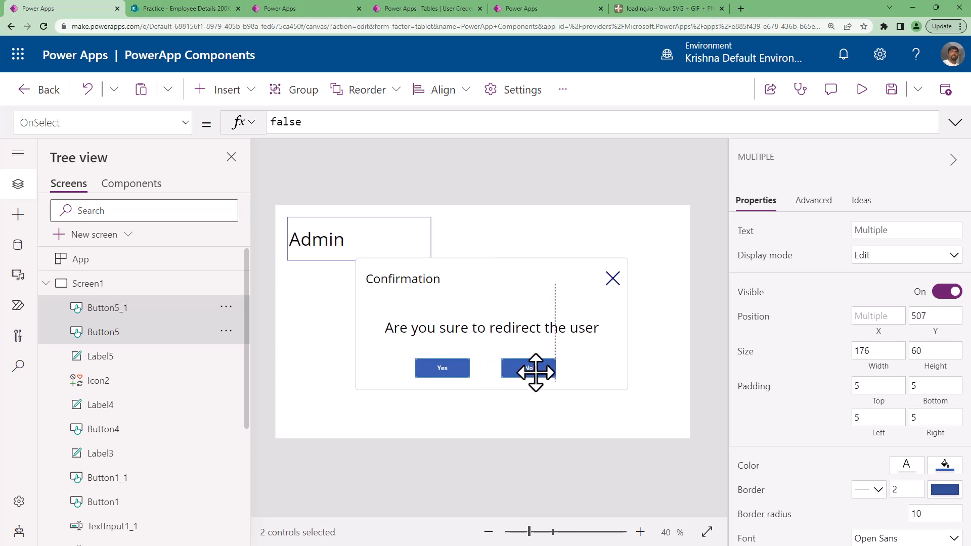
left_click(709, 381)
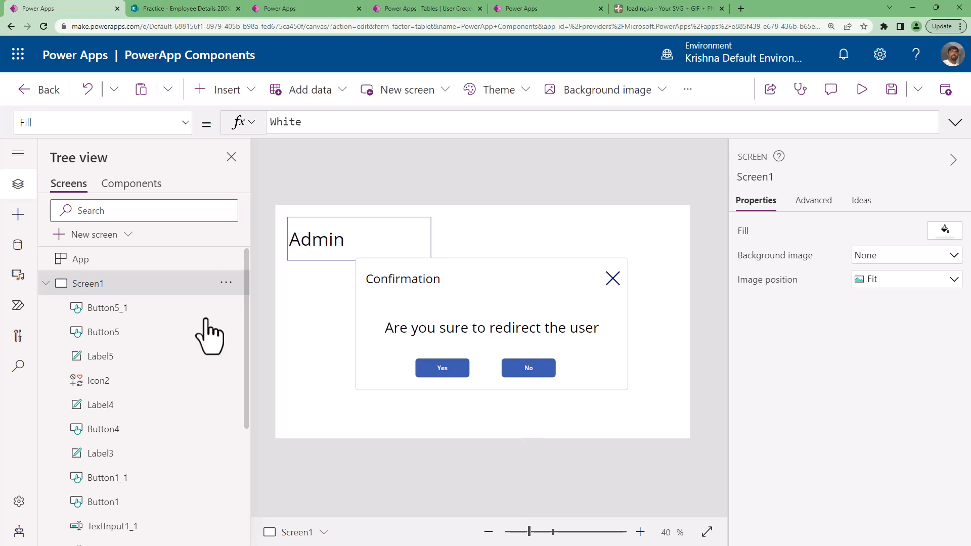
- Try grouping the six confirmation popup controls on Screen1, and ungroup them again
left_click(147, 310)
left_click(112, 334, "shift")
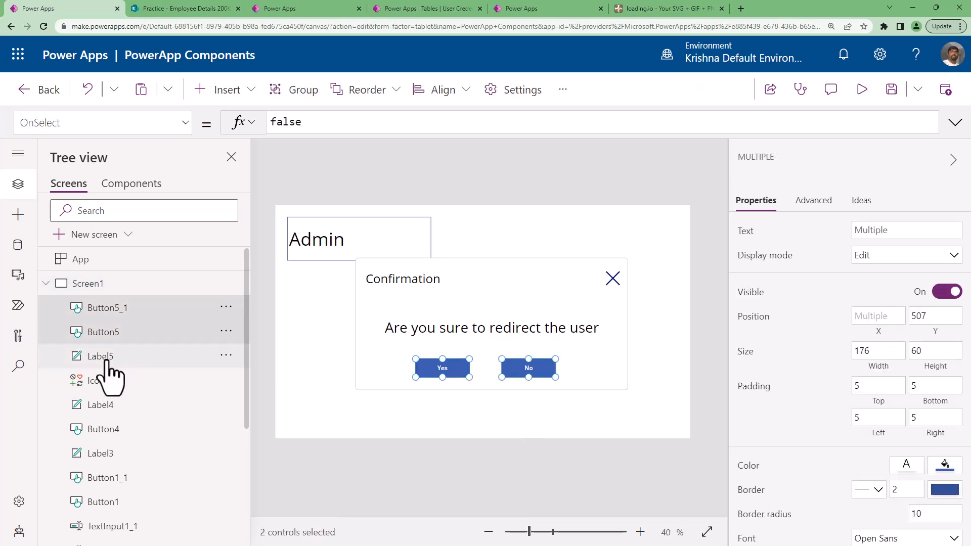
left_click(107, 358, "shift")
left_click(101, 380, "shift")
left_click(99, 405, "shift")
left_click(97, 429, "shift")
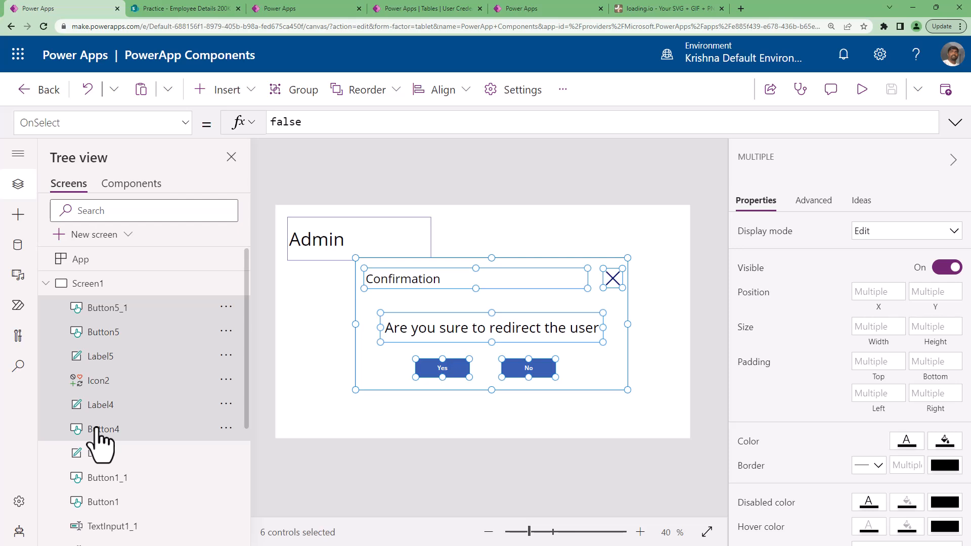
key("ctrl+g")
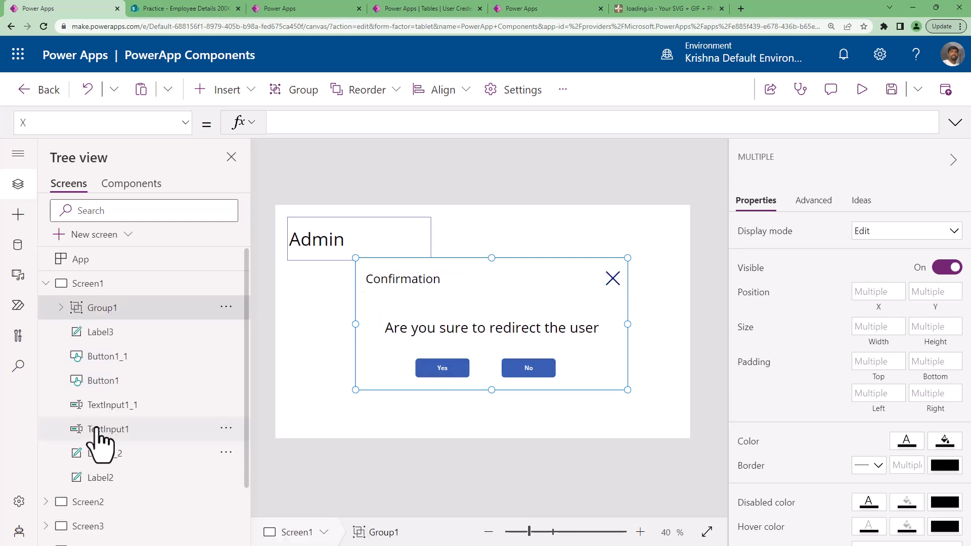
right_click(123, 315)
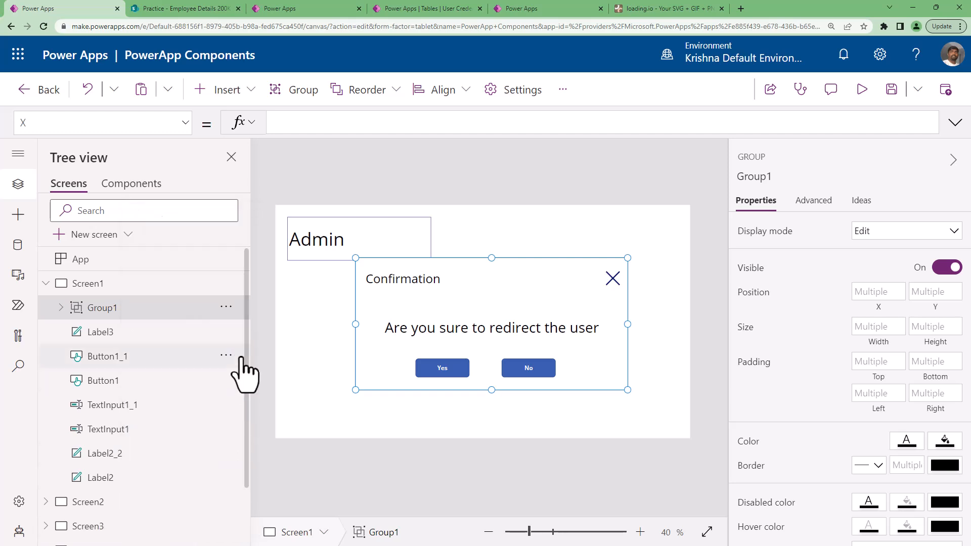
left_click(225, 308)
left_click(273, 362)
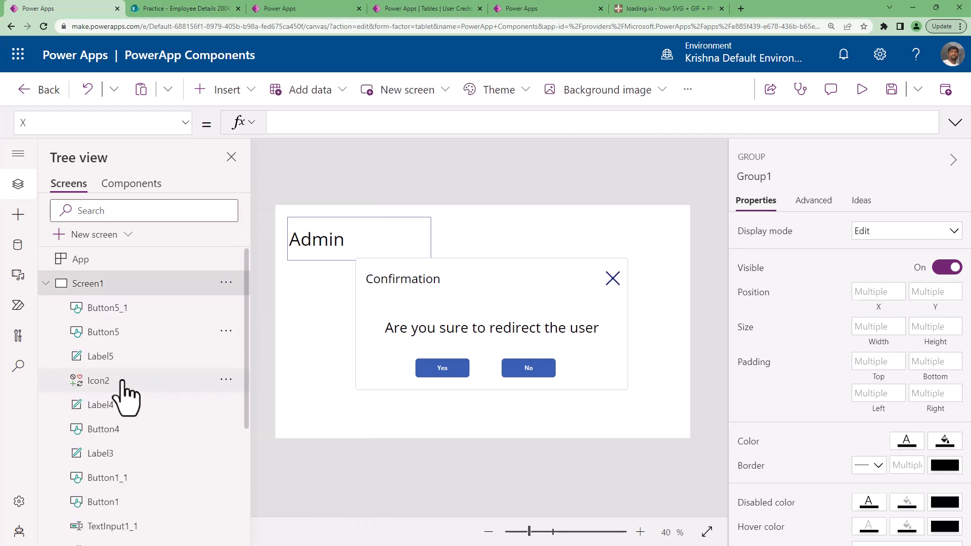
- Group the two popup buttons, both labels, the cancel icon and the background button, naming the group grpConfirmation
left_click(104, 309)
left_click(108, 342, "ctrl")
left_click(104, 358, "ctrl")
left_click(98, 381, "ctrl")
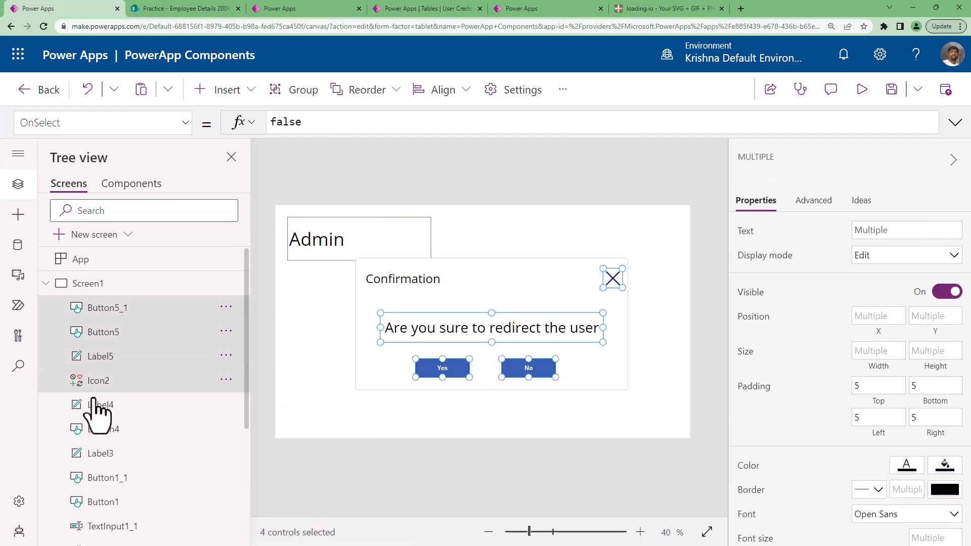
left_click(94, 405, "ctrl")
left_click(91, 430, "ctrl")
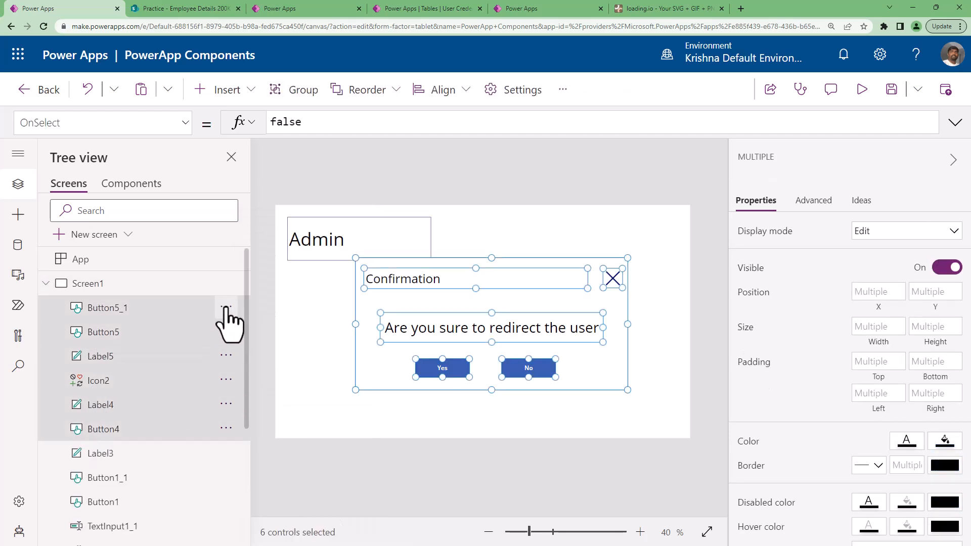
left_click(227, 310)
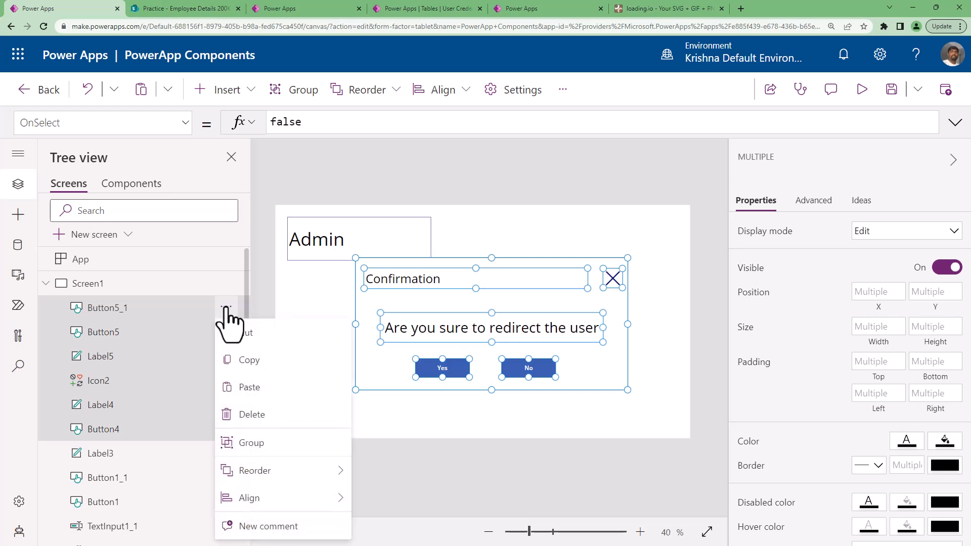
left_click(243, 443)
double_click(117, 309)
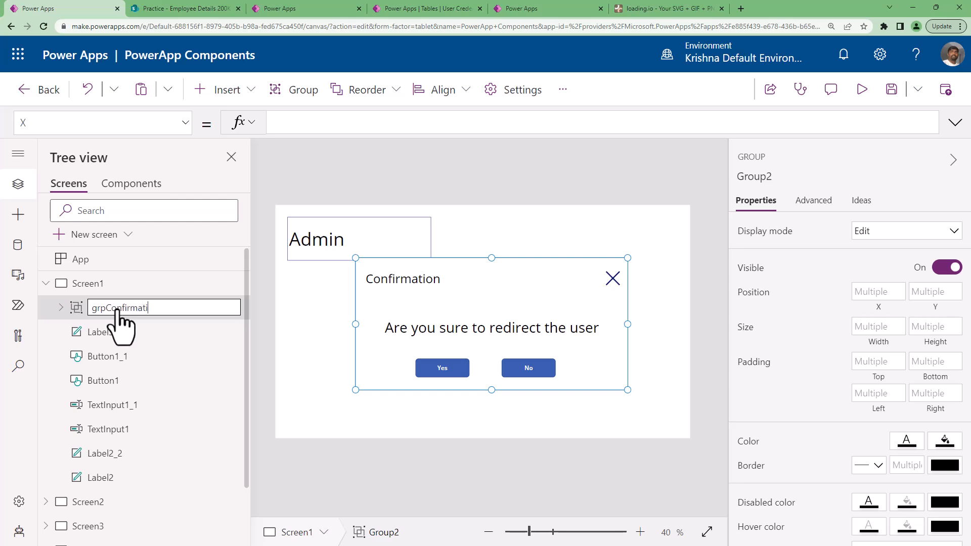
key("Return")
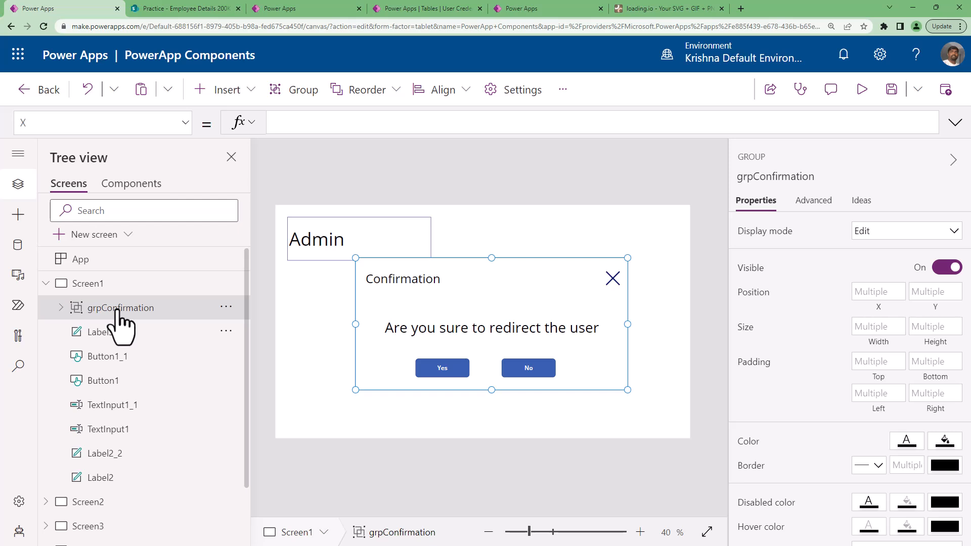
- Set the Visible property of the grpConfirmation group to the variable lVarShowConf
left_click(754, 274)
key("ctrl+a")
key("BackSpace")
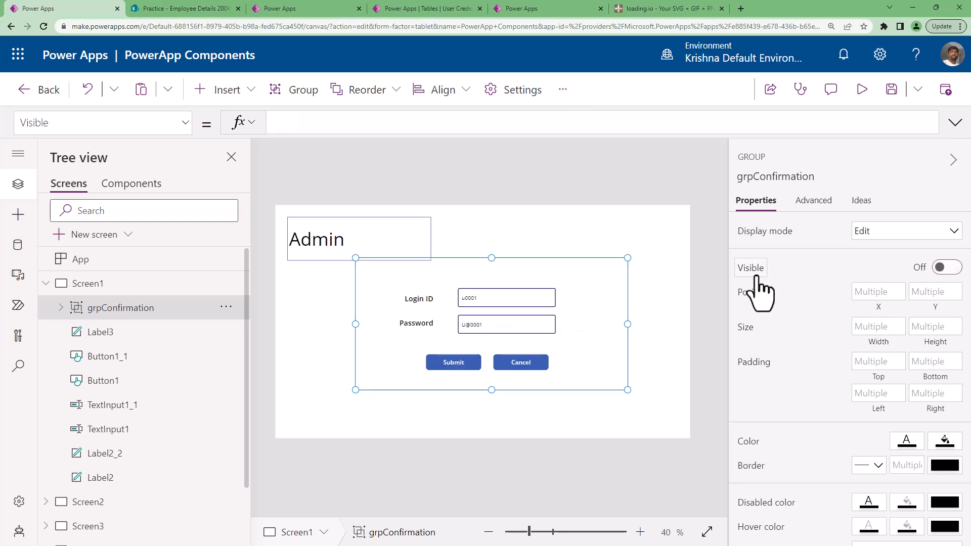
type("lVarShowCo")
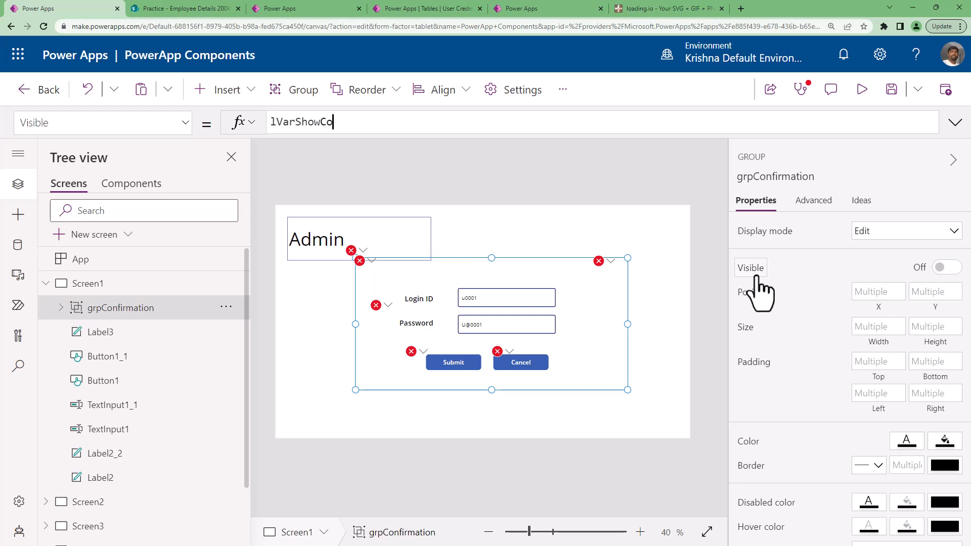
key("ctrl+a")
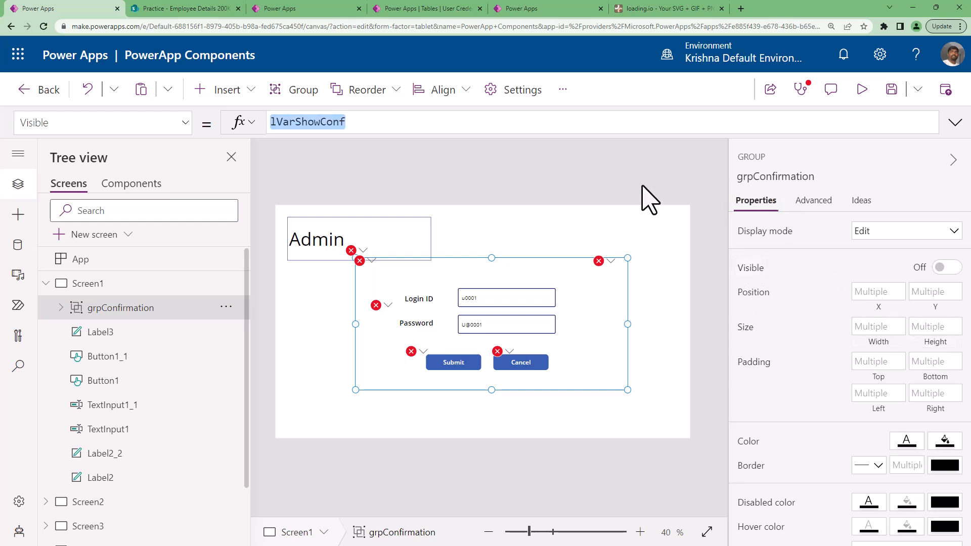
left_click(595, 157)
- Add UpdateContext({lVarShowConf:true}); between the Set and Switch calls in the Submit button's OnSelect formula
left_click(456, 365)
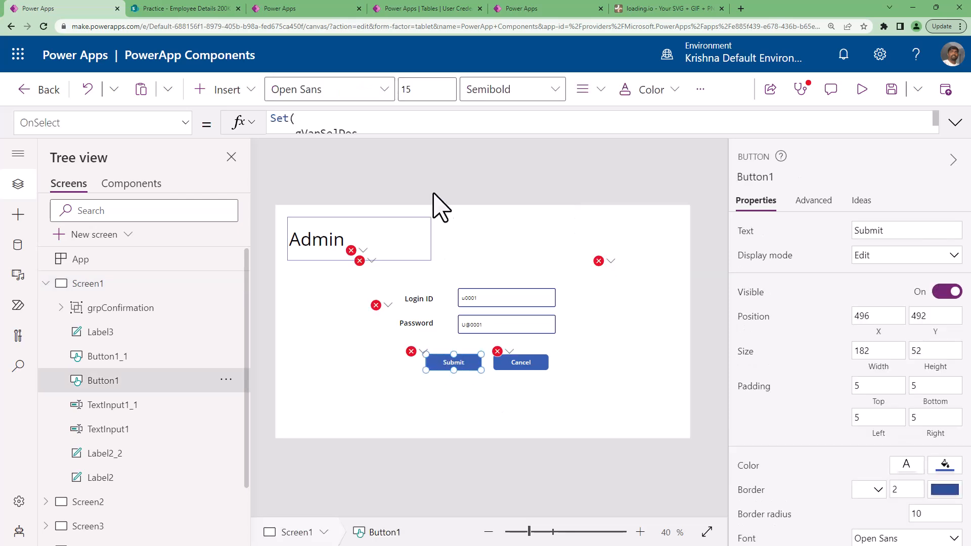
left_click_drag(354, 135, 353, 303)
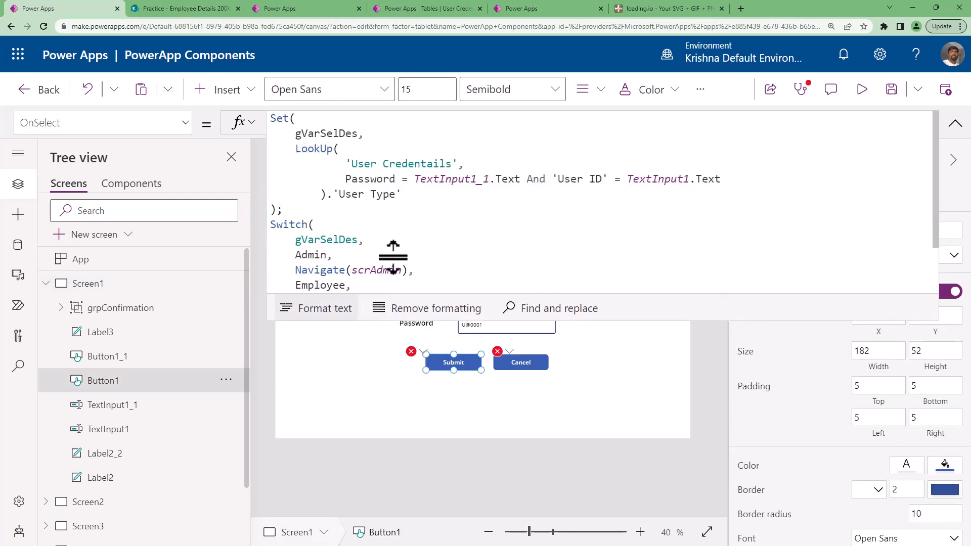
left_click_drag(452, 319, 445, 542)
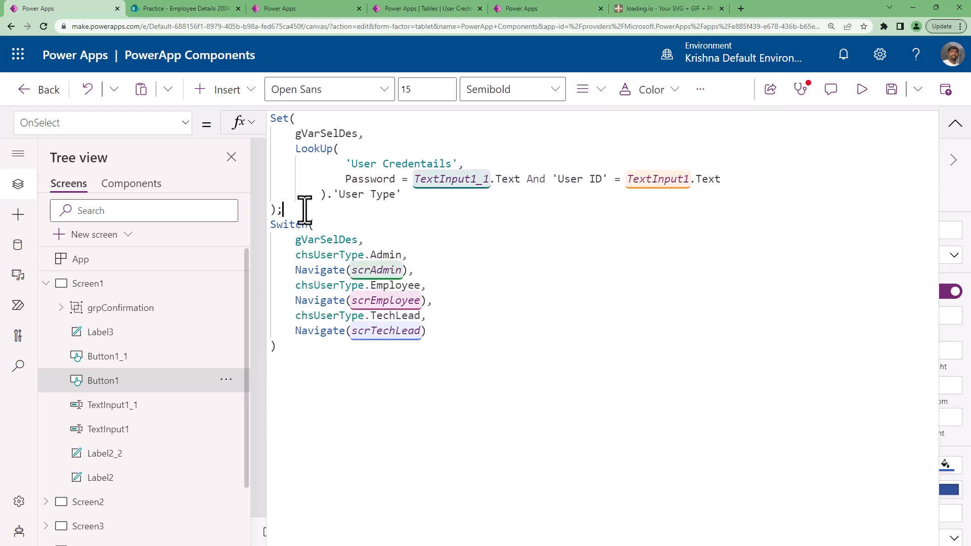
key("Return")
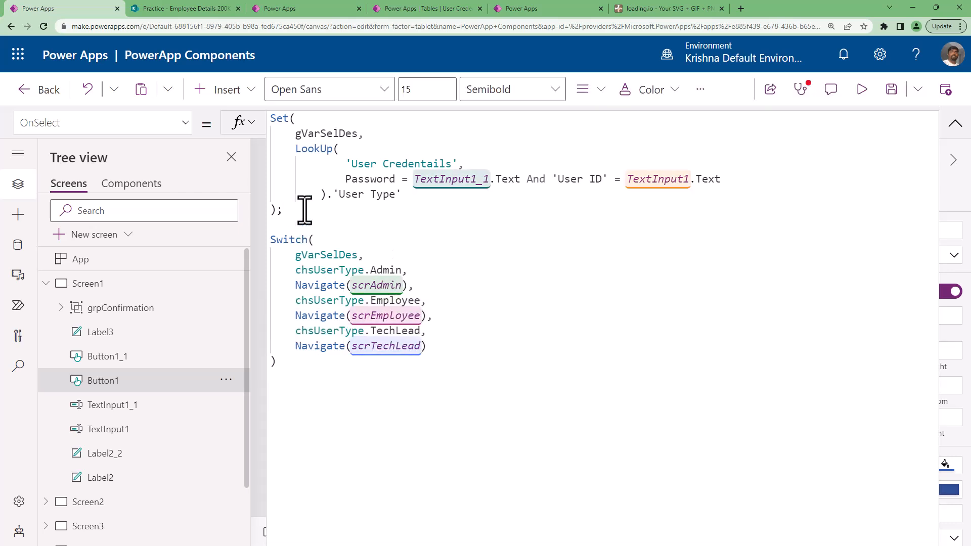
type("UpdateContext")
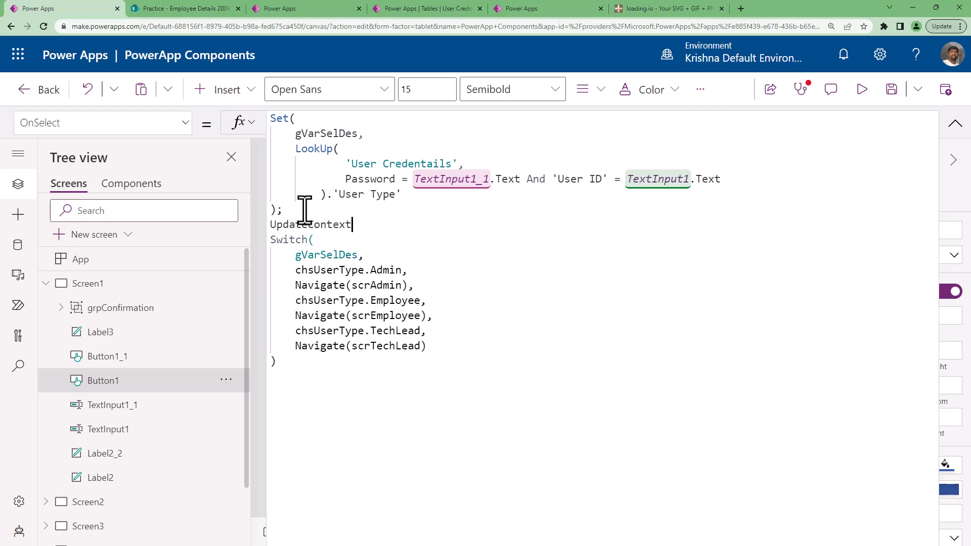
type("({lVarShowConf:")
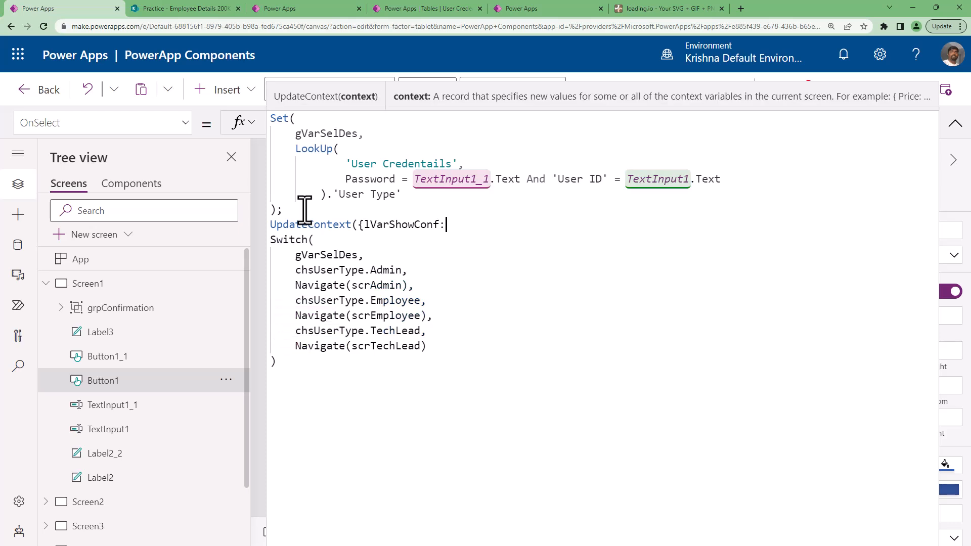
type("true});")
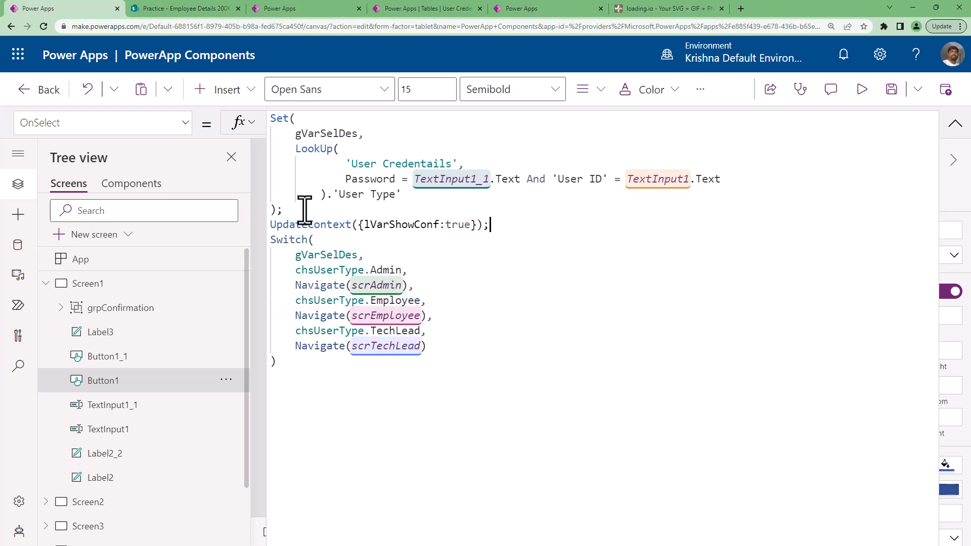
- Copy the Switch navigation block, remove it from the Submit button's OnSelect formula, and expand the grpConfirmation group
key("Home")
key("shift+ctrl+End")
key("ctrl+c")
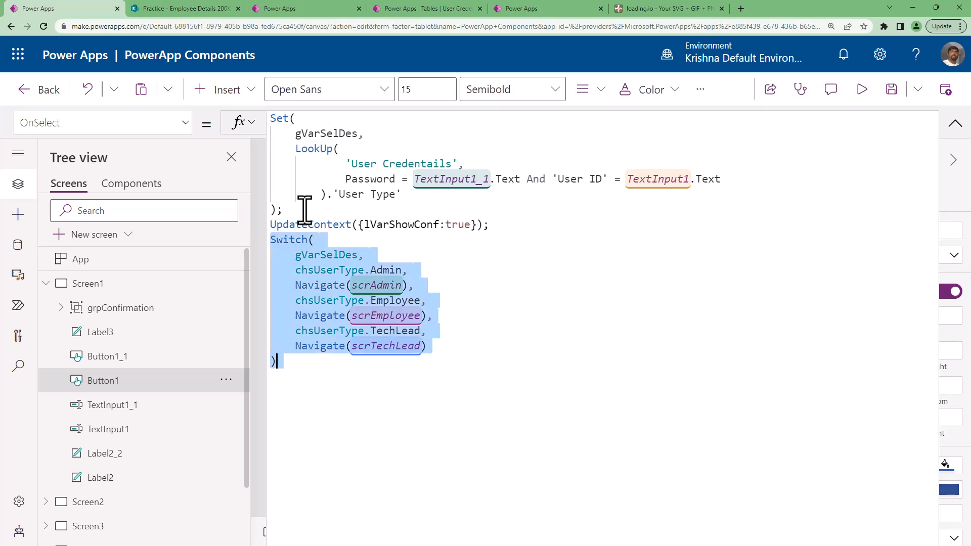
key("Delete")
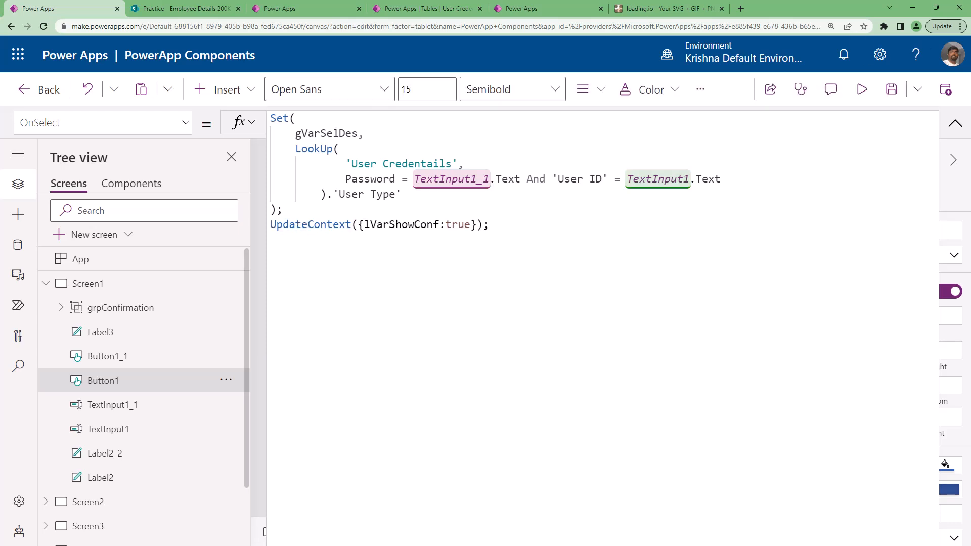
left_click(956, 123)
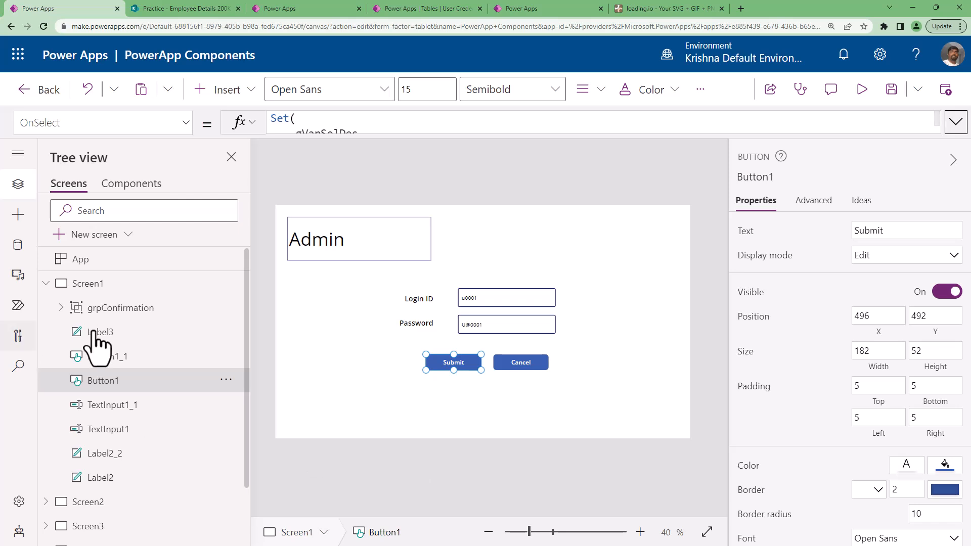
left_click(61, 307)
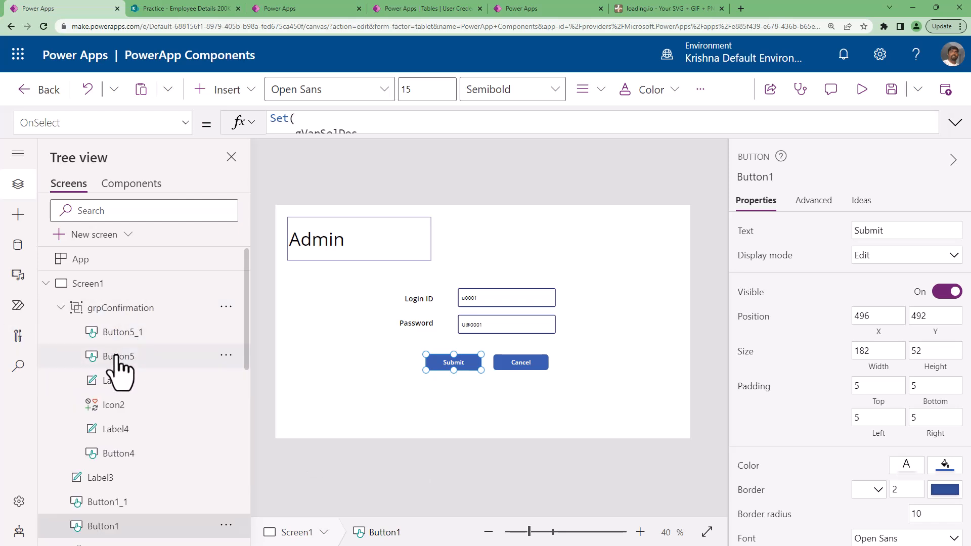
- Replace the OnSelect formula of the popup's Yes button (Button5) with the copied Switch navigation block
left_click(118, 357)
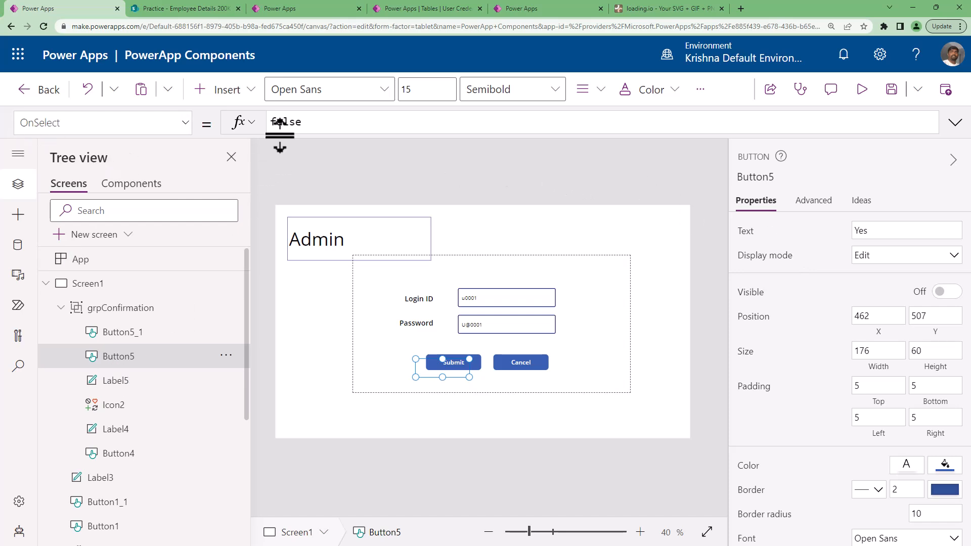
left_click_drag(279, 136, 278, 244)
left_click(311, 156)
key("ctrl+a")
key("ctrl+v")
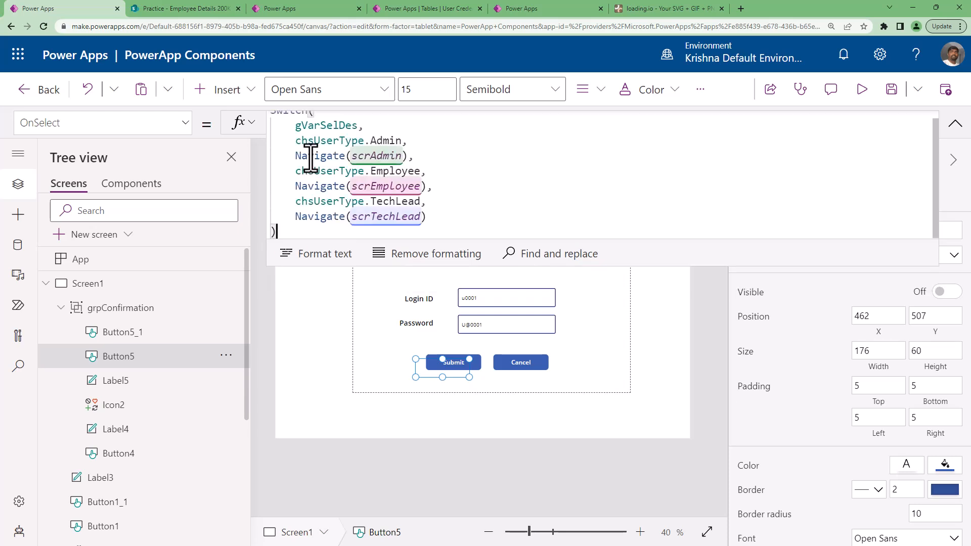
left_click(955, 124)
- Set the OnSelect formula of the popup's No button (Button5_1) to UpdateContext({lVarShowConf:false})
left_click(131, 334)
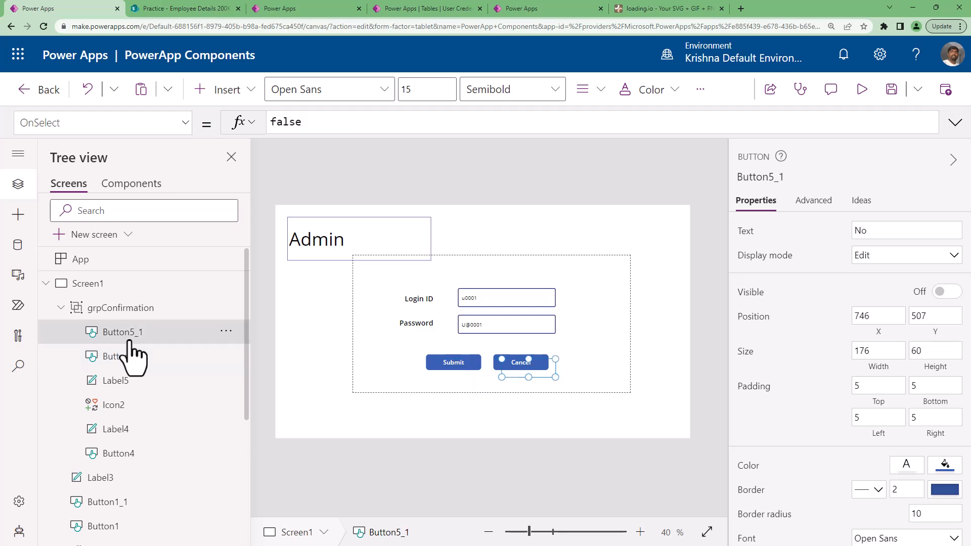
double_click(323, 130)
type("updae")
key("BackSpace")
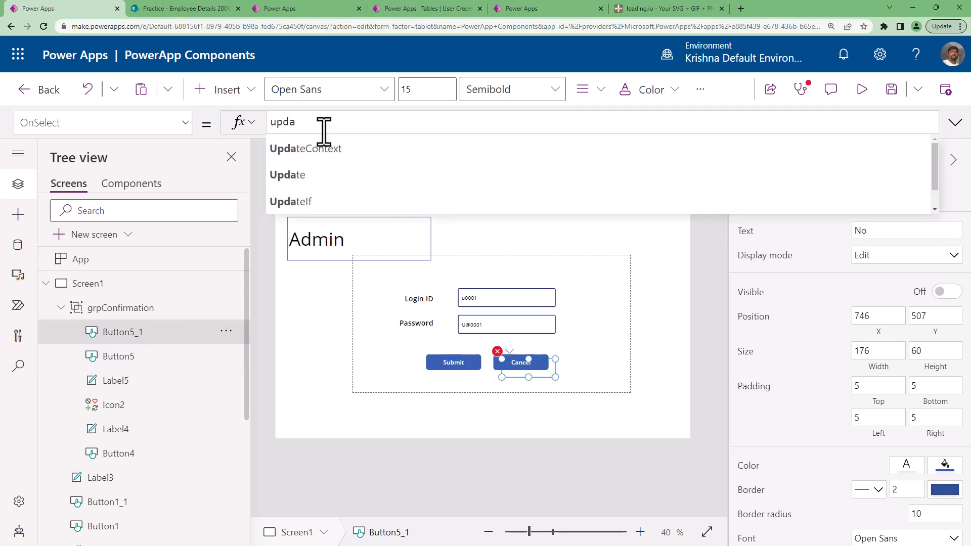
key("Tab")
type("{lVarShowConf:")
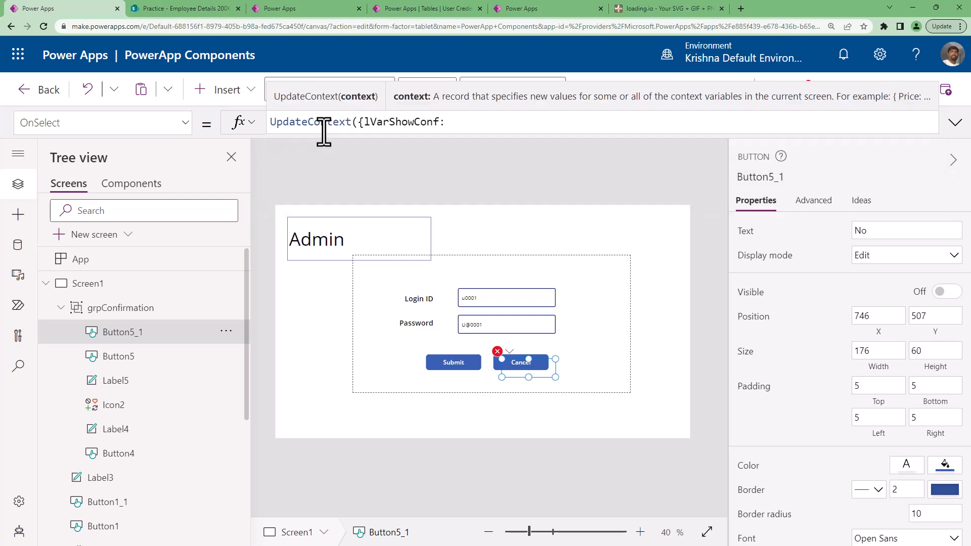
type("fa")
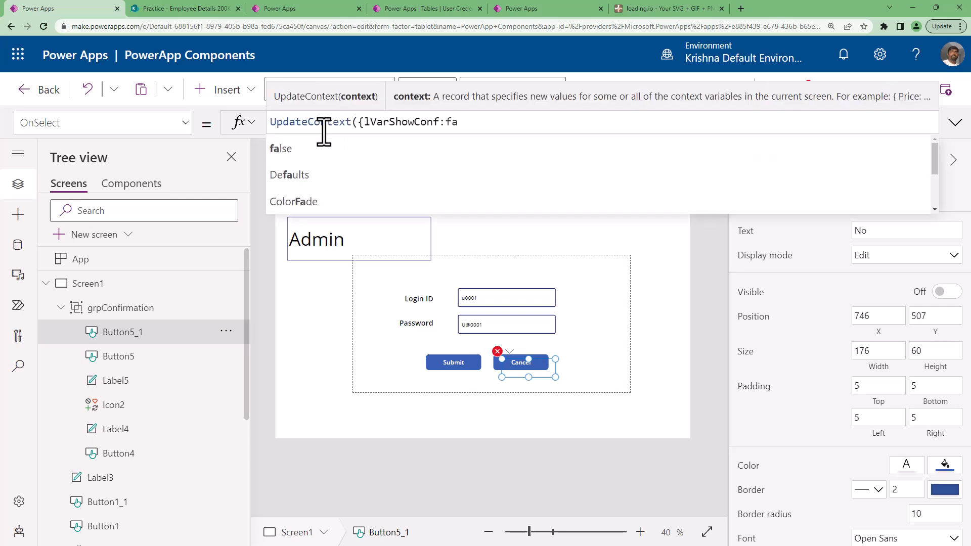
key("Tab")
type(")")
- Copy the No button's whole OnSelect formula and use it as the OnSelect formula of the popup's cancel icon (Icon2)
key("ctrl+a")
key("ctrl+c")
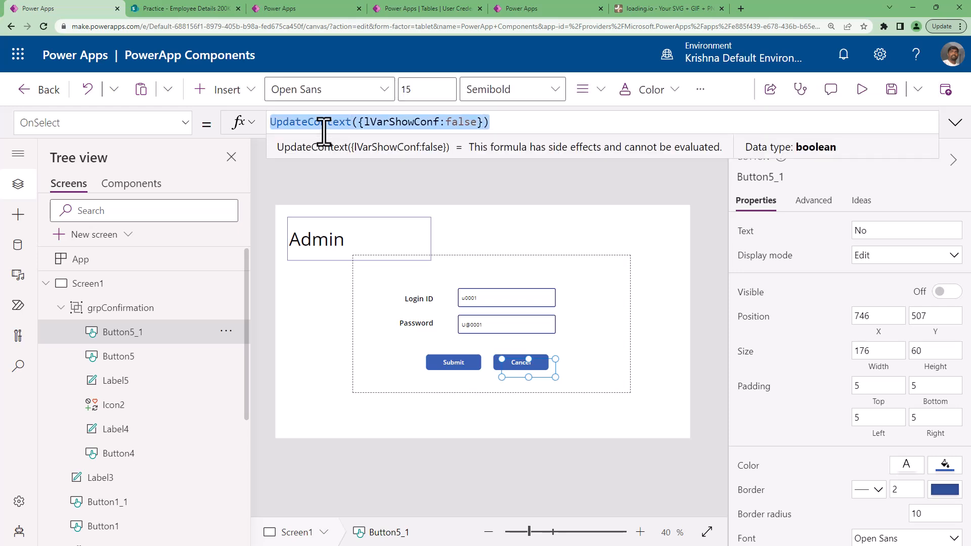
left_click(120, 413)
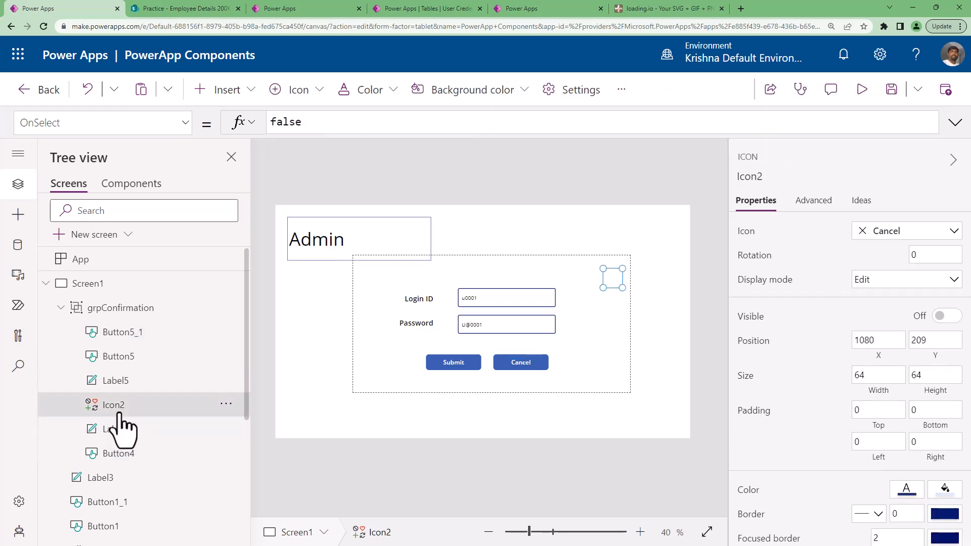
double_click(311, 122)
key("ctrl+v")
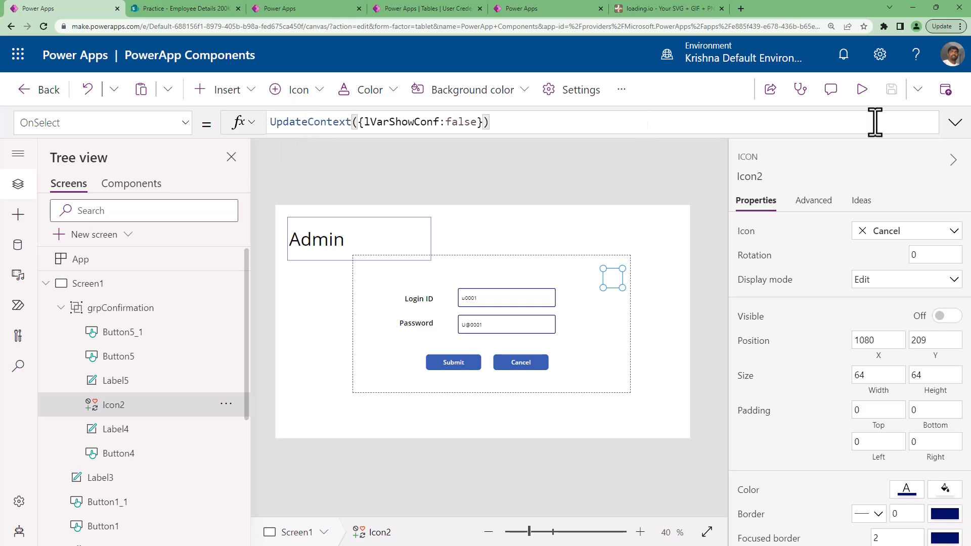
- Preview the app, submit the login and dismiss the confirmation popup with its cancel icon, checking the icon in the editor as well
left_click(862, 90)
left_click(450, 395)
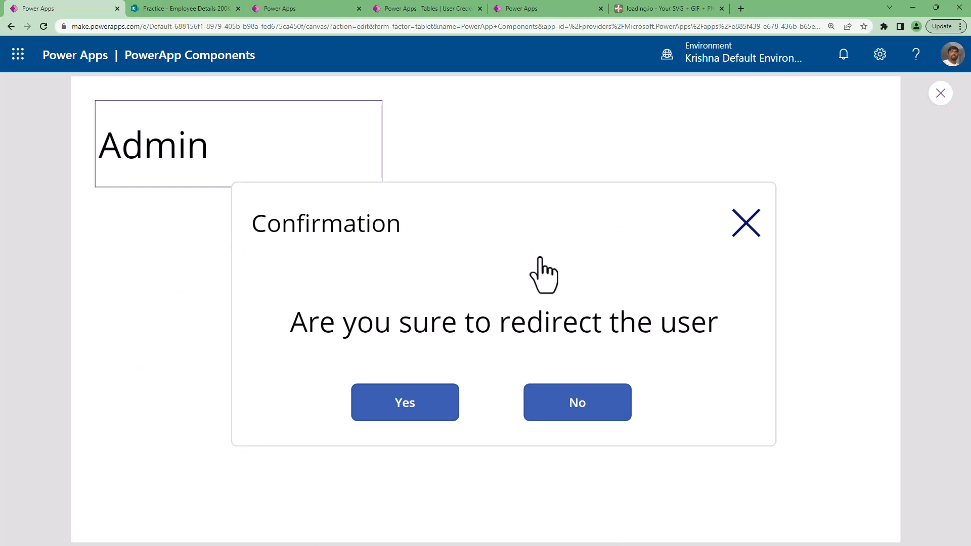
key("Escape")
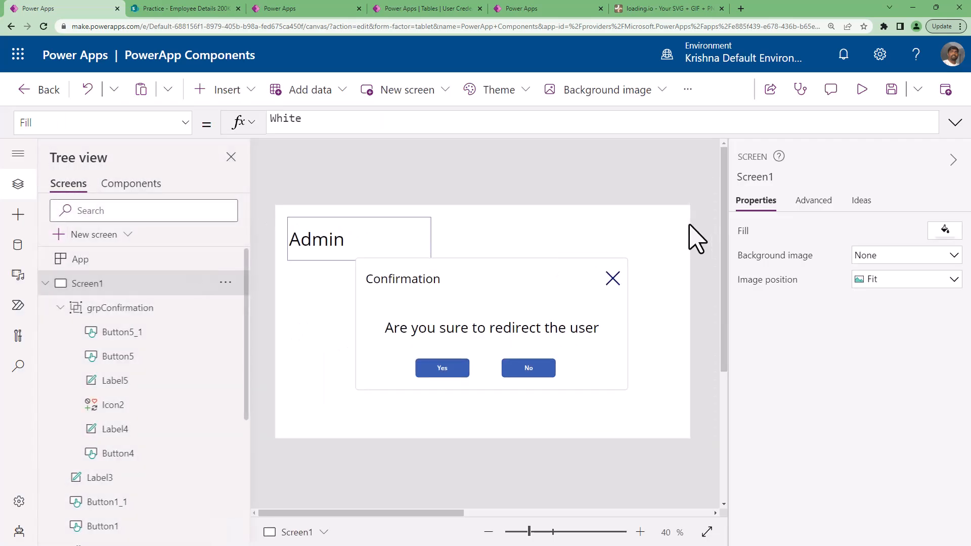
left_click(611, 279, "alt")
left_click(862, 91)
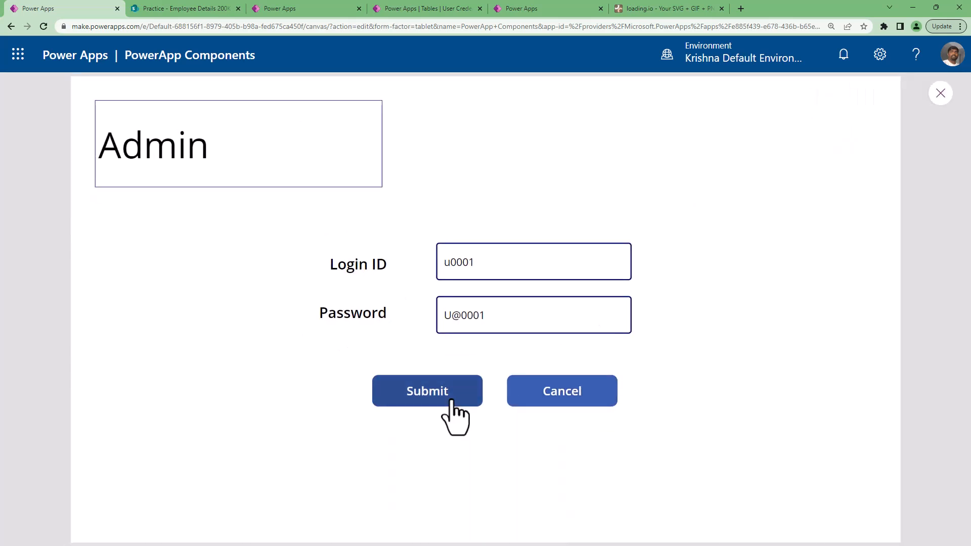
left_click(451, 400)
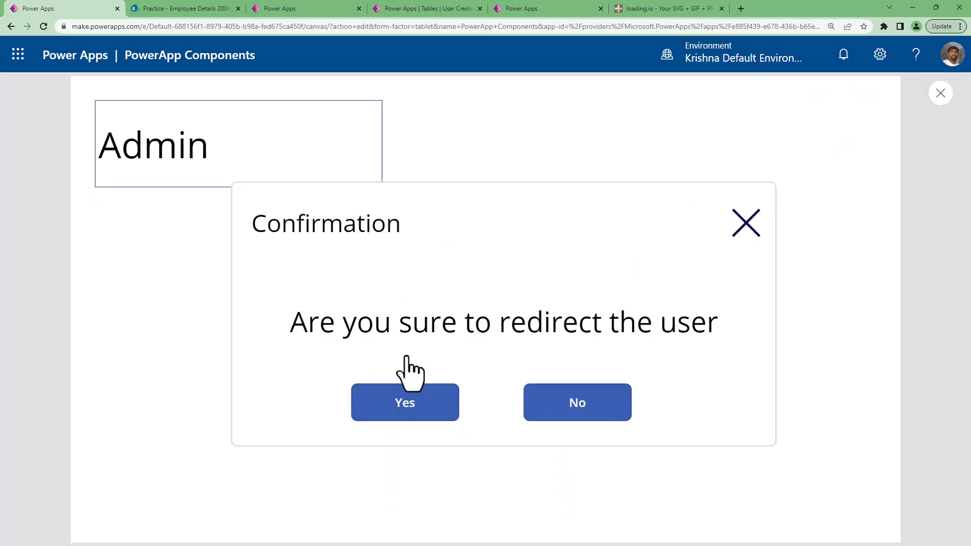
left_click(746, 225)
- Enter the second test user's login ID and password, submit the login and close the confirmation popup
left_click(528, 263)
type("2")
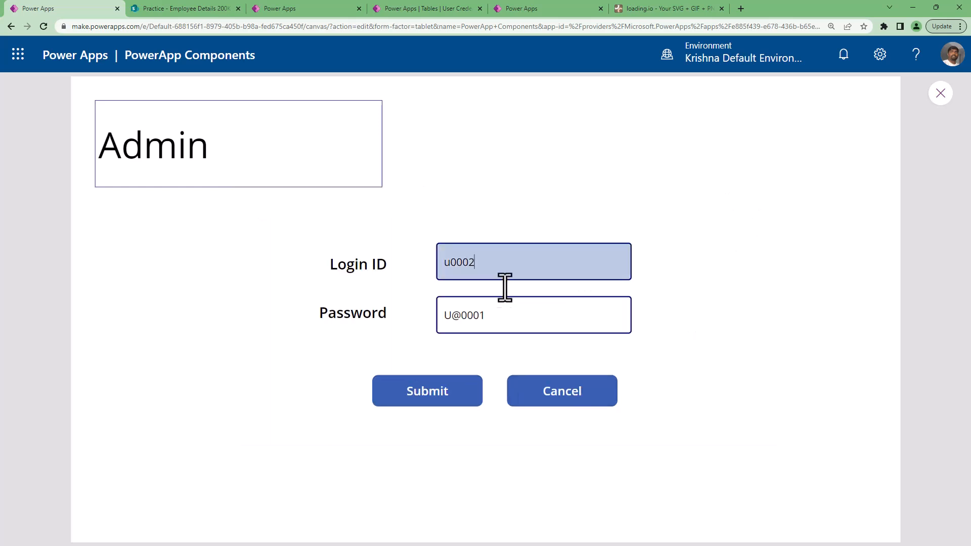
left_click(504, 323)
left_click(445, 400)
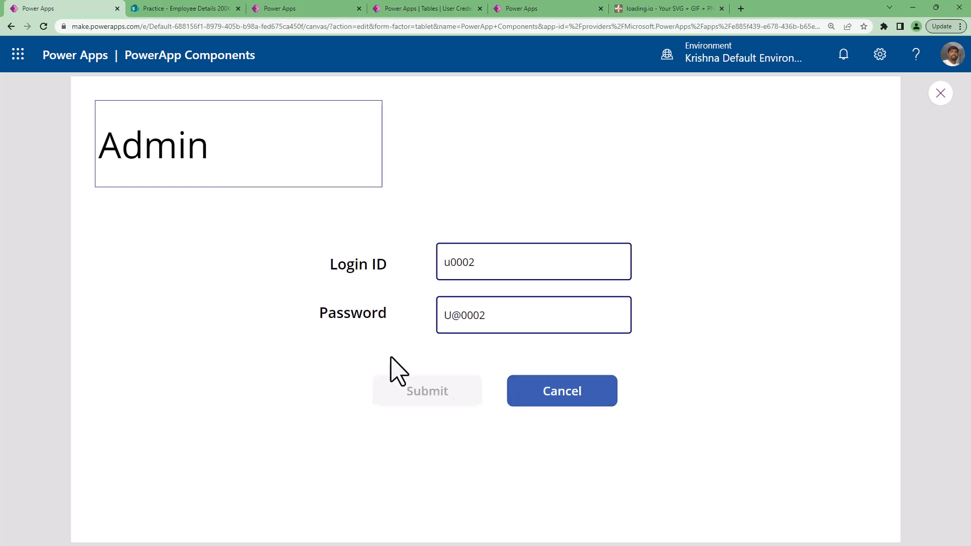
left_click(745, 224)
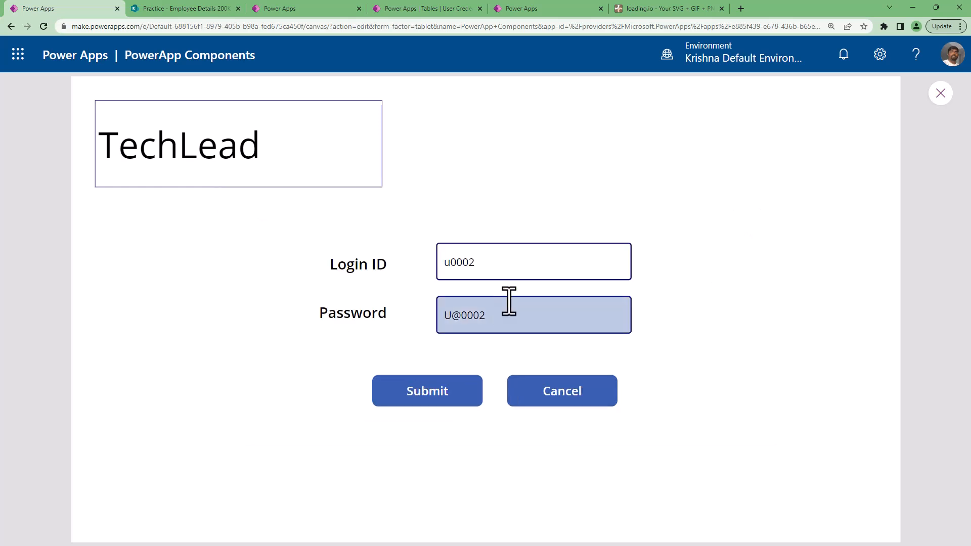
- Submit the login twice, dismissing the confirmation popup once with No and once with the cancel icon
left_click(457, 402)
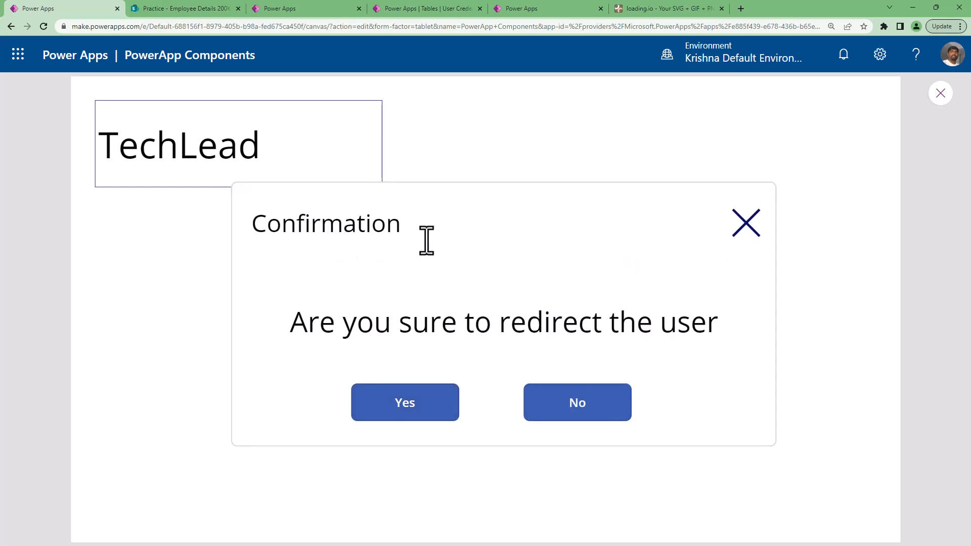
left_click(553, 413)
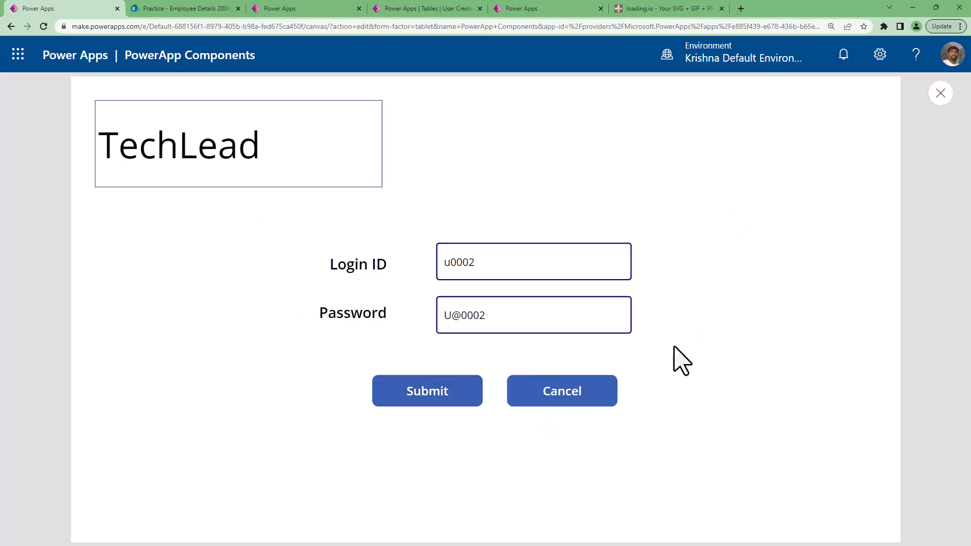
left_click(433, 394)
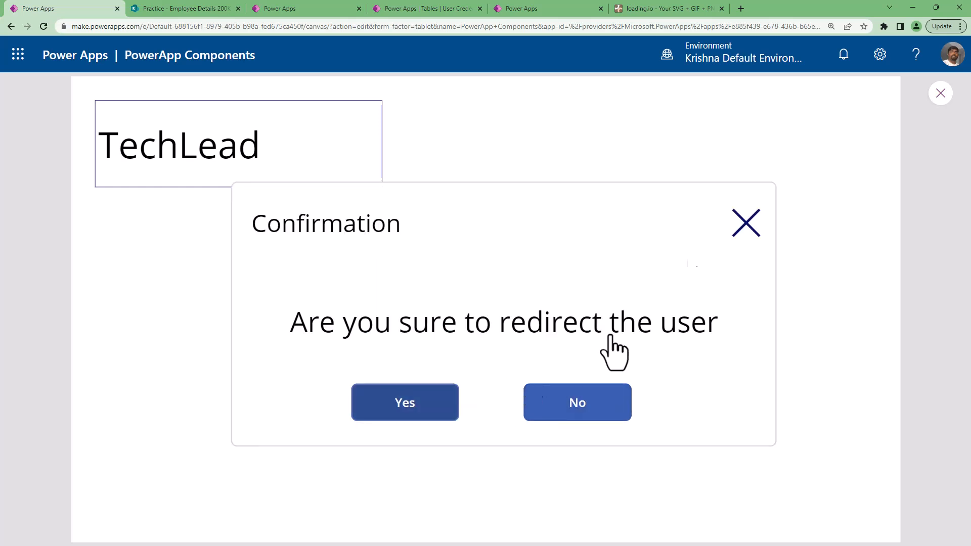
left_click(741, 224)
- Submit the login, confirm the redirection with Yes and exit the preview from the target screen
left_click(405, 391)
left_click(412, 402)
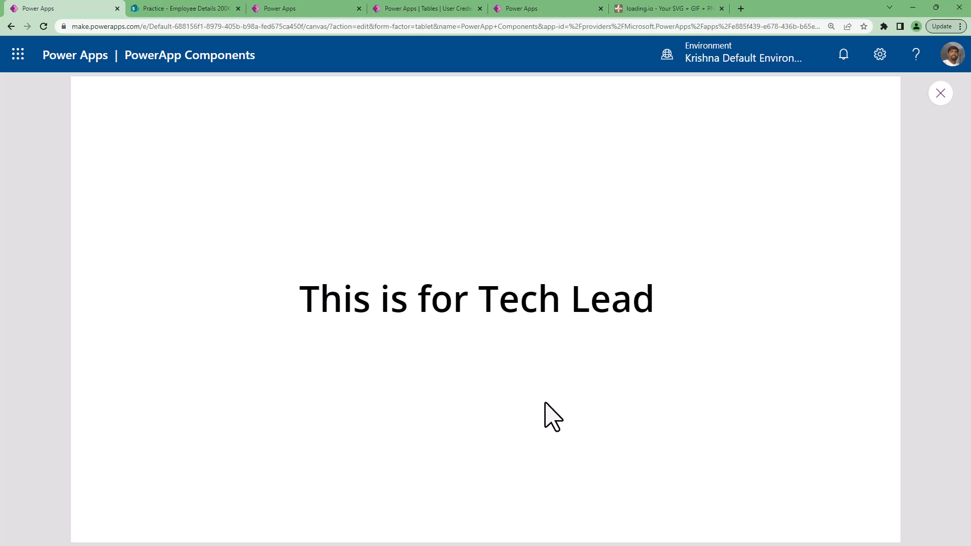
left_click(941, 93)
- Reopen Screen1 and preview it briefly to check the confirmation popup's state after the redirection
left_click(139, 309)
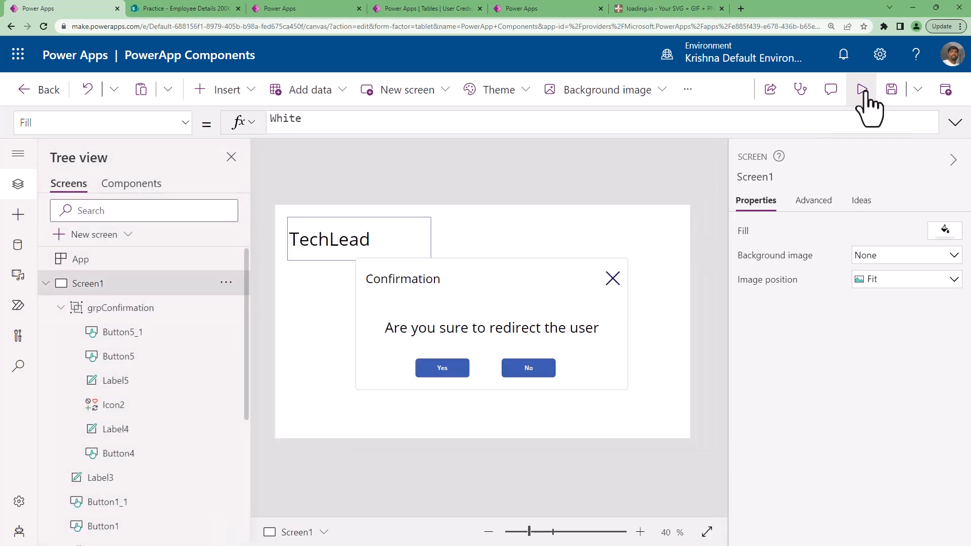
left_click(862, 91)
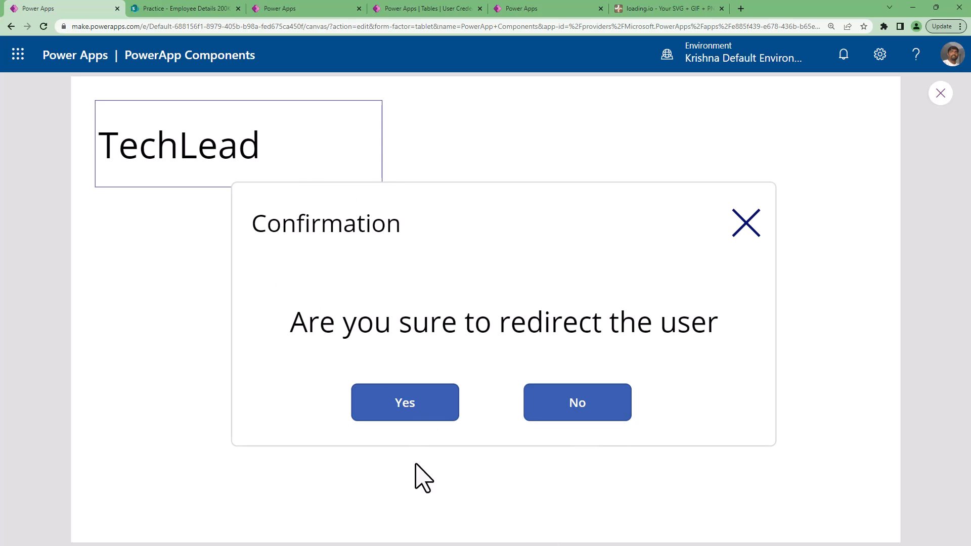
key("Escape")
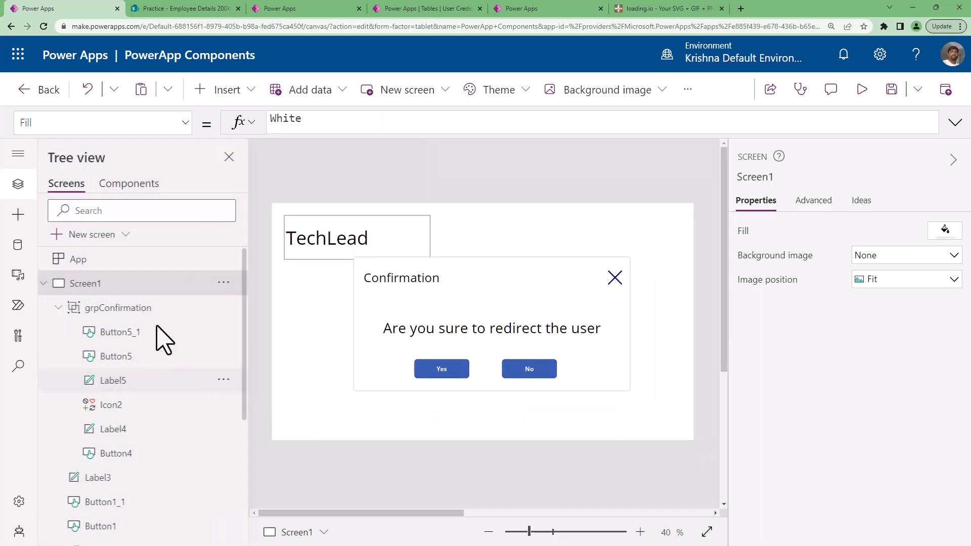
- Set Screen1's OnVisible formula to UpdateContext({lVarShowConf:false})
left_click(181, 123)
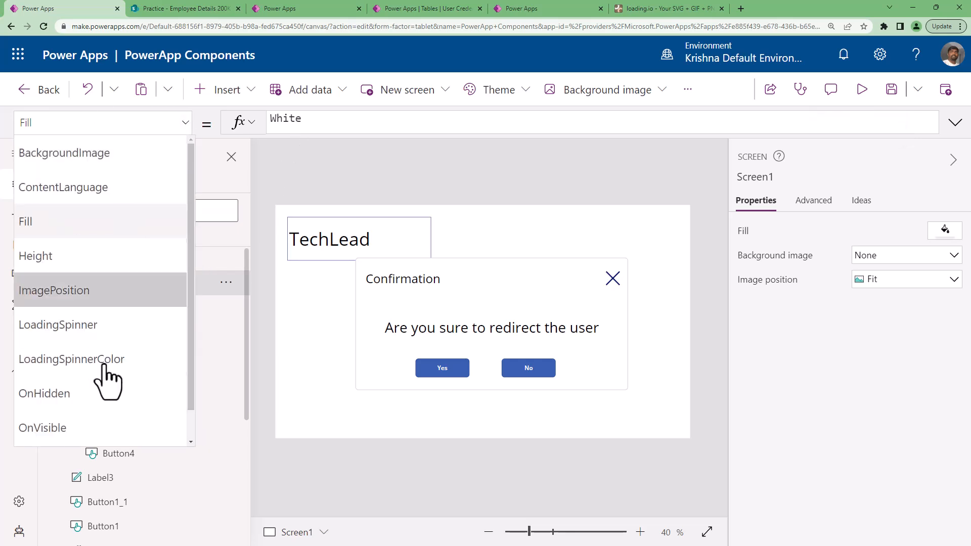
left_click(101, 427)
left_click(344, 122)
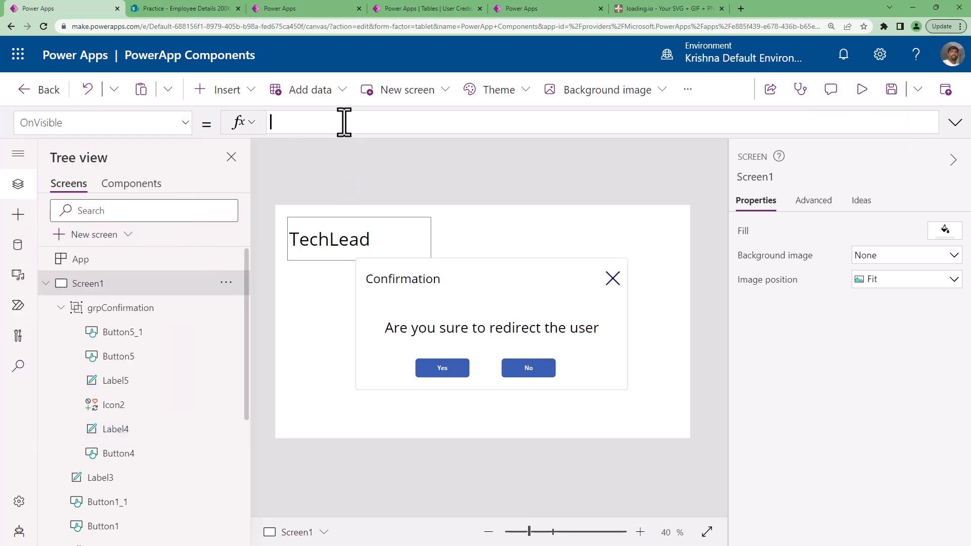
type("upda")
key("Tab")
type("{lVarShowConf:fal")
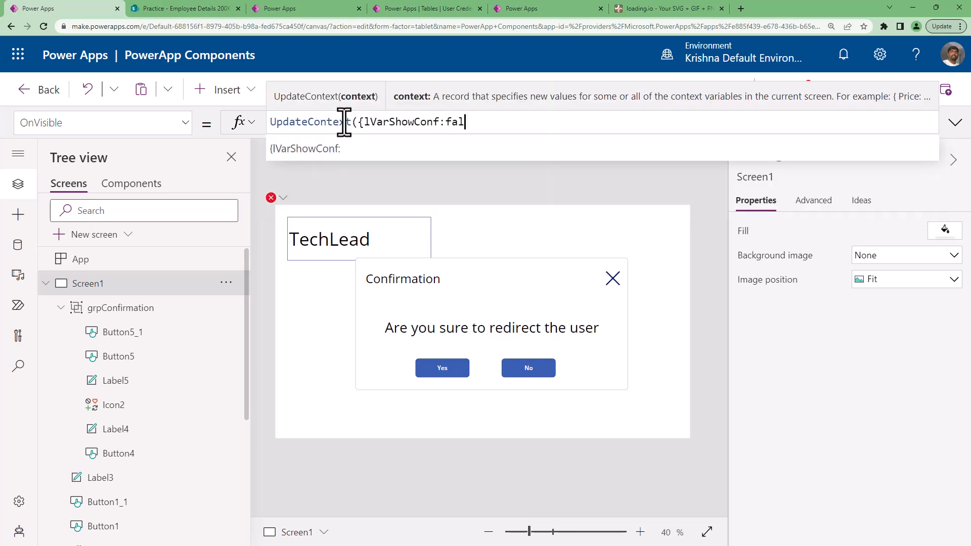
type("se})")
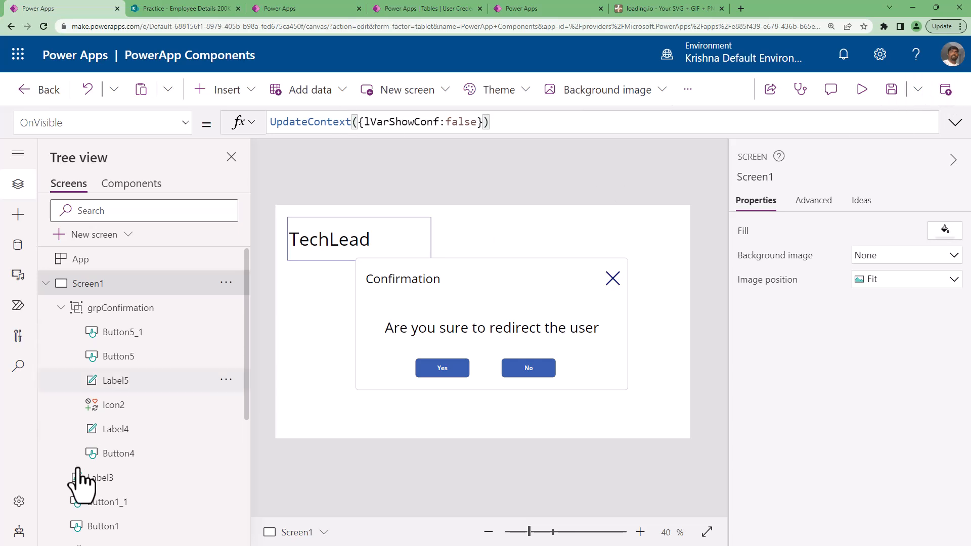
- Collapse Screen1's control tree, switch to Screen2 and return to Screen1 to trigger its OnVisible formula
left_click(45, 283)
left_click(91, 307)
left_click(95, 285)
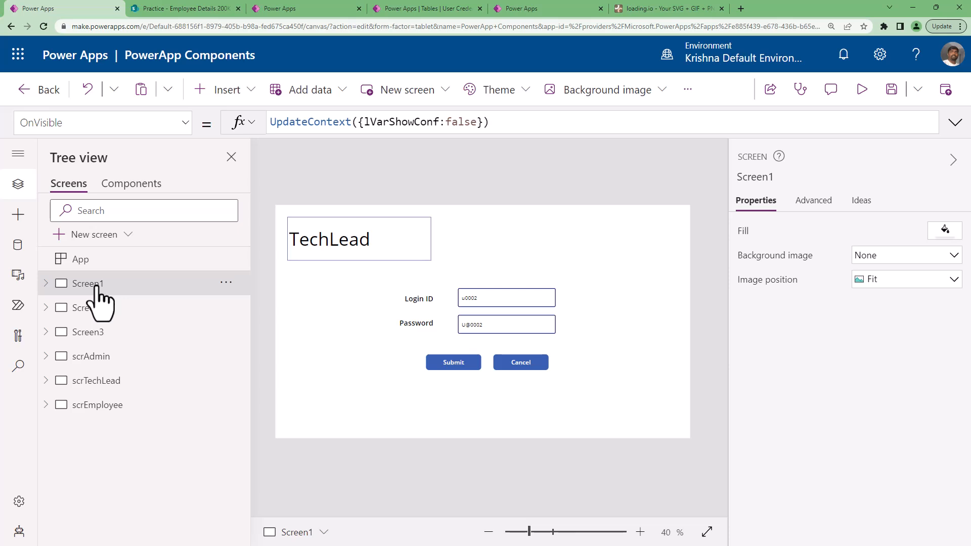
- Preview Screen1, submit the login twice, dismiss the popup with the cancel icon and with No, and exit the preview
left_click(862, 89)
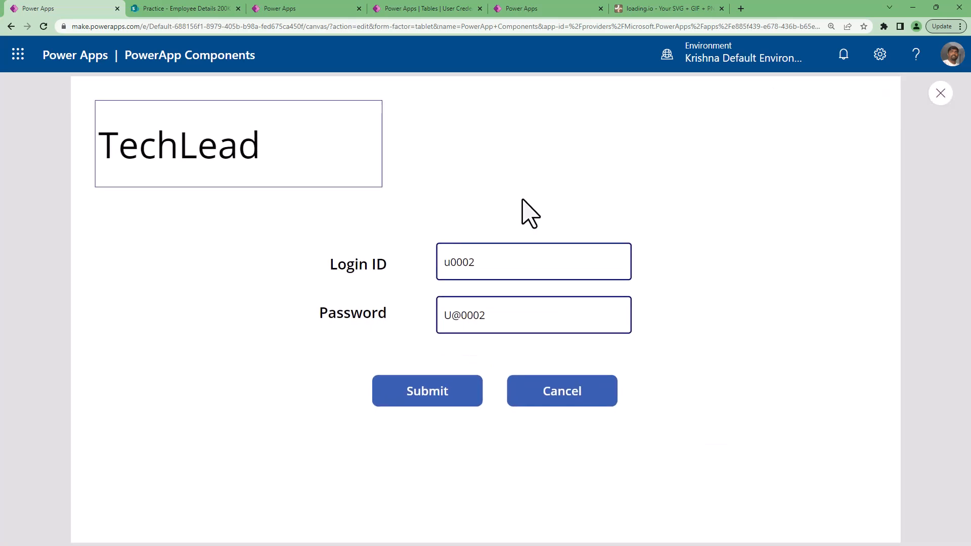
left_click(421, 400)
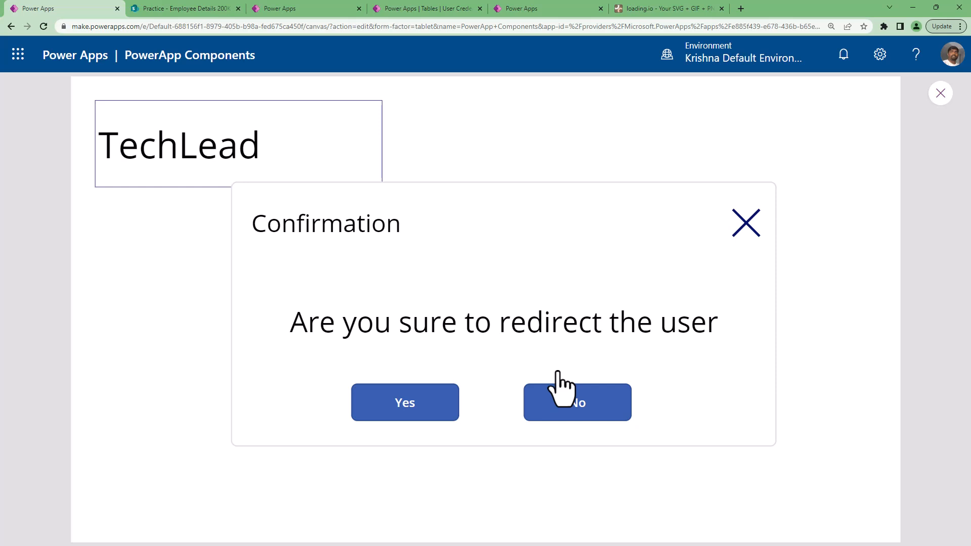
left_click(747, 225)
left_click(426, 402)
left_click(531, 408)
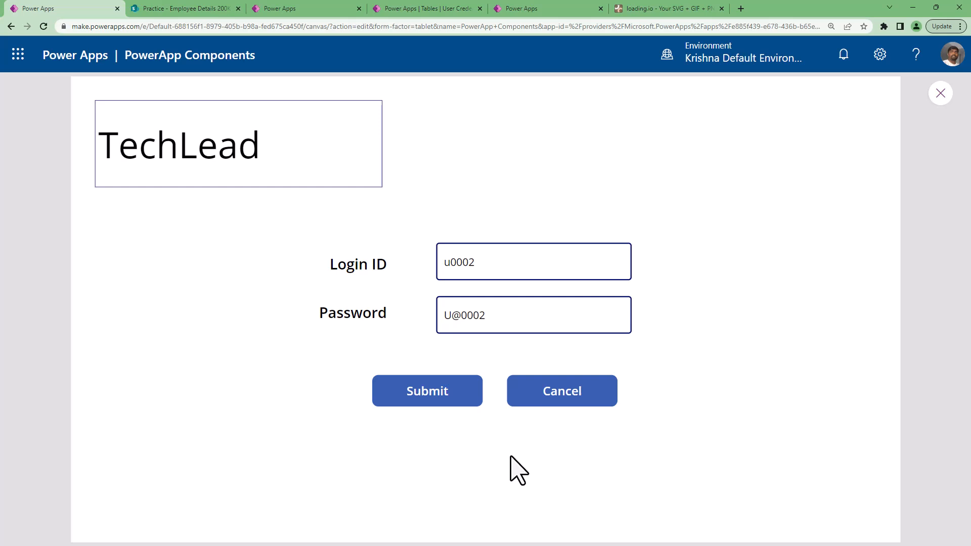
key("Escape")
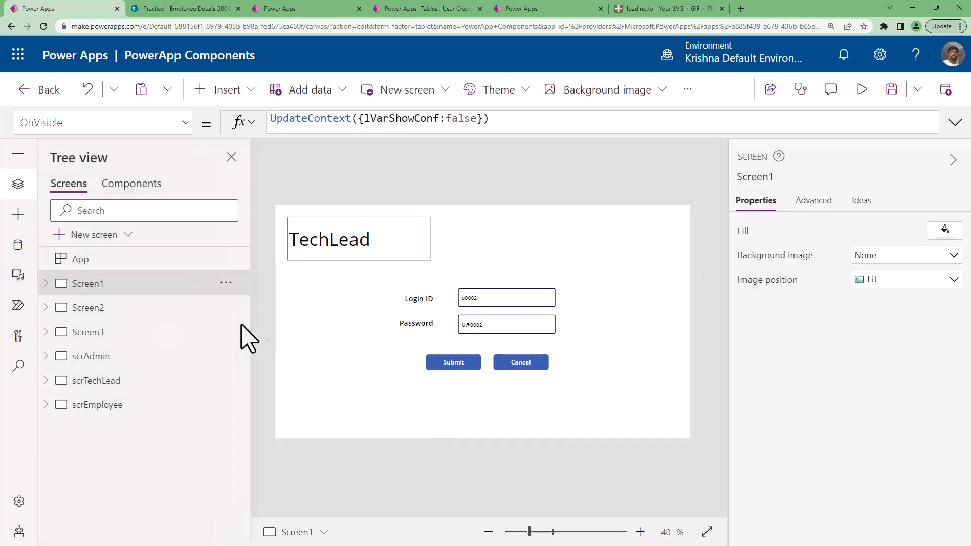
- Expand Screen1 and examine the variable in the grpConfirmation group's Visible property, leaving the group deselected
left_click(46, 284)
left_click(84, 308)
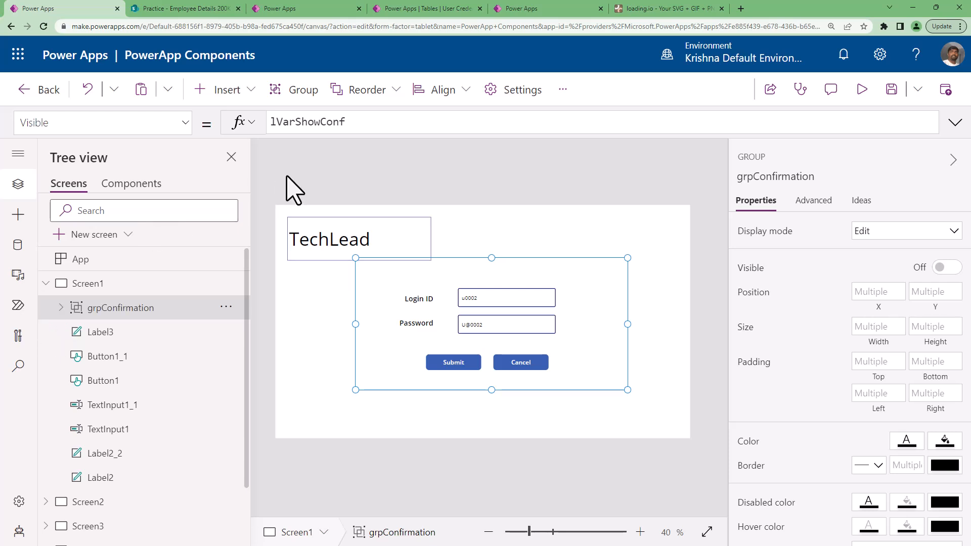
left_click_drag(373, 123, 266, 123)
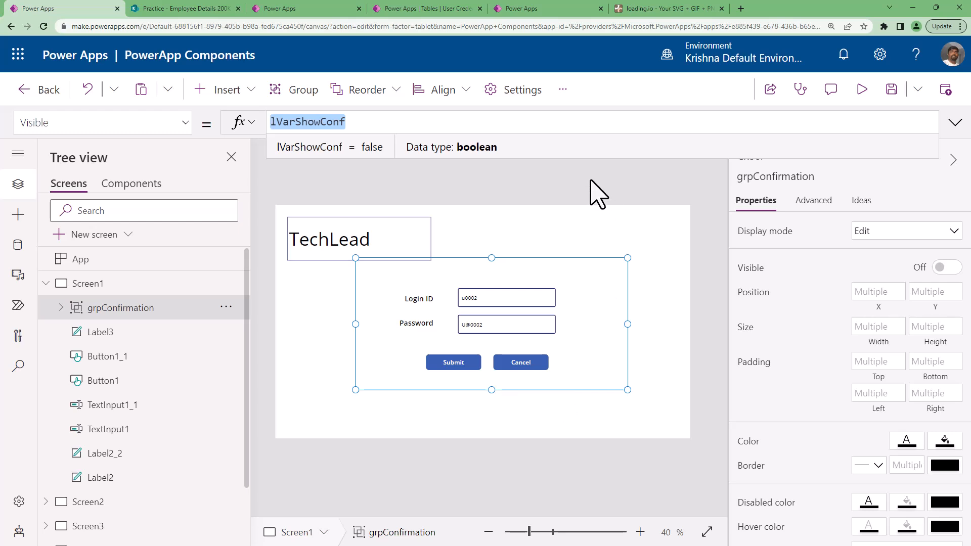
left_click(596, 194)
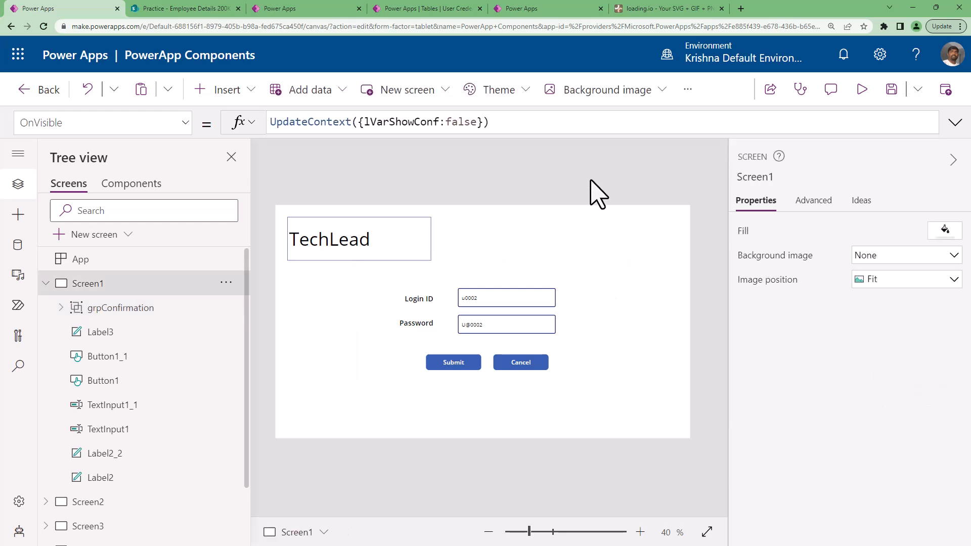